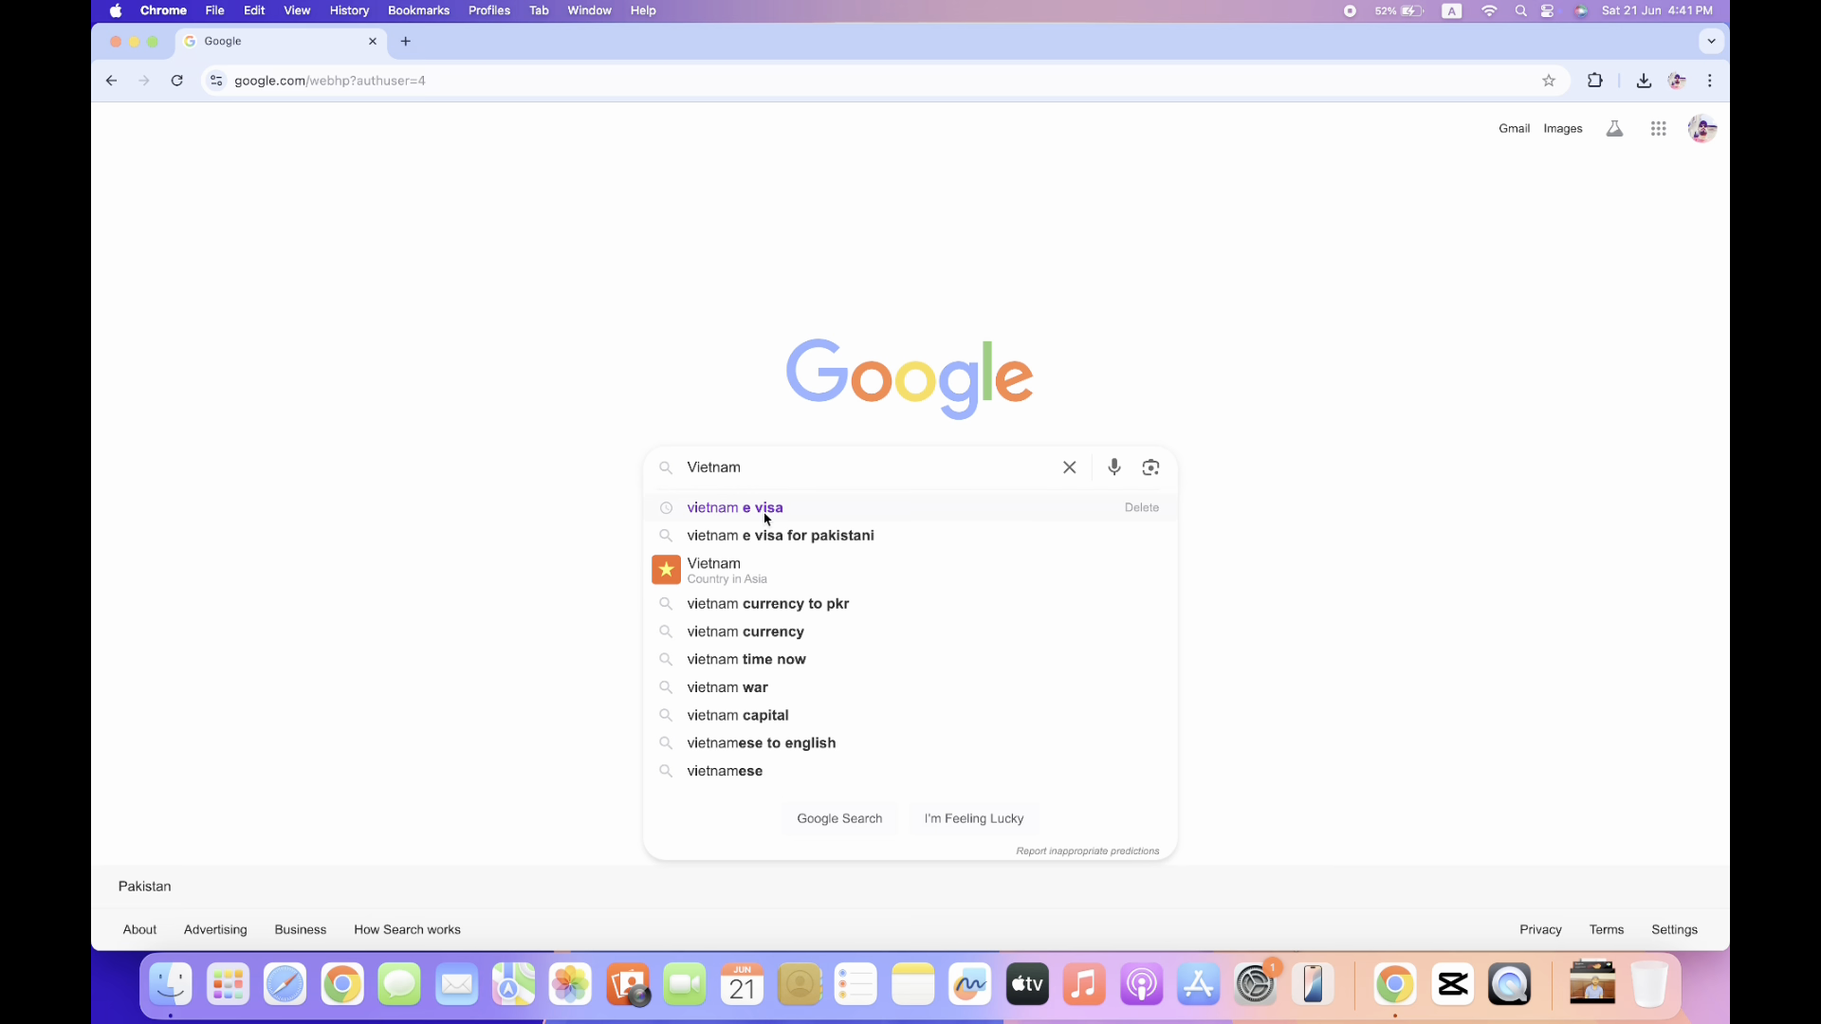
Search Google for 'vietnam e visa' and open the official Vietnam National Electronic Visa system site.
{"action": "left_click", "coordinate": [769, 513]}
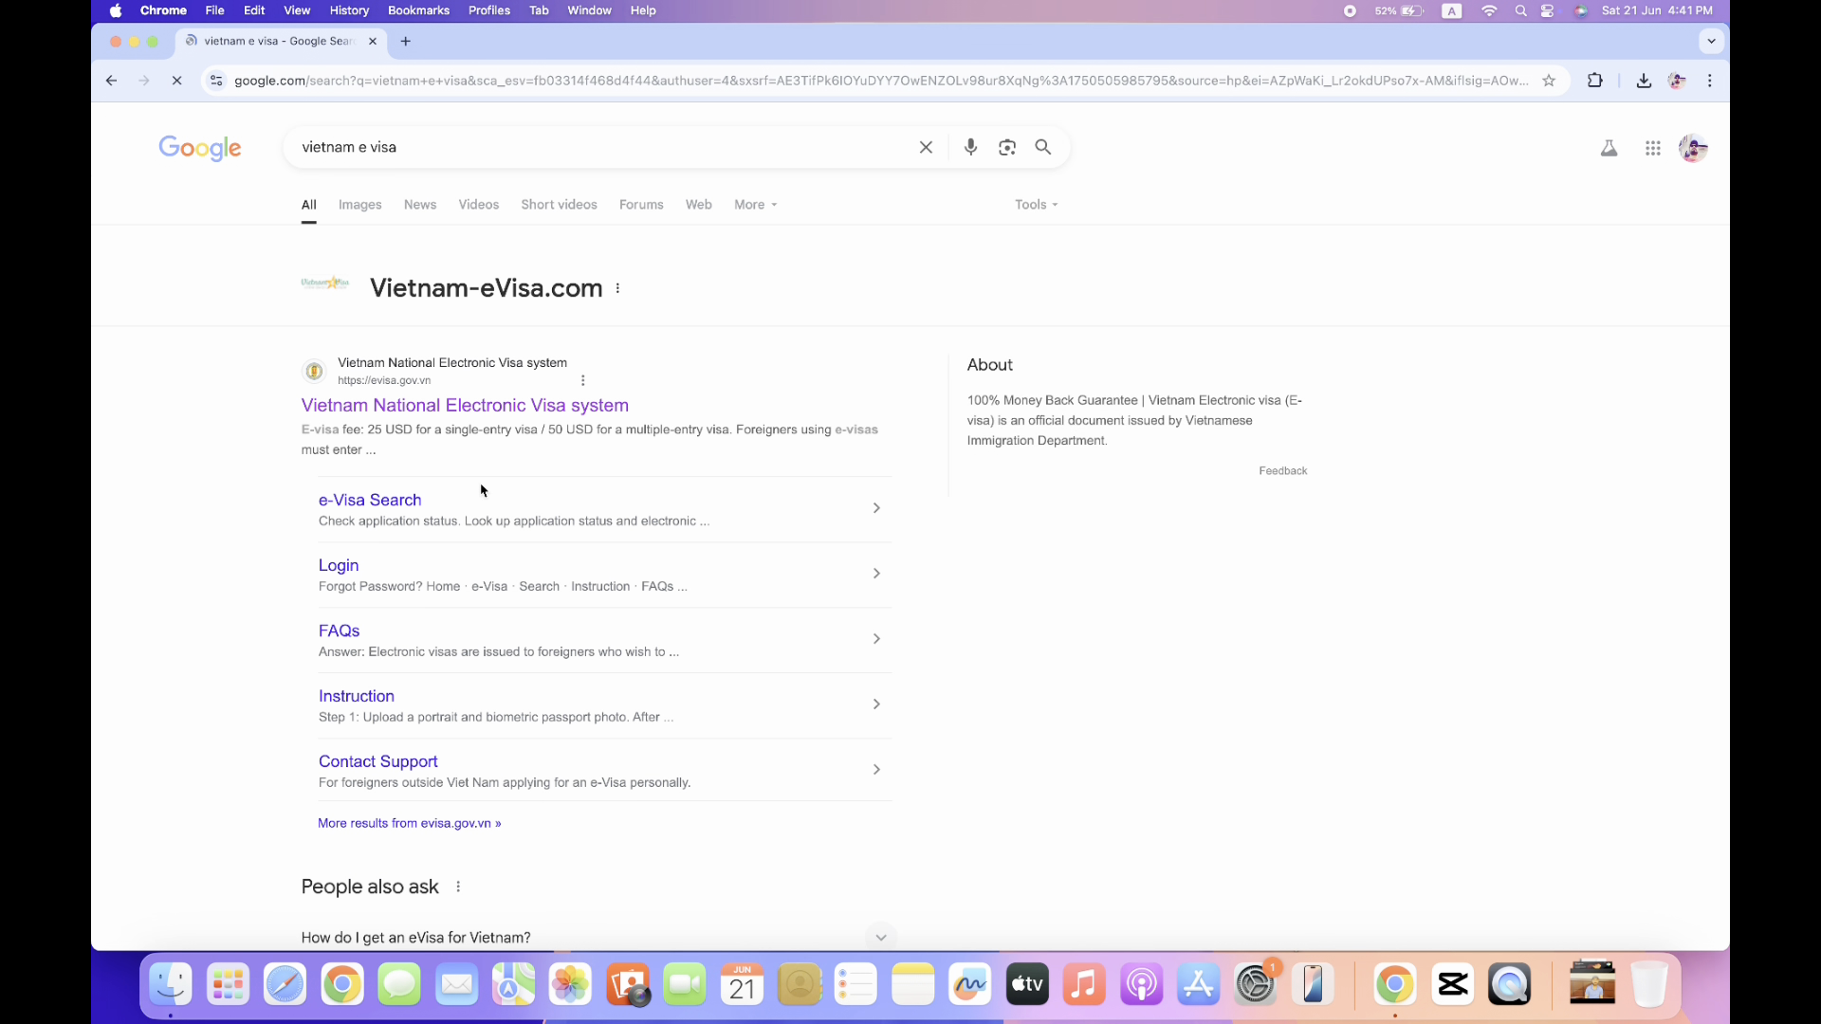
{"action": "scroll", "coordinate": [217, 512], "scroll_direction": "down", "scroll_amount": 2}
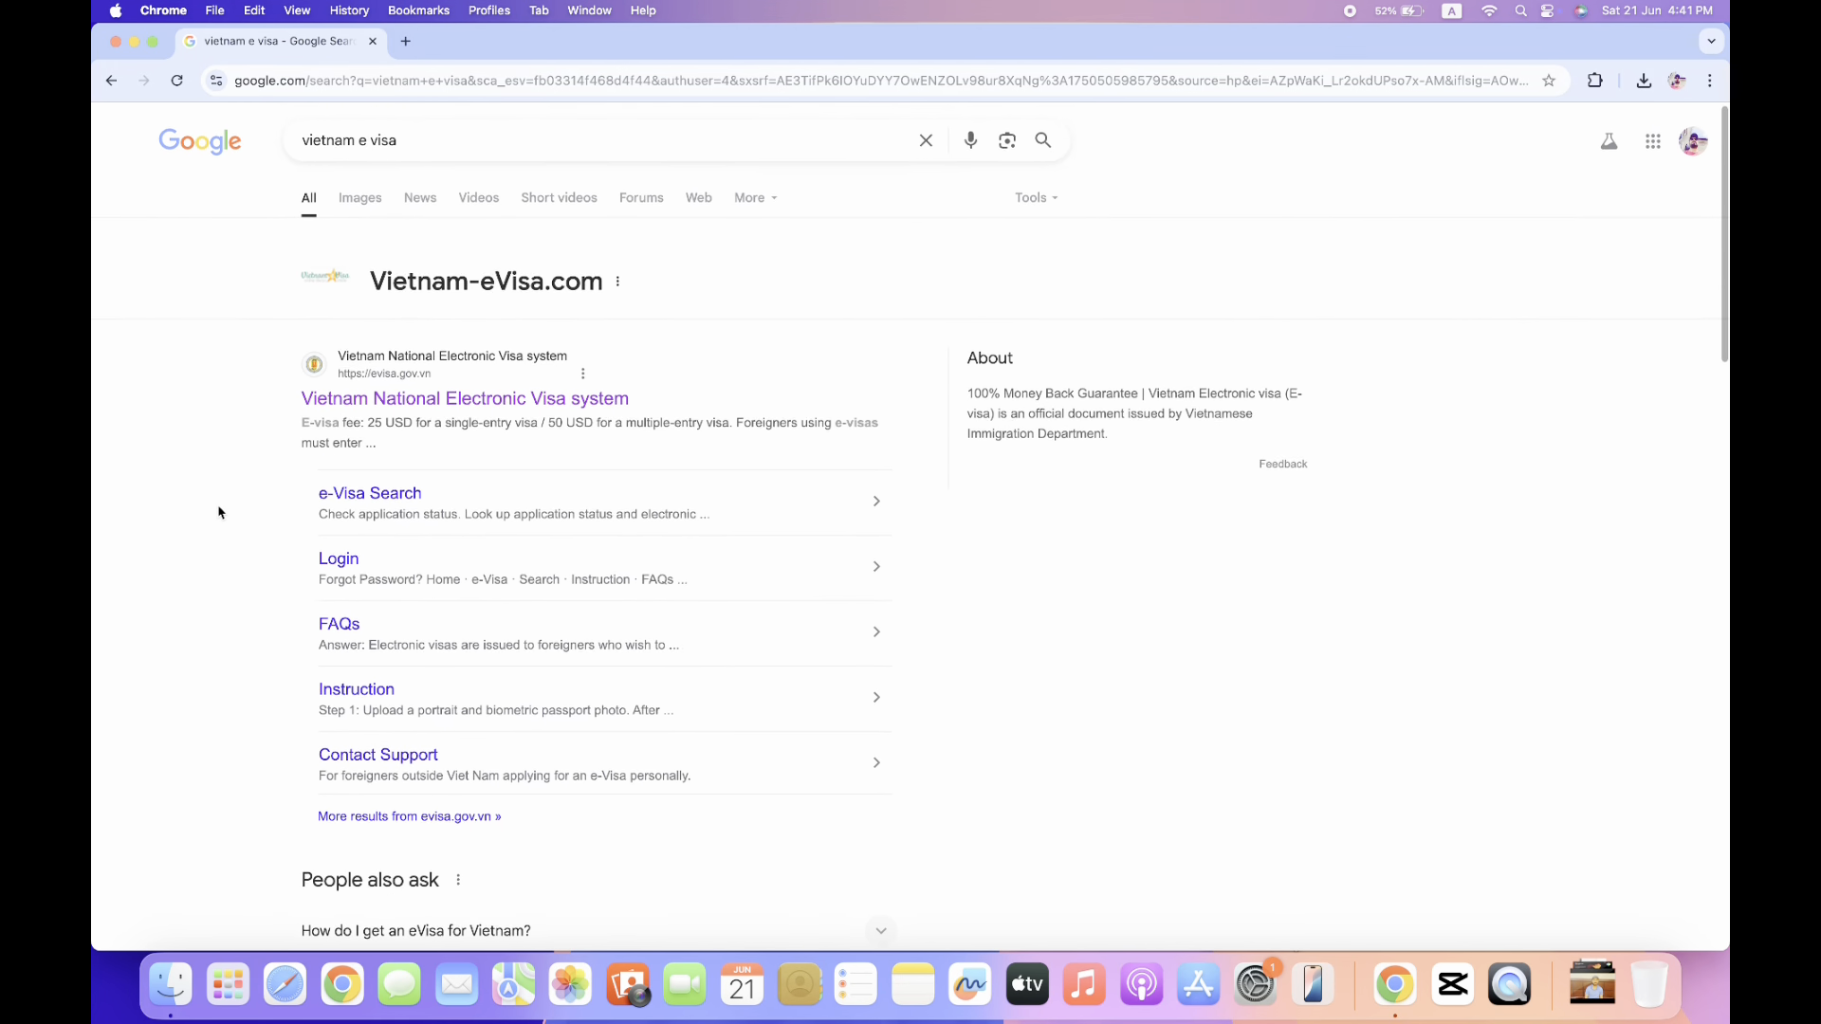
{"action": "scroll", "coordinate": [218, 512], "scroll_direction": "down", "scroll_amount": 10}
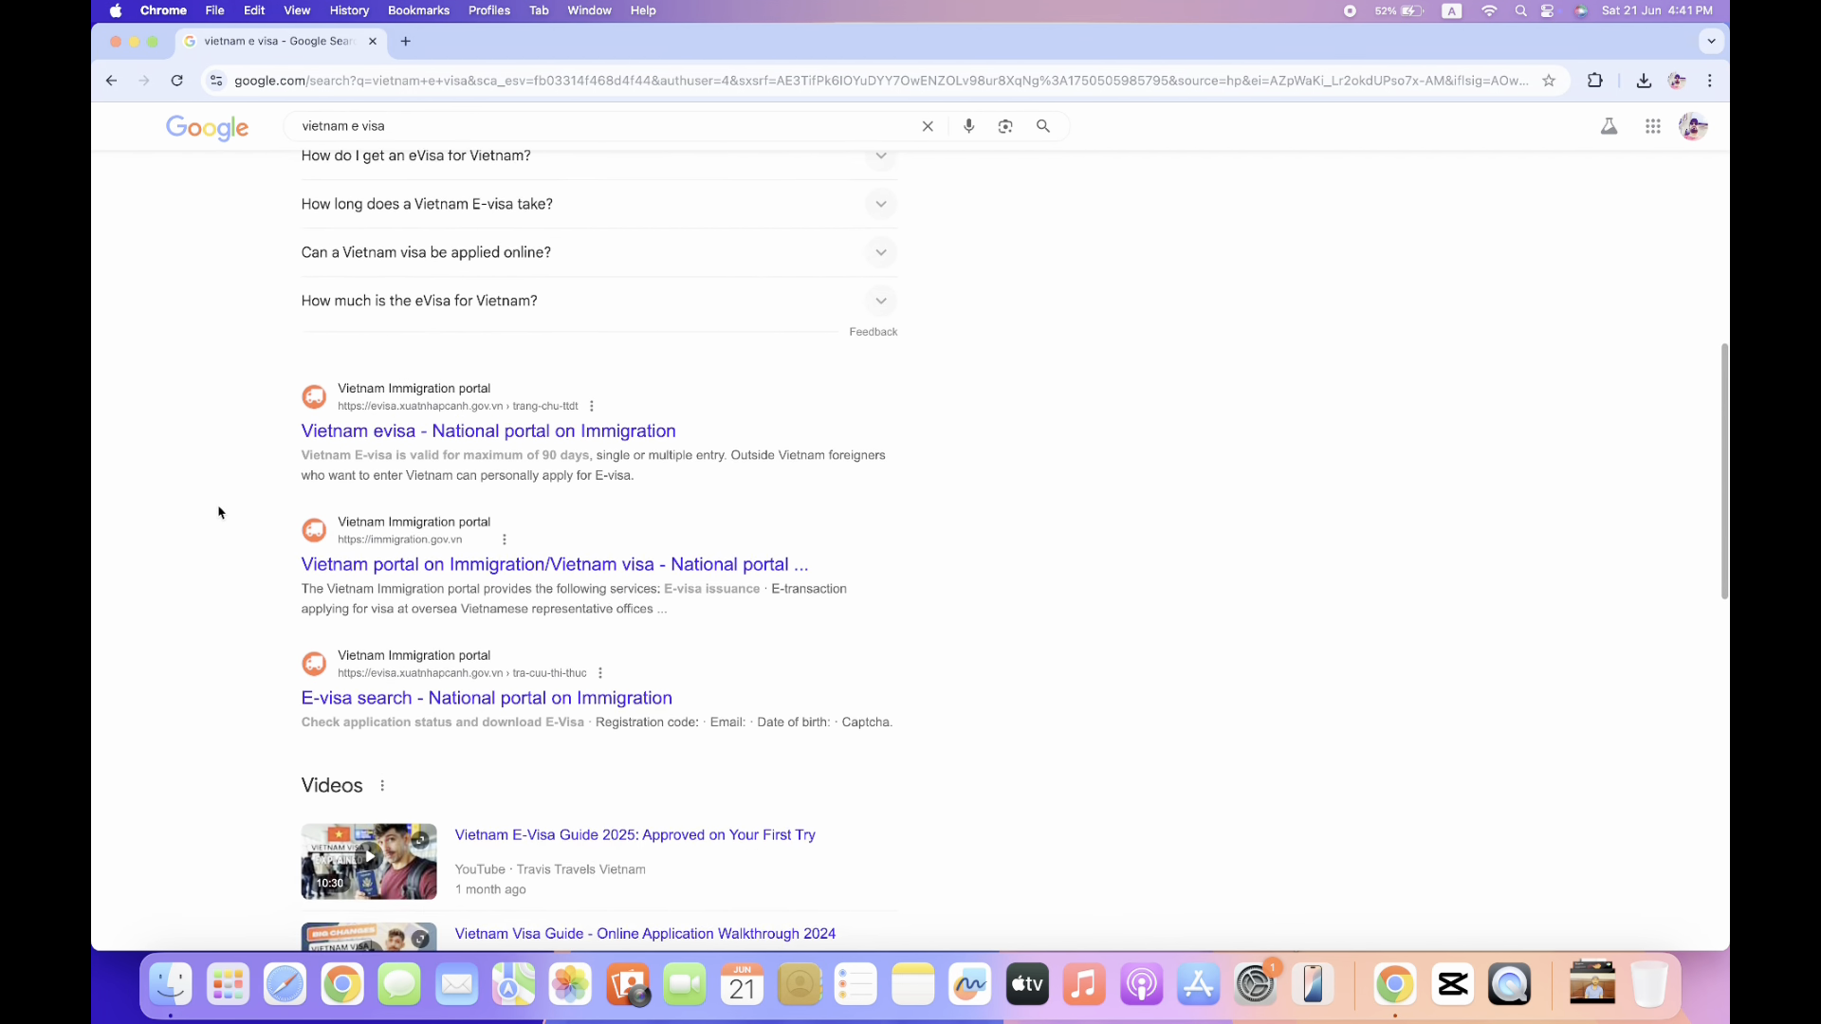
{"action": "scroll", "coordinate": [218, 513], "scroll_direction": "up", "scroll_amount": 10}
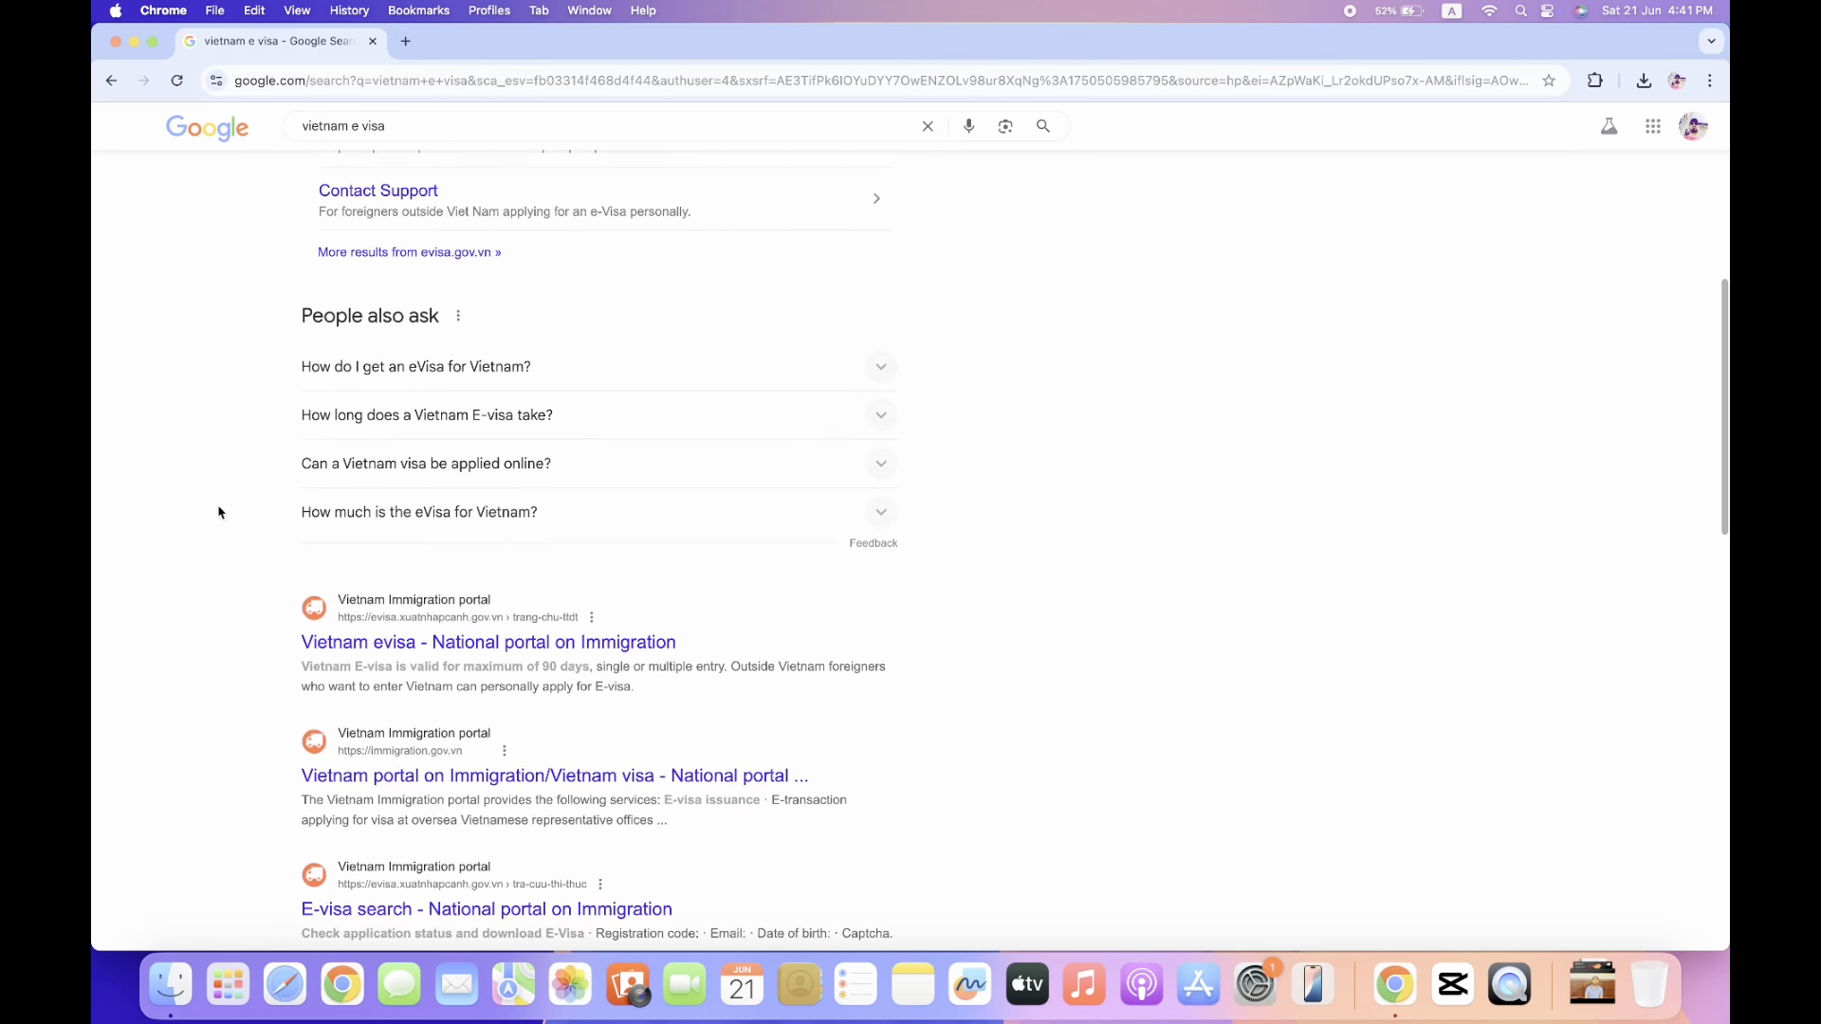
{"action": "scroll", "coordinate": [218, 512], "scroll_direction": "up", "scroll_amount": 1}
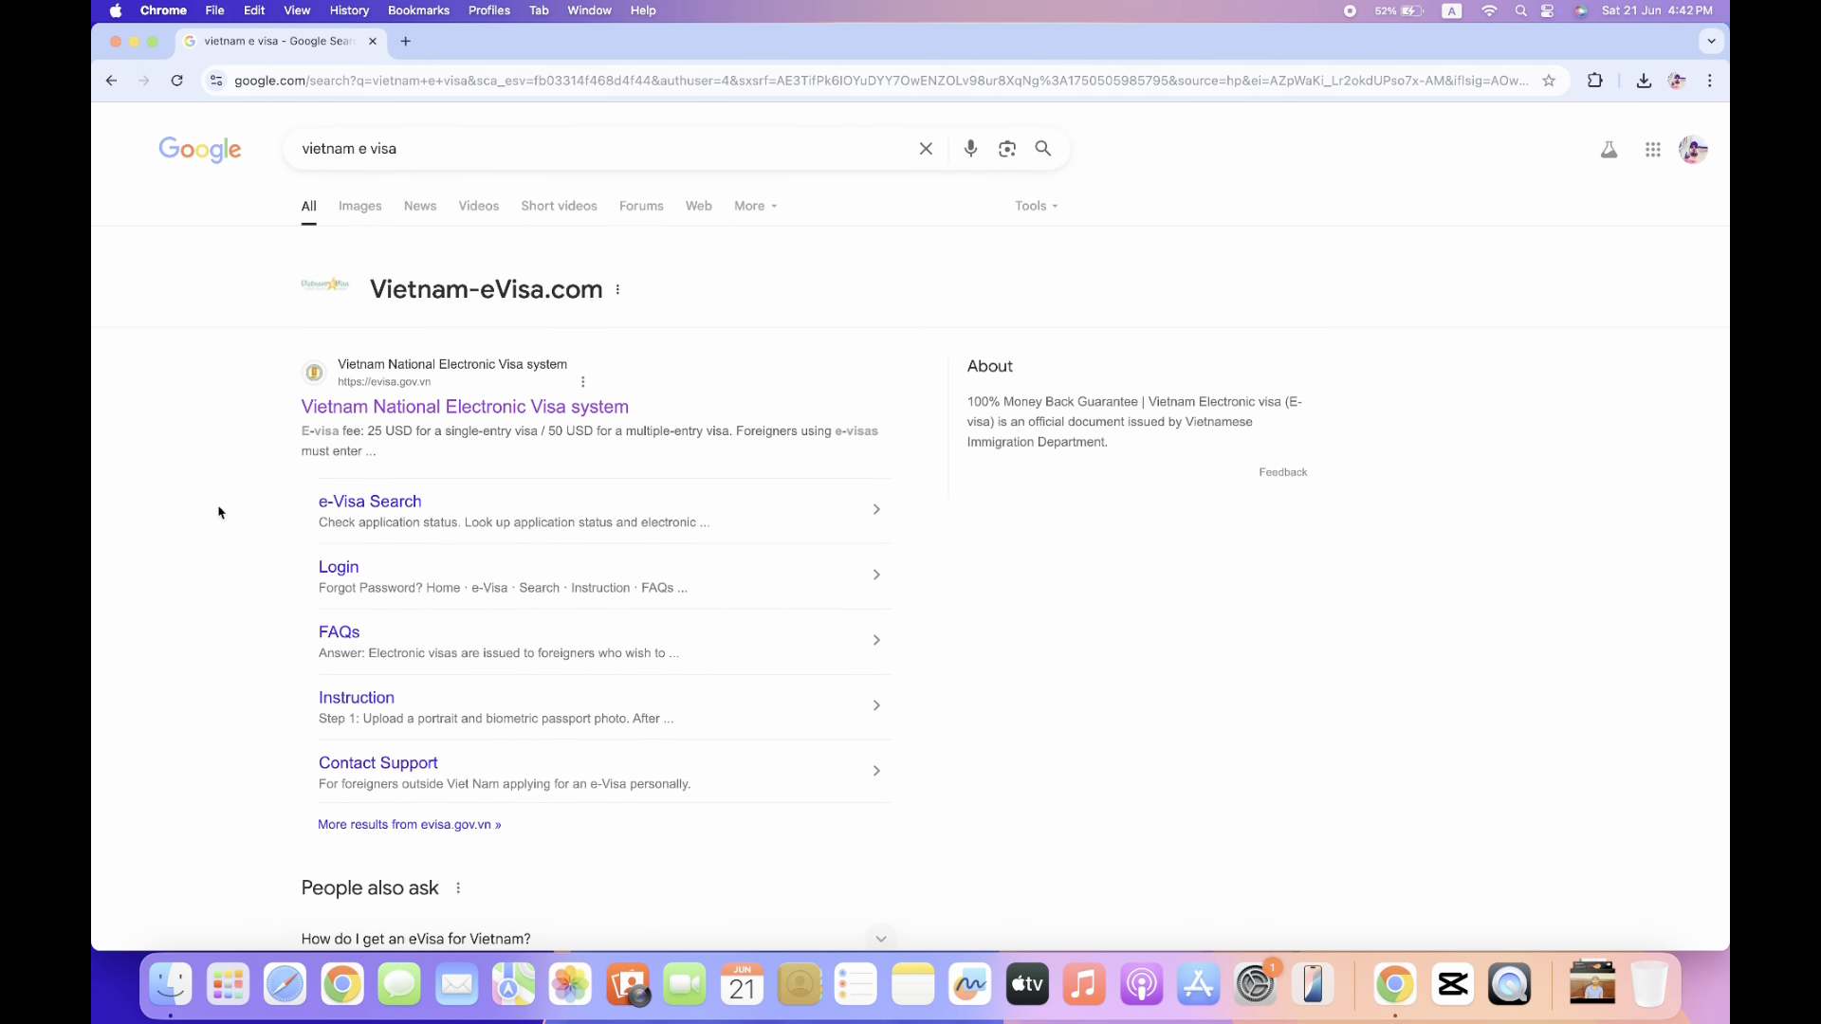
{"action": "scroll", "coordinate": [219, 512], "scroll_direction": "down", "scroll_amount": 1}
{"action": "scroll", "coordinate": [218, 512], "scroll_direction": "up", "scroll_amount": 3}
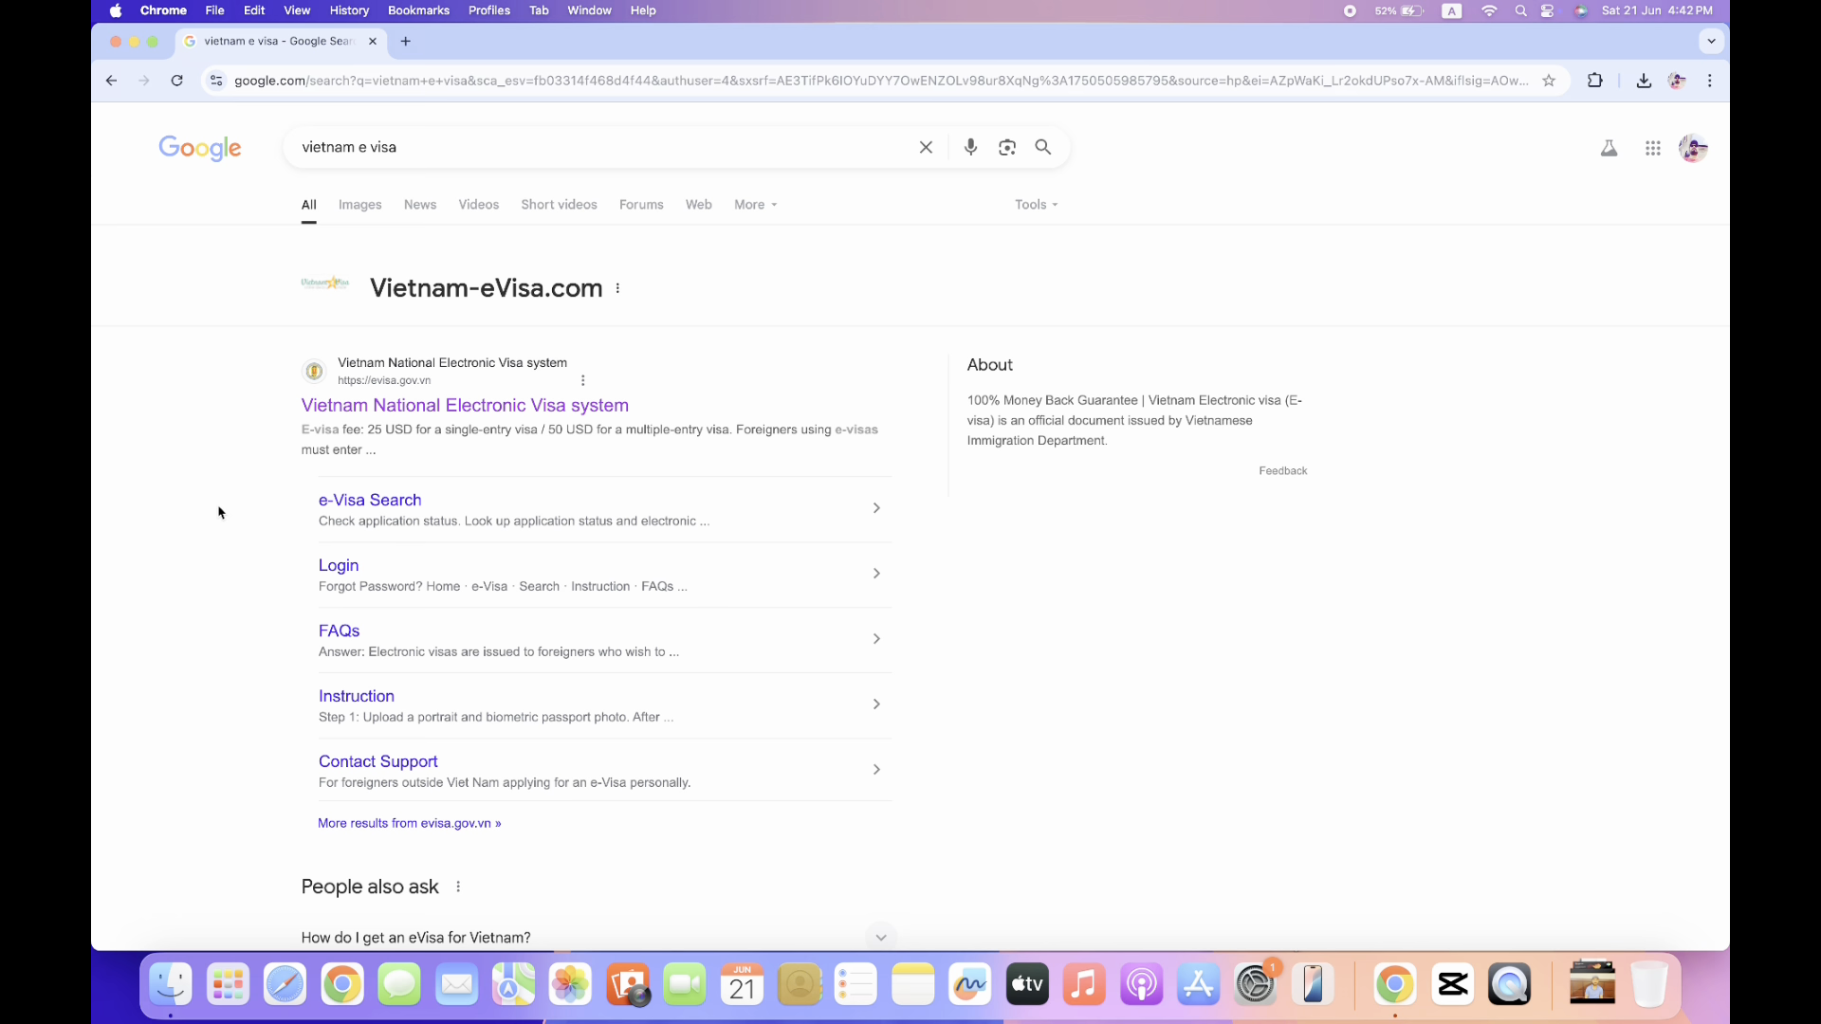
{"action": "scroll", "coordinate": [218, 512], "scroll_direction": "down", "scroll_amount": 10}
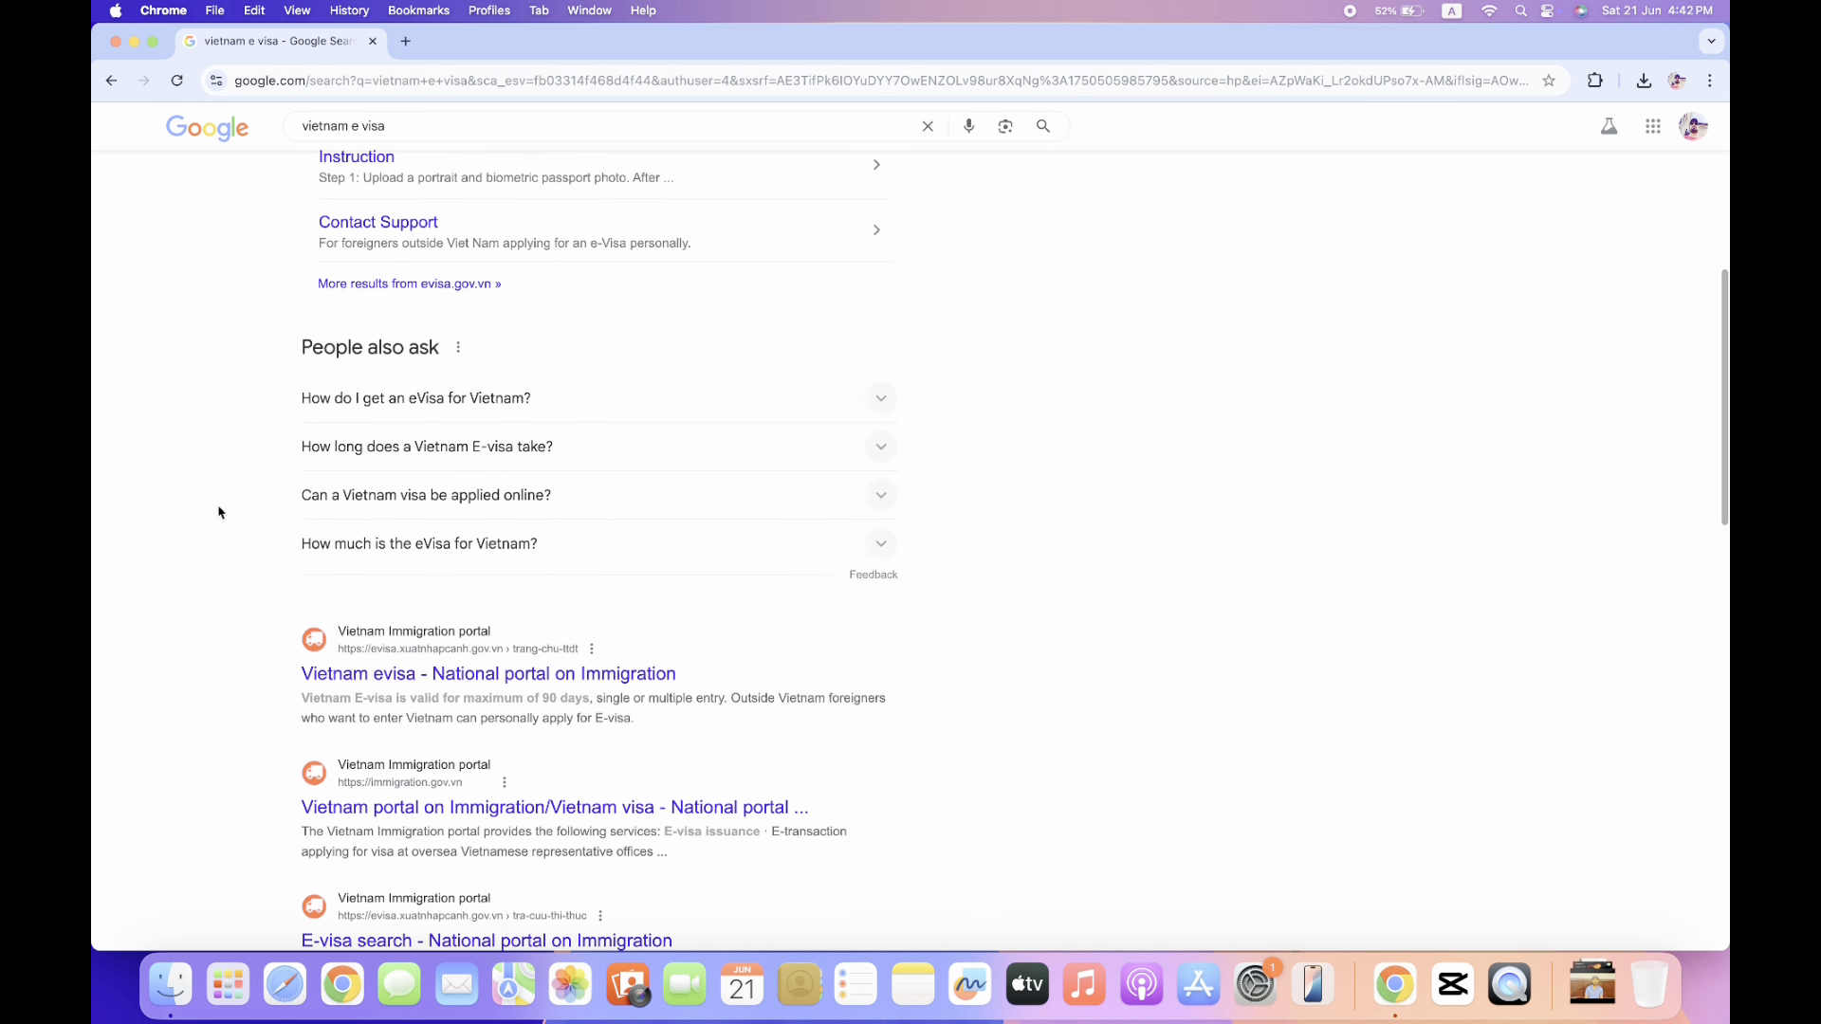
{"action": "scroll", "coordinate": [218, 512], "scroll_direction": "down", "scroll_amount": 2}
{"action": "scroll", "coordinate": [218, 512], "scroll_direction": "up", "scroll_amount": 4}
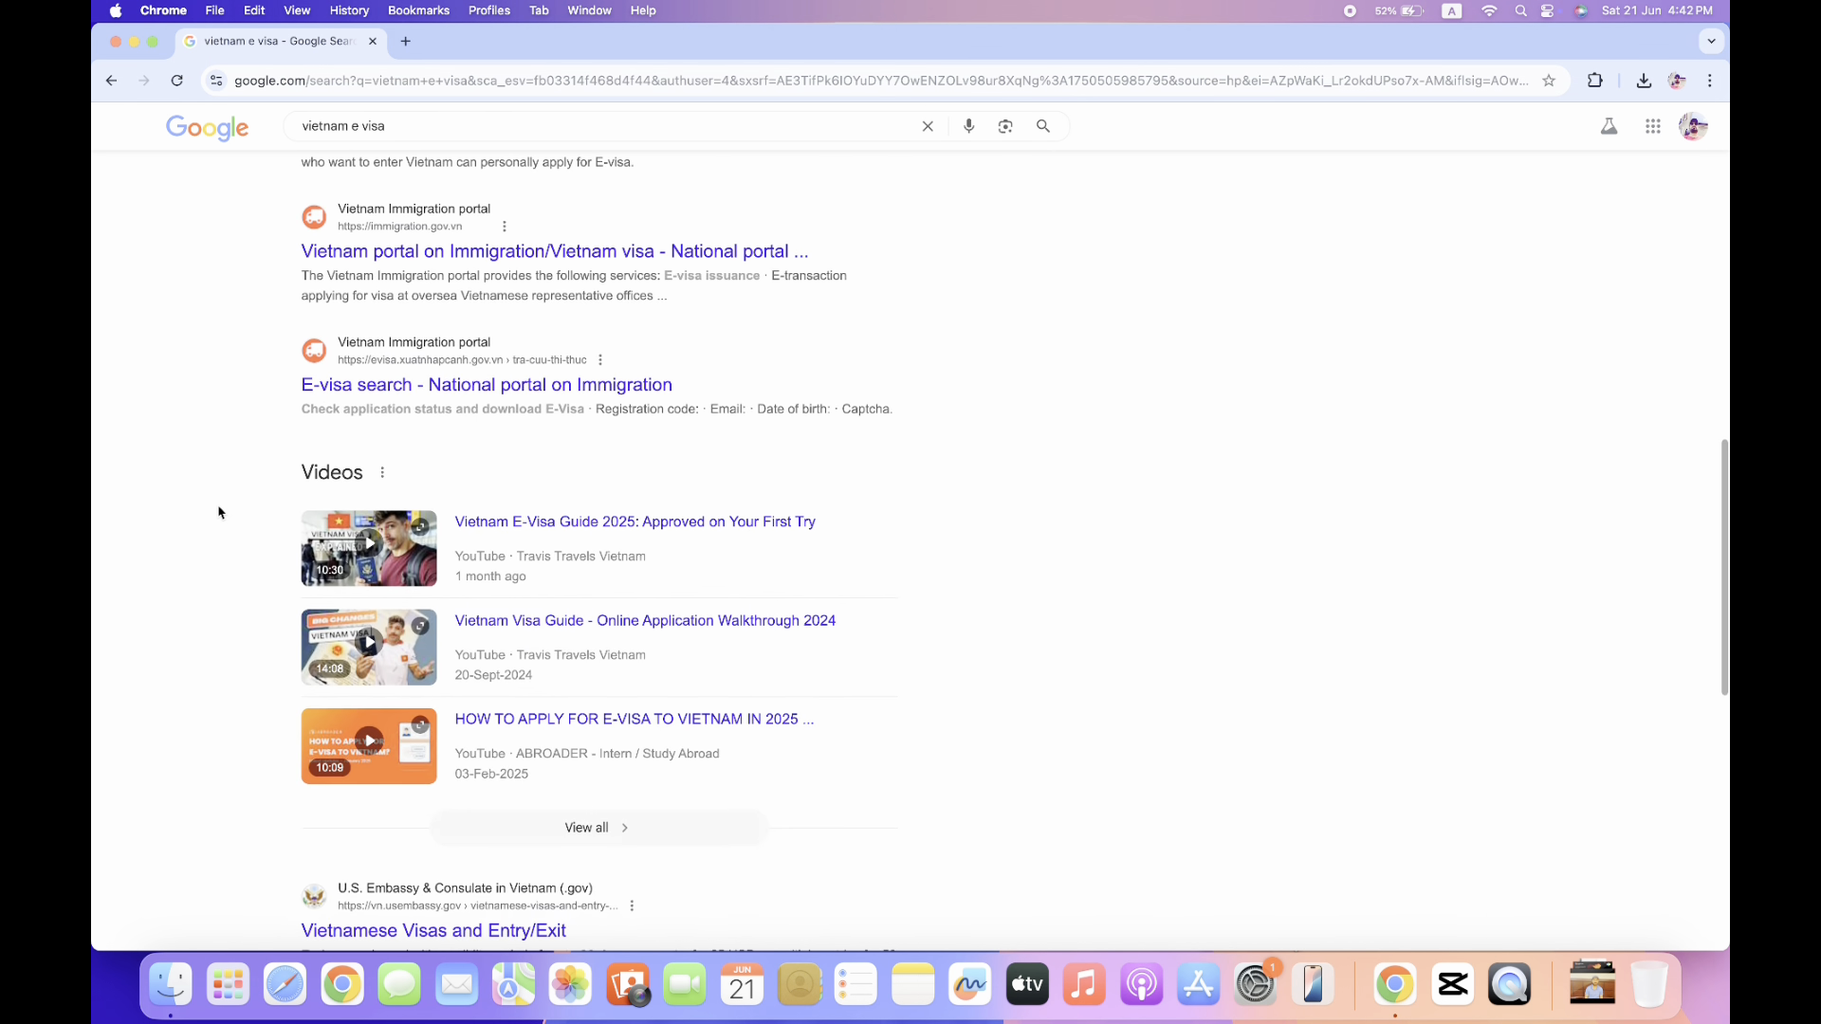
{"action": "scroll", "coordinate": [218, 512], "scroll_direction": "up", "scroll_amount": 5}
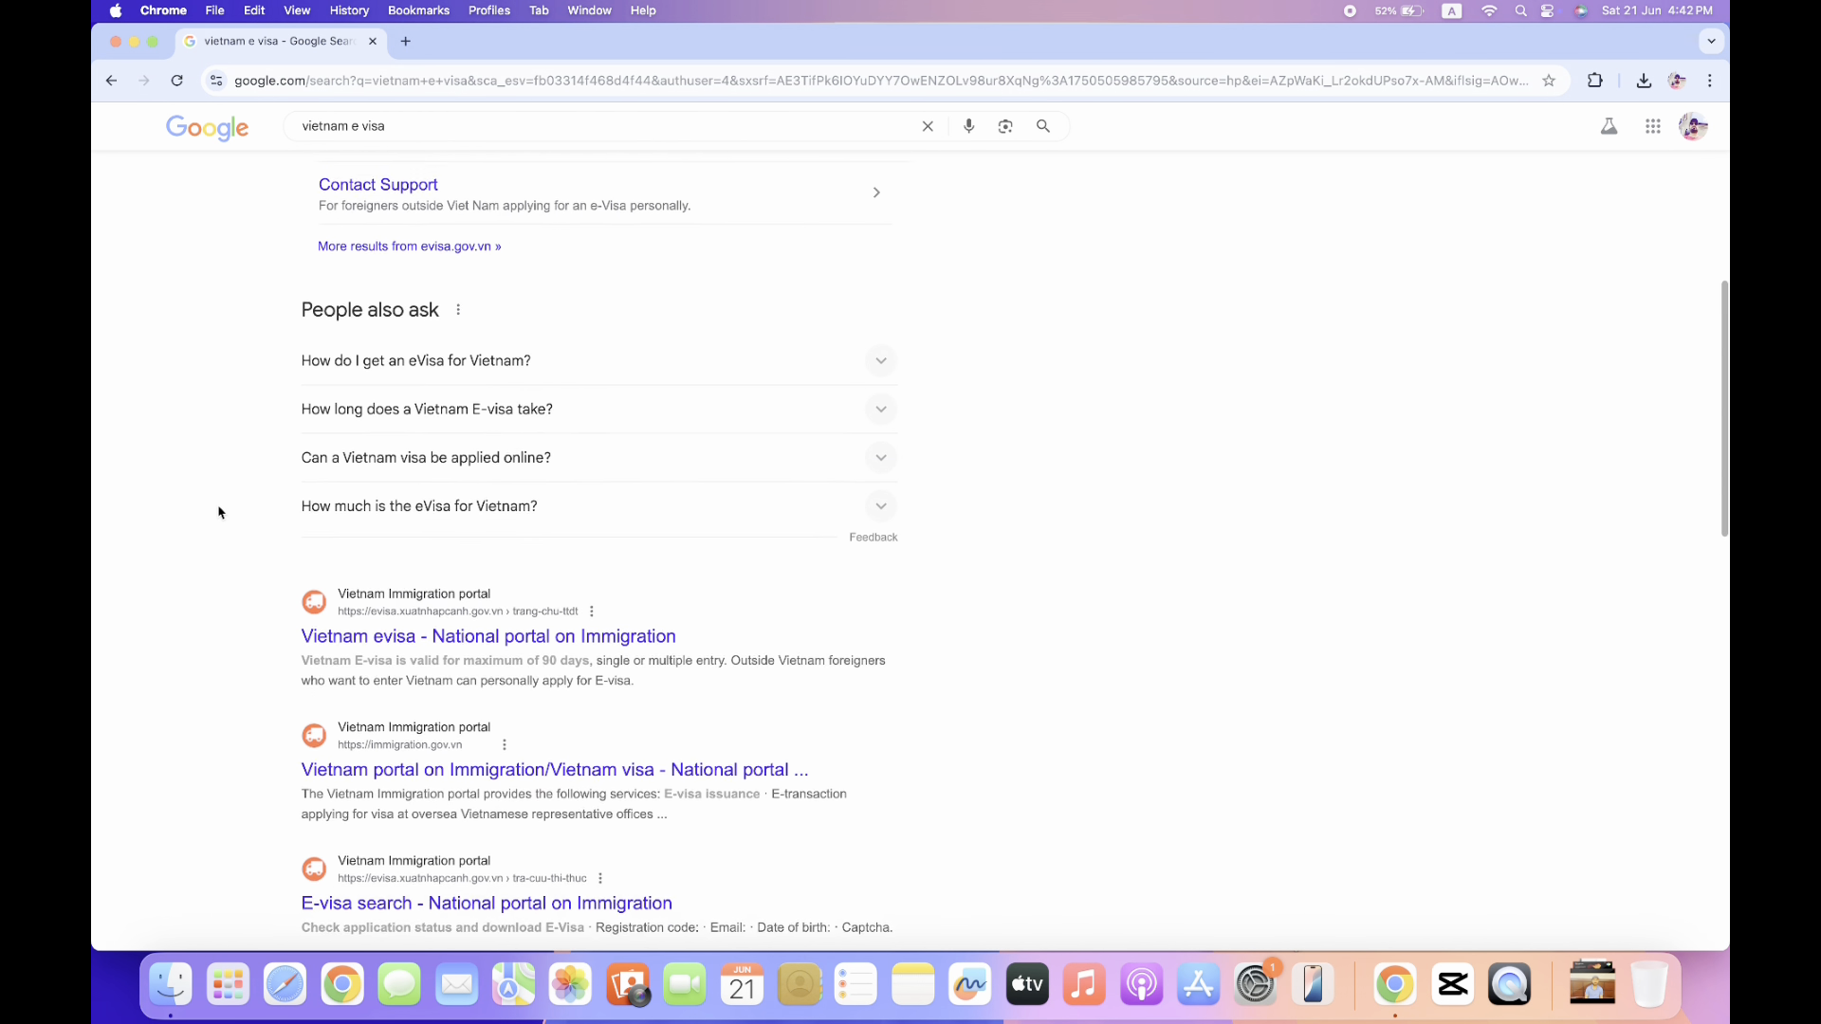
{"action": "scroll", "coordinate": [218, 512], "scroll_direction": "up", "scroll_amount": 3}
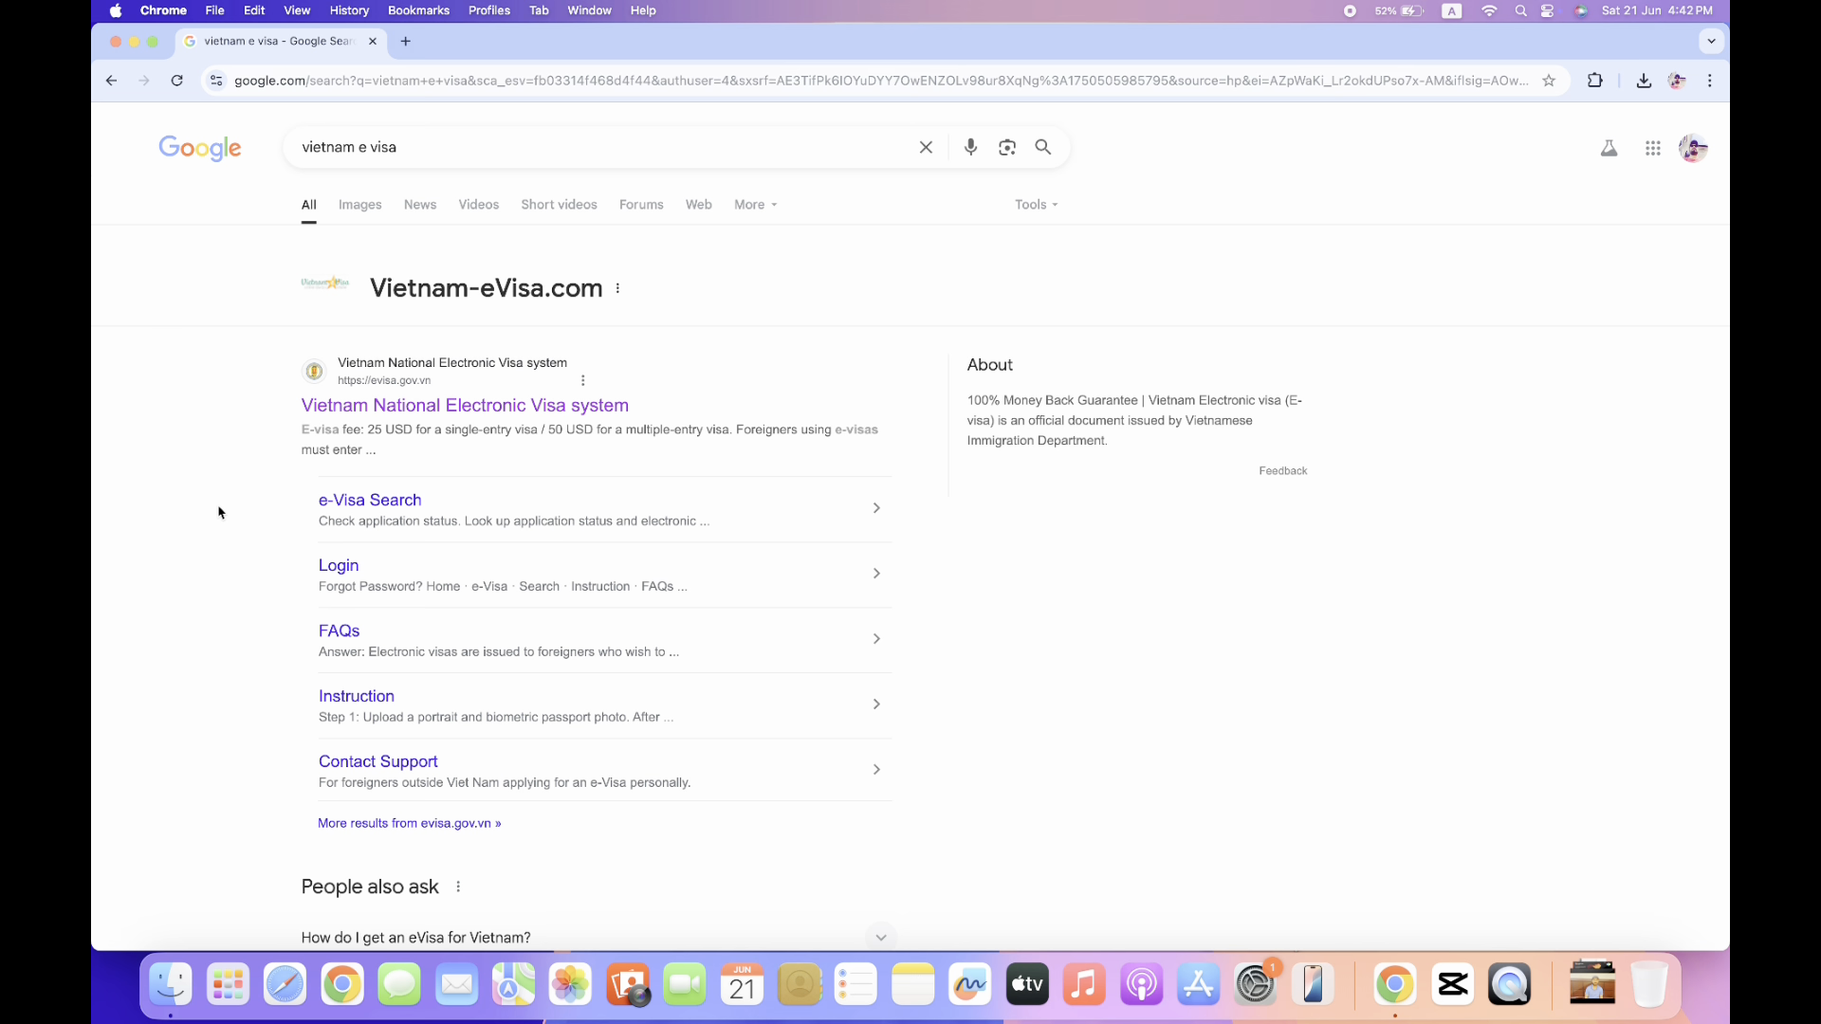
{"action": "left_click", "coordinate": [451, 417]}
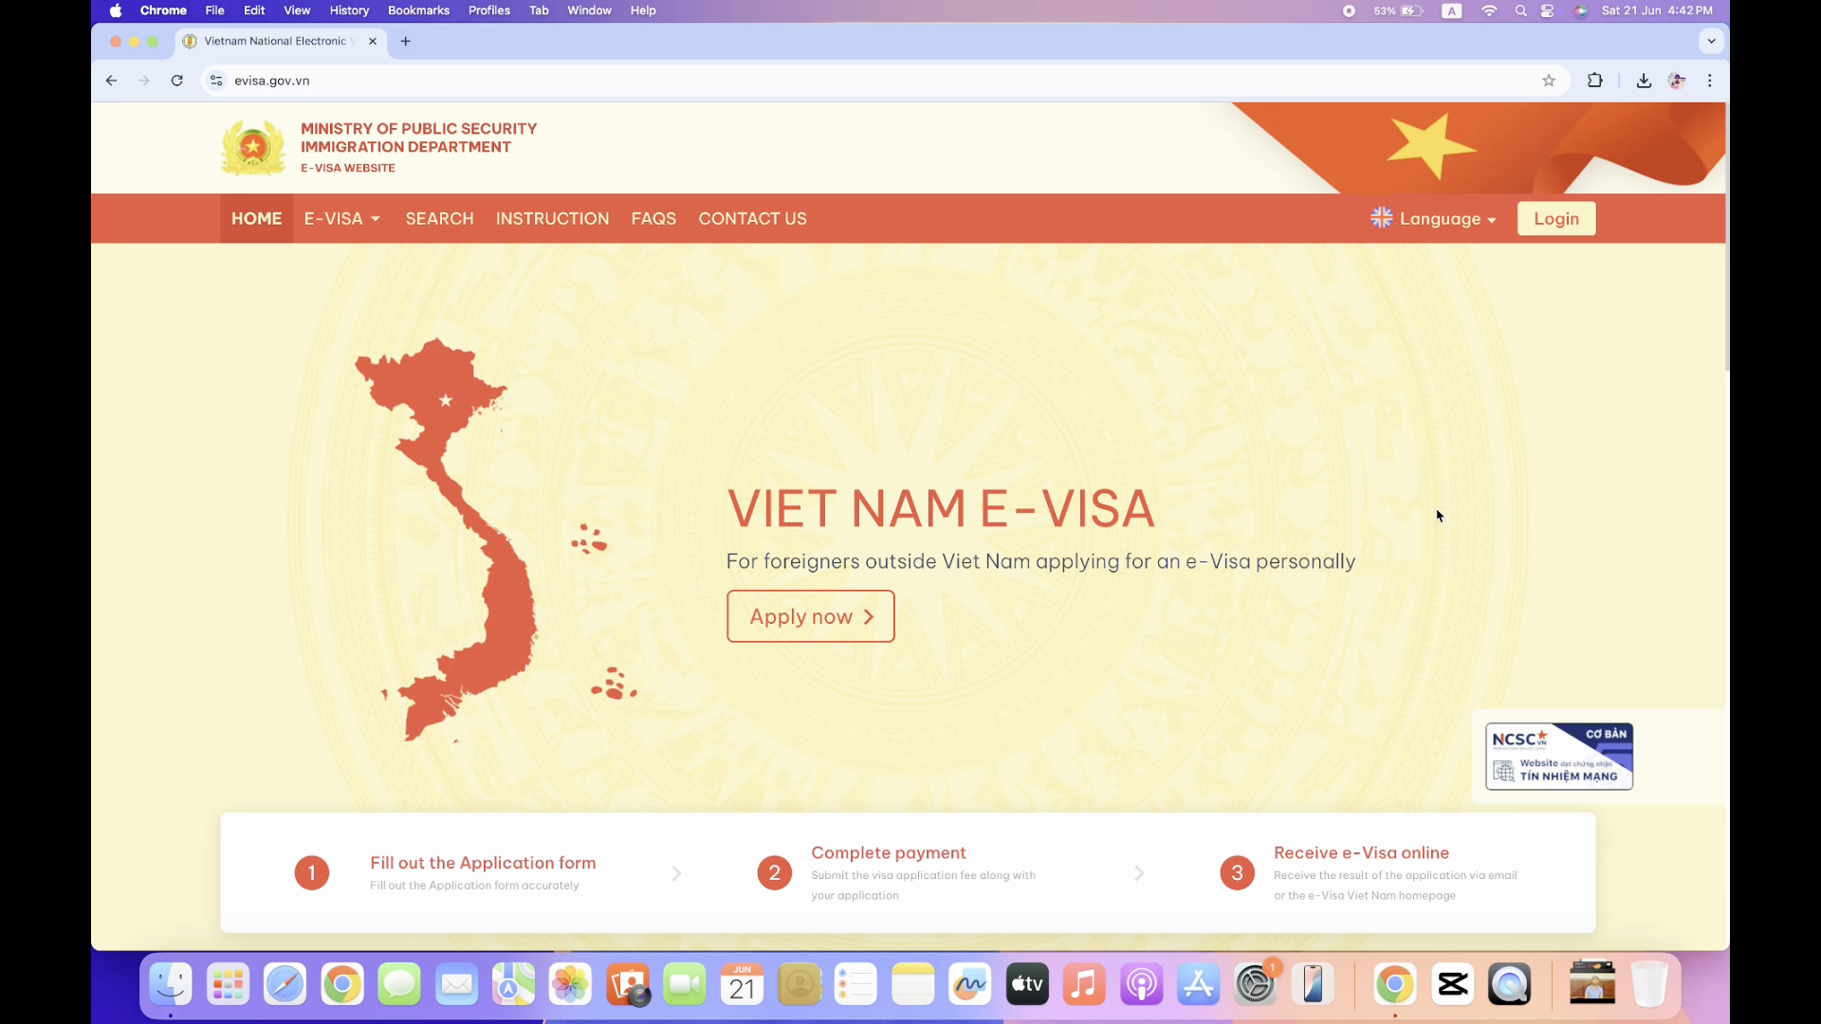
Scroll through the evisa.gov.vn GENERAL visa information and return to the top.
{"action": "scroll", "coordinate": [1437, 515], "scroll_direction": "down", "scroll_amount": 4}
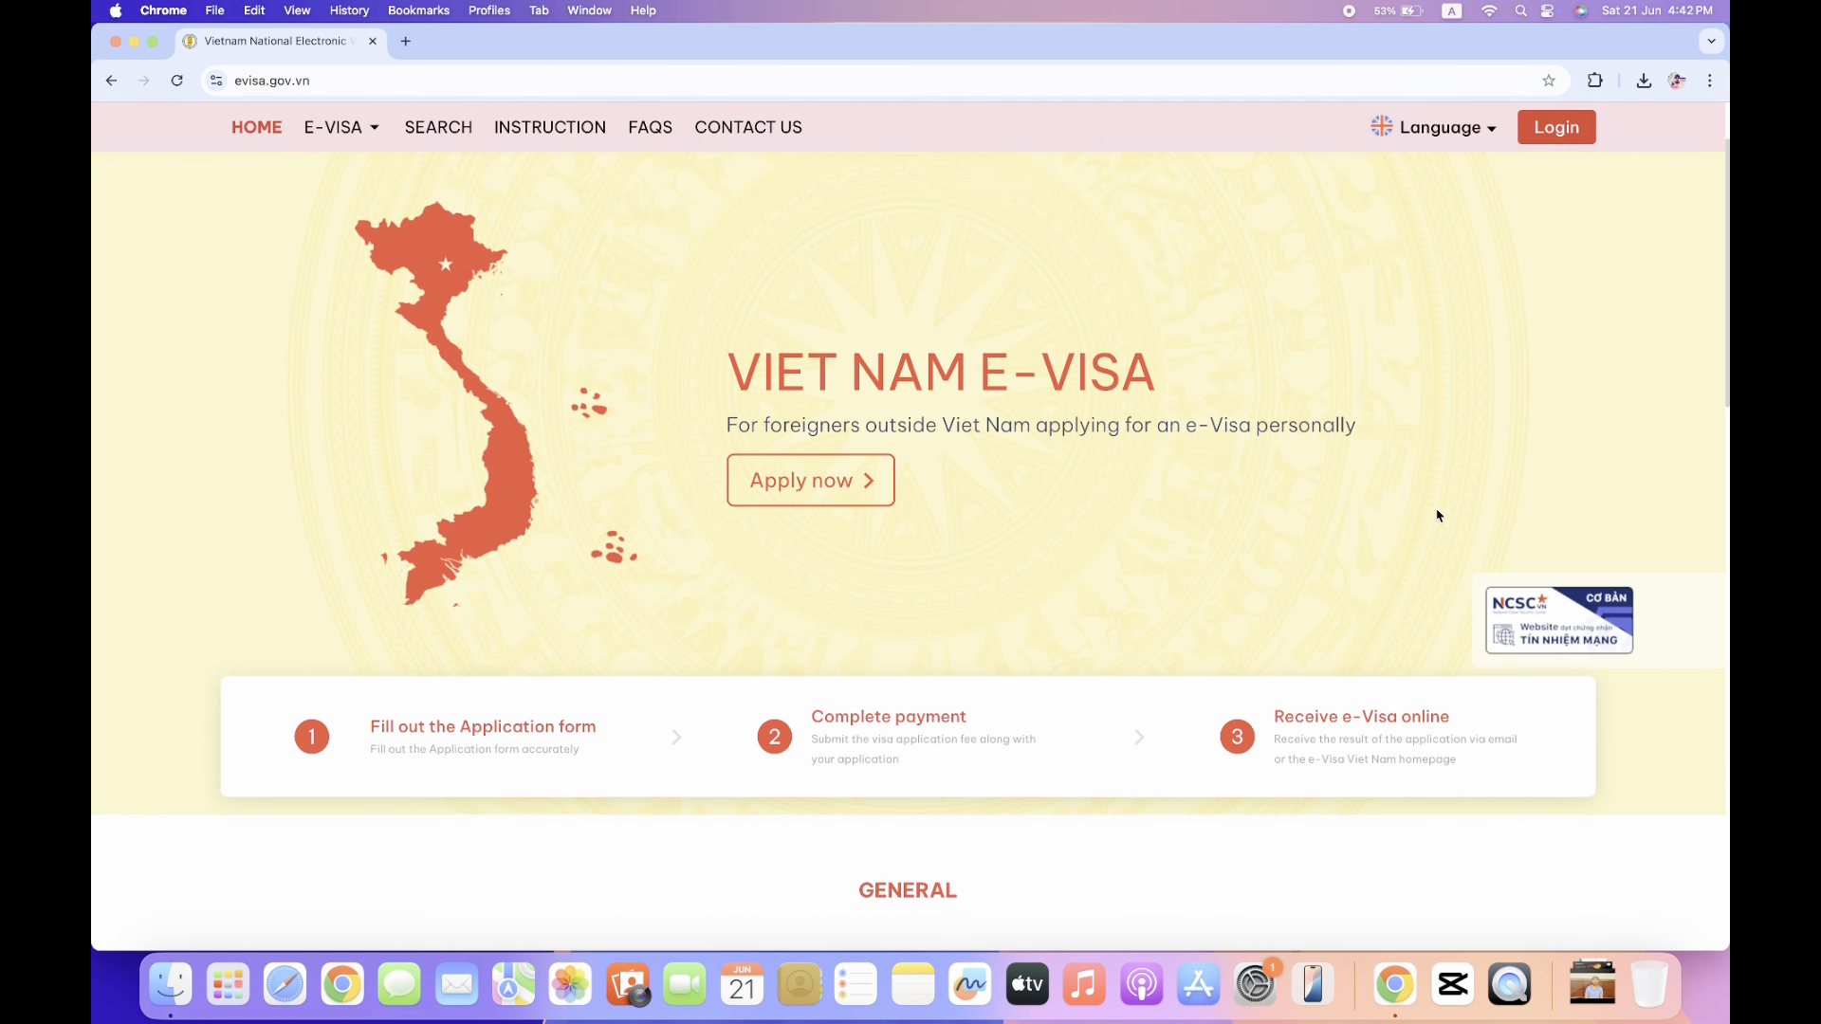
{"action": "scroll", "coordinate": [1438, 515], "scroll_direction": "up", "scroll_amount": 4}
{"action": "scroll", "coordinate": [1438, 515], "scroll_direction": "down", "scroll_amount": 1}
{"action": "scroll", "coordinate": [1437, 515], "scroll_direction": "down", "scroll_amount": 8}
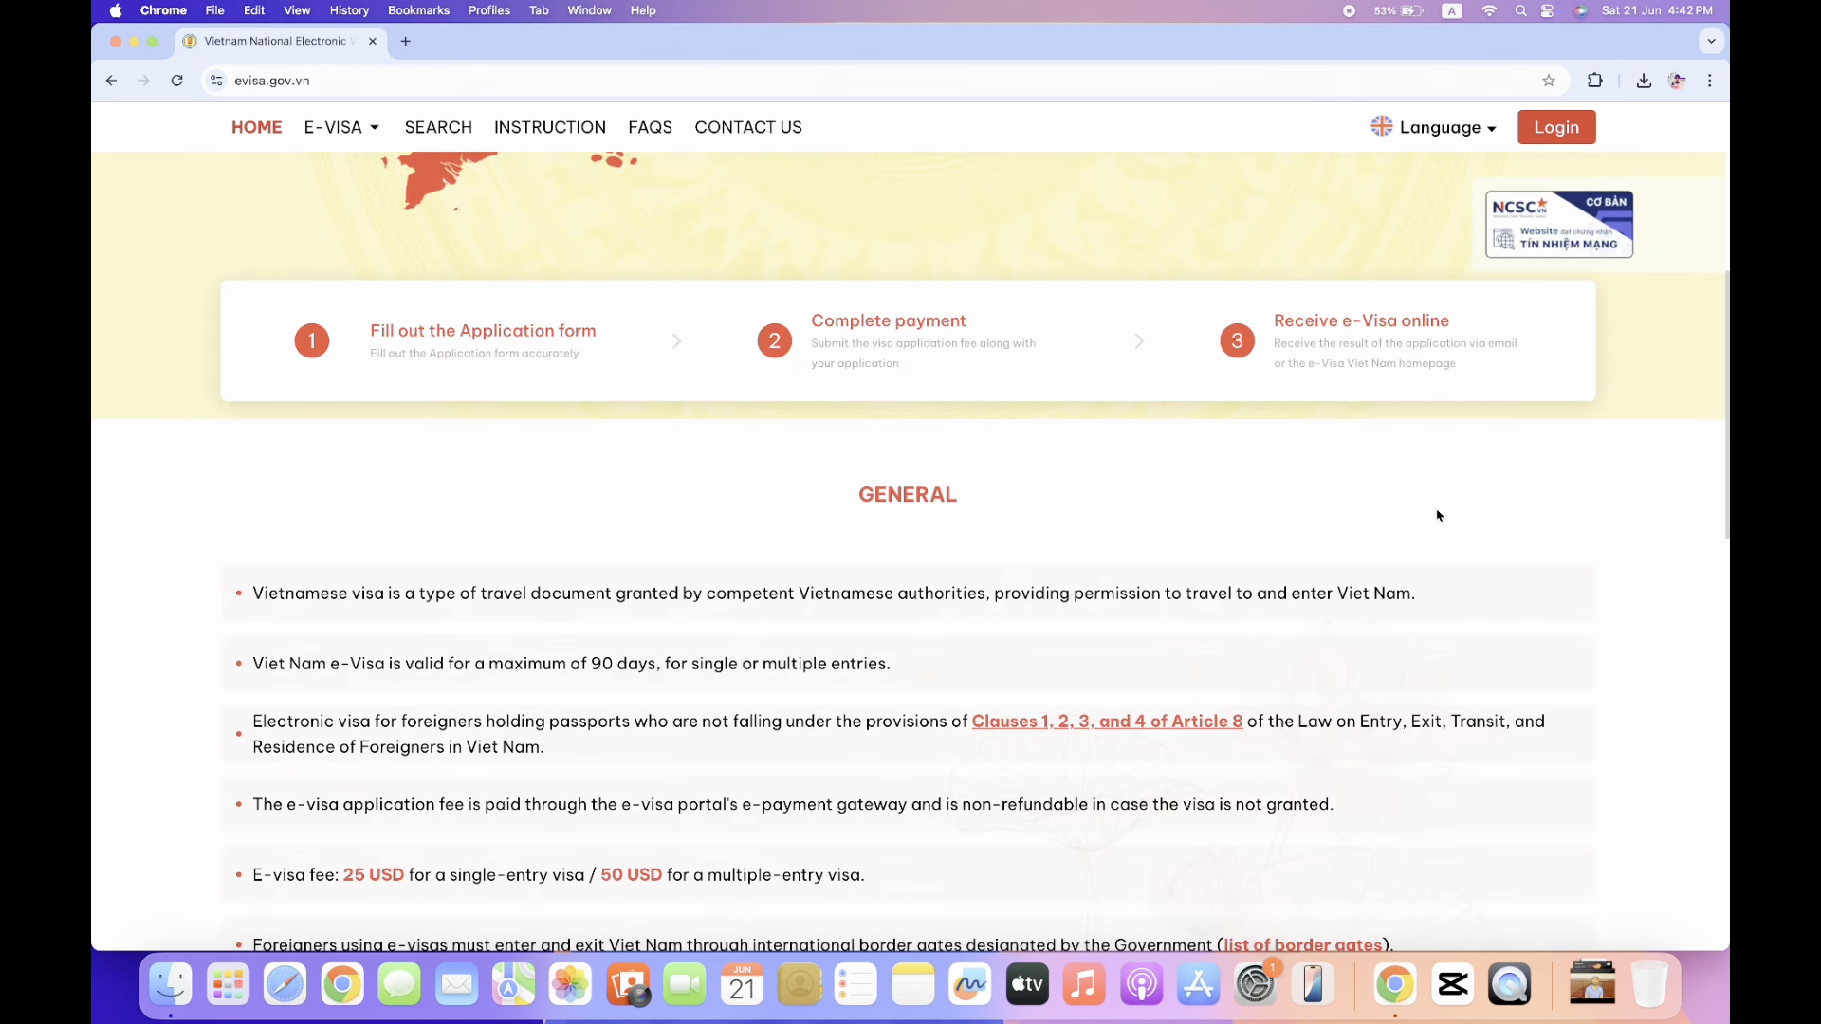
{"action": "scroll", "coordinate": [1438, 515], "scroll_direction": "up", "scroll_amount": 8}
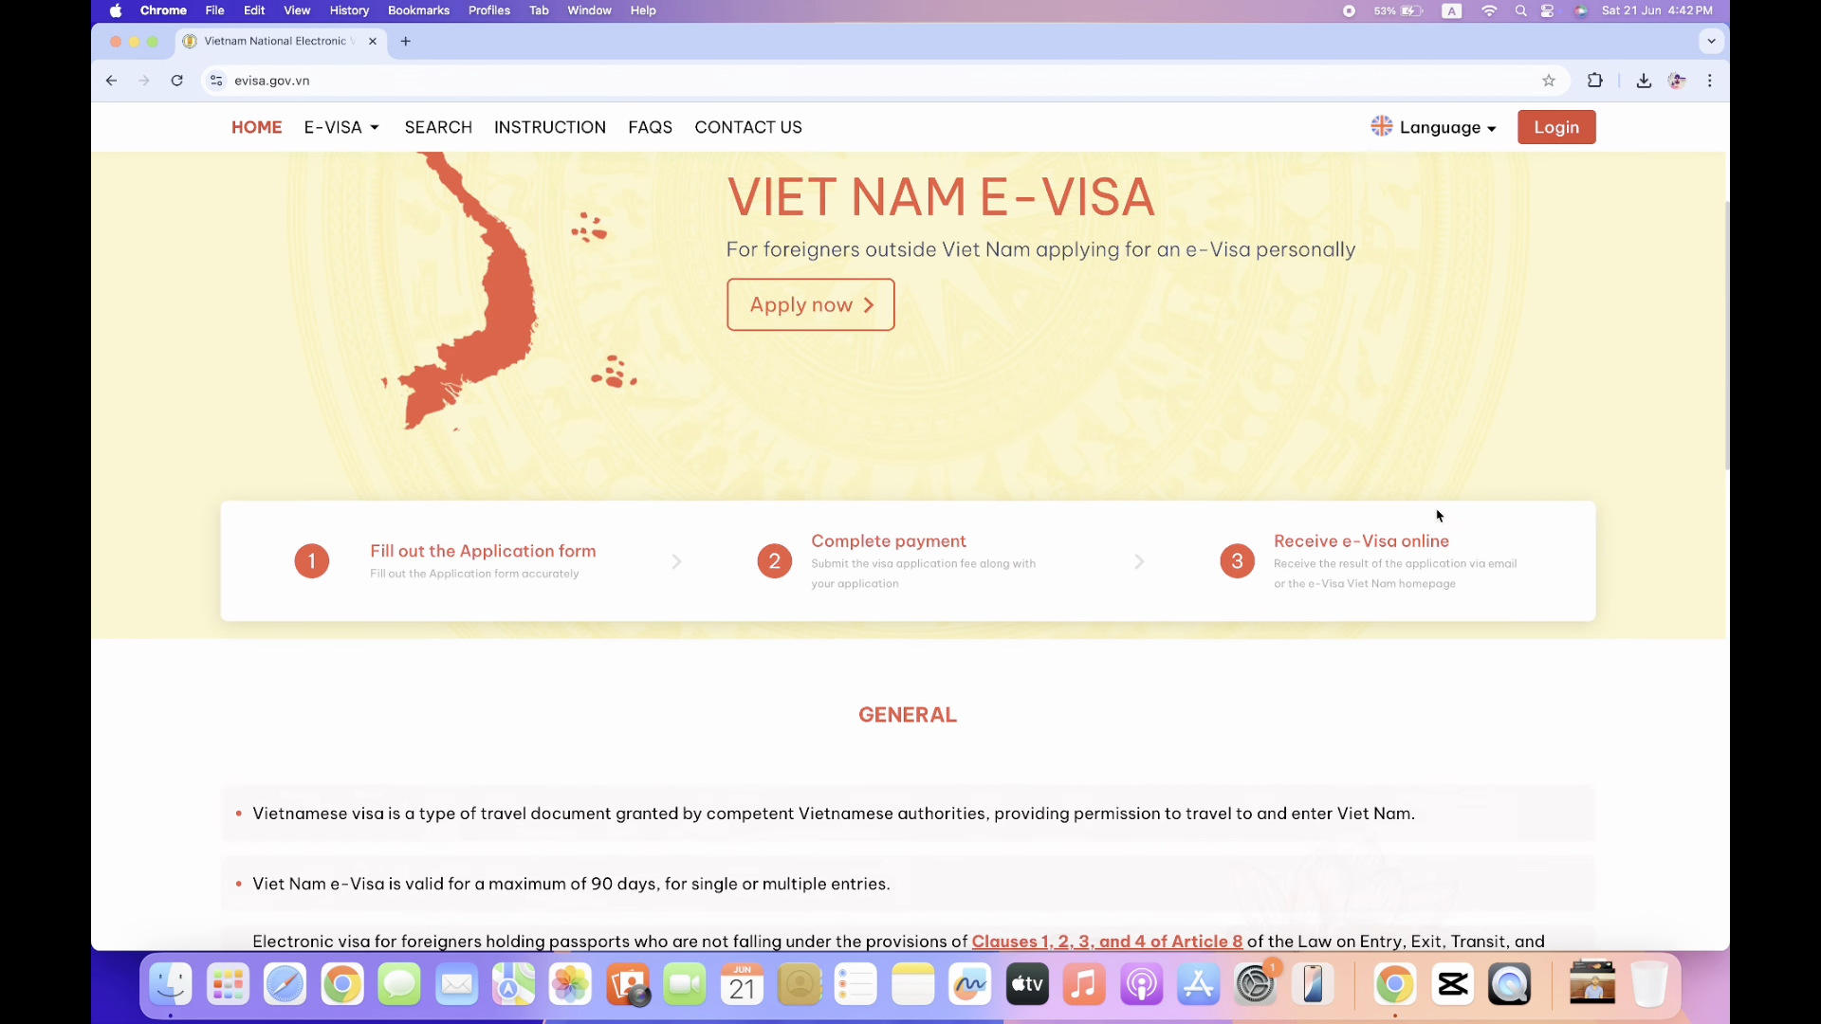
{"action": "scroll", "coordinate": [1437, 515], "scroll_direction": "down", "scroll_amount": 1}
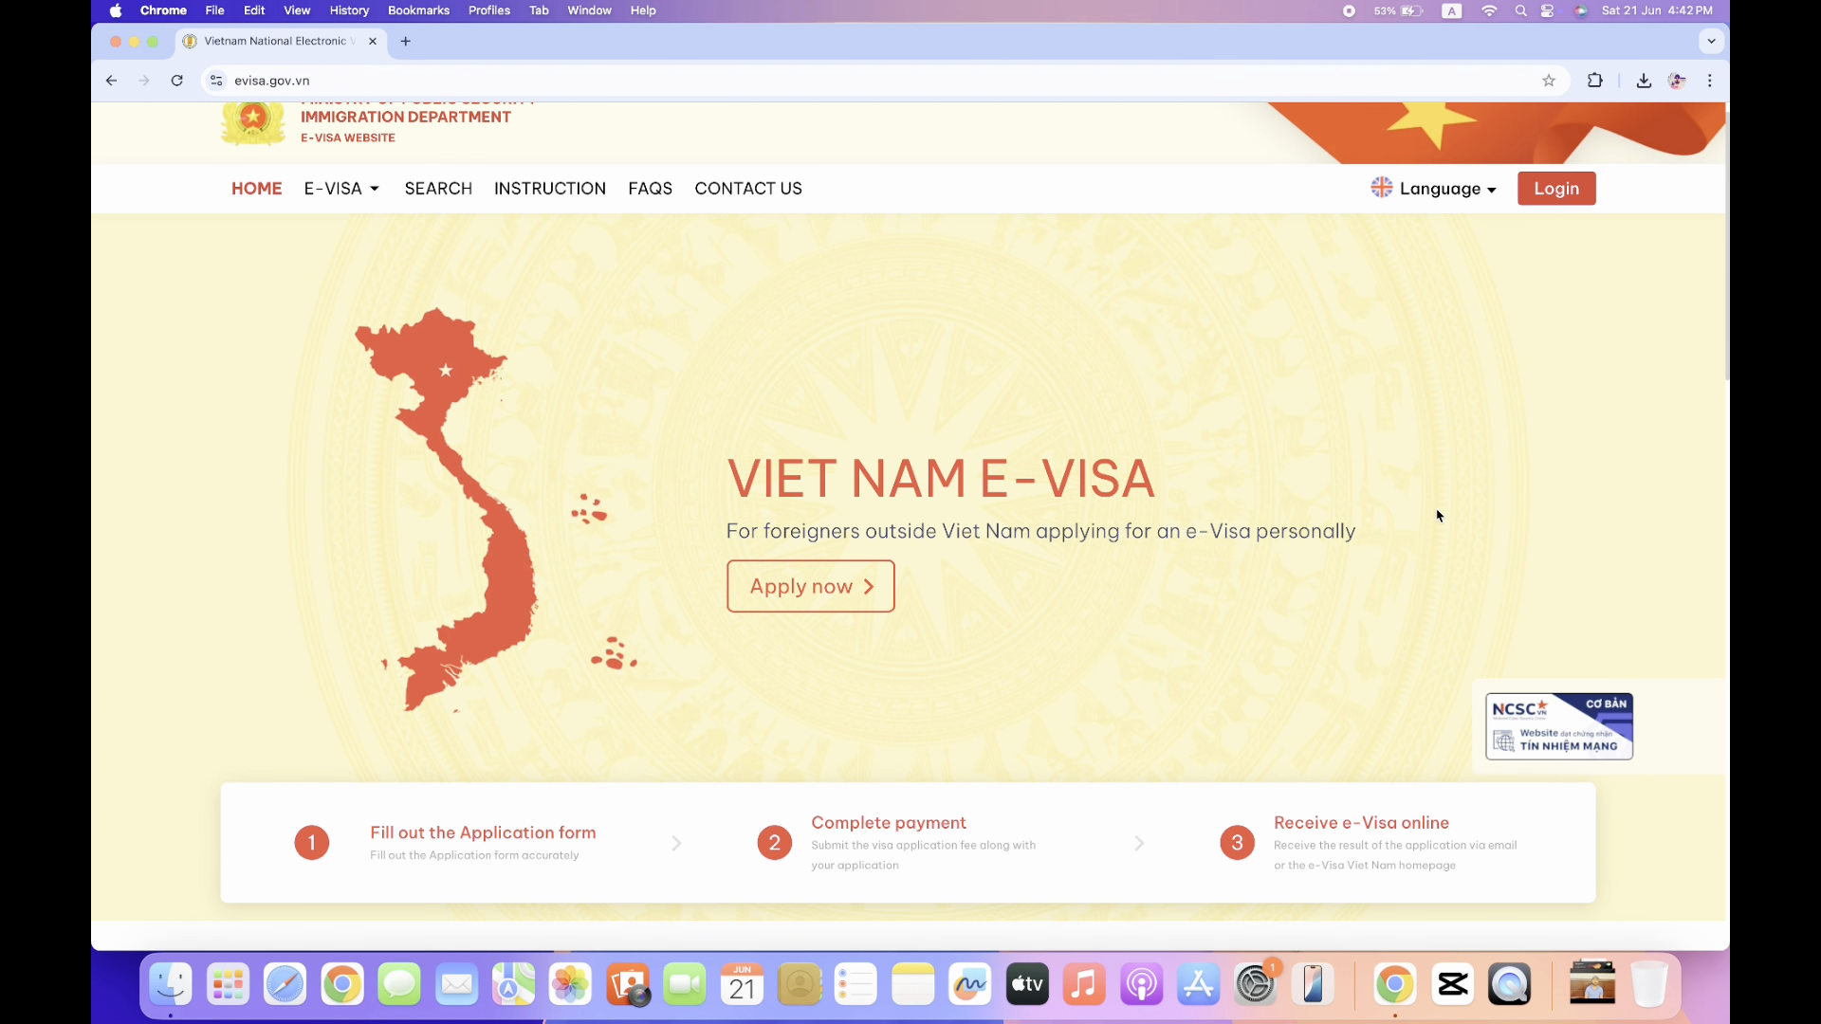
{"action": "scroll", "coordinate": [1437, 515], "scroll_direction": "up", "scroll_amount": 1}
{"action": "scroll", "coordinate": [1438, 515], "scroll_direction": "down", "scroll_amount": 2}
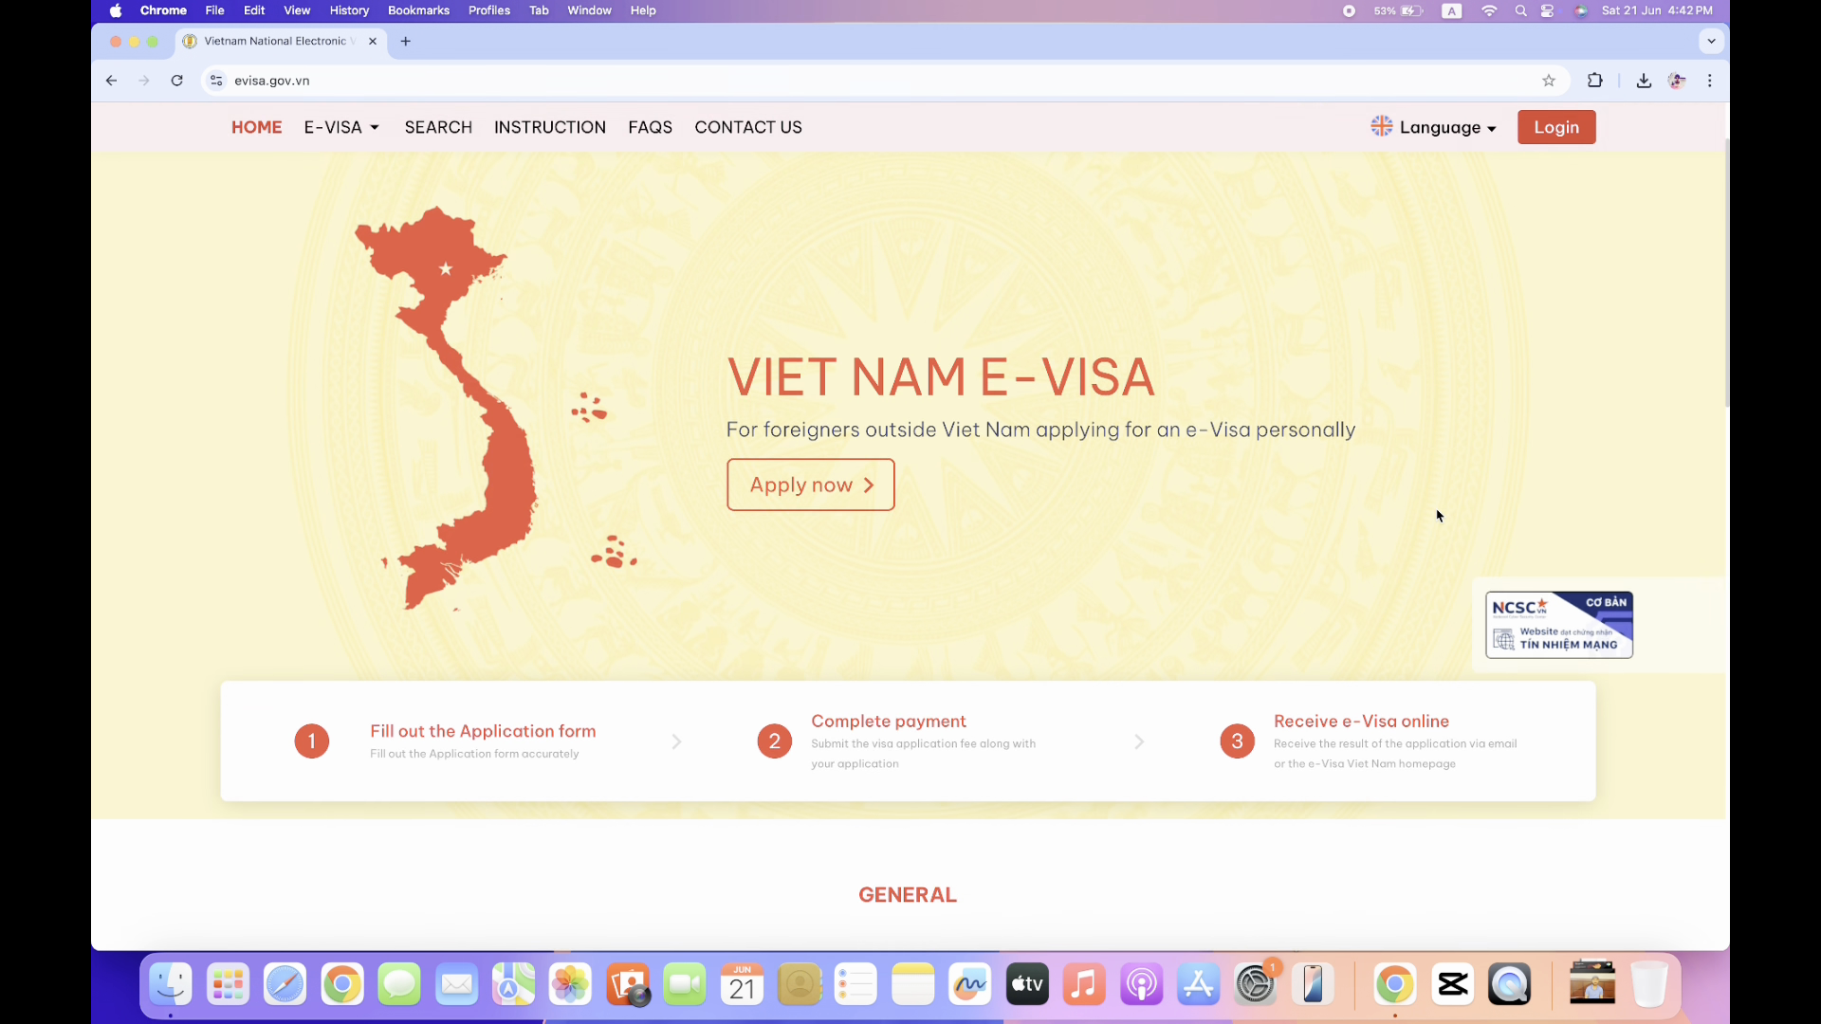
{"action": "scroll", "coordinate": [1437, 515], "scroll_direction": "up", "scroll_amount": 2}
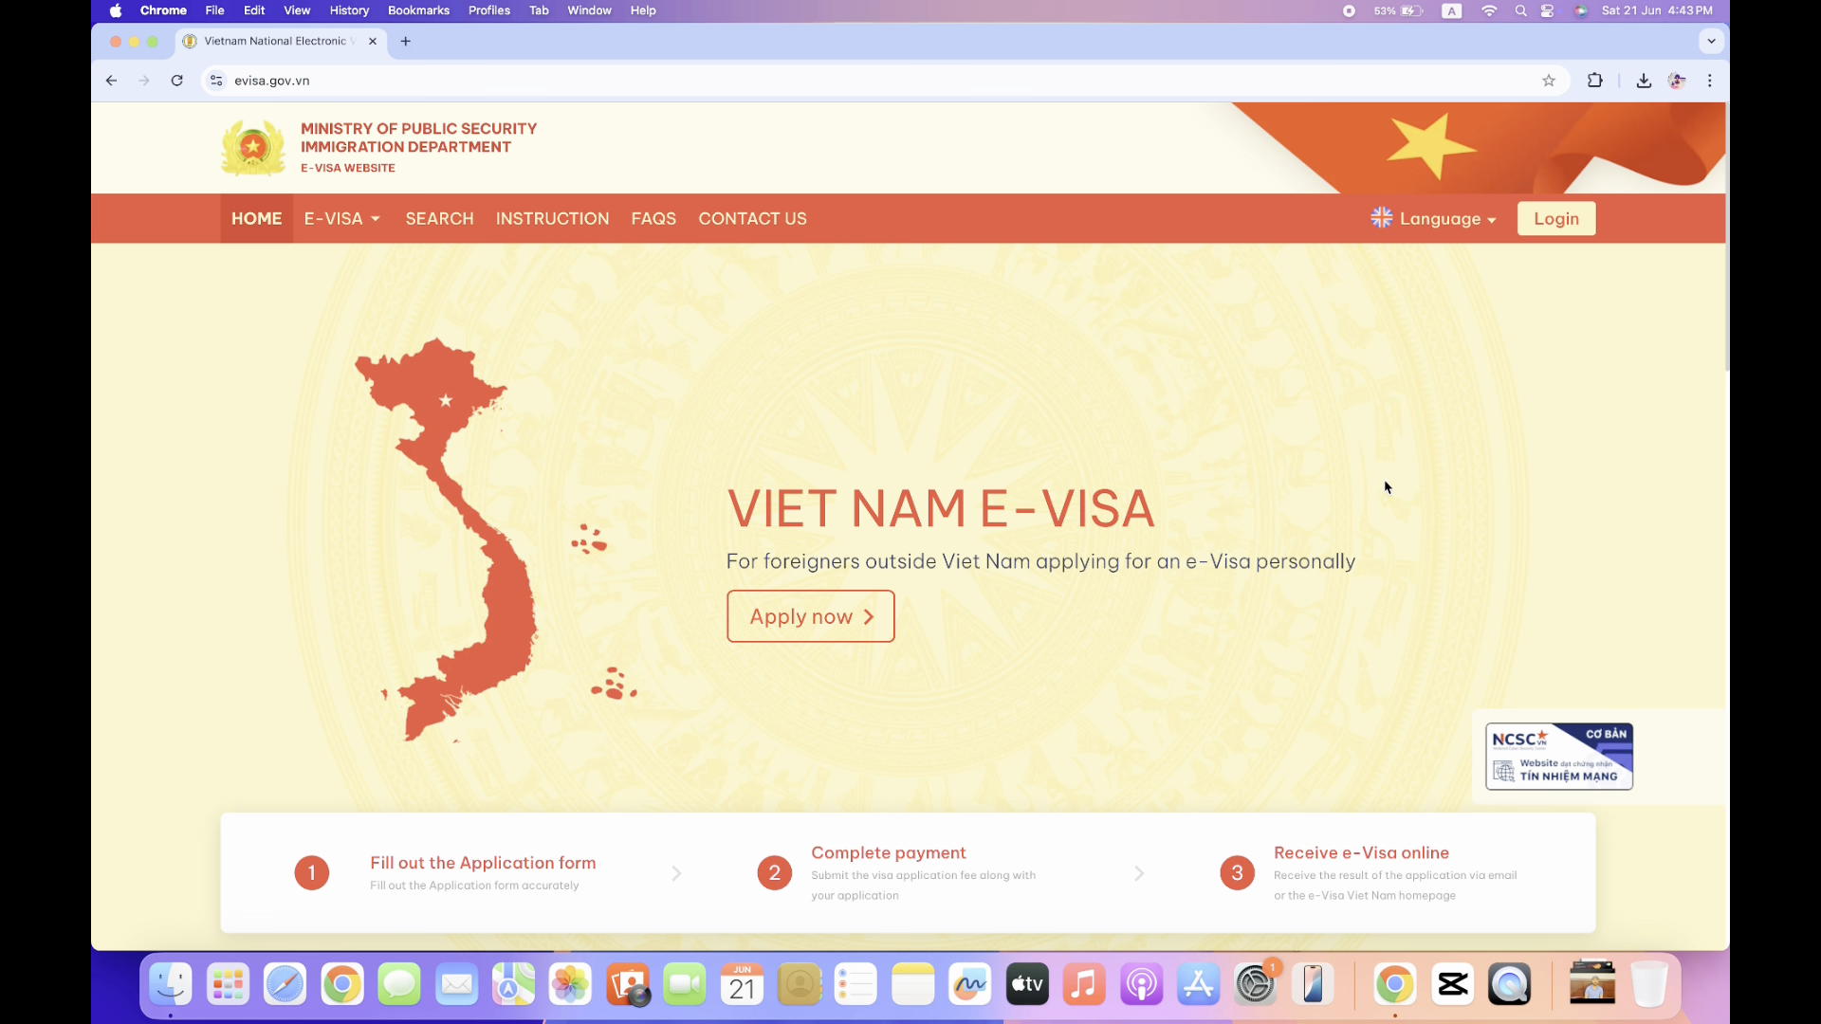
{"action": "scroll", "coordinate": [1387, 488], "scroll_direction": "down", "scroll_amount": 1}
{"action": "scroll", "coordinate": [1387, 487], "scroll_direction": "up", "scroll_amount": 1}
{"action": "scroll", "coordinate": [1385, 487], "scroll_direction": "down", "scroll_amount": 1}
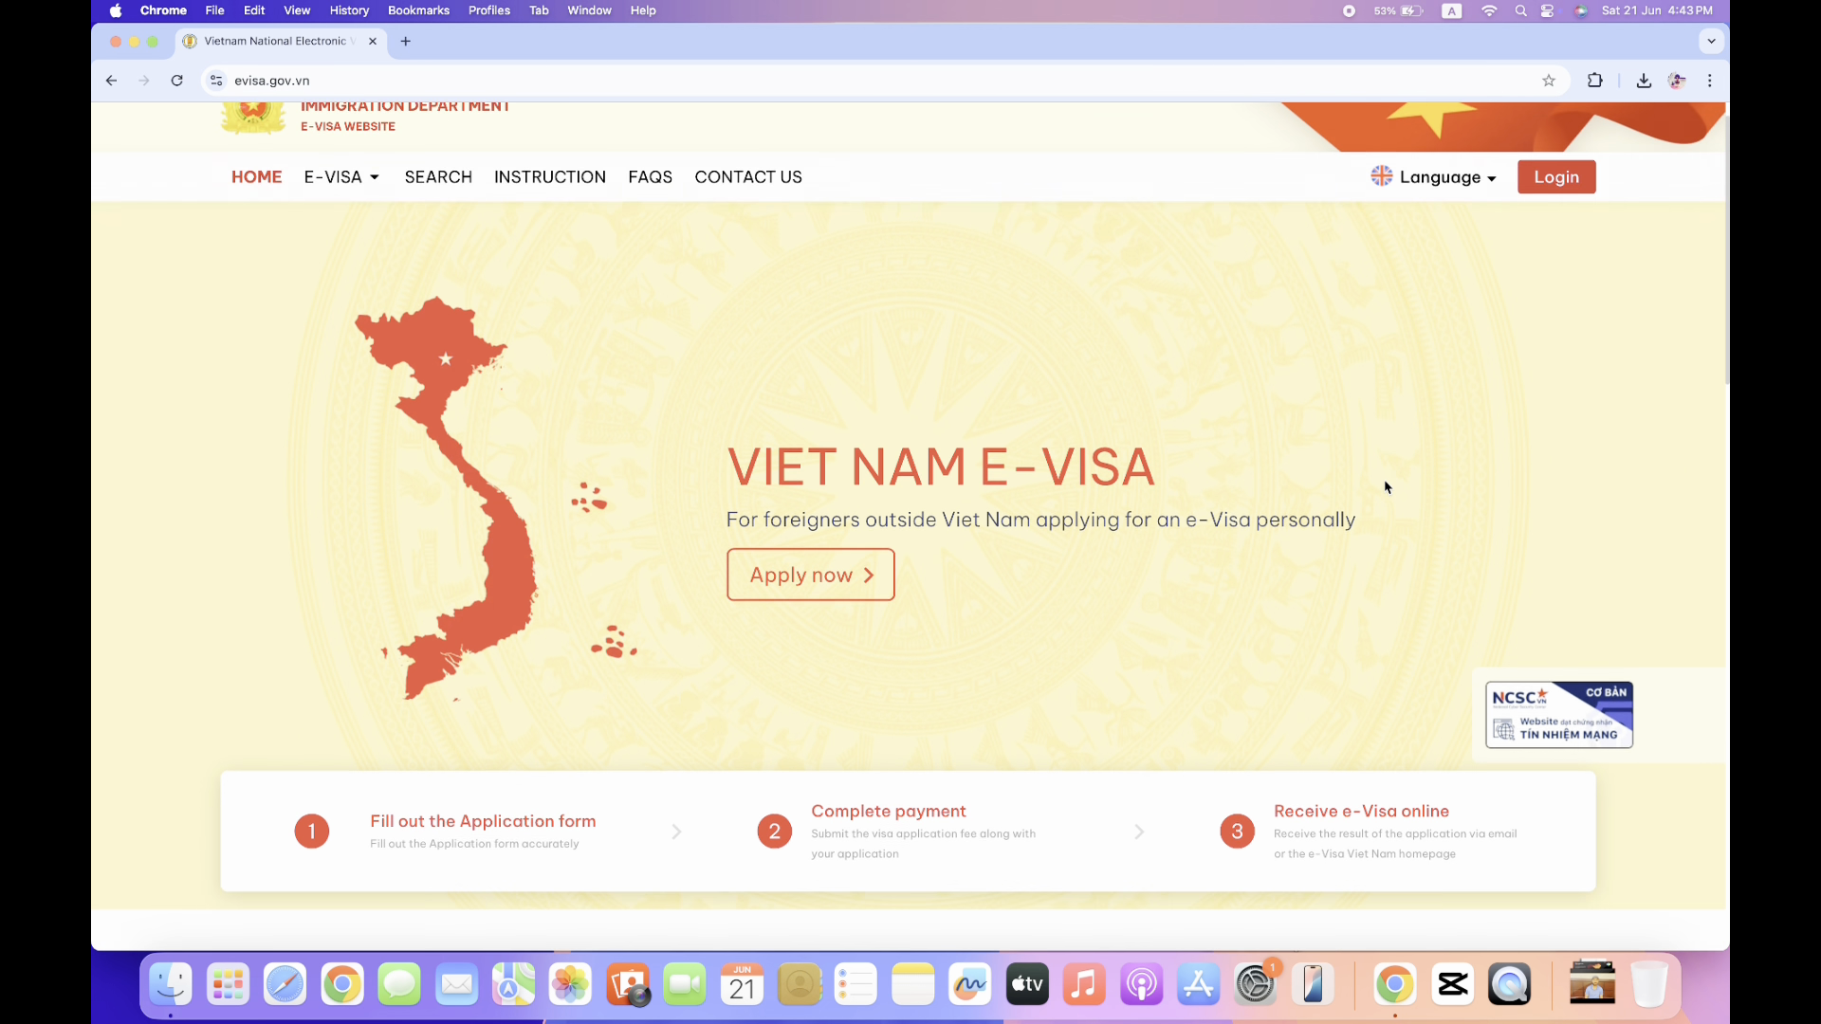
{"action": "scroll", "coordinate": [1385, 487], "scroll_direction": "up", "scroll_amount": 1}
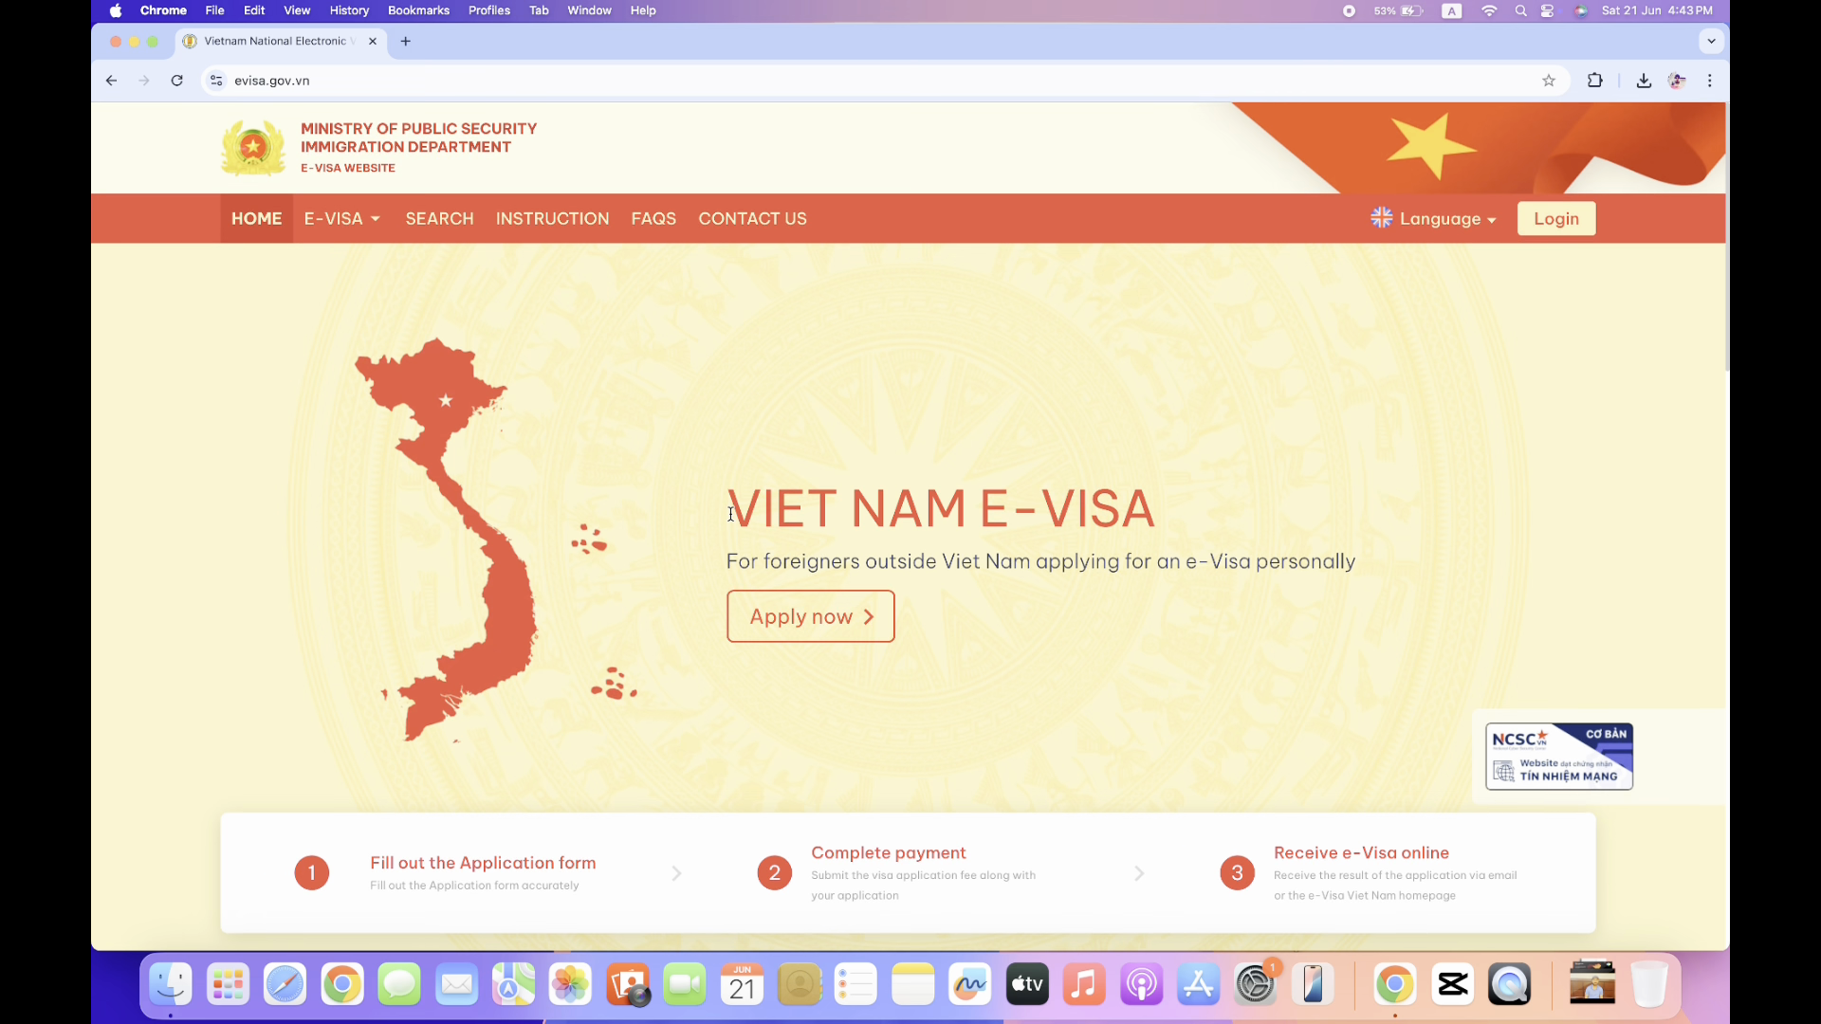
{"action": "left_click_drag", "start_coordinate": [730, 514], "coordinate": [1209, 515]}
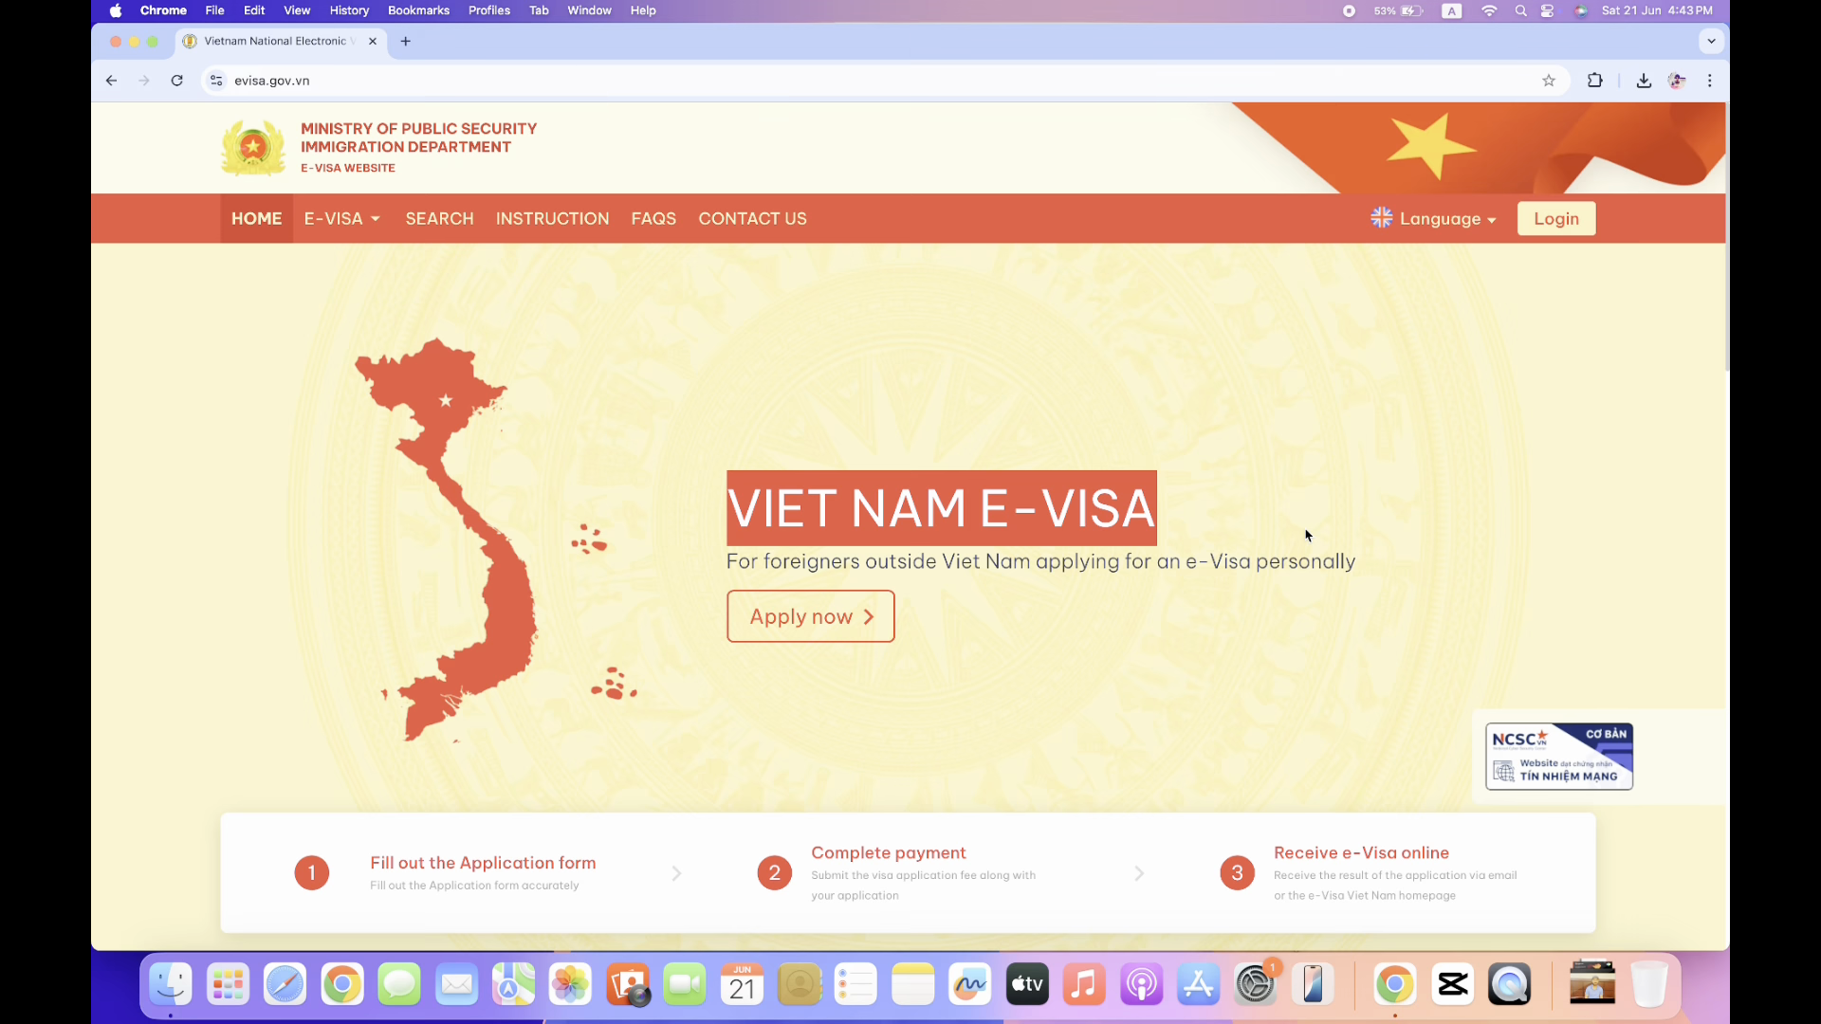
{"action": "scroll", "coordinate": [1306, 536], "scroll_direction": "down", "scroll_amount": 4}
{"action": "scroll", "coordinate": [1307, 536], "scroll_direction": "down", "scroll_amount": 1}
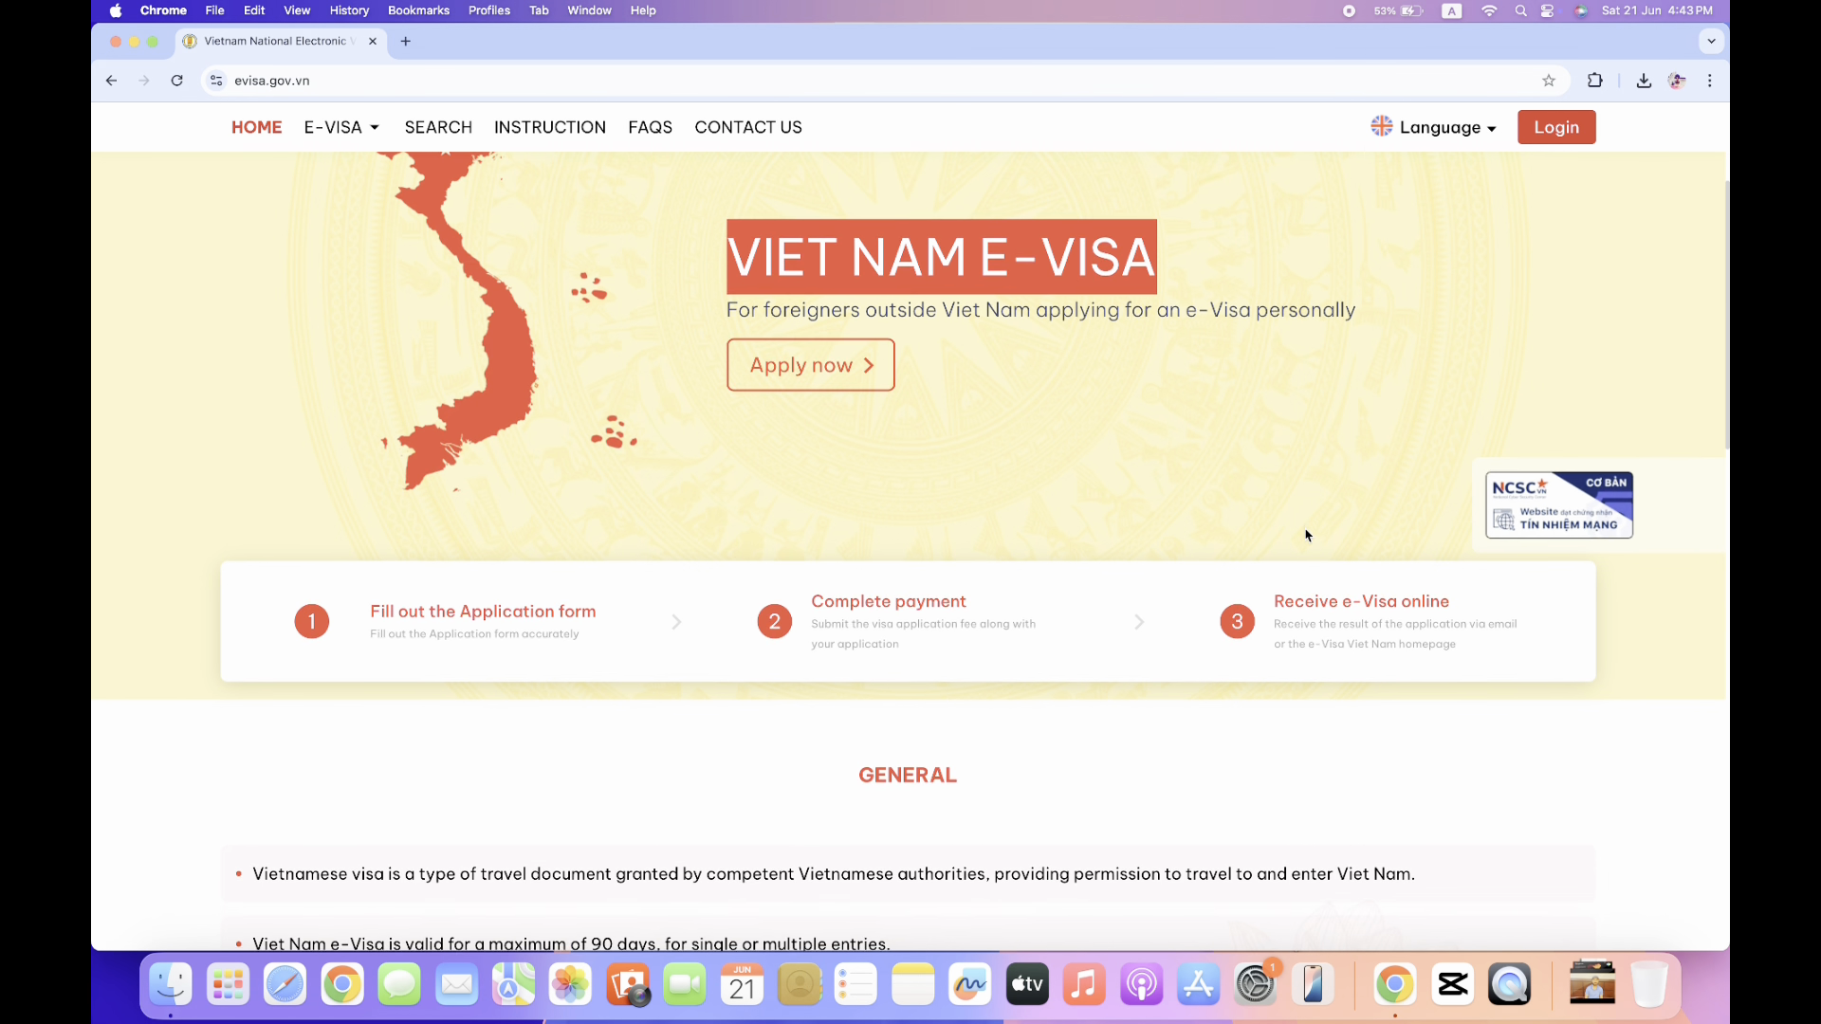
{"action": "scroll", "coordinate": [1307, 536], "scroll_direction": "down", "scroll_amount": 5}
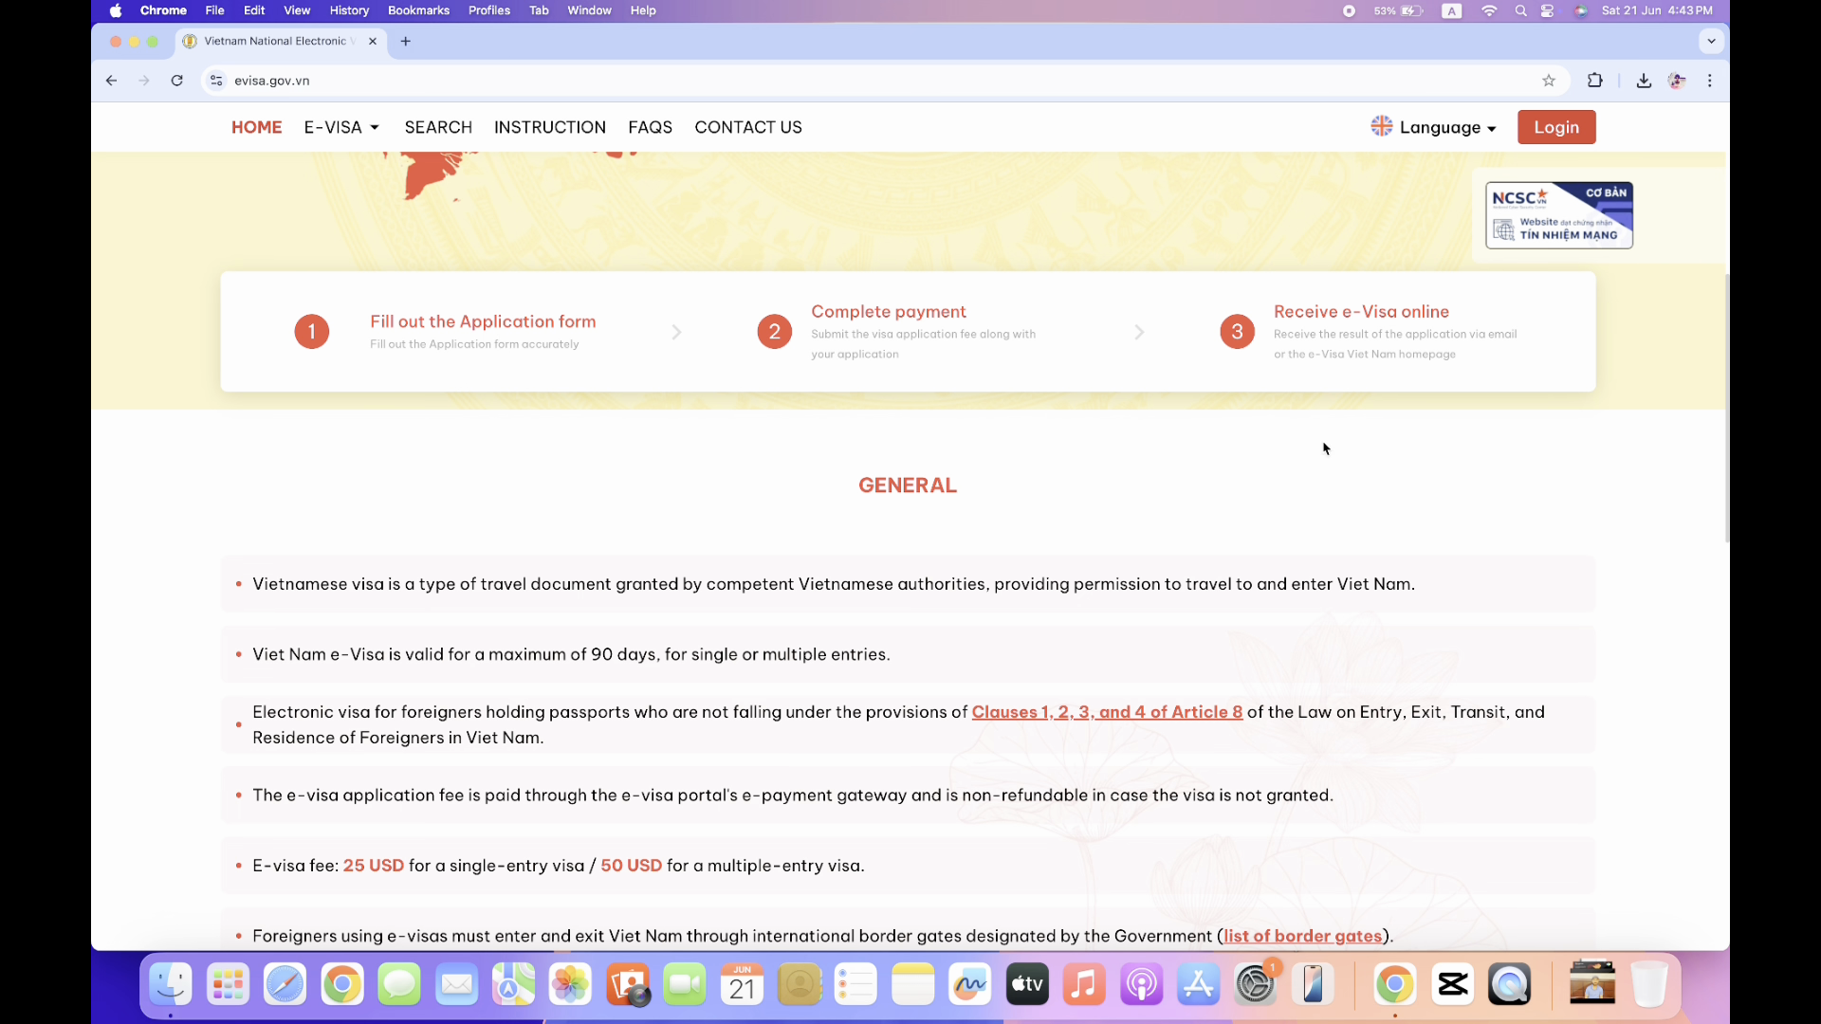
{"action": "scroll", "coordinate": [1226, 549], "scroll_direction": "down", "scroll_amount": 5}
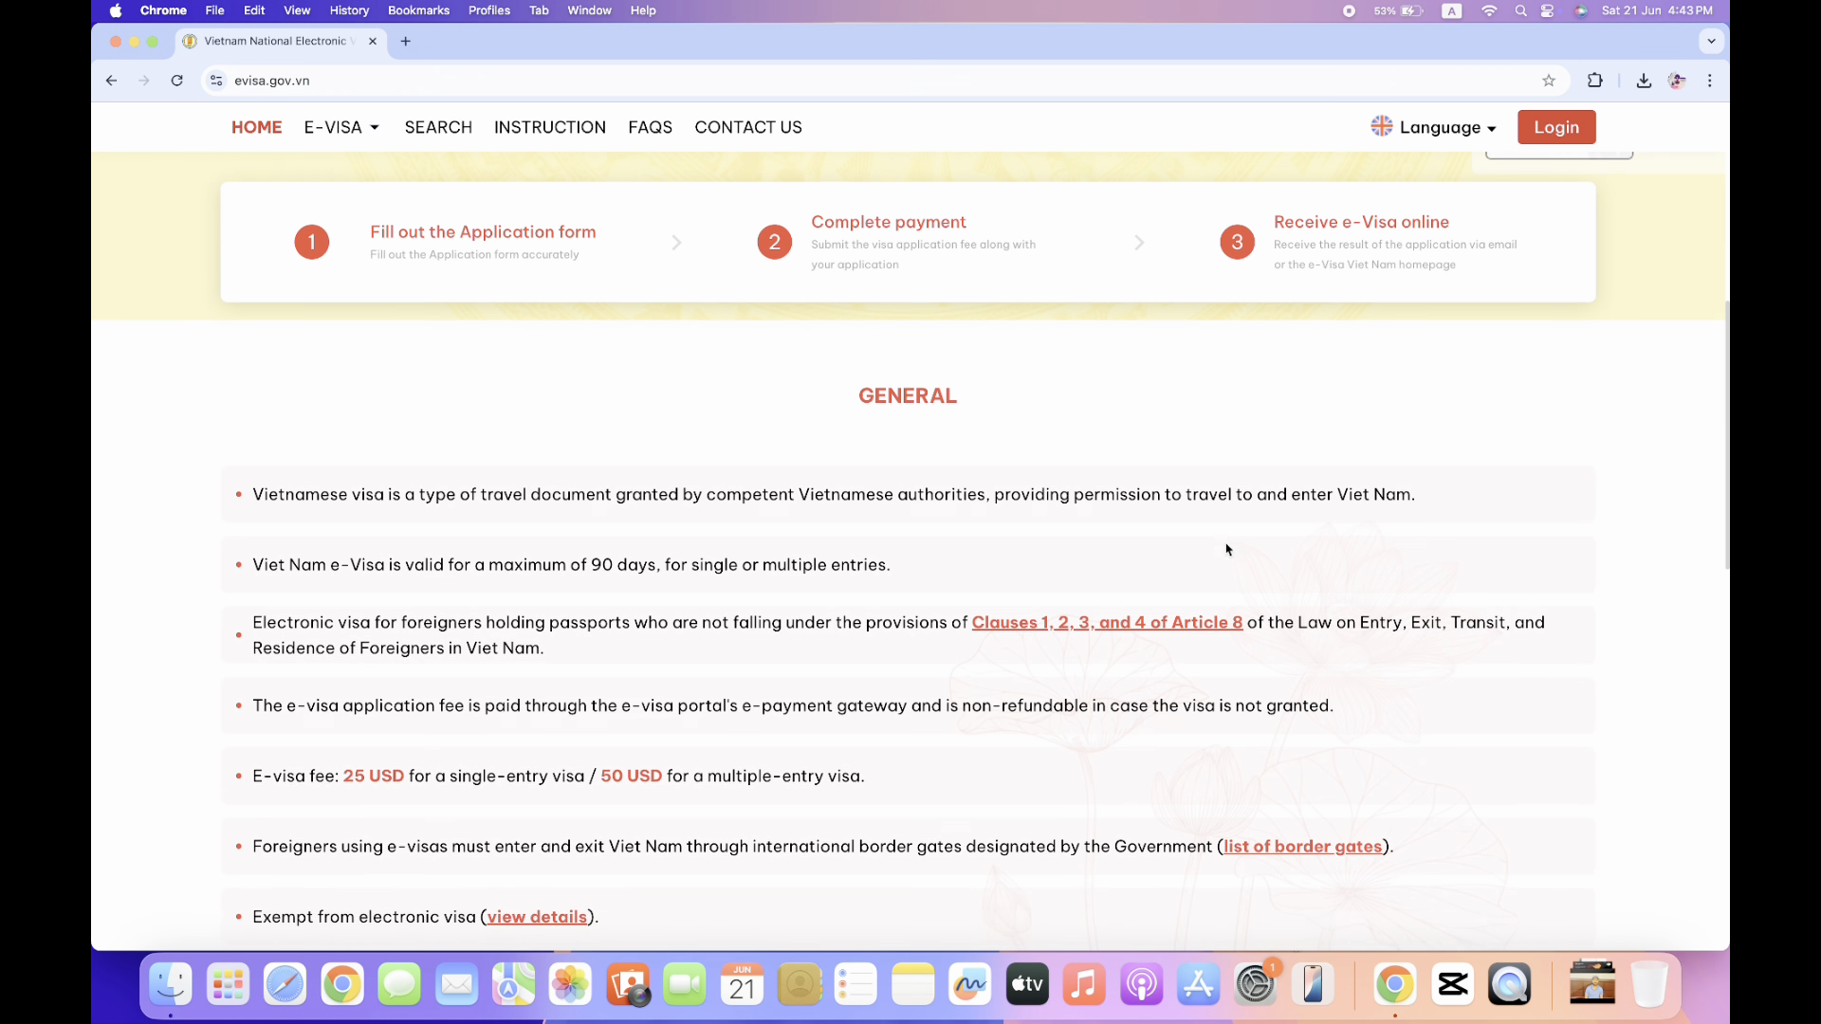
{"action": "scroll", "coordinate": [1226, 549], "scroll_direction": "down", "scroll_amount": 1}
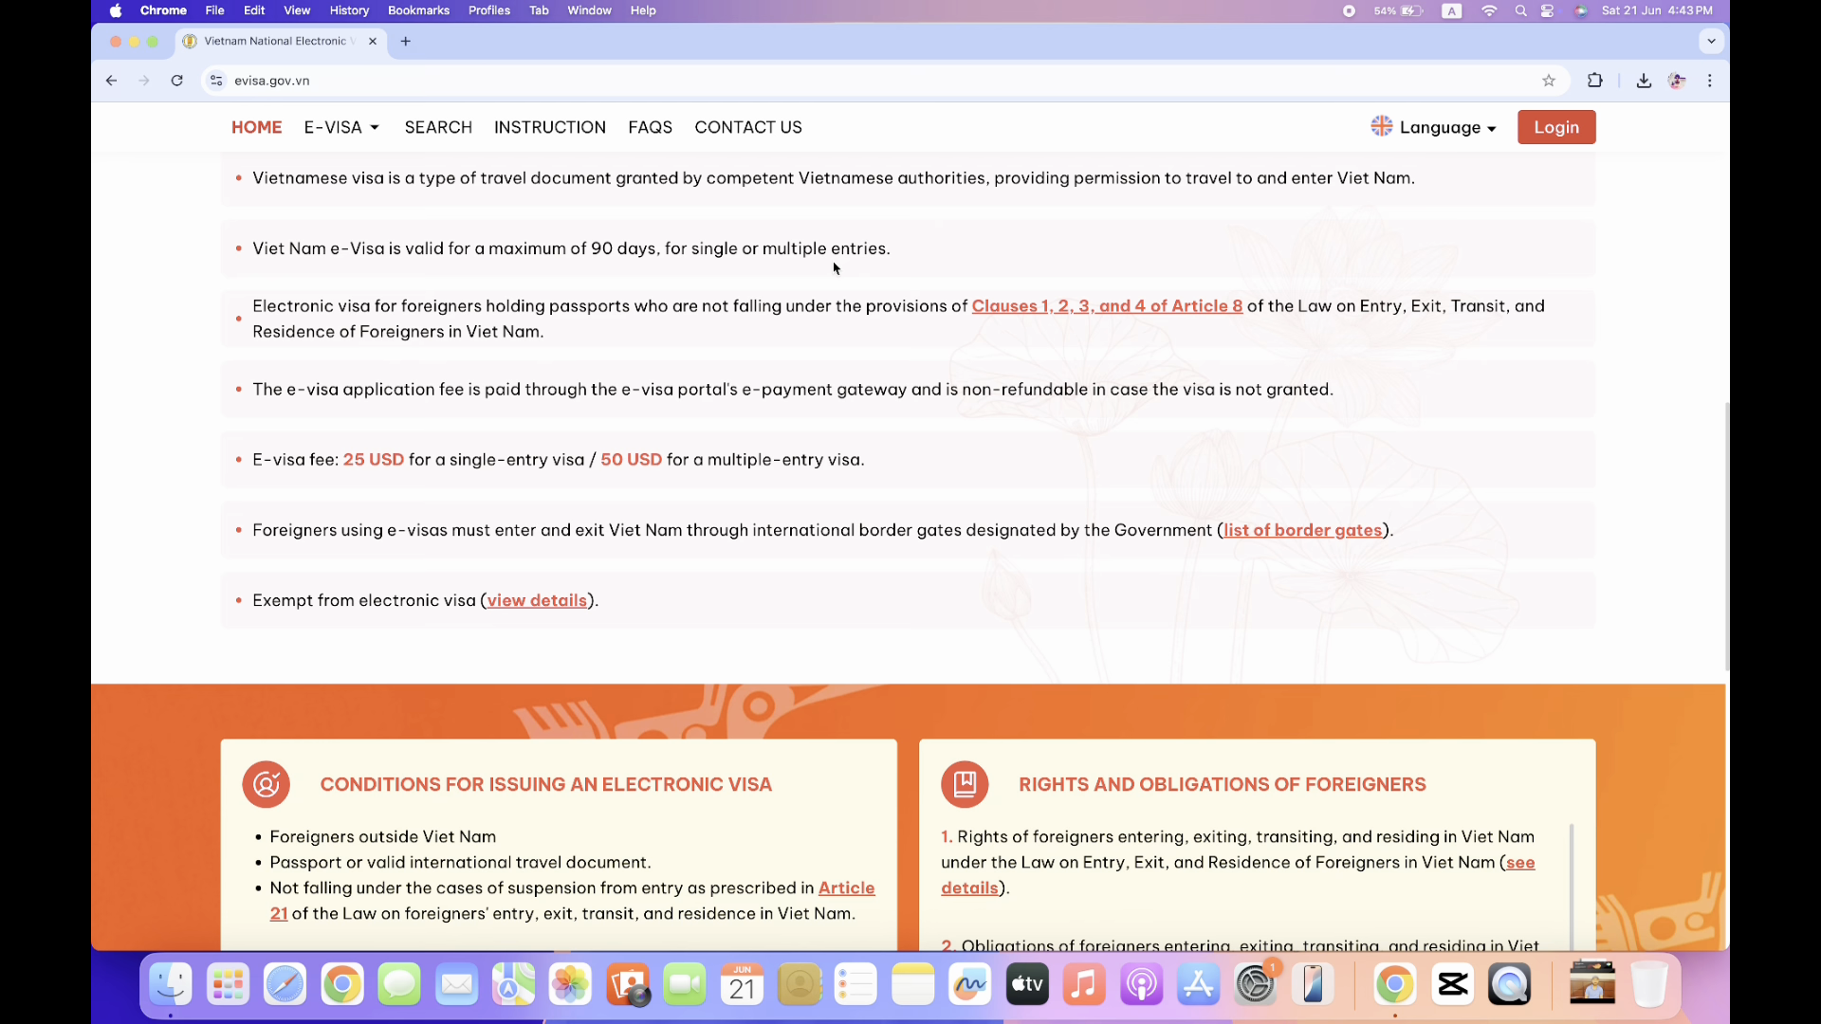
{"action": "scroll", "coordinate": [971, 268], "scroll_direction": "up", "scroll_amount": 5}
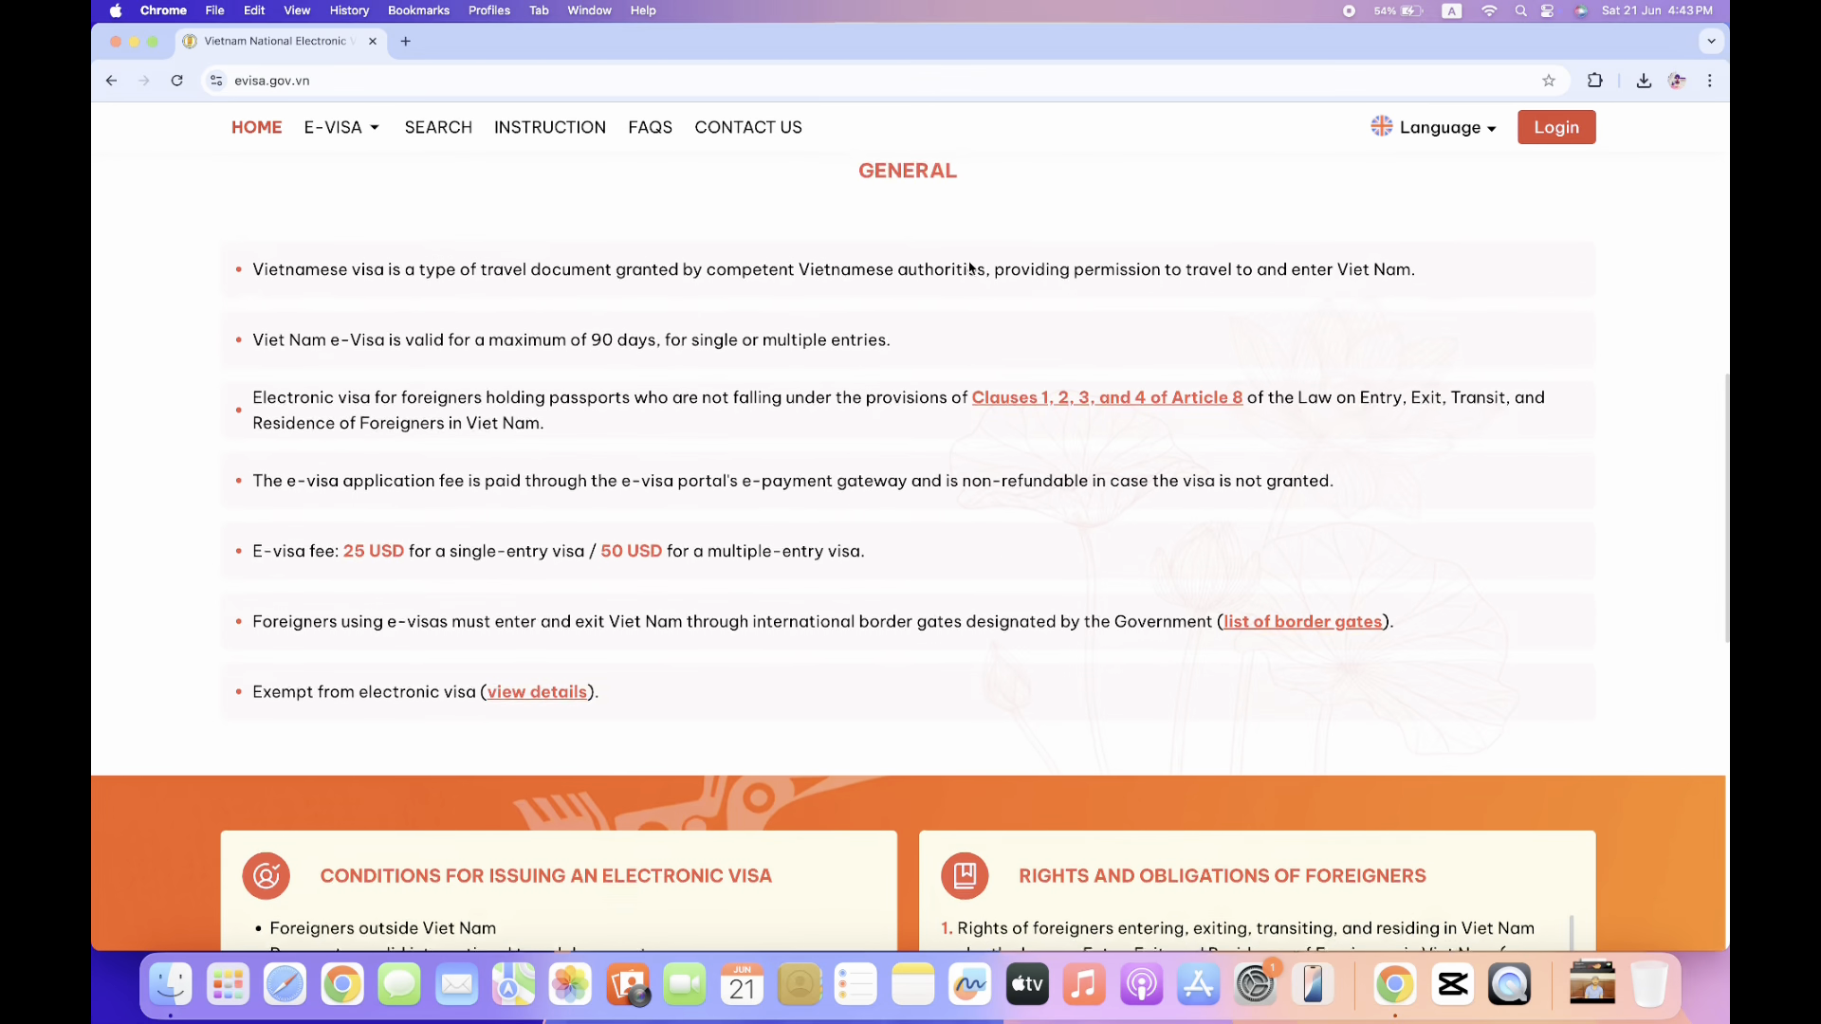
{"action": "scroll", "coordinate": [970, 269], "scroll_direction": "down", "scroll_amount": 3}
{"action": "scroll", "coordinate": [970, 269], "scroll_direction": "down", "scroll_amount": 10}
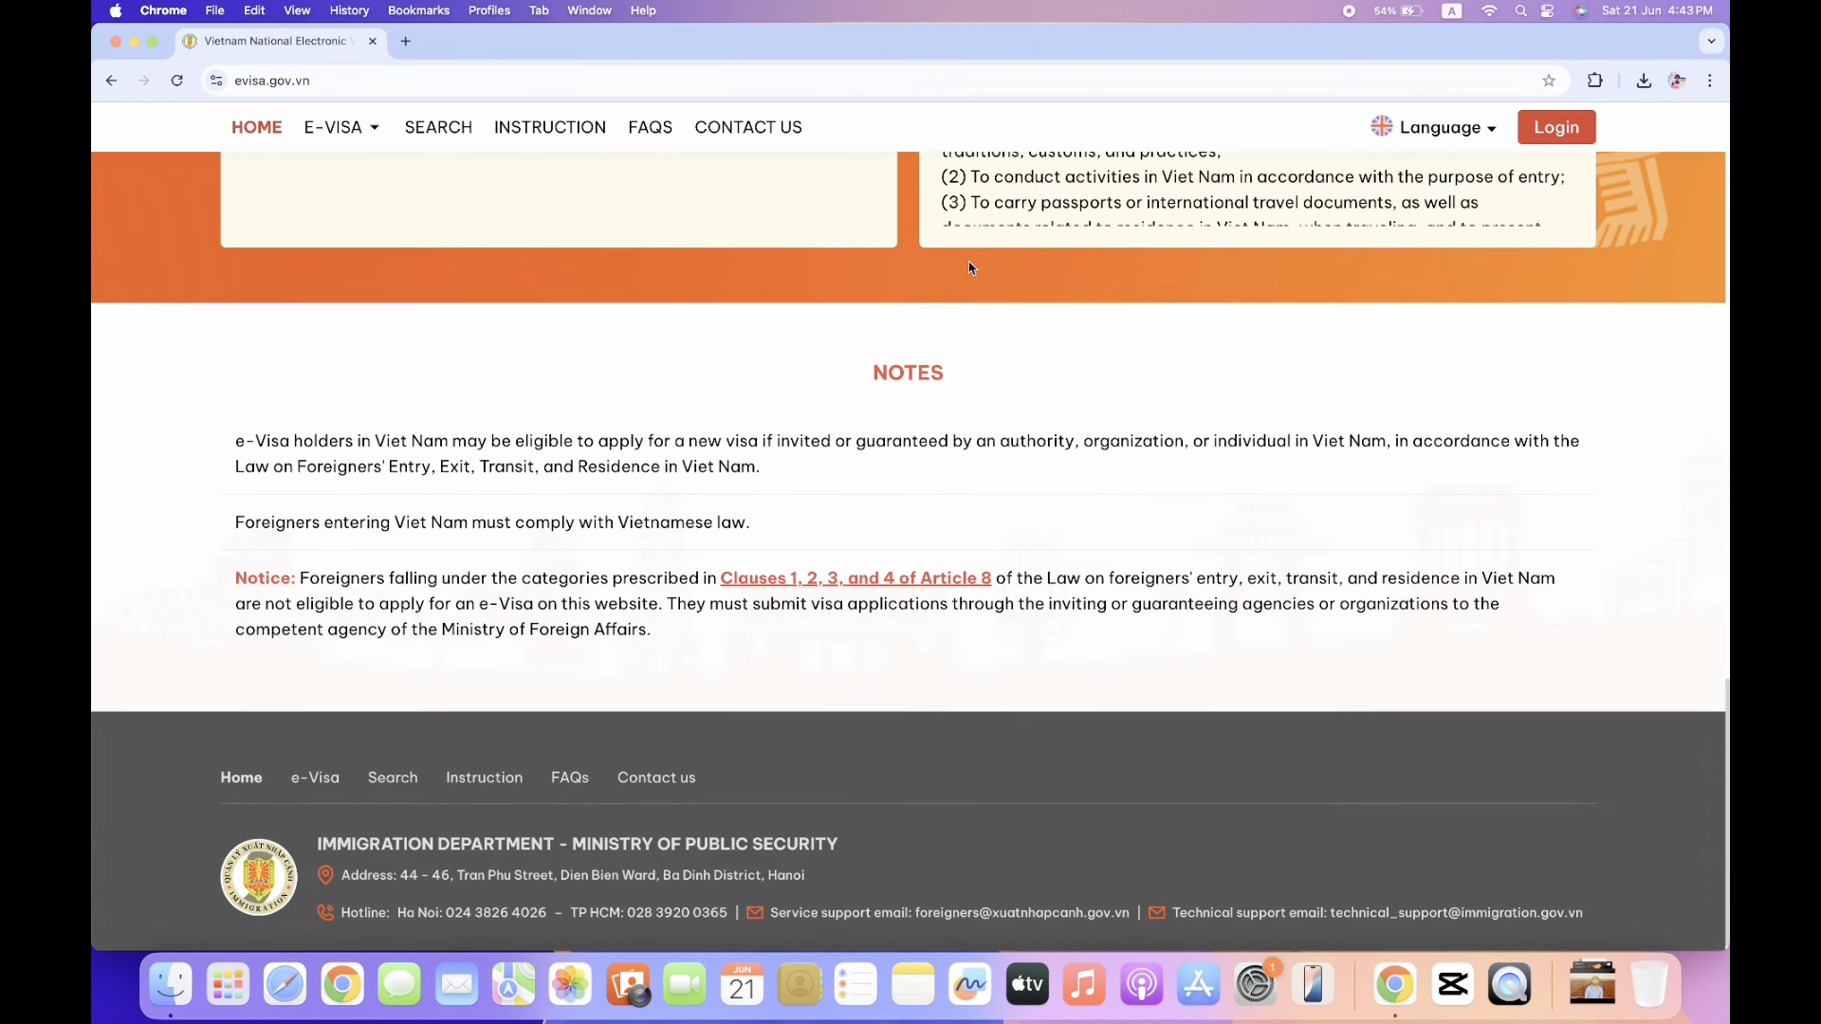
{"action": "scroll", "coordinate": [970, 269], "scroll_direction": "up", "scroll_amount": 15}
{"action": "scroll", "coordinate": [970, 268], "scroll_direction": "up", "scroll_amount": 1}
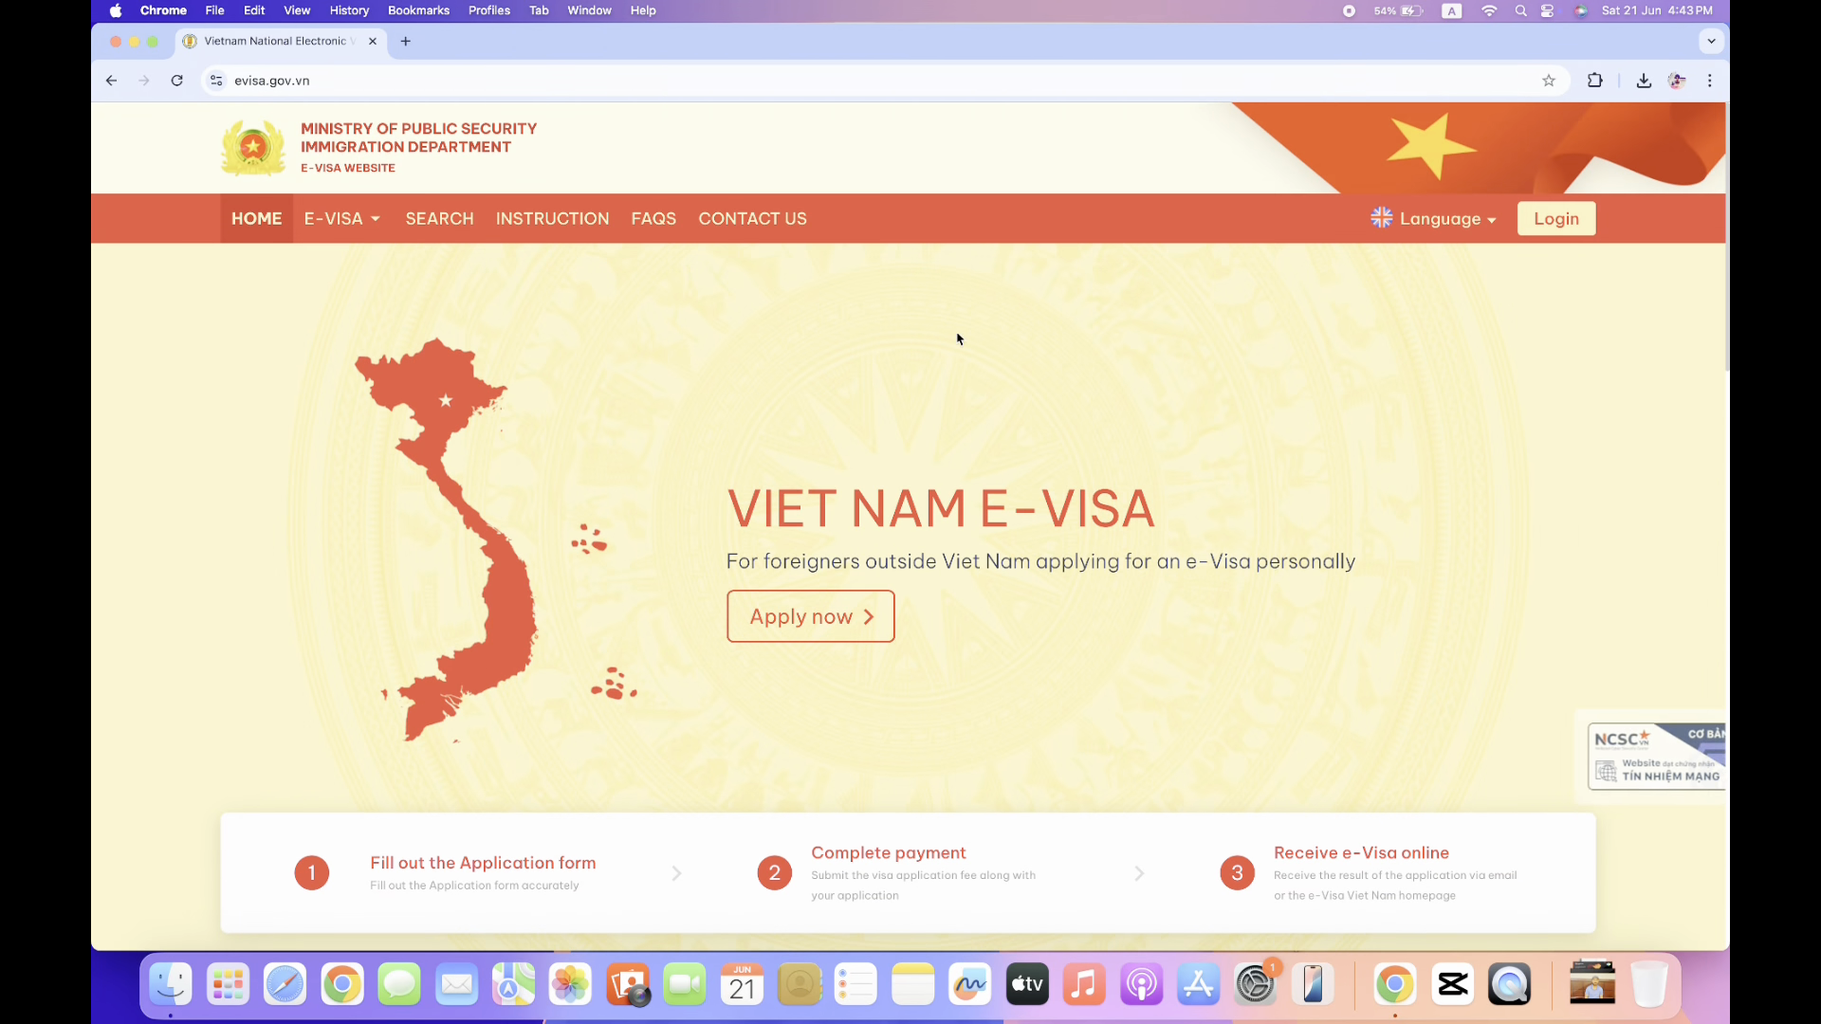
Start a new e-Visa application, tick 'Confirm compliance' and 'Confirmation of reading', and continue.
{"action": "left_click", "coordinate": [824, 628]}
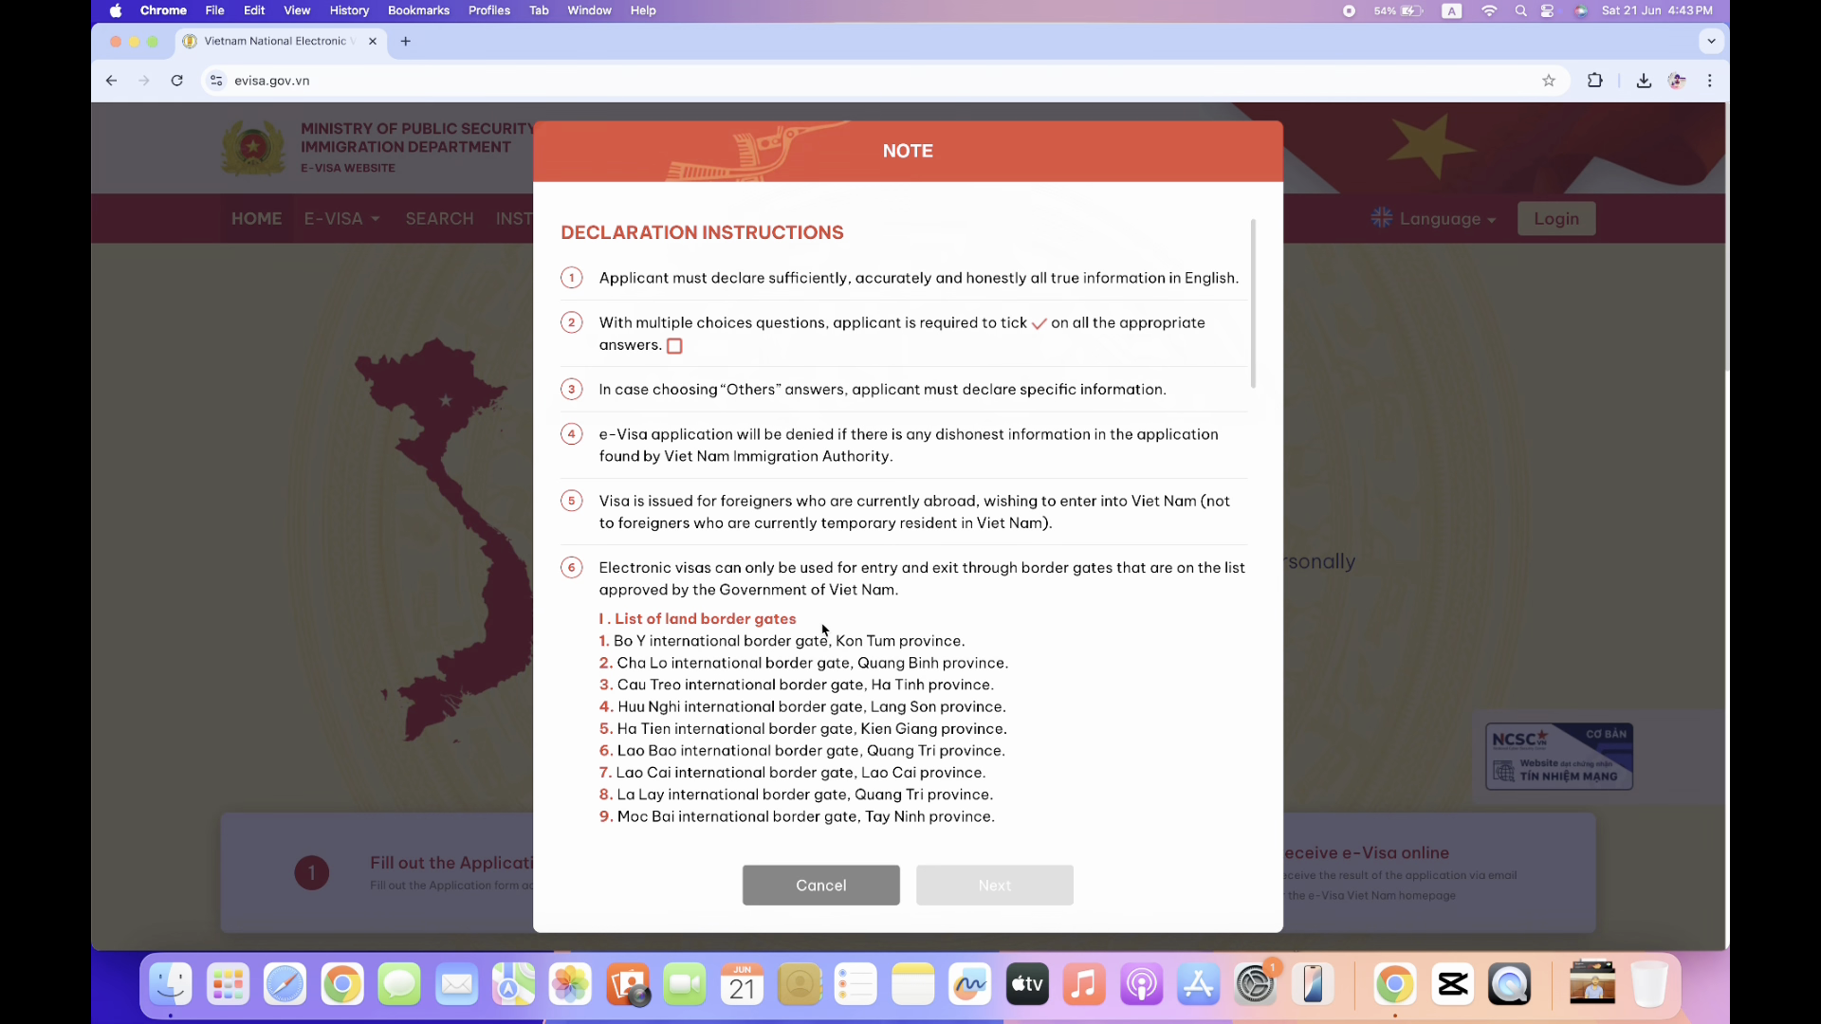
{"action": "scroll", "coordinate": [824, 627], "scroll_direction": "down", "scroll_amount": 20}
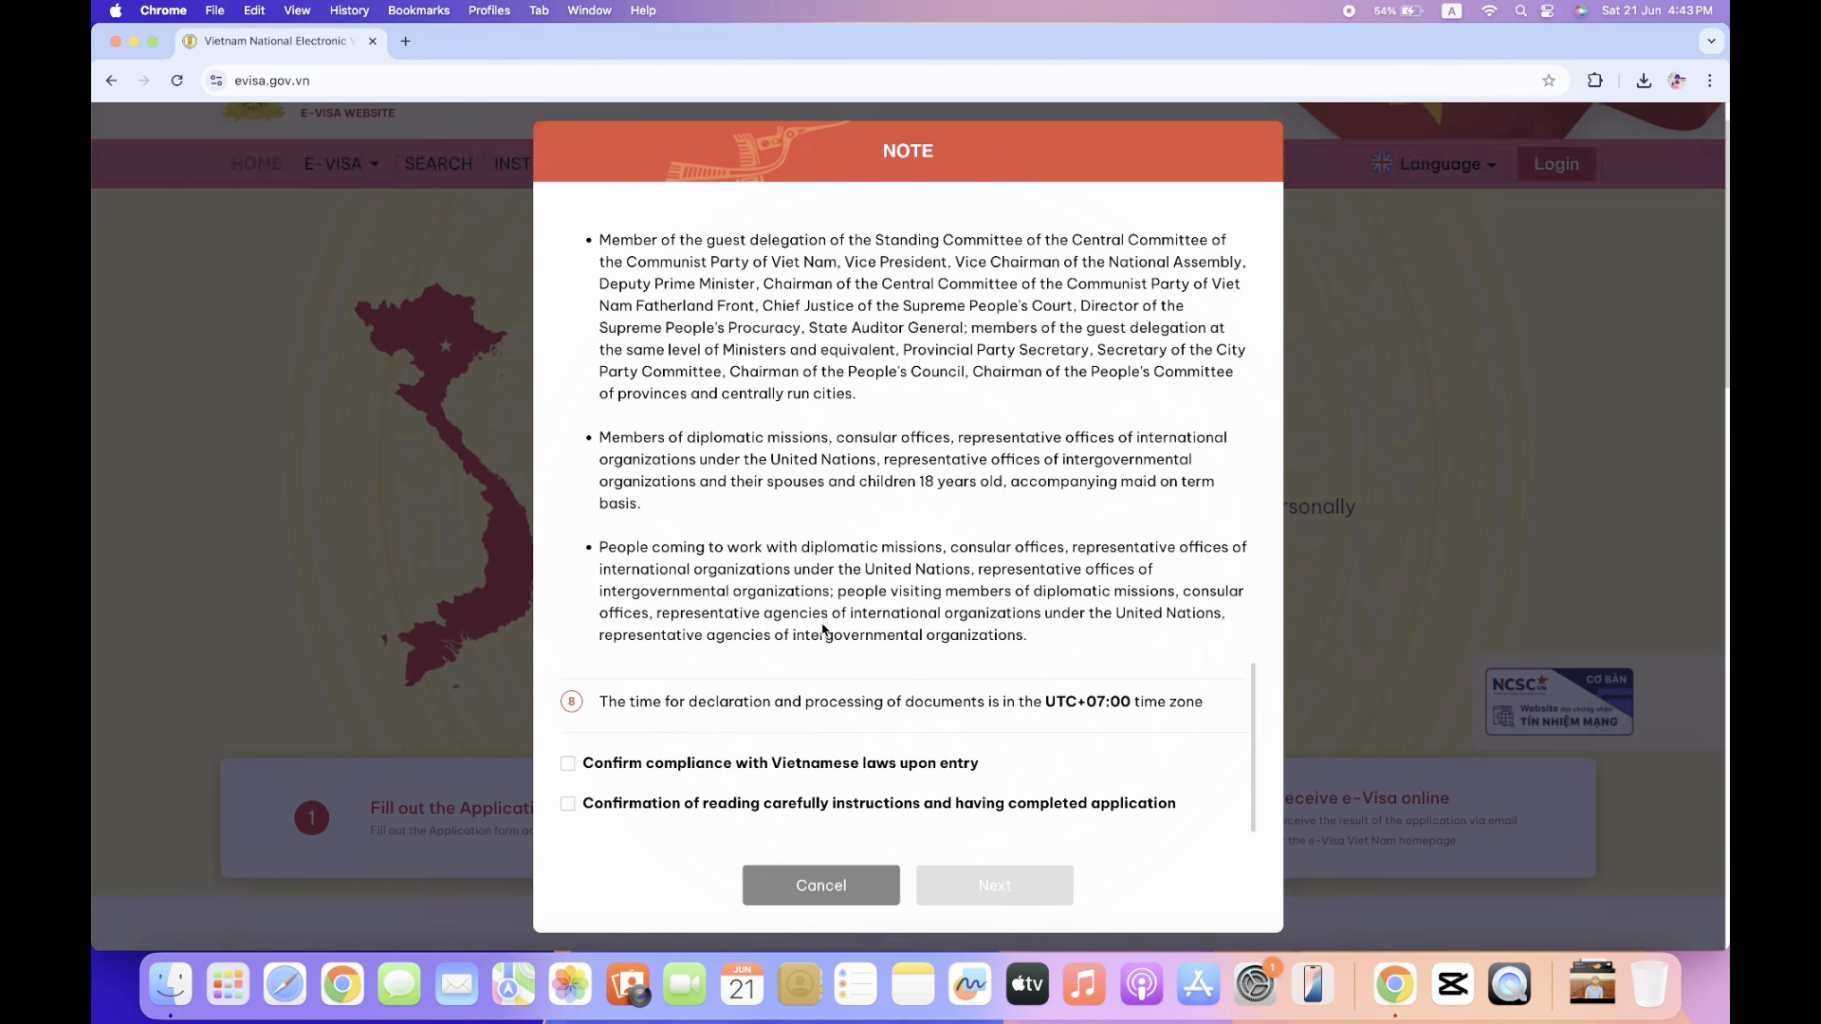
{"action": "left_click", "coordinate": [567, 763]}
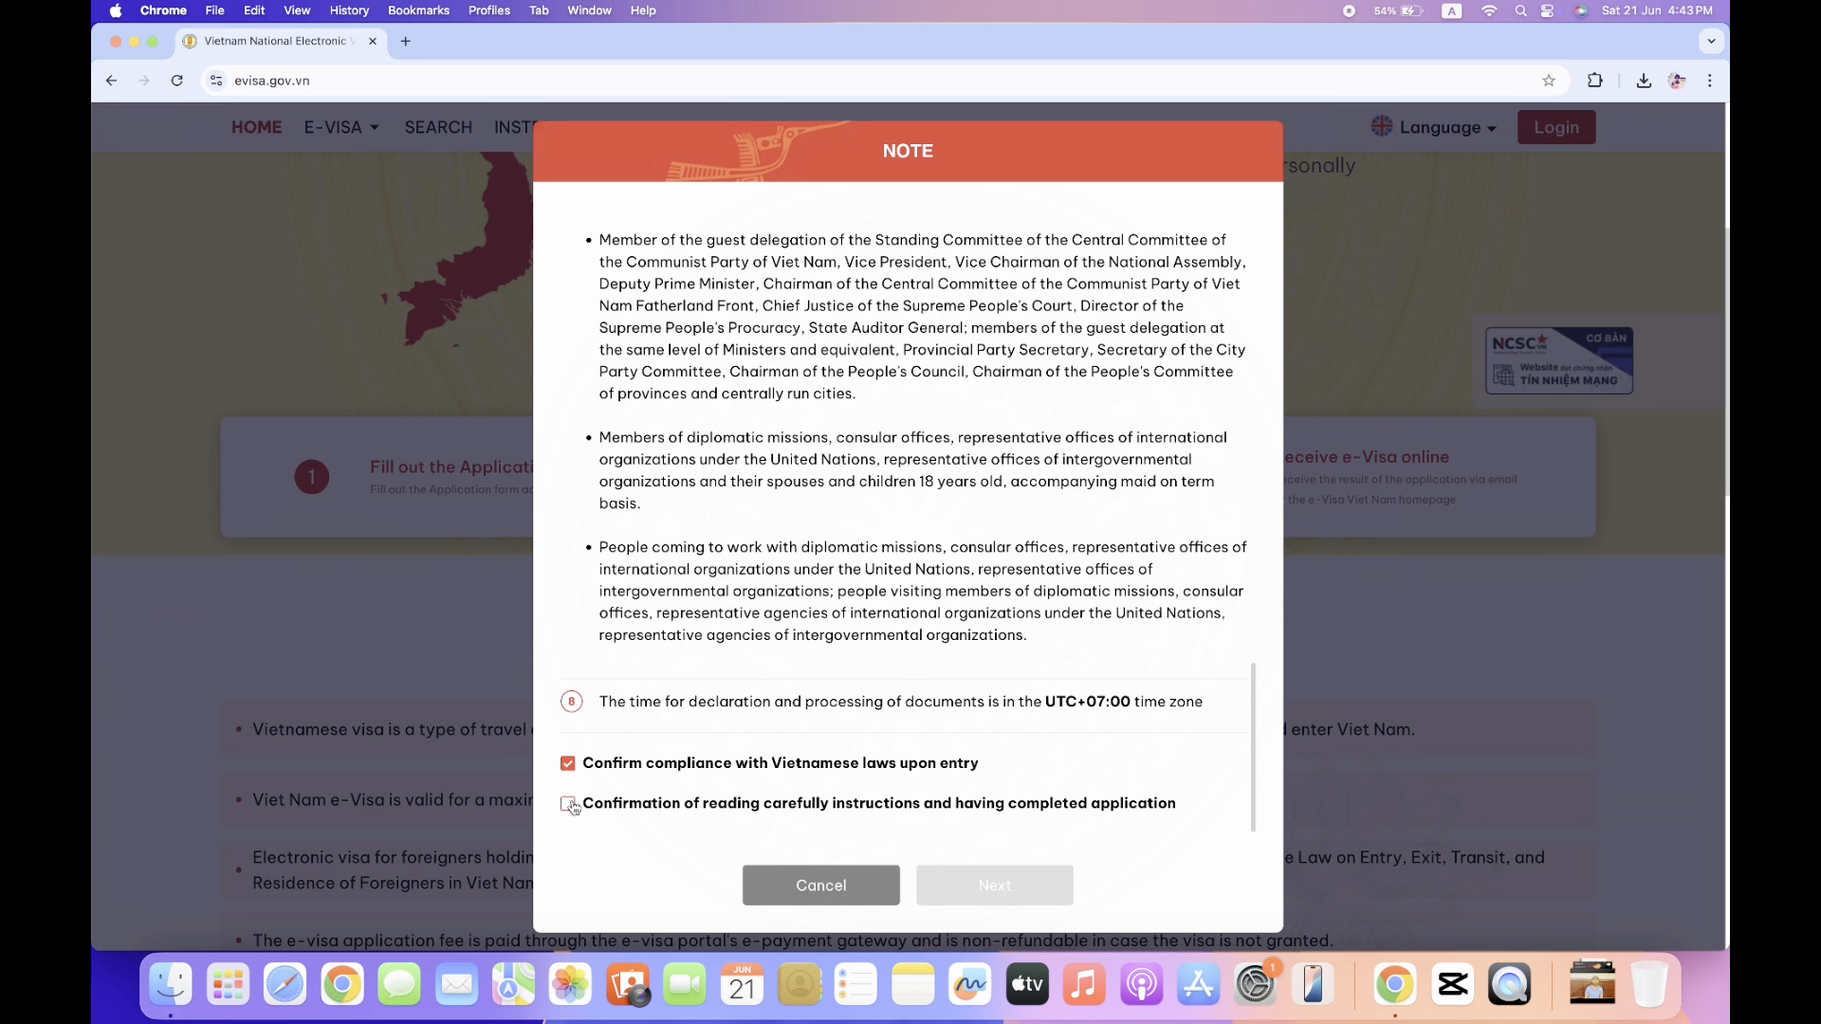
{"action": "left_click", "coordinate": [569, 805]}
{"action": "left_click", "coordinate": [1013, 892]}
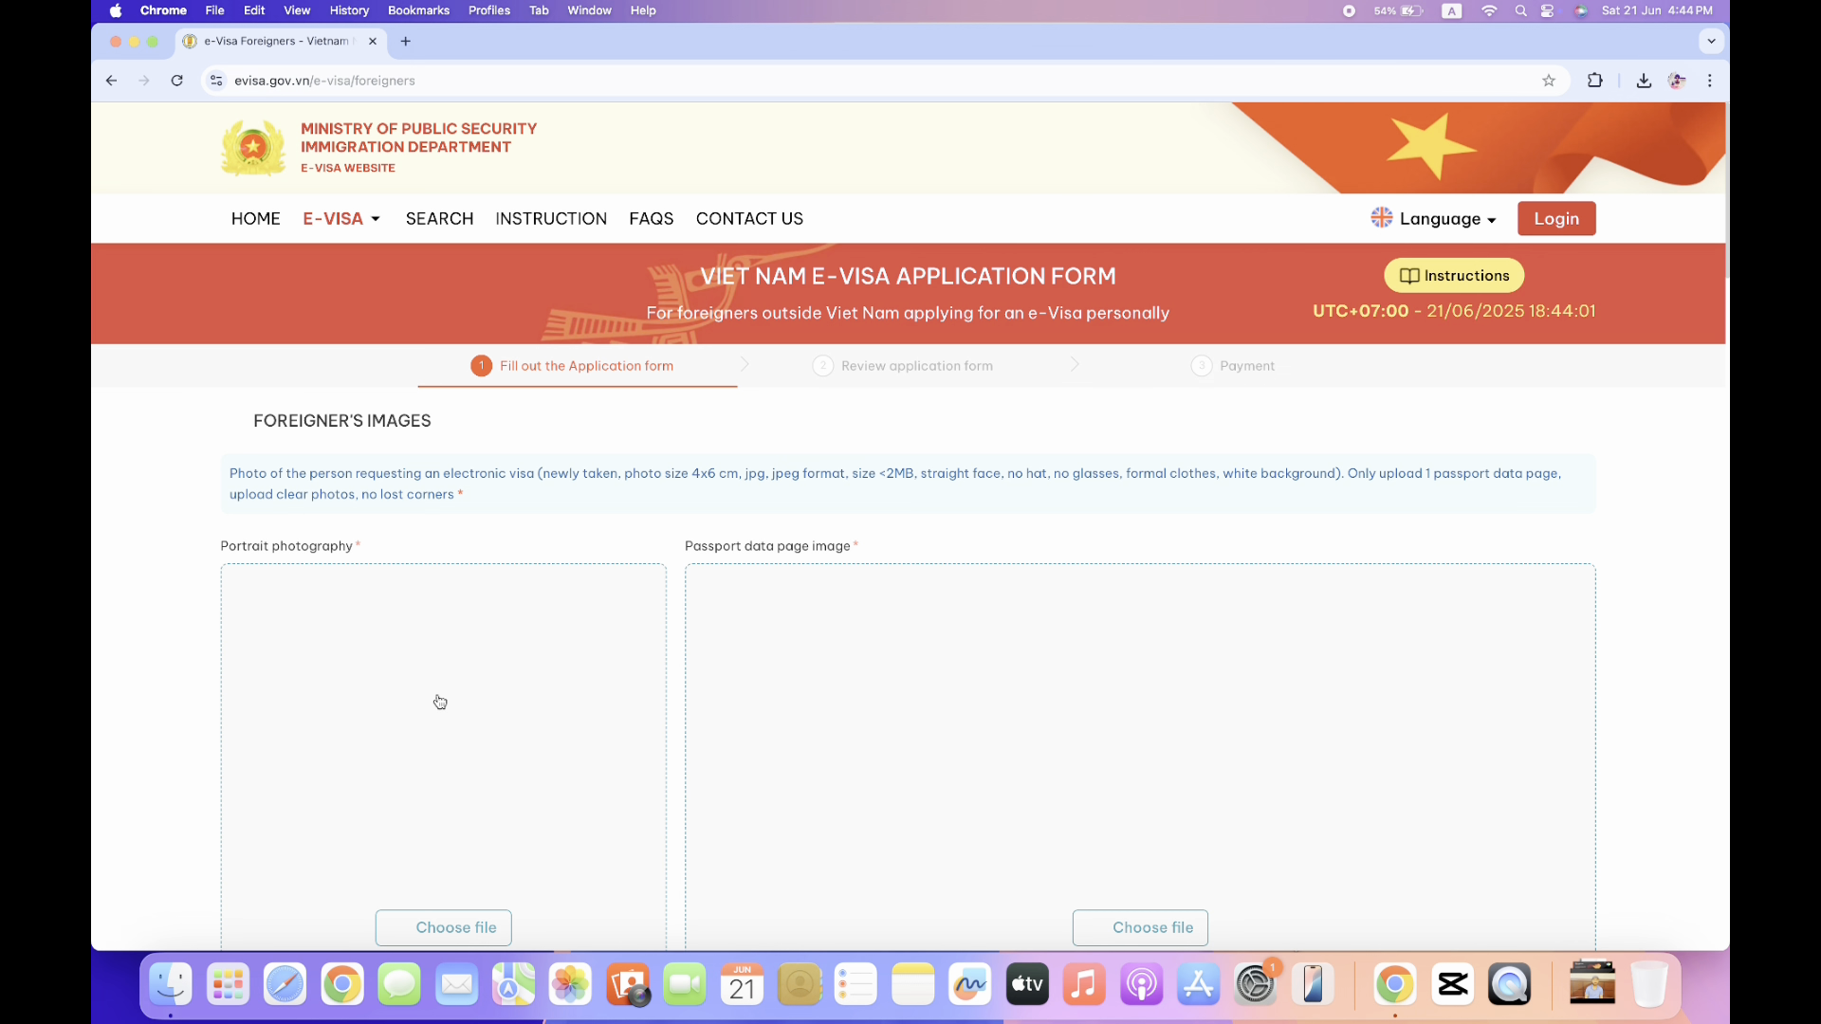
Read through the portrait photo and passport image requirements on the application form.
{"action": "scroll", "coordinate": [440, 703], "scroll_direction": "down", "scroll_amount": 1}
{"action": "scroll", "coordinate": [440, 702], "scroll_direction": "up", "scroll_amount": 1}
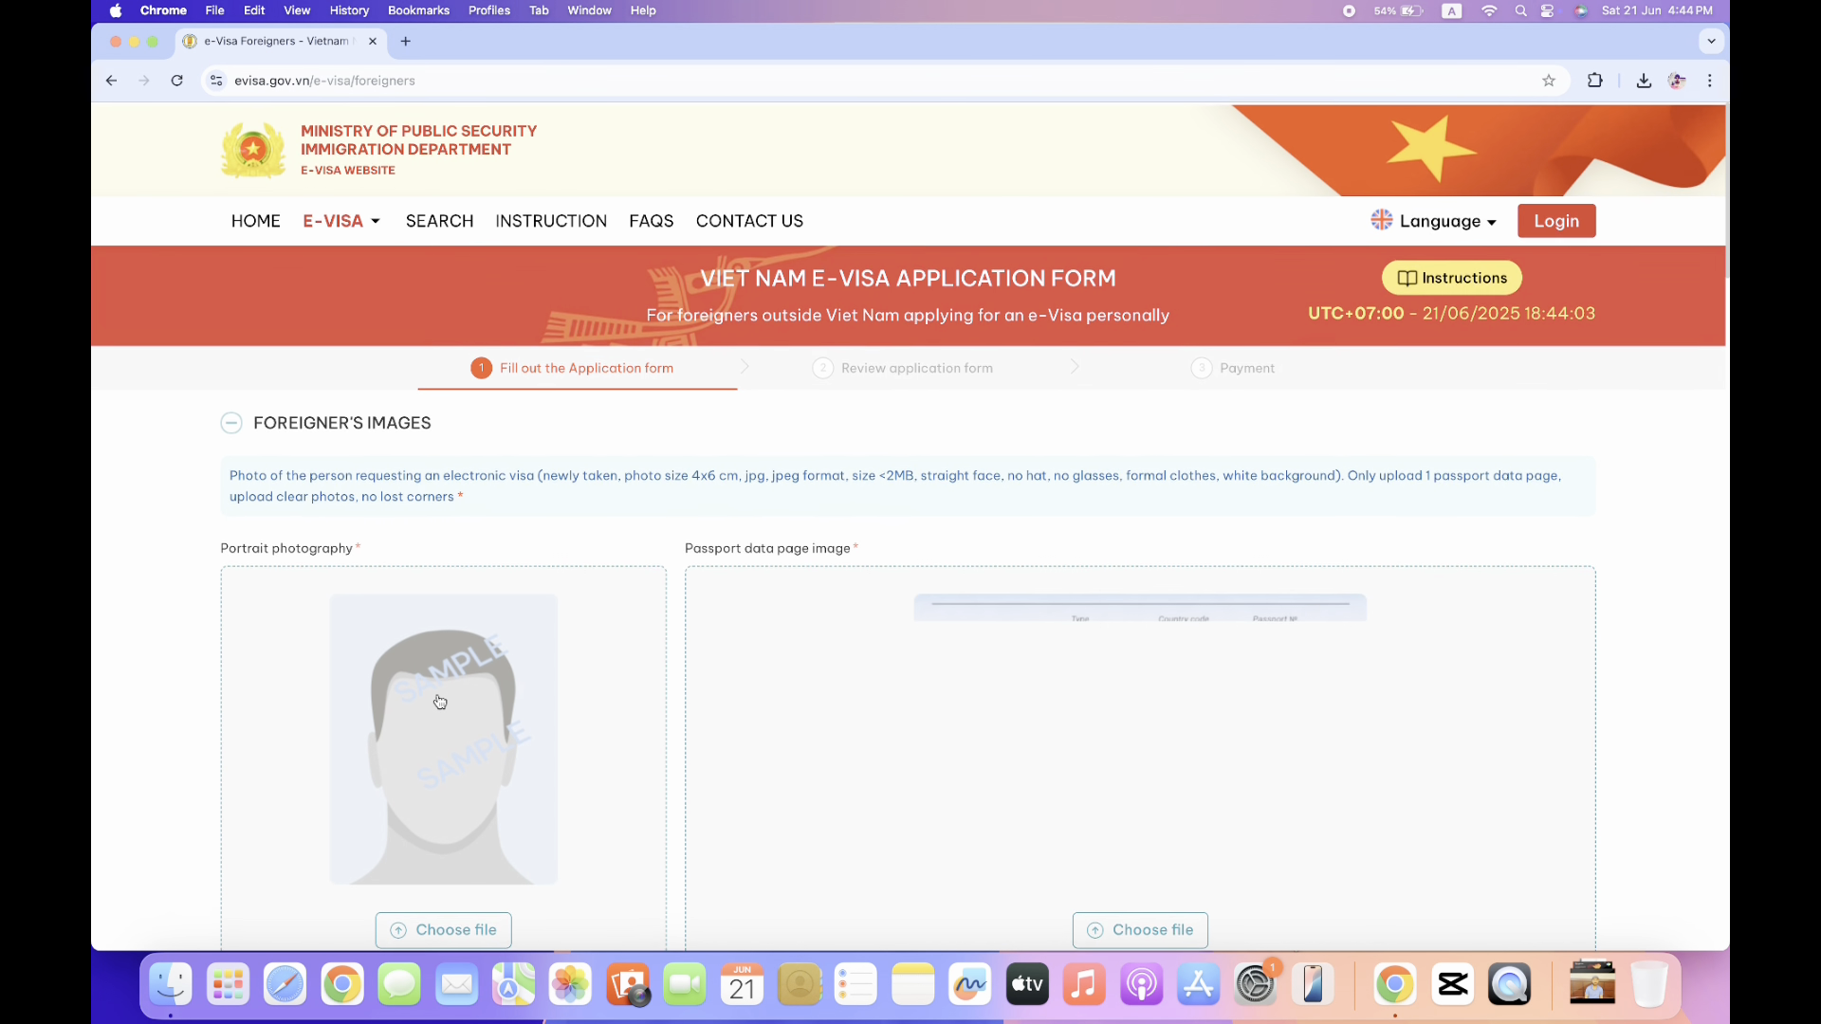
{"action": "scroll", "coordinate": [440, 702], "scroll_direction": "down", "scroll_amount": 1}
{"action": "scroll", "coordinate": [440, 703], "scroll_direction": "up", "scroll_amount": 1}
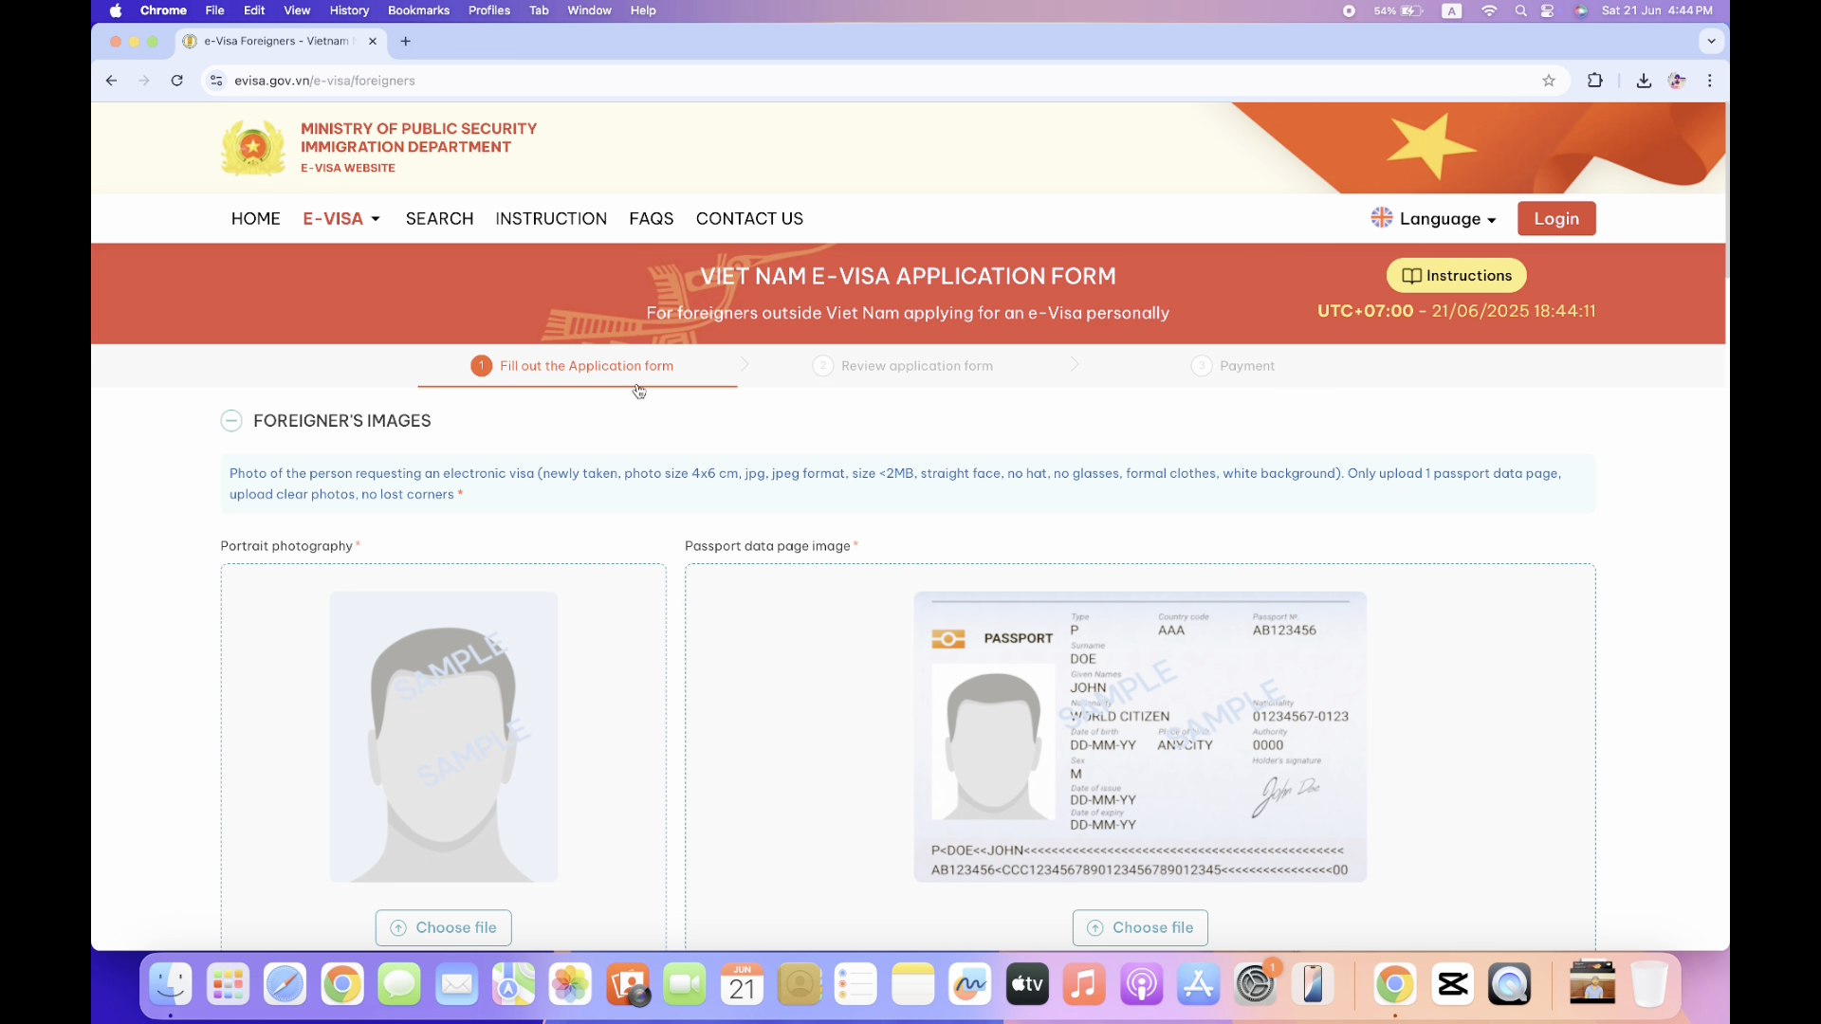
{"action": "scroll", "coordinate": [687, 453], "scroll_direction": "down", "scroll_amount": 1}
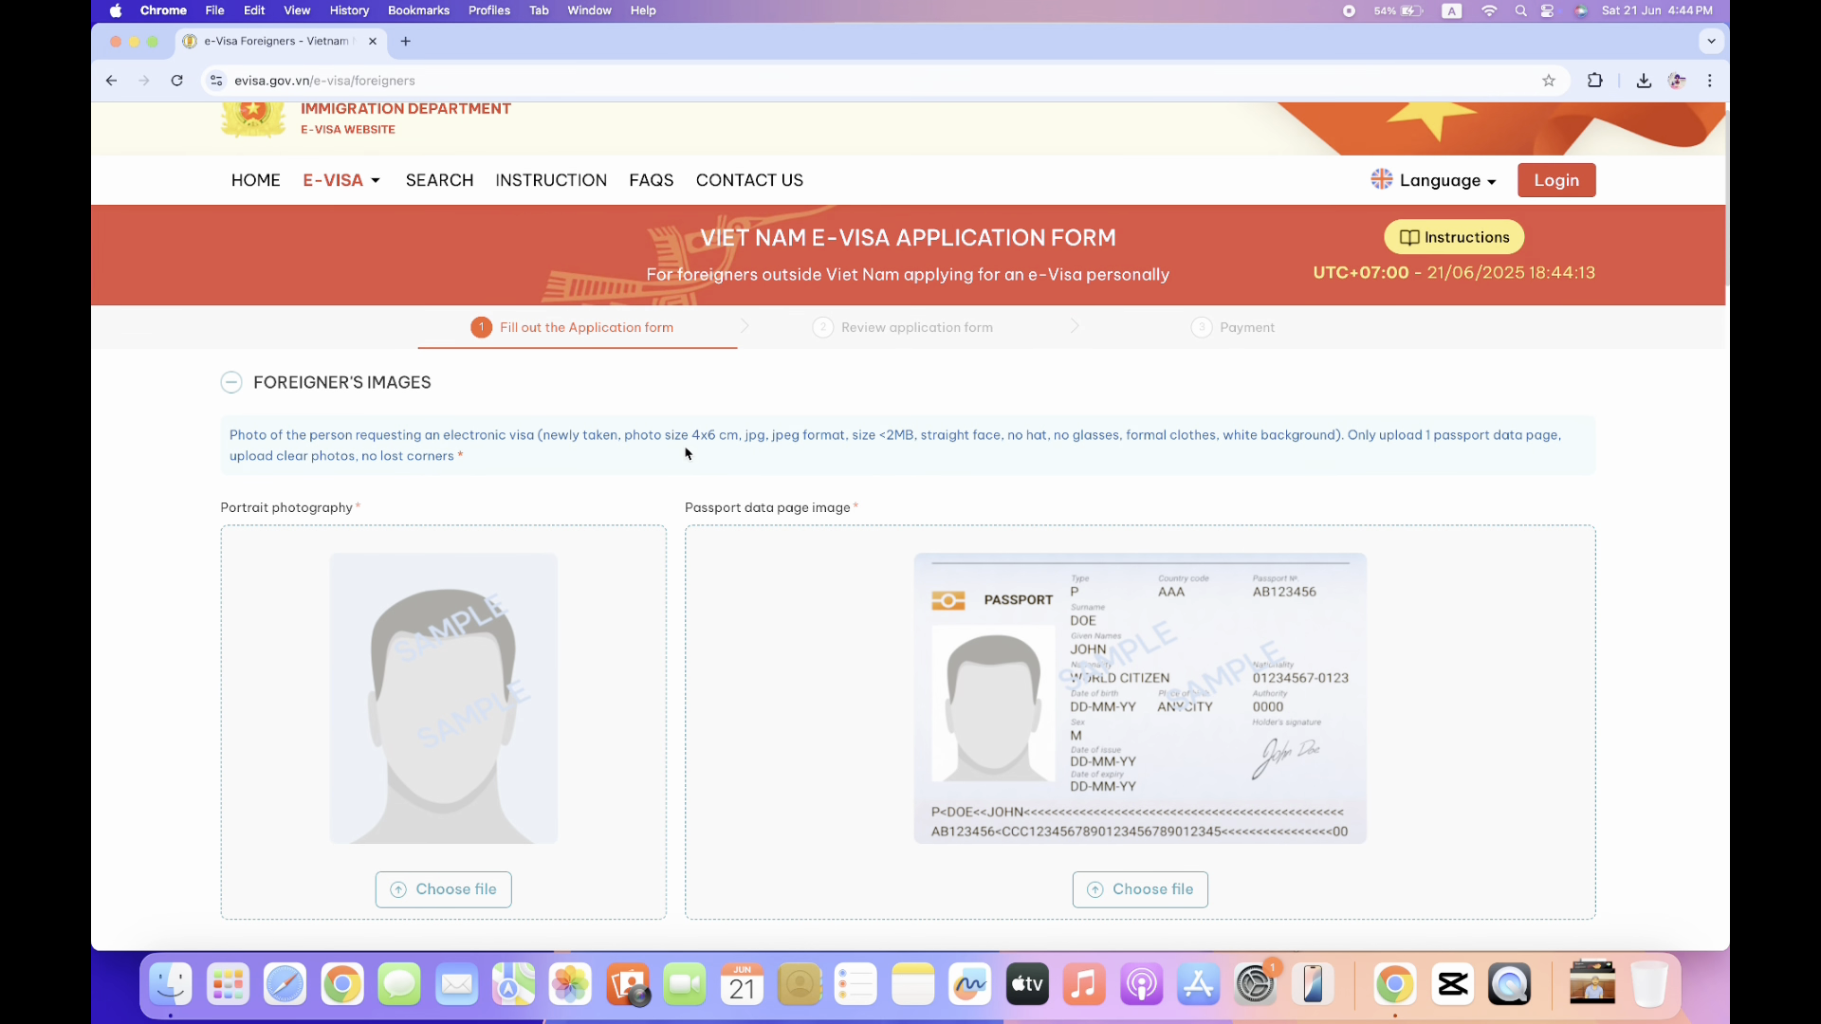
{"action": "left_click_drag", "start_coordinate": [228, 435], "coordinate": [466, 461]}
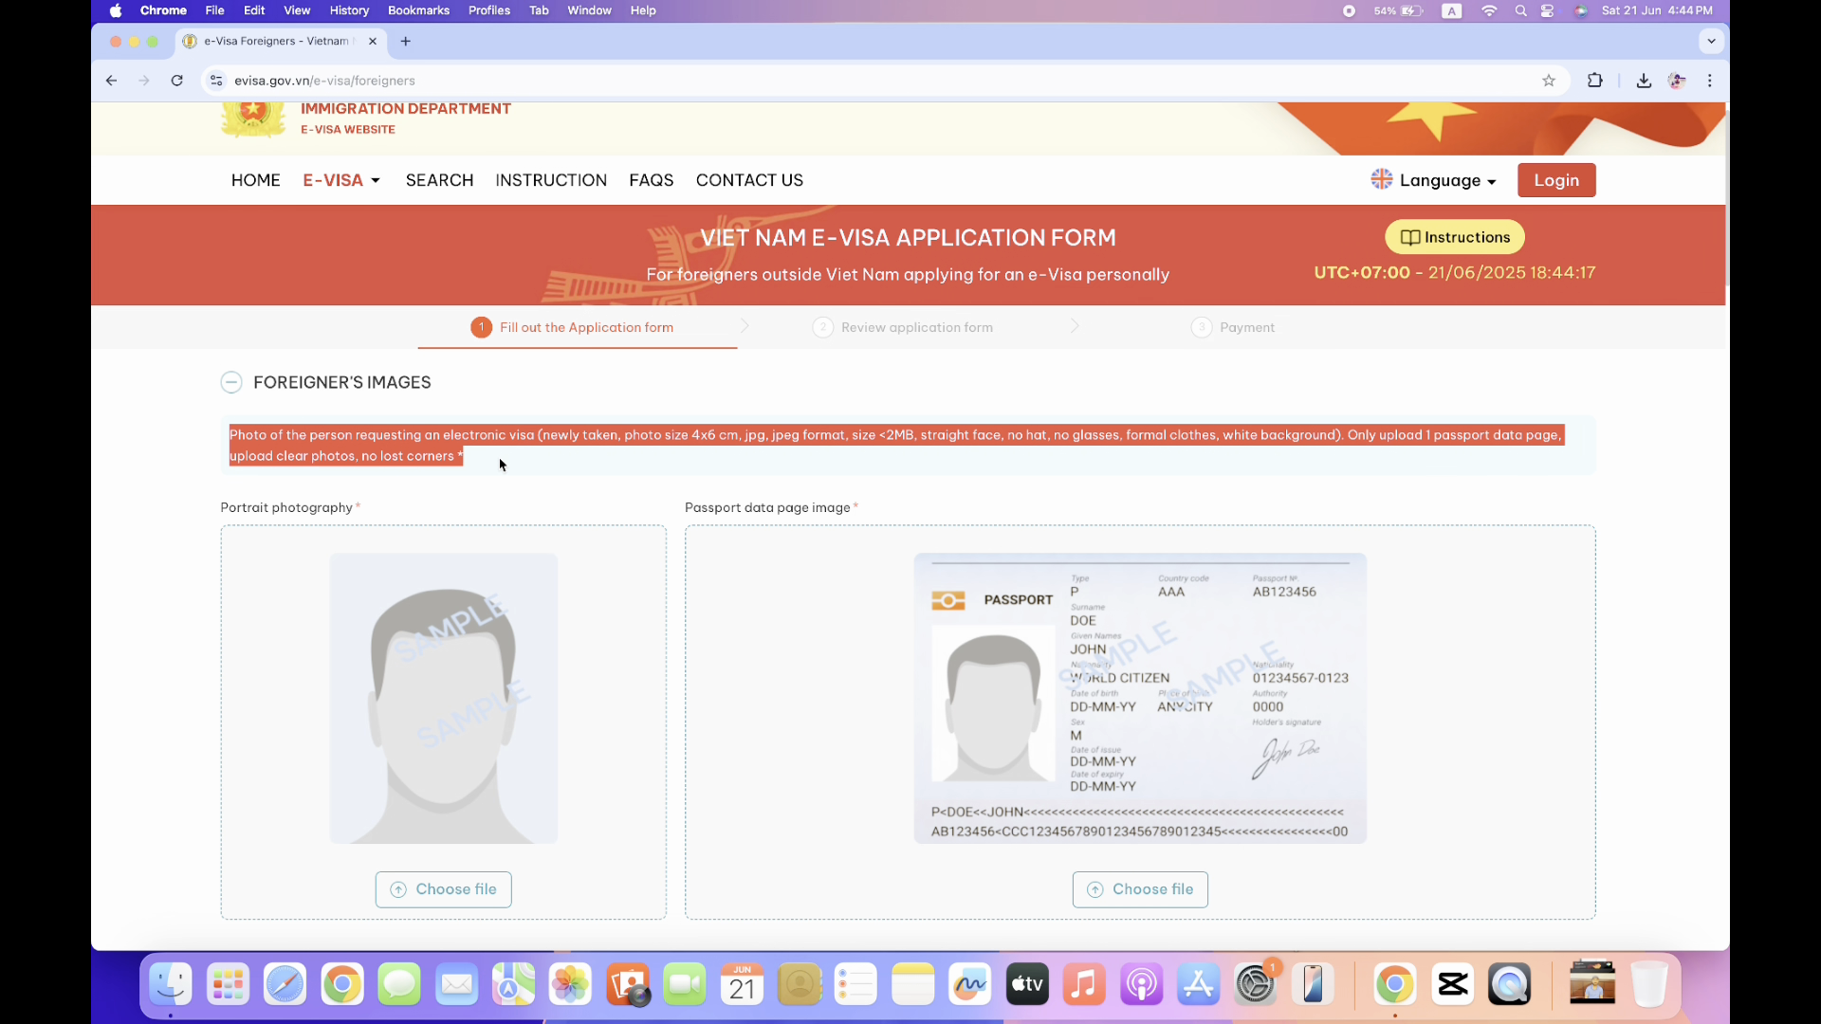
{"action": "left_click", "coordinate": [501, 463]}
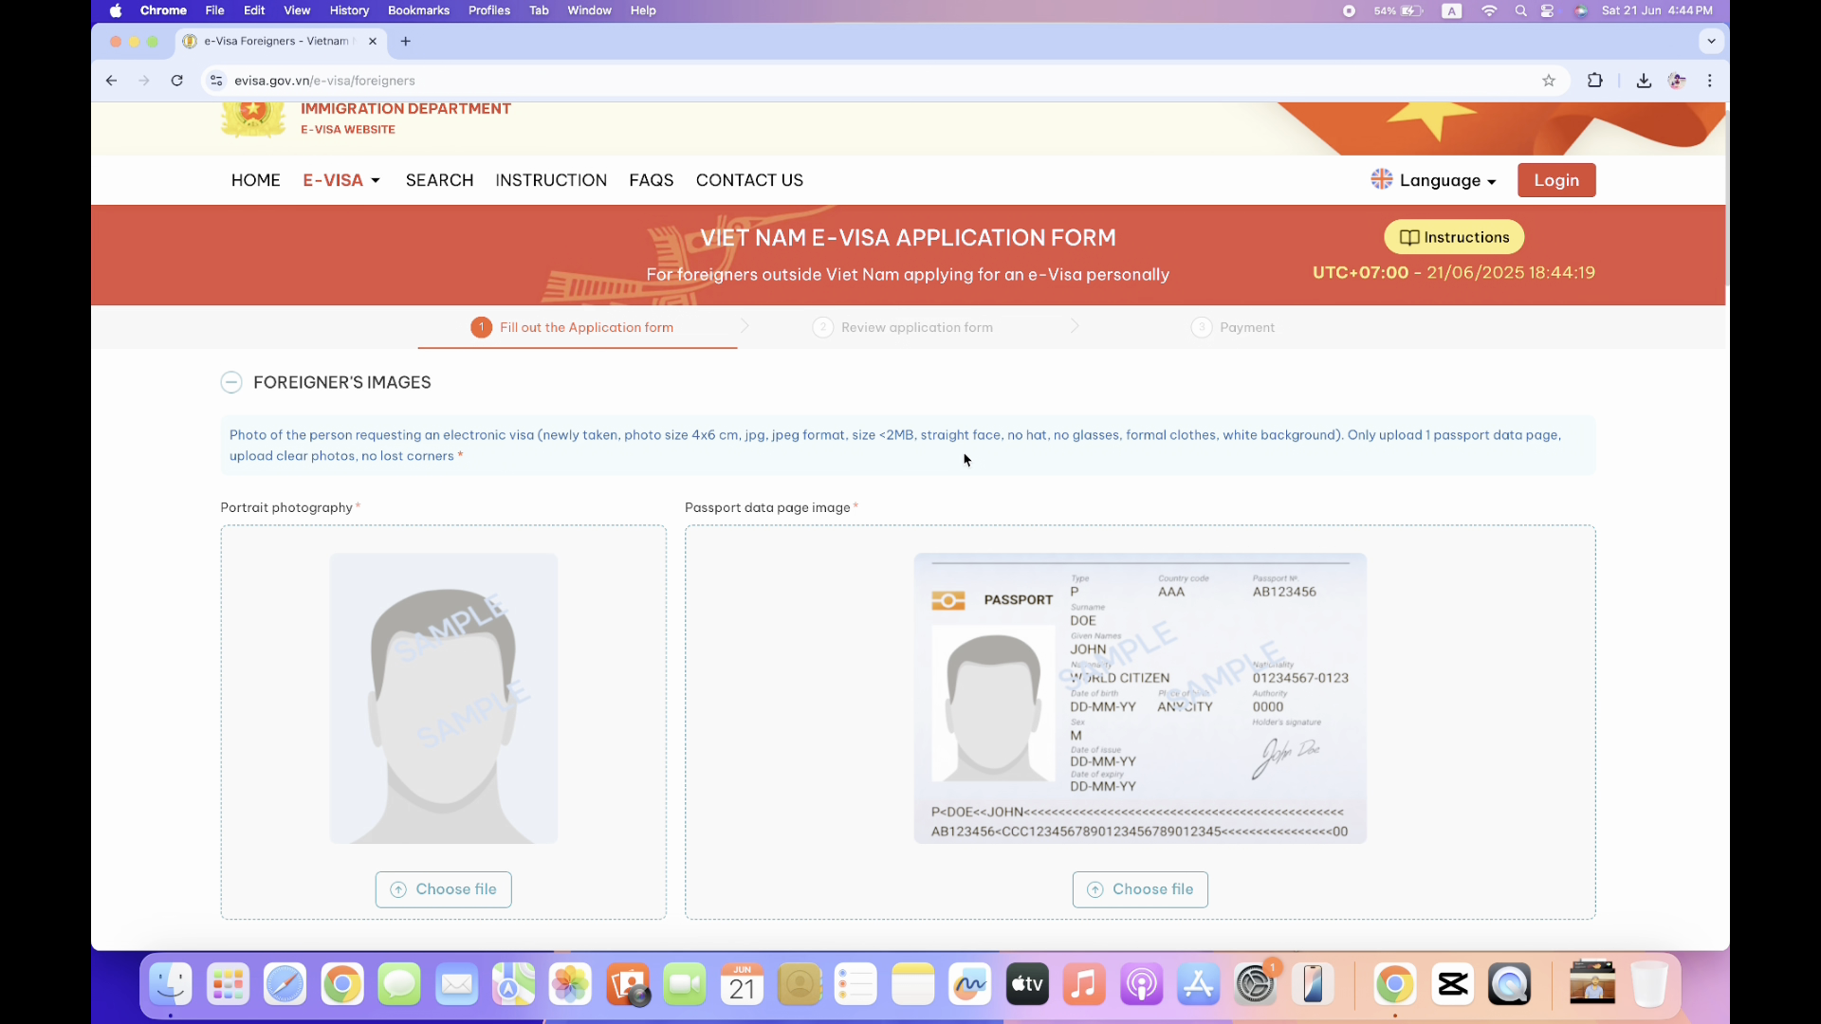
{"action": "scroll", "coordinate": [828, 453], "scroll_direction": "down", "scroll_amount": 1}
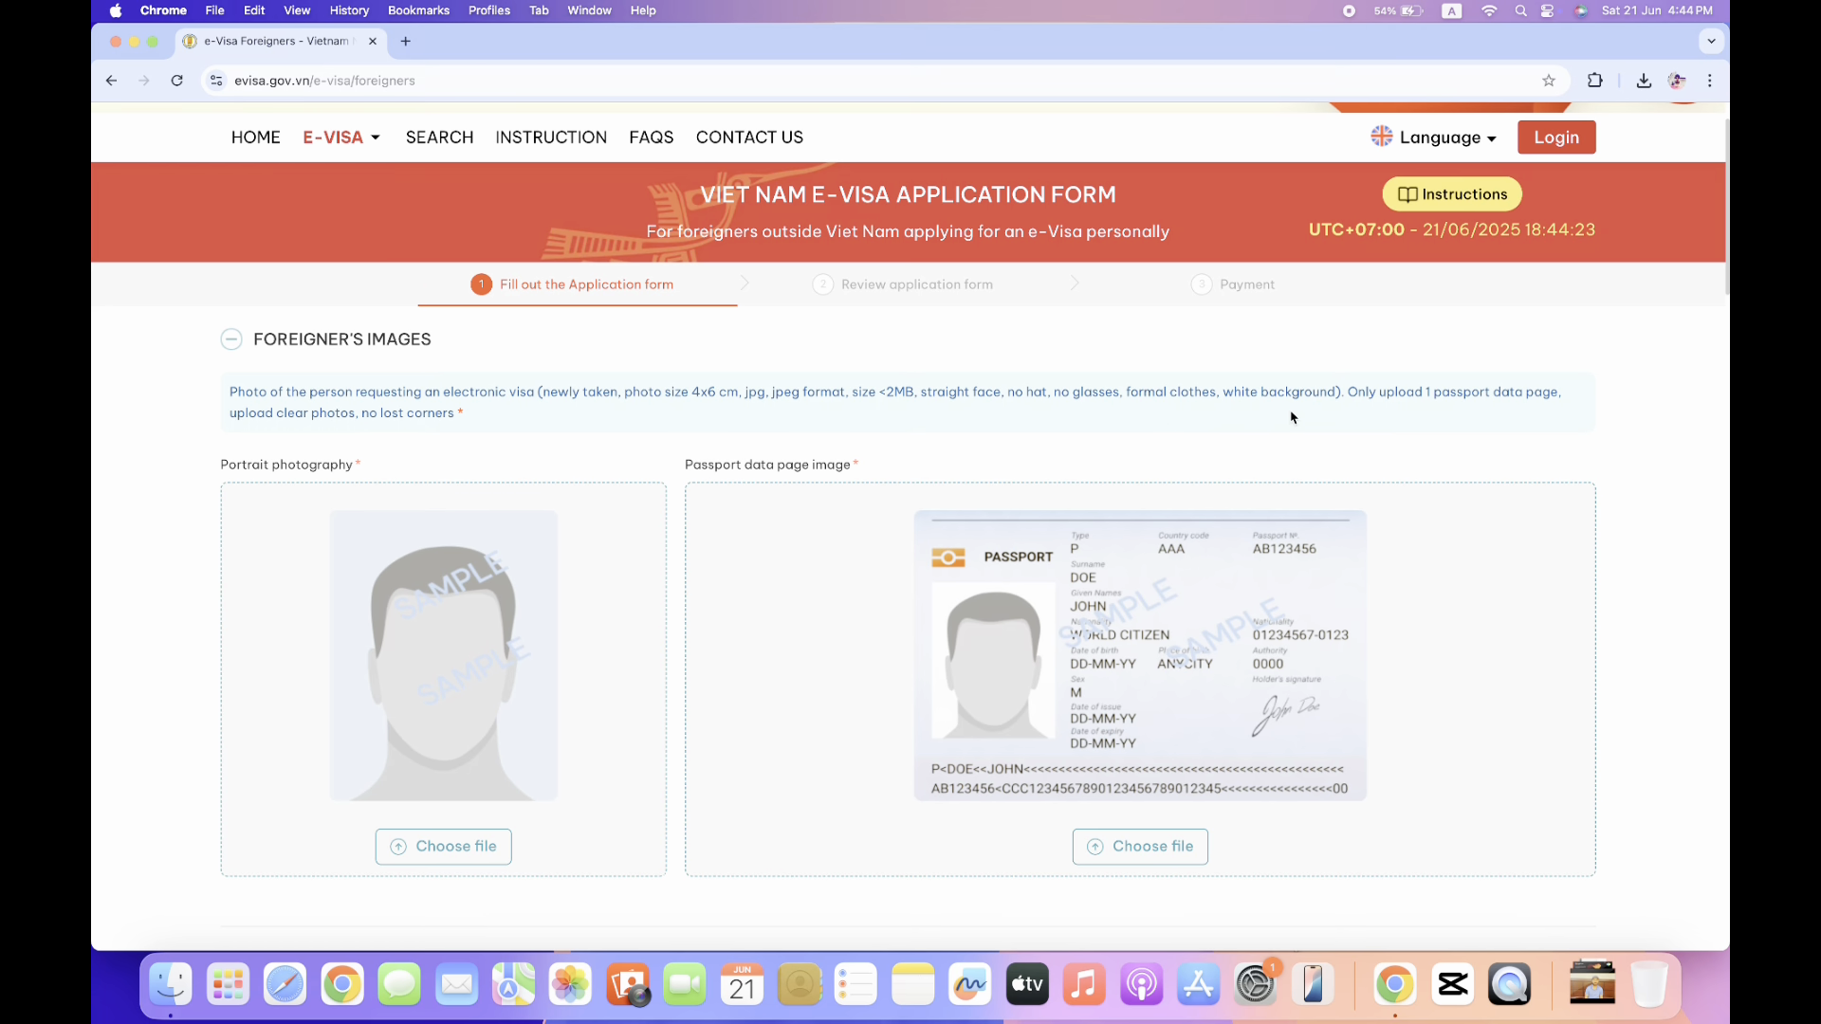
{"action": "scroll", "coordinate": [1292, 418], "scroll_direction": "down", "scroll_amount": 1}
{"action": "scroll", "coordinate": [1292, 417], "scroll_direction": "up", "scroll_amount": 2}
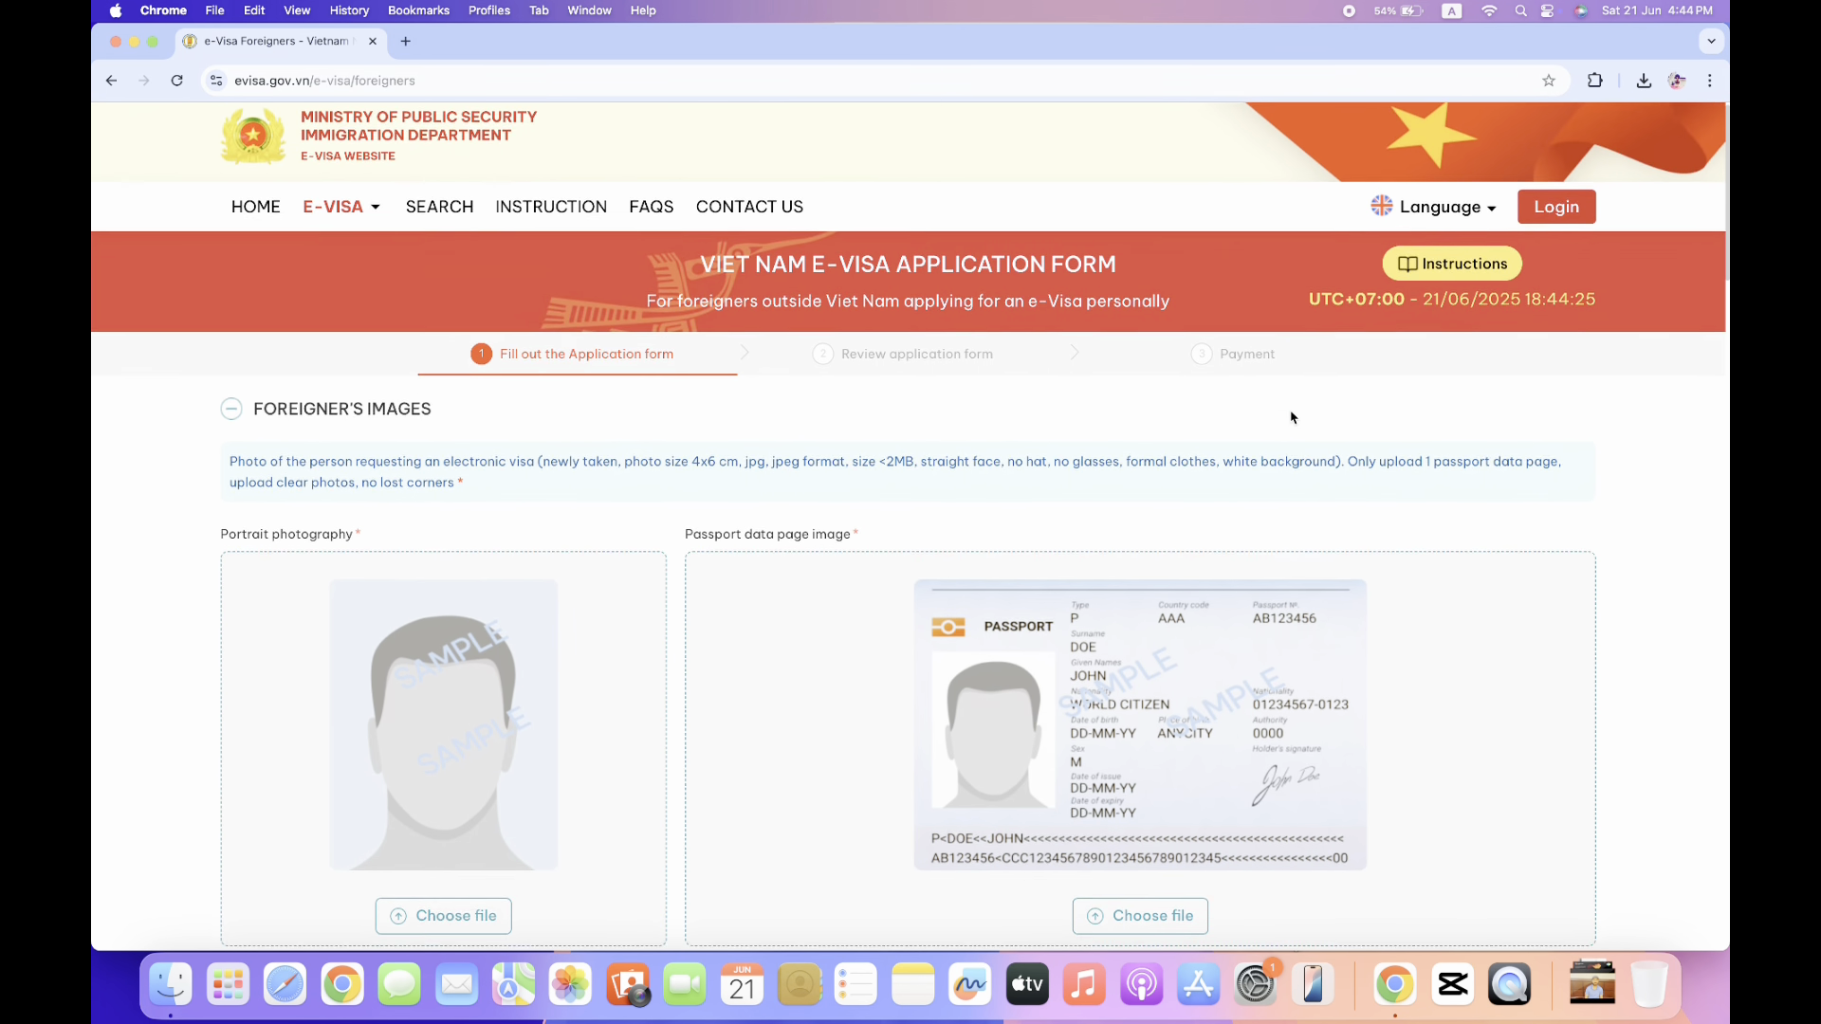
{"action": "scroll", "coordinate": [1292, 417], "scroll_direction": "down", "scroll_amount": 2}
{"action": "scroll", "coordinate": [1292, 417], "scroll_direction": "up", "scroll_amount": 2}
{"action": "scroll", "coordinate": [1291, 417], "scroll_direction": "down", "scroll_amount": 1}
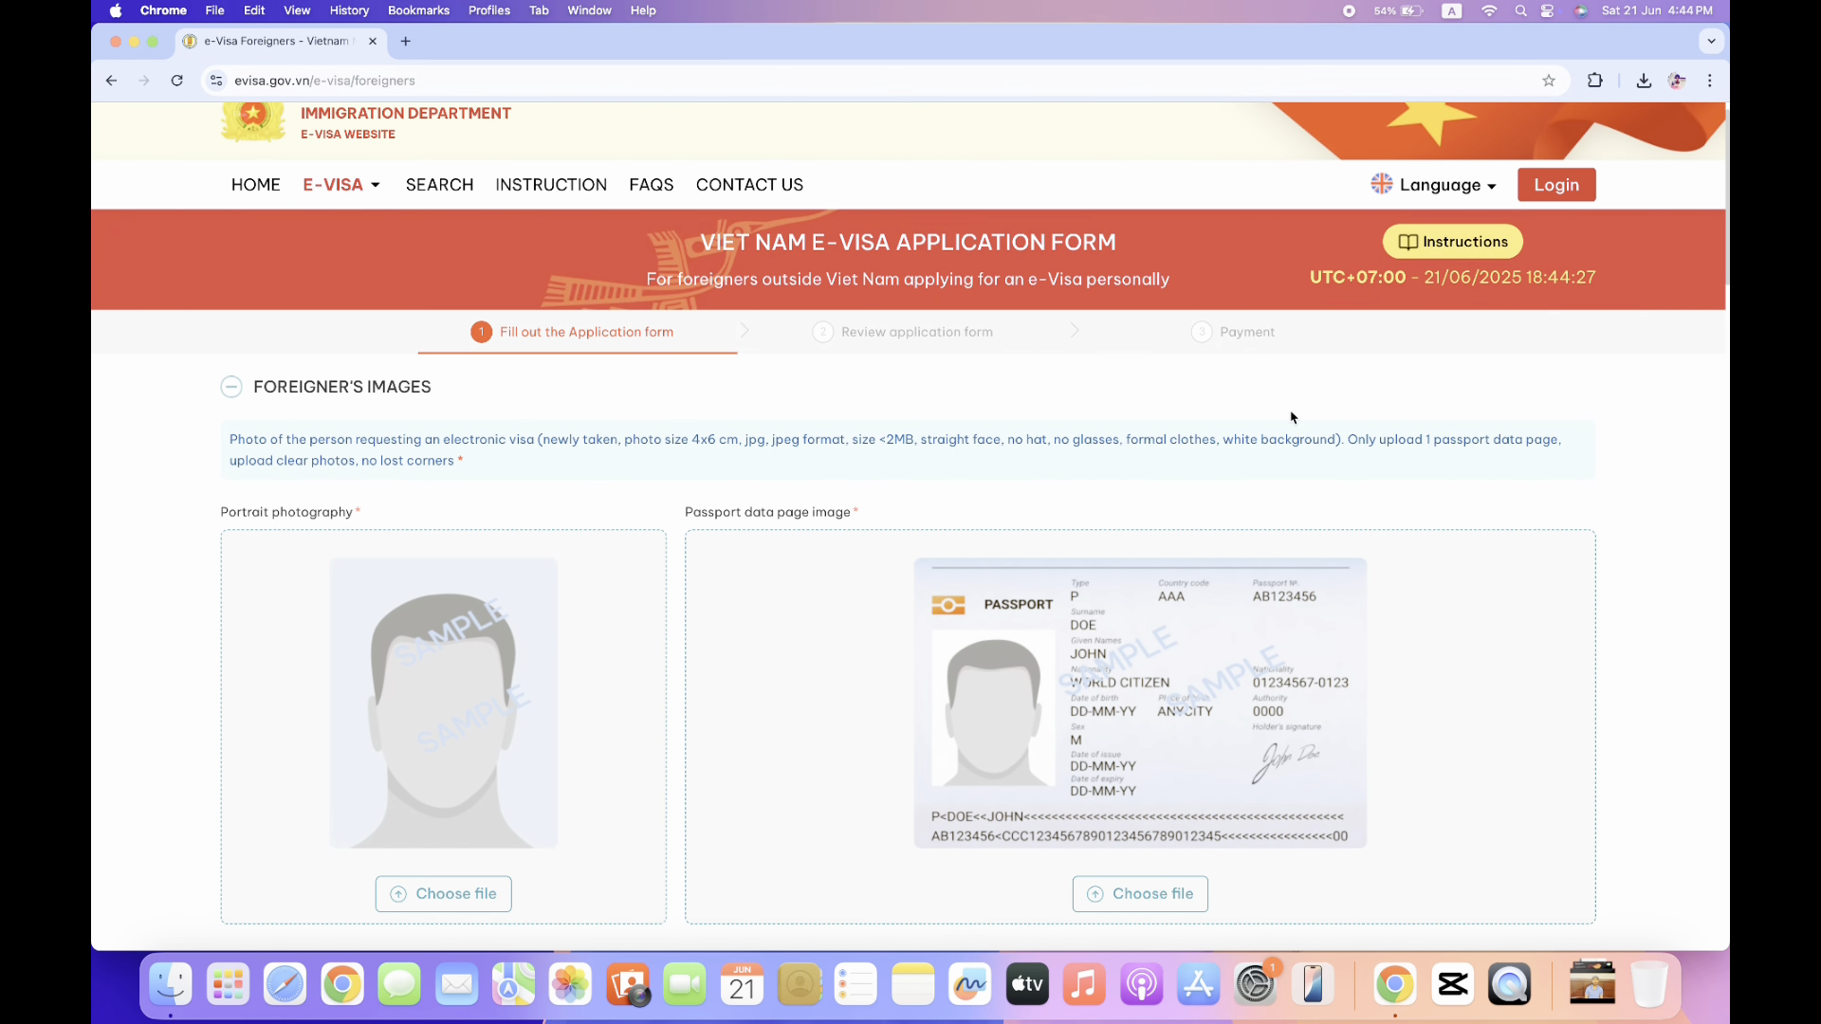
{"action": "scroll", "coordinate": [1292, 417], "scroll_direction": "up", "scroll_amount": 1}
{"action": "scroll", "coordinate": [1291, 417], "scroll_direction": "down", "scroll_amount": 5}
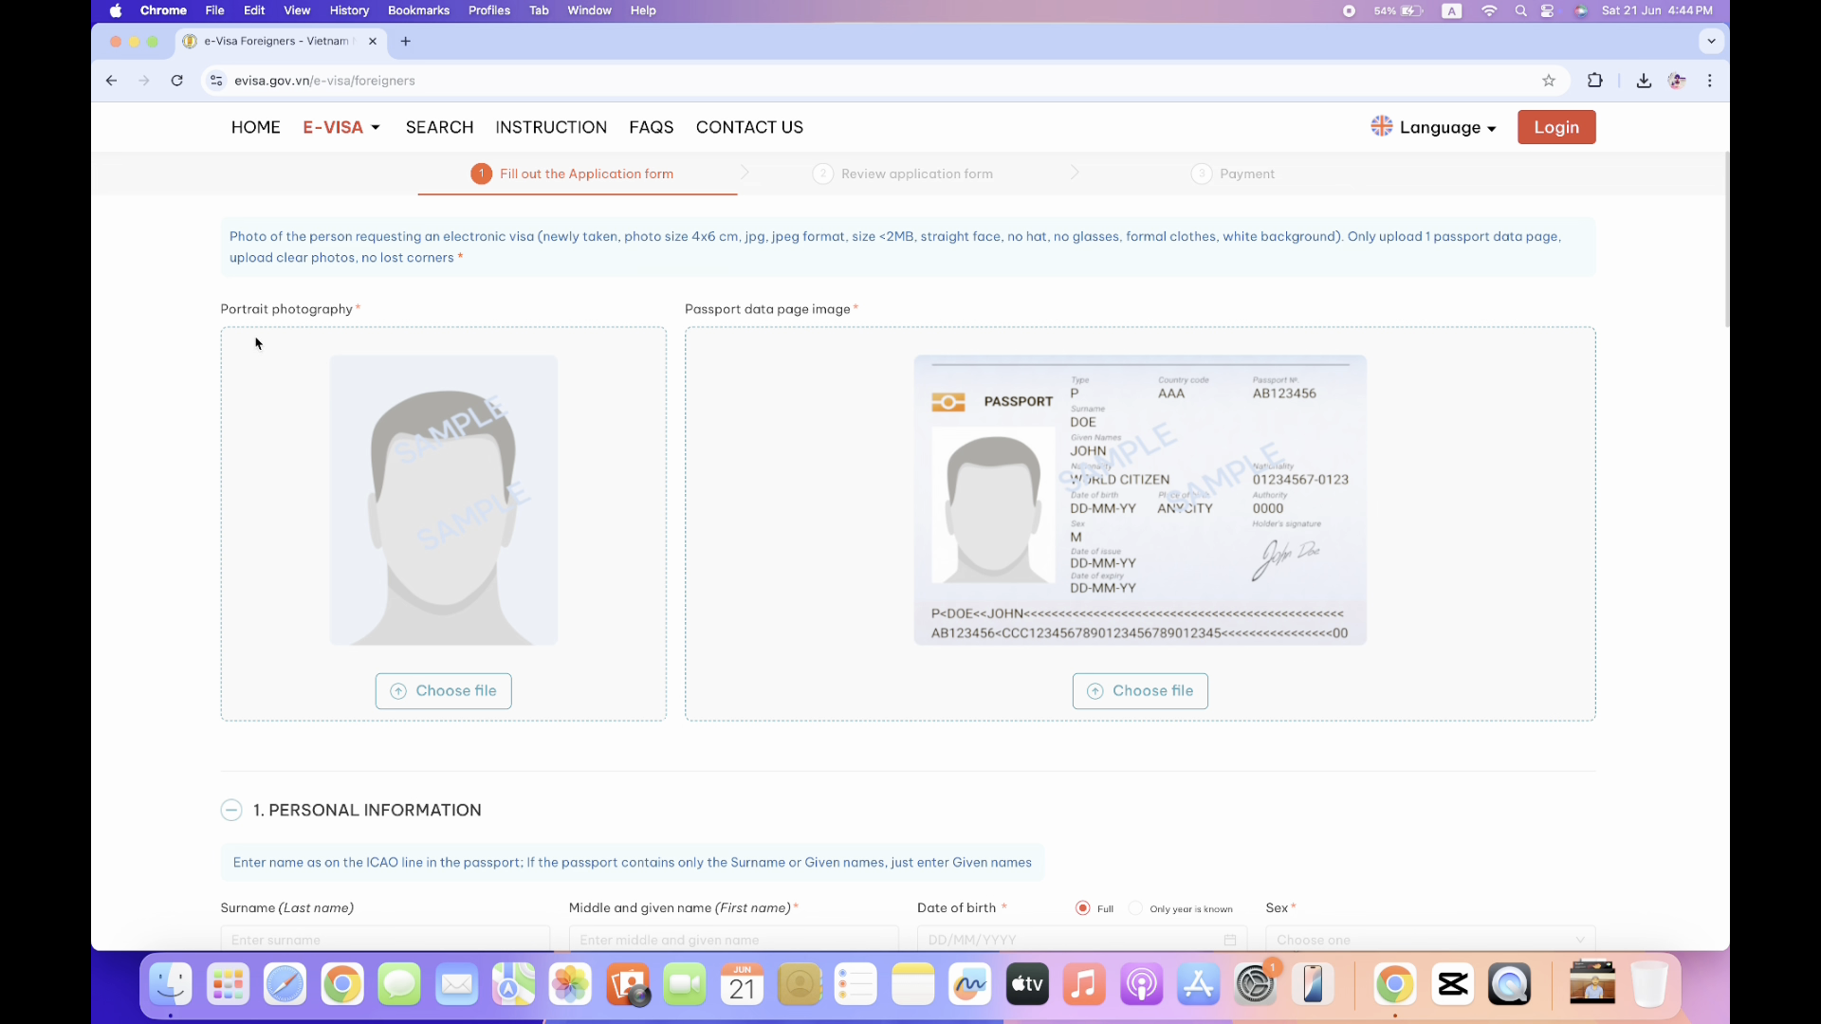
Upload the passport-photo sample JPG as the portrait photograph.
{"action": "left_click", "coordinate": [442, 694]}
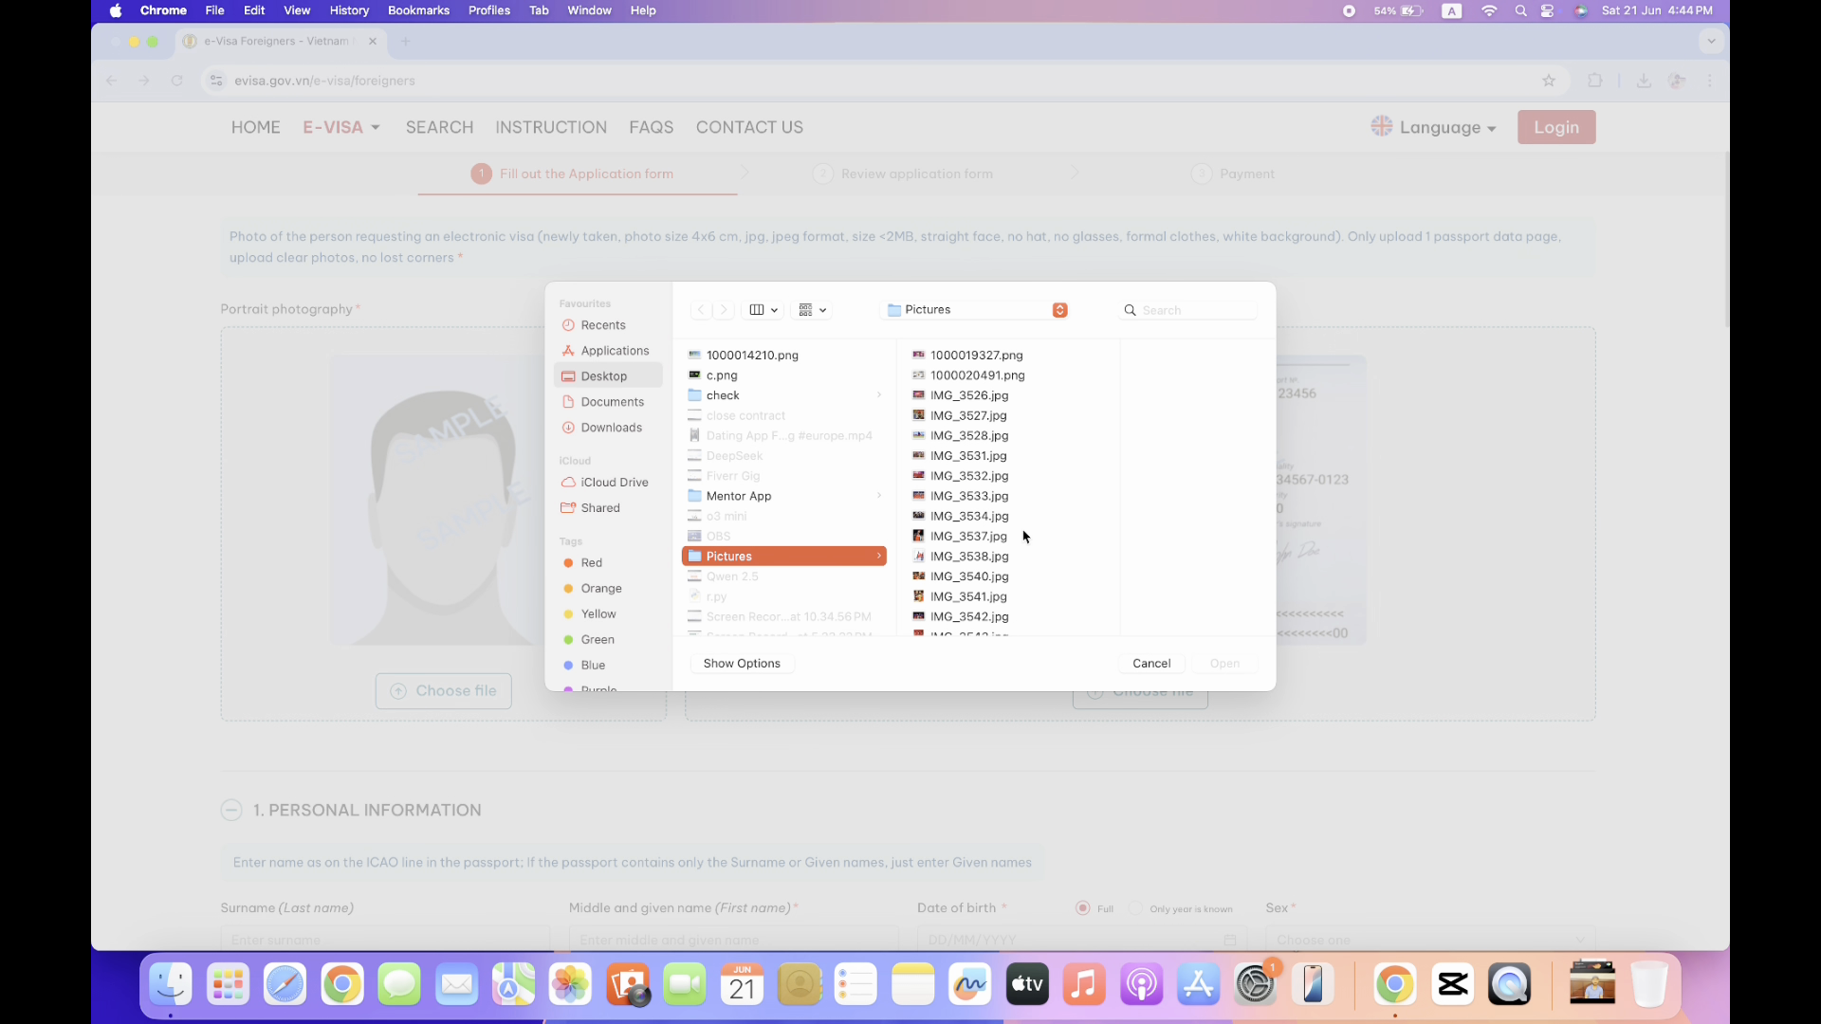
{"action": "scroll", "coordinate": [1024, 537], "scroll_direction": "down", "scroll_amount": 10}
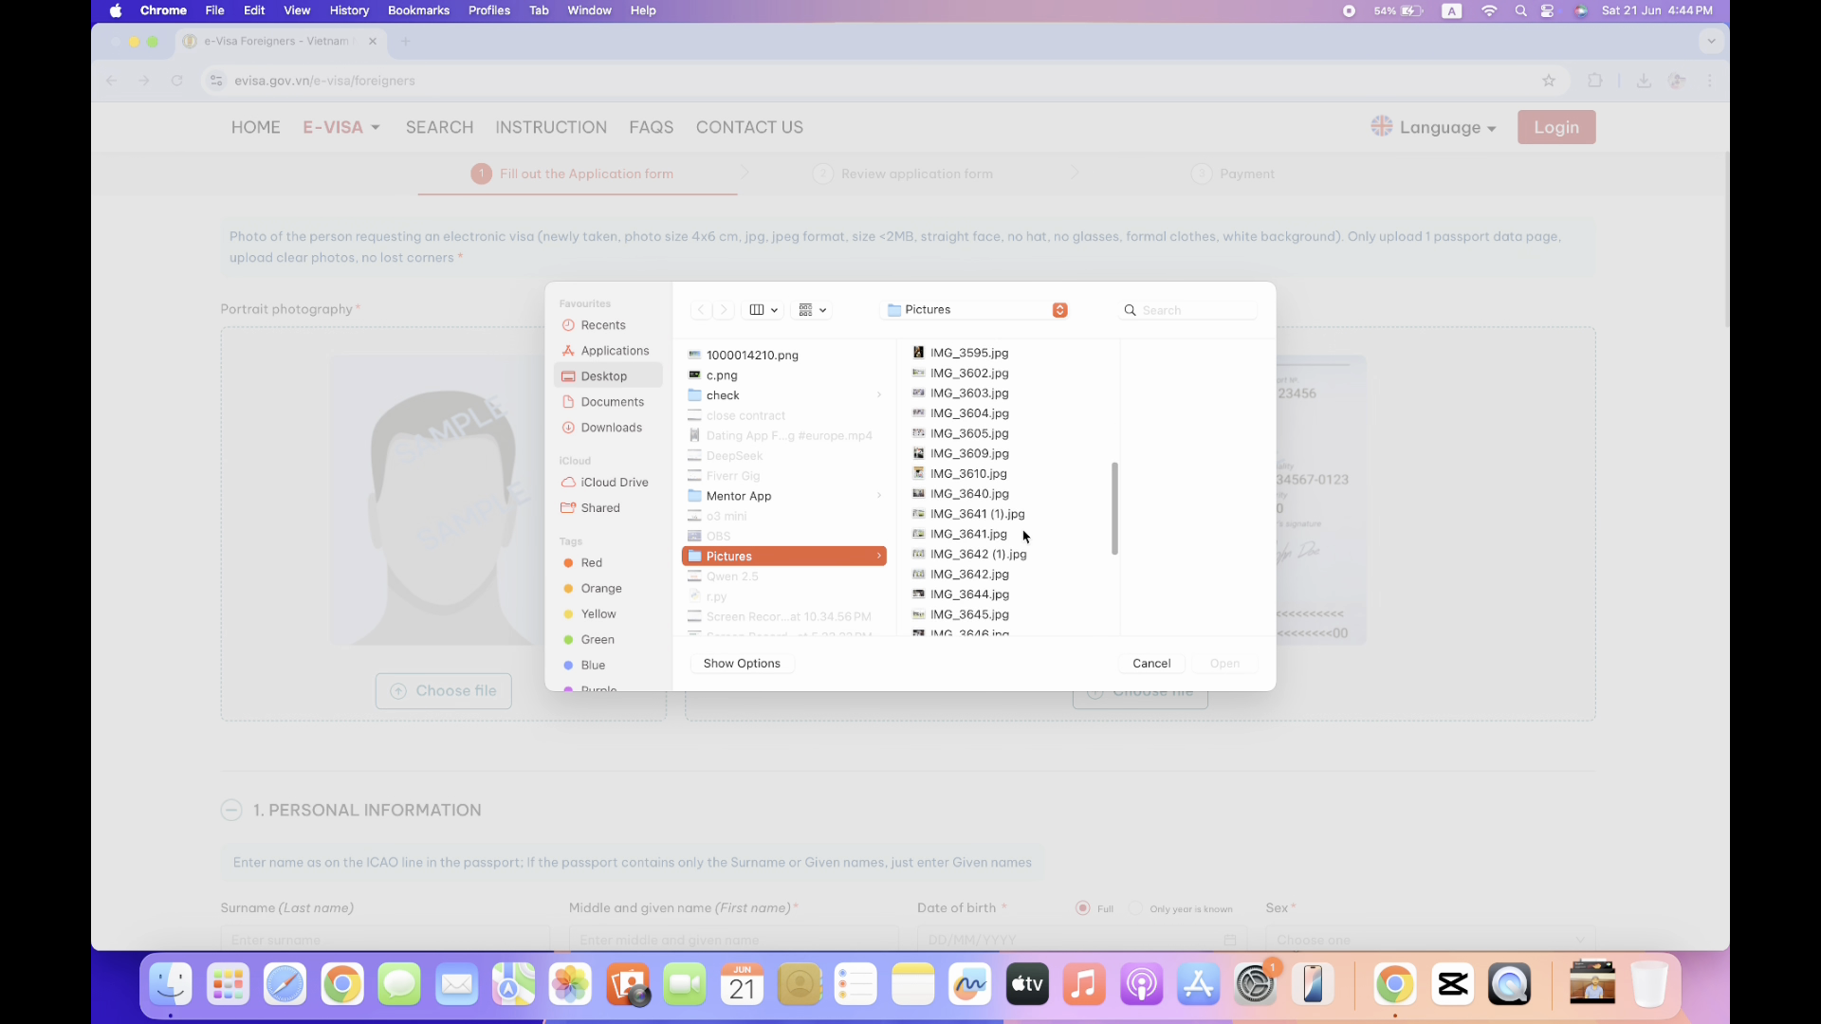
{"action": "scroll", "coordinate": [1023, 537], "scroll_direction": "down", "scroll_amount": 5}
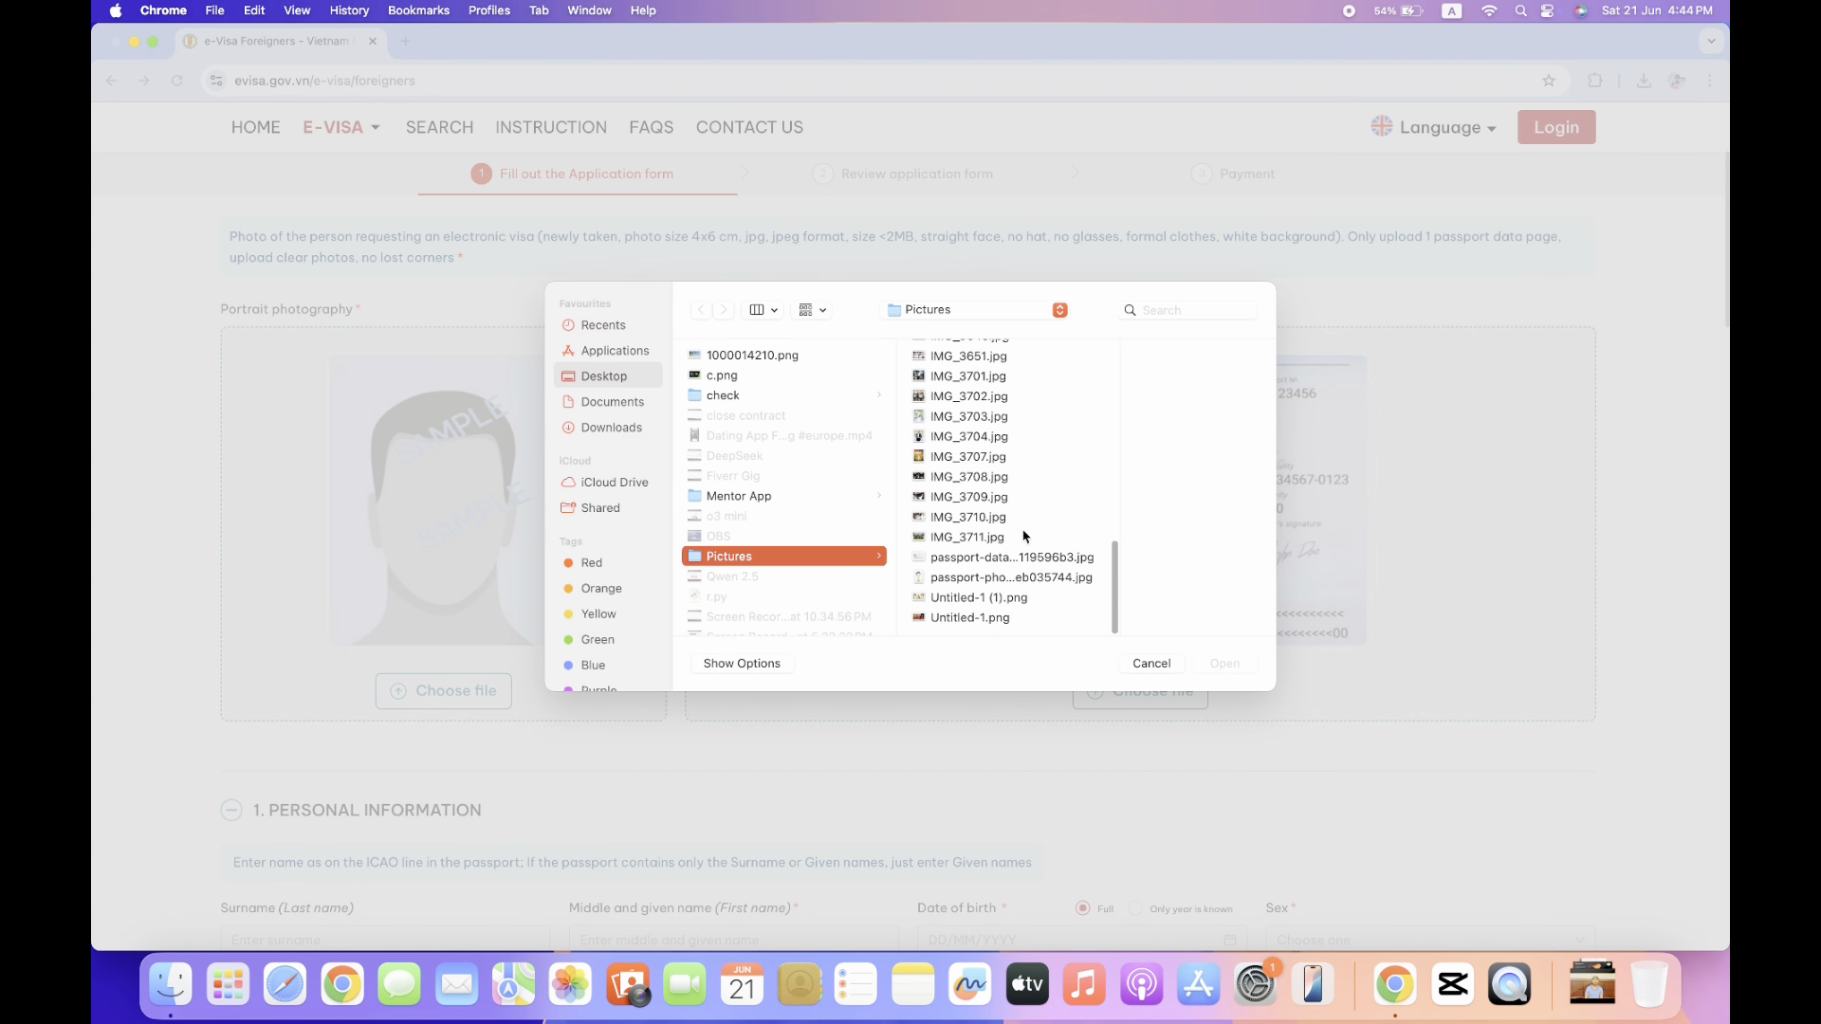
{"action": "left_click", "coordinate": [1020, 581]}
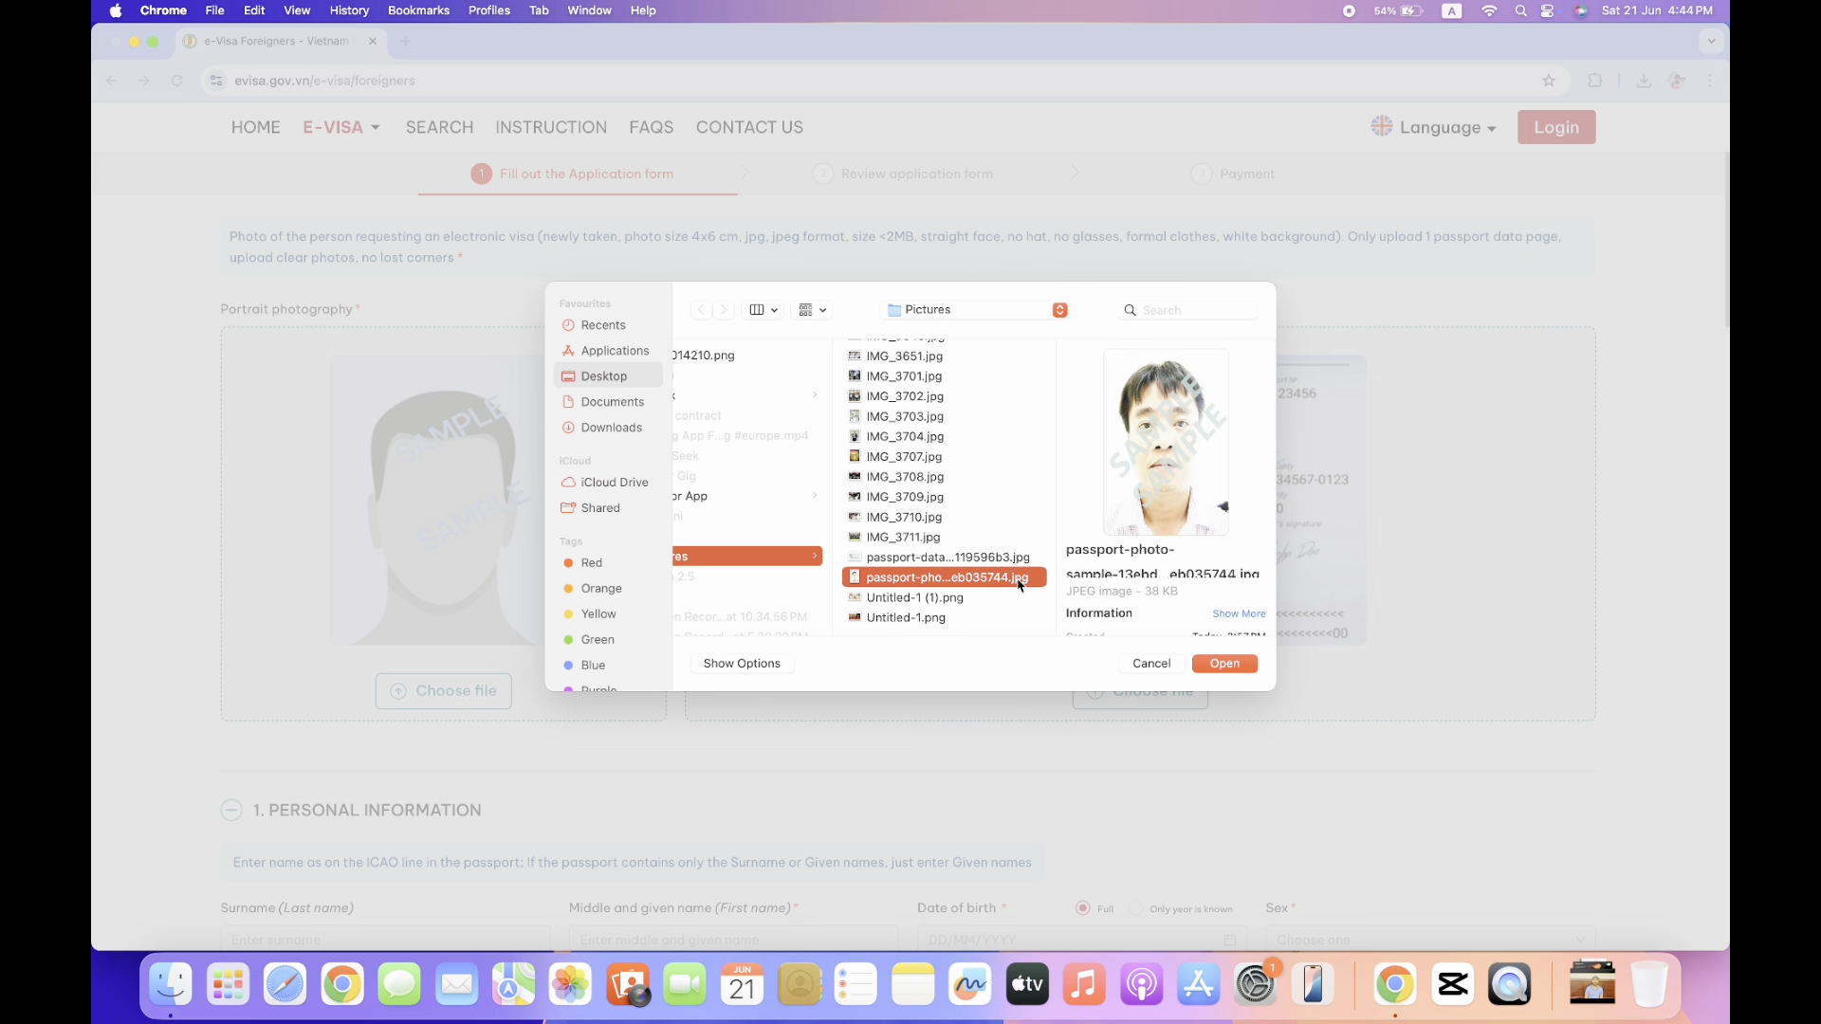
{"action": "left_click", "coordinate": [1221, 666]}
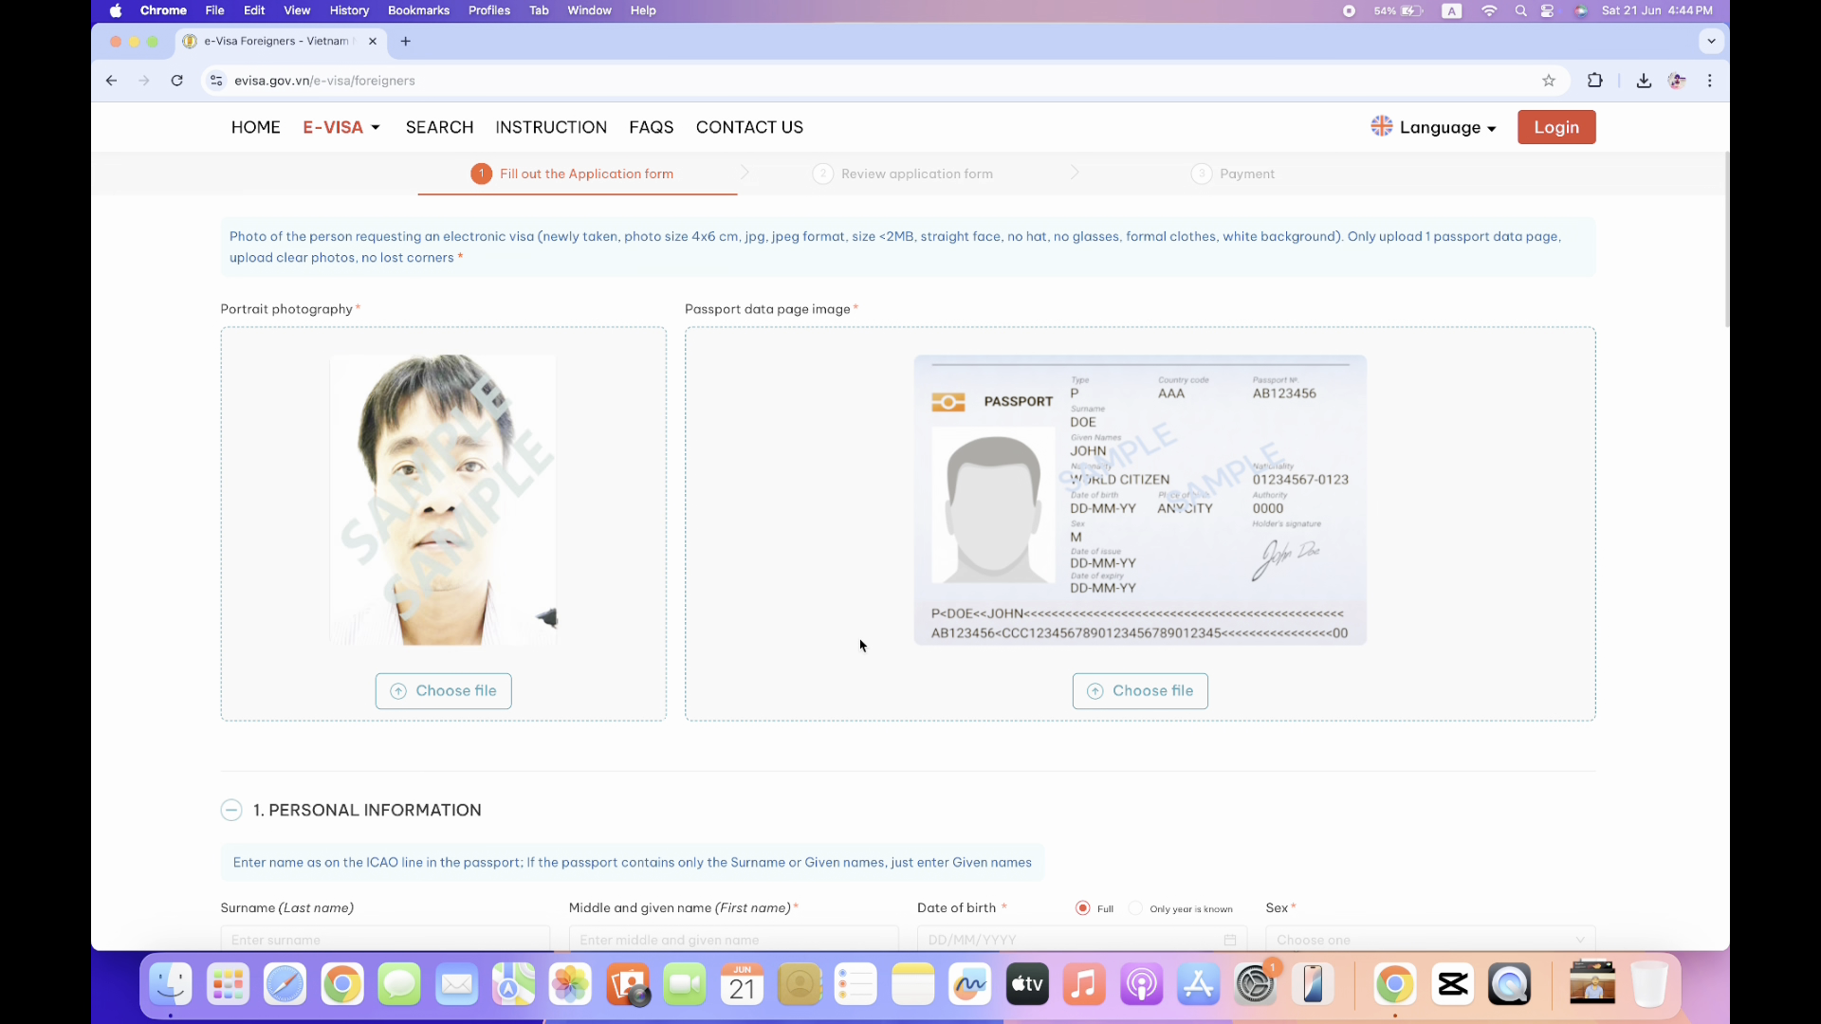
{"action": "scroll", "coordinate": [860, 645], "scroll_direction": "down", "scroll_amount": 1}
{"action": "scroll", "coordinate": [859, 645], "scroll_direction": "up", "scroll_amount": 1}
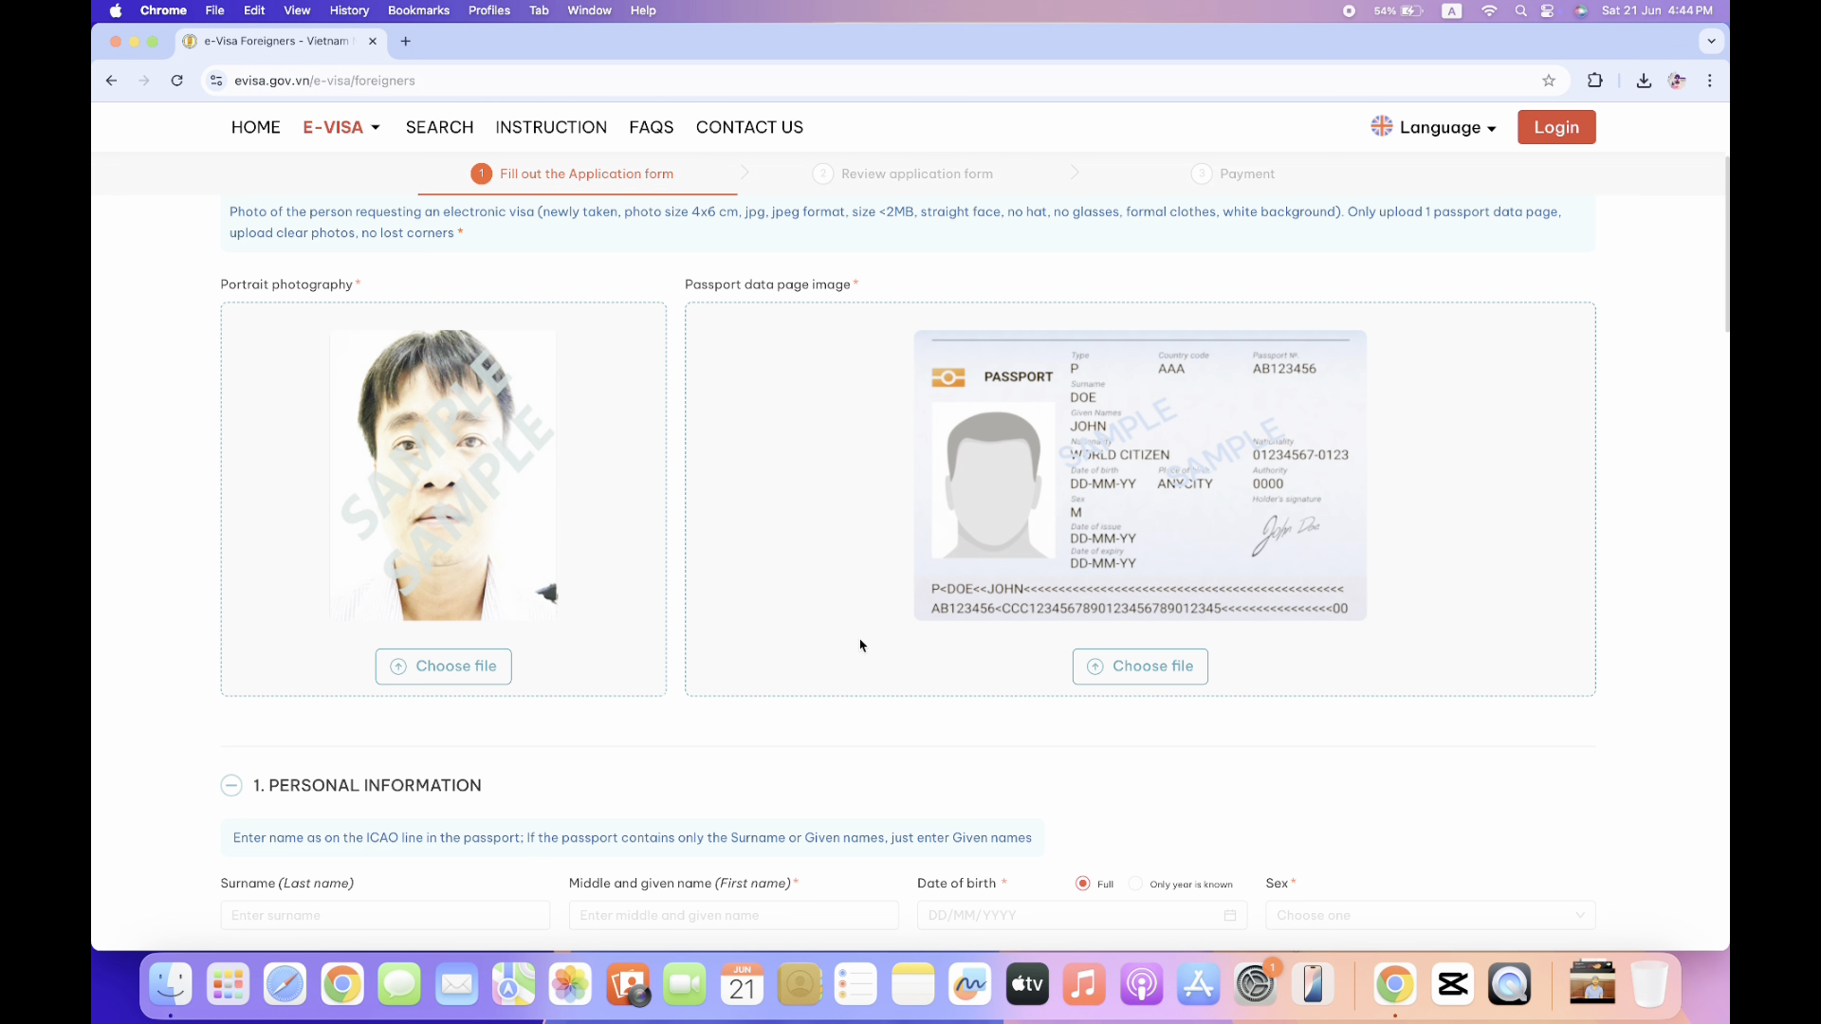
Upload the passport-data sample JPG as the passport data page image.
{"action": "left_click", "coordinate": [1154, 670]}
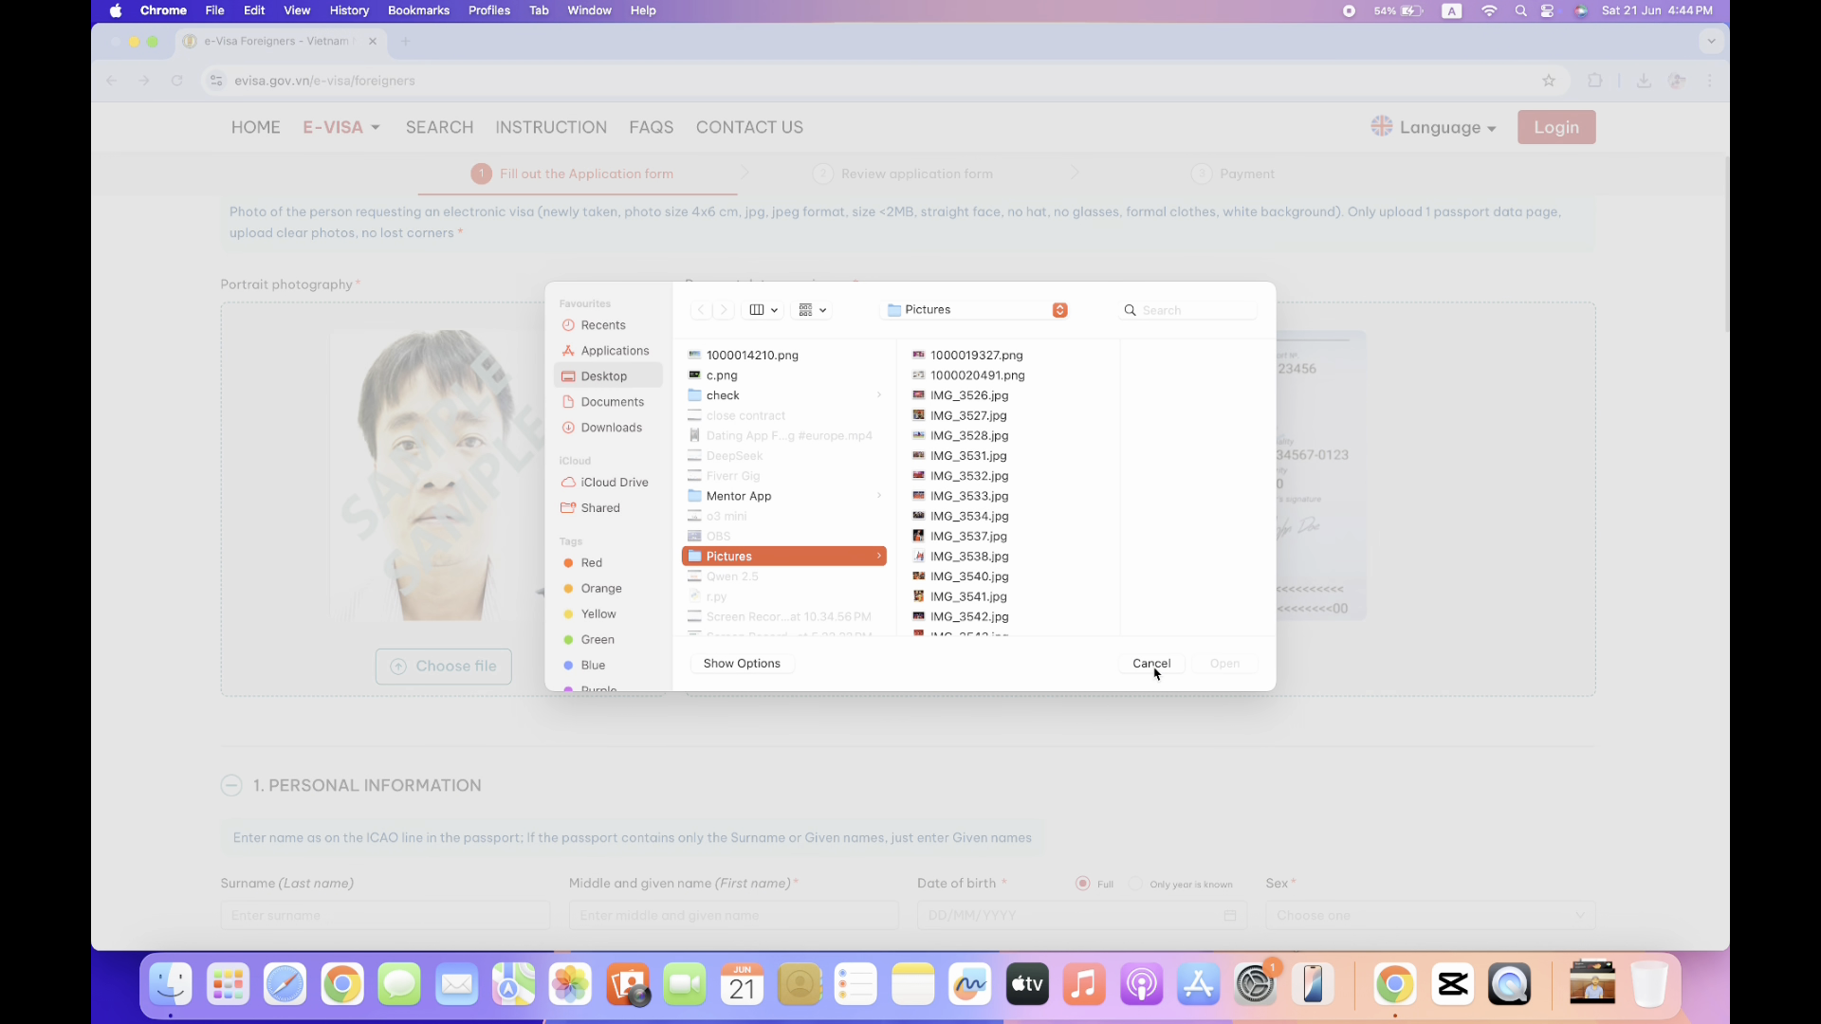
{"action": "scroll", "coordinate": [952, 543], "scroll_direction": "down", "scroll_amount": 10}
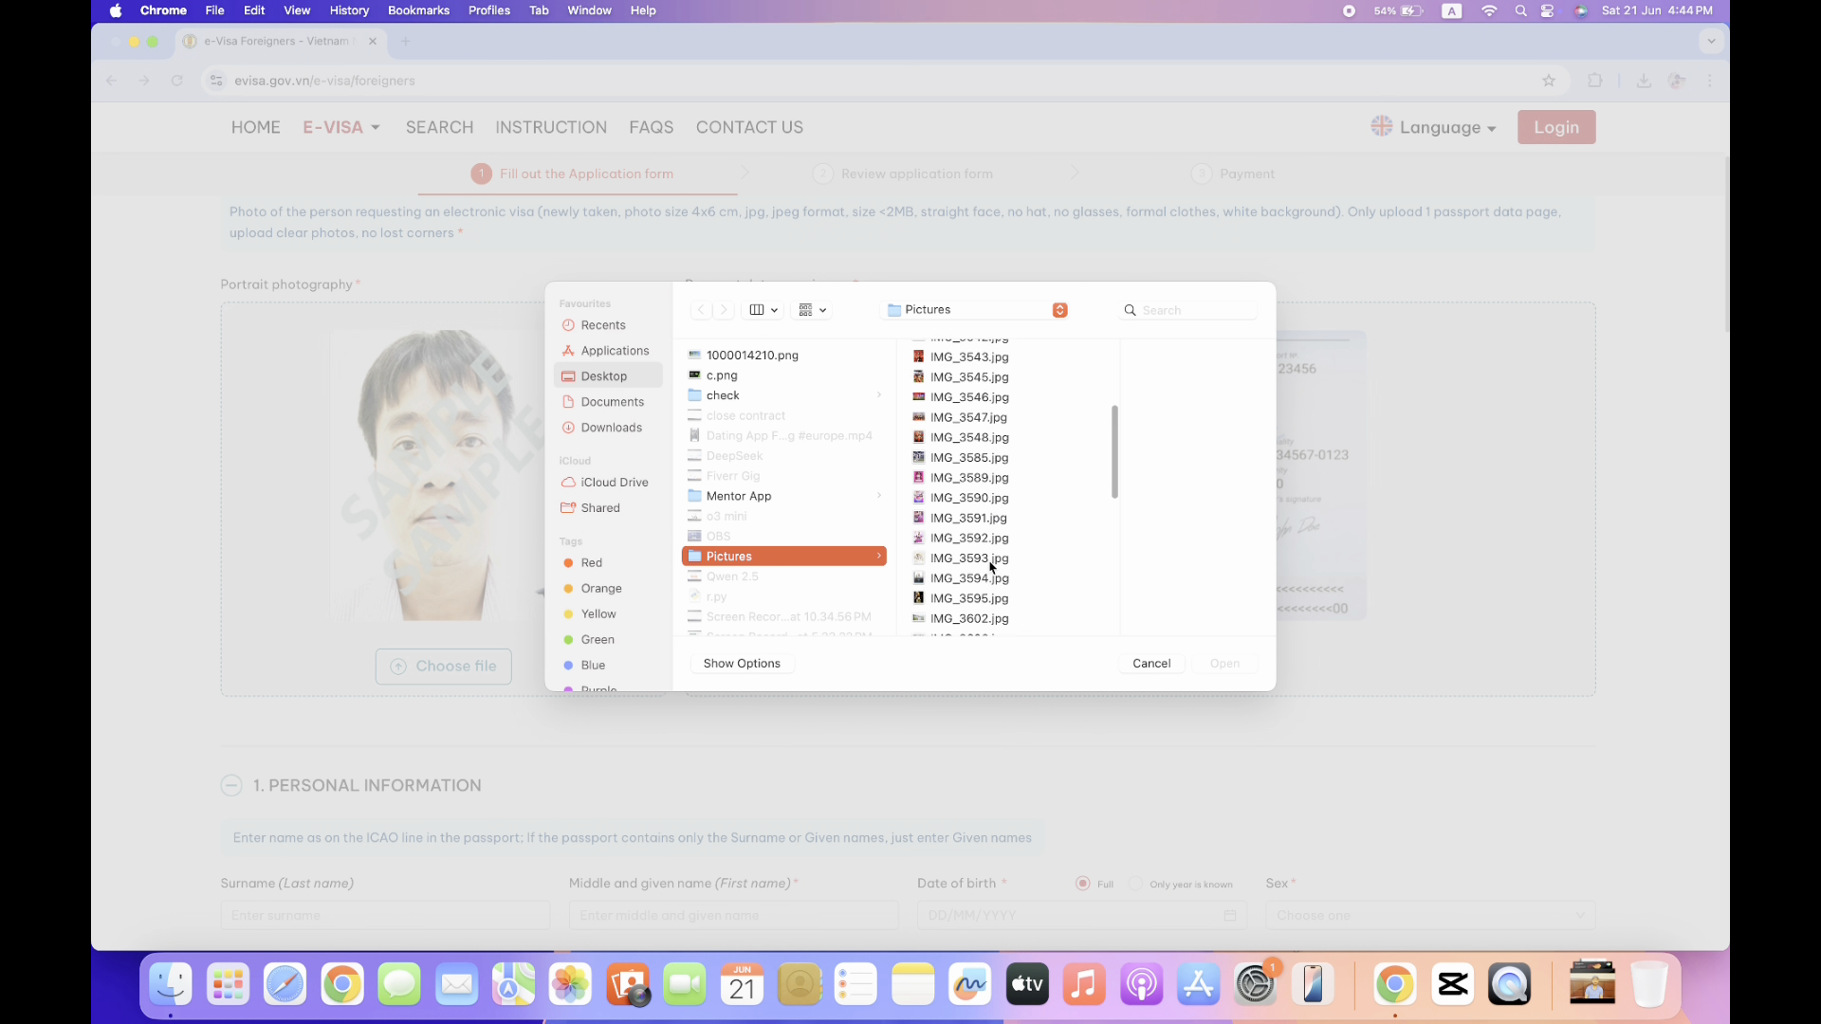
{"action": "scroll", "coordinate": [990, 567], "scroll_direction": "down", "scroll_amount": 4}
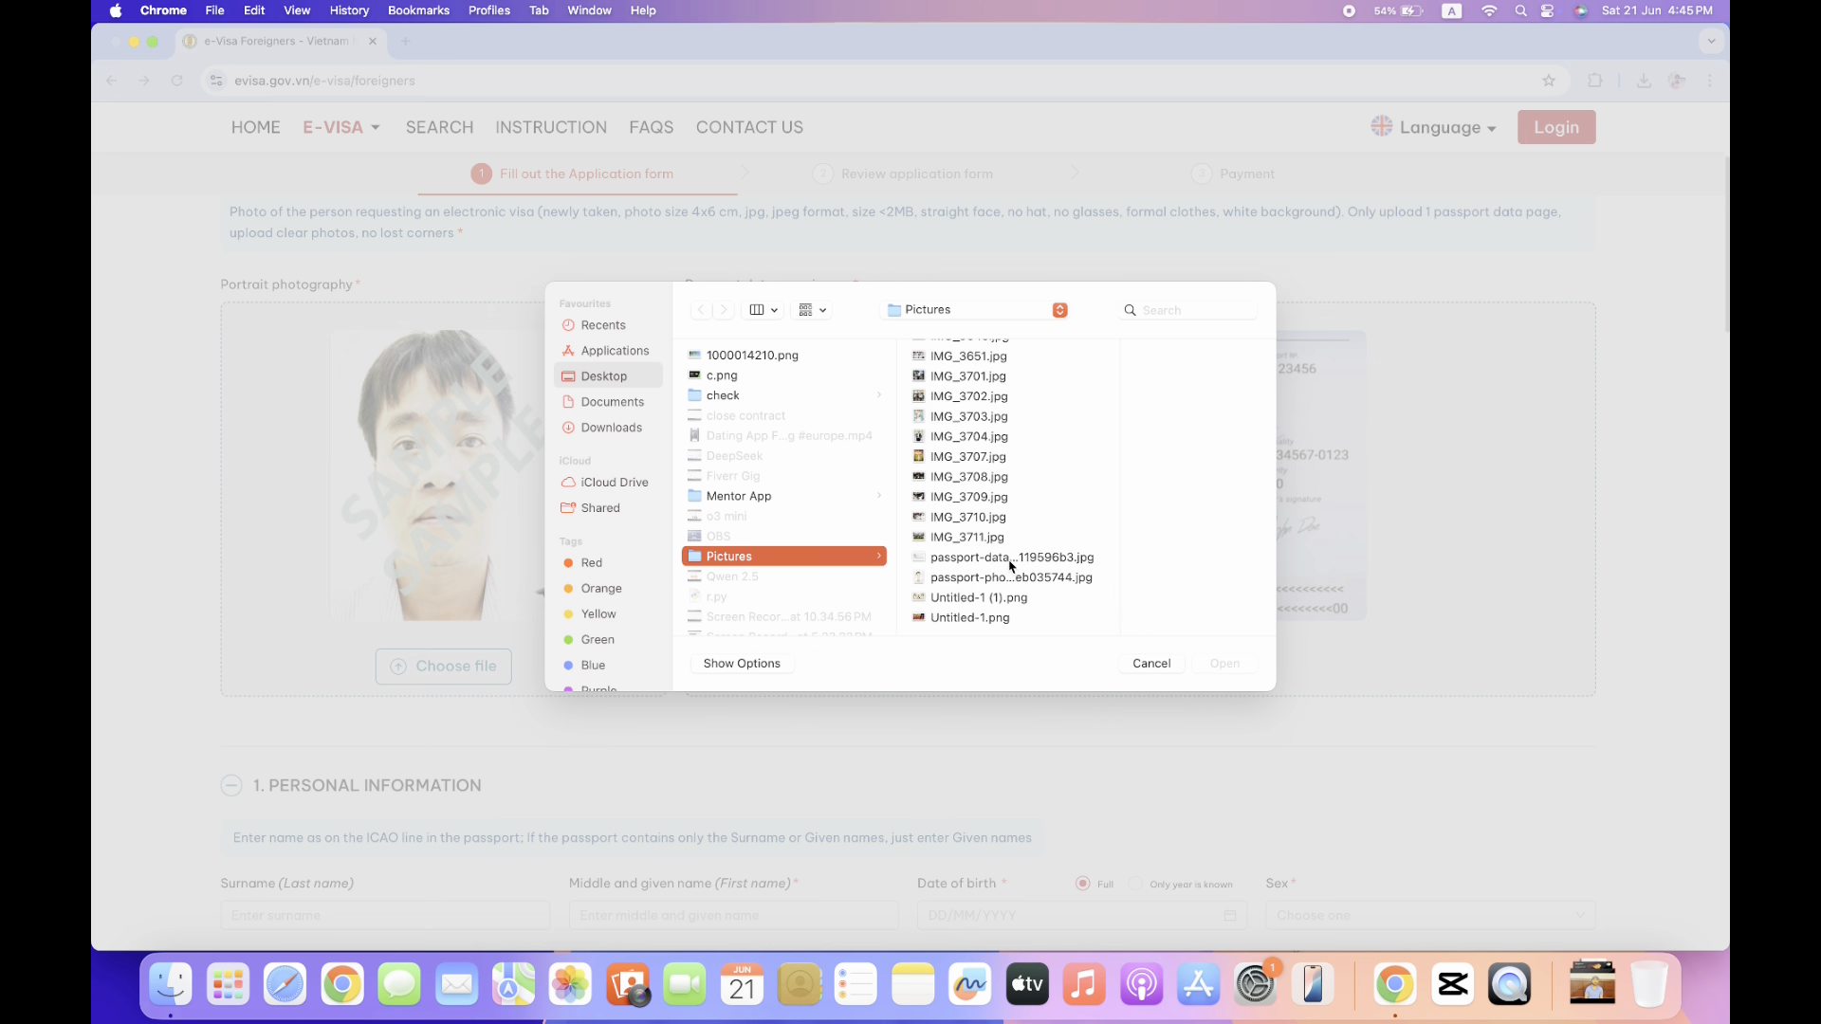
{"action": "left_click", "coordinate": [1011, 563]}
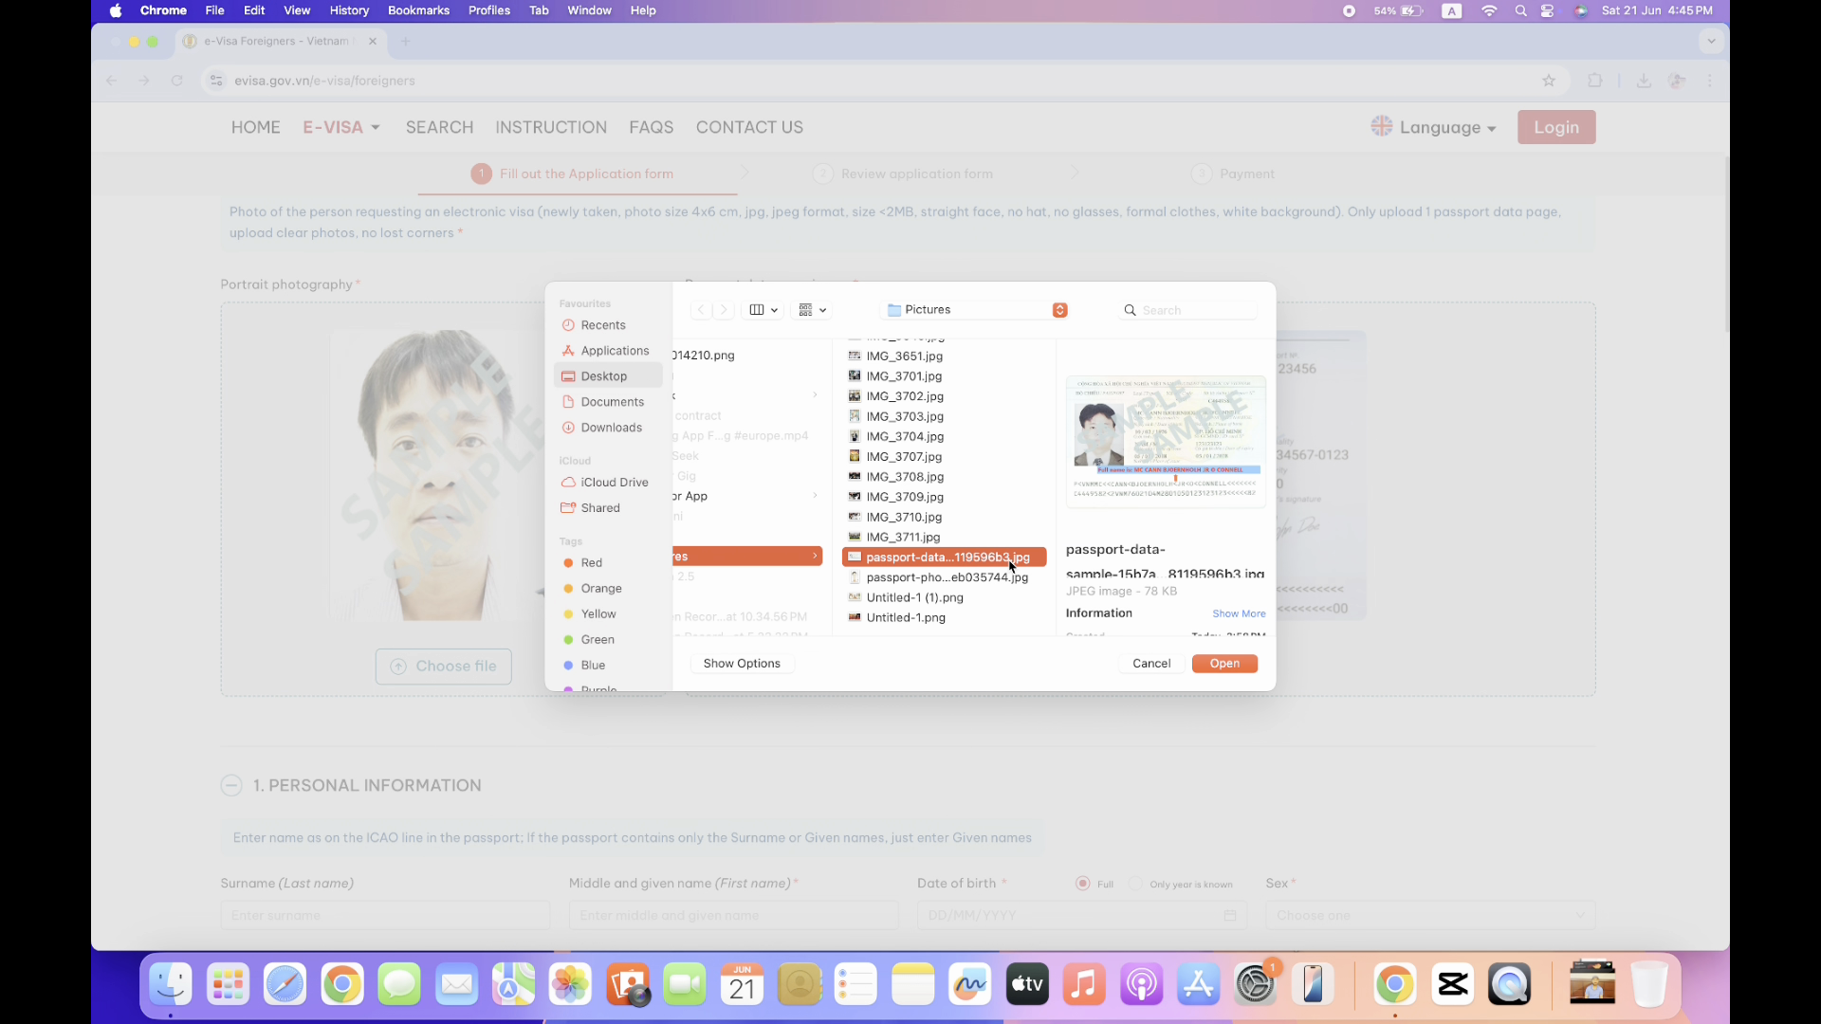
{"action": "left_click", "coordinate": [1224, 665]}
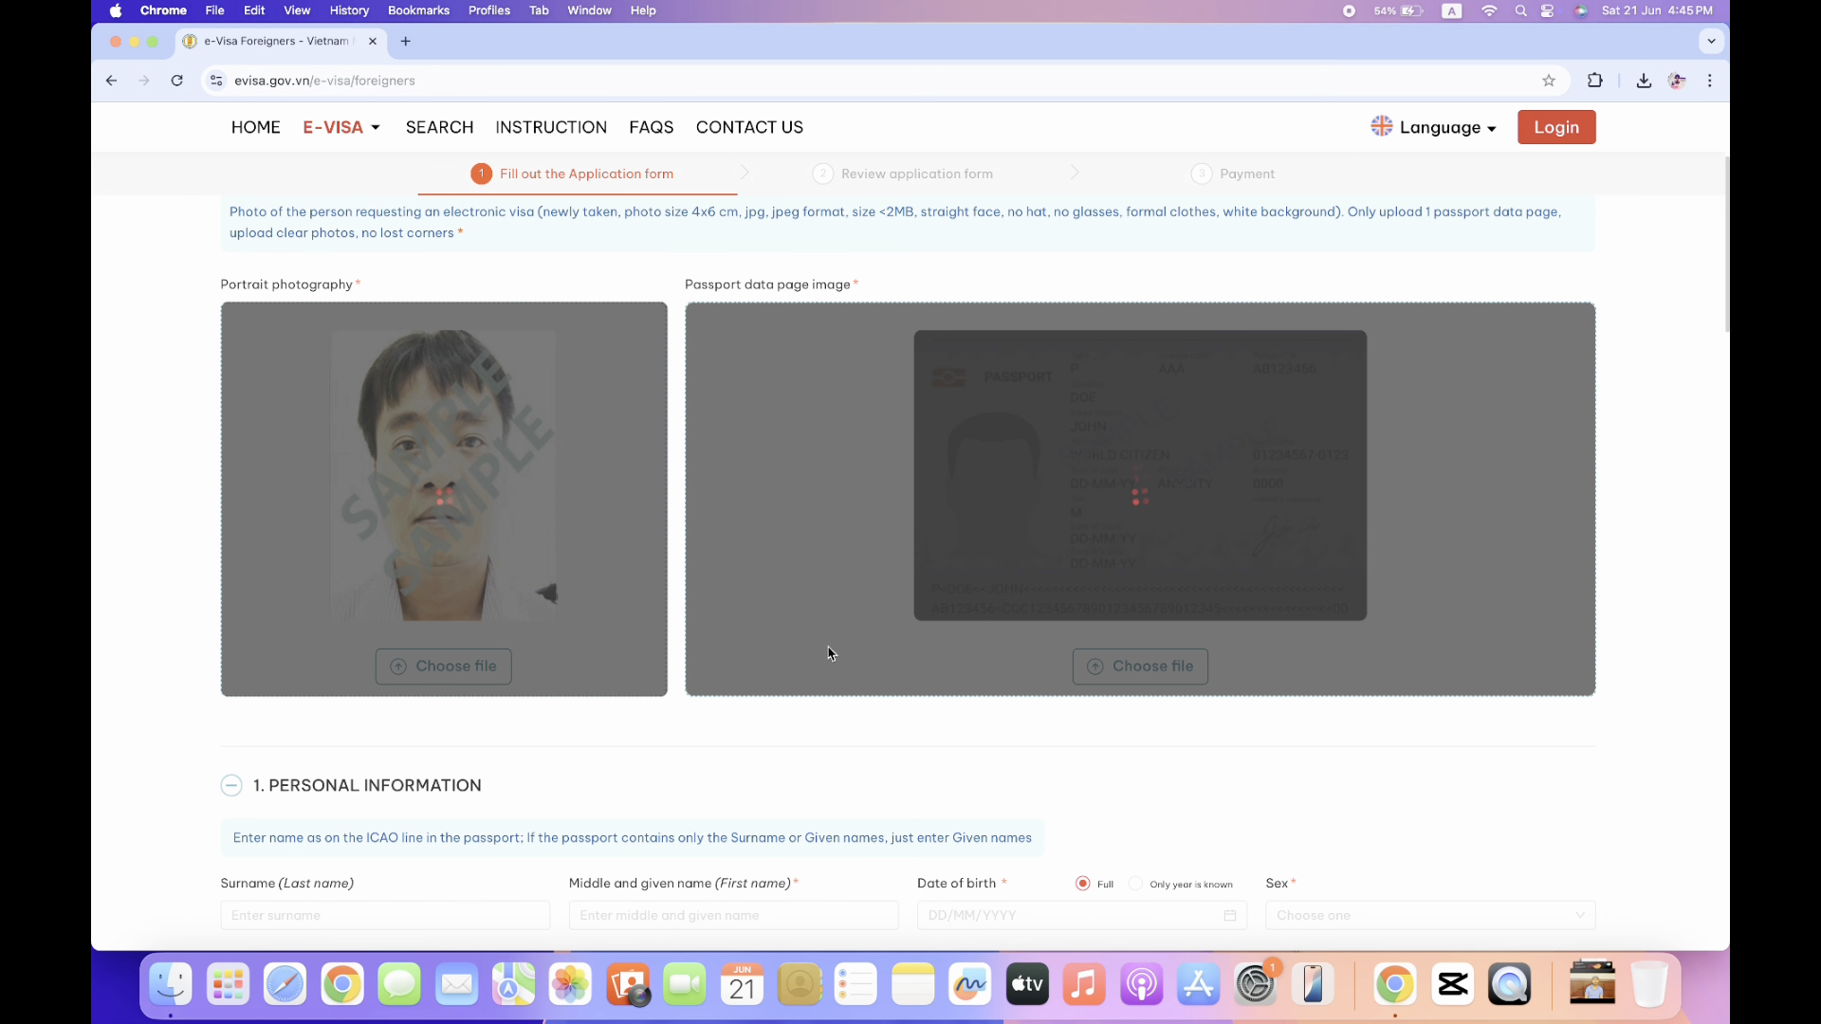
{"action": "scroll", "coordinate": [760, 638], "scroll_direction": "down", "scroll_amount": 1}
{"action": "scroll", "coordinate": [761, 632], "scroll_direction": "down", "scroll_amount": 1}
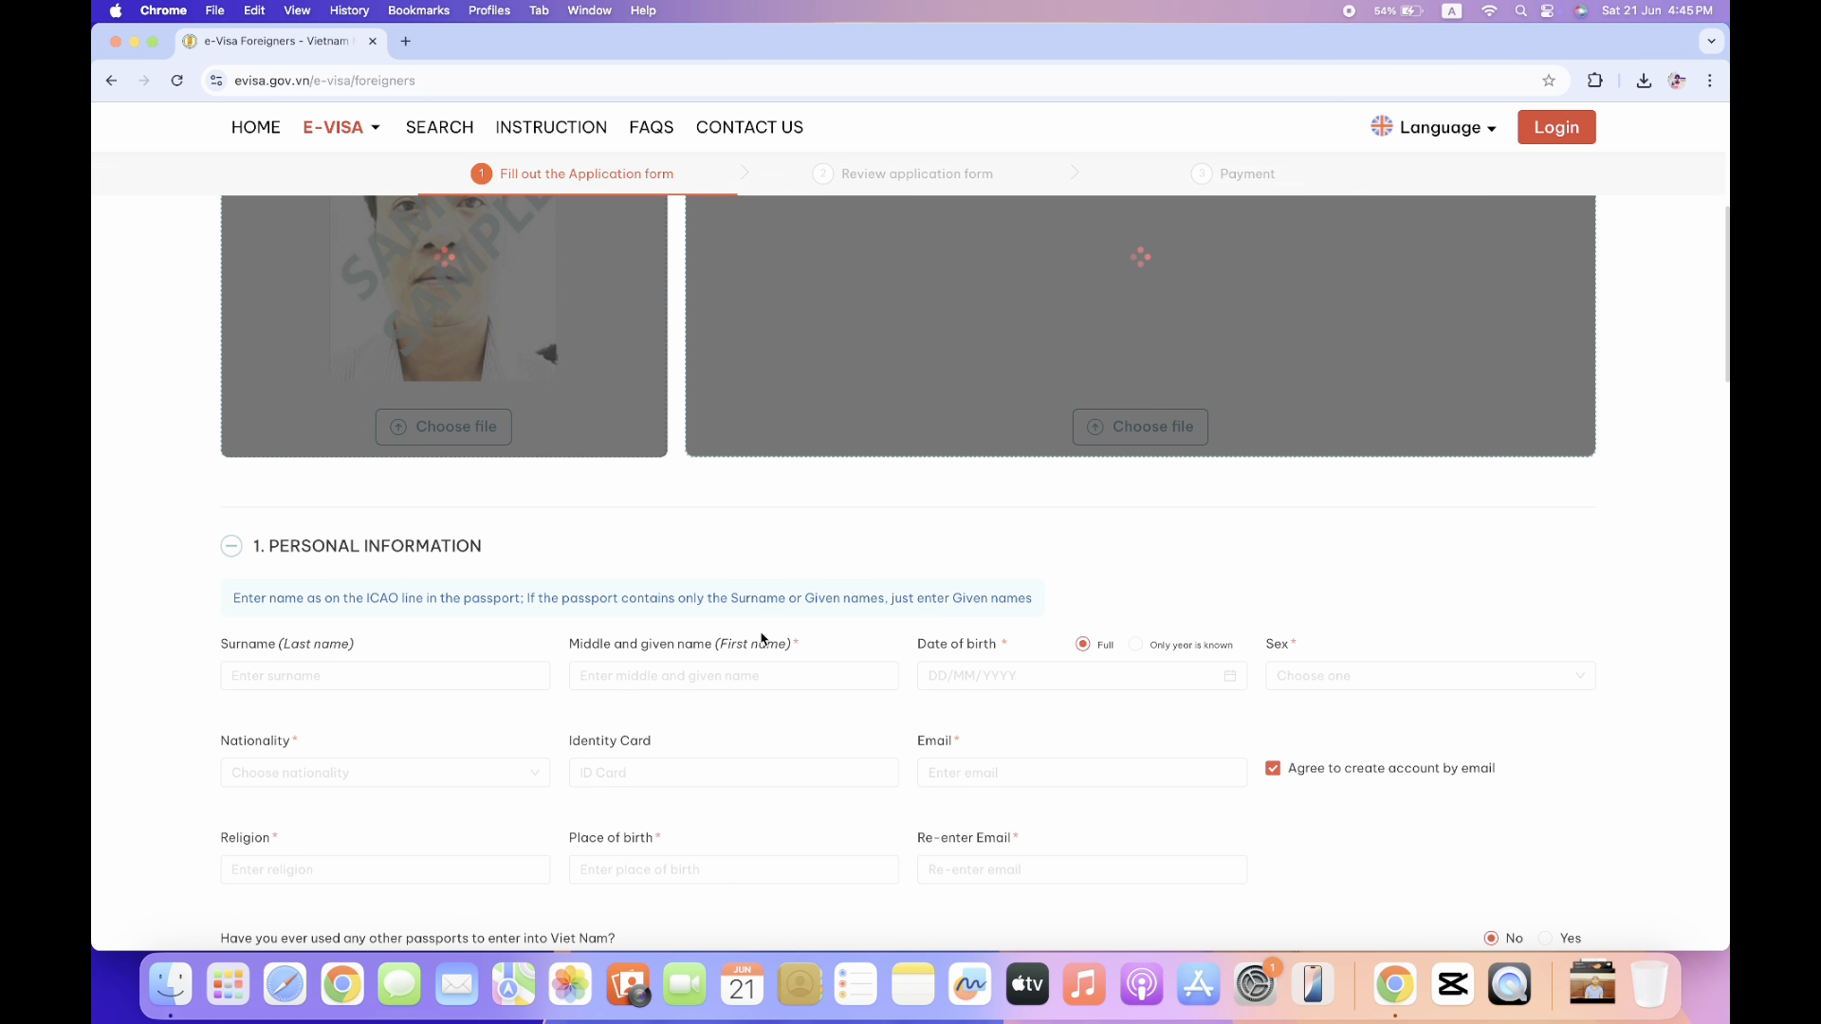
{"action": "left_click", "coordinate": [610, 673]}
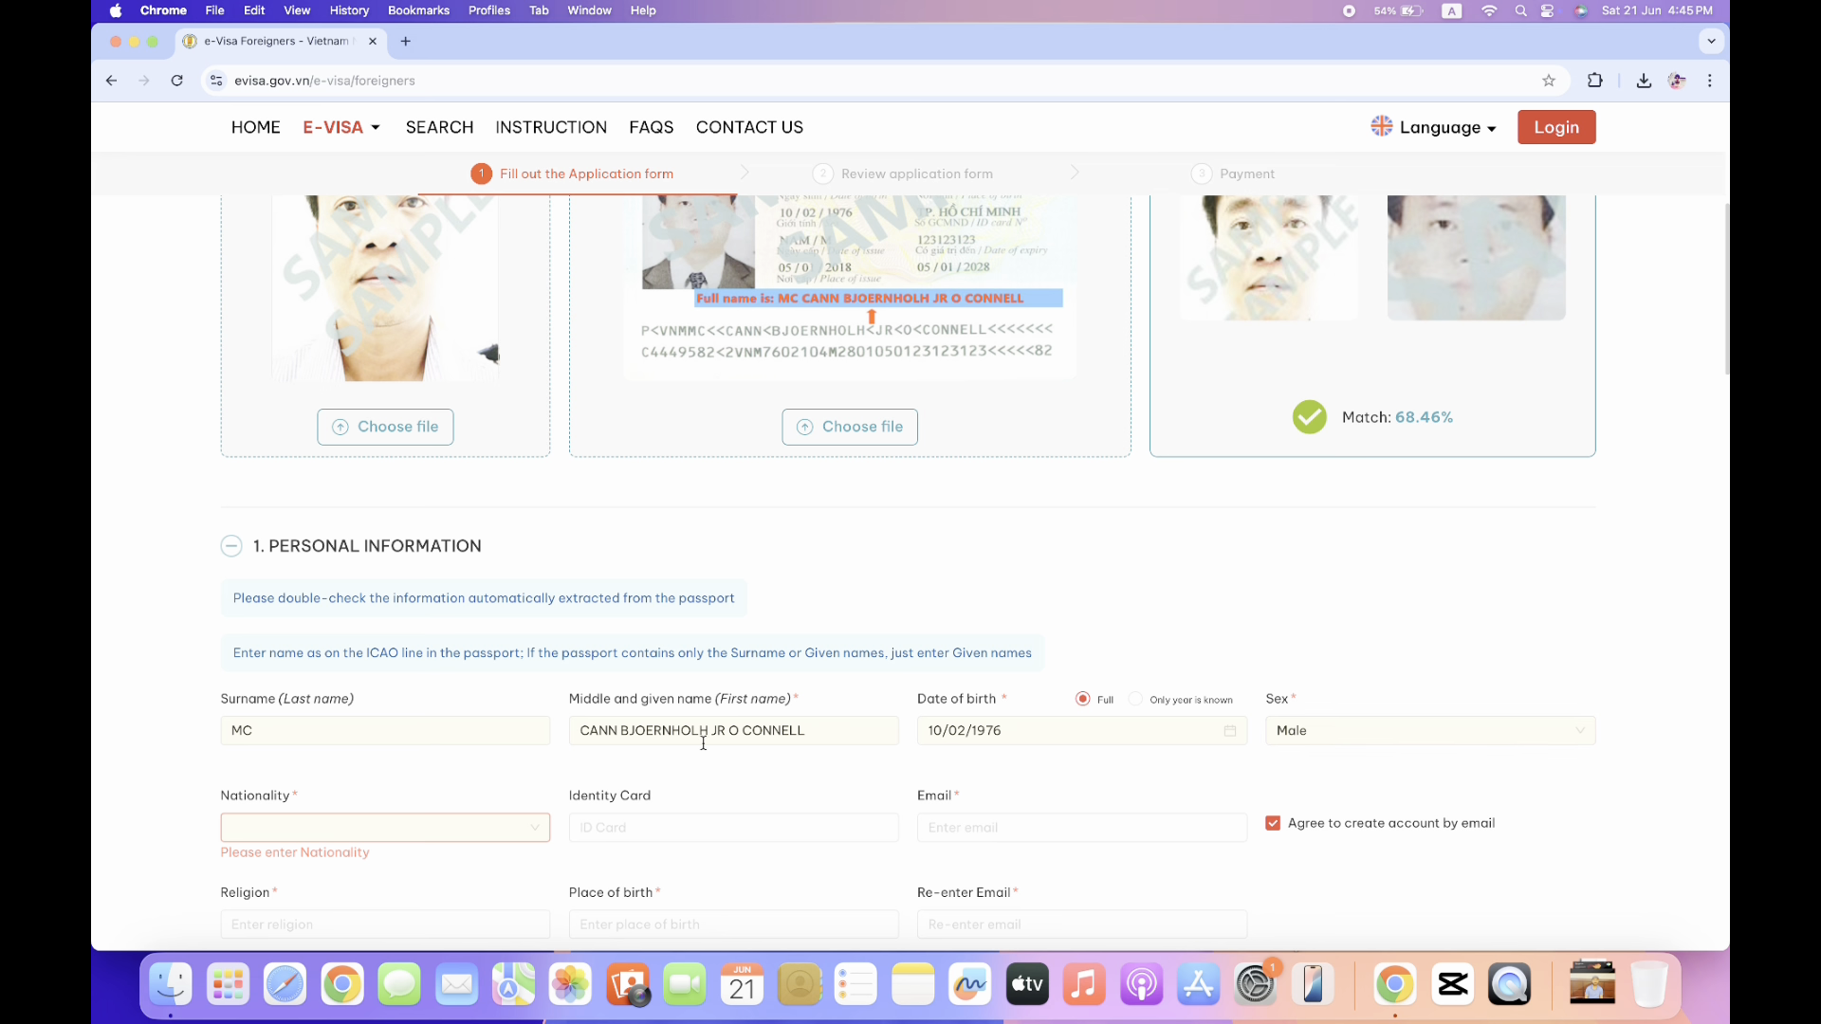
{"action": "scroll", "coordinate": [210, 822], "scroll_direction": "down", "scroll_amount": 3}
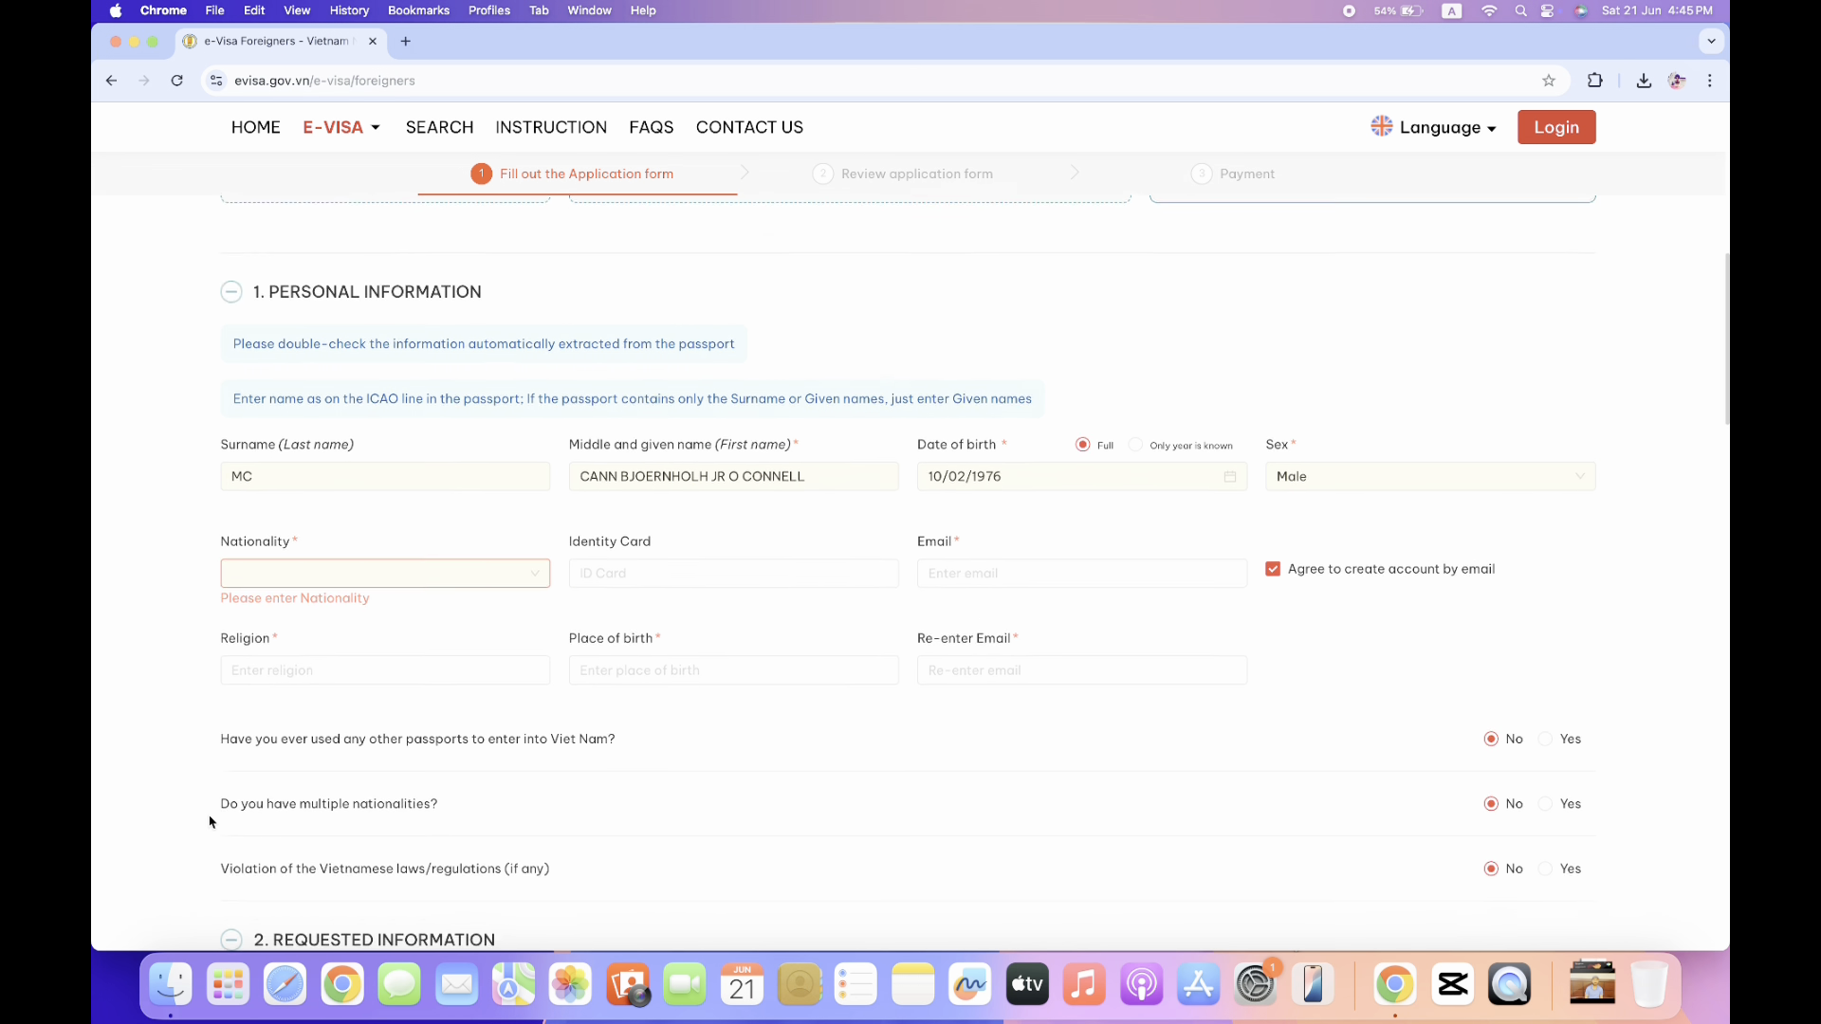
{"action": "scroll", "coordinate": [211, 822], "scroll_direction": "up", "scroll_amount": 3}
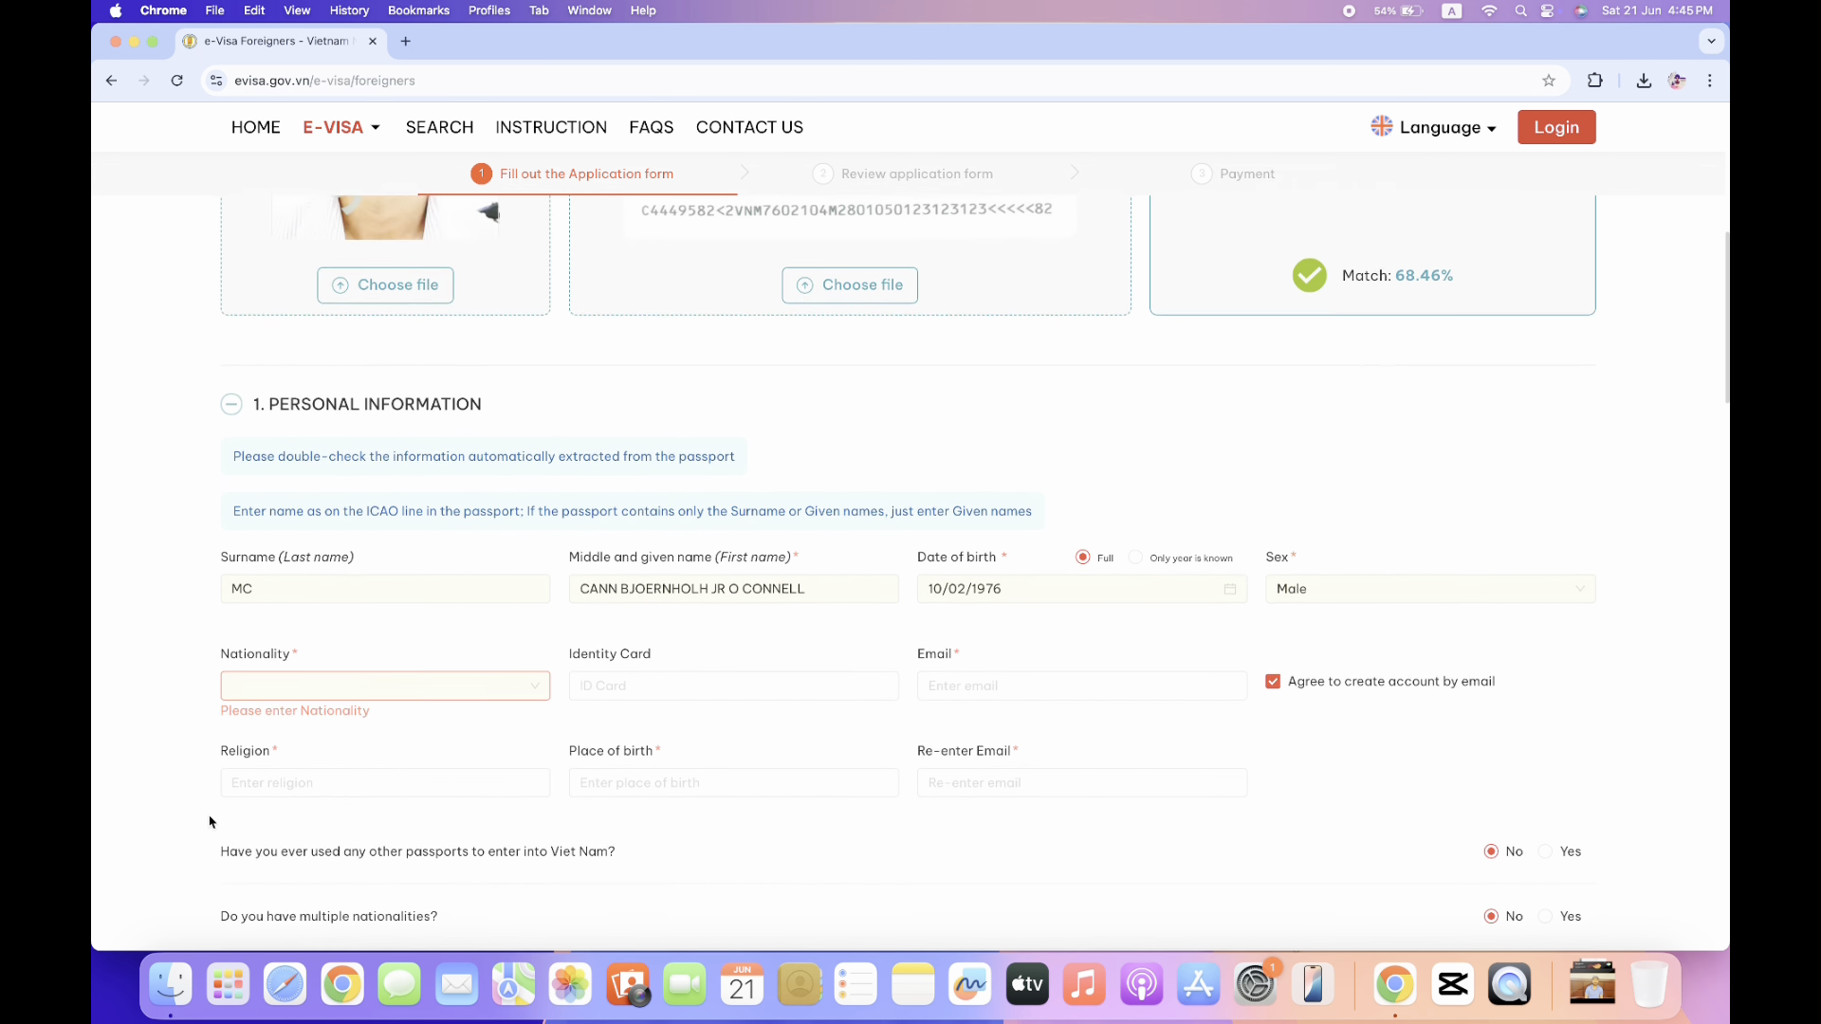
{"action": "left_click", "coordinate": [792, 705]}
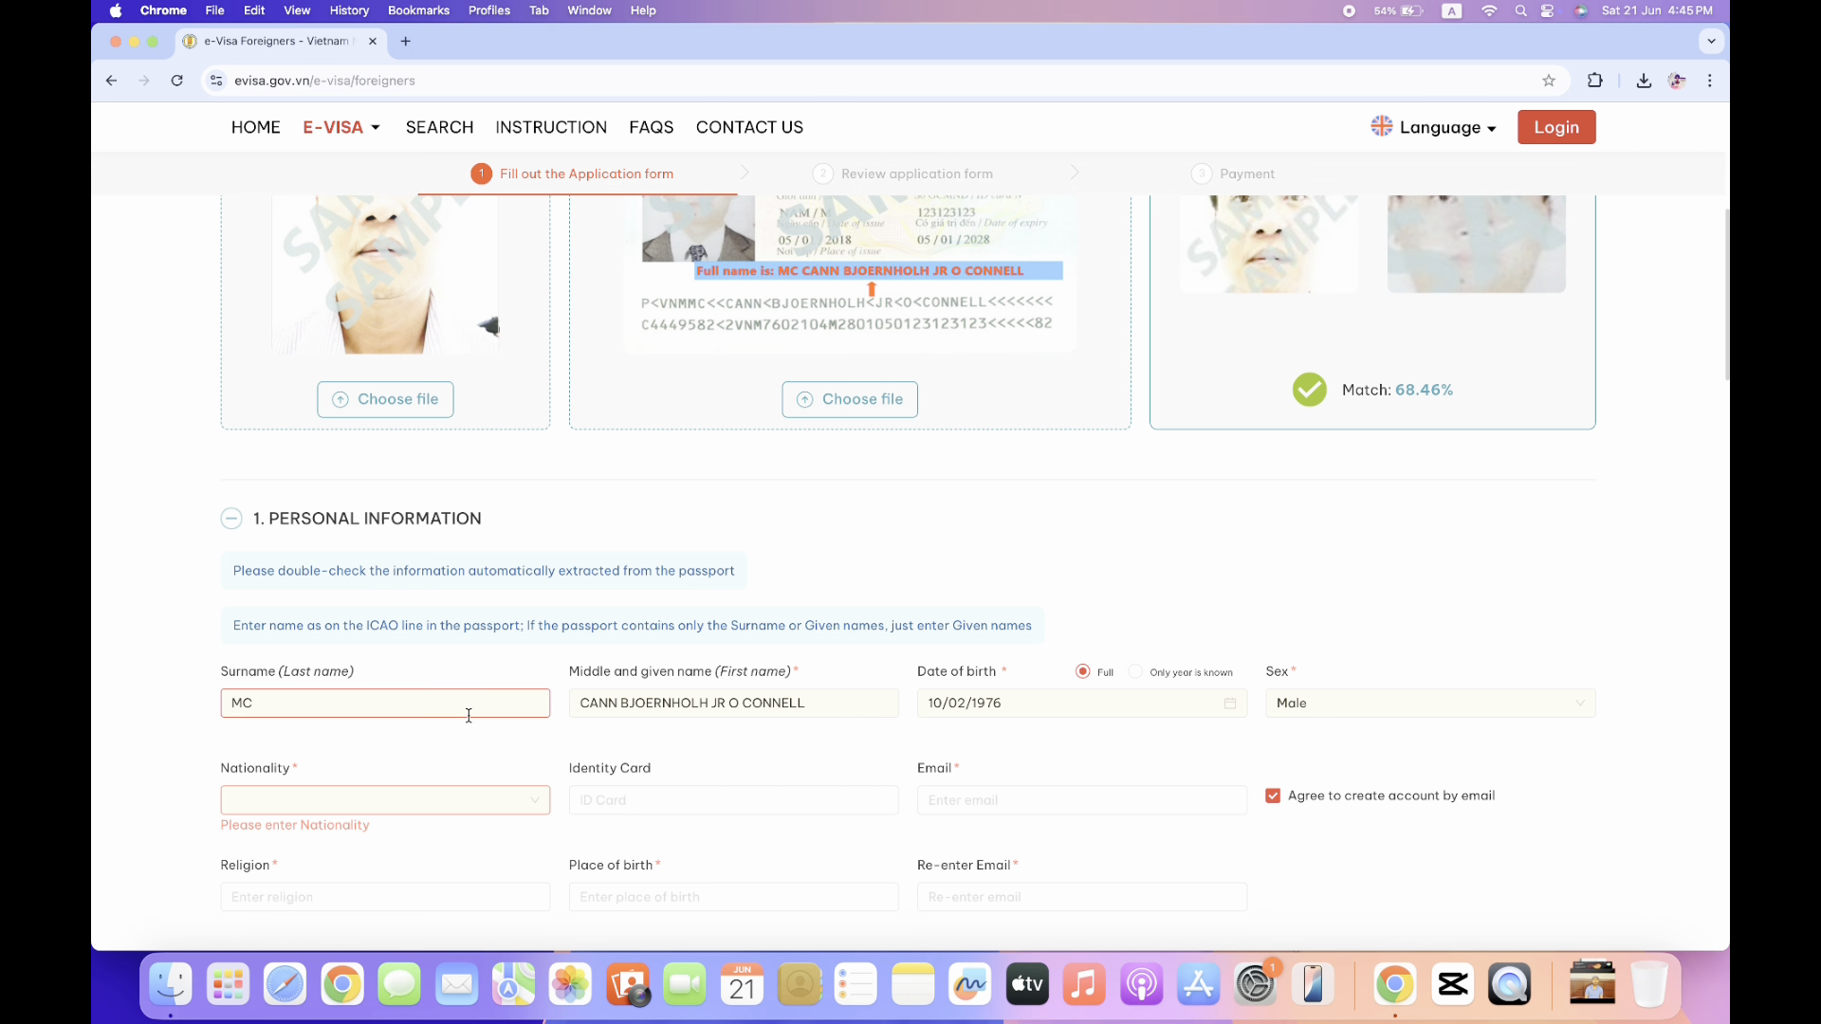
{"action": "scroll", "coordinate": [466, 802], "scroll_direction": "down", "scroll_amount": 3}
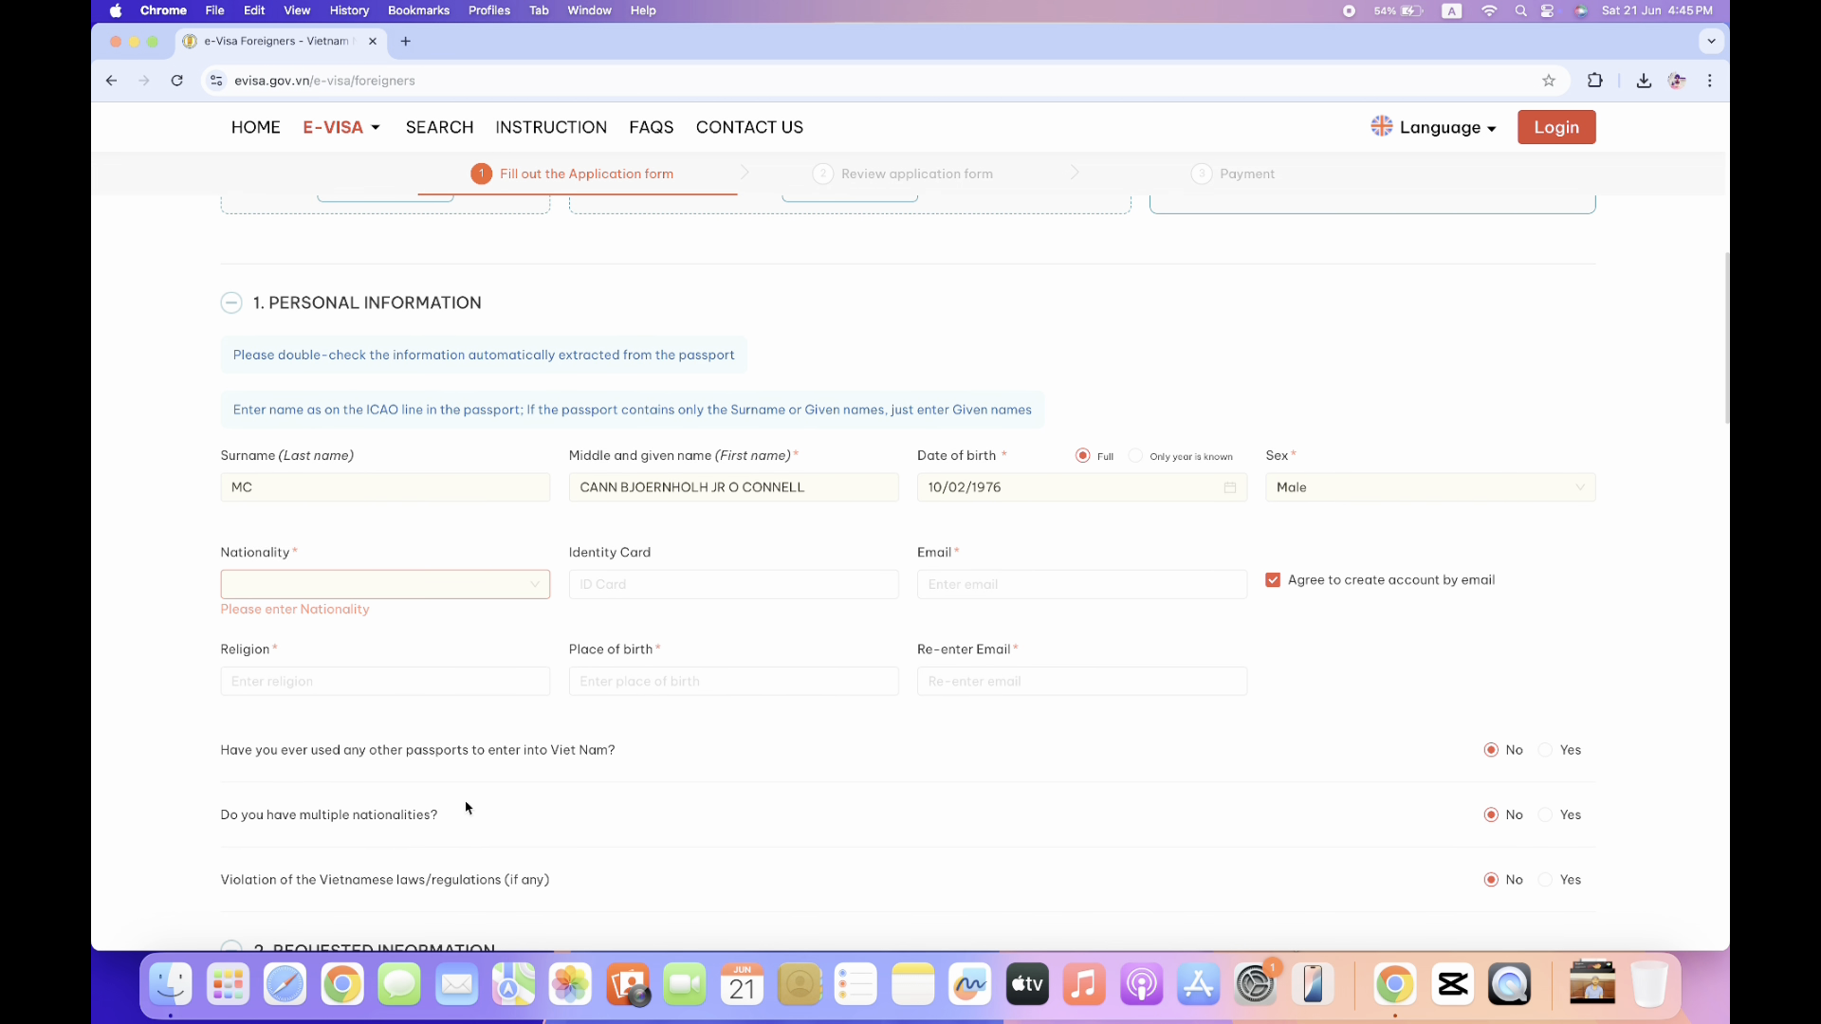
Change the nationality from India to Pakistan.
{"action": "left_click", "coordinate": [531, 589]}
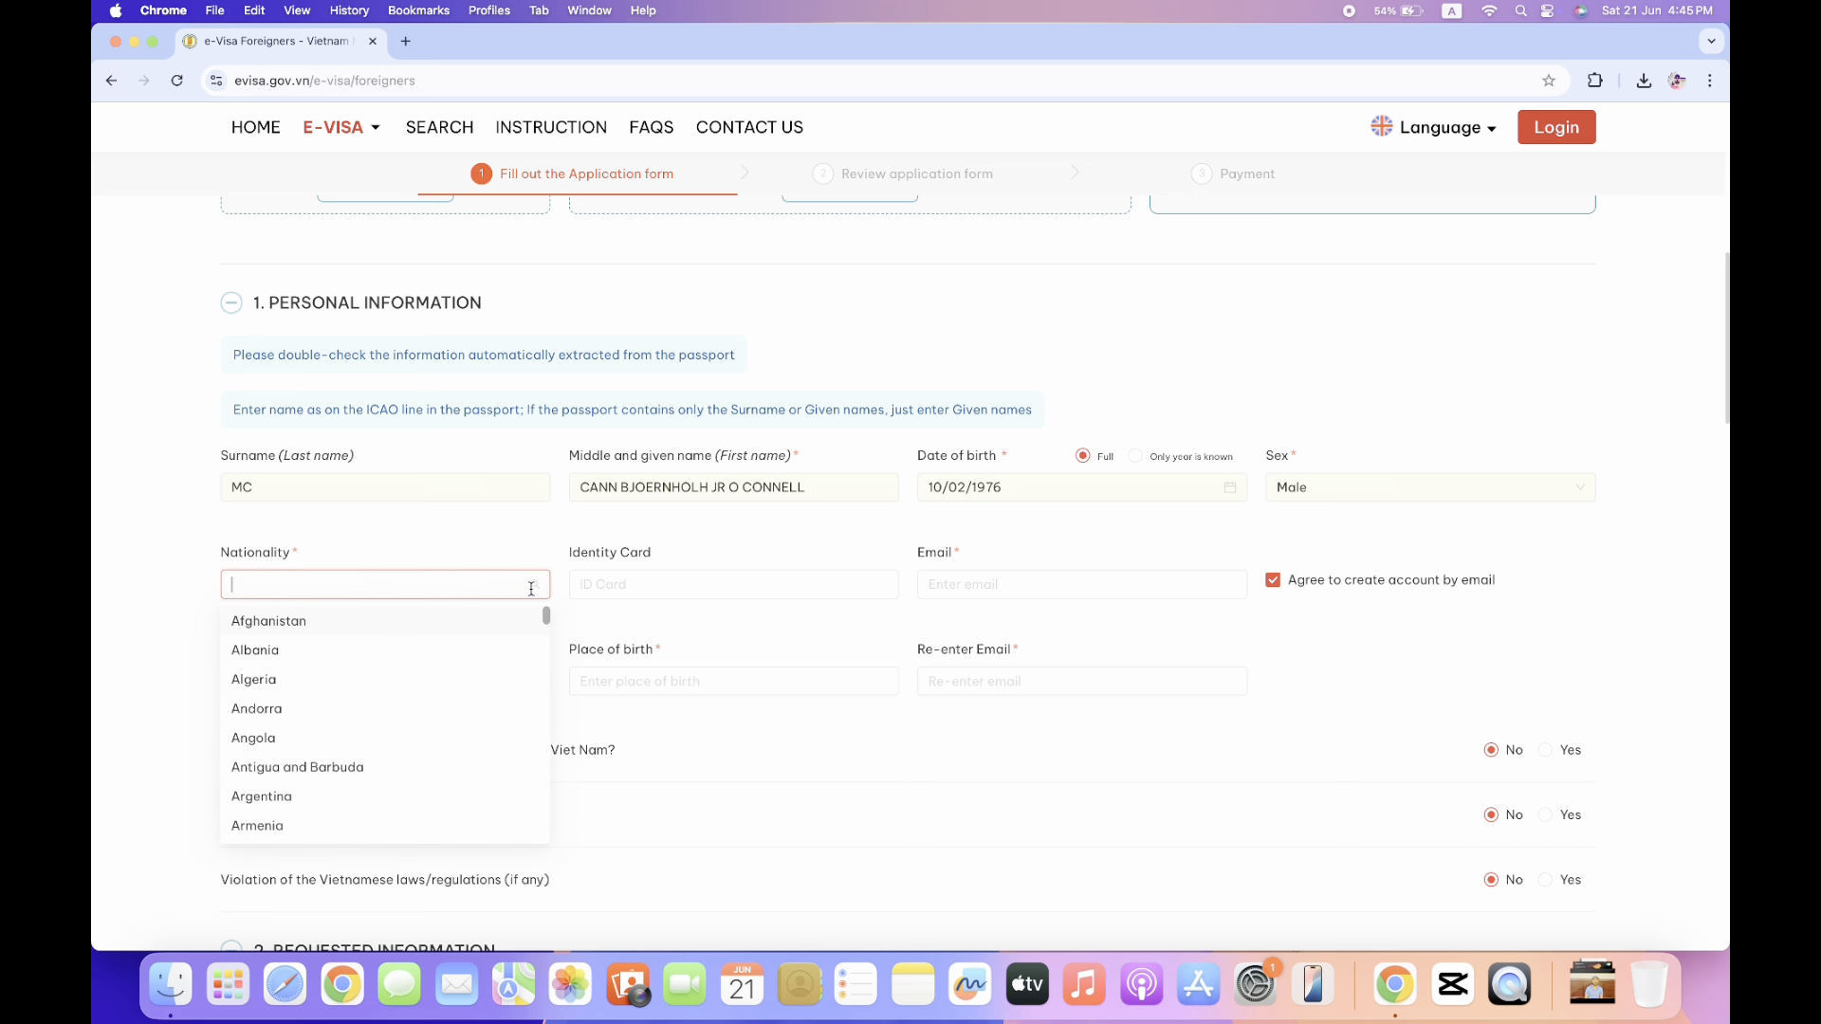
{"action": "type", "text": "India"}
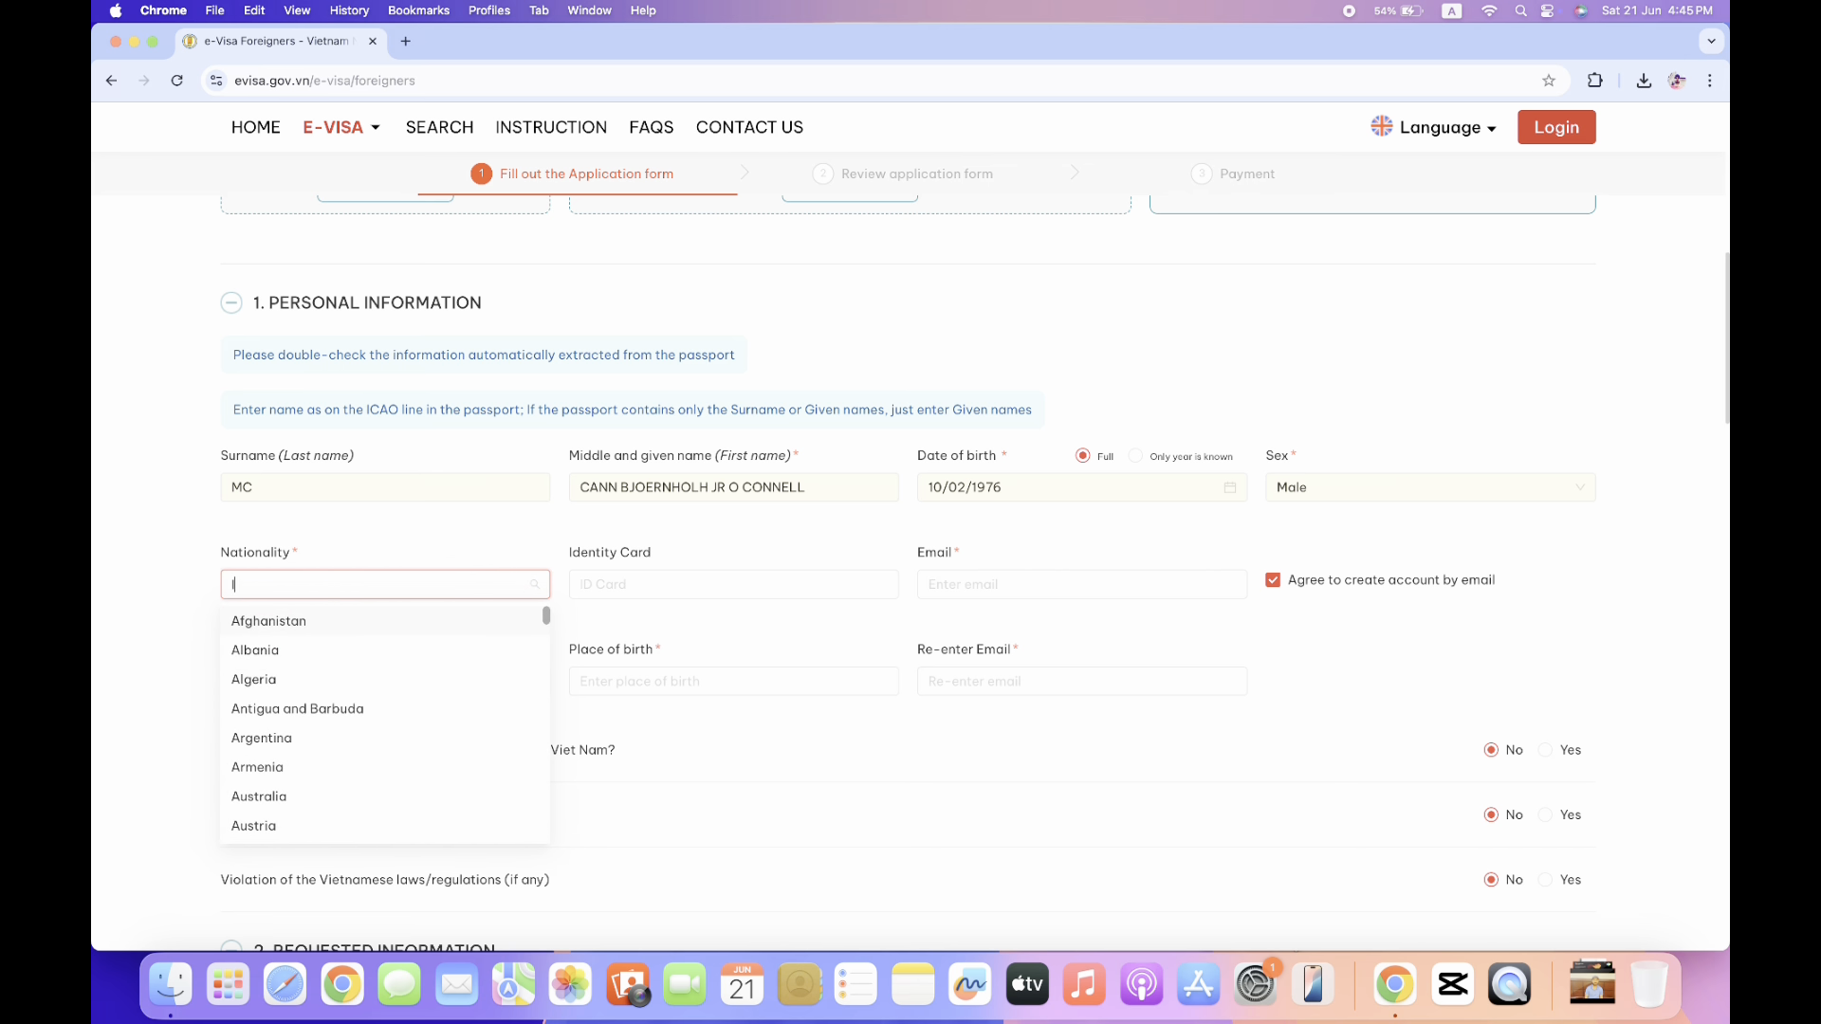
{"action": "key", "text": "BackSpace"}
{"action": "key", "text": "BackSpace"}
{"action": "key", "text": "BackSpace"}
{"action": "key", "text": "BackSpace"}
{"action": "key", "text": "BackSpace"}
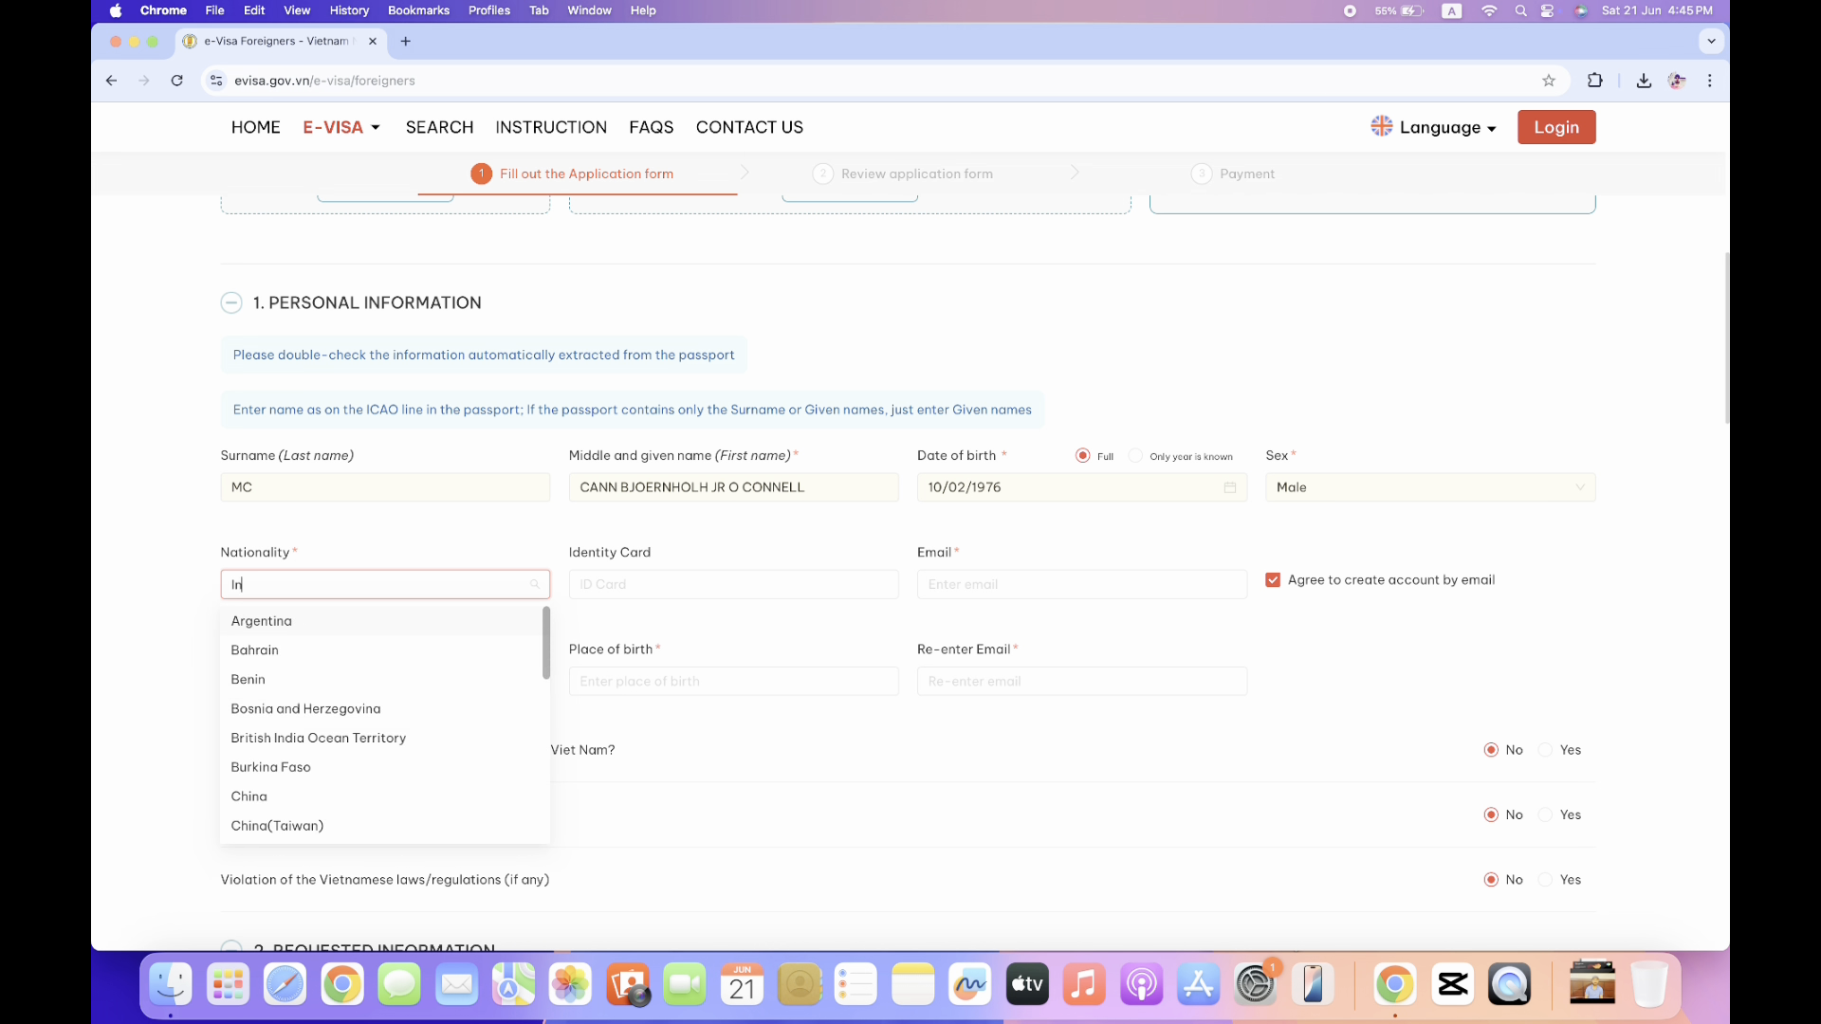
{"action": "type", "text": "Pakis"}
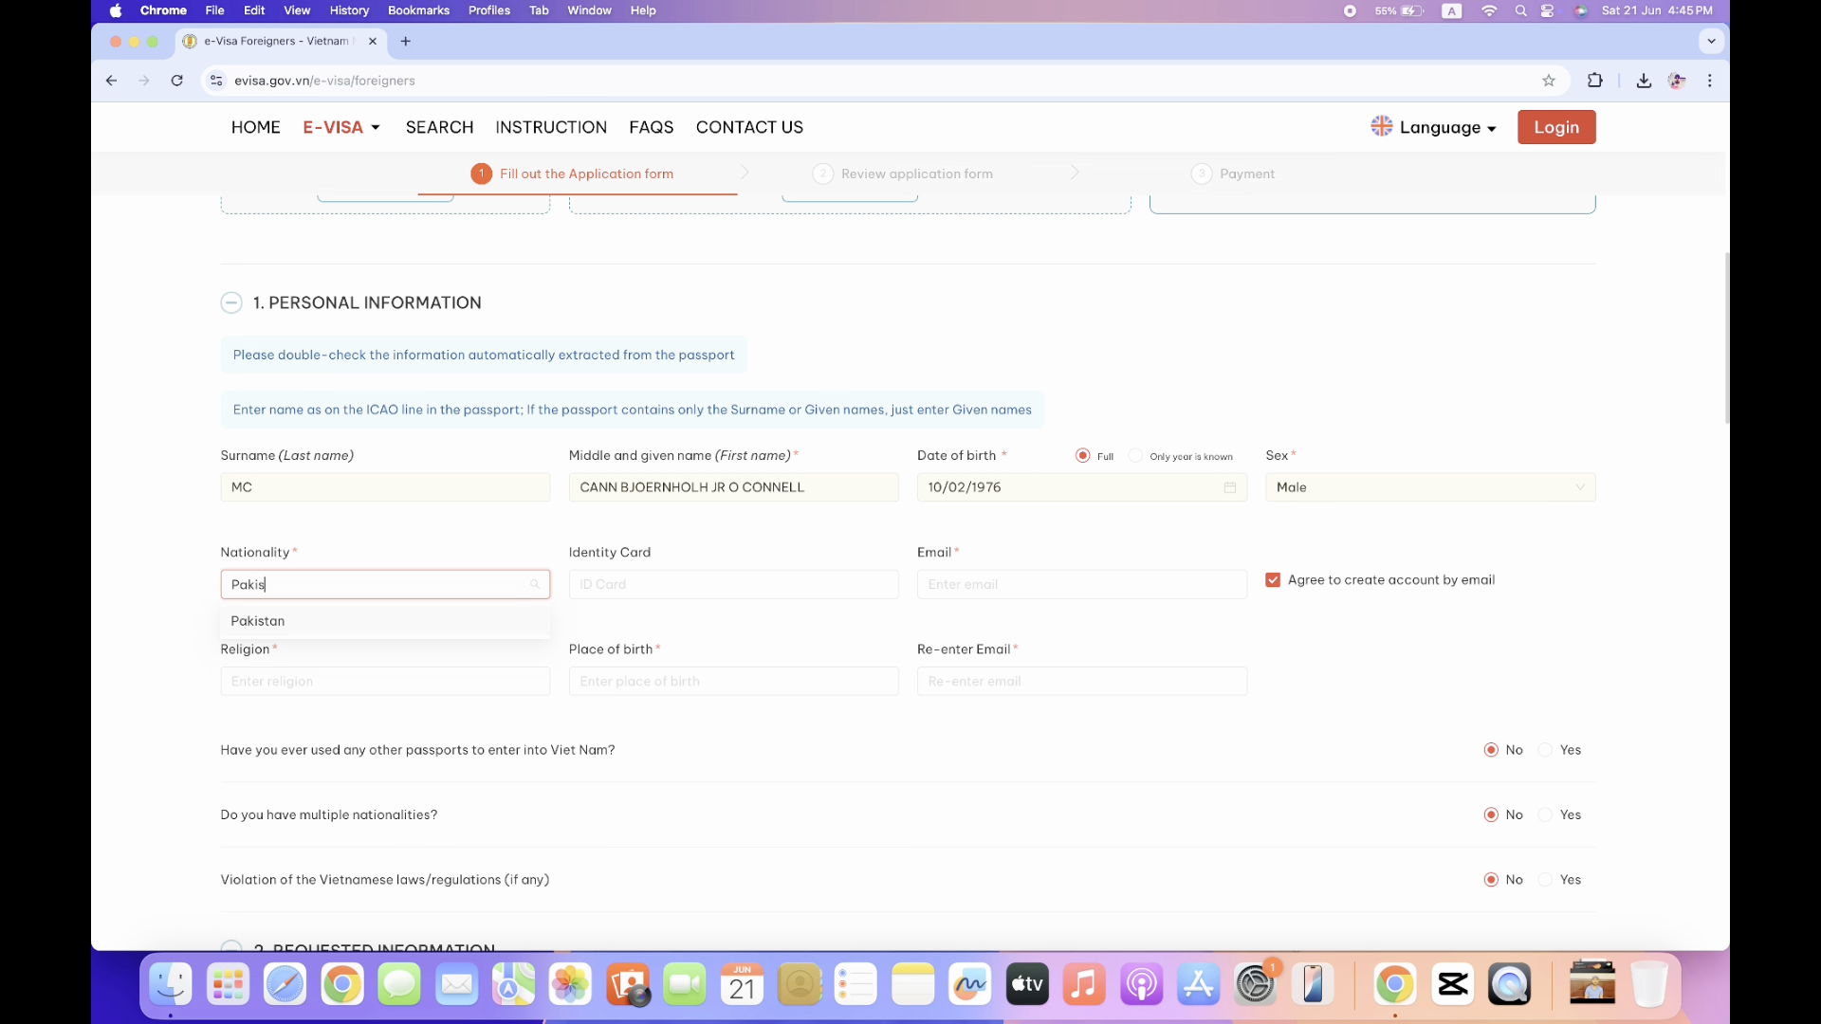
{"action": "left_click", "coordinate": [428, 622]}
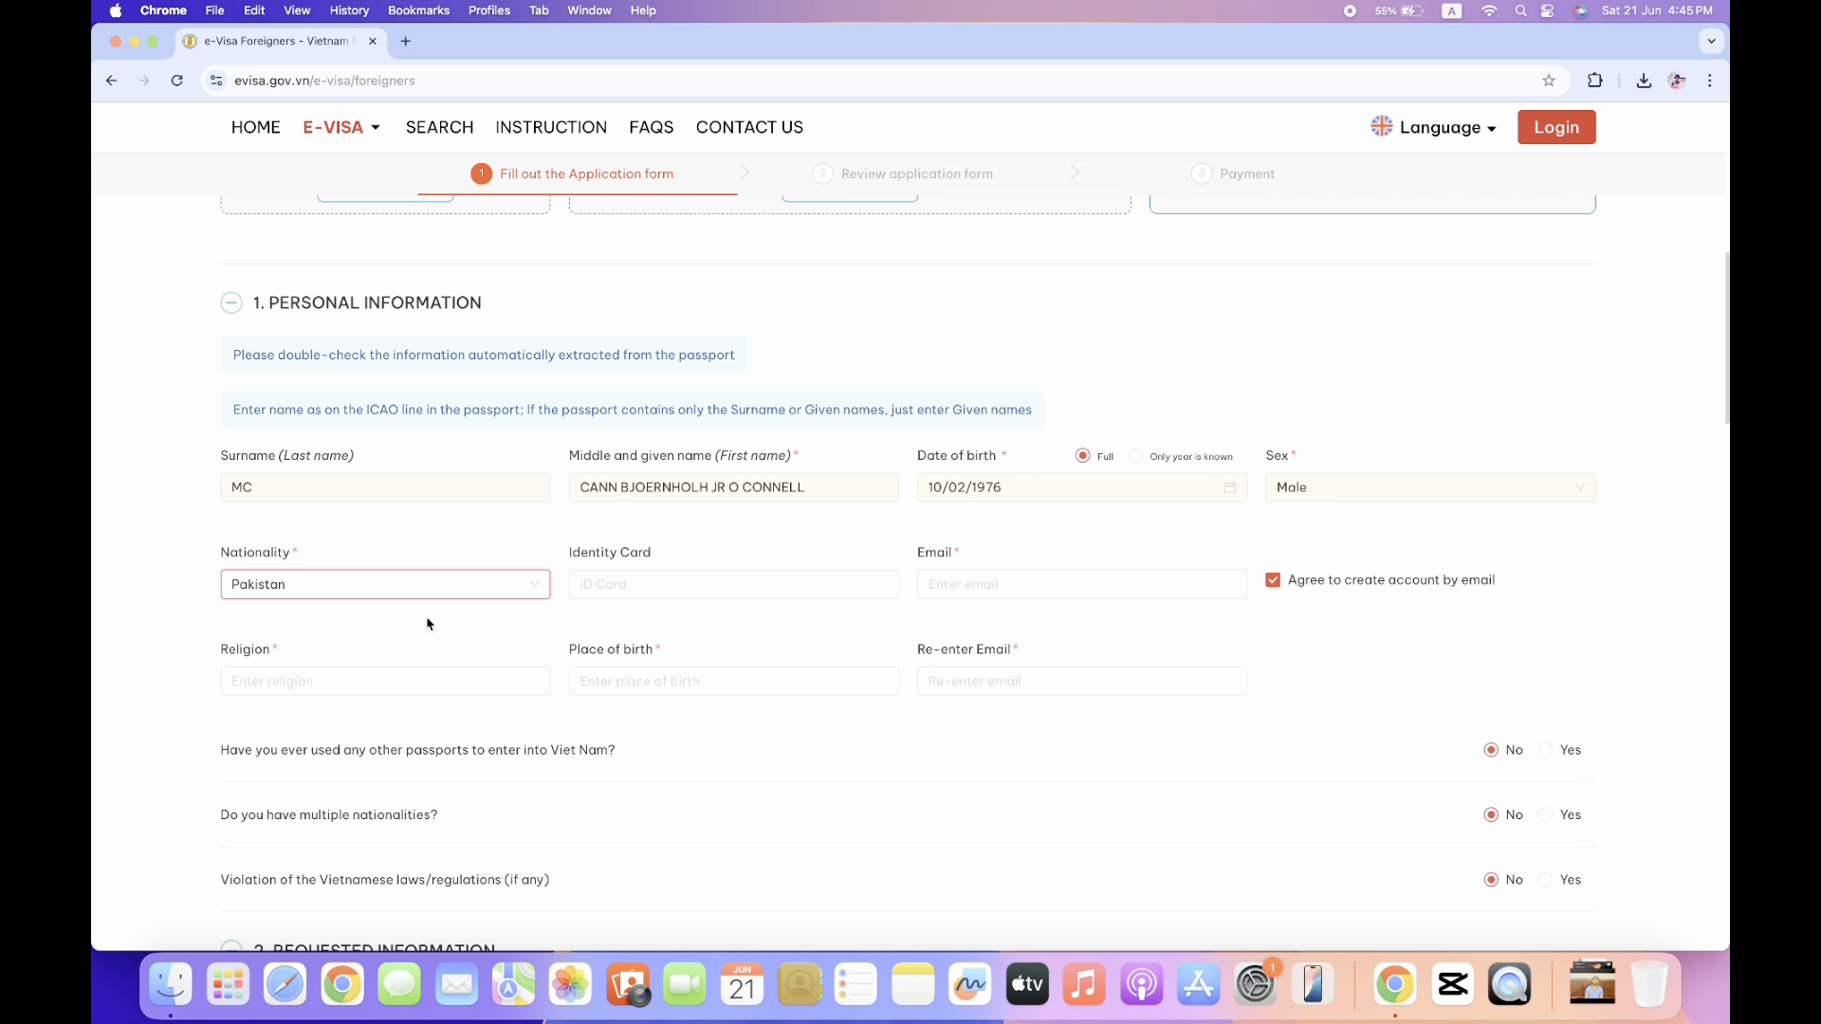
Enter the identity card number and fill the e-mail with the saved address.
{"action": "left_click", "coordinate": [750, 577]}
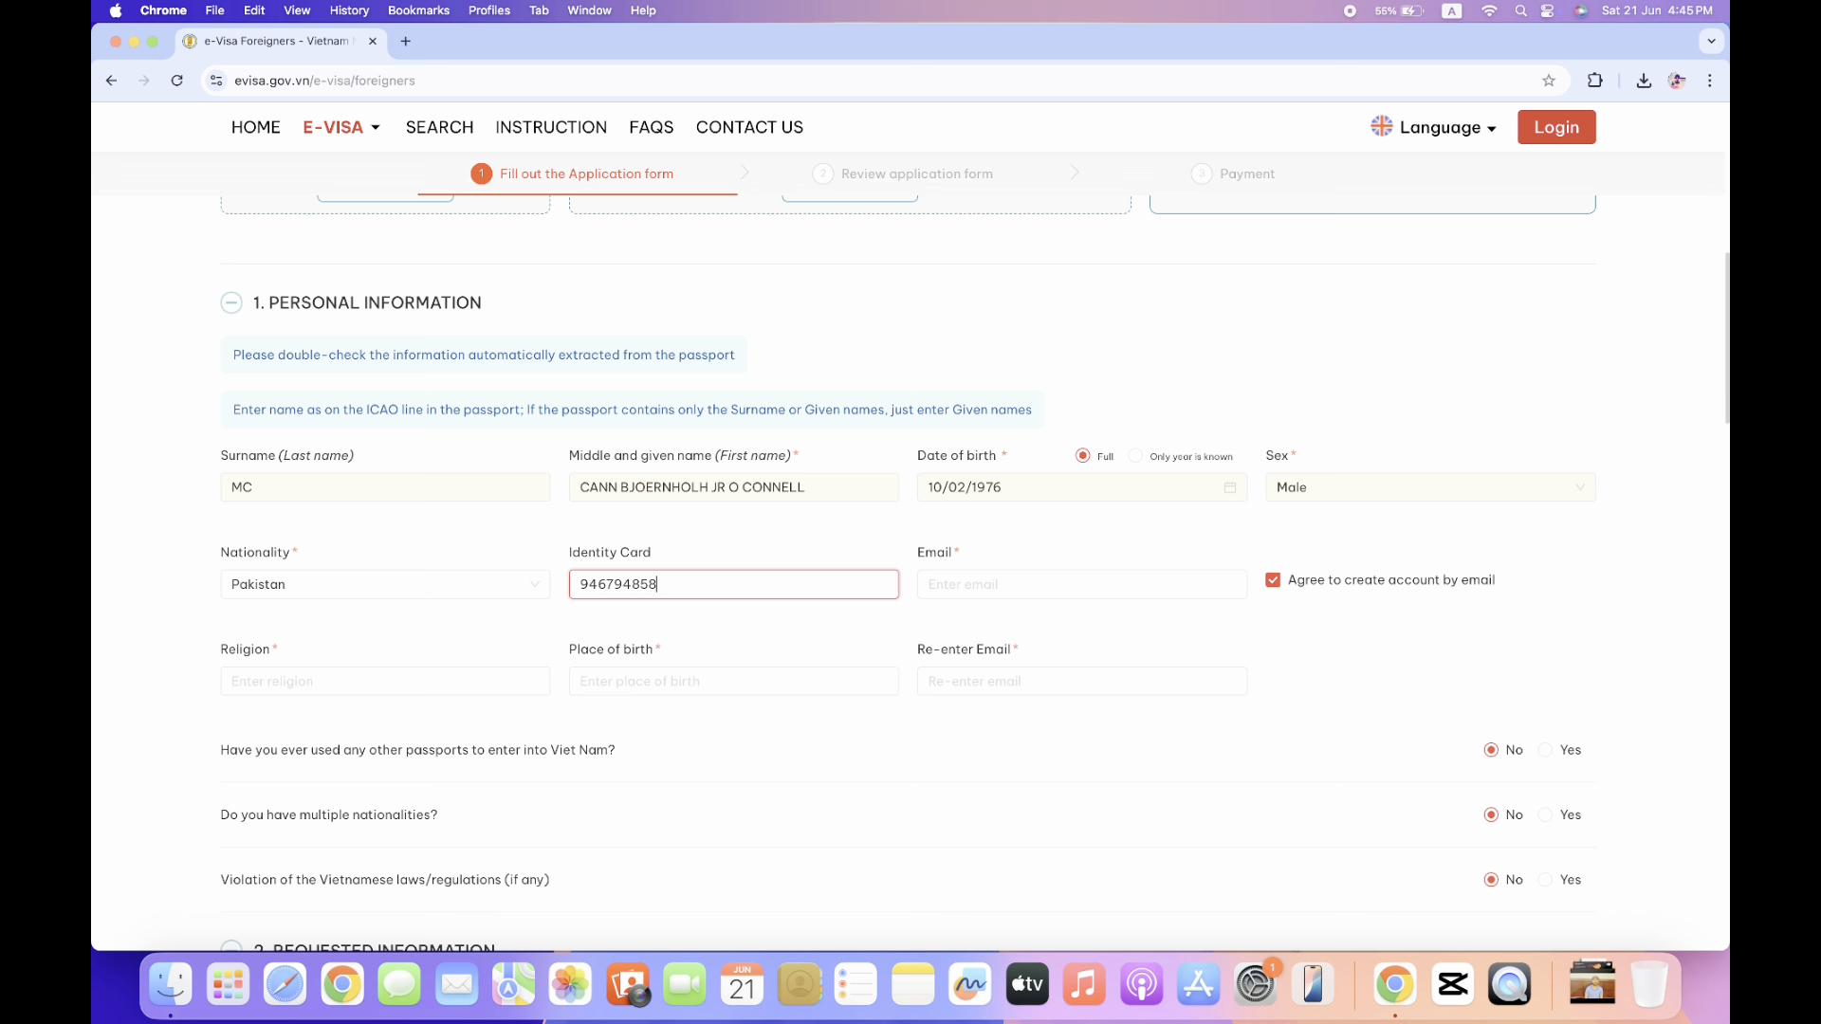
{"action": "left_click", "coordinate": [1100, 584]}
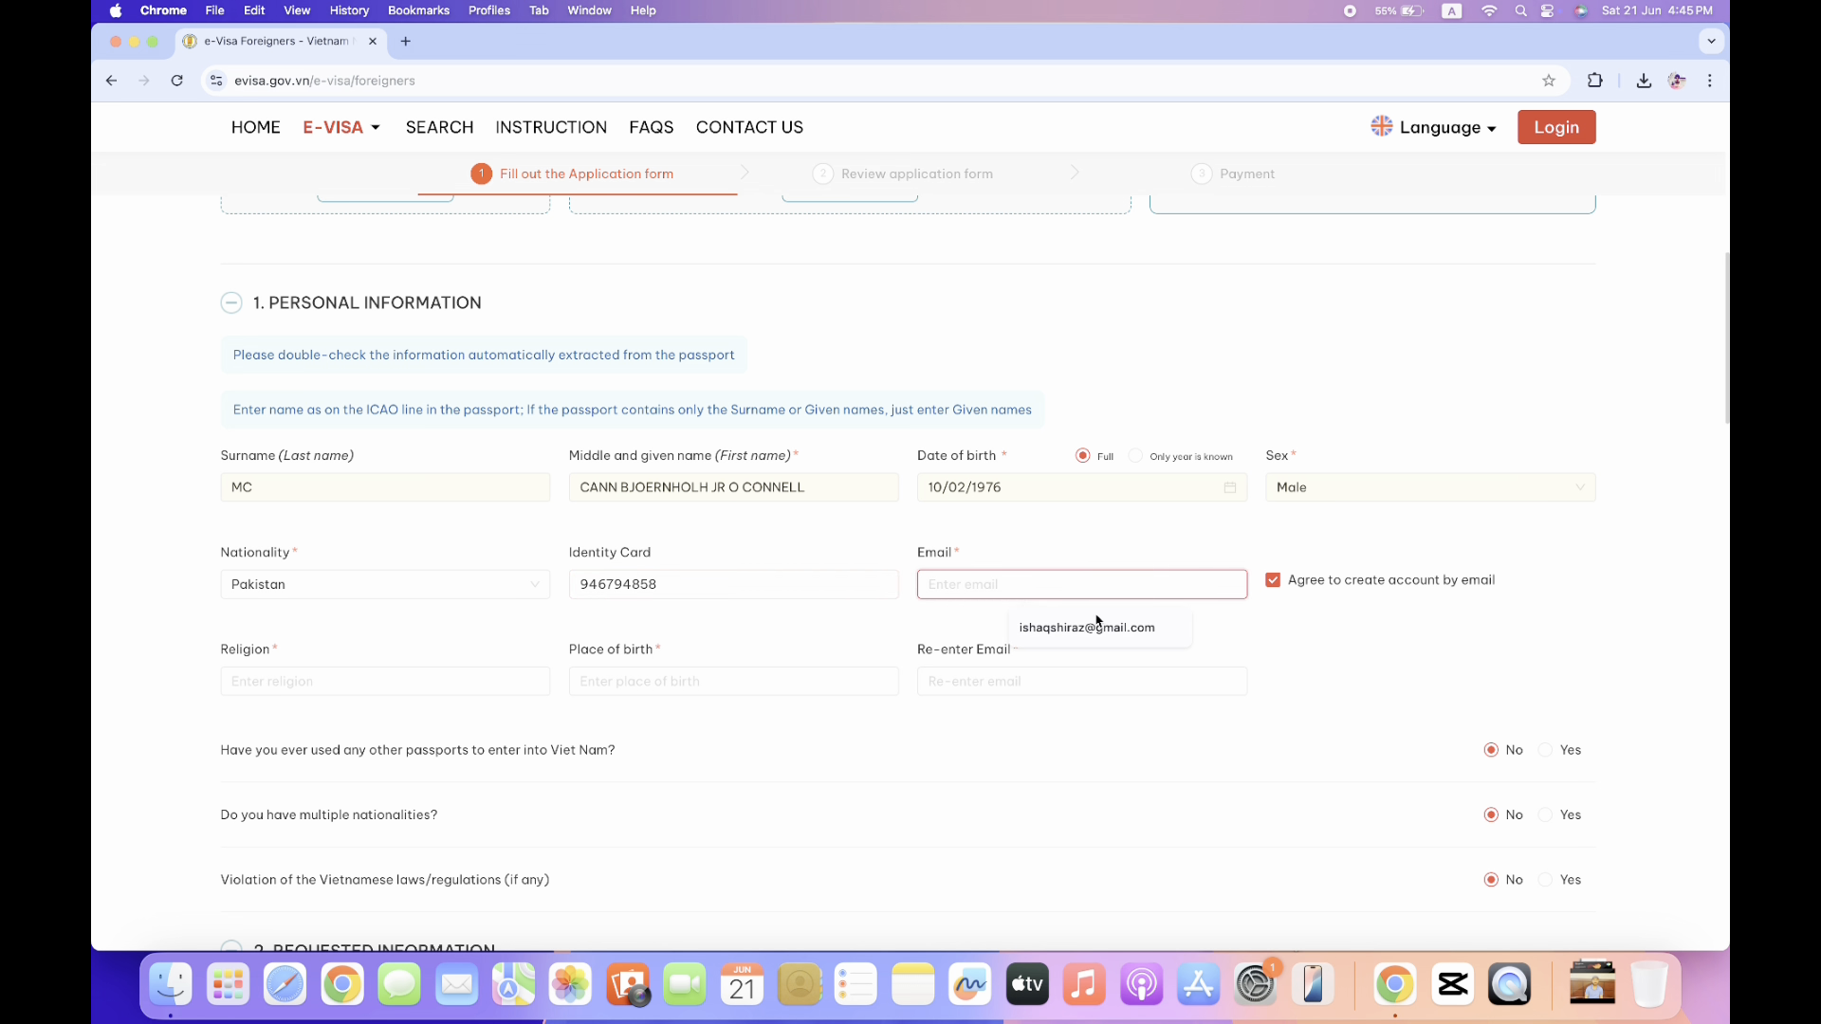
{"action": "left_click", "coordinate": [1097, 626]}
{"action": "scroll", "coordinate": [1091, 636], "scroll_direction": "down", "scroll_amount": 5}
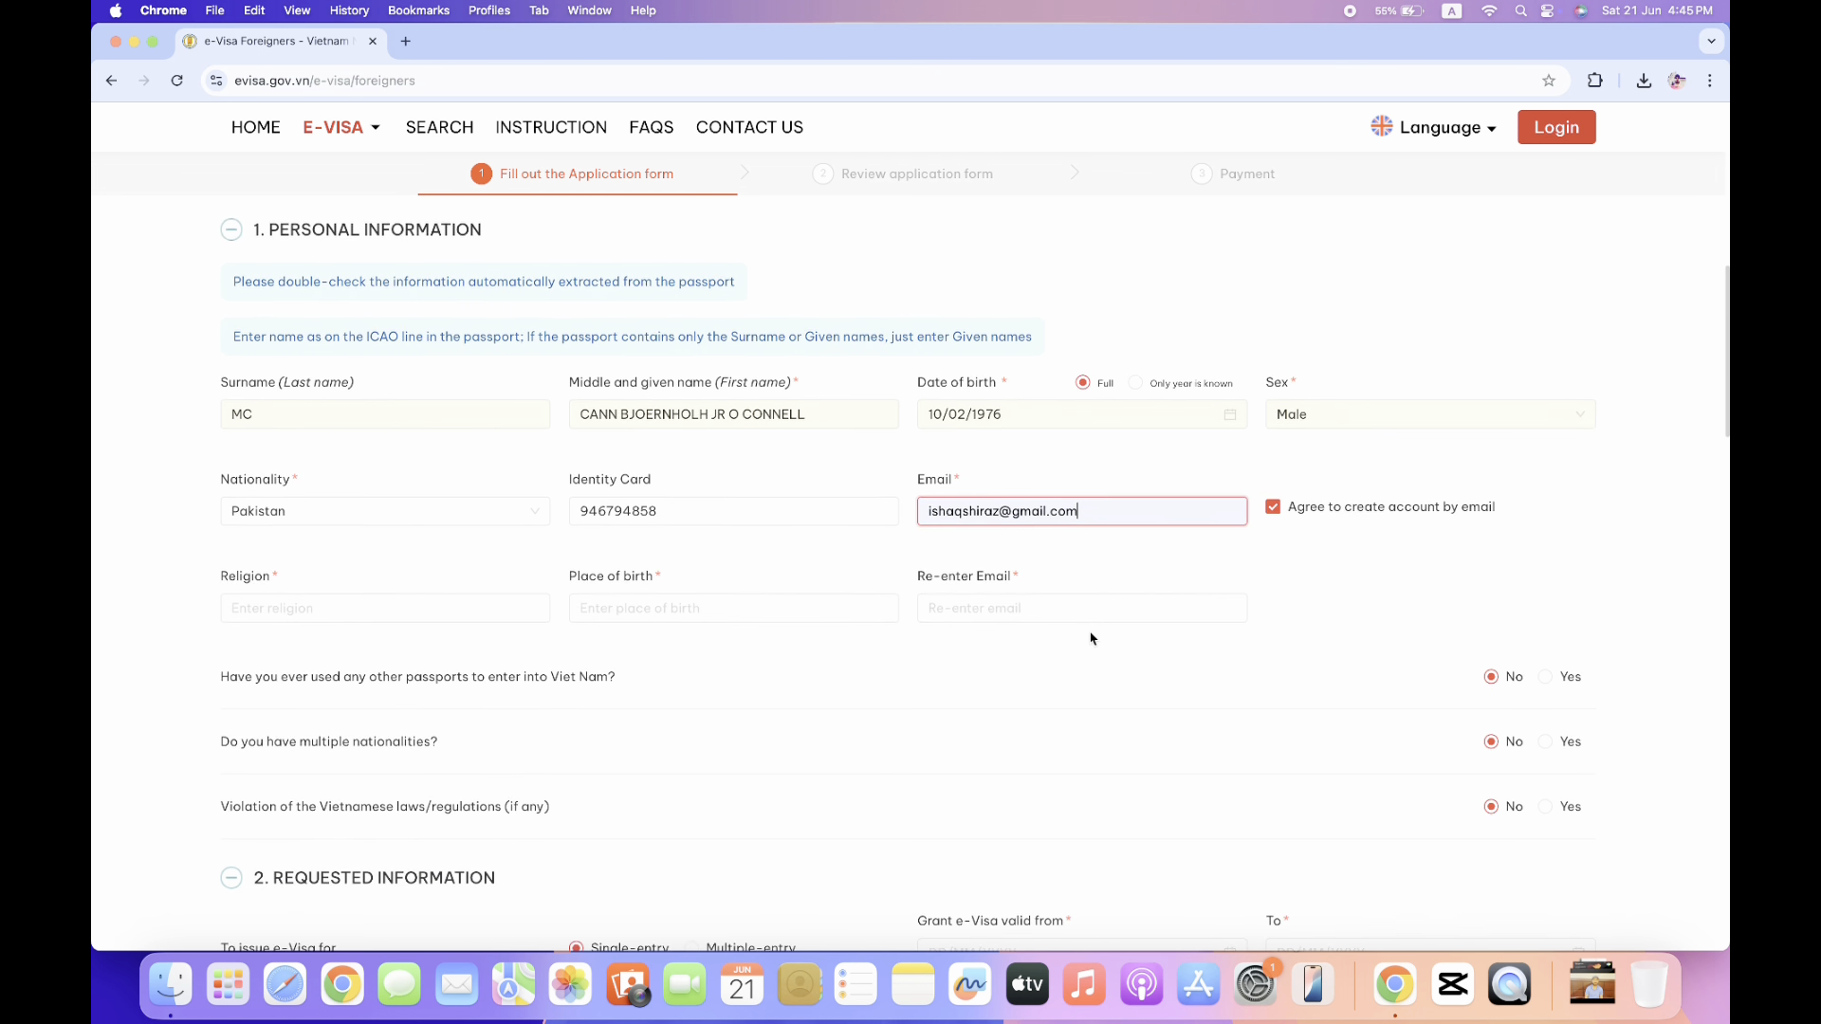
Set religion Islam and birthplace Pakistan, confirm the e-mail, and dismiss the registration notice.
{"action": "left_click", "coordinate": [453, 468]}
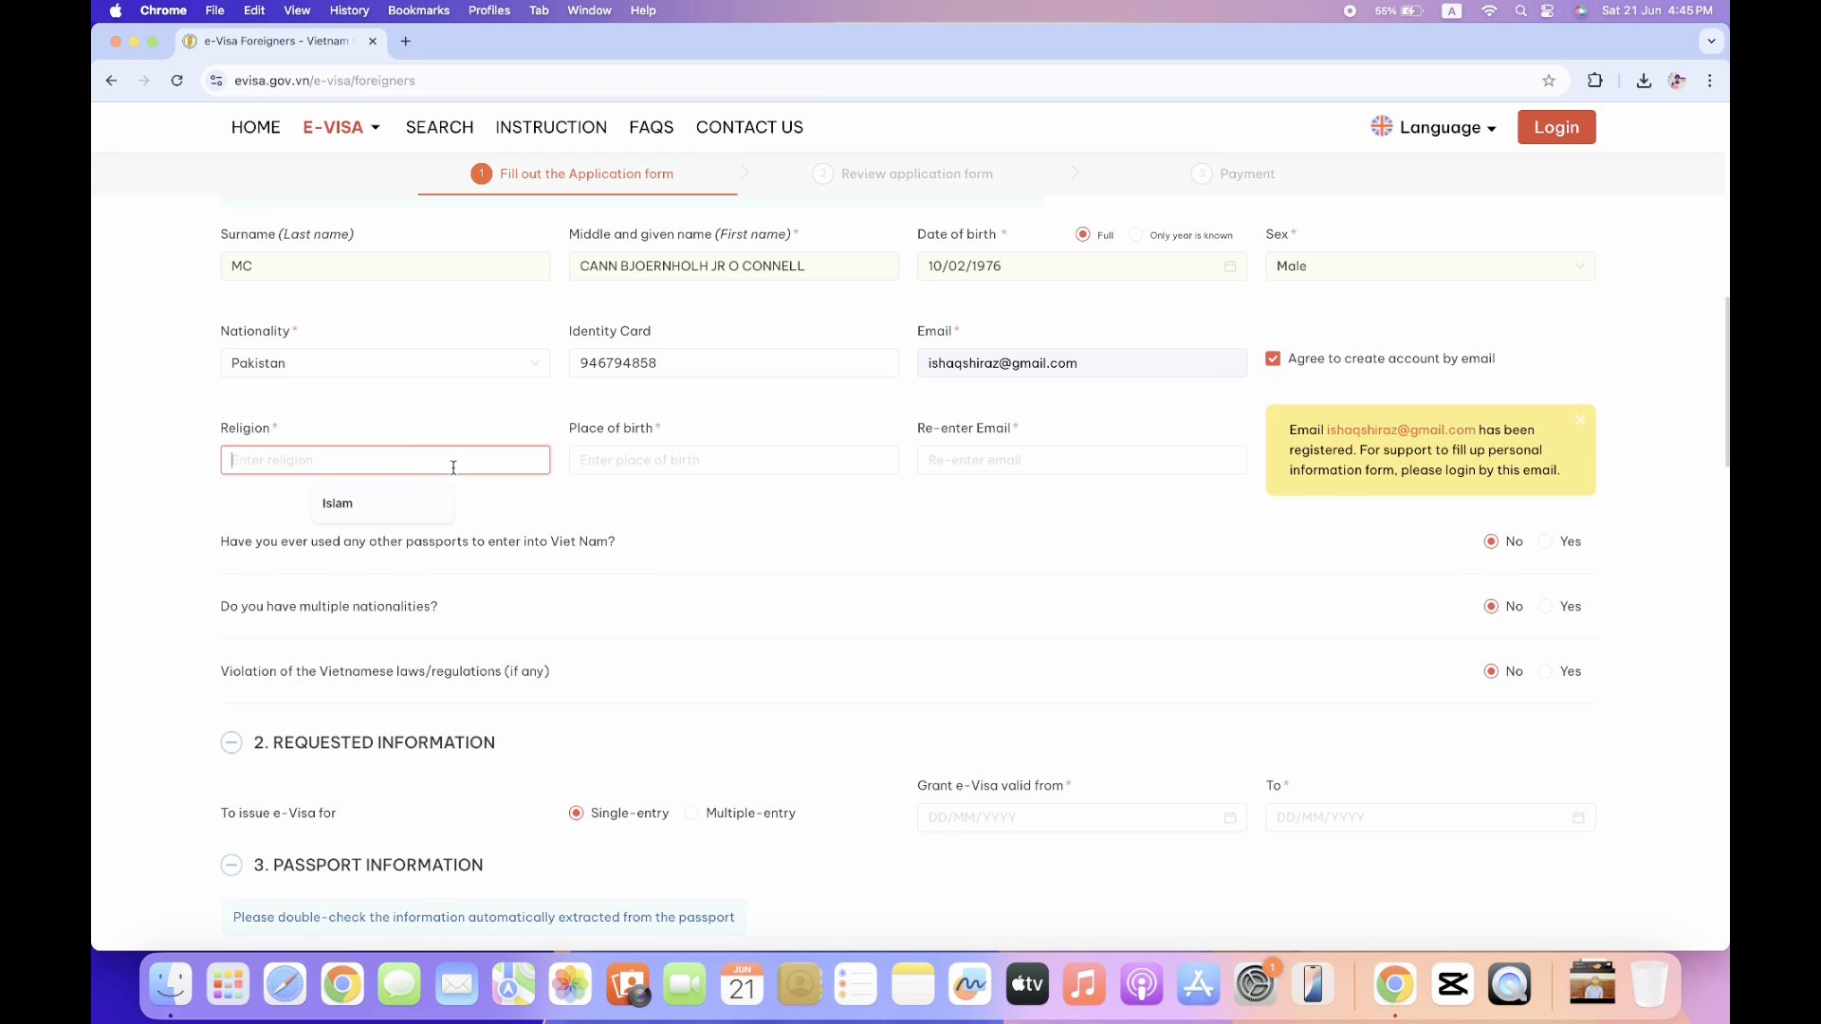
{"action": "left_click", "coordinate": [417, 503]}
{"action": "left_click", "coordinate": [664, 454]}
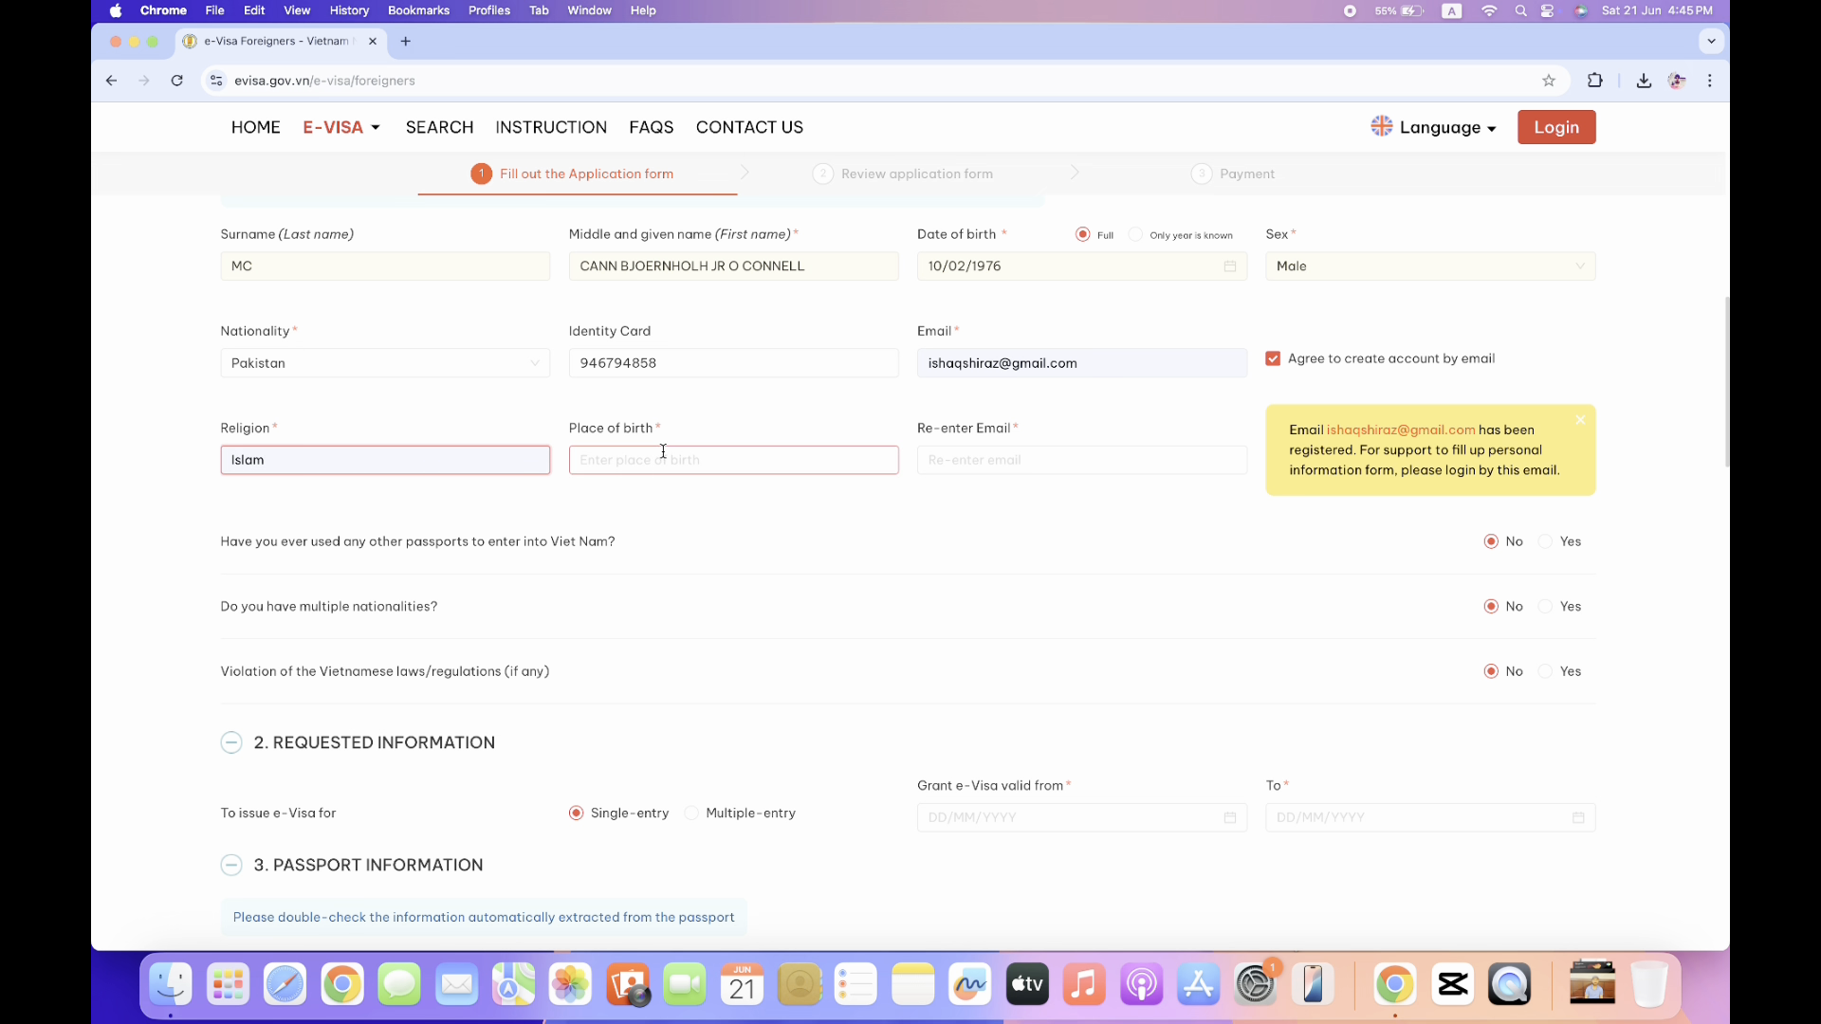
{"action": "left_click", "coordinate": [699, 504]}
{"action": "left_click", "coordinate": [1027, 462]}
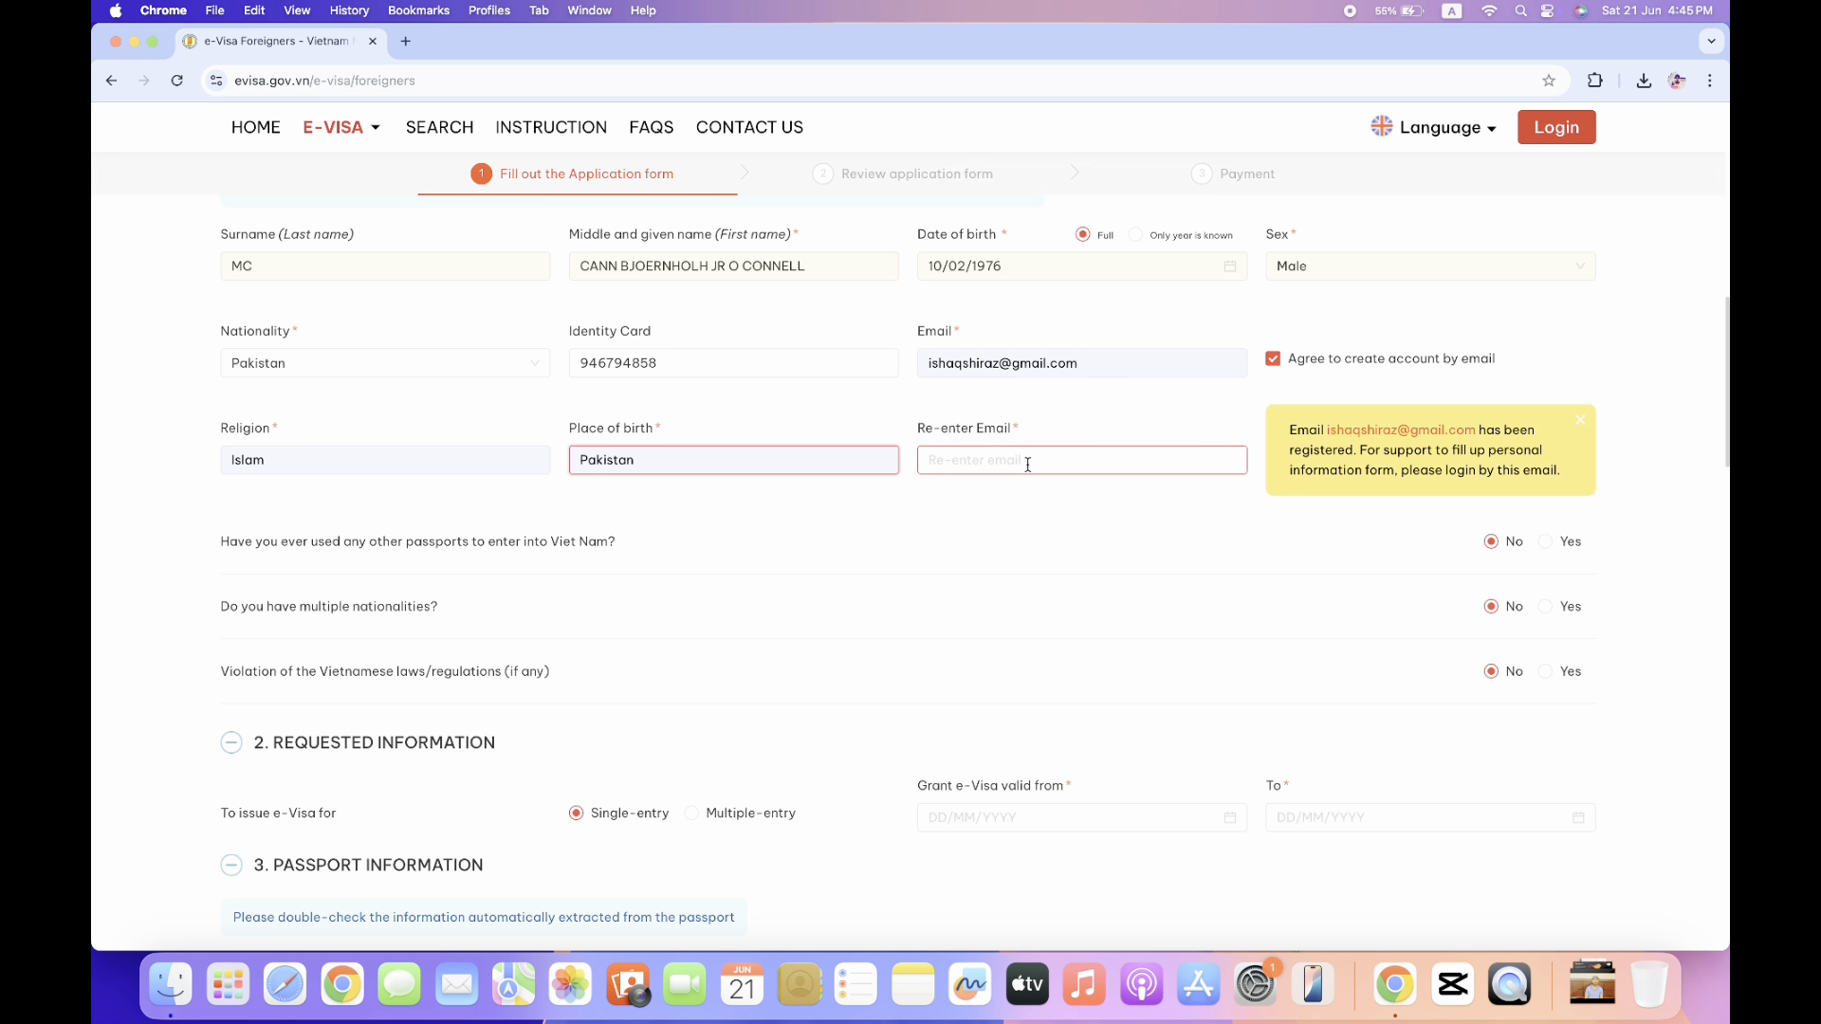
{"action": "left_click", "coordinate": [1054, 506]}
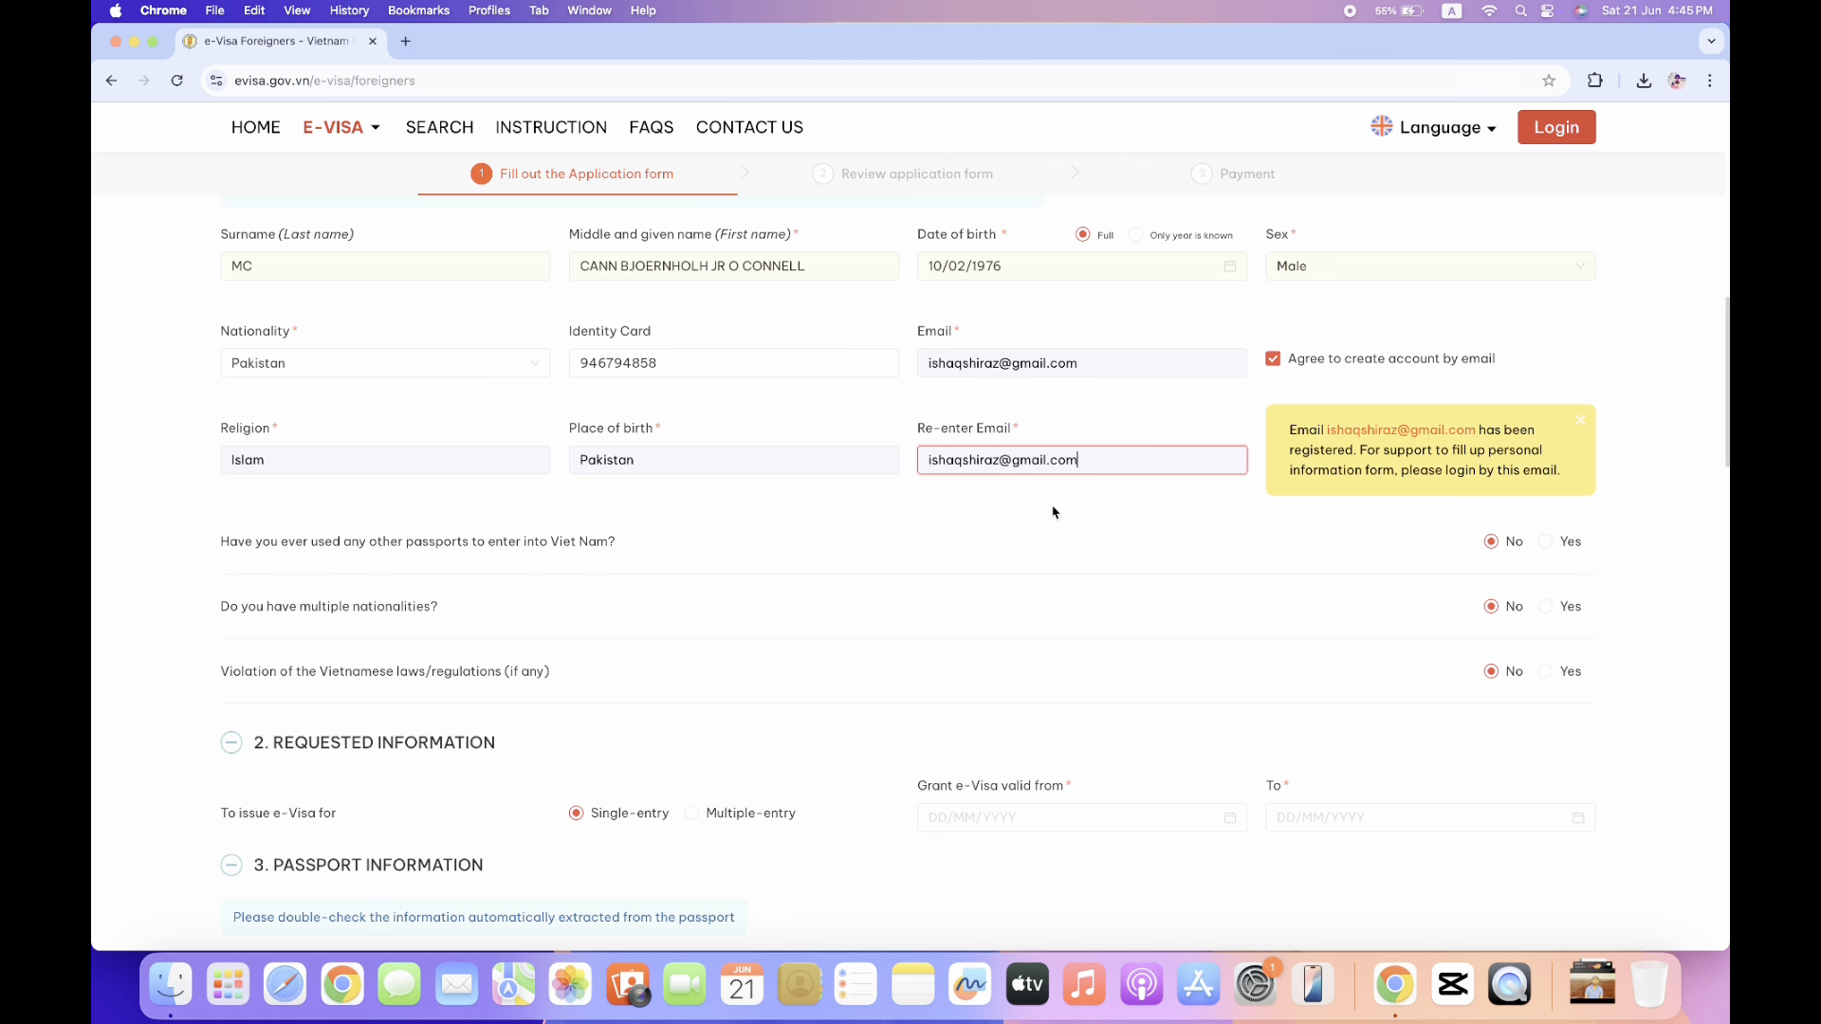
{"action": "left_click", "coordinate": [1578, 421]}
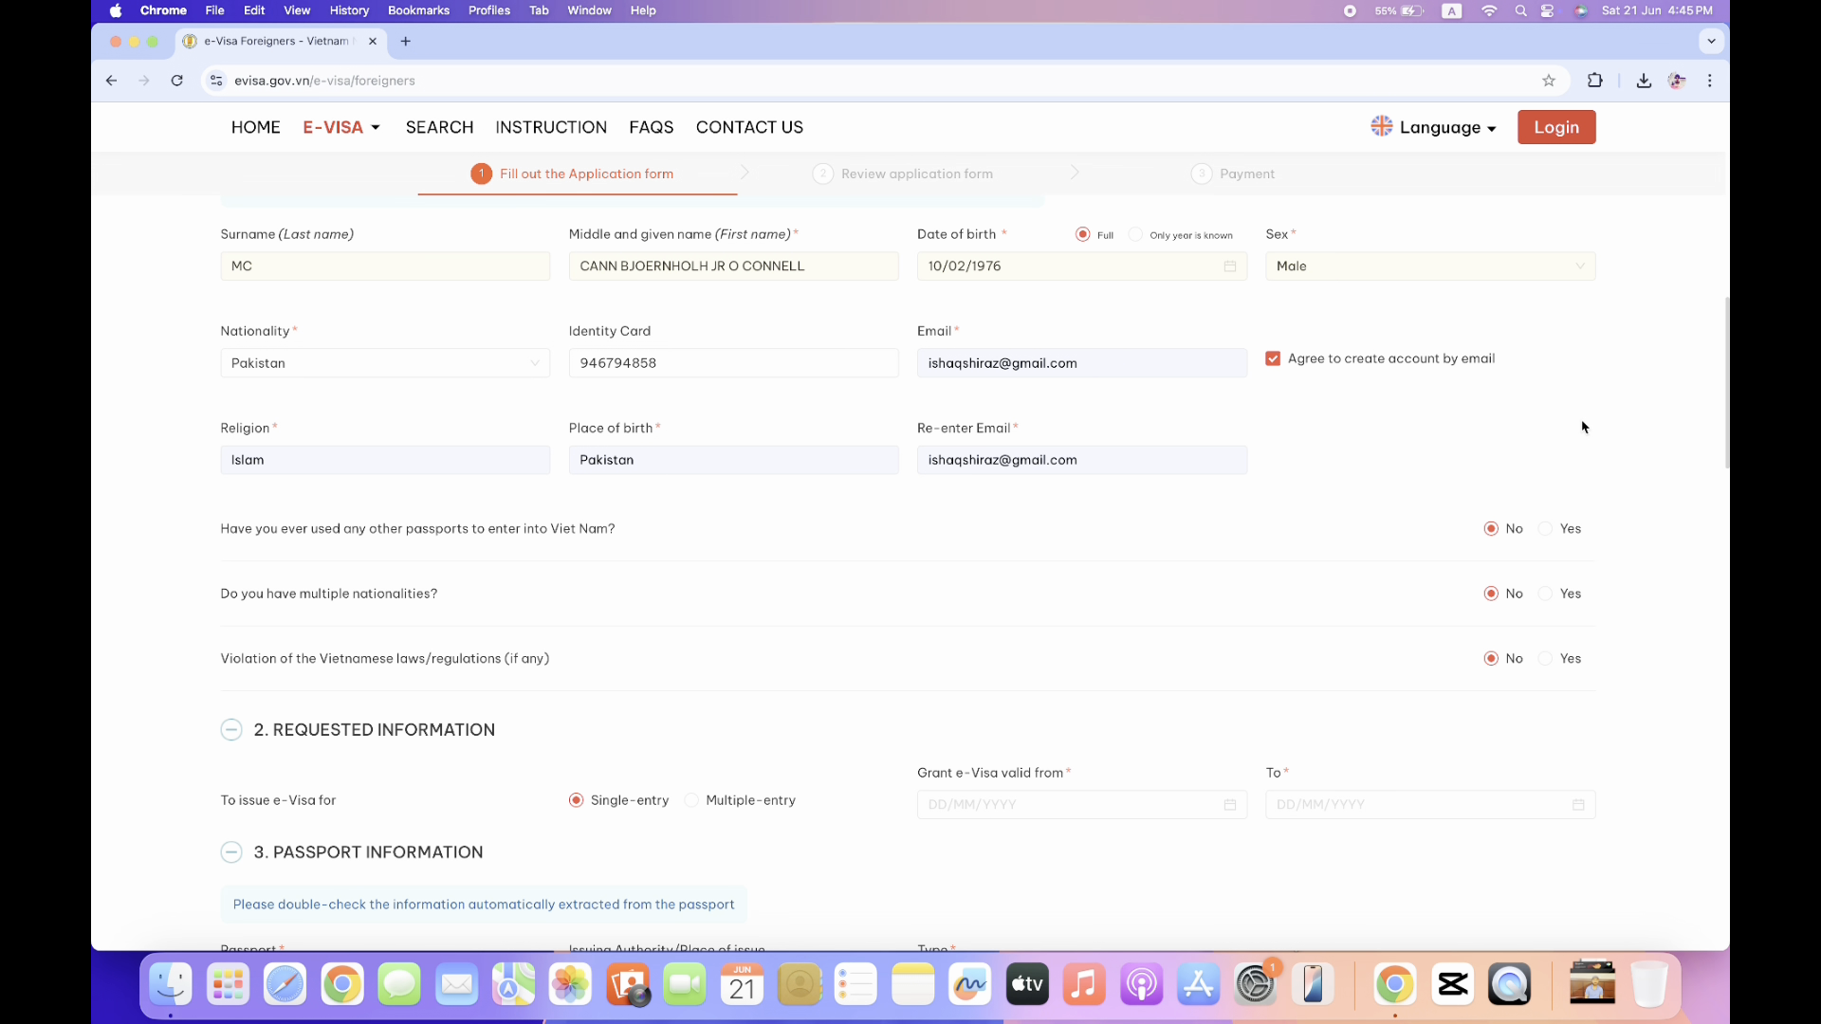
Keep the requested e-Visa type as Single-entry.
{"action": "scroll", "coordinate": [1583, 432], "scroll_direction": "down", "scroll_amount": 3}
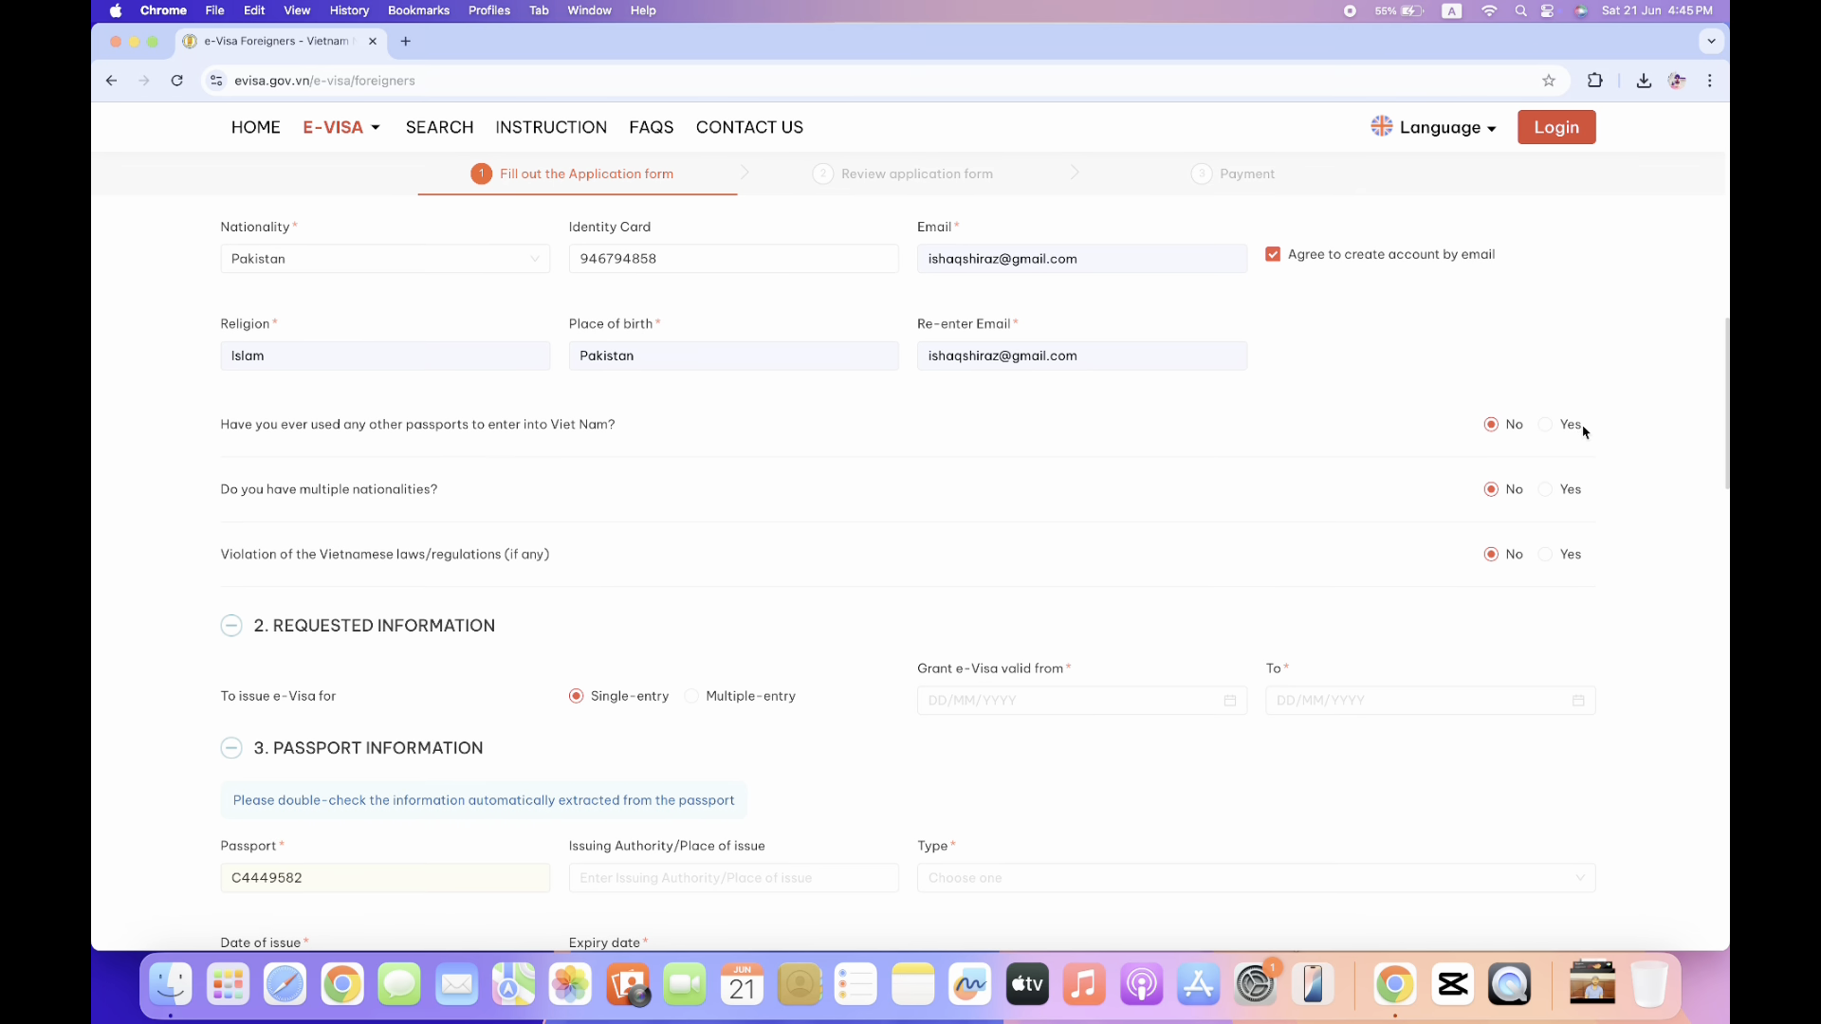
{"action": "scroll", "coordinate": [1583, 432], "scroll_direction": "down", "scroll_amount": 1}
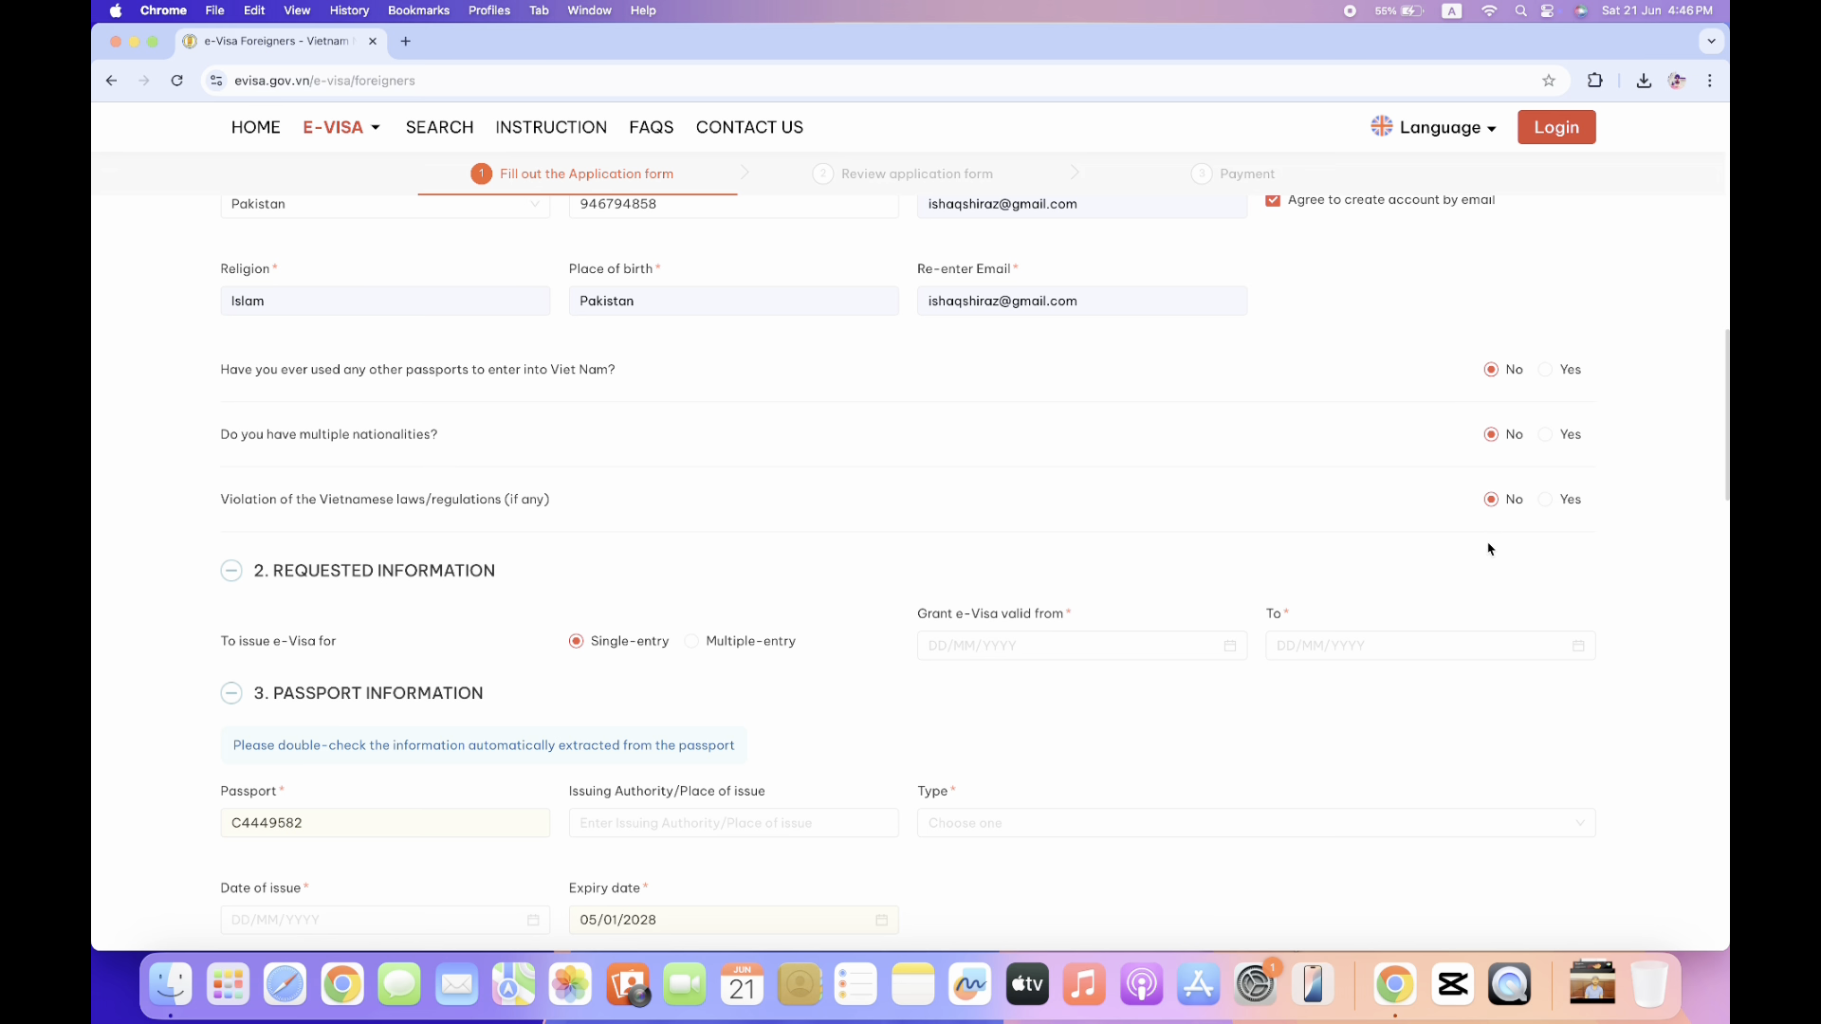
{"action": "scroll", "coordinate": [1489, 549], "scroll_direction": "up", "scroll_amount": 1}
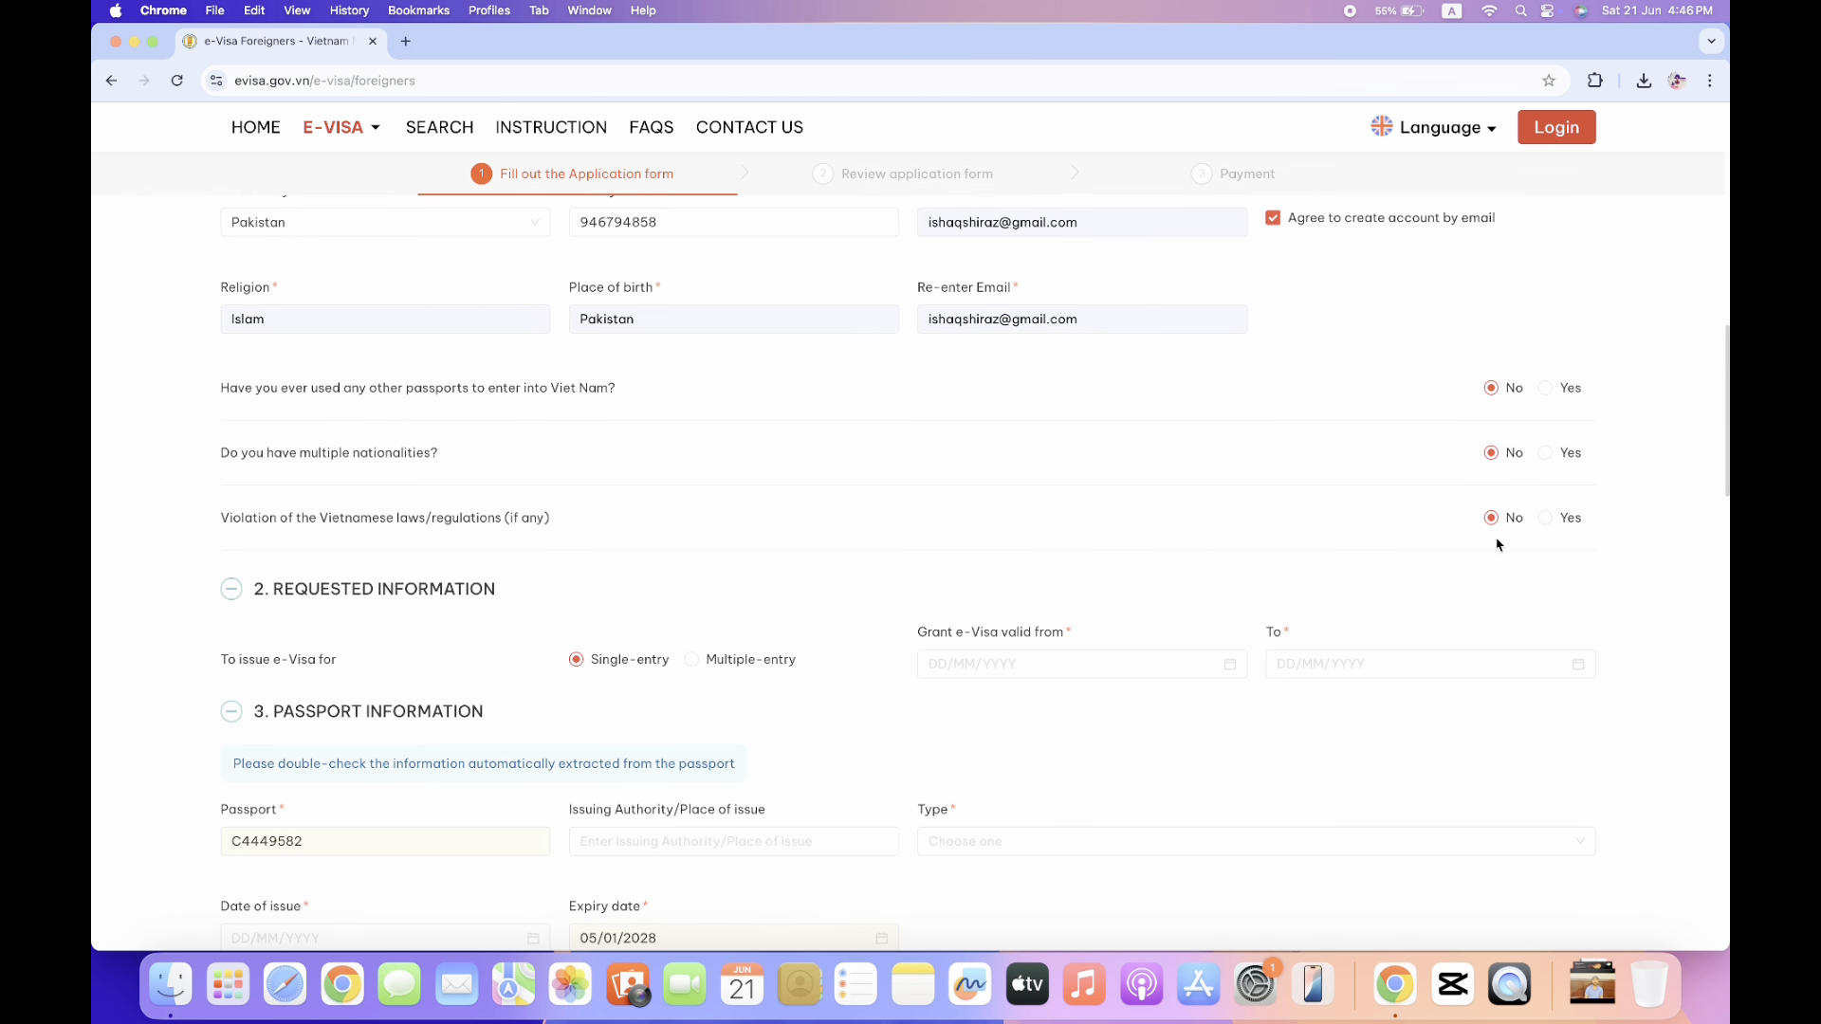
{"action": "scroll", "coordinate": [1495, 543], "scroll_direction": "down", "scroll_amount": 10}
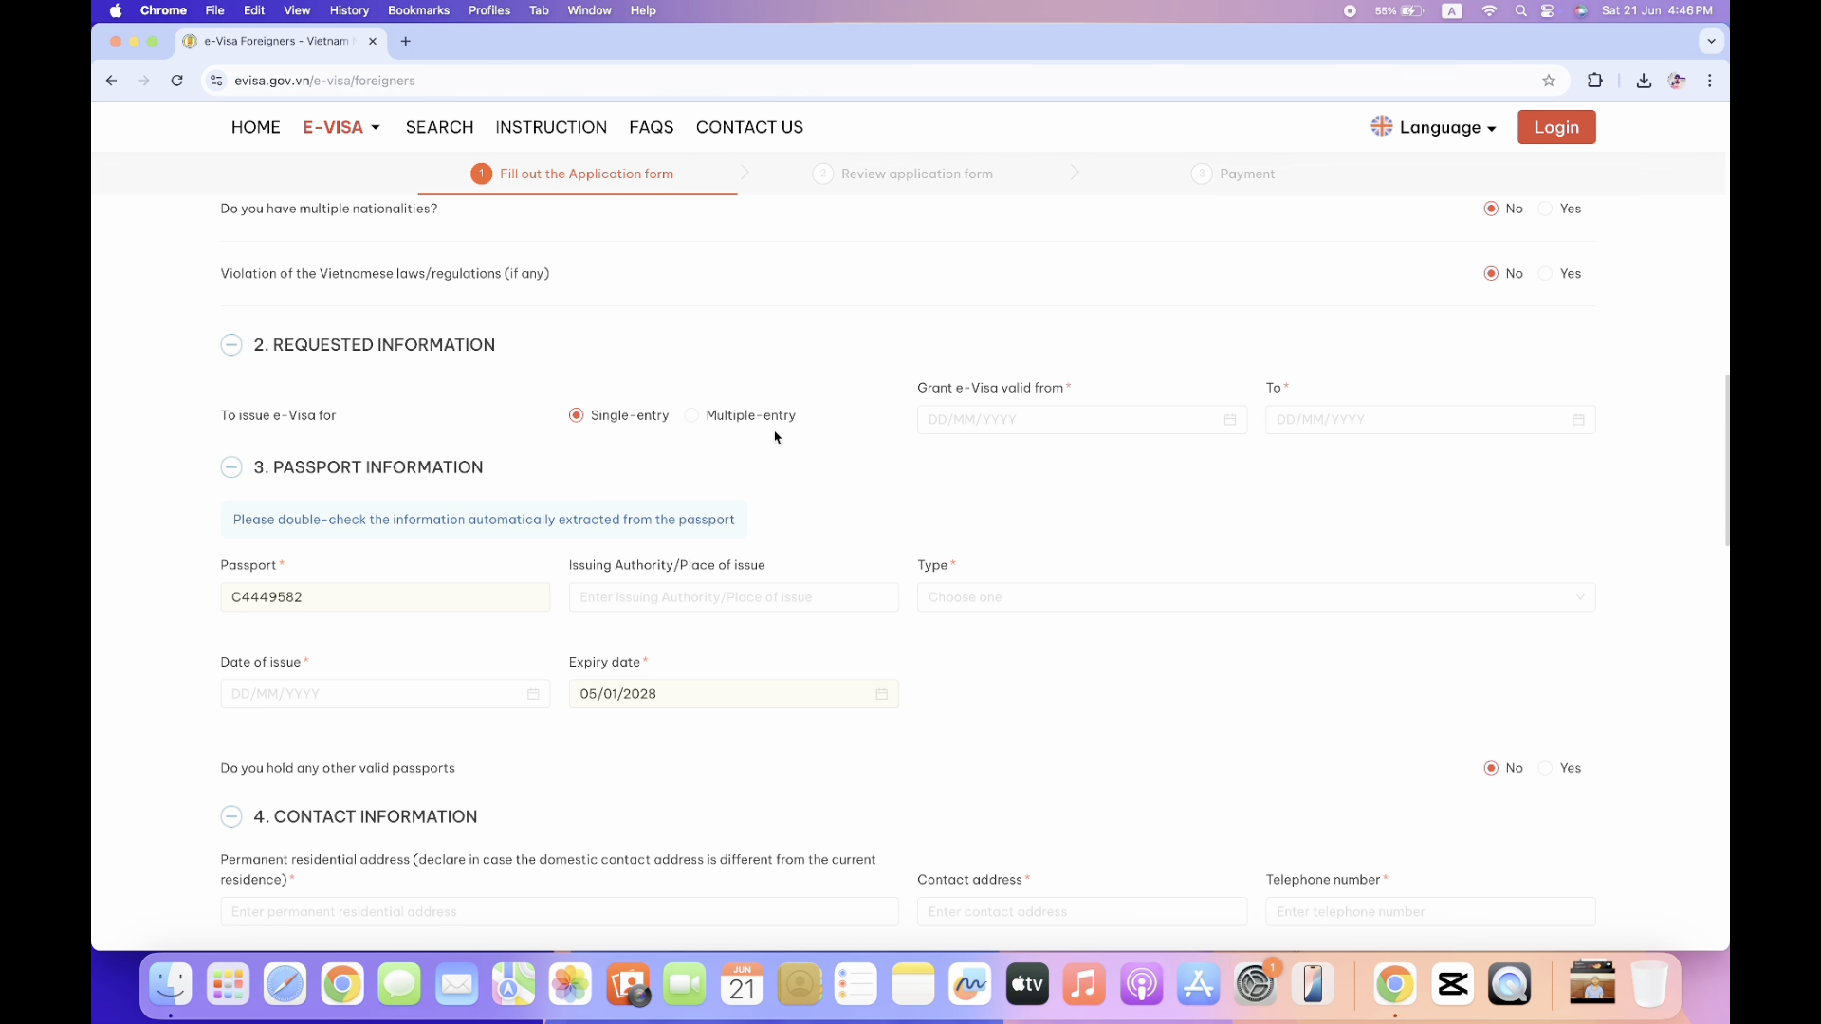
{"action": "left_click", "coordinate": [692, 420]}
{"action": "left_click", "coordinate": [577, 420]}
Set the e-Visa validity start date to 15/09/2025.
{"action": "left_click", "coordinate": [1161, 415]}
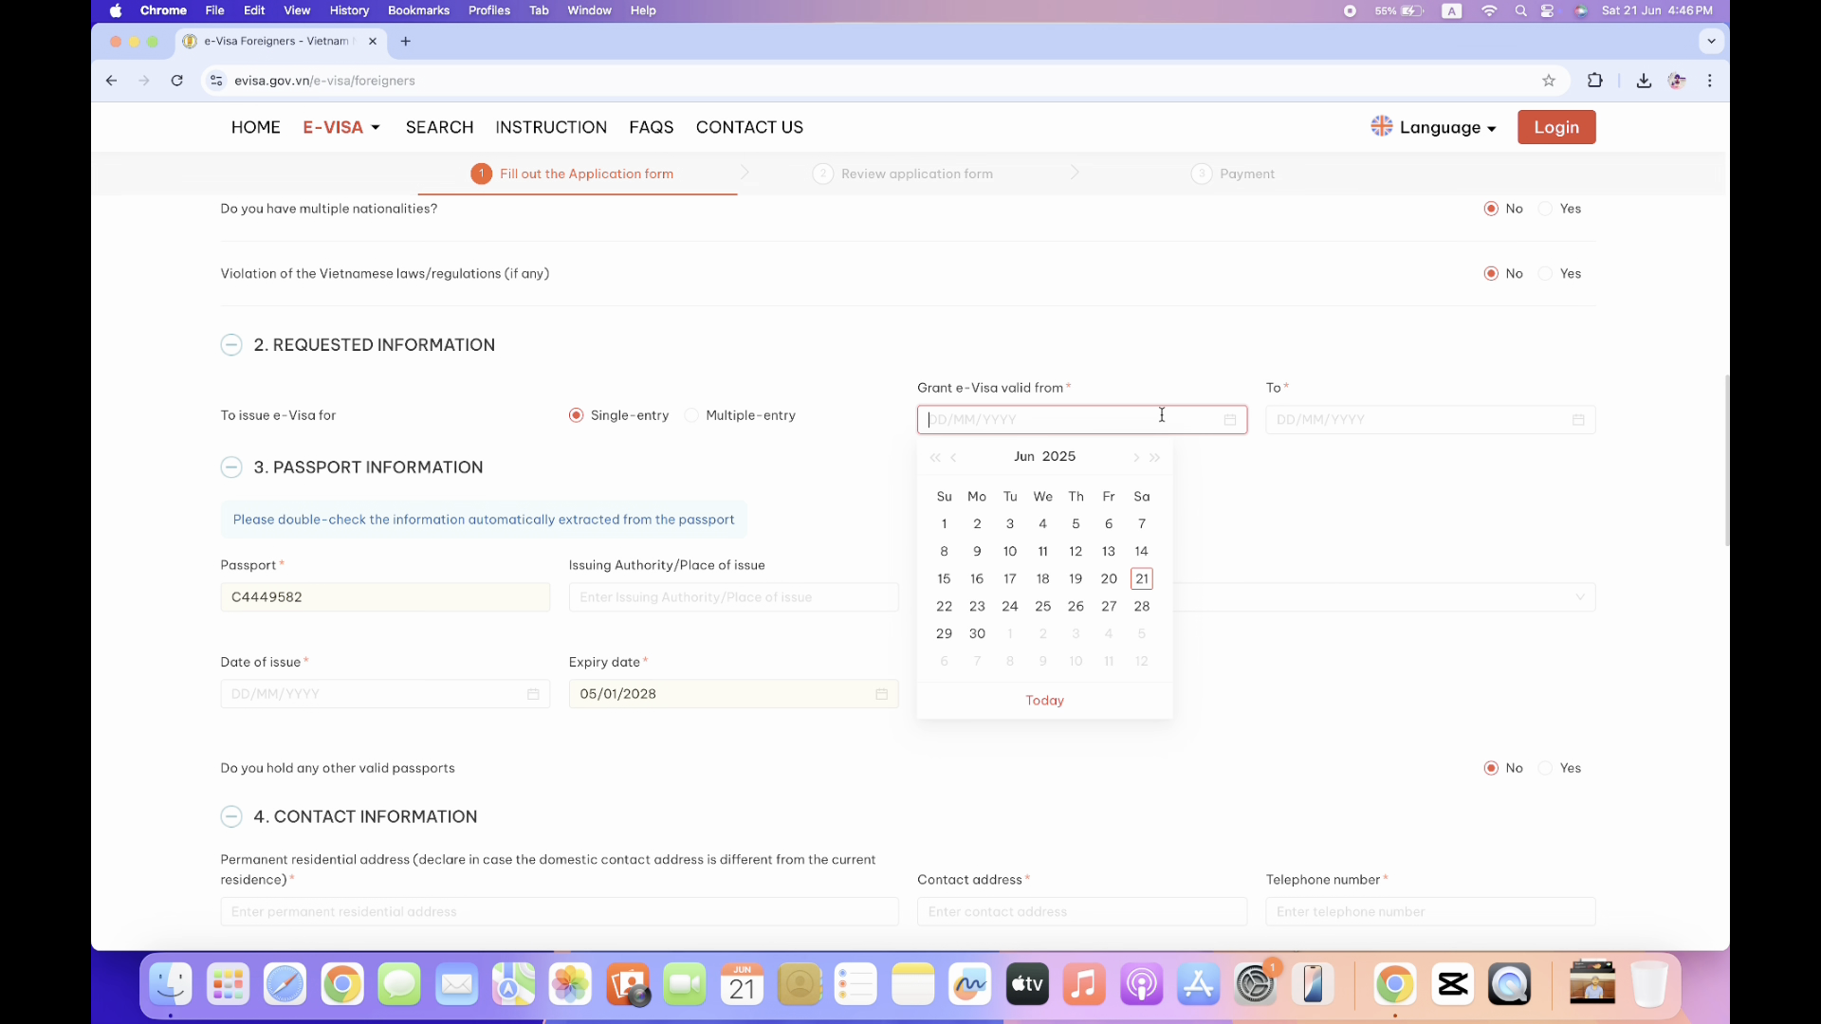
{"action": "left_click", "coordinate": [1138, 460]}
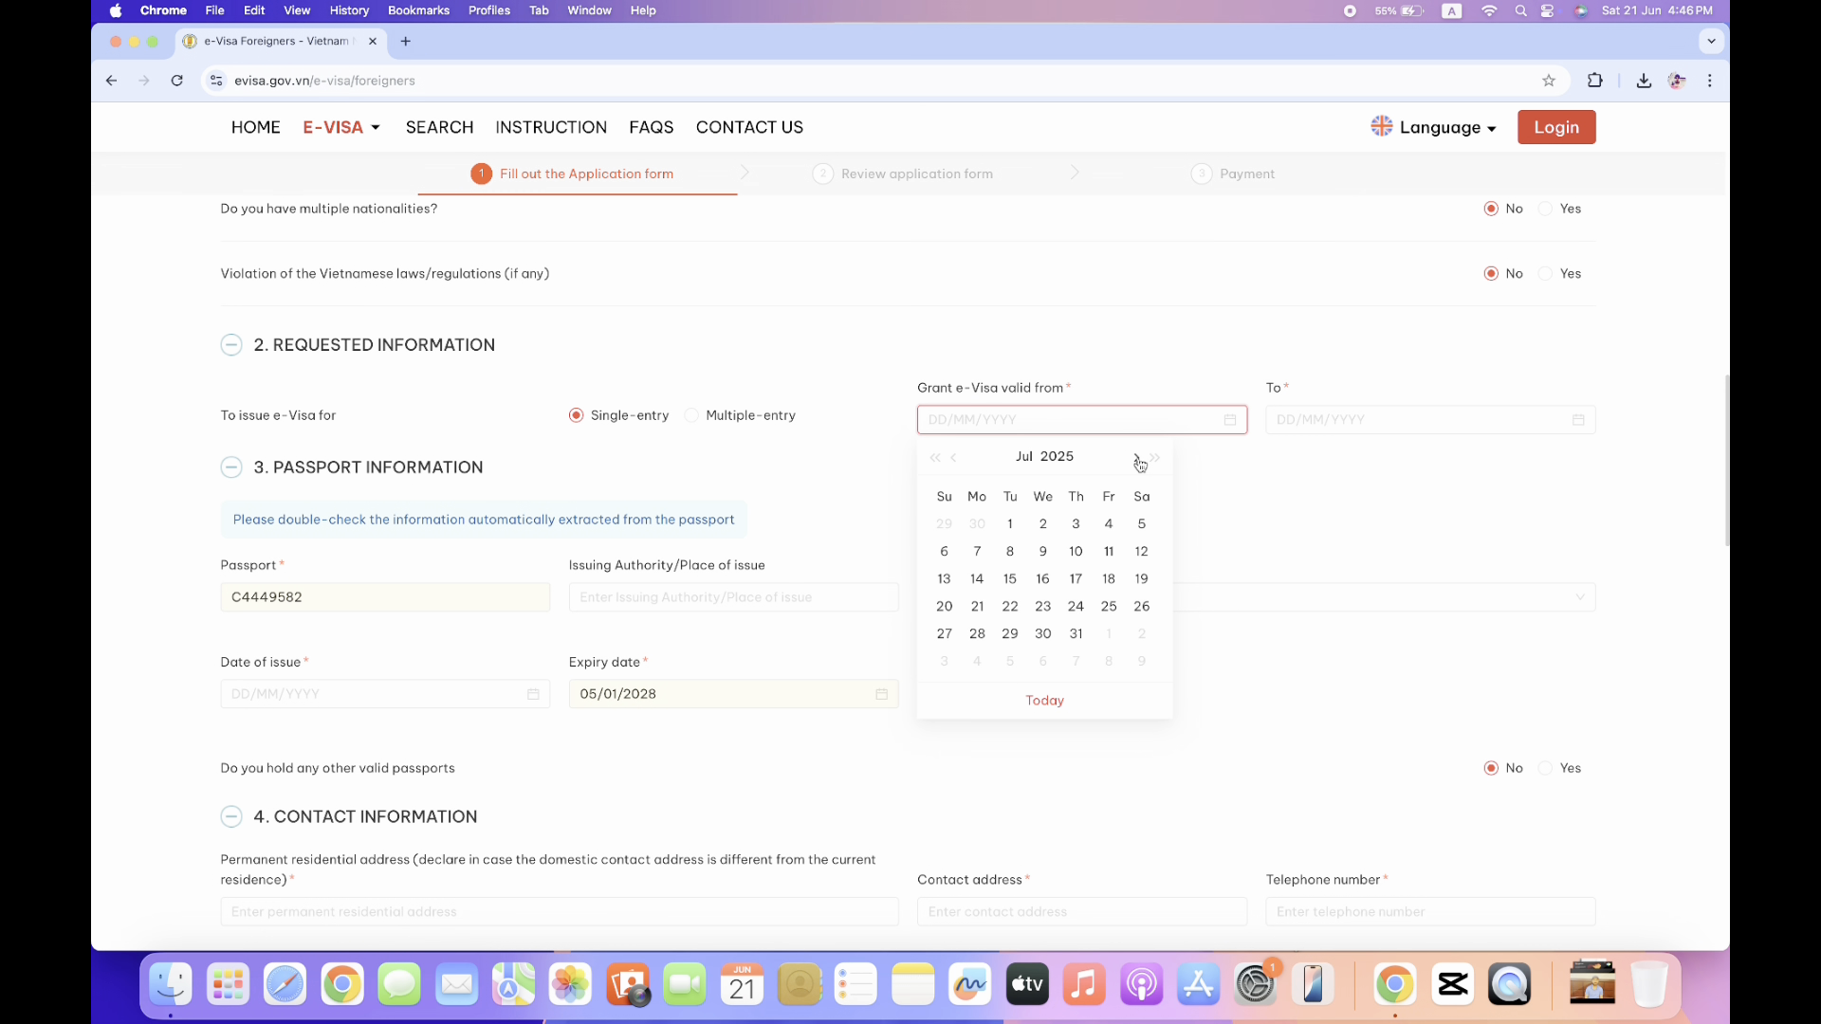
{"action": "left_click", "coordinate": [1138, 460]}
{"action": "left_click", "coordinate": [1138, 459]}
{"action": "left_click", "coordinate": [1138, 460]}
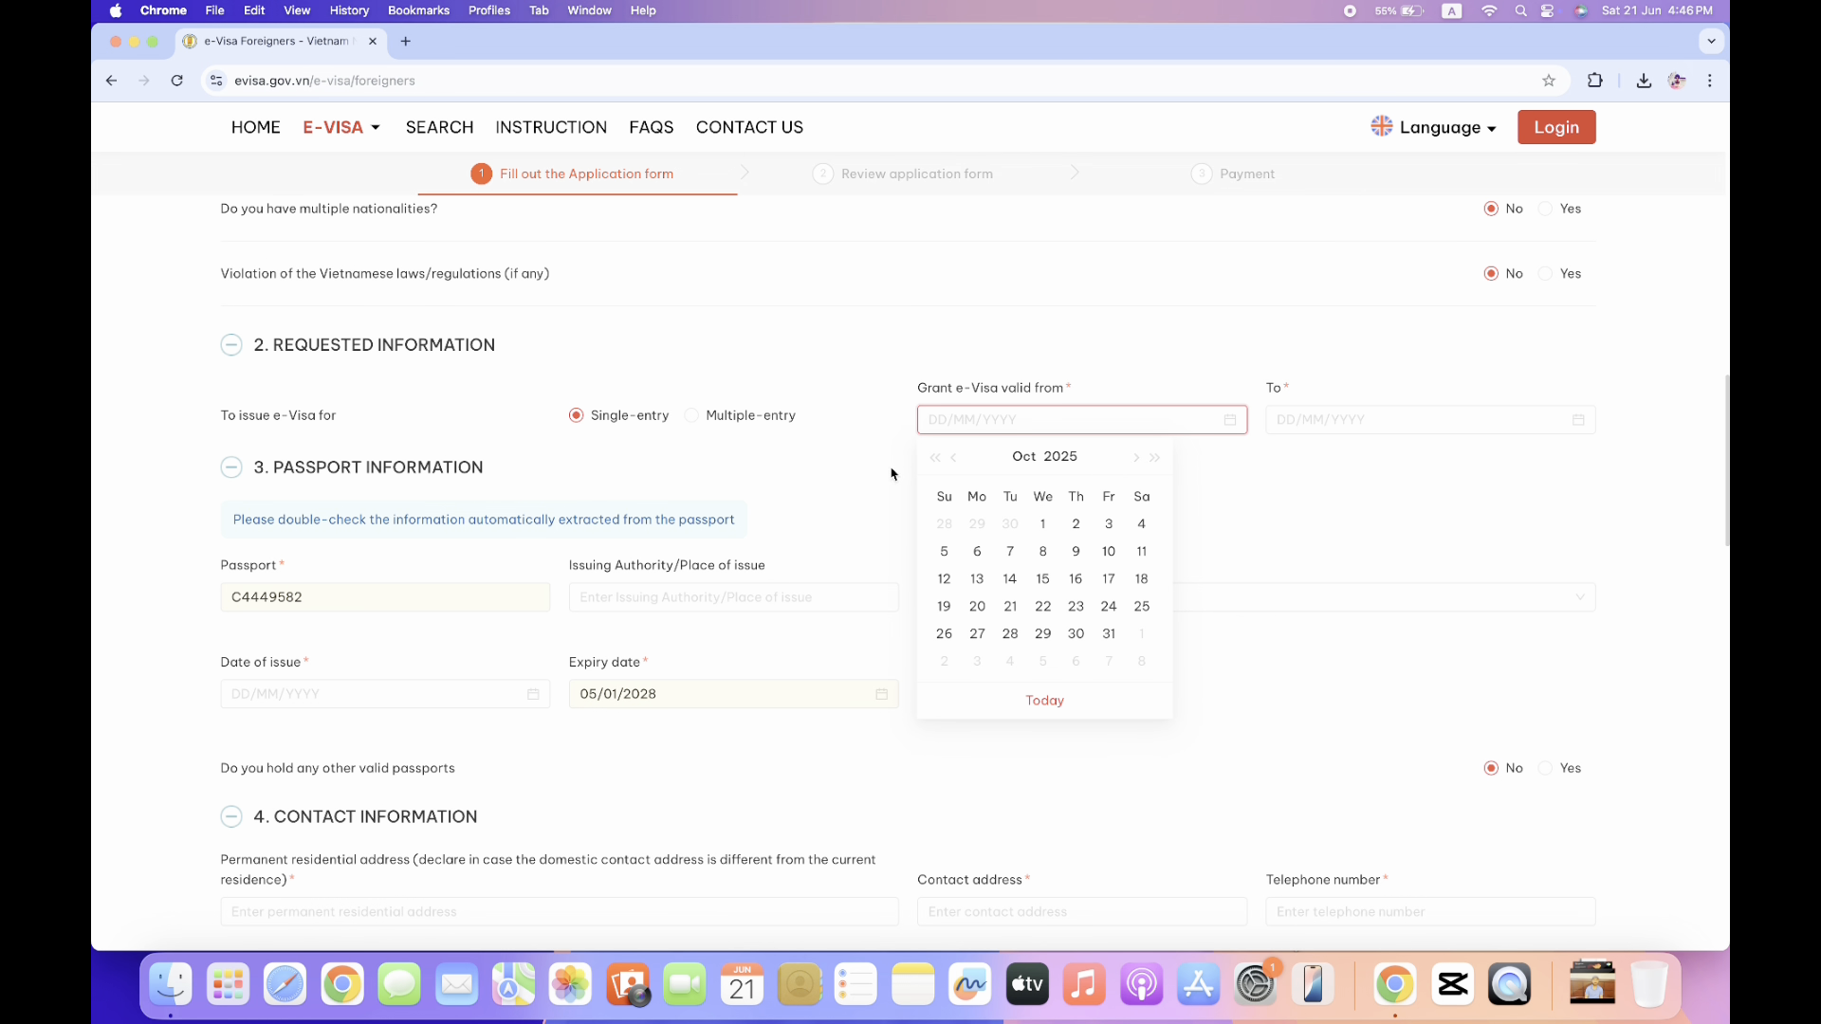
{"action": "left_click", "coordinate": [953, 459]}
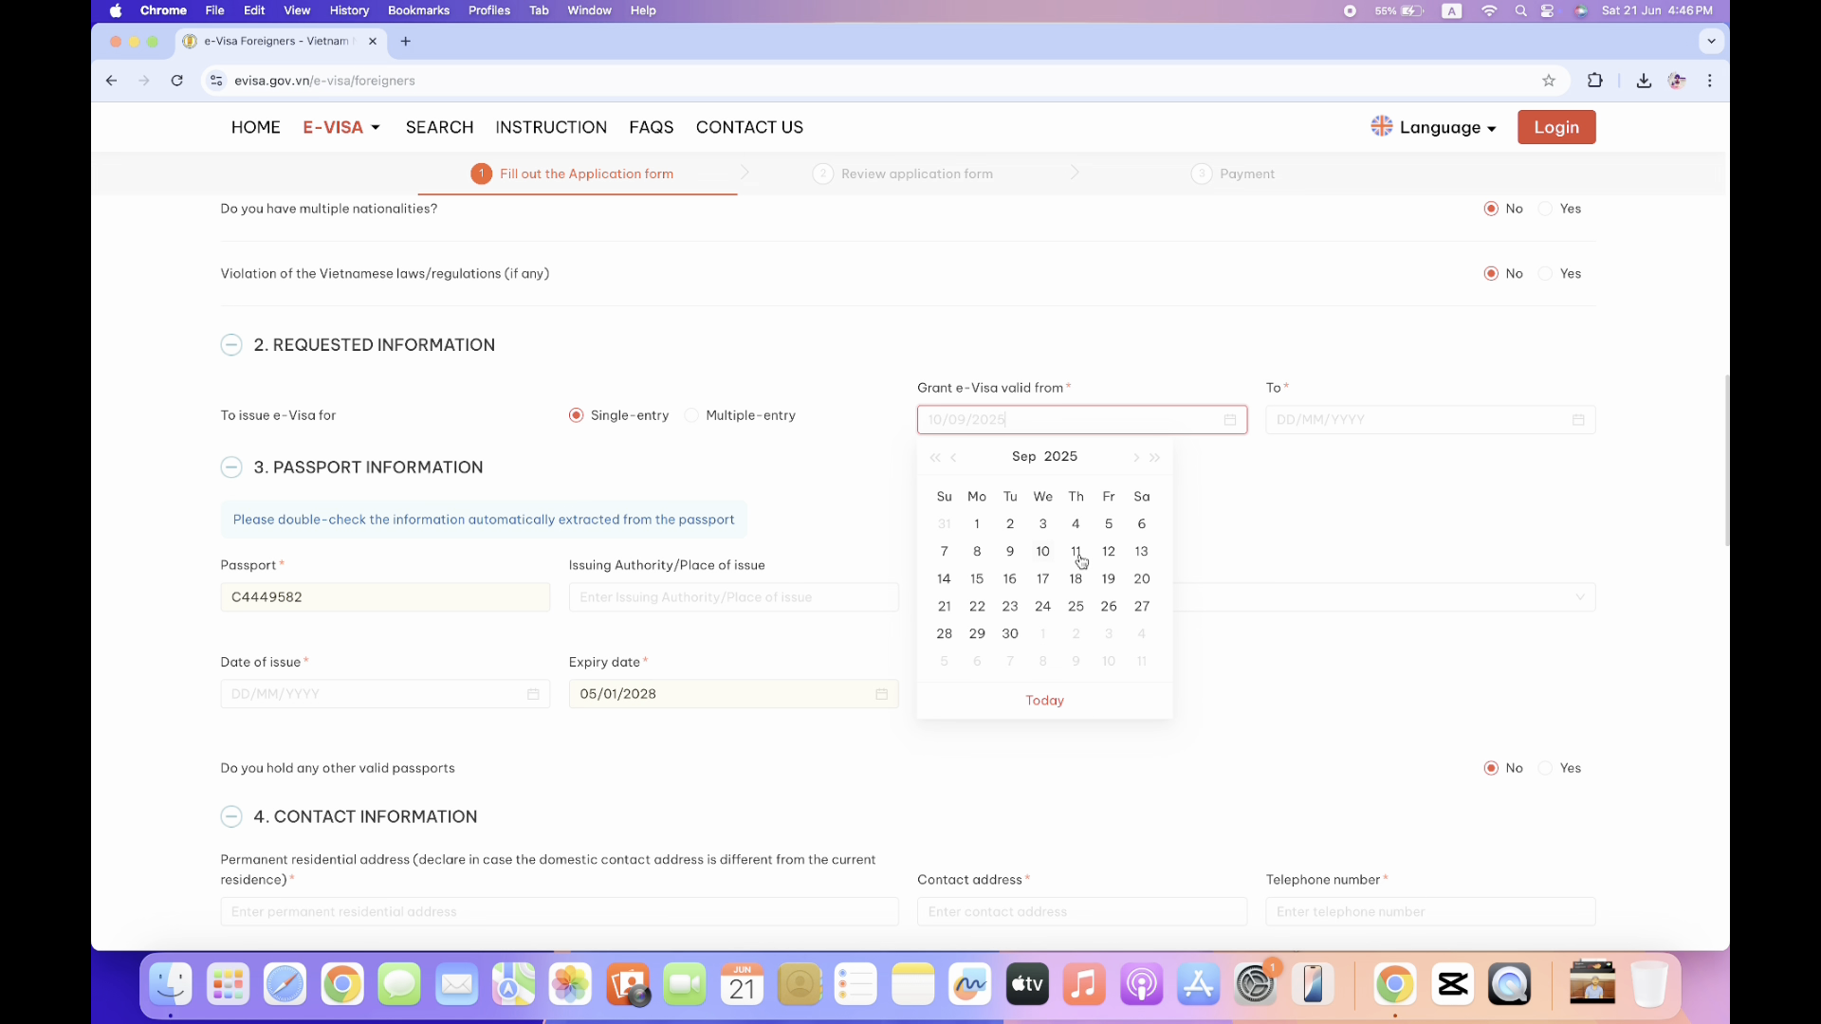
{"action": "left_click", "coordinate": [978, 582]}
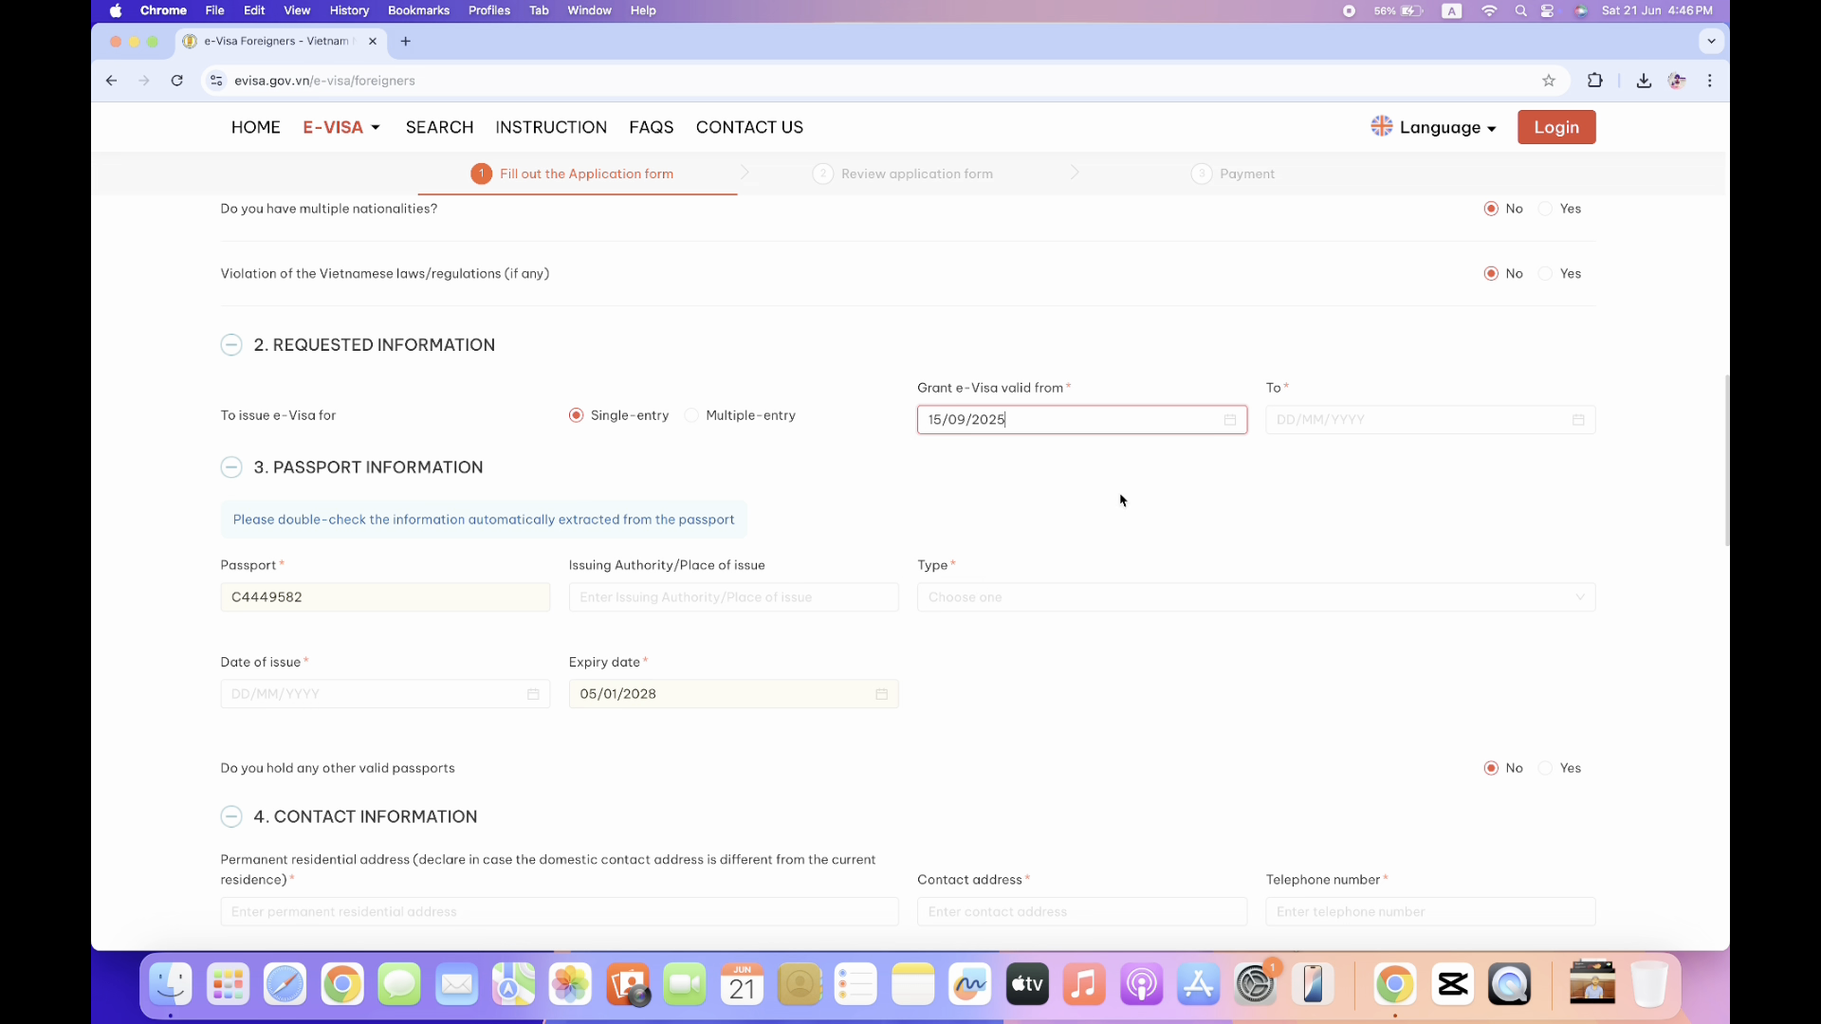
Set the e-Visa validity end date to 15/10/2025.
{"action": "left_click", "coordinate": [1581, 426]}
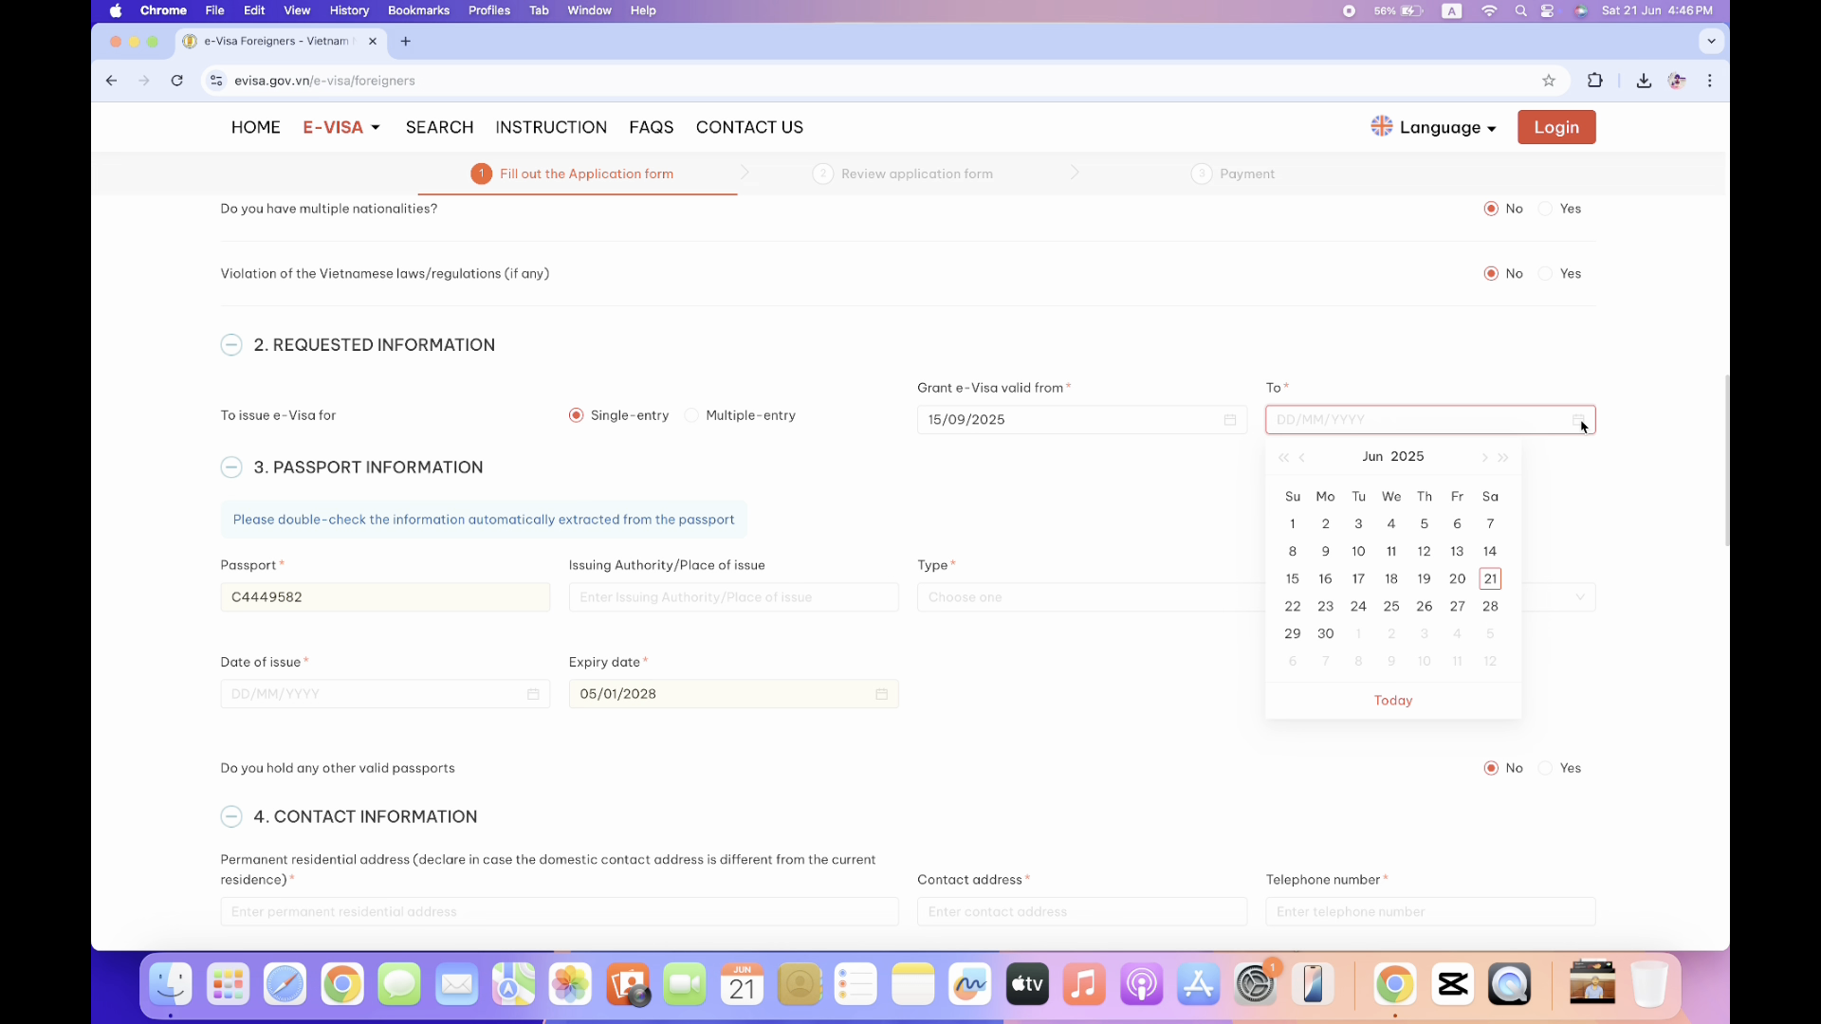
{"action": "left_click", "coordinate": [1486, 459]}
{"action": "left_click", "coordinate": [1486, 459]}
{"action": "left_click", "coordinate": [1486, 459]}
{"action": "left_click", "coordinate": [1486, 459]}
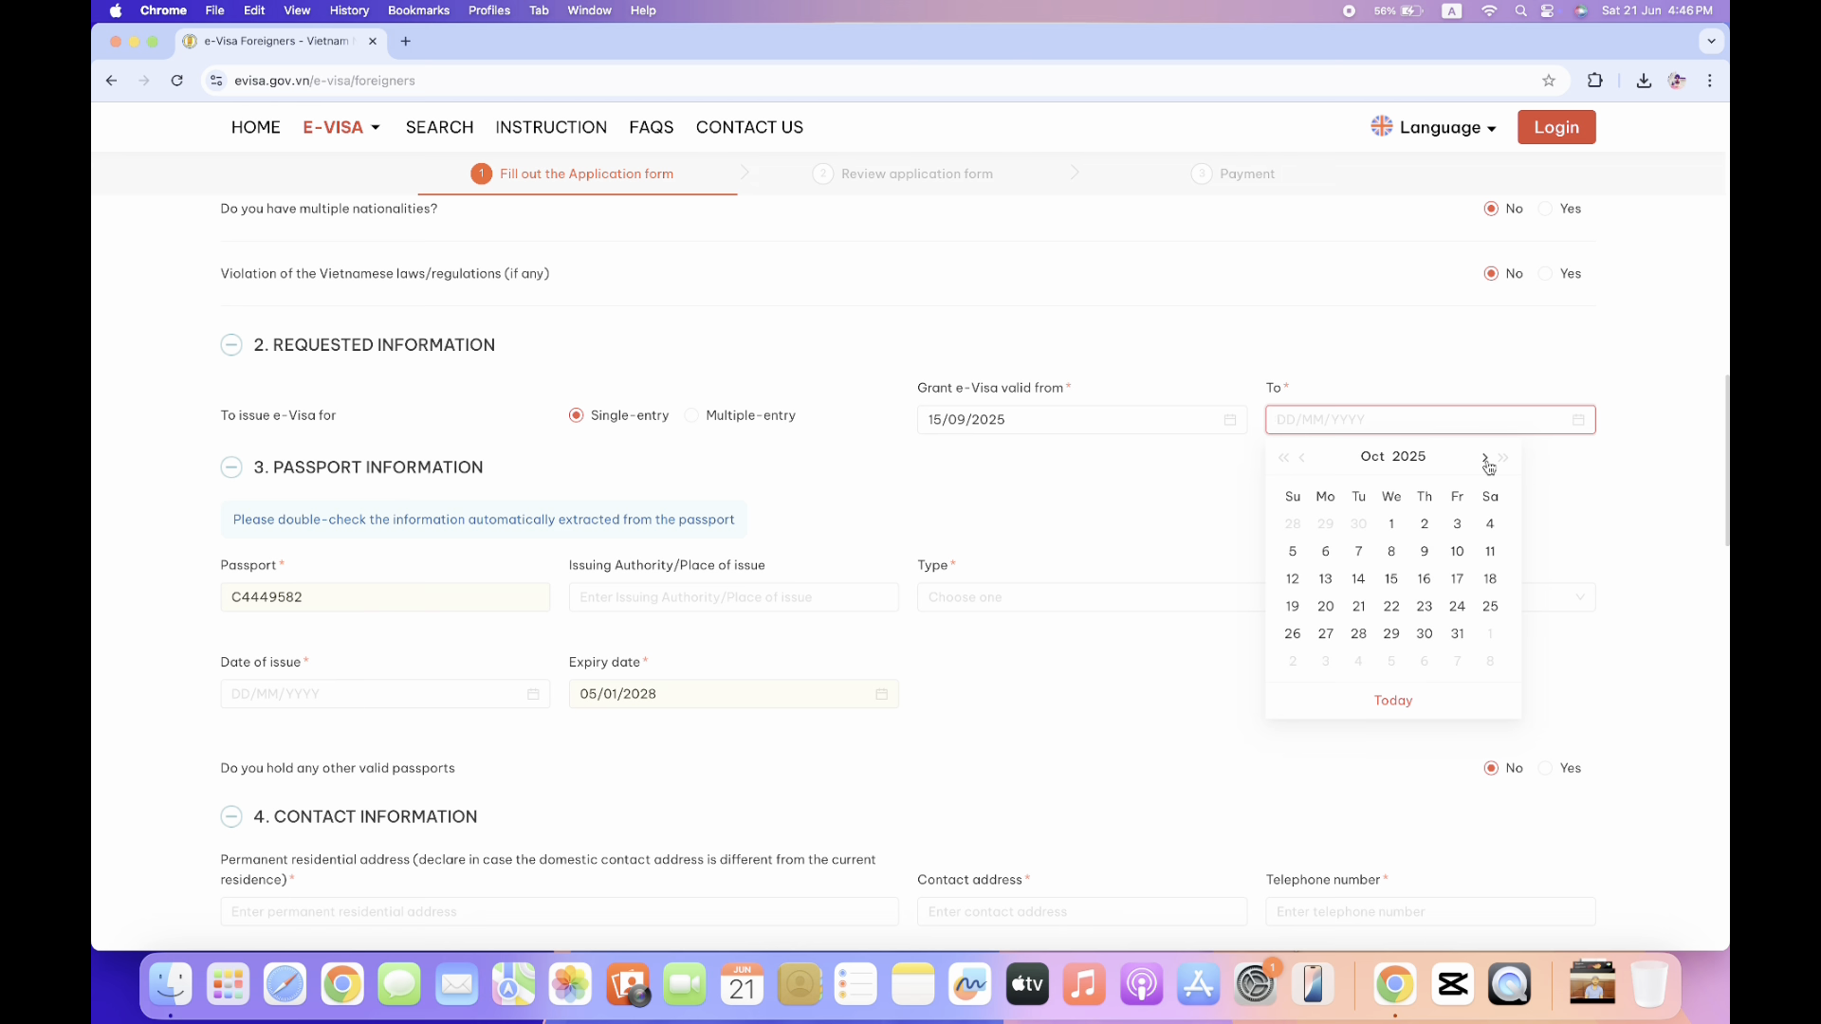
{"action": "left_click", "coordinate": [1392, 582]}
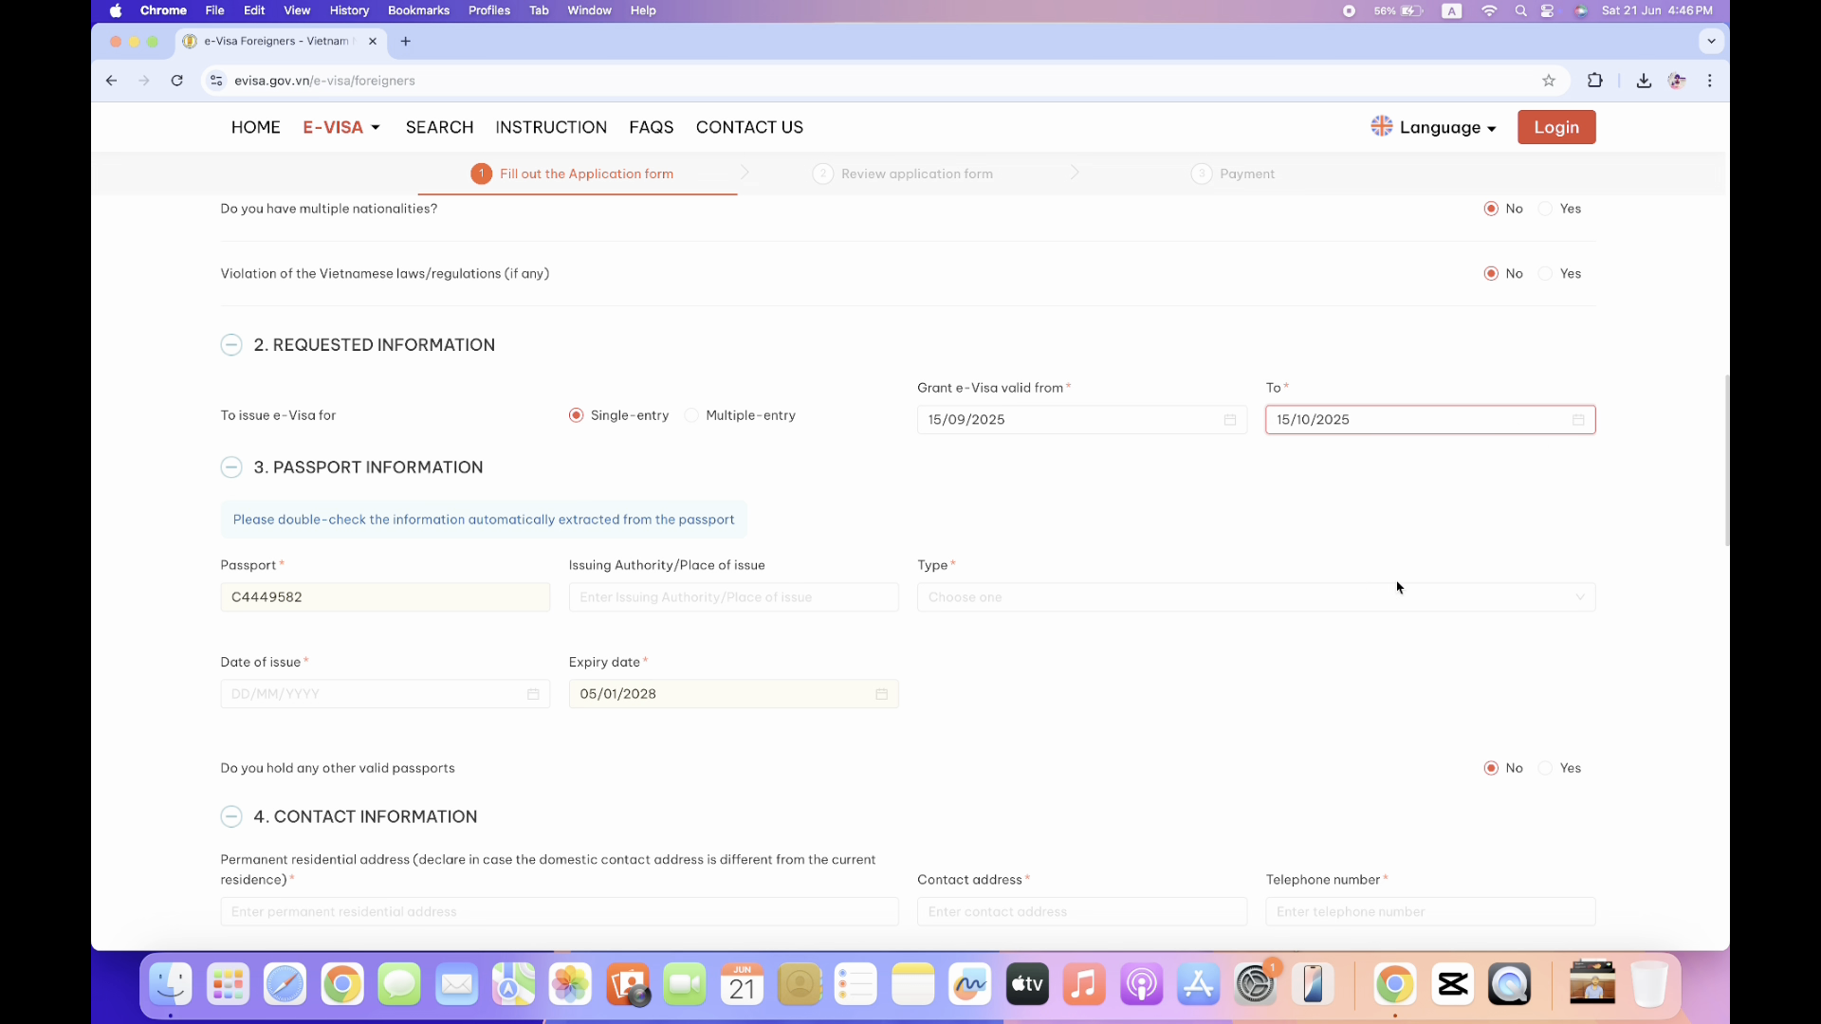
{"action": "scroll", "coordinate": [192, 605], "scroll_direction": "down", "scroll_amount": 1}
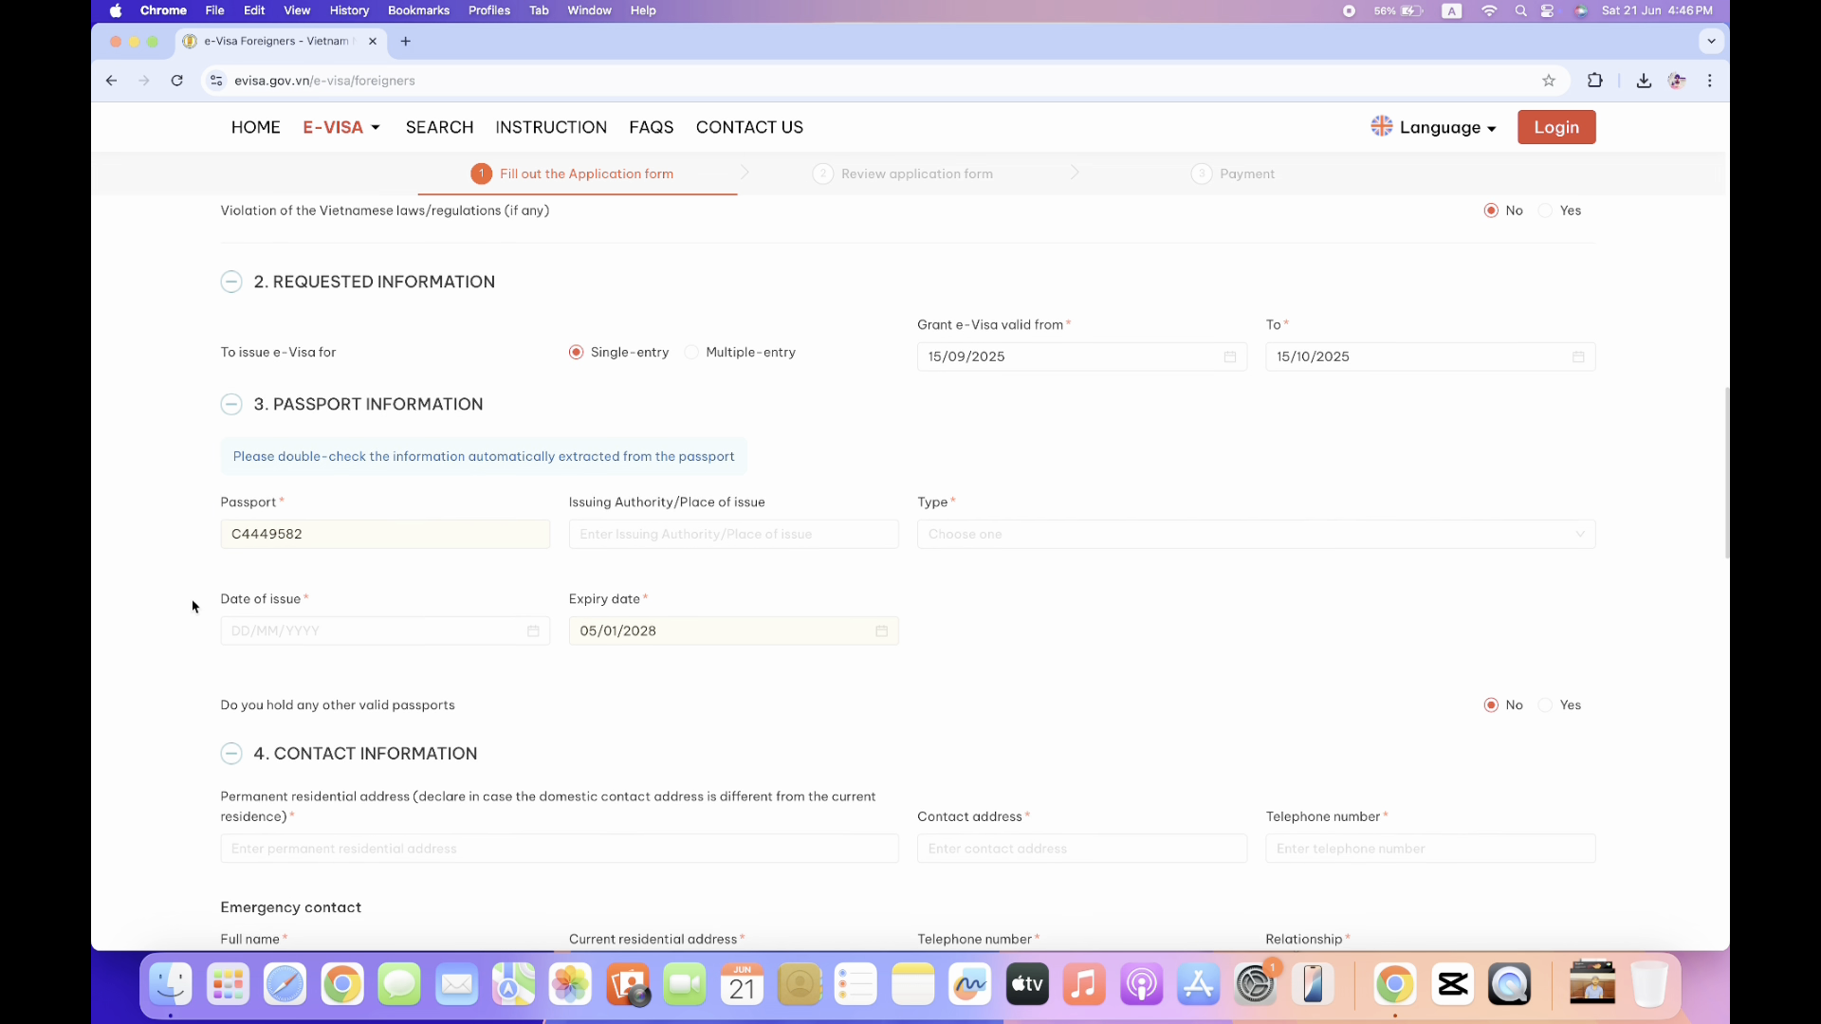
{"action": "left_click", "coordinate": [340, 524]}
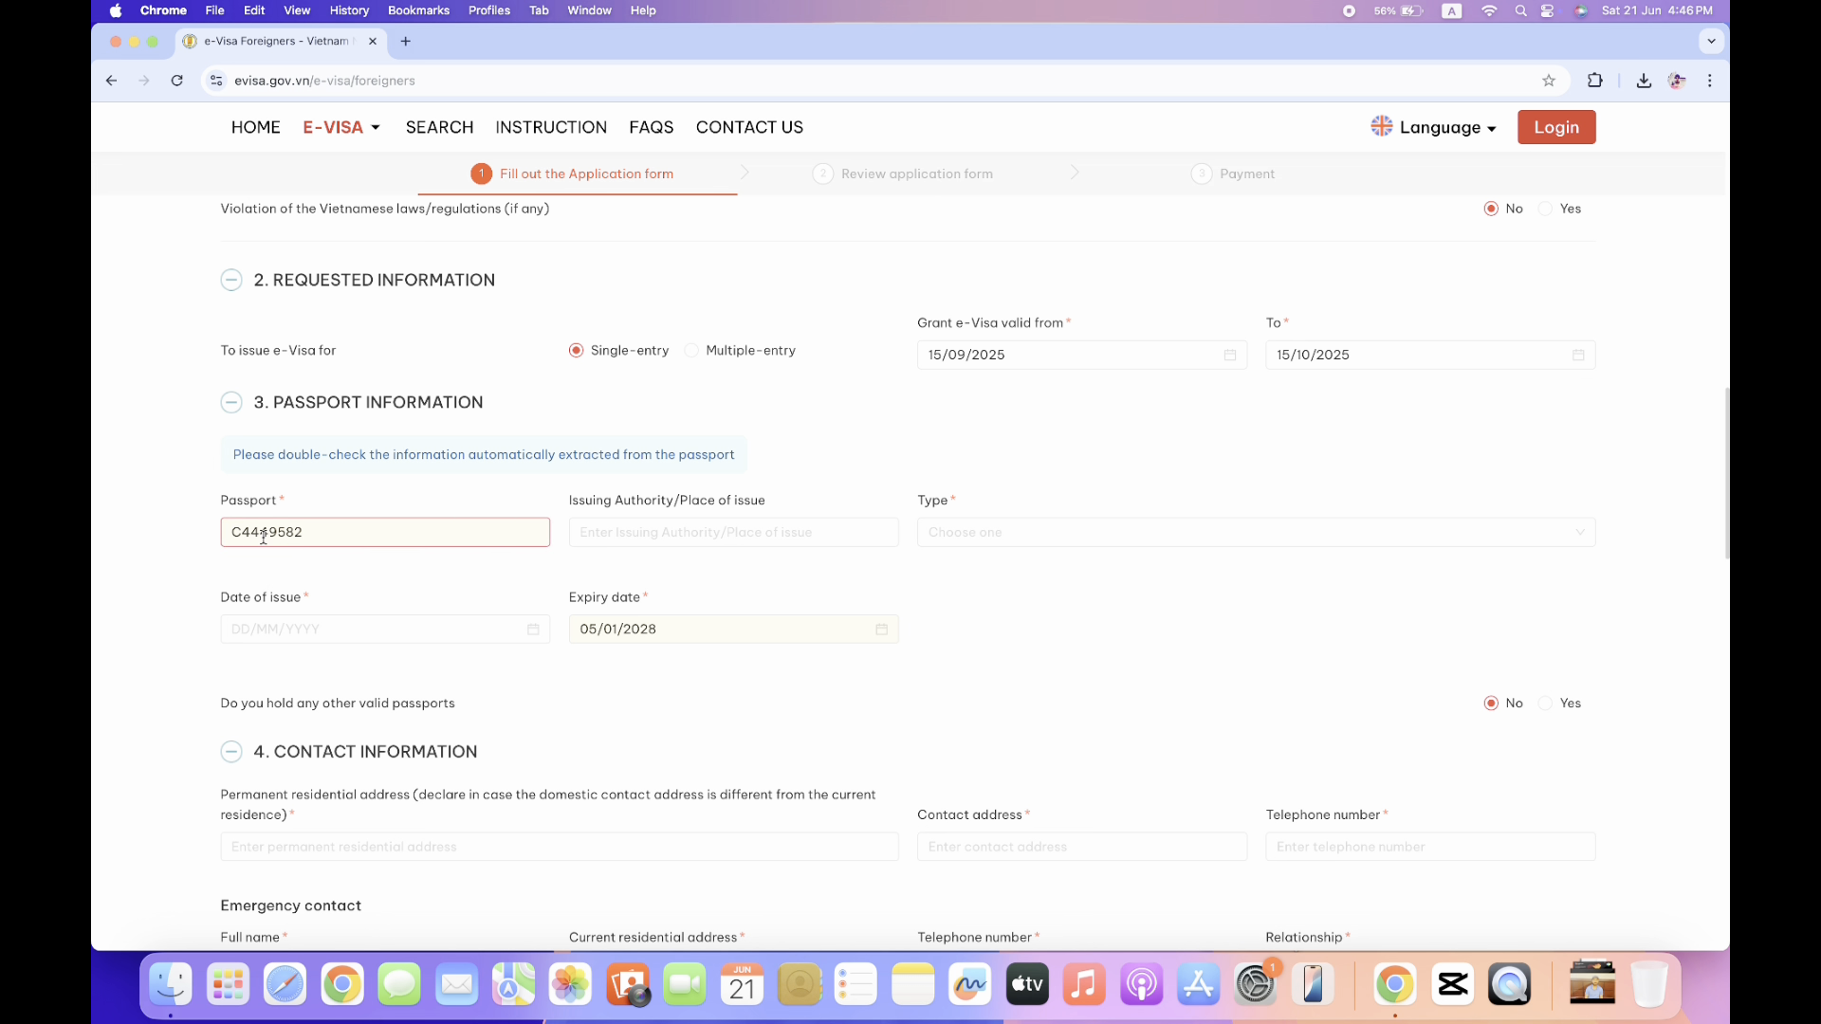
Enter Pakistan as the passport issuing authority and choose Ordinary passport as the type.
{"action": "left_click", "coordinate": [649, 533]}
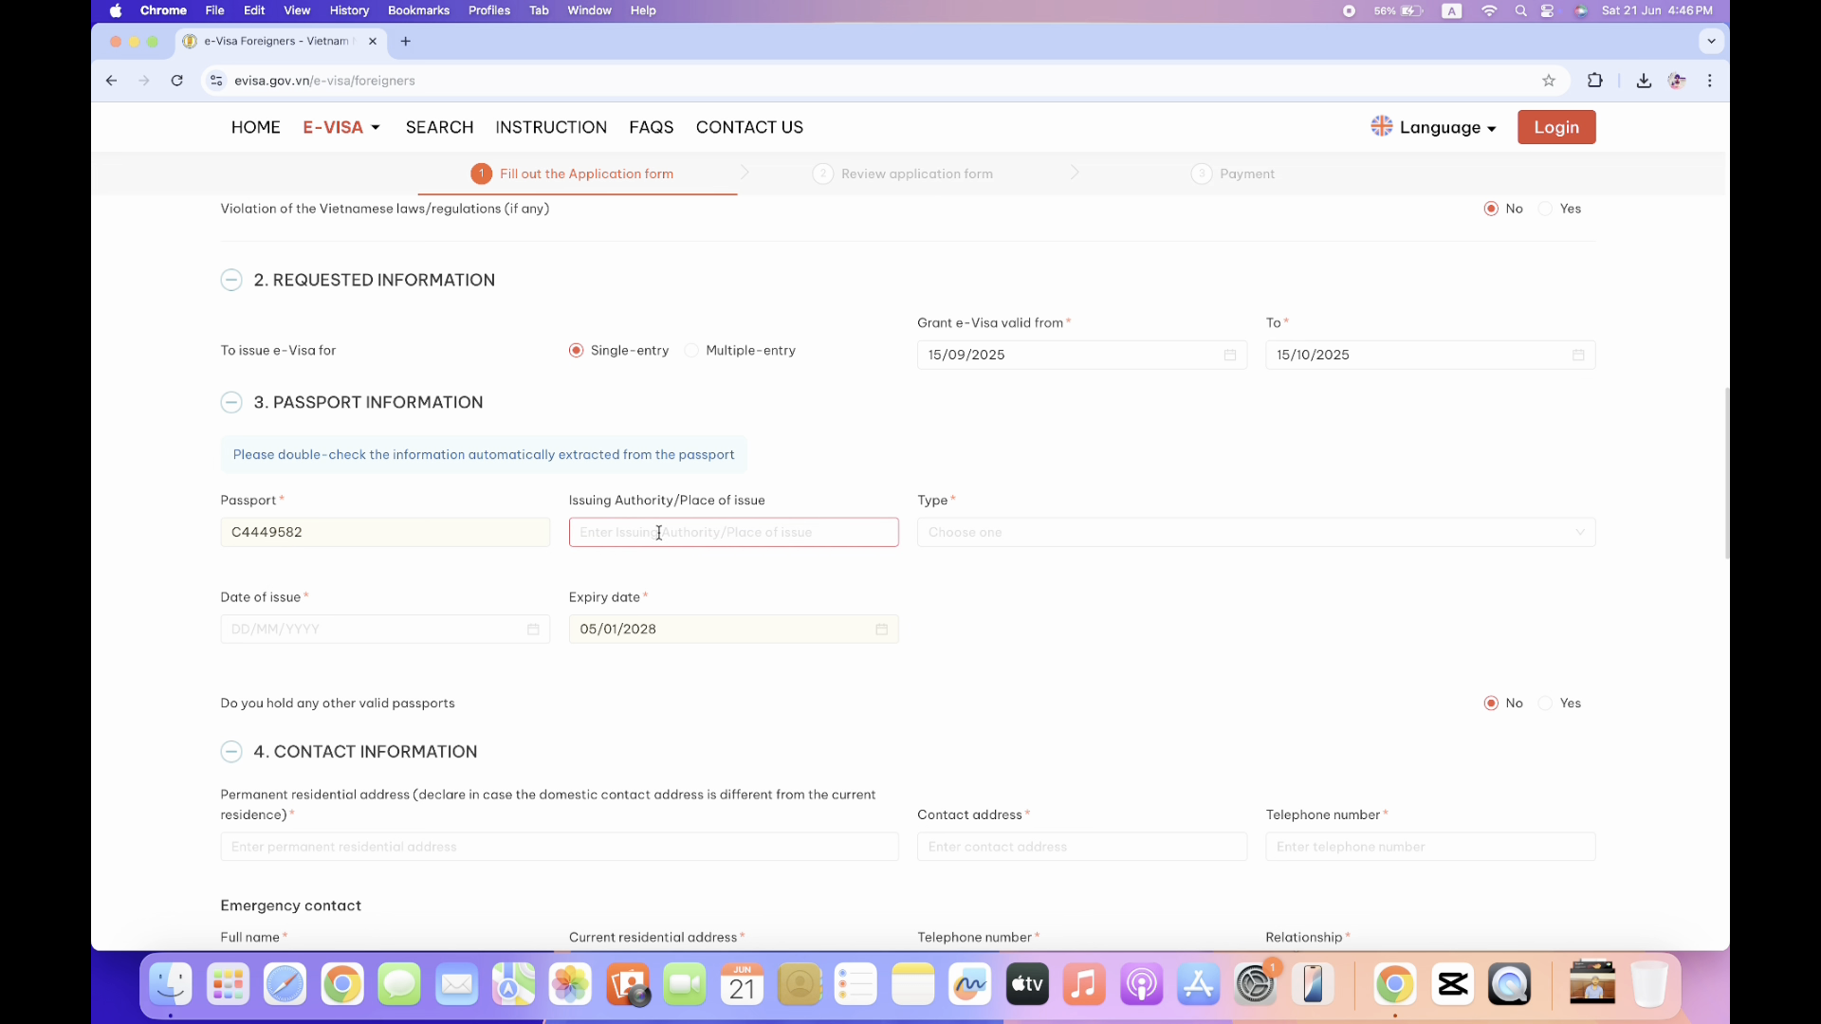
{"action": "type", "text": "Pakistan"}
{"action": "left_click", "coordinate": [1003, 533]}
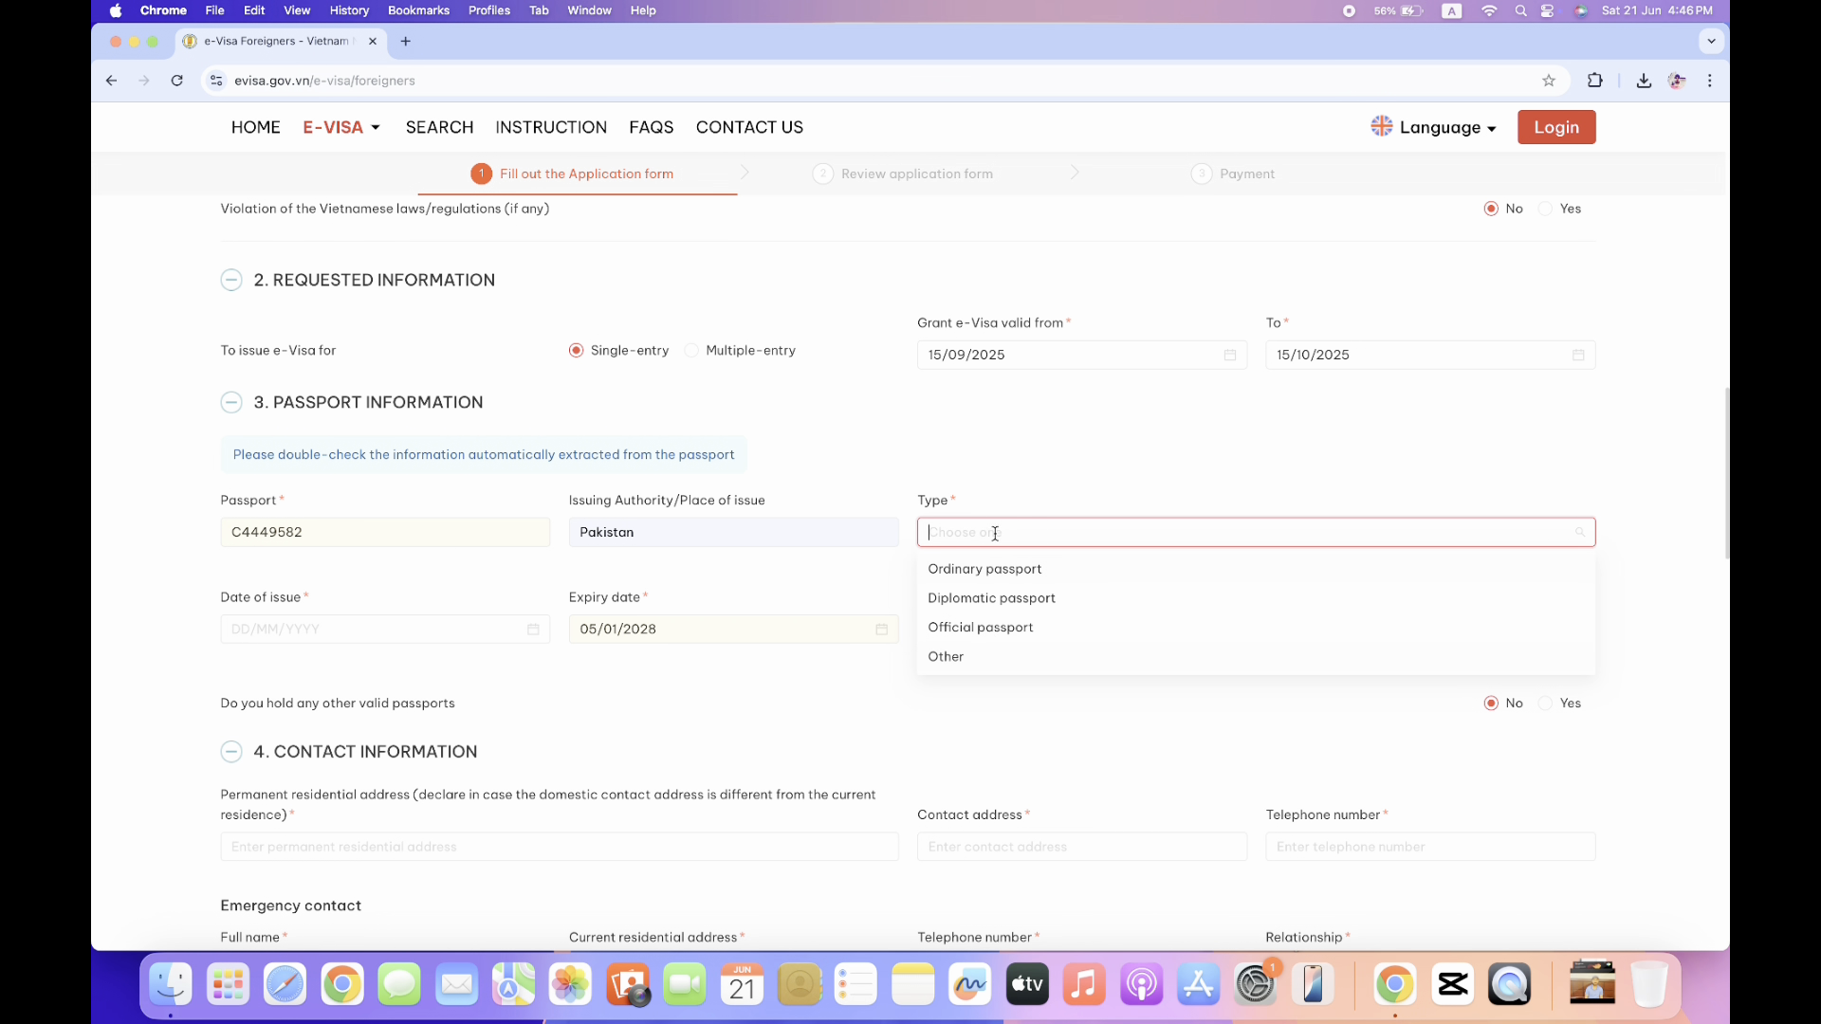
{"action": "scroll", "coordinate": [994, 539], "scroll_direction": "down", "scroll_amount": 1}
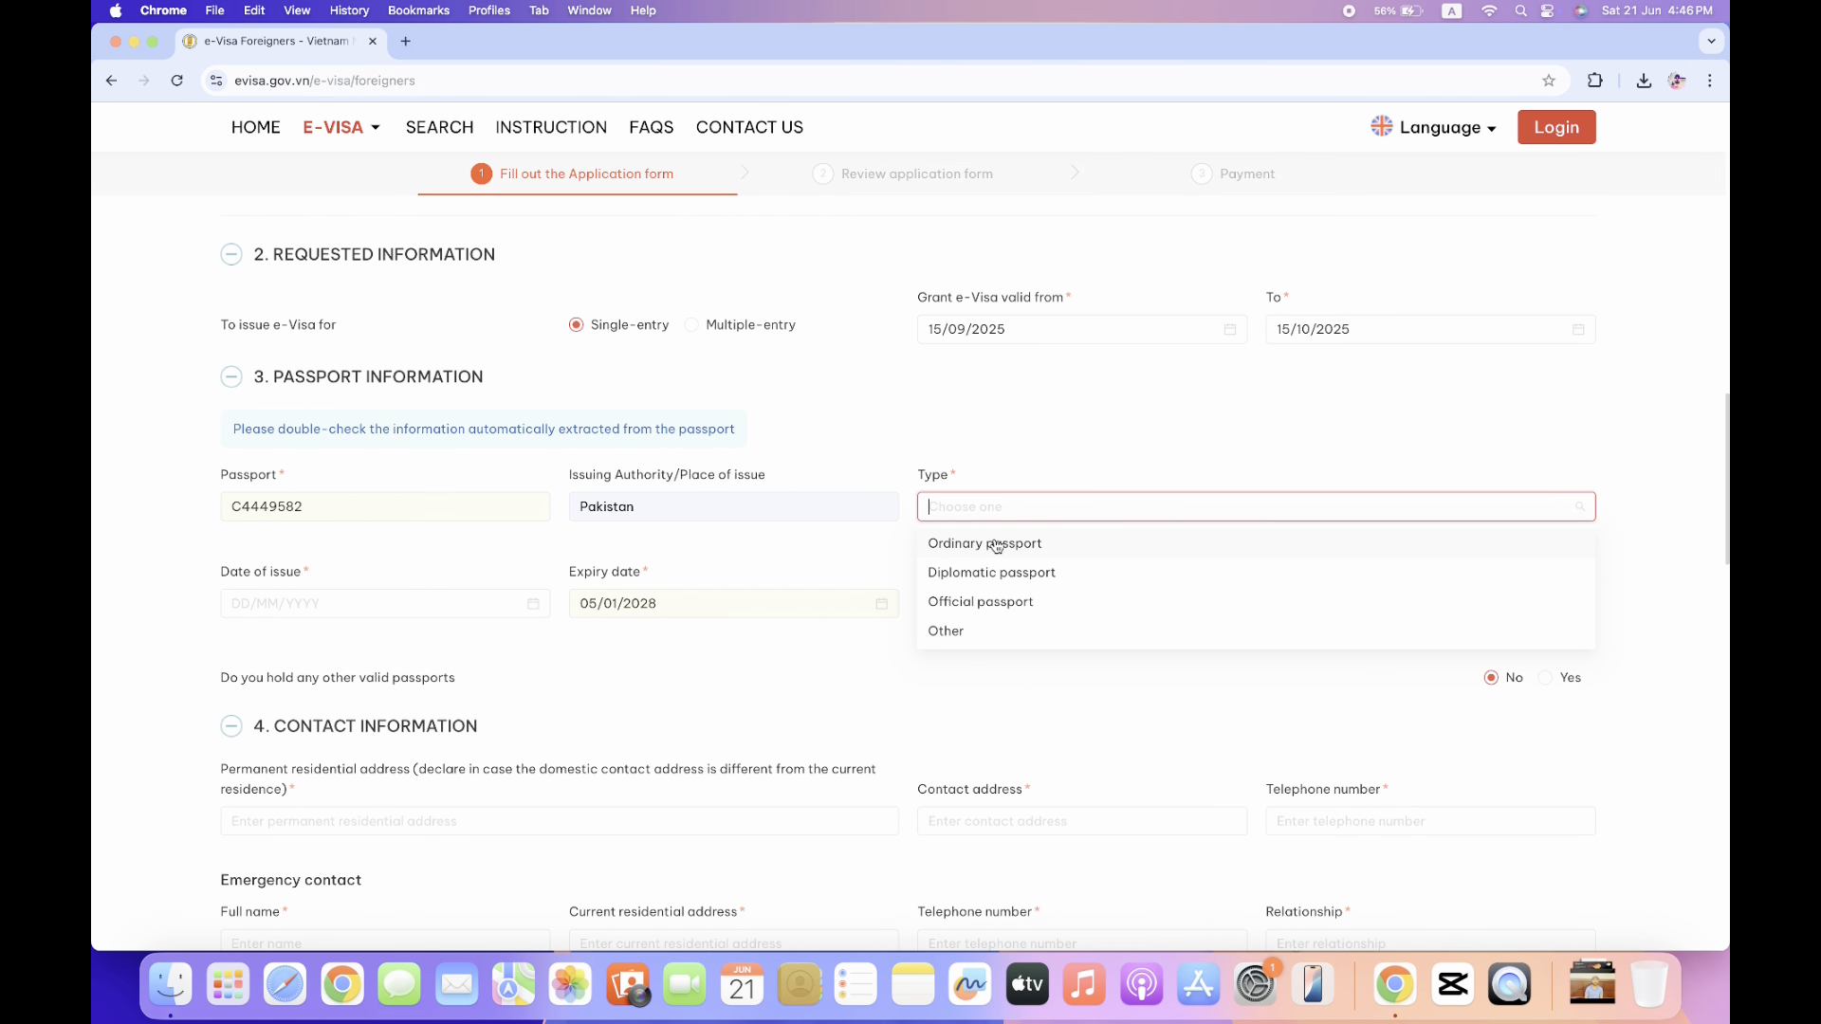
{"action": "left_click", "coordinate": [983, 549]}
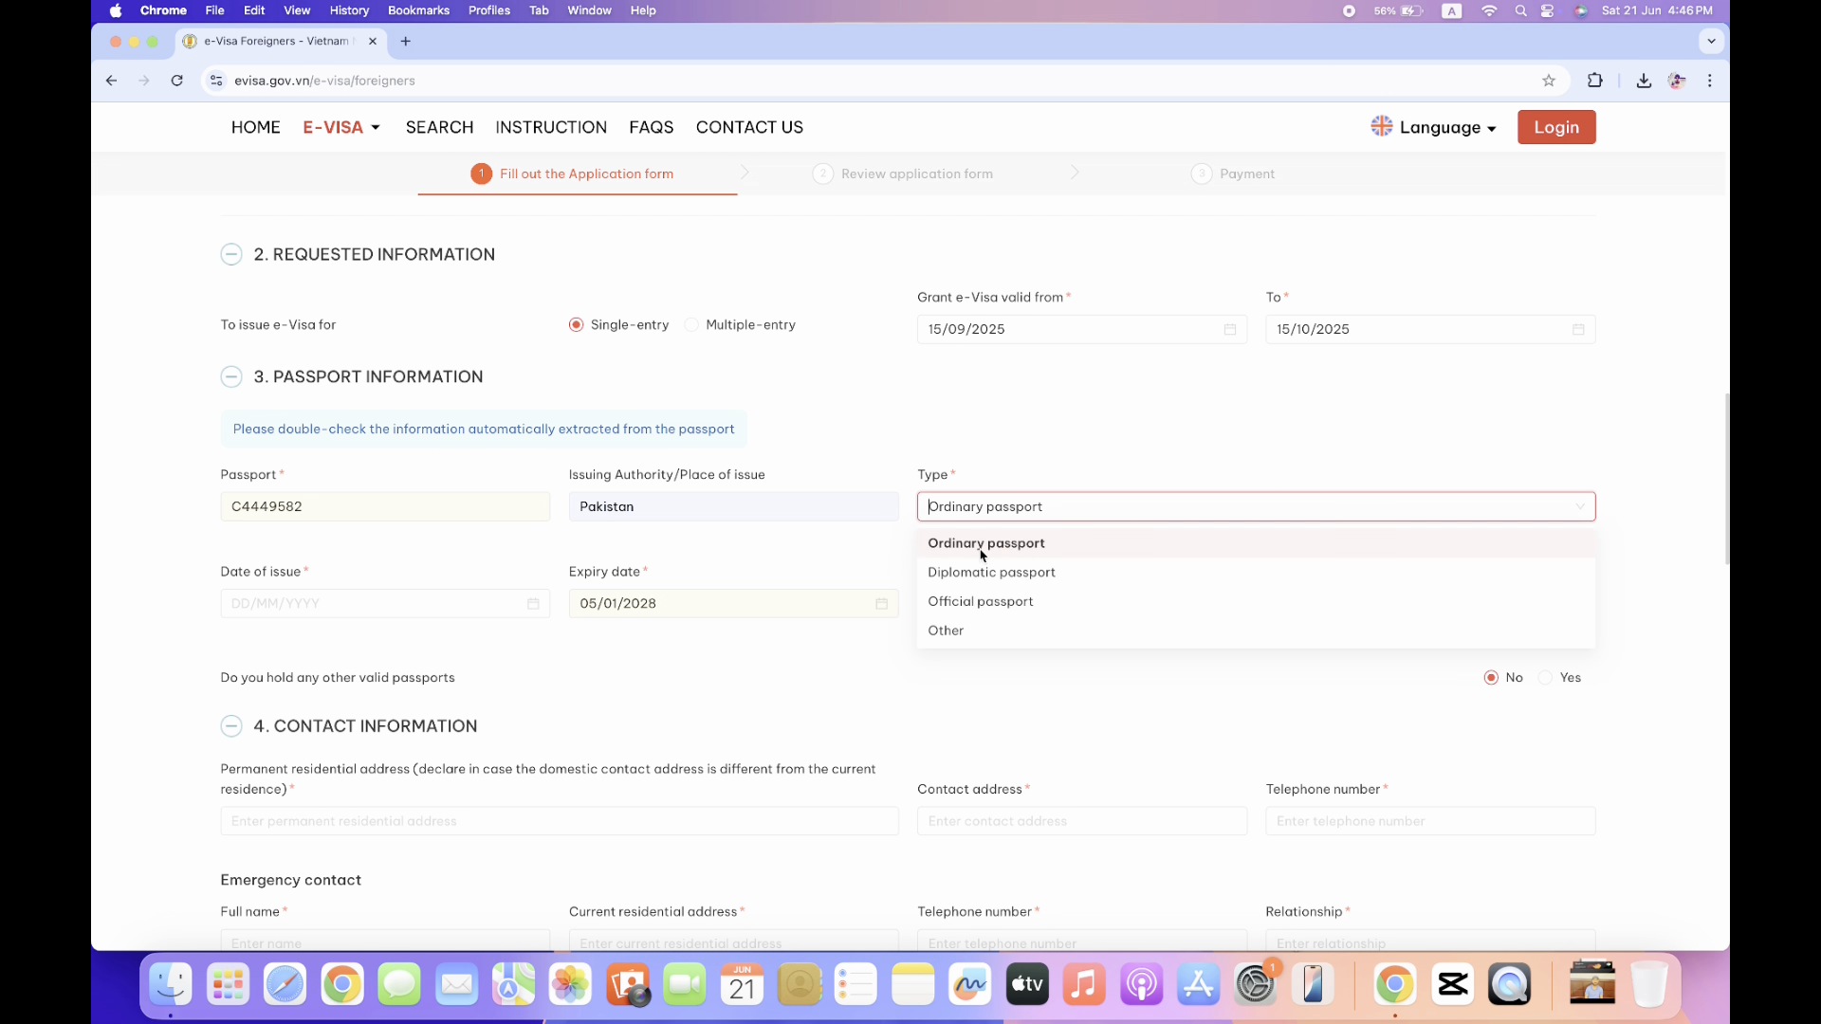
Set the passport issue date to 15/06/2021 and expiry date to 21/01/2028.
{"action": "left_click", "coordinate": [536, 609]}
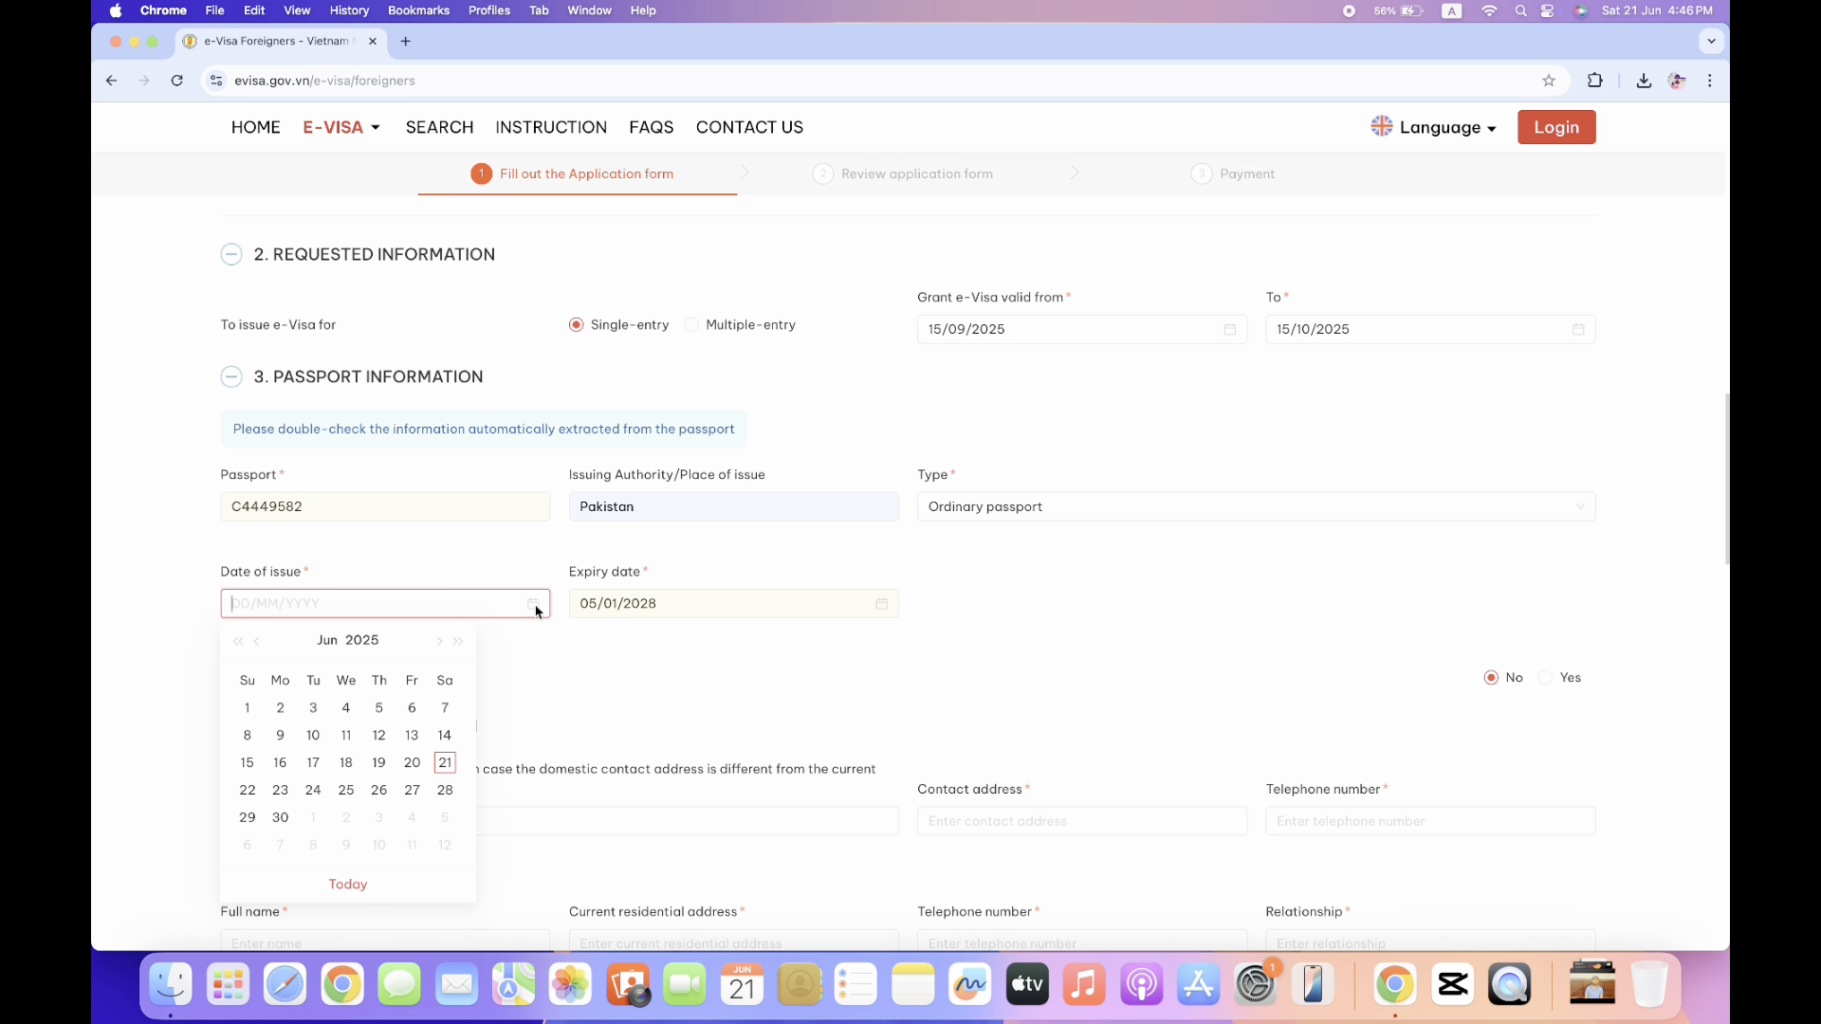
{"action": "left_click", "coordinate": [238, 642]}
{"action": "left_click", "coordinate": [238, 642]}
{"action": "left_click", "coordinate": [238, 642]}
{"action": "left_click", "coordinate": [238, 642]}
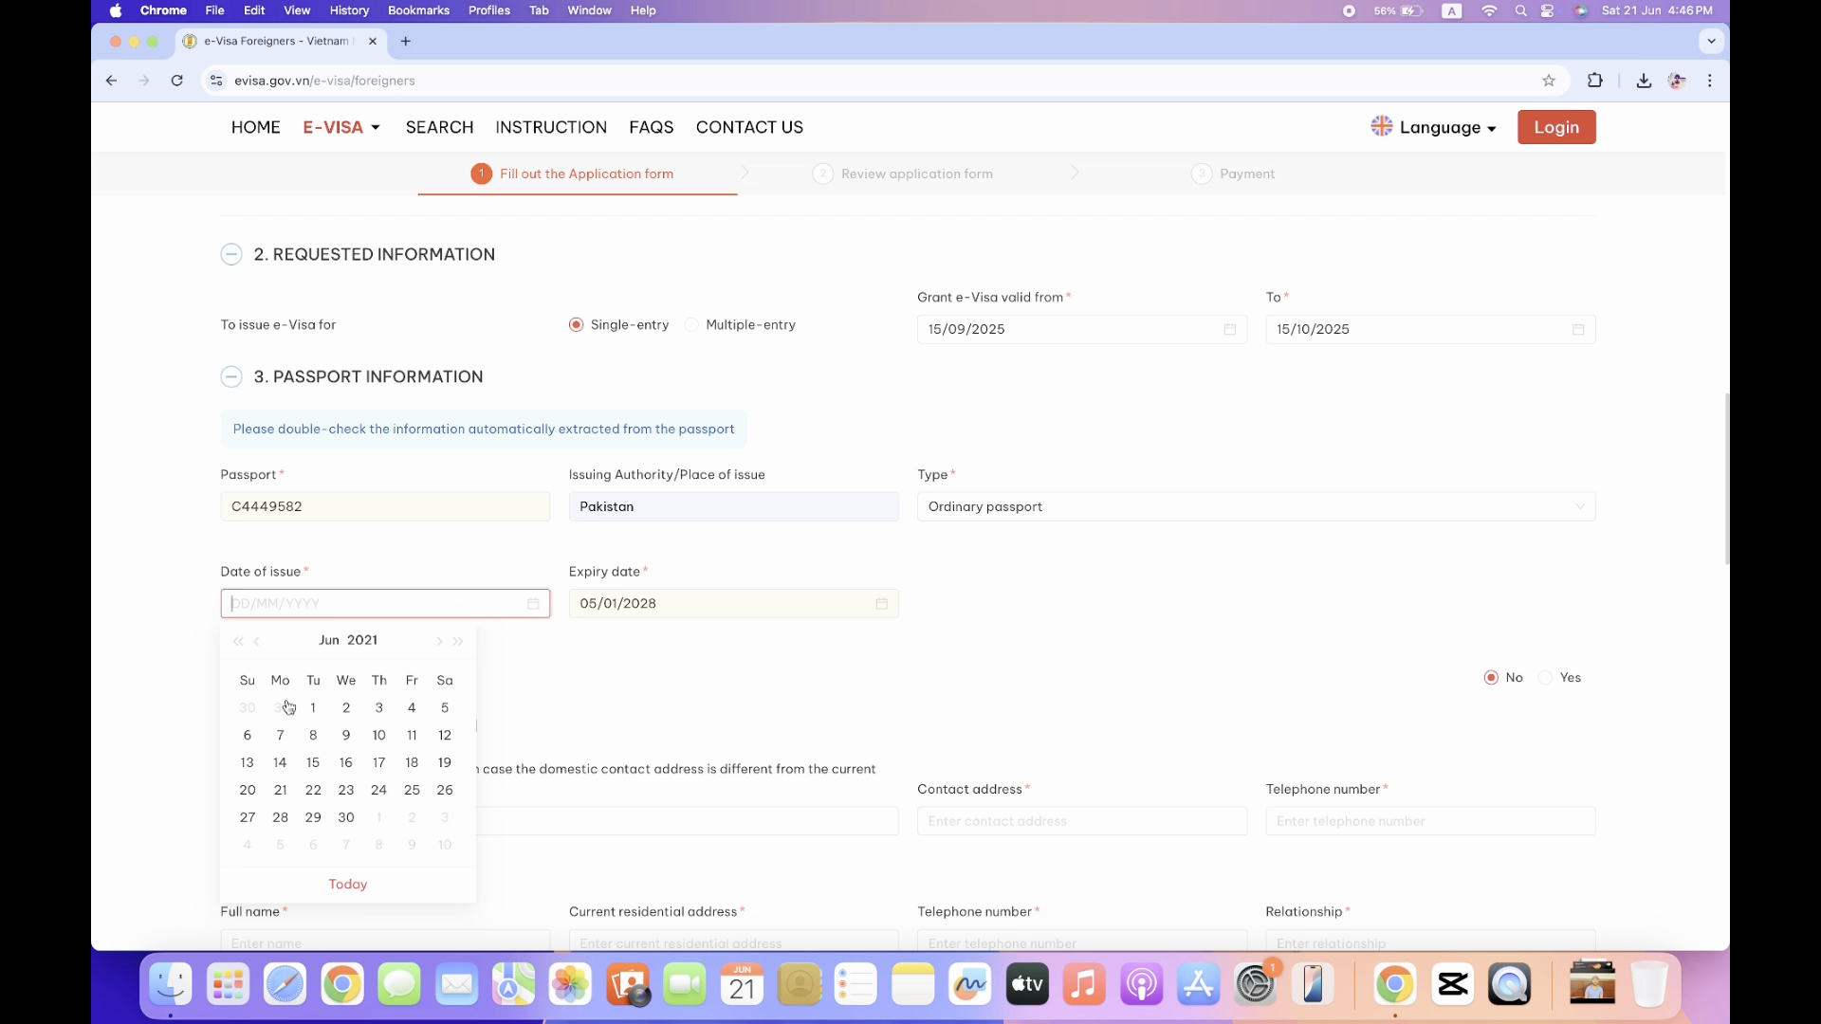
{"action": "left_click", "coordinate": [313, 764]}
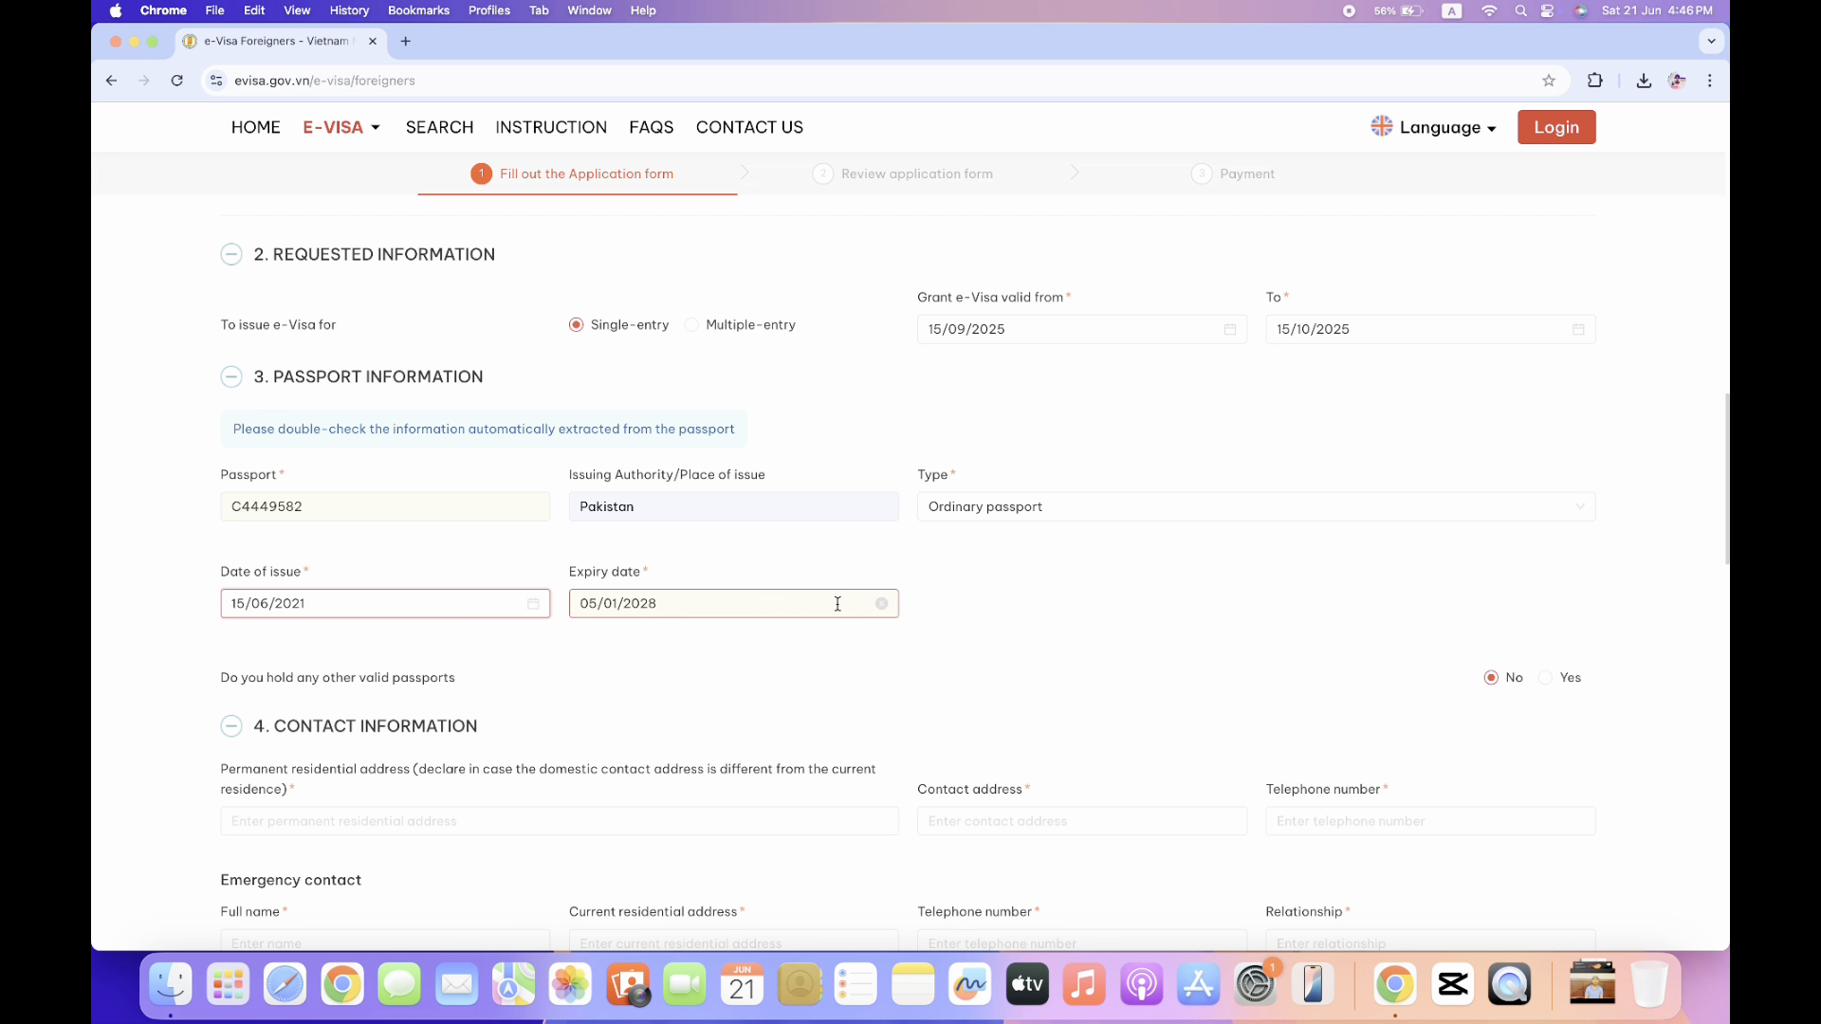
{"action": "left_click", "coordinate": [785, 607]}
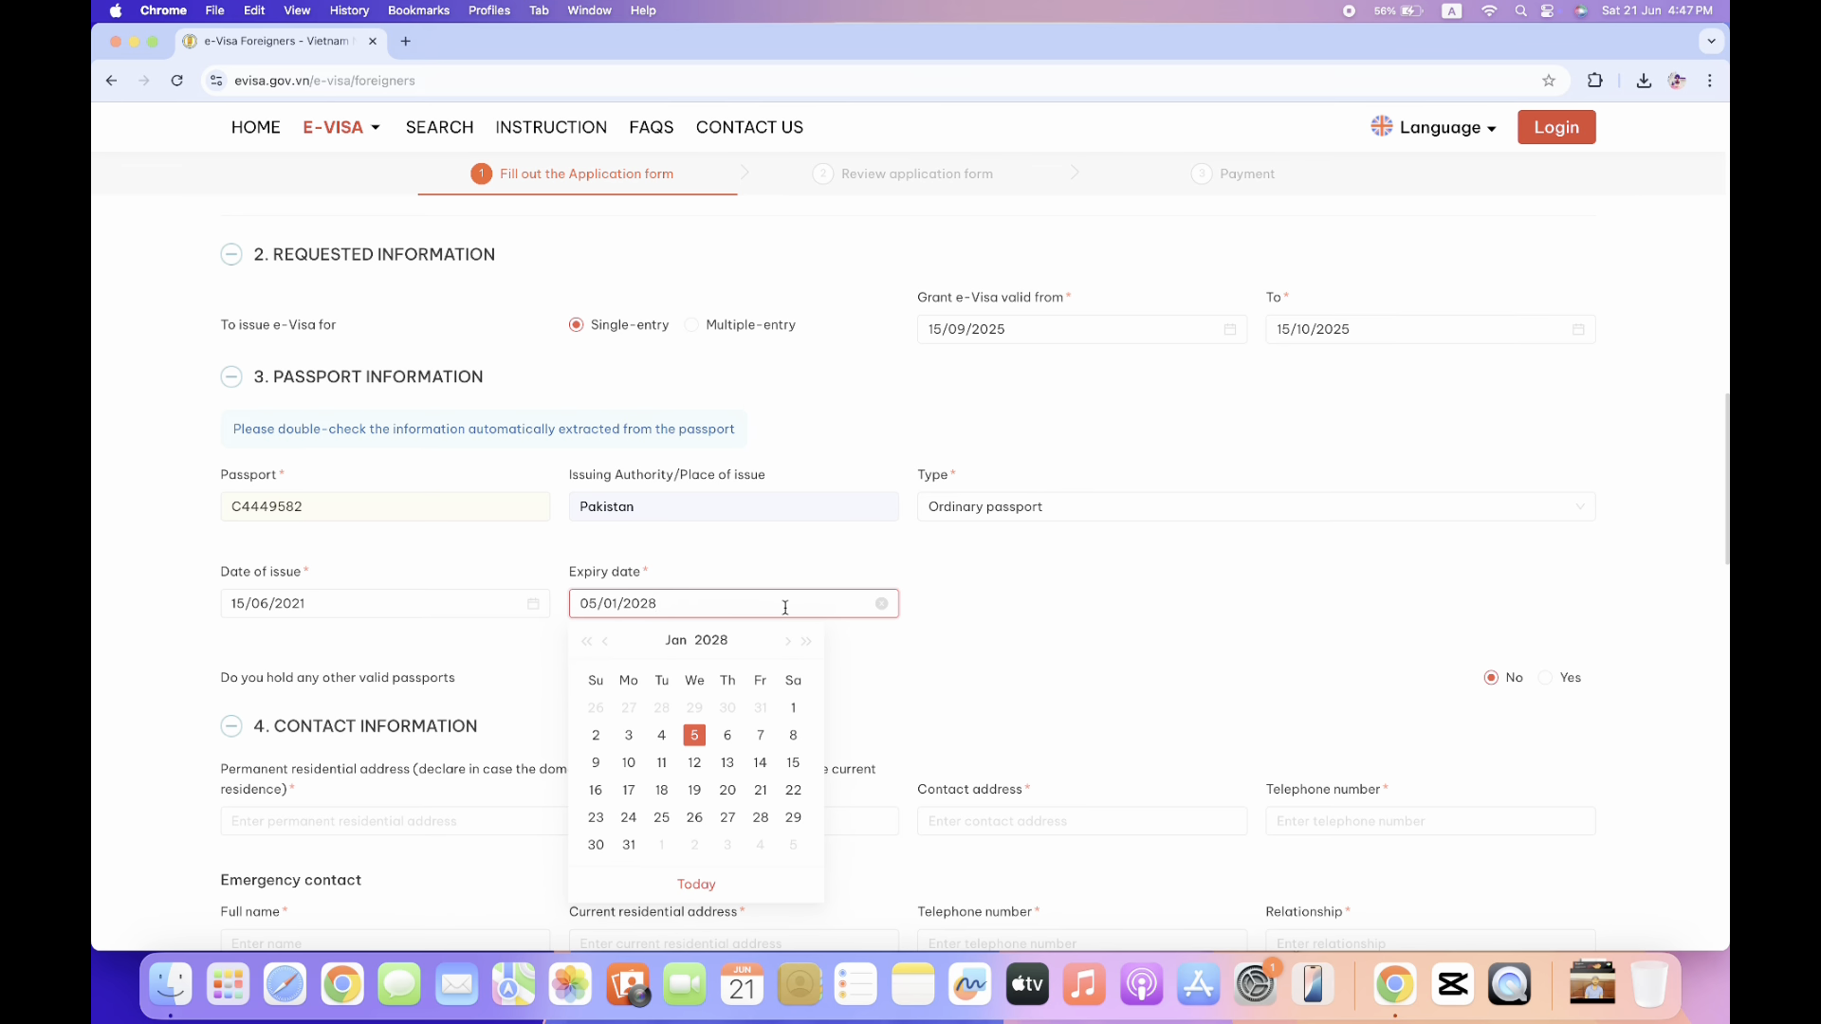
{"action": "left_click", "coordinate": [758, 795]}
{"action": "scroll", "coordinate": [1003, 699], "scroll_direction": "down", "scroll_amount": 3}
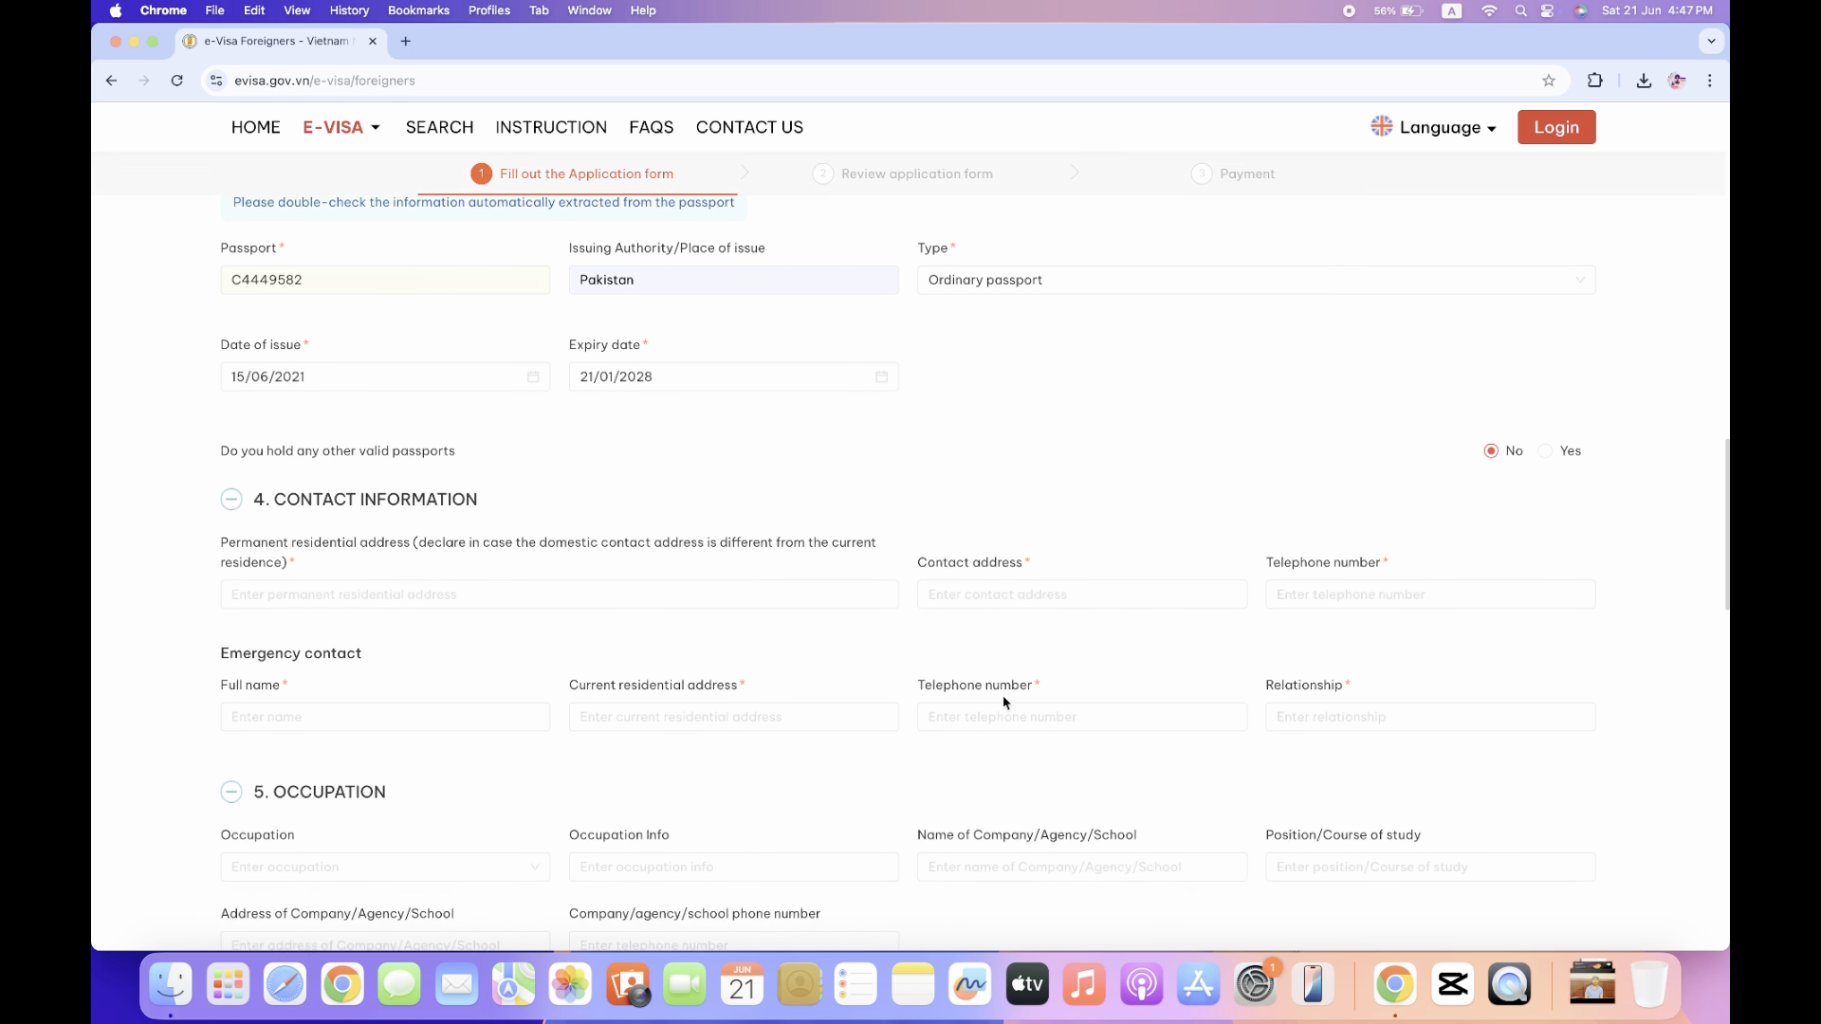
Fill both addresses from saved autofill entries and enter the contact telephone number.
{"action": "scroll", "coordinate": [1003, 696], "scroll_direction": "down", "scroll_amount": 1}
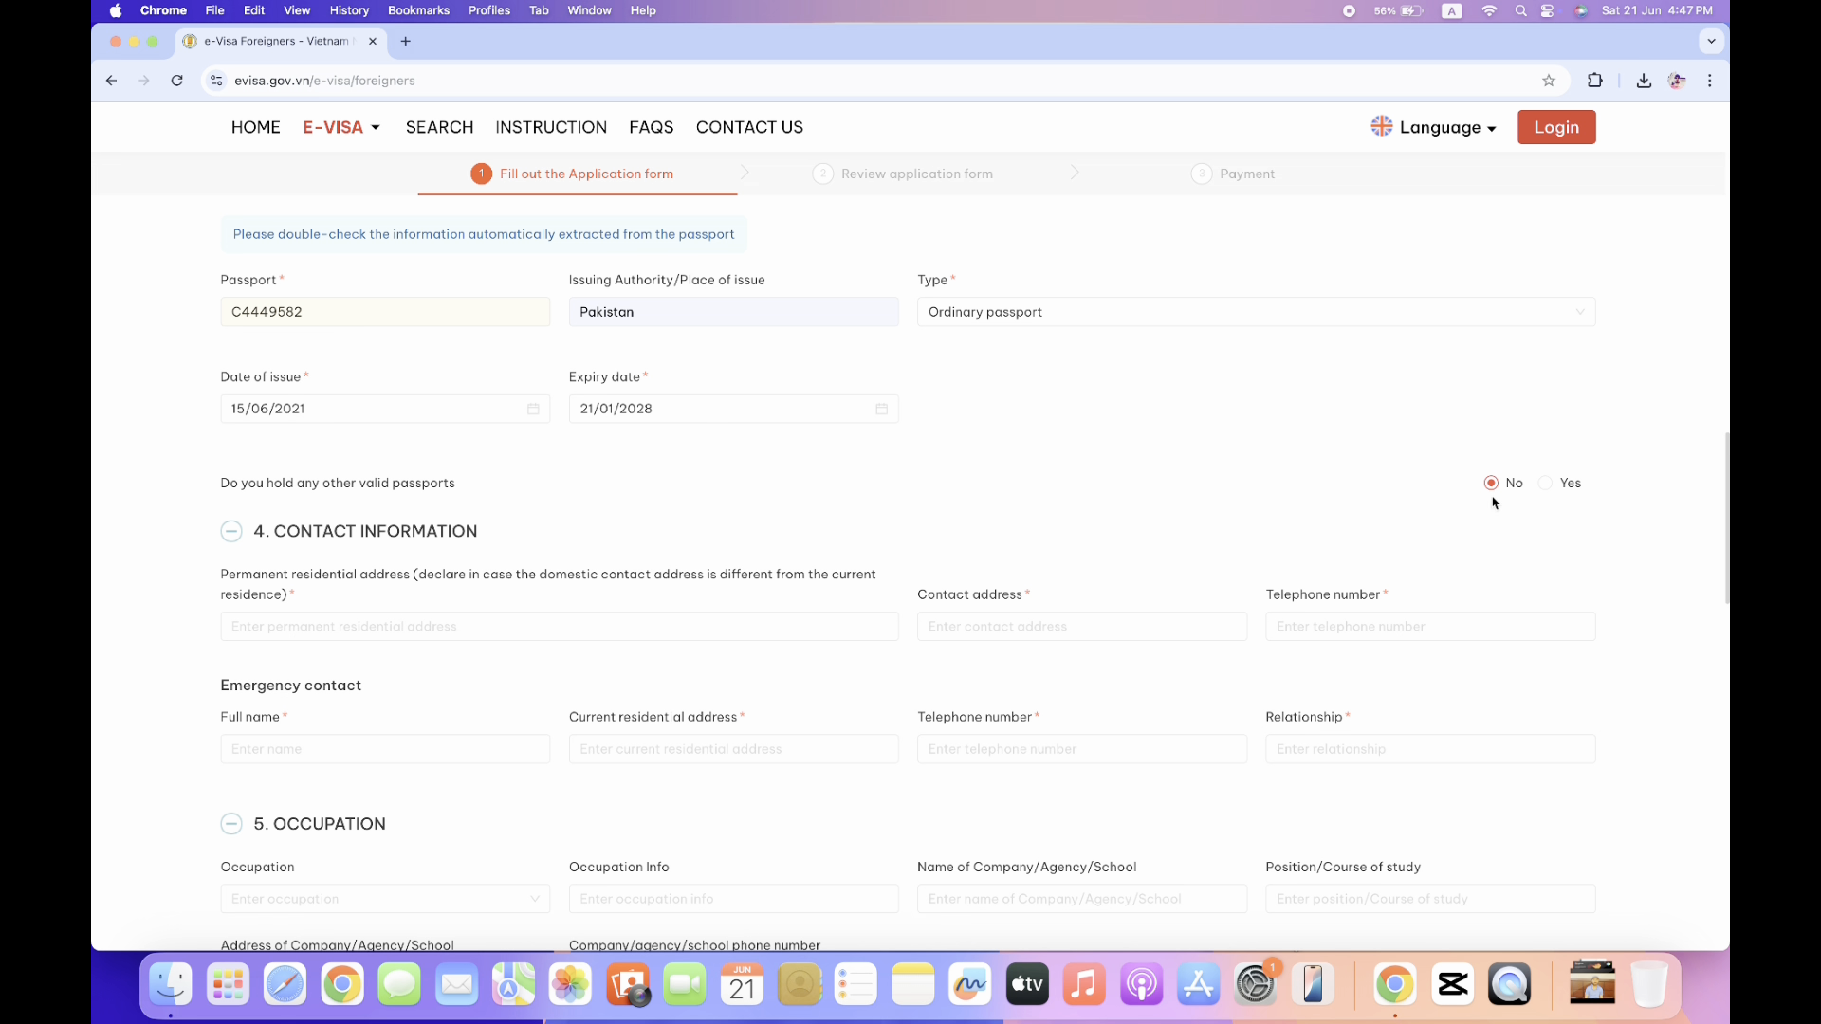
{"action": "scroll", "coordinate": [438, 614], "scroll_direction": "down", "scroll_amount": 2}
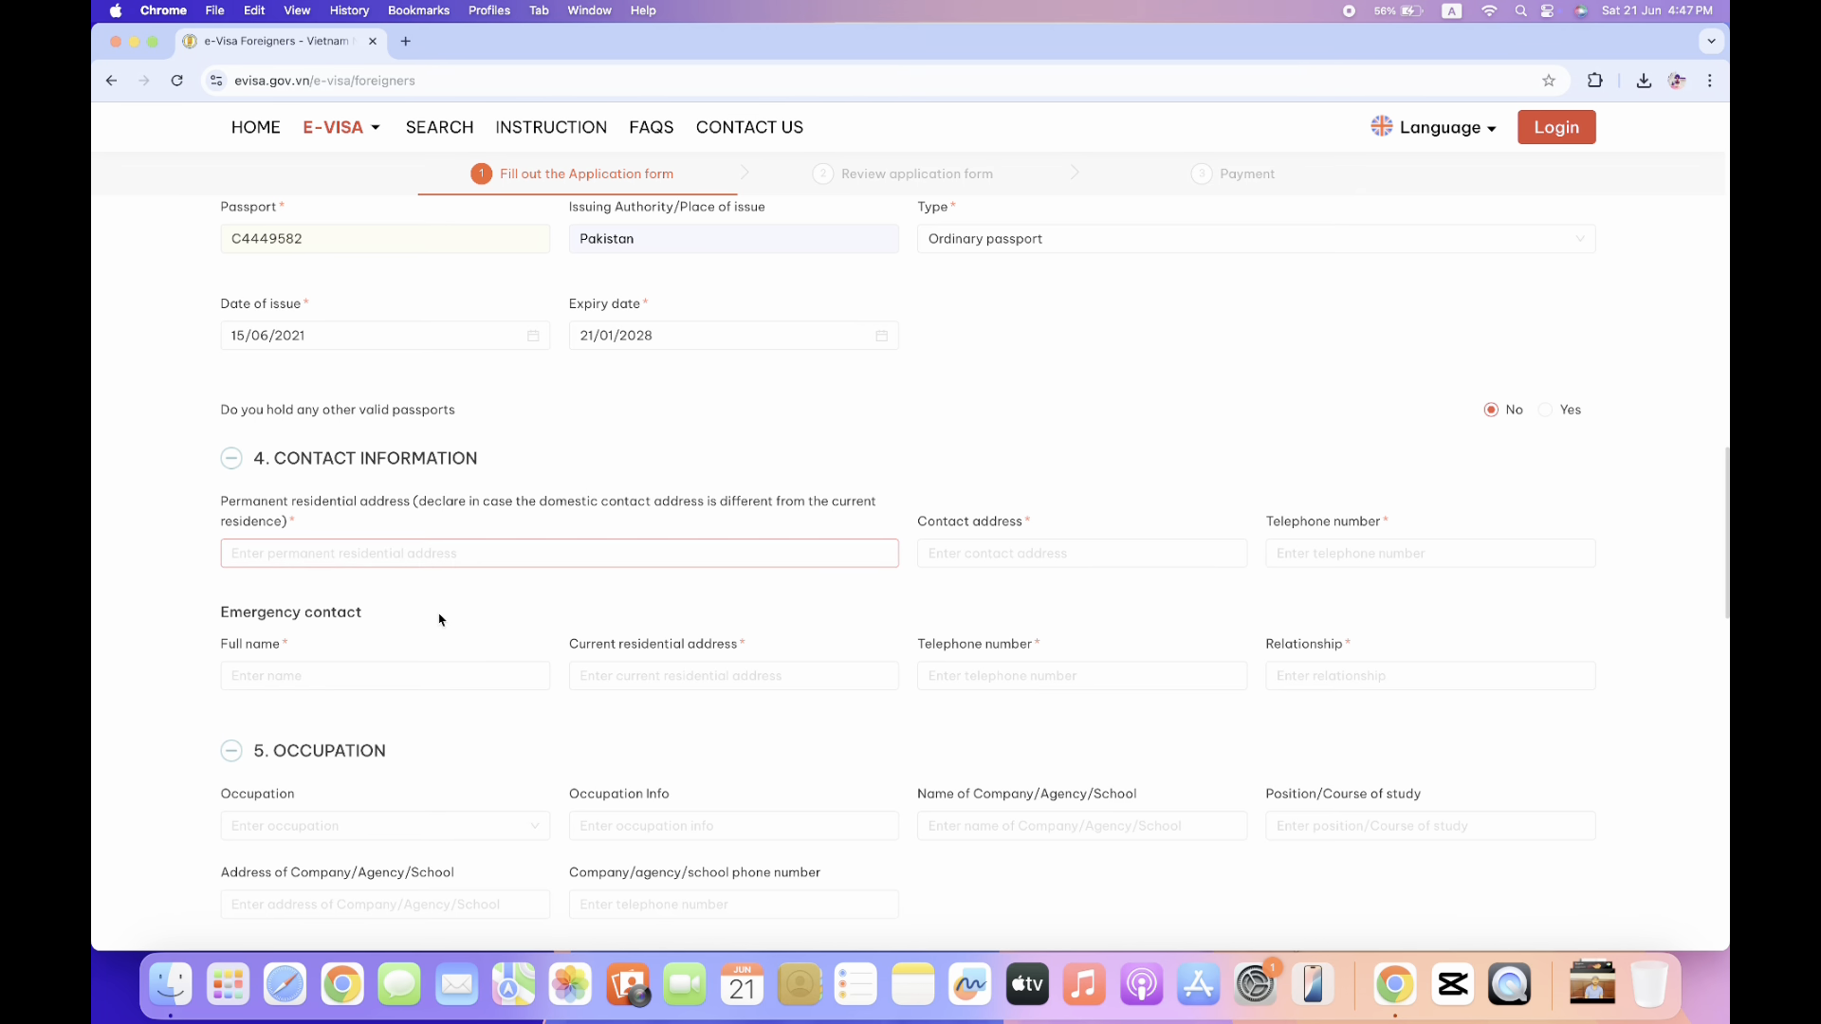
{"action": "left_click", "coordinate": [479, 503]}
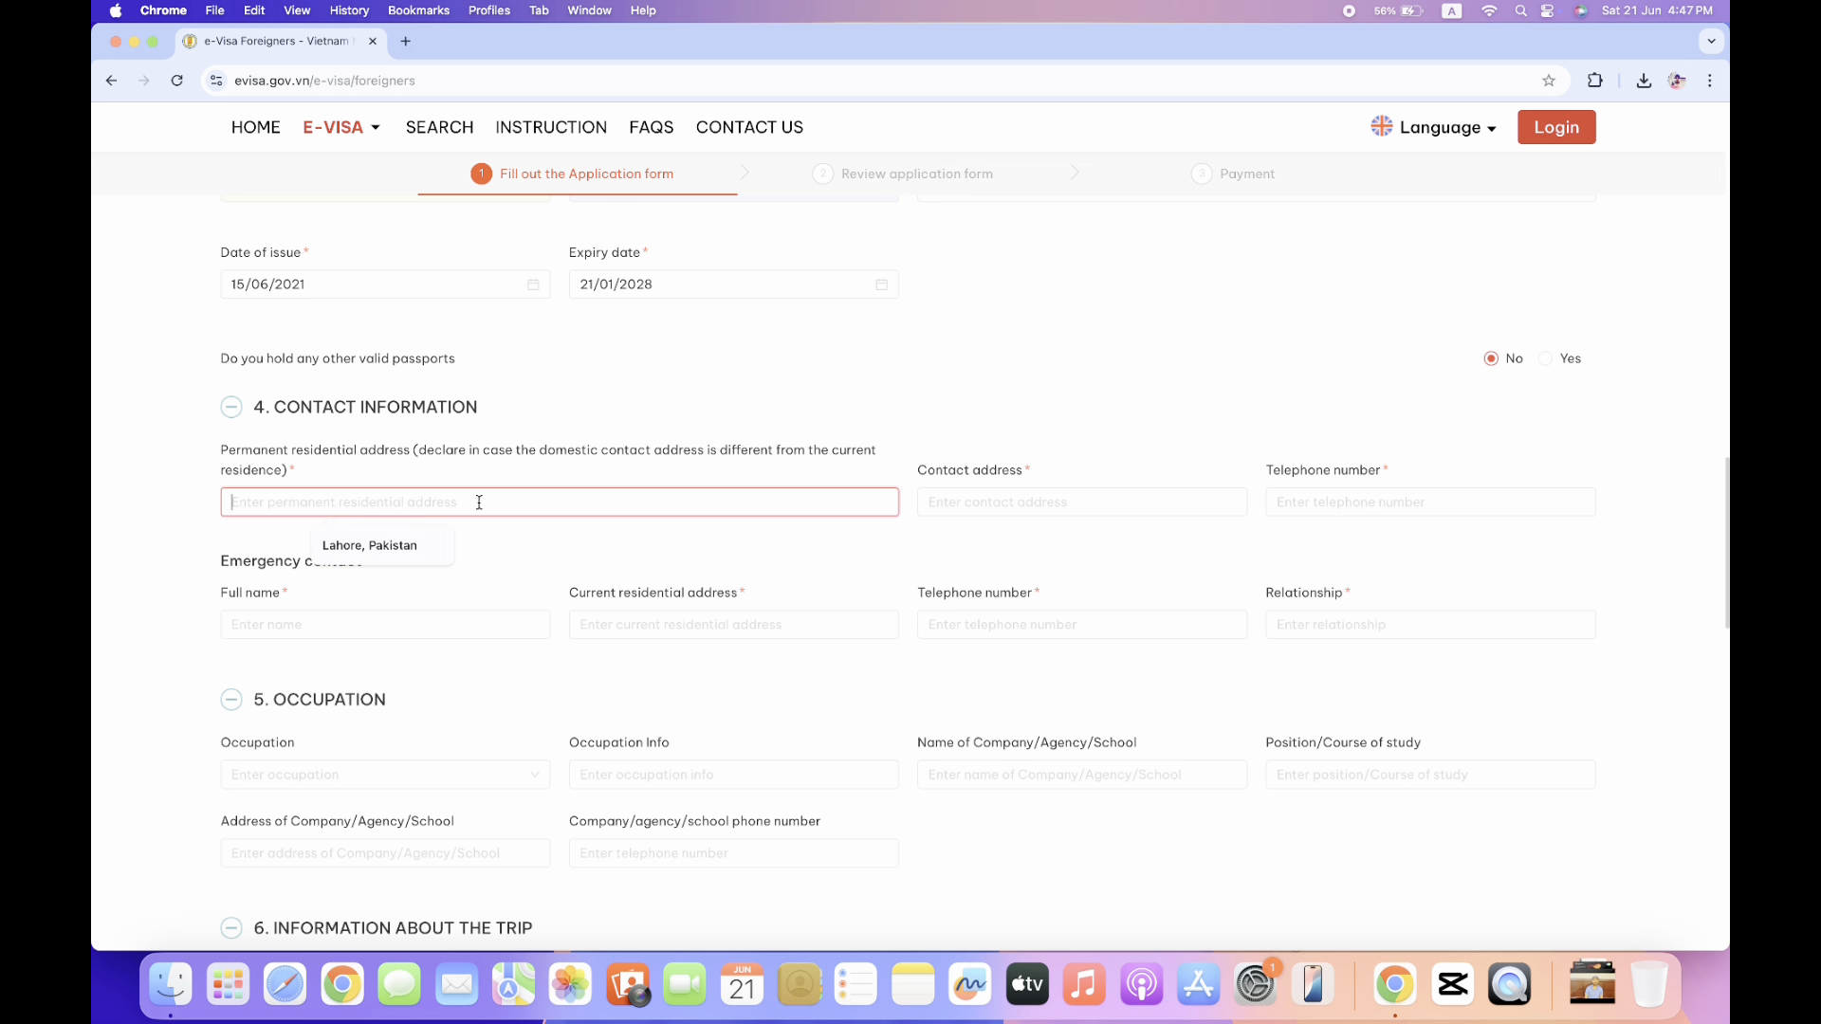
{"action": "left_click", "coordinate": [370, 561]}
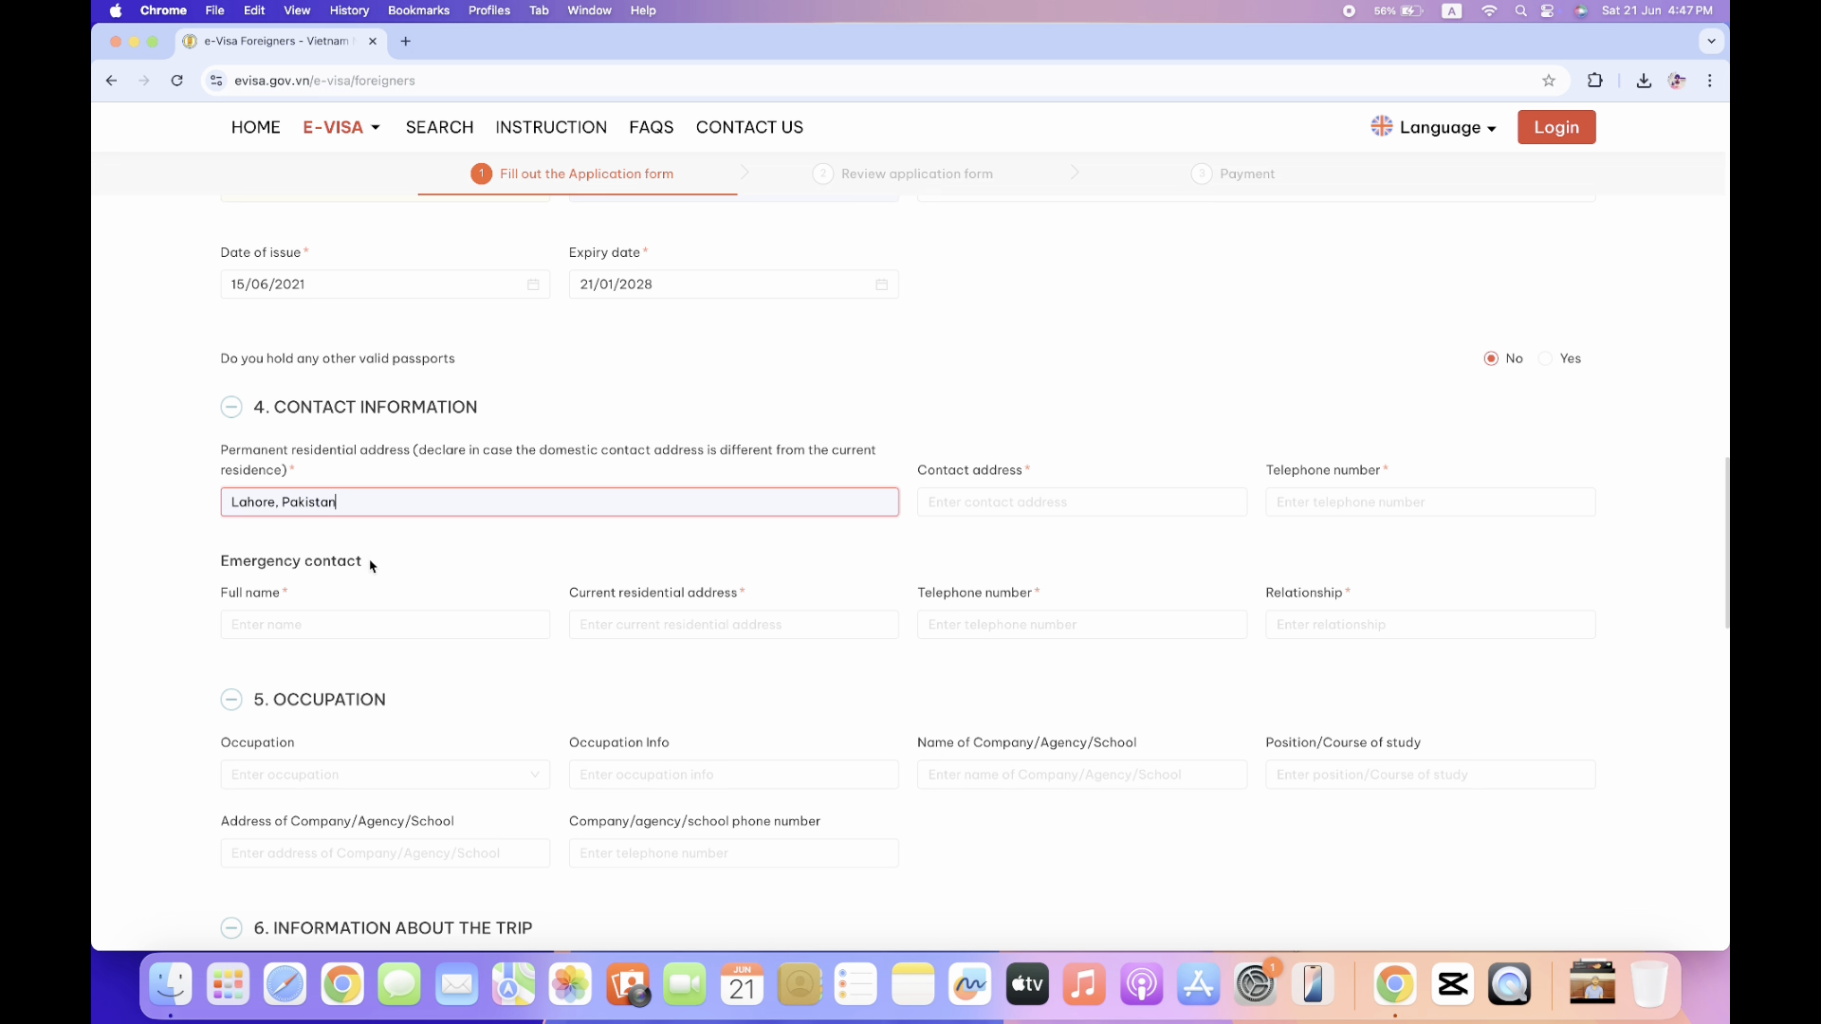
{"action": "left_click", "coordinate": [1086, 504]}
{"action": "left_click", "coordinate": [1079, 545]}
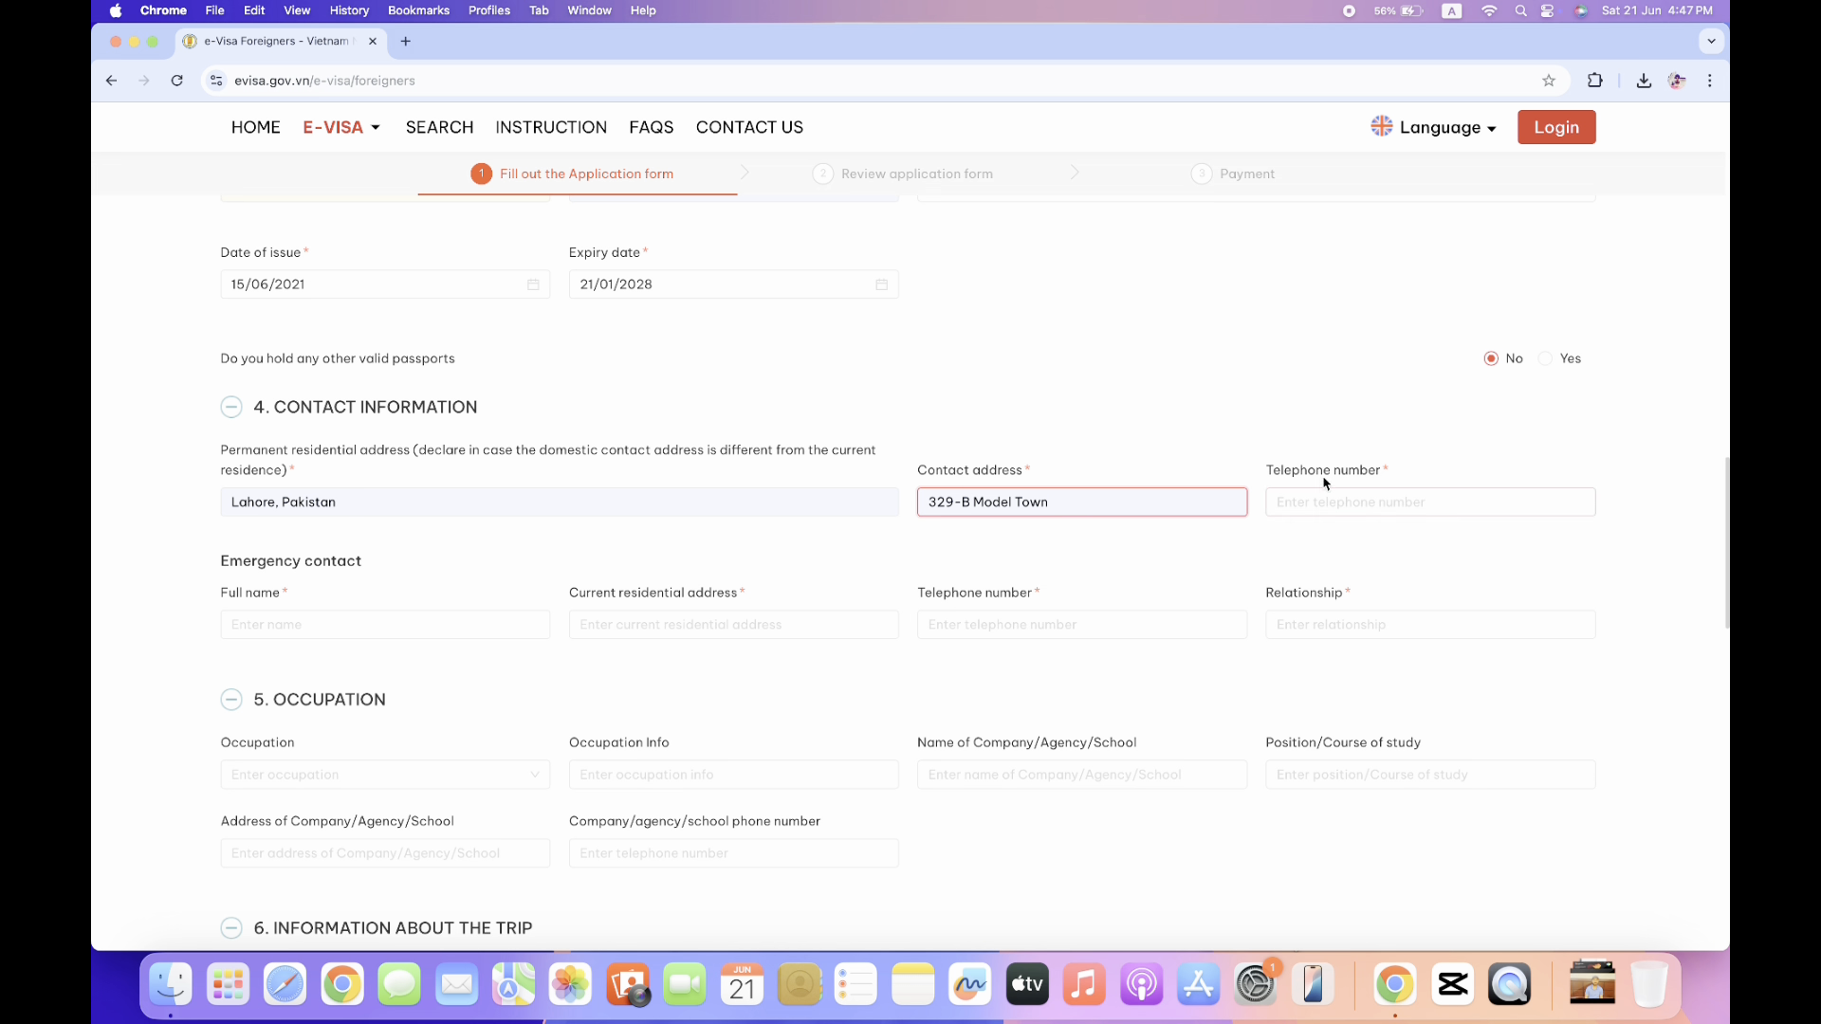
{"action": "left_click", "coordinate": [1327, 499]}
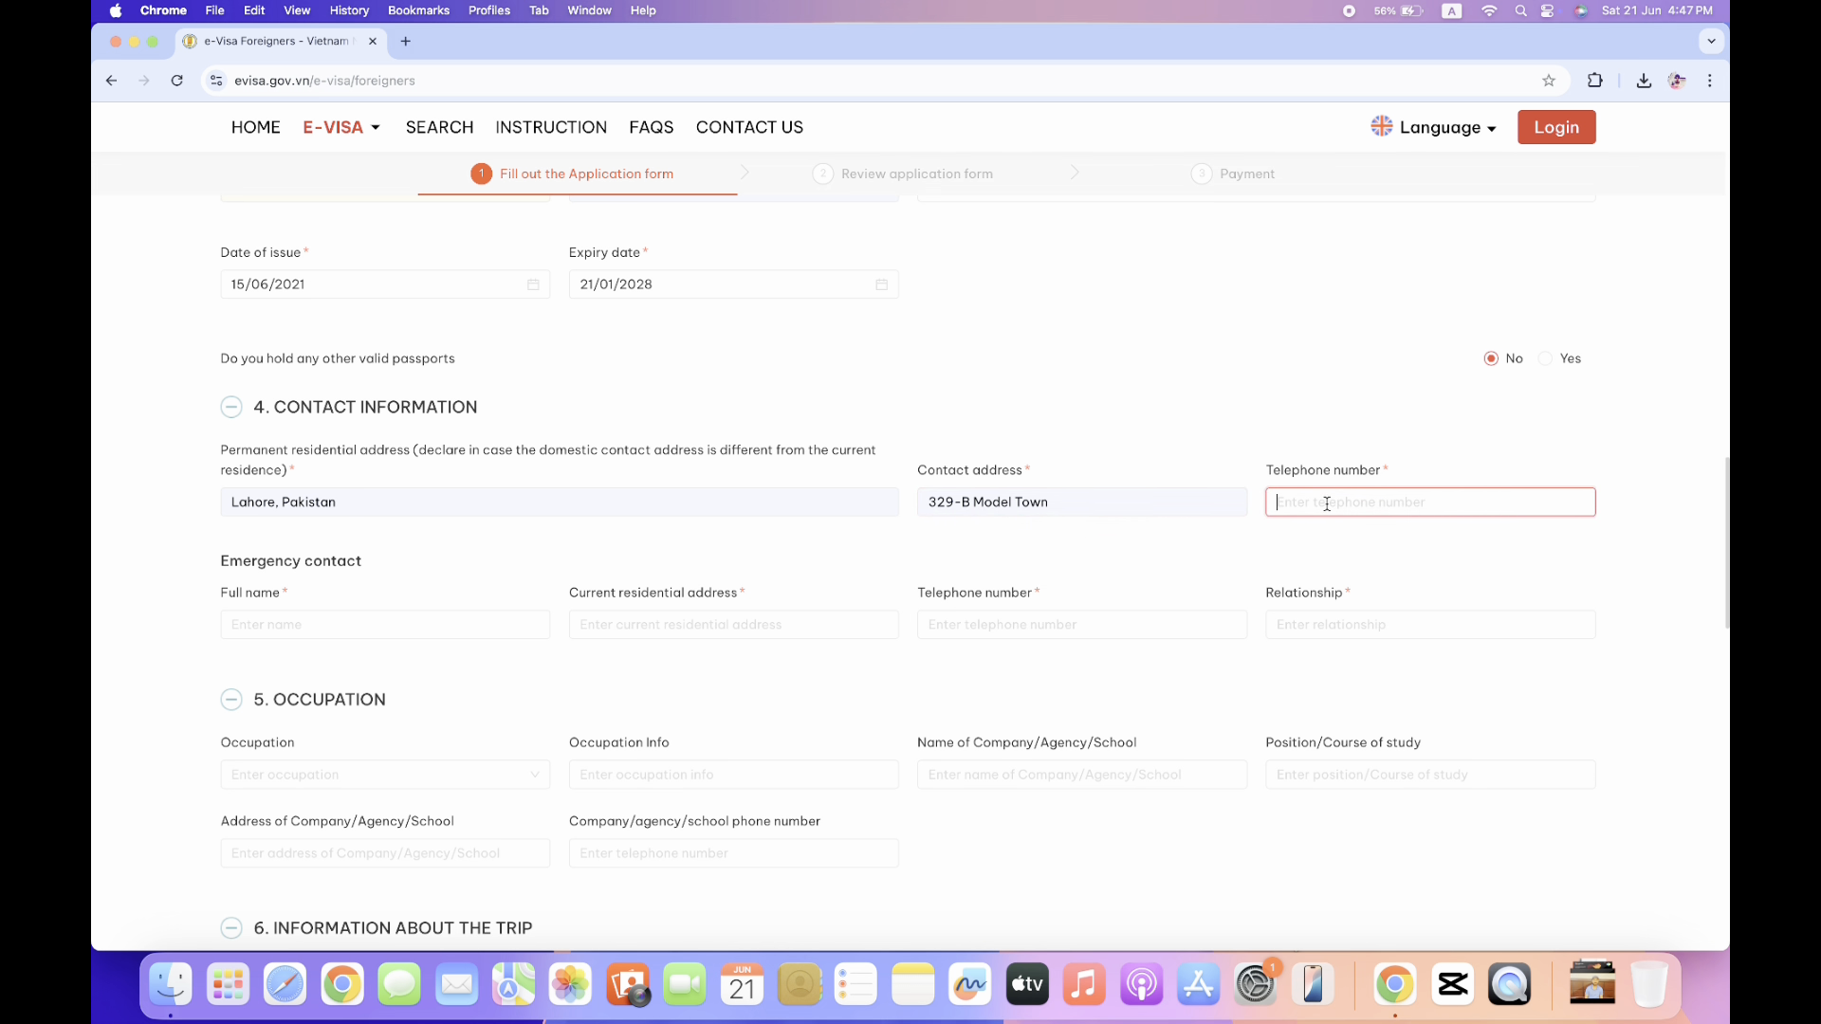
{"action": "type", "text": "98469458"}
Fill the emergency contact's name from autofill and set their residence to Canada.
{"action": "scroll", "coordinate": [133, 593], "scroll_direction": "down", "scroll_amount": 4}
{"action": "left_click", "coordinate": [317, 426]}
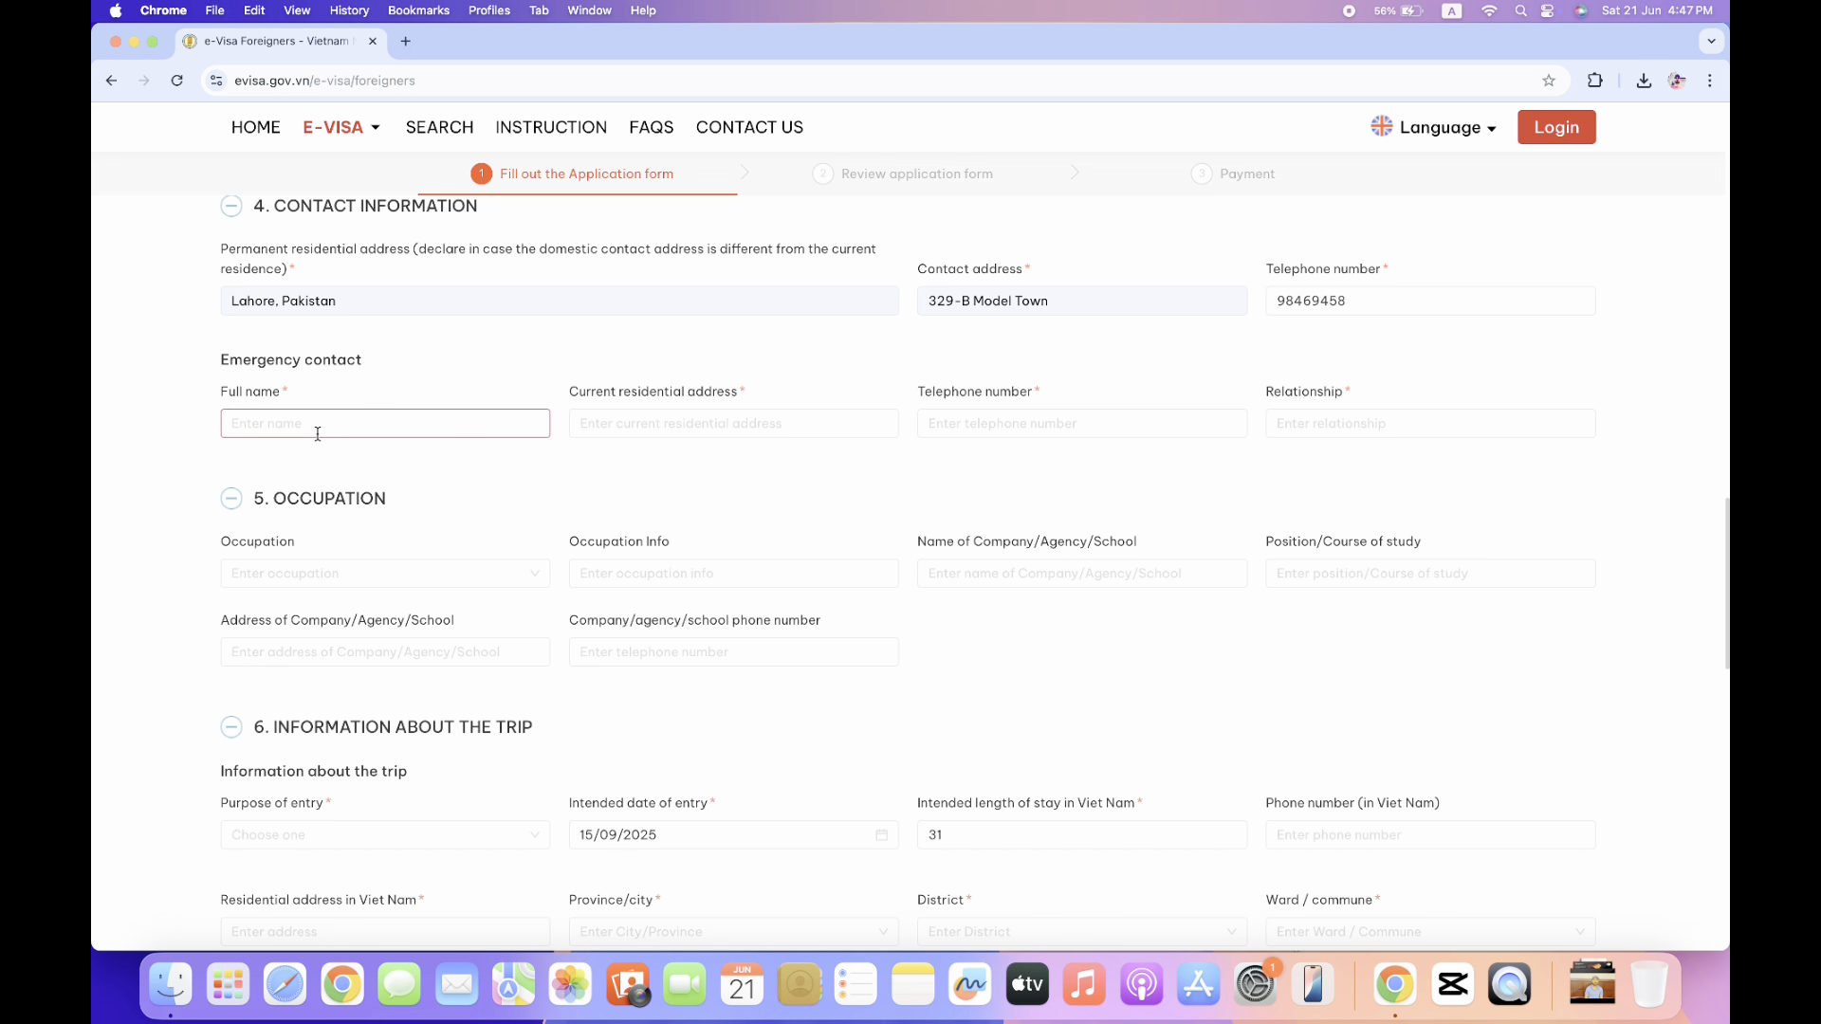
{"action": "left_click", "coordinate": [333, 467]}
{"action": "left_click", "coordinate": [651, 420]}
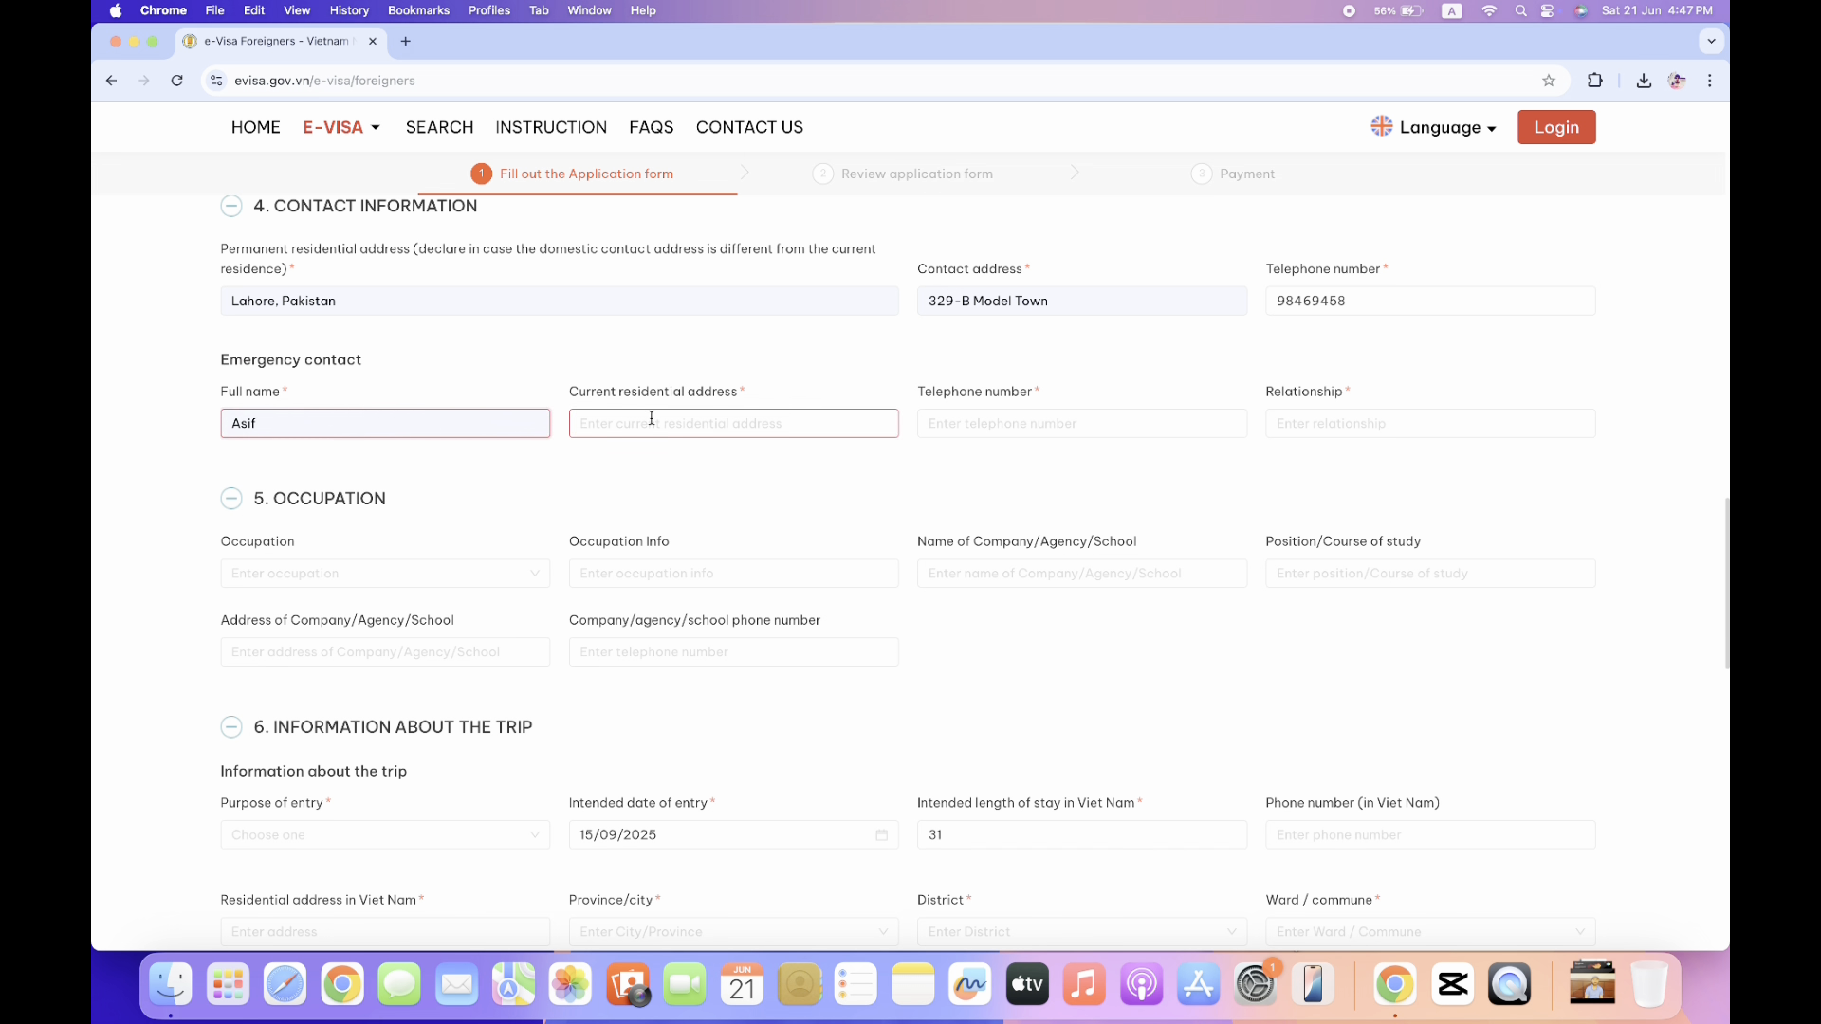
{"action": "left_click", "coordinate": [692, 466]}
Enter the emergency contact's phone number and set the relationship to Brother.
{"action": "left_click", "coordinate": [1058, 413]}
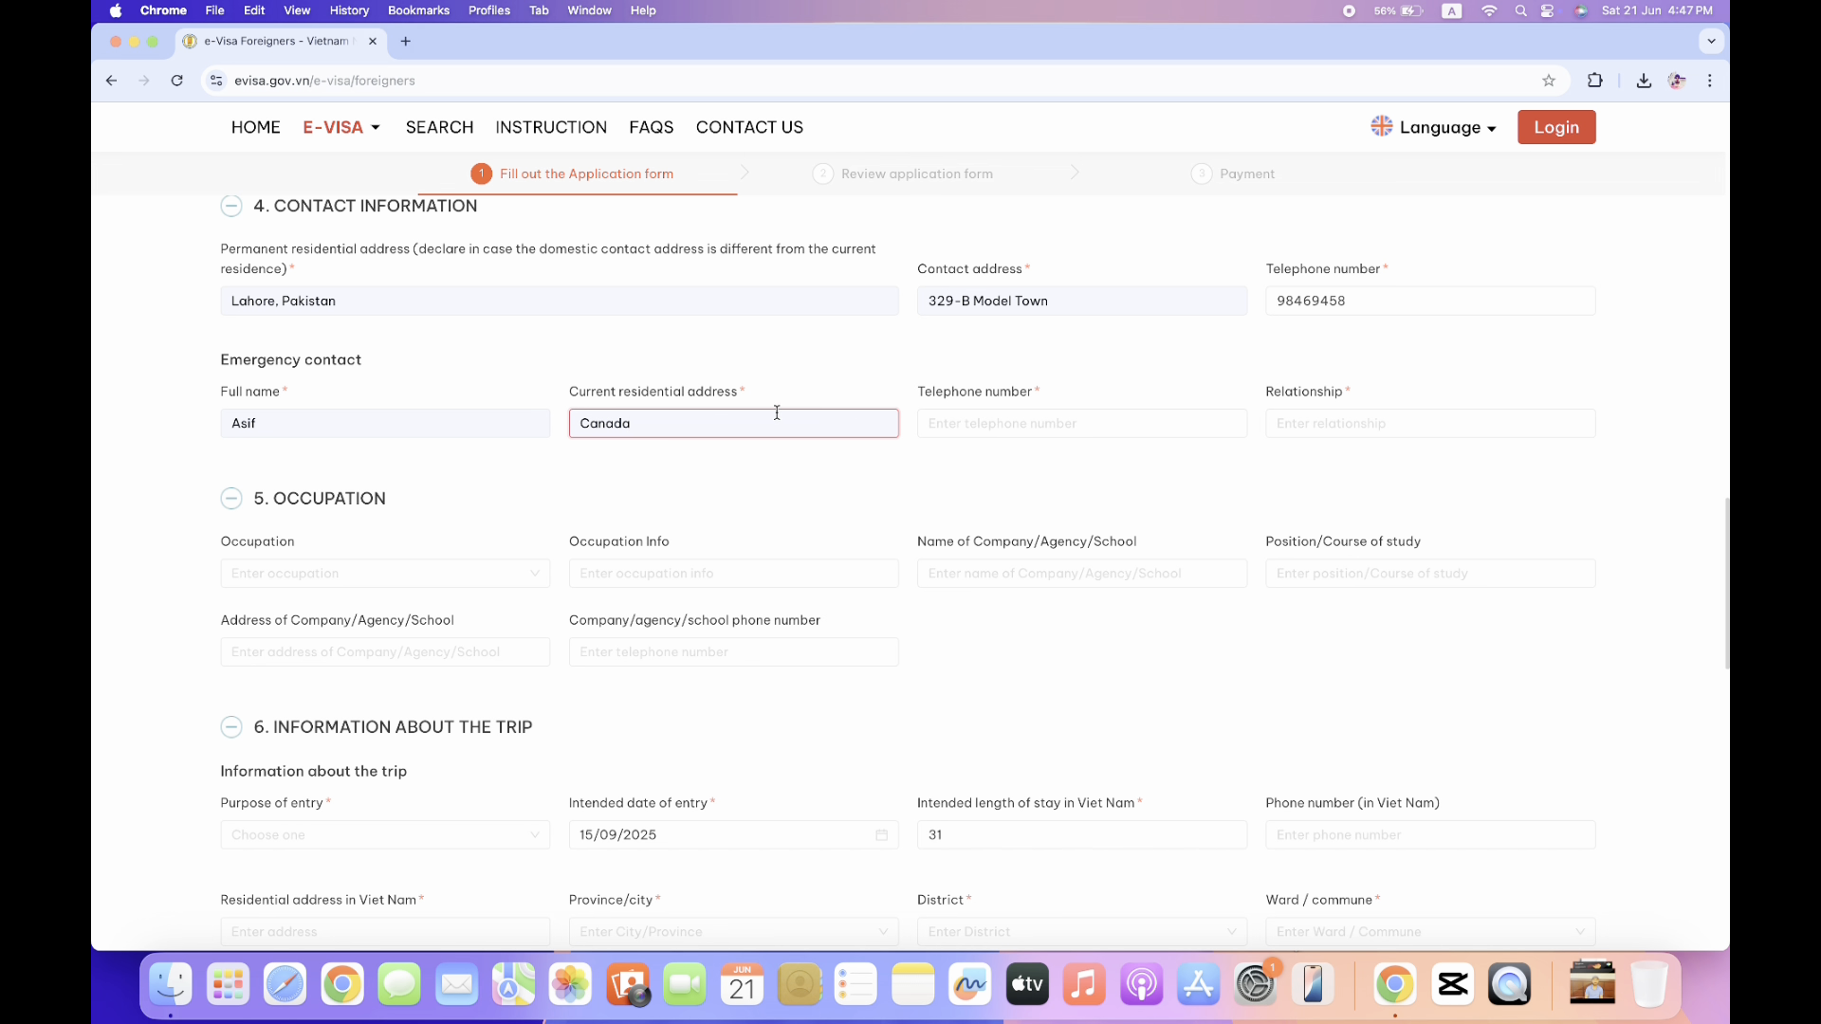
{"action": "left_click", "coordinate": [948, 424]}
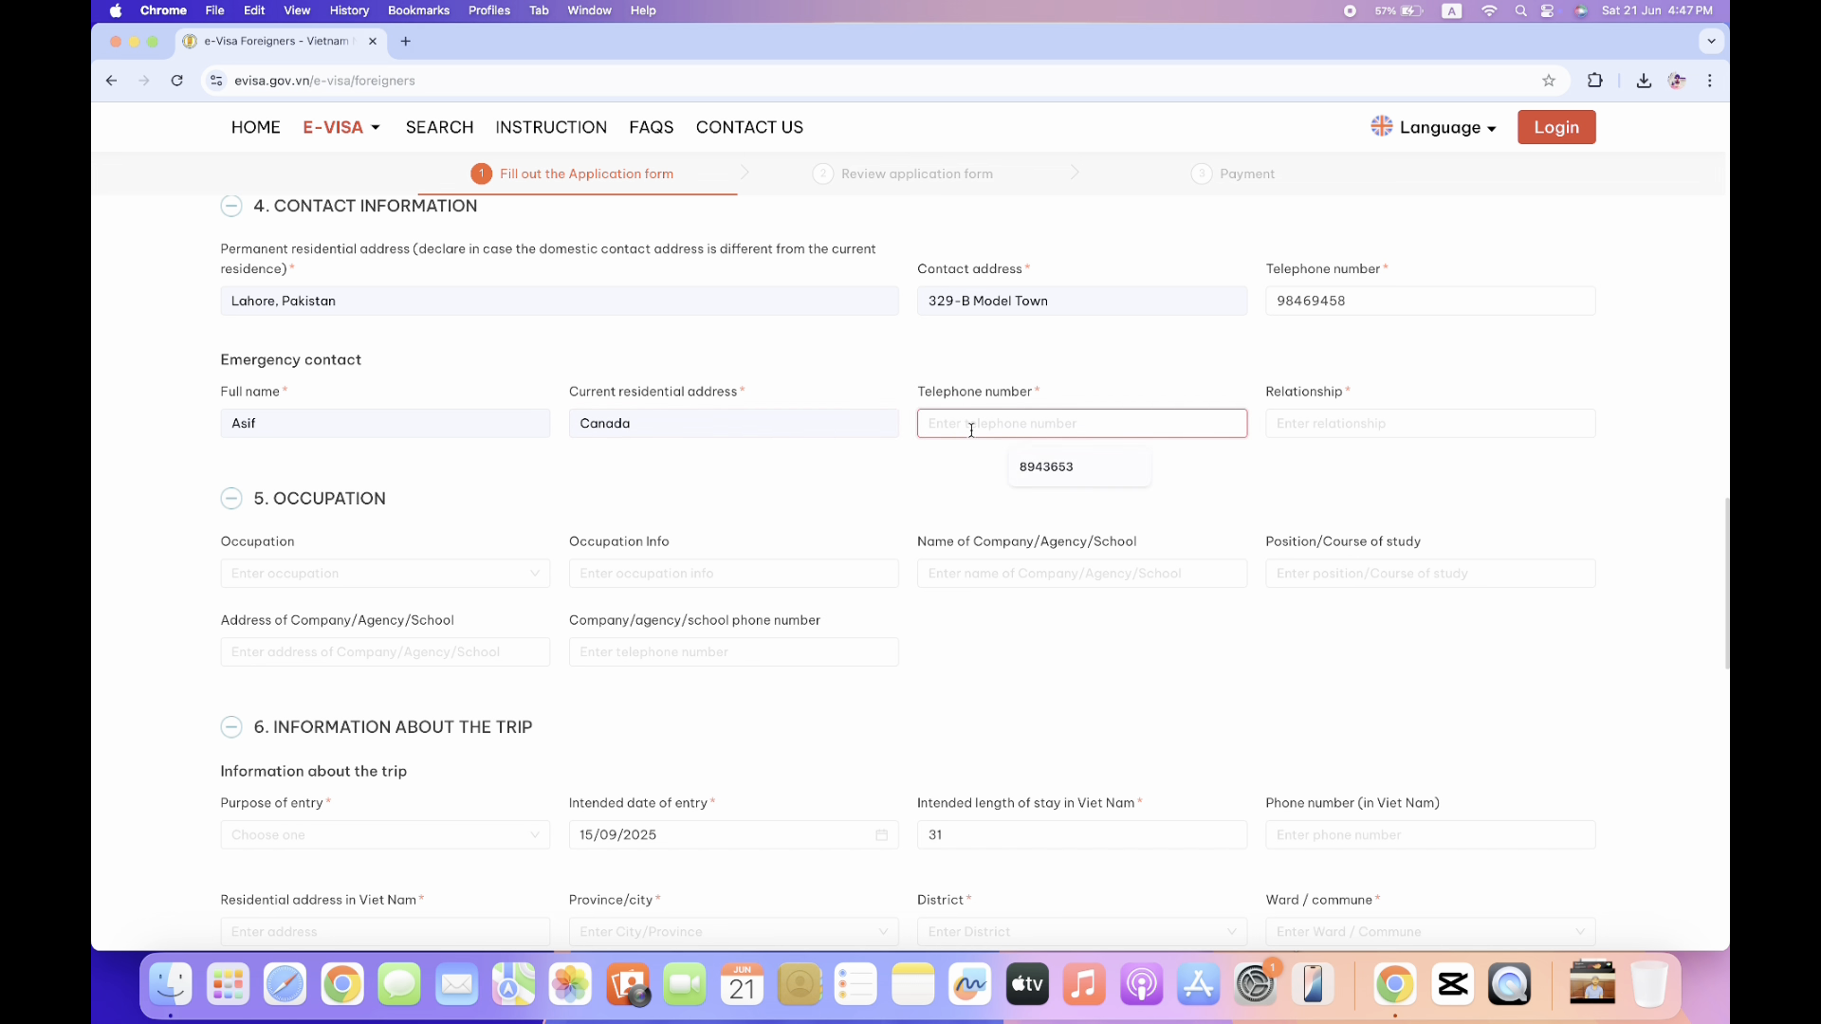
{"action": "left_click", "coordinate": [1042, 468]}
{"action": "key", "text": "BackSpace"}
{"action": "key", "text": "BackSpace"}
{"action": "key", "text": "BackSpace"}
{"action": "key", "text": "BackSpace"}
{"action": "key", "text": "BackSpace"}
{"action": "type", "text": "9476476"}
{"action": "left_click", "coordinate": [1362, 420]}
{"action": "type", "text": "Brother"}
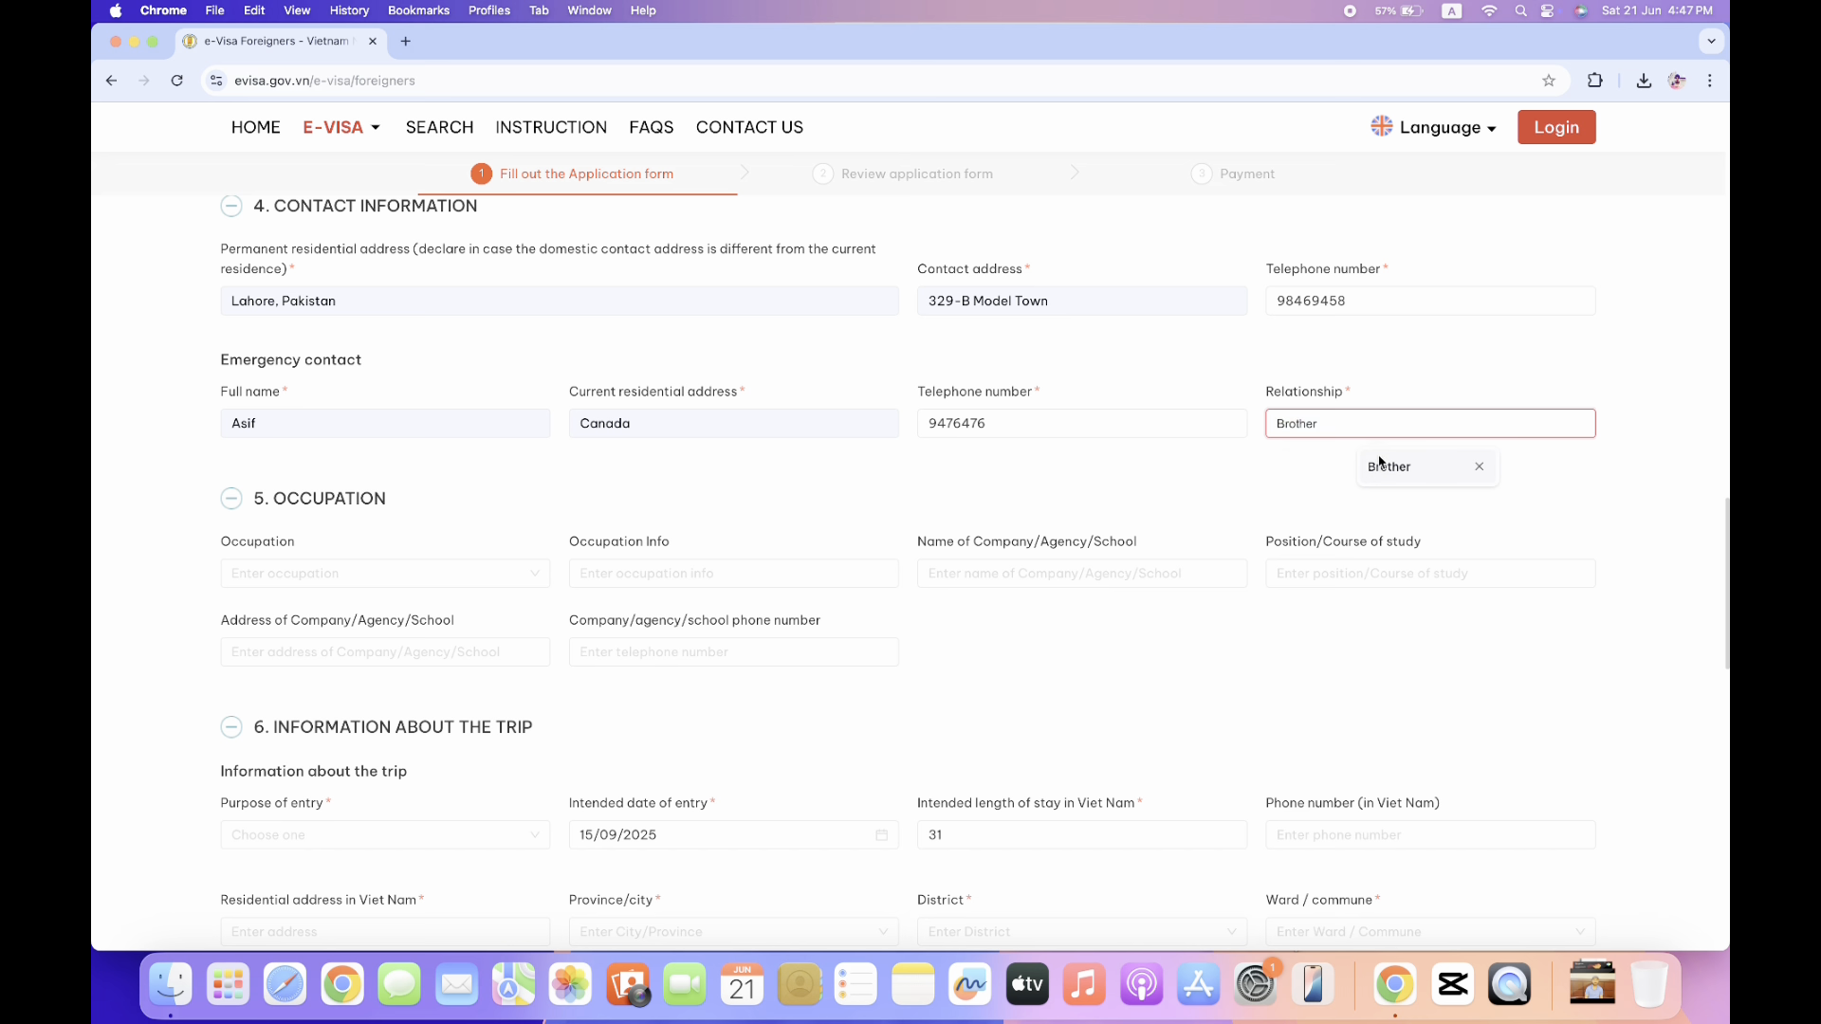
{"action": "left_click", "coordinate": [201, 529]}
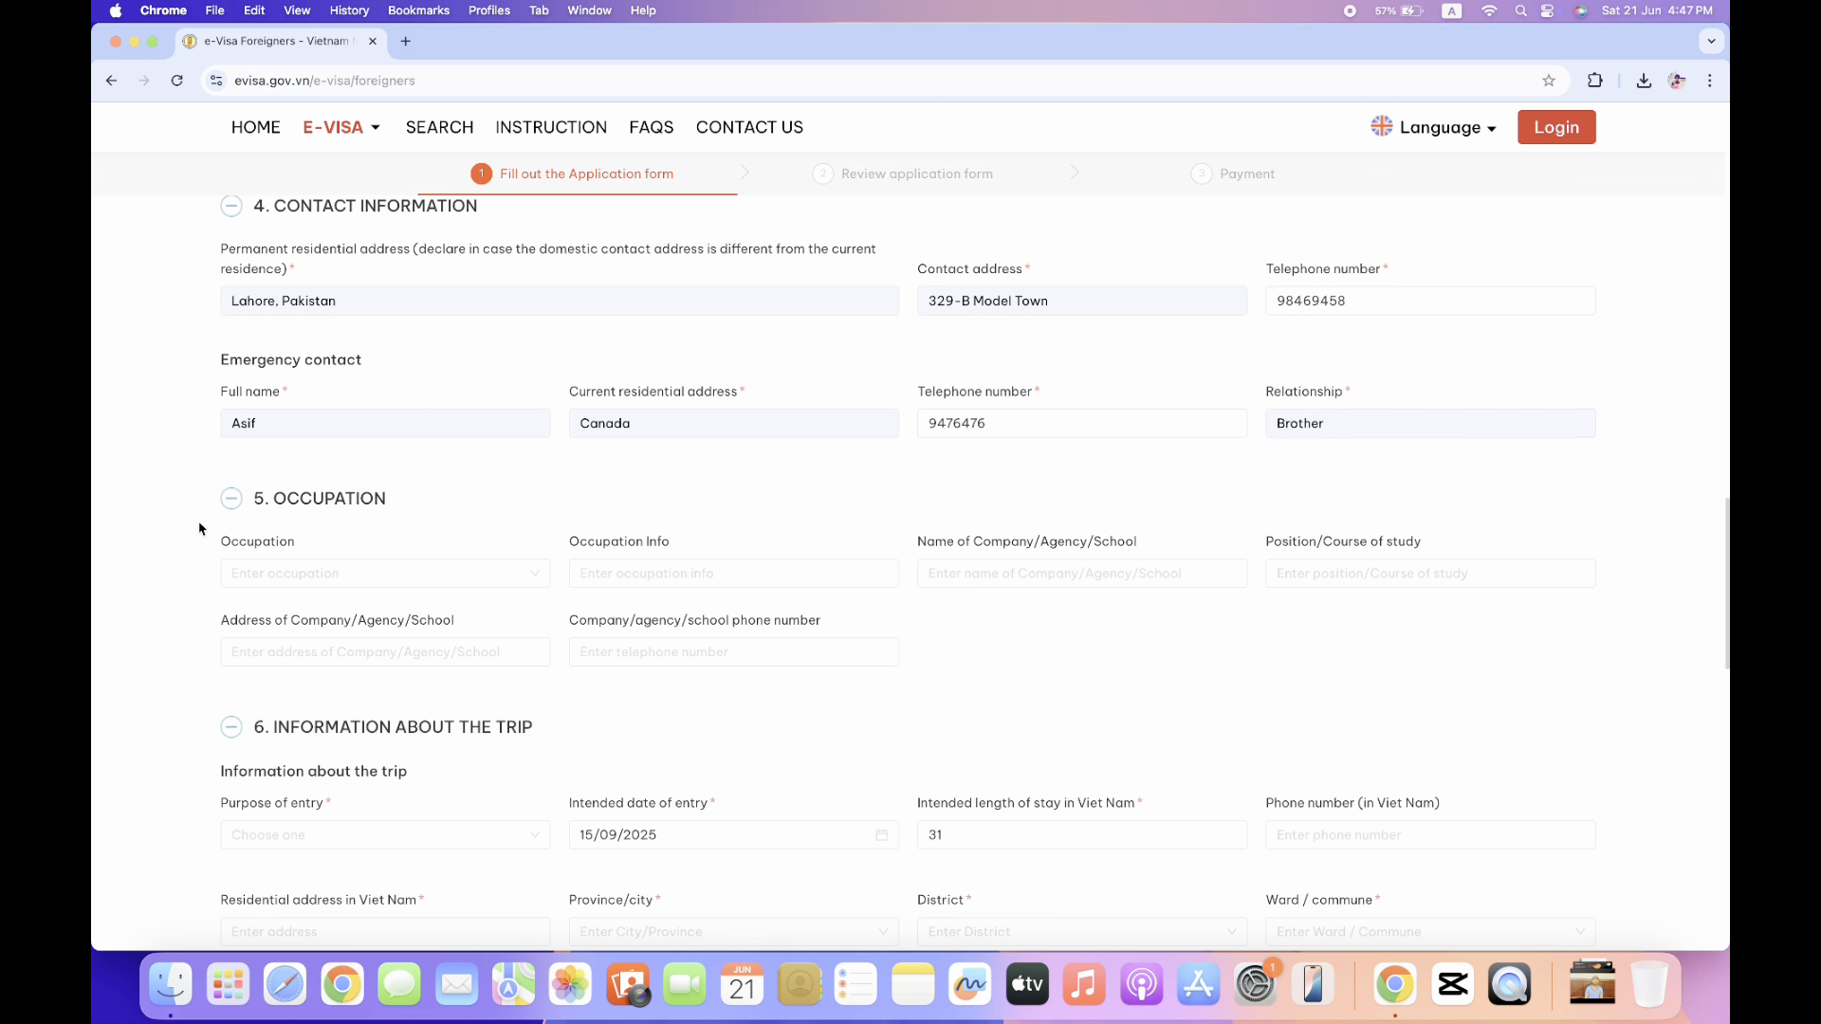
Set occupation to Businessman, with occupation info Founder, company PMDS and position Founder.
{"action": "scroll", "coordinate": [201, 528], "scroll_direction": "down", "scroll_amount": 1}
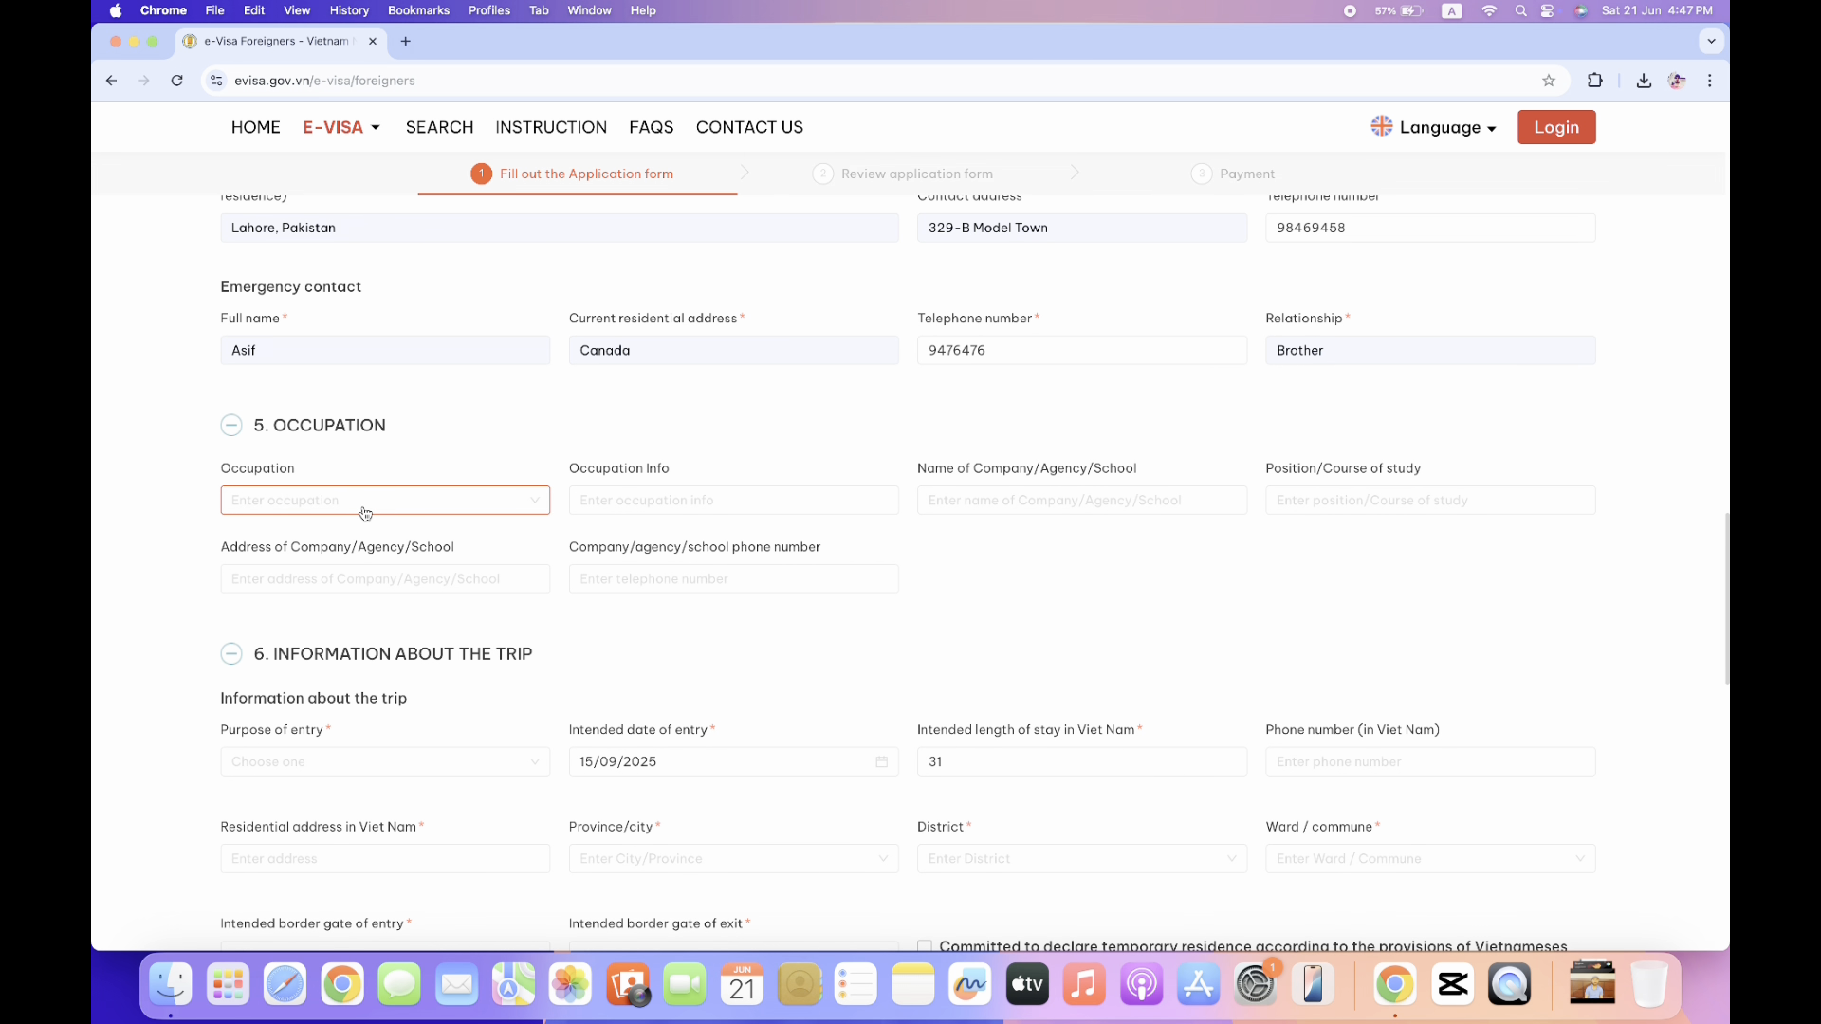
{"action": "left_click", "coordinate": [397, 513]}
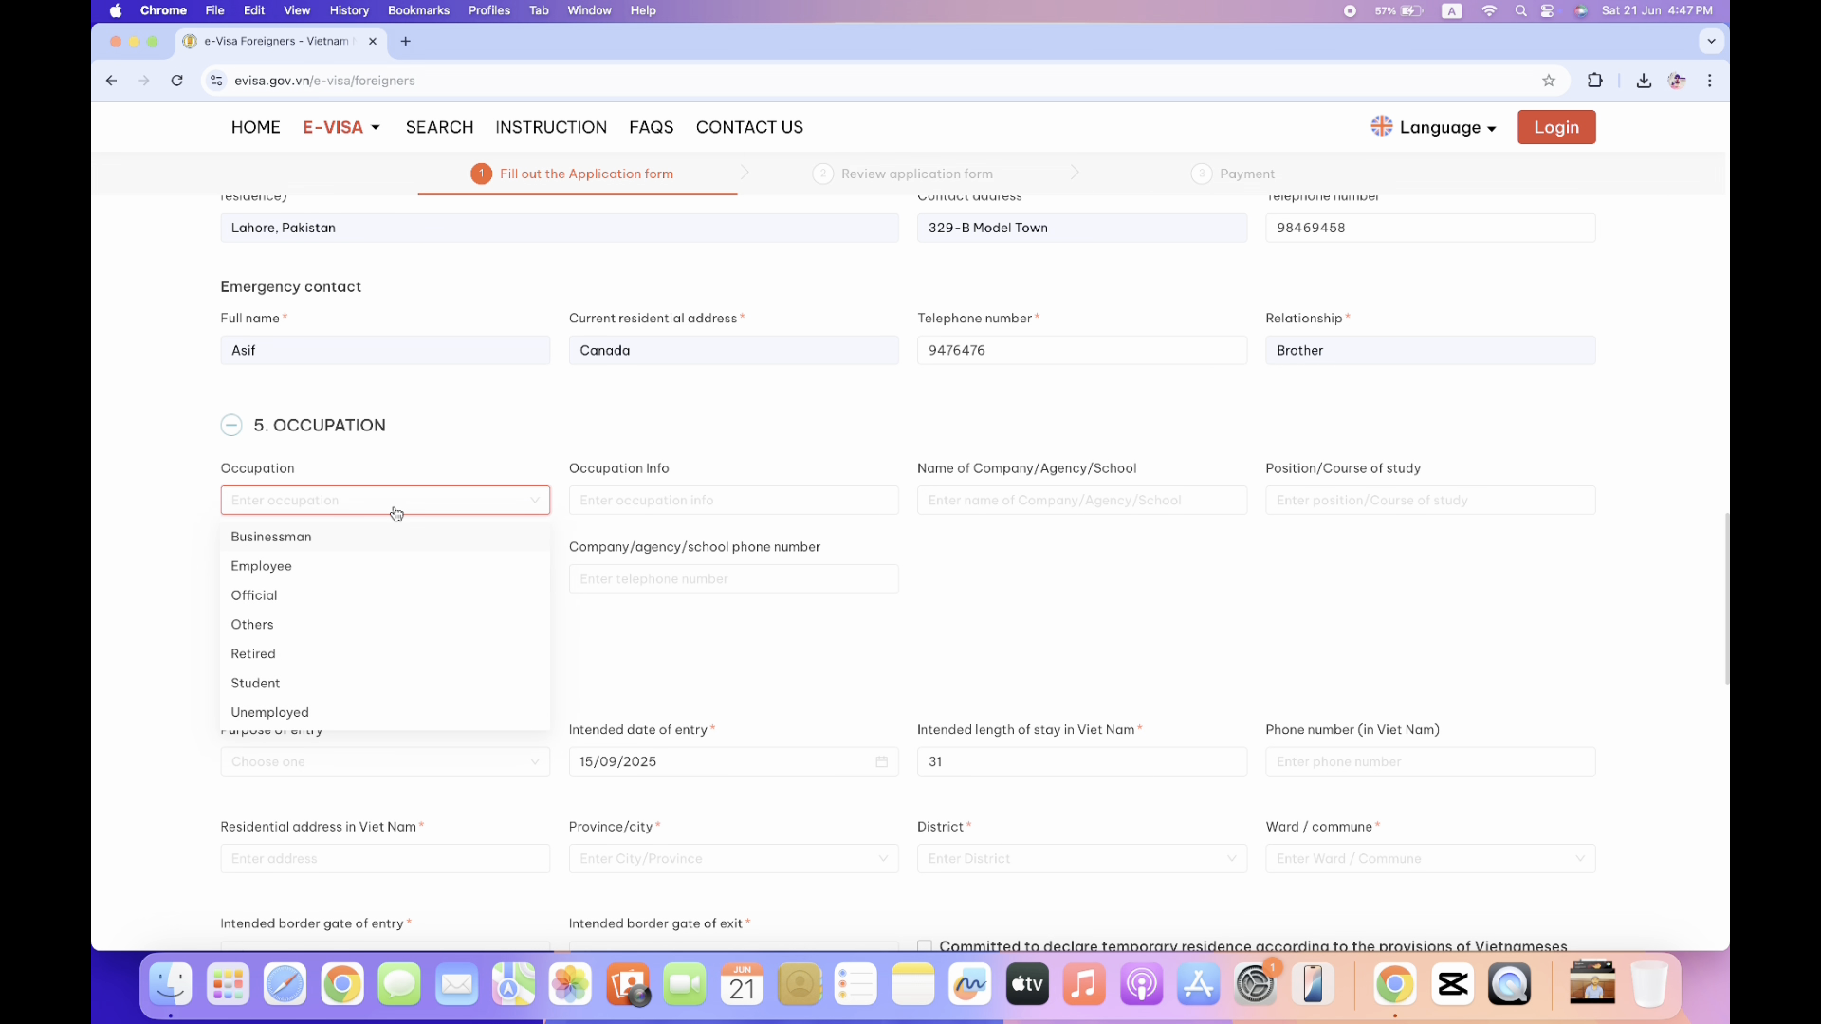
{"action": "left_click", "coordinate": [325, 544]}
{"action": "left_click", "coordinate": [658, 505]}
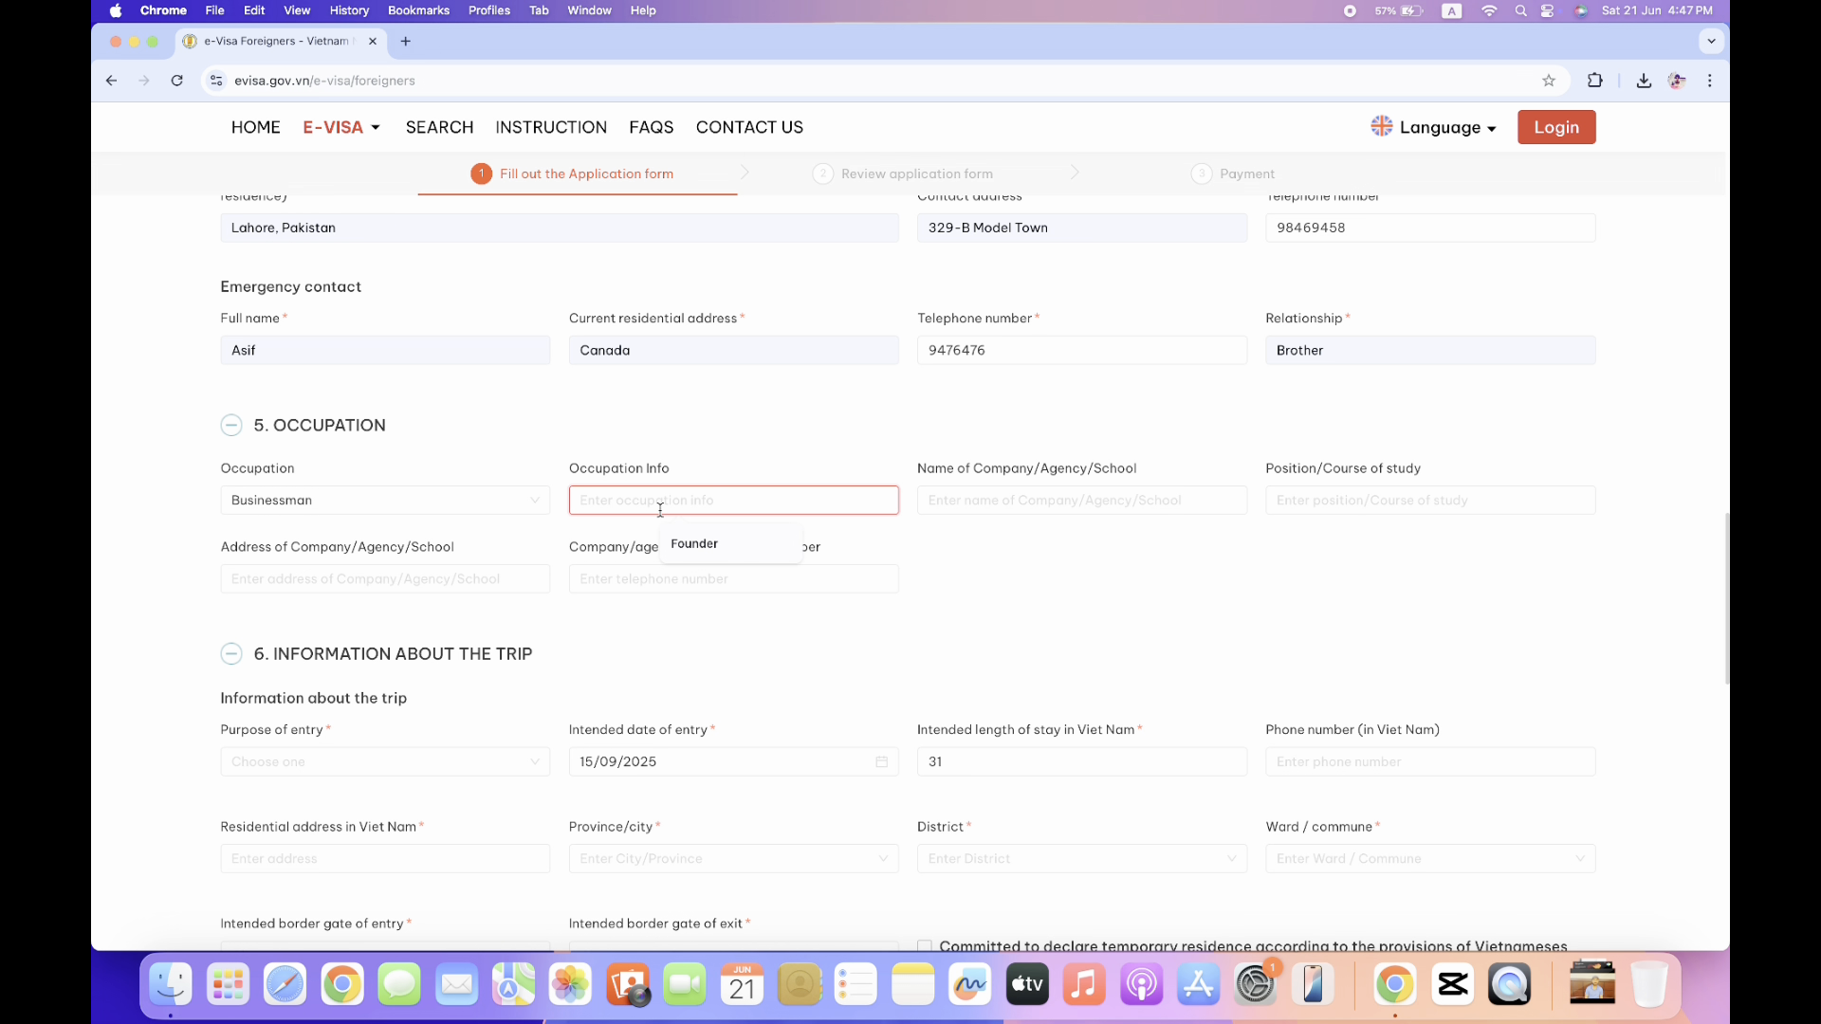
{"action": "left_click", "coordinate": [695, 554]}
{"action": "left_click", "coordinate": [1059, 502]}
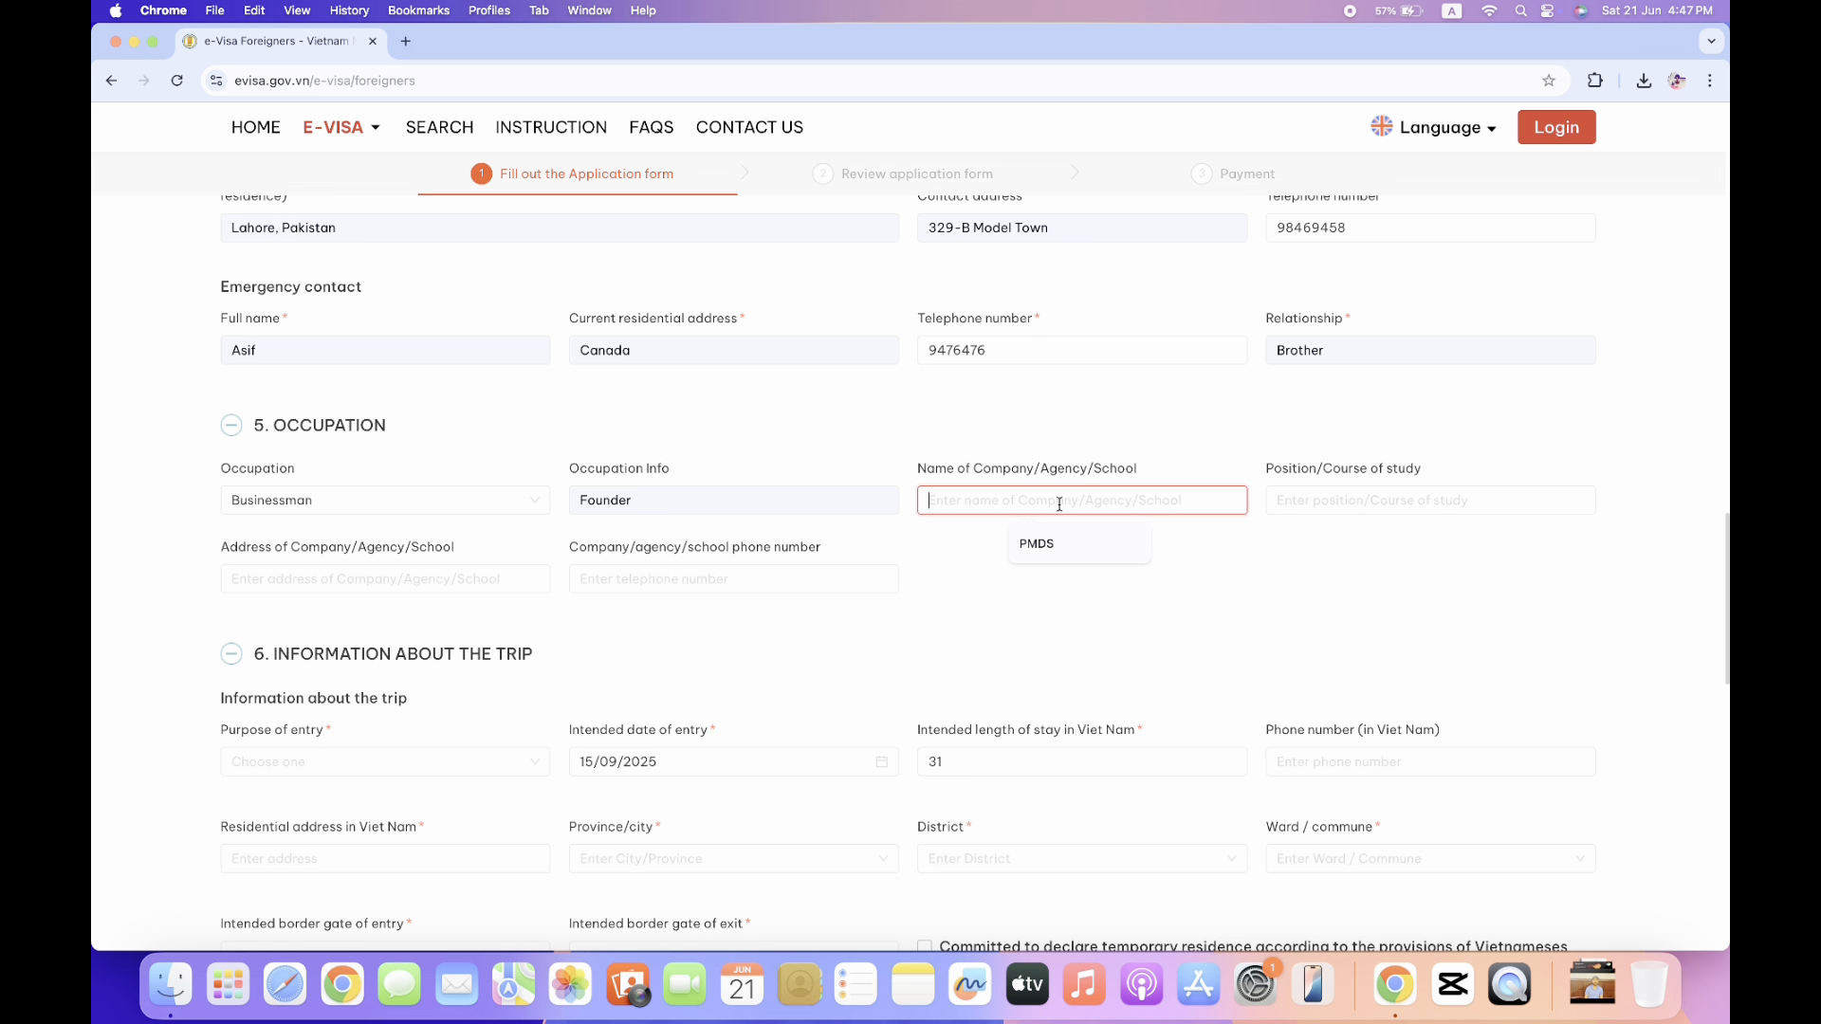
{"action": "left_click", "coordinate": [1051, 548]}
{"action": "left_click", "coordinate": [1377, 495]}
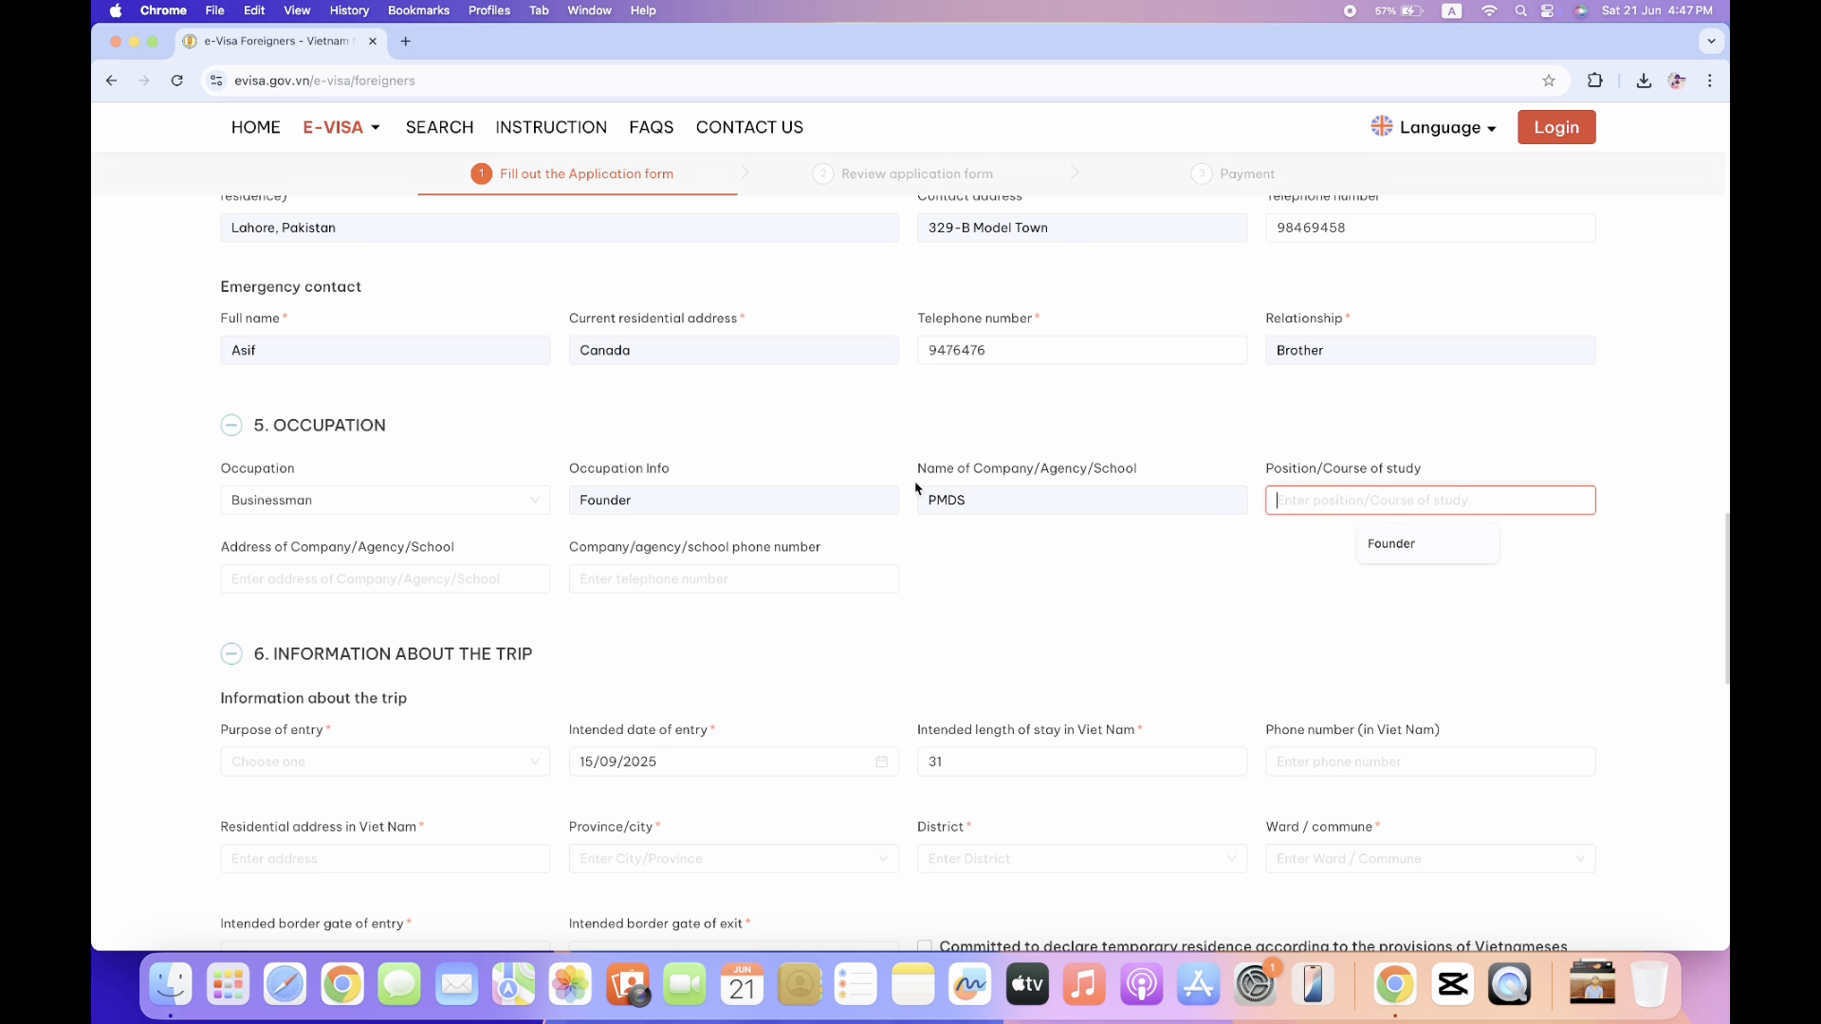
{"action": "left_click", "coordinate": [1401, 548]}
Enter the company address Lahore and the company phone number.
{"action": "left_click", "coordinate": [468, 566]}
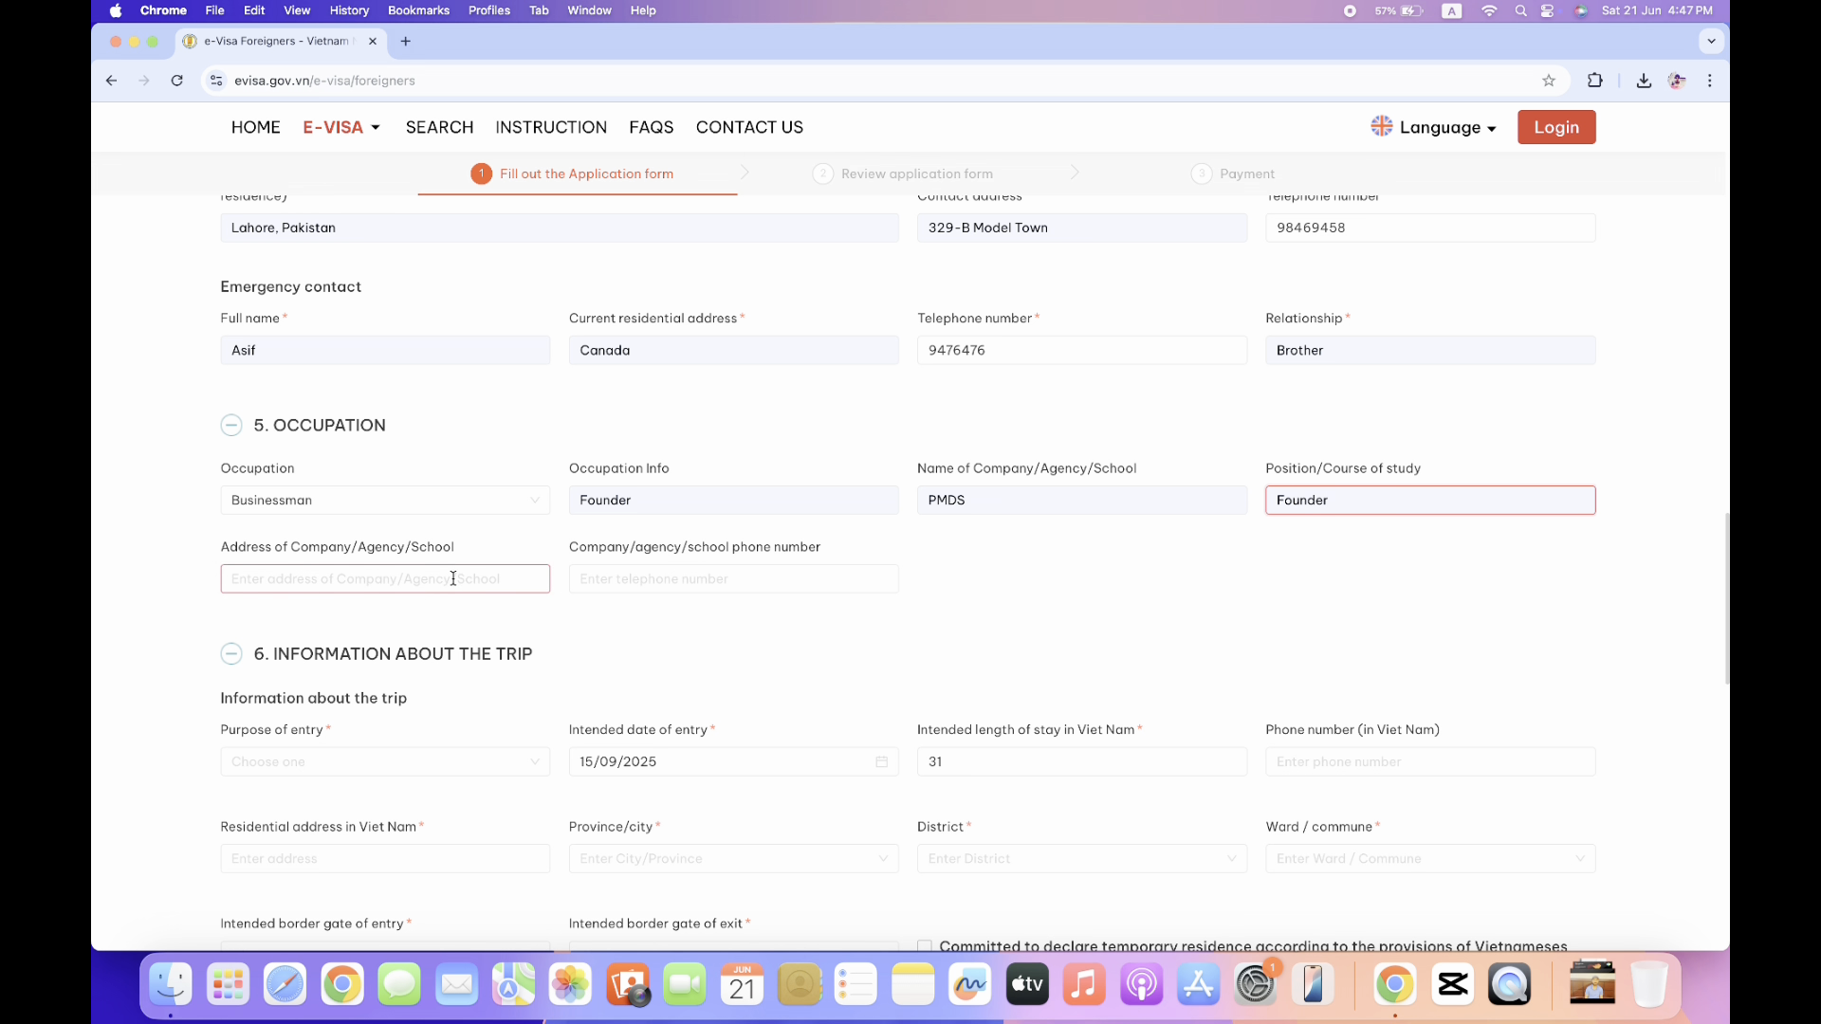
{"action": "left_click", "coordinate": [414, 622]}
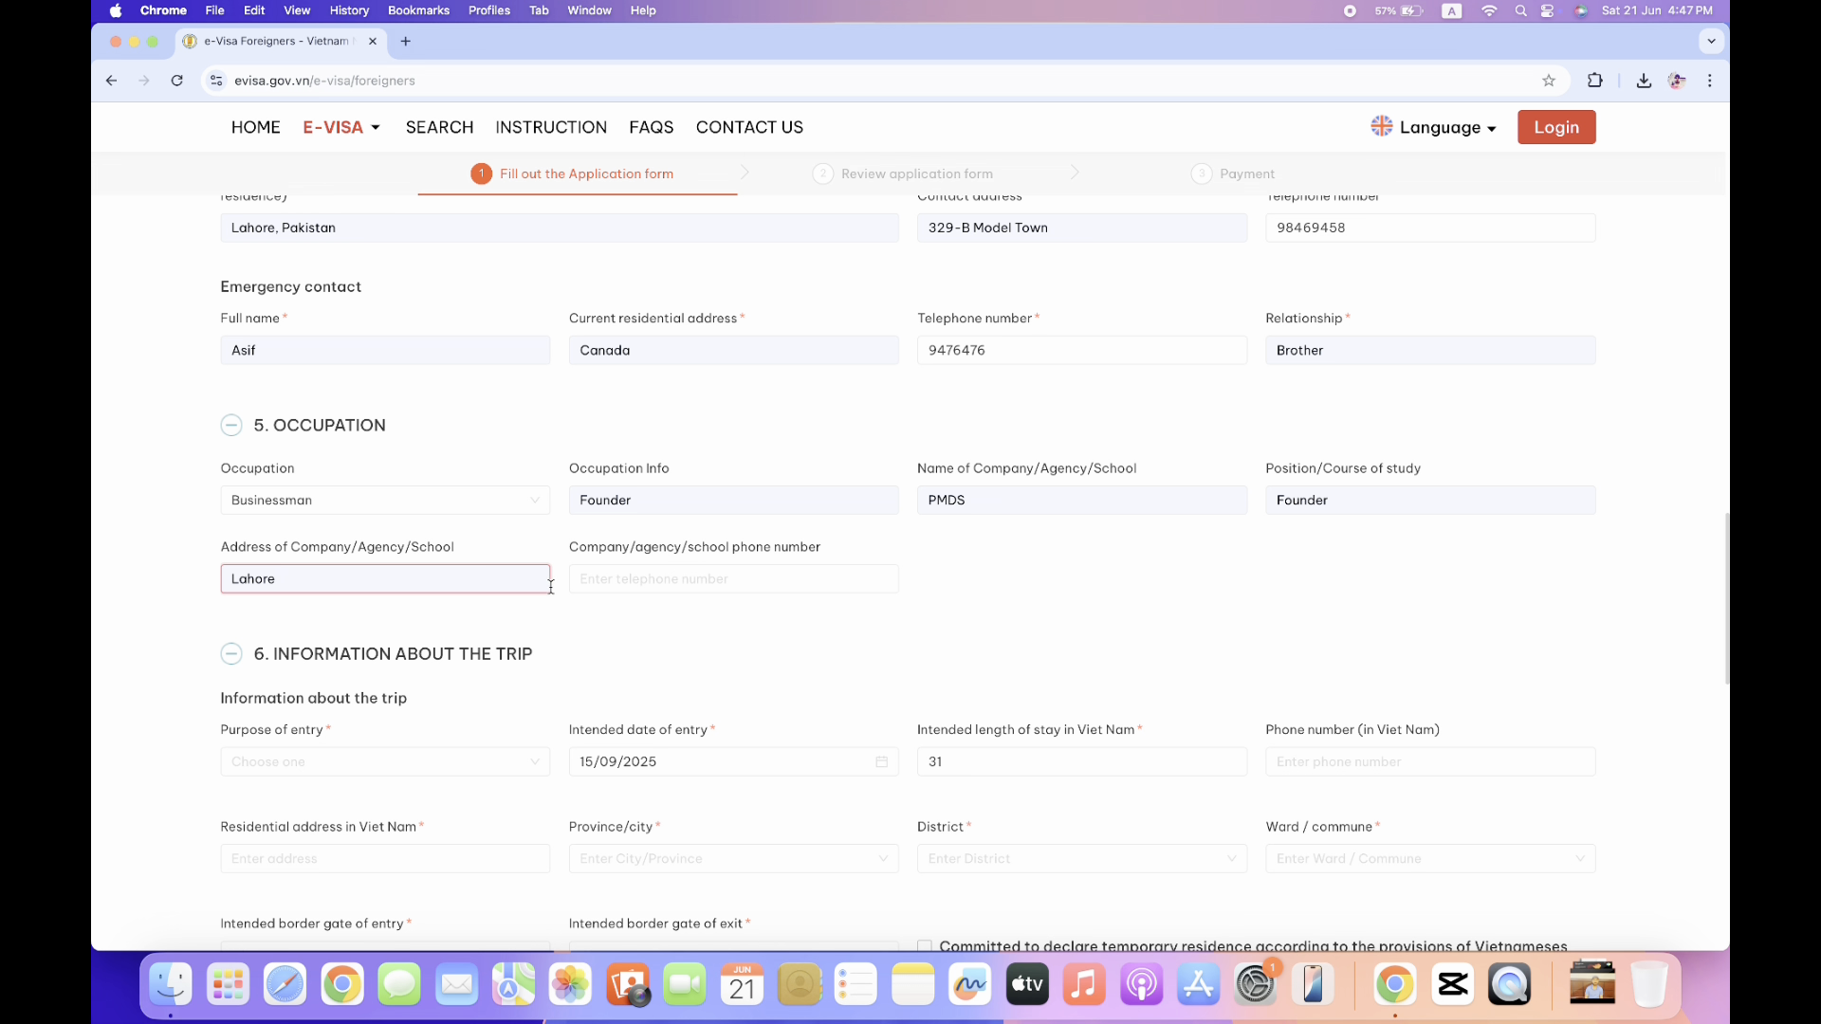
{"action": "left_click", "coordinate": [674, 576]}
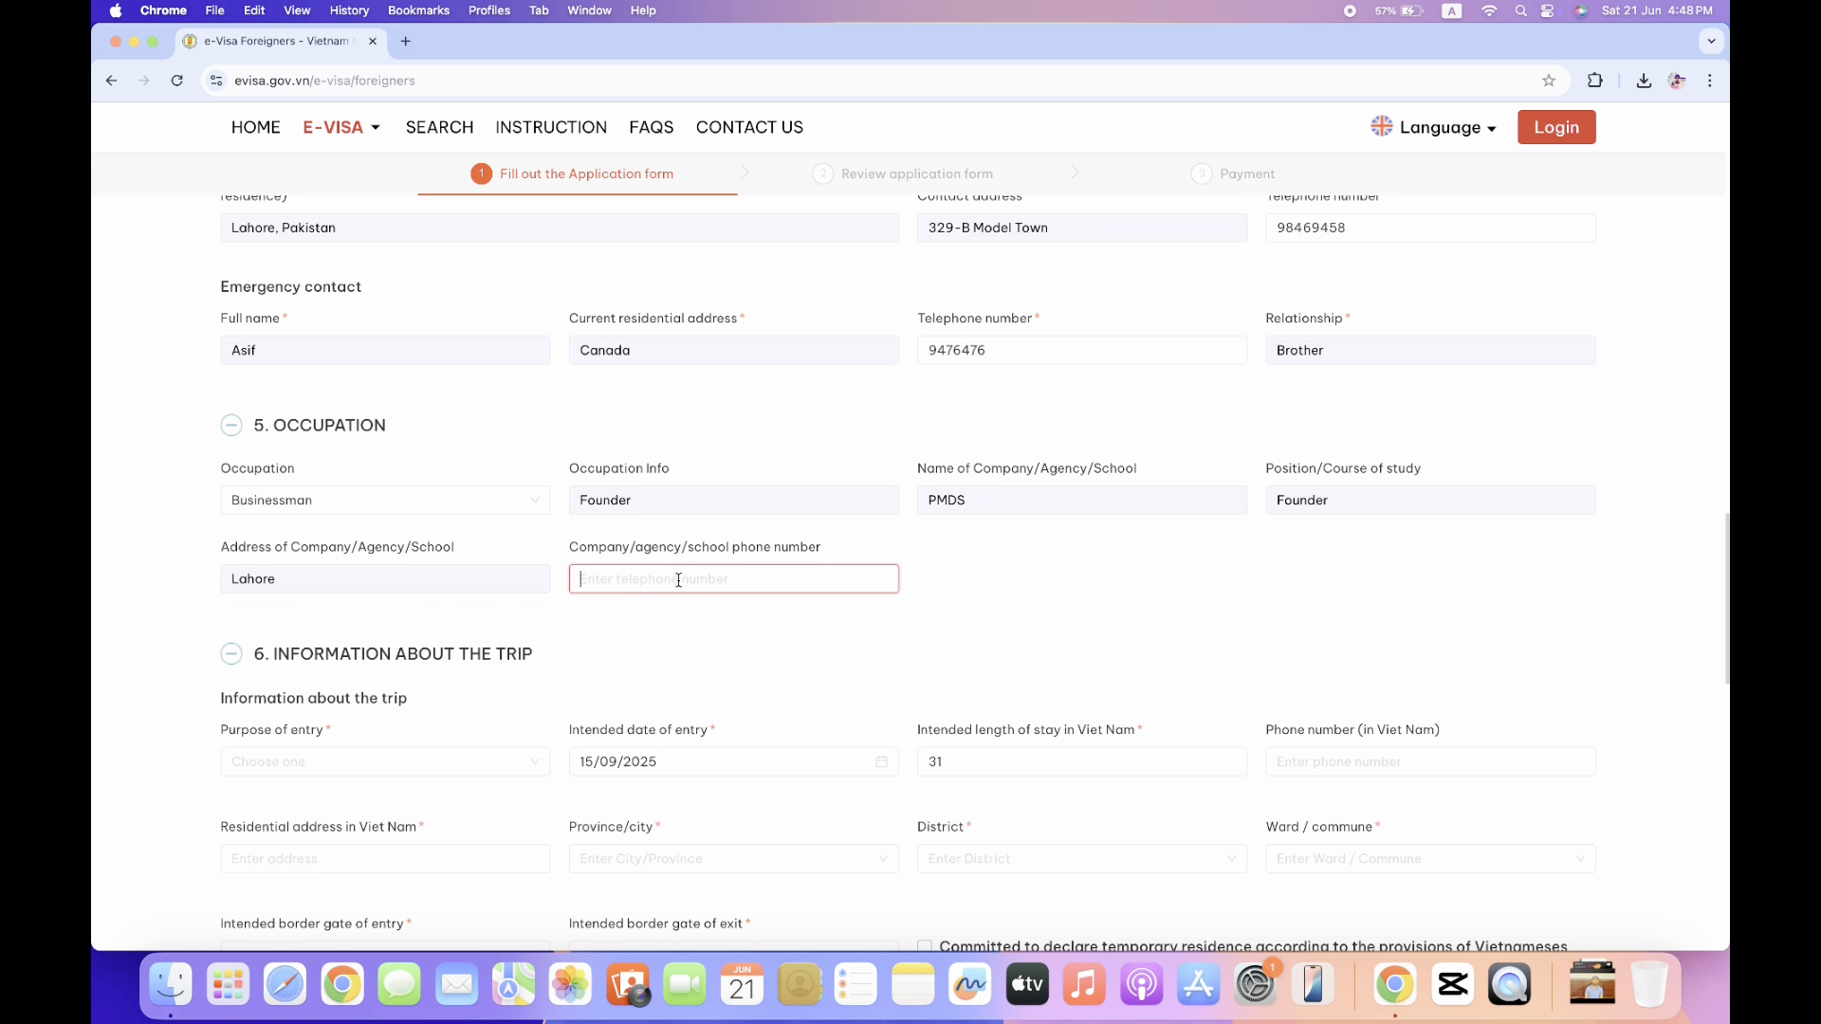
{"action": "left_click", "coordinate": [186, 642]}
{"action": "scroll", "coordinate": [186, 642], "scroll_direction": "down", "scroll_amount": 3}
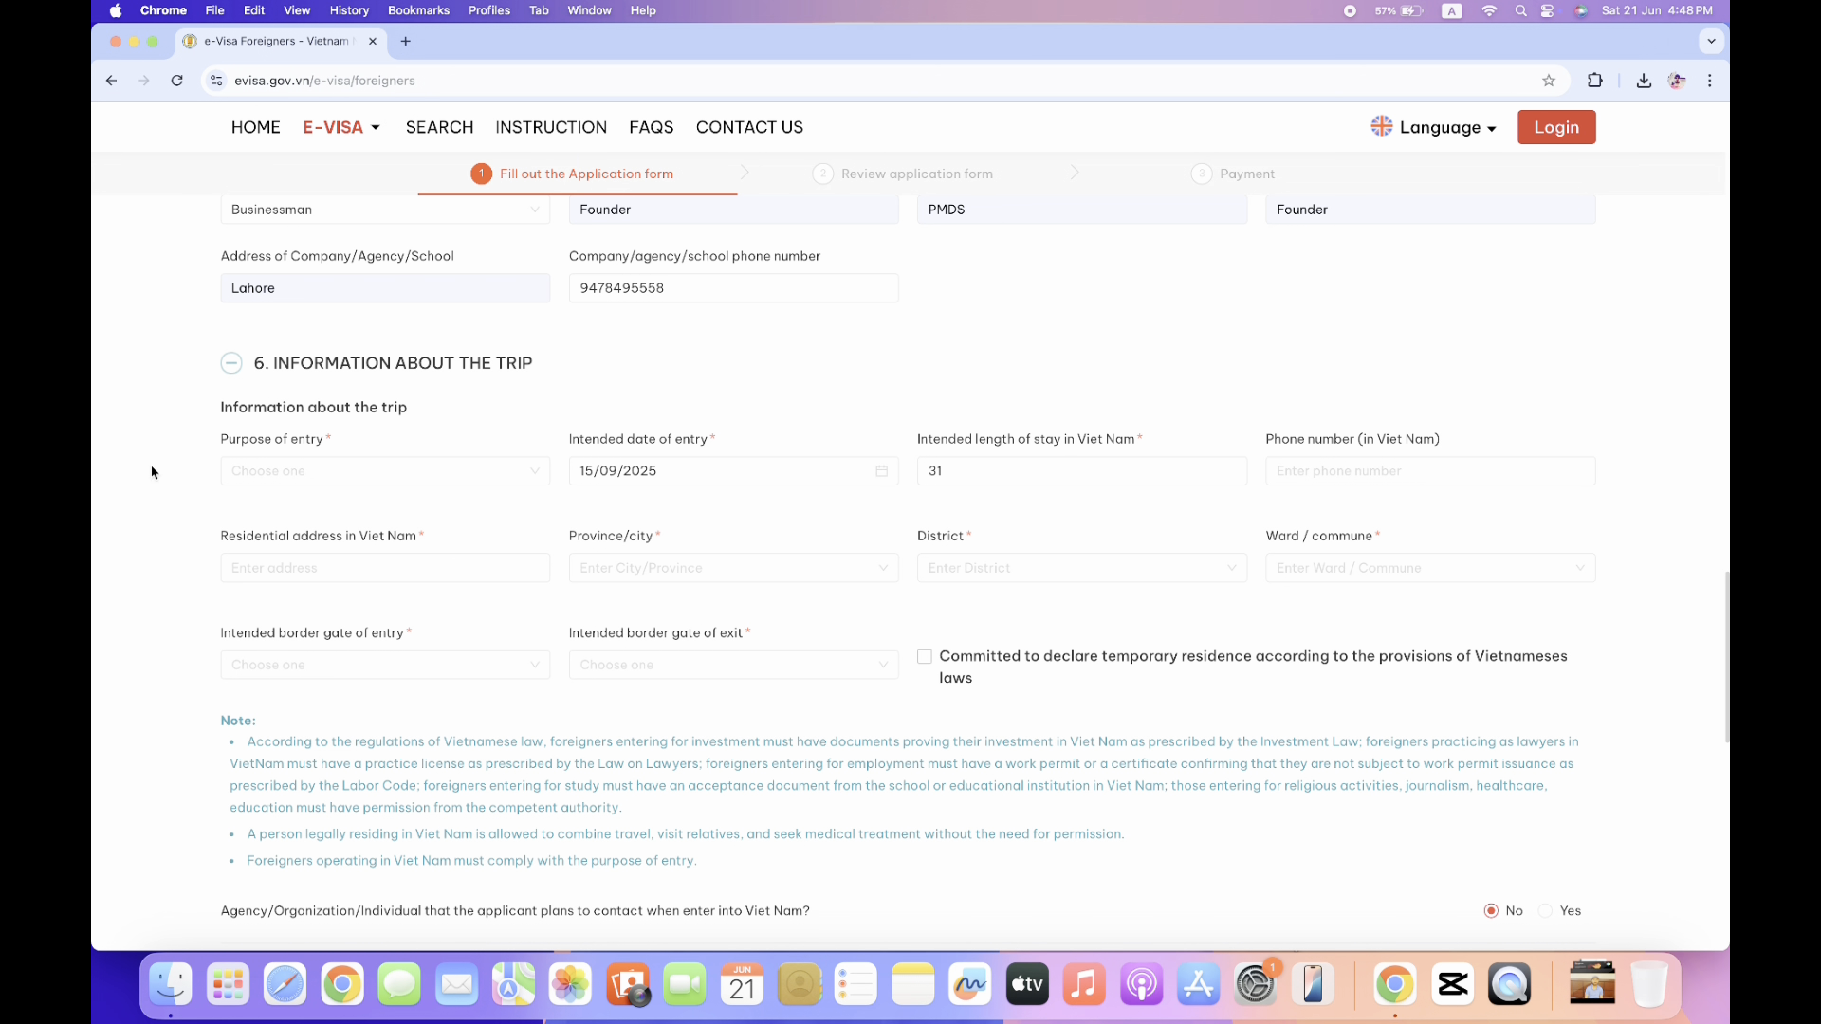
Set the purpose of entry to Tourist and correct the intended stay to 30 days.
{"action": "left_click", "coordinate": [345, 473]}
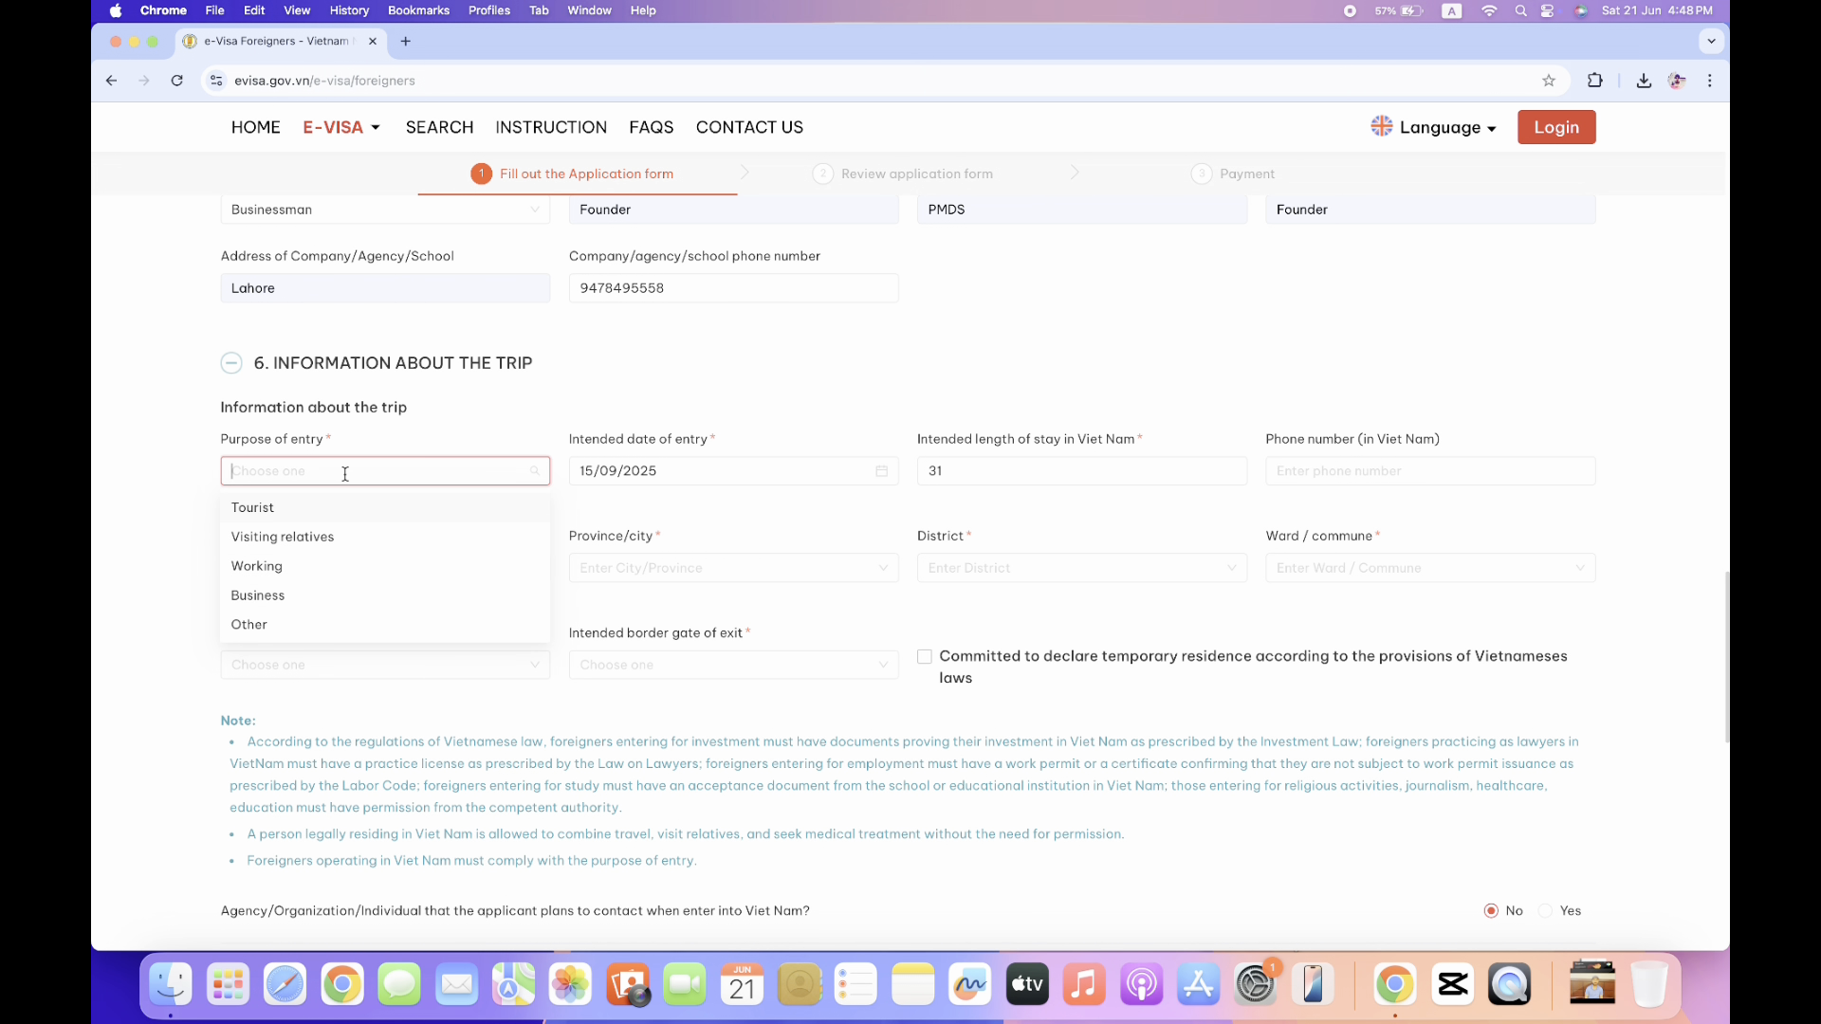
{"action": "left_click", "coordinate": [294, 512]}
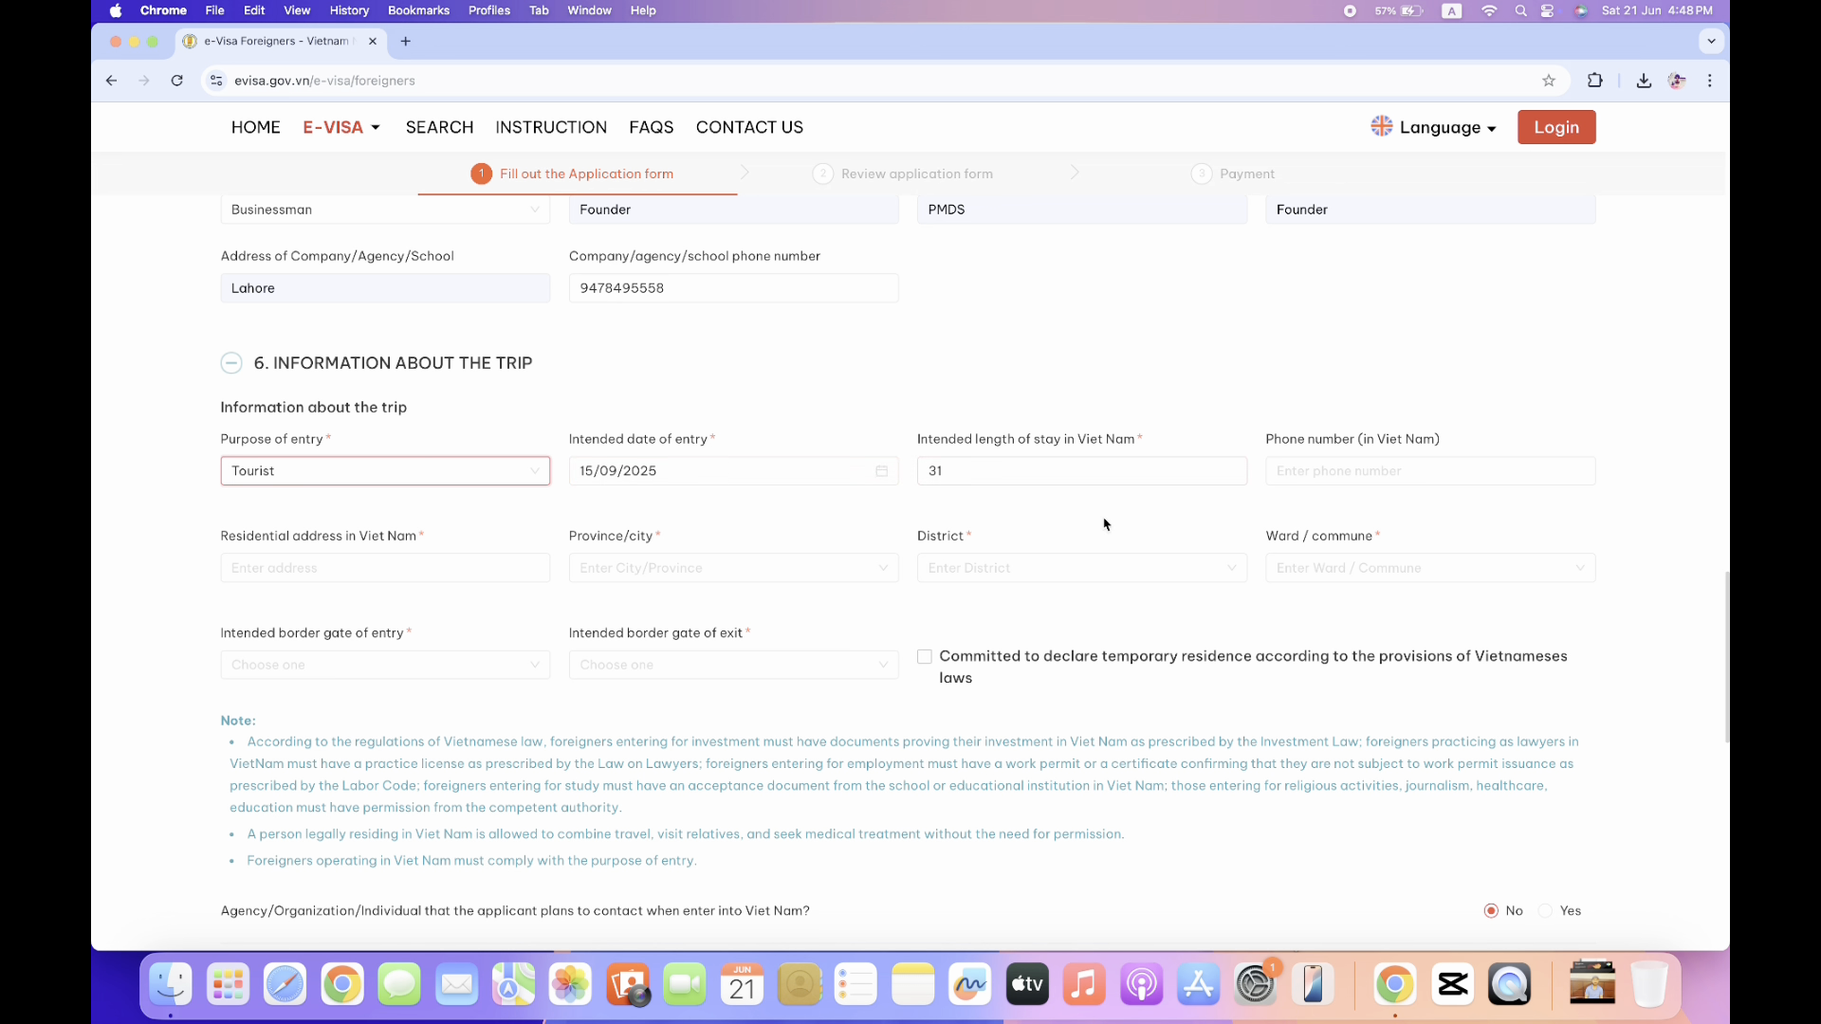
{"action": "left_click", "coordinate": [995, 471]}
{"action": "key", "text": "BackSpace"}
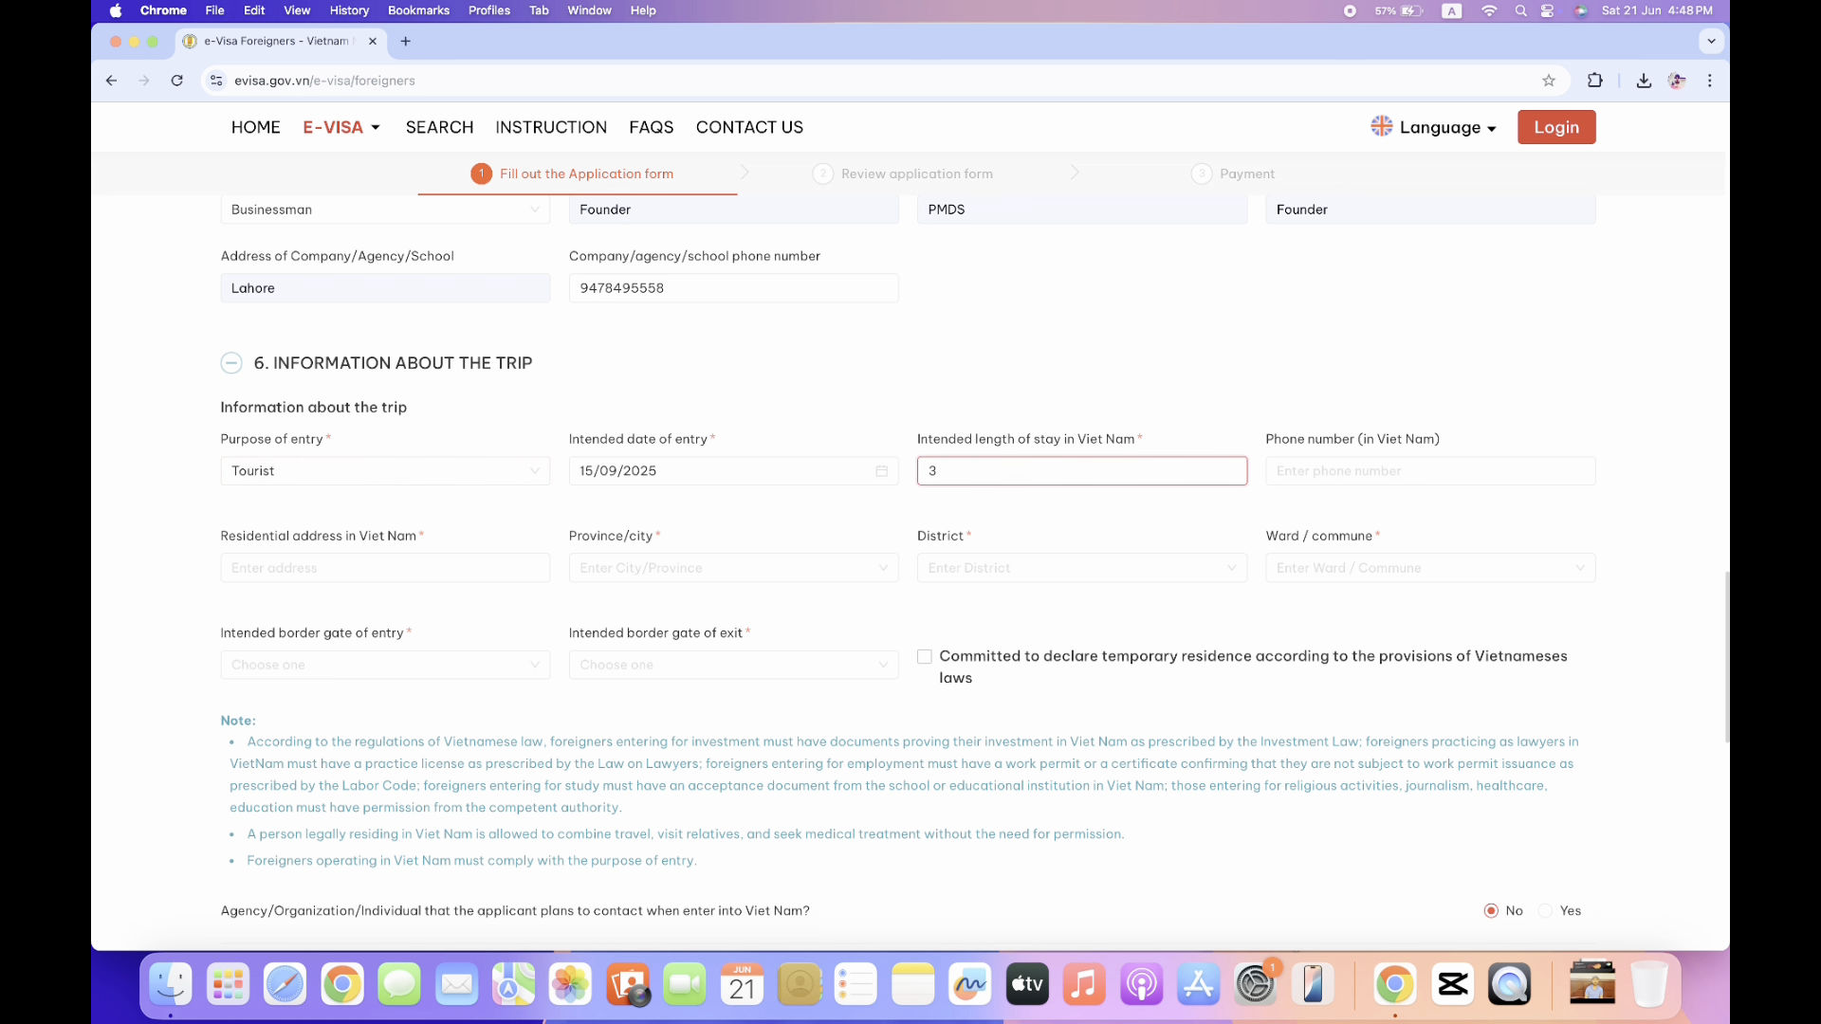
{"action": "left_click", "coordinate": [1361, 470]}
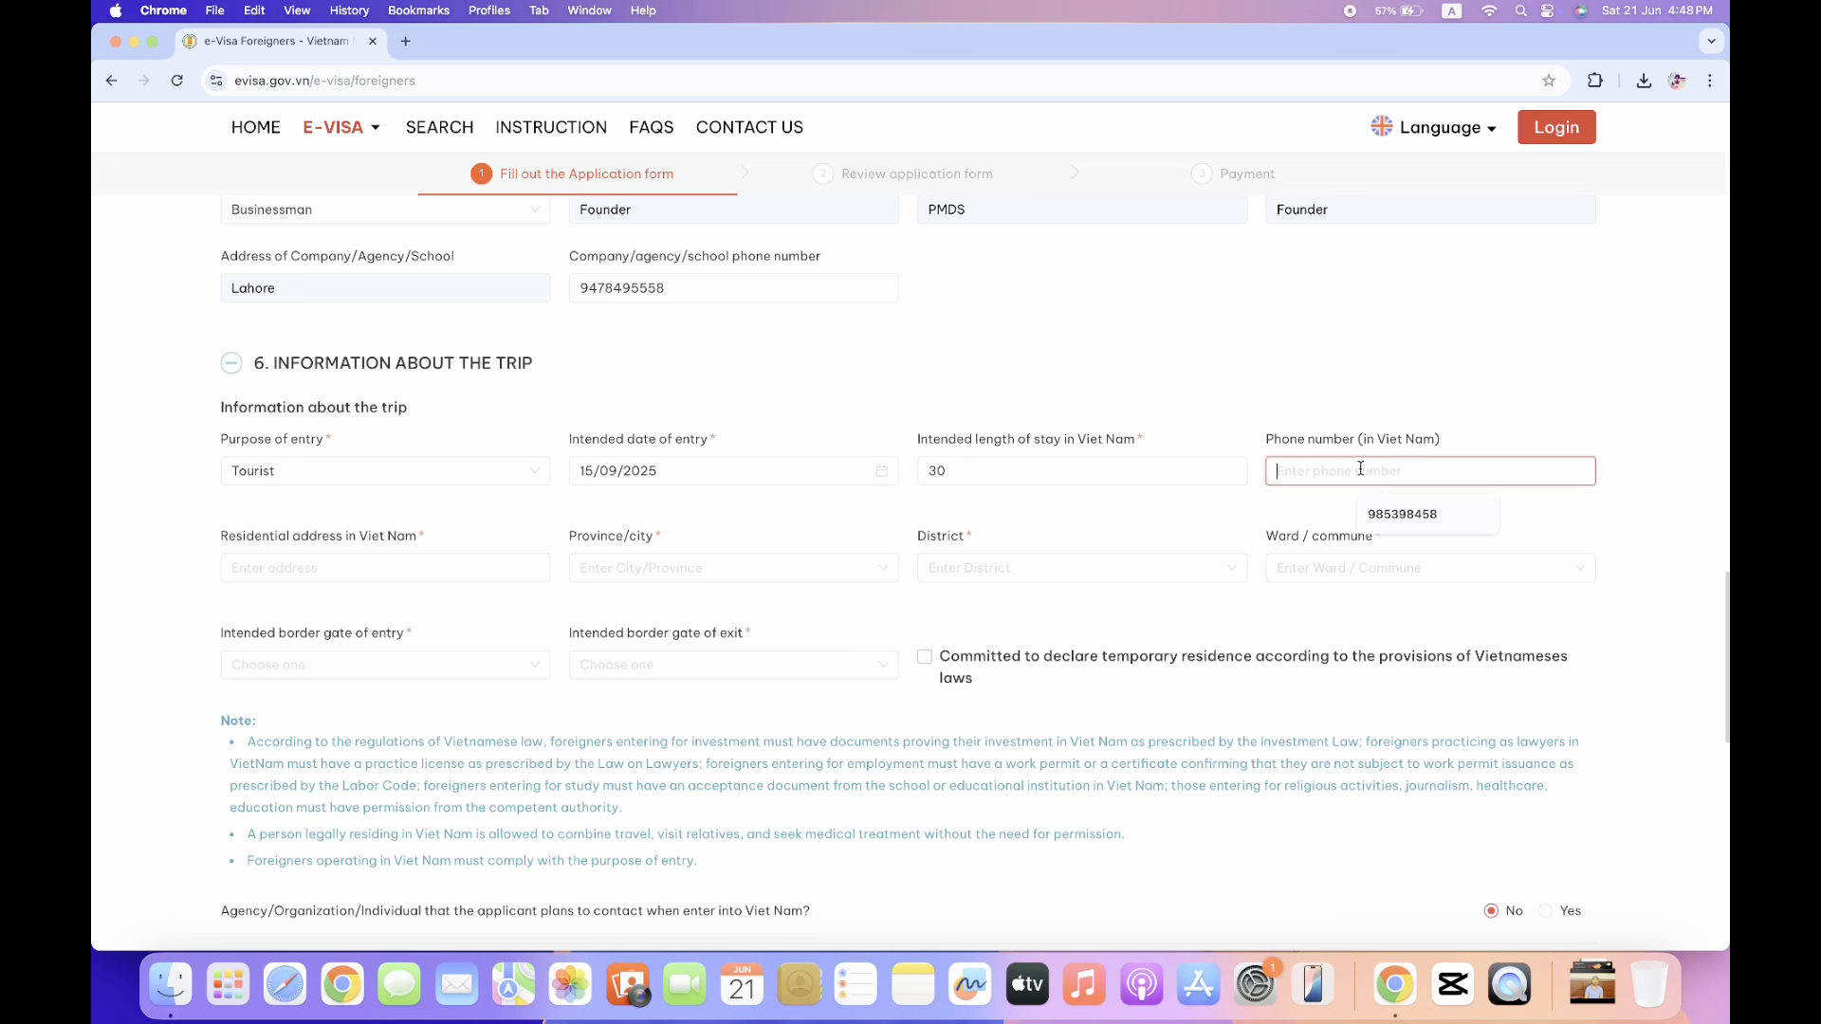
Check the still-empty residential address field, then open a new blank browser tab.
{"action": "left_click", "coordinate": [465, 569]}
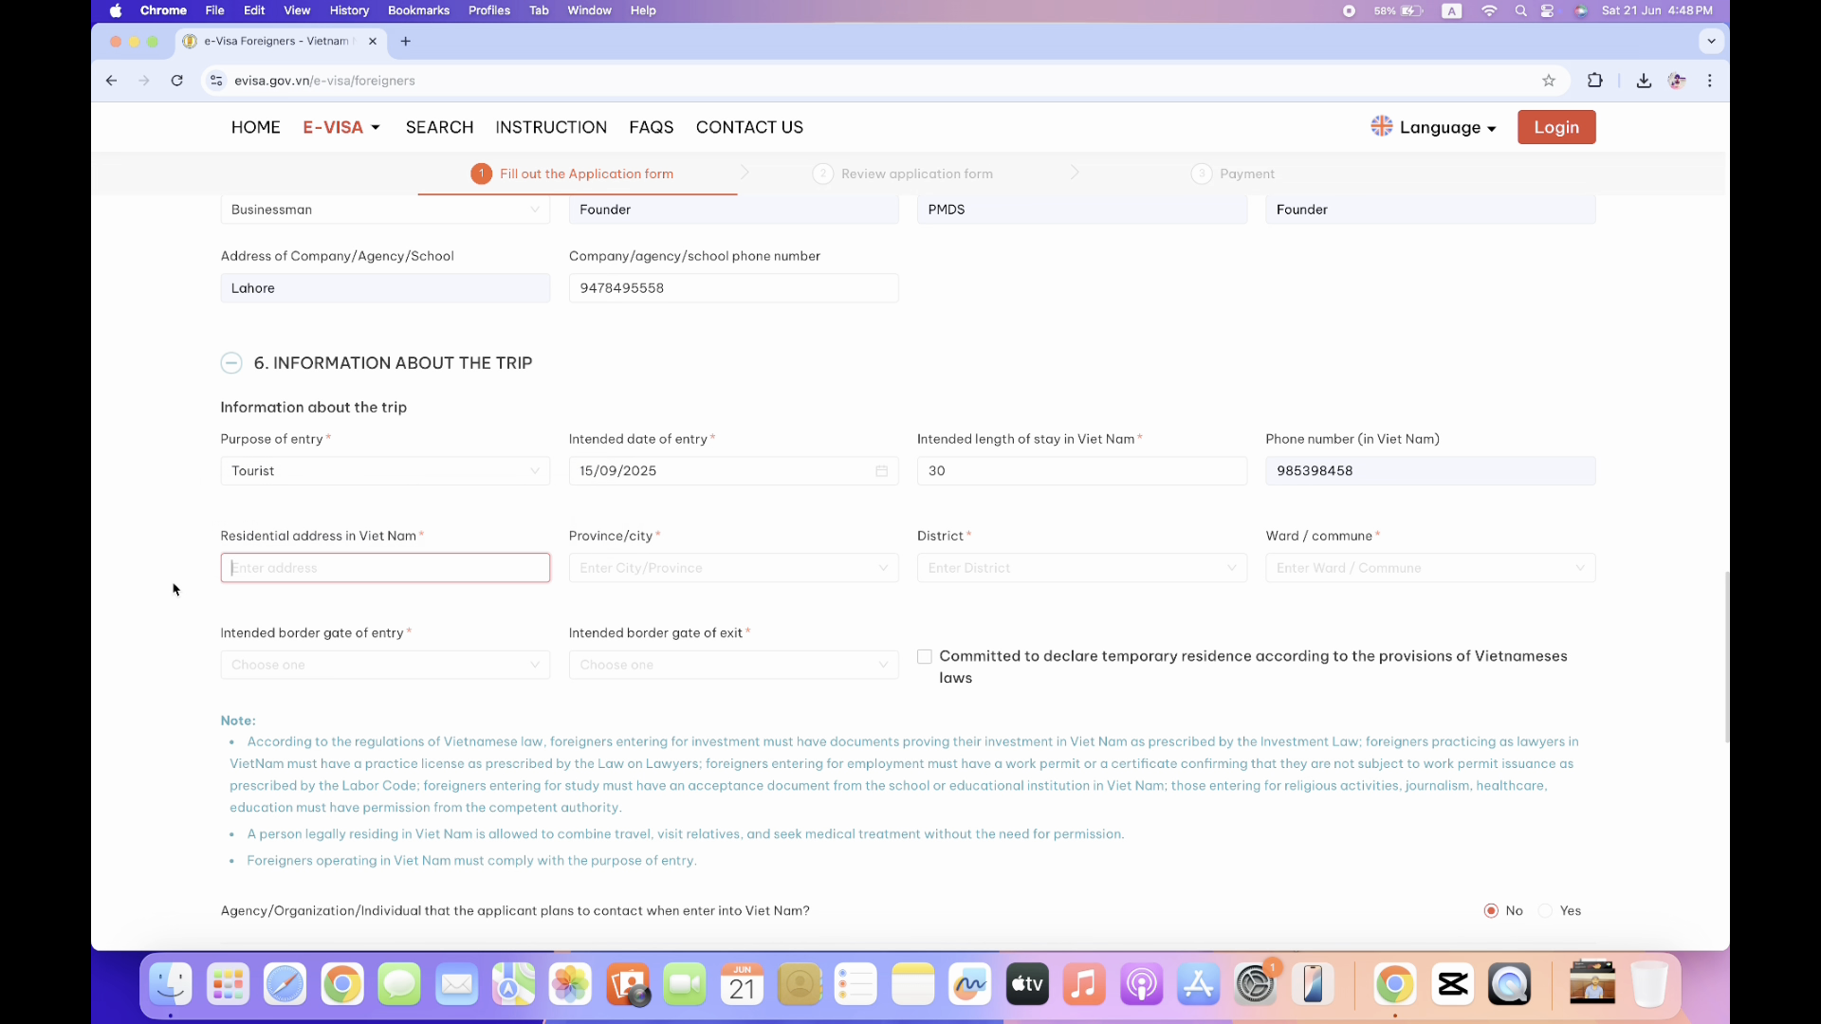
{"action": "scroll", "coordinate": [177, 588], "scroll_direction": "down", "scroll_amount": 1}
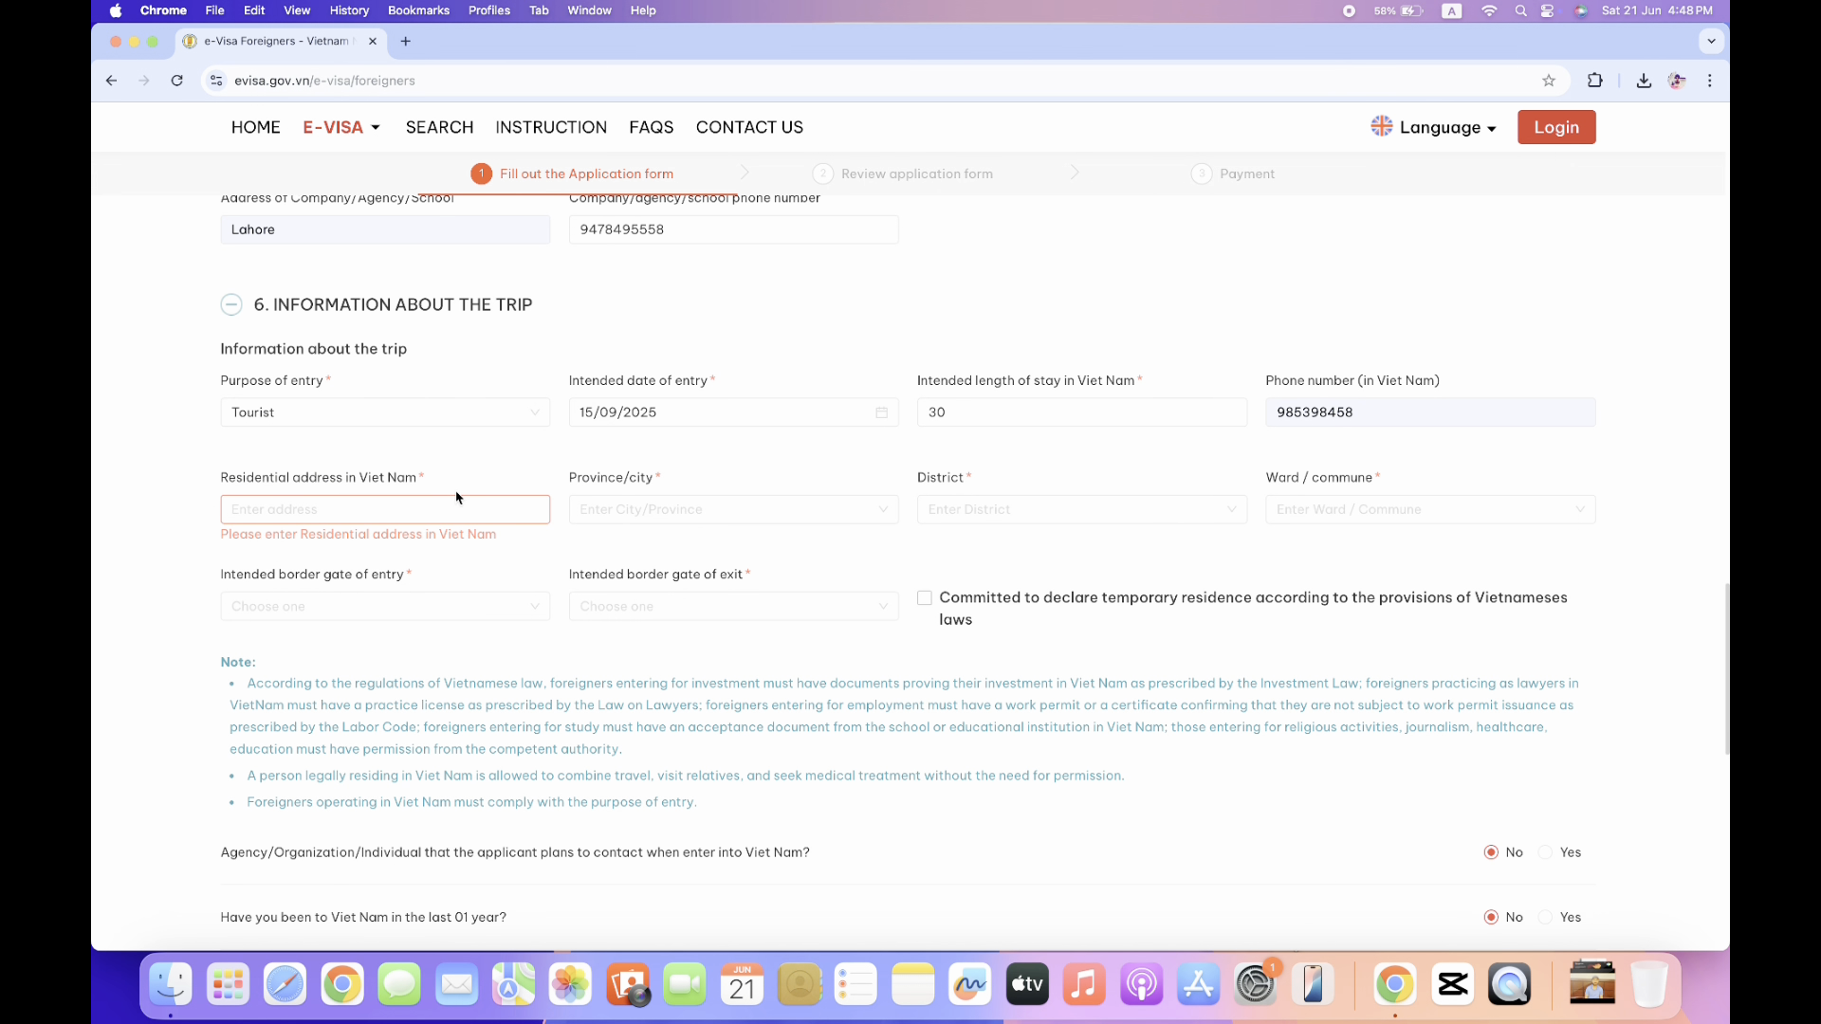
{"action": "left_click_drag", "start_coordinate": [224, 483], "coordinate": [426, 488]}
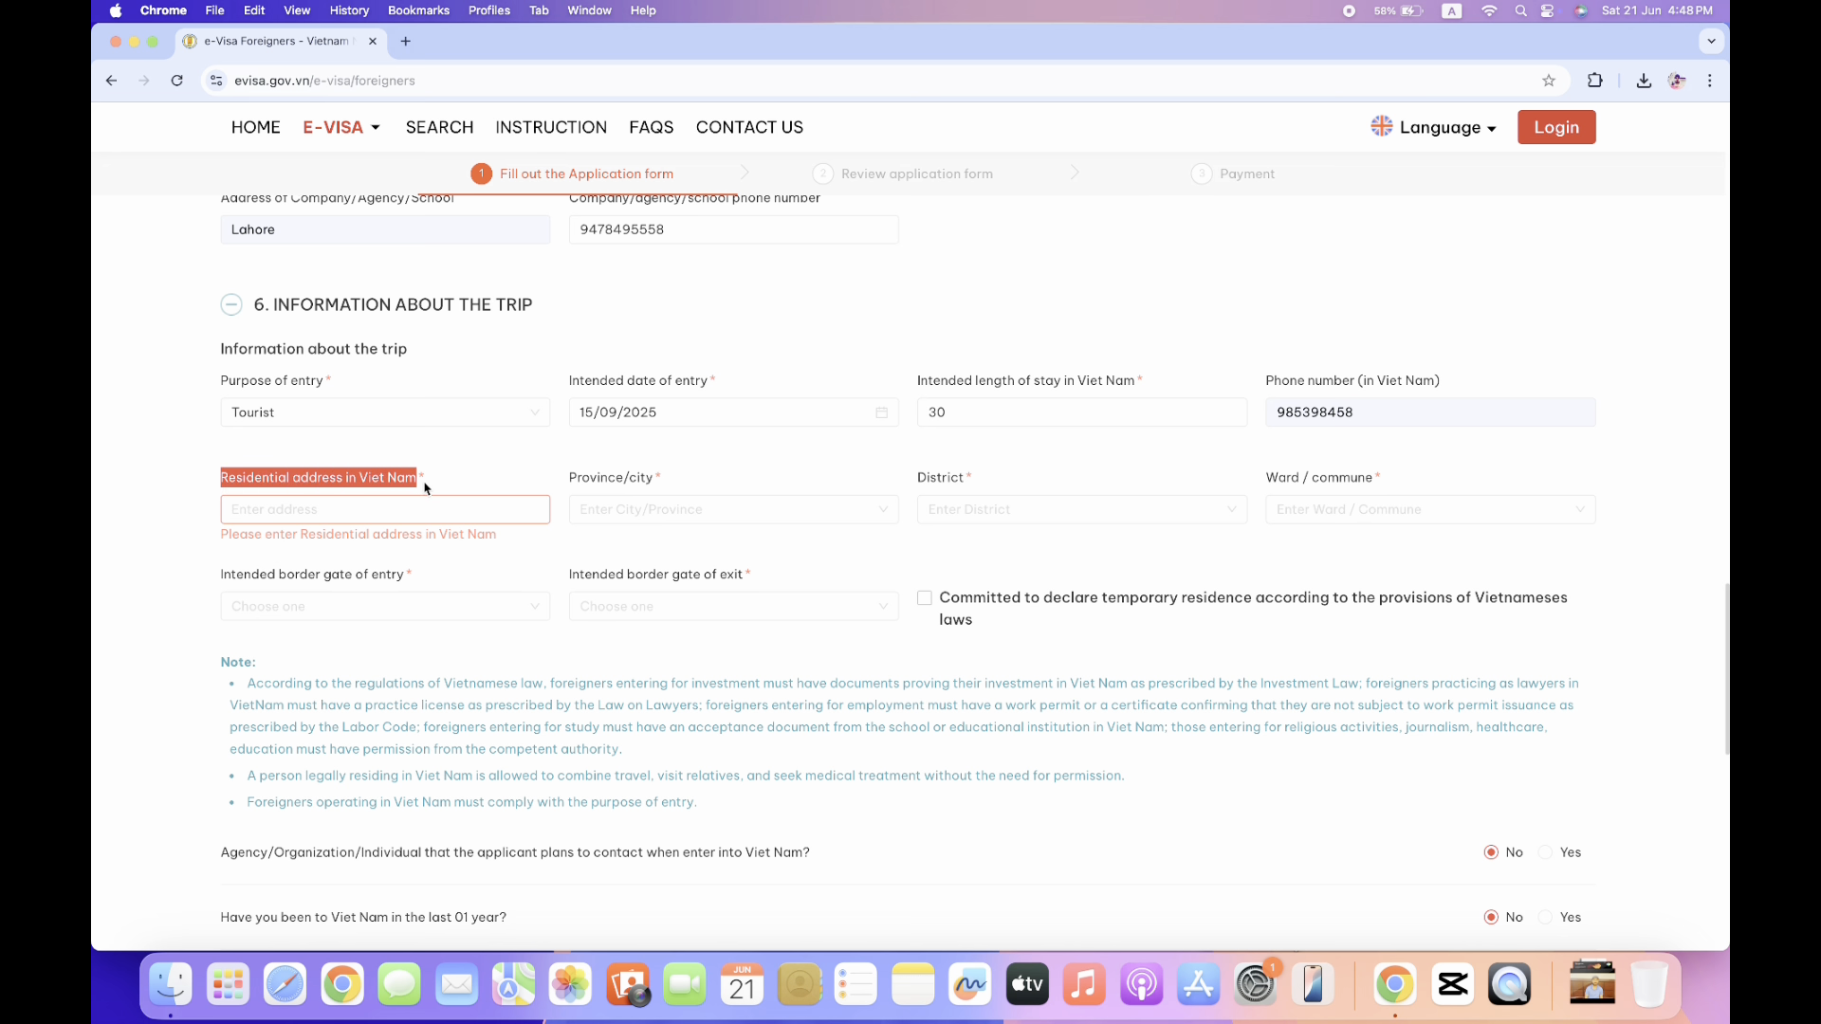
{"action": "left_click", "coordinate": [156, 559]}
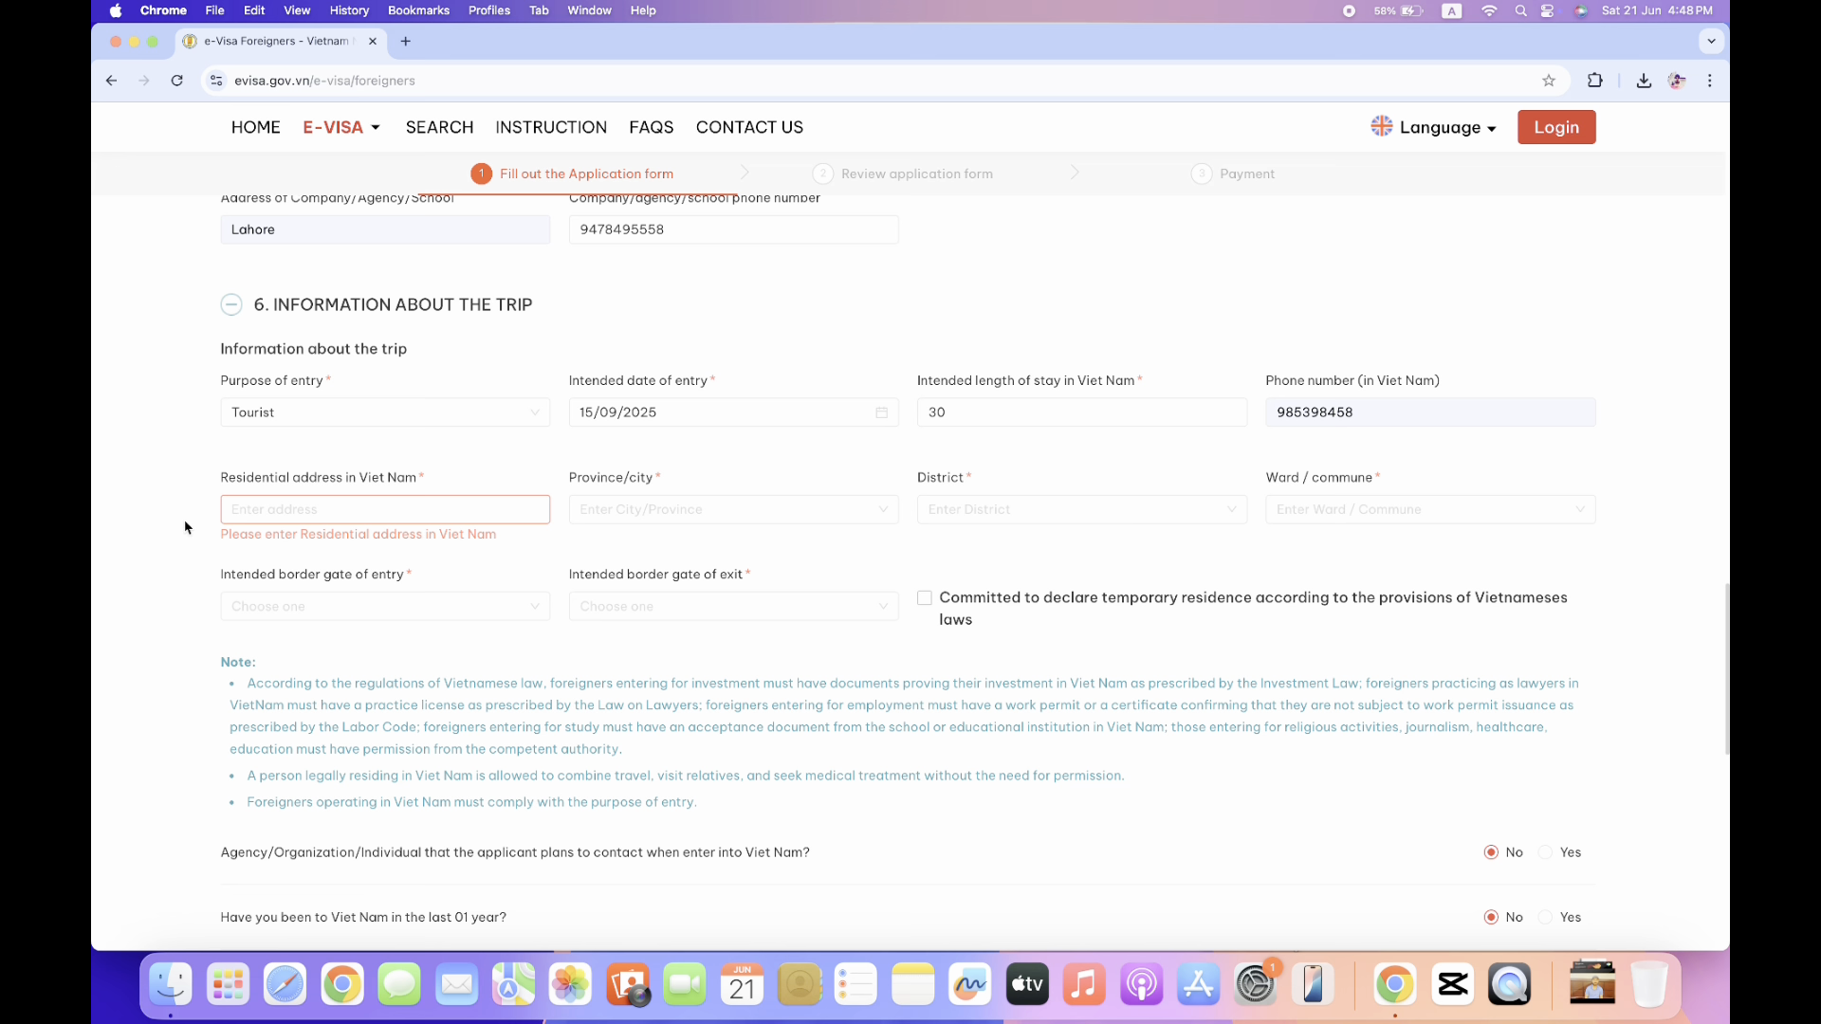
{"action": "left_click", "coordinate": [406, 42]}
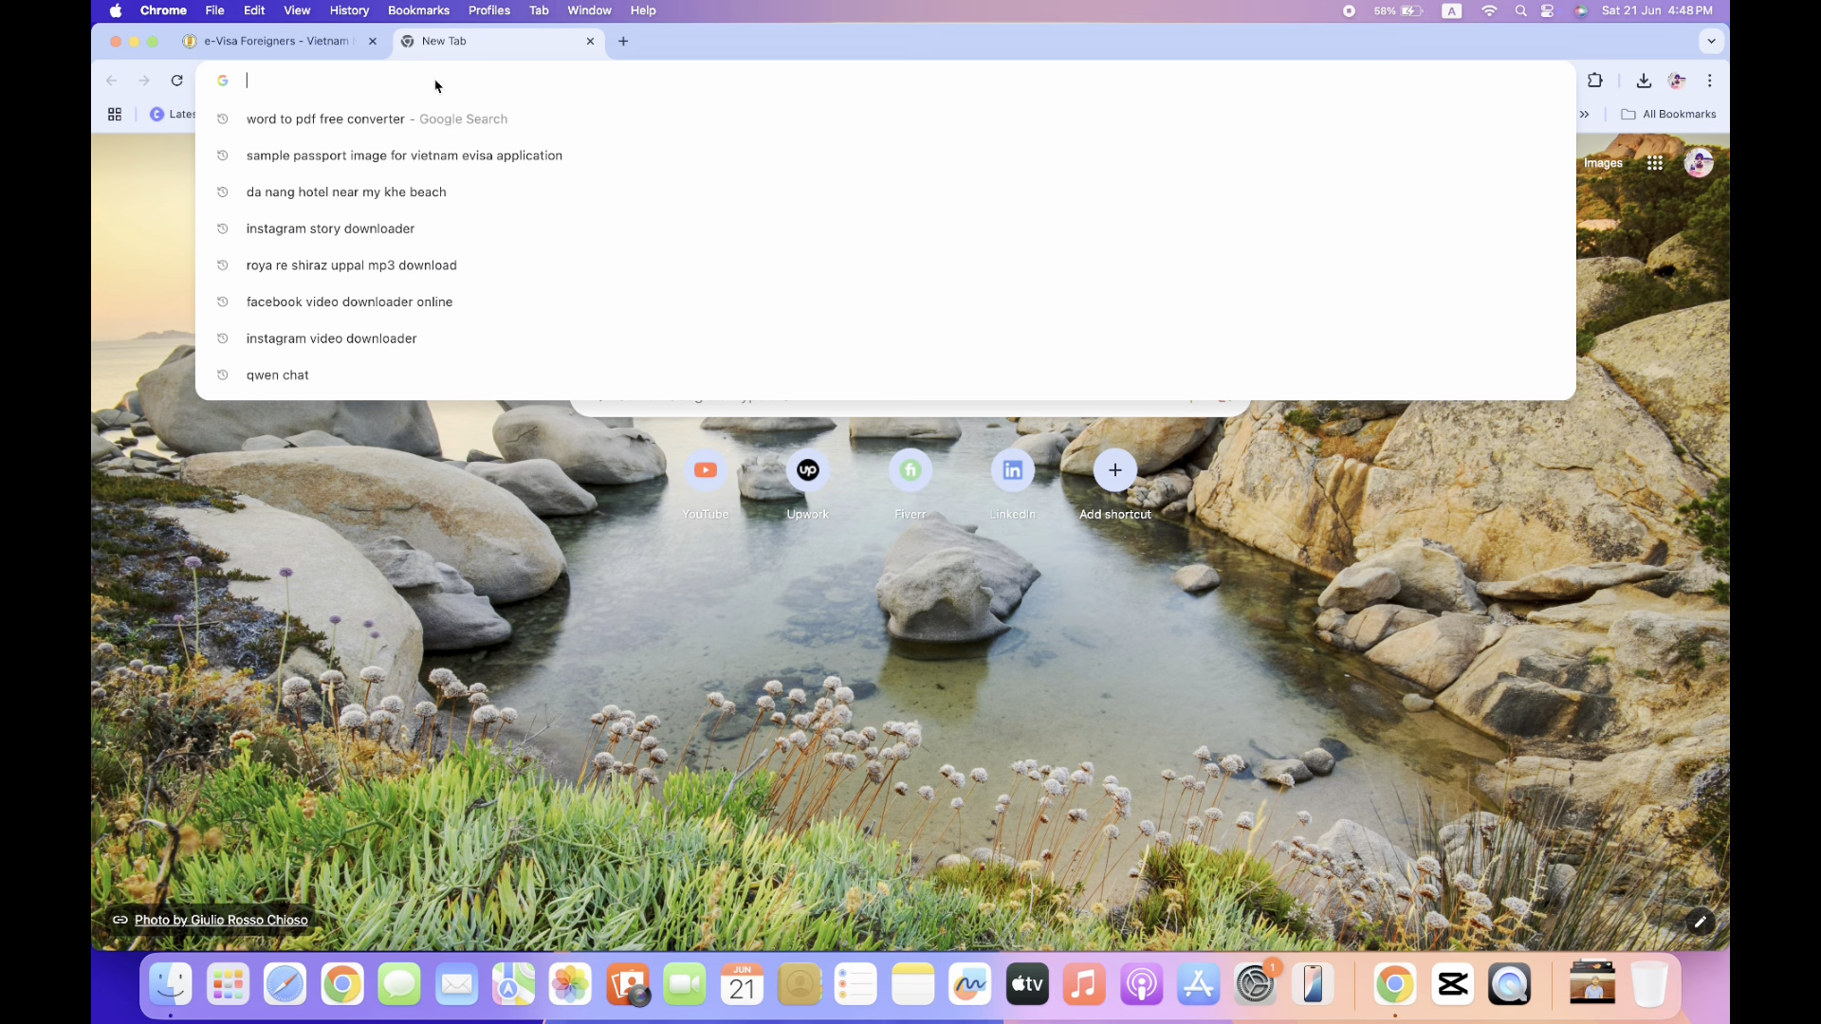
Search for a Da Nang hotel near My Khe Beach and open the Booking.com result.
{"action": "type", "text": "D"}
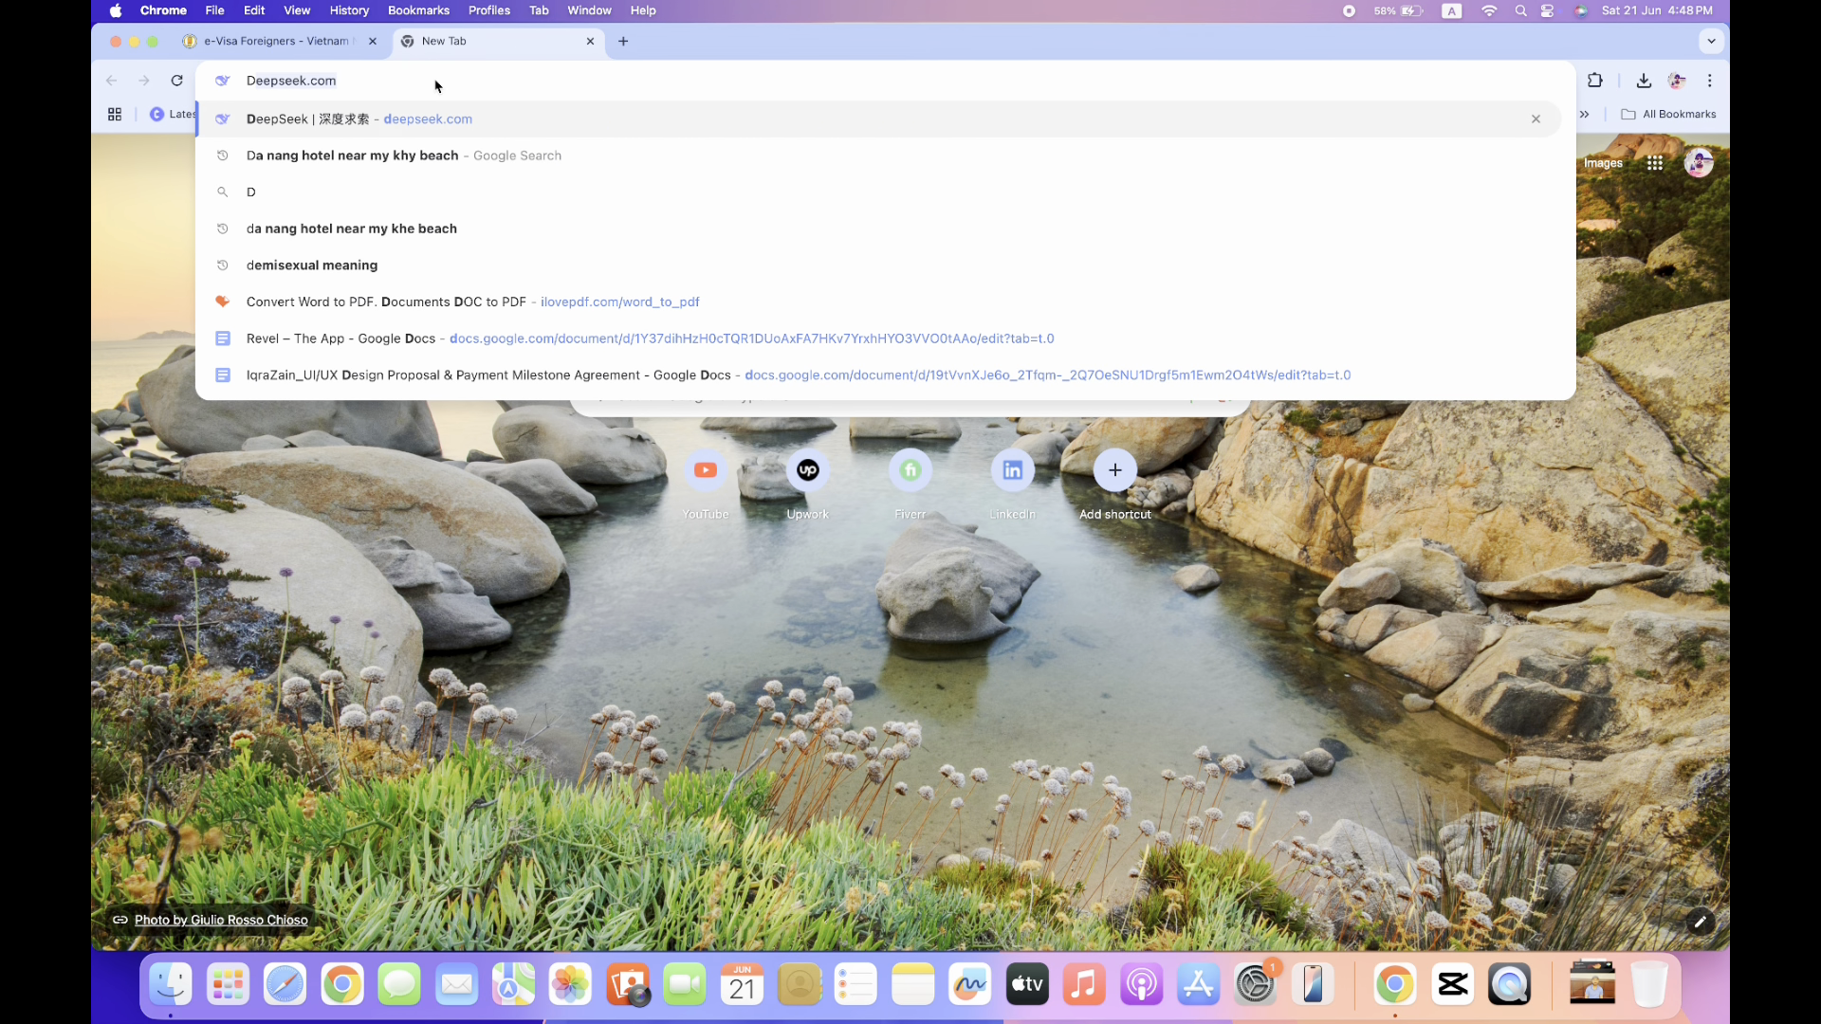
{"action": "type", "text": "a nang hotel near my khy beach"}
{"action": "key", "text": "Return"}
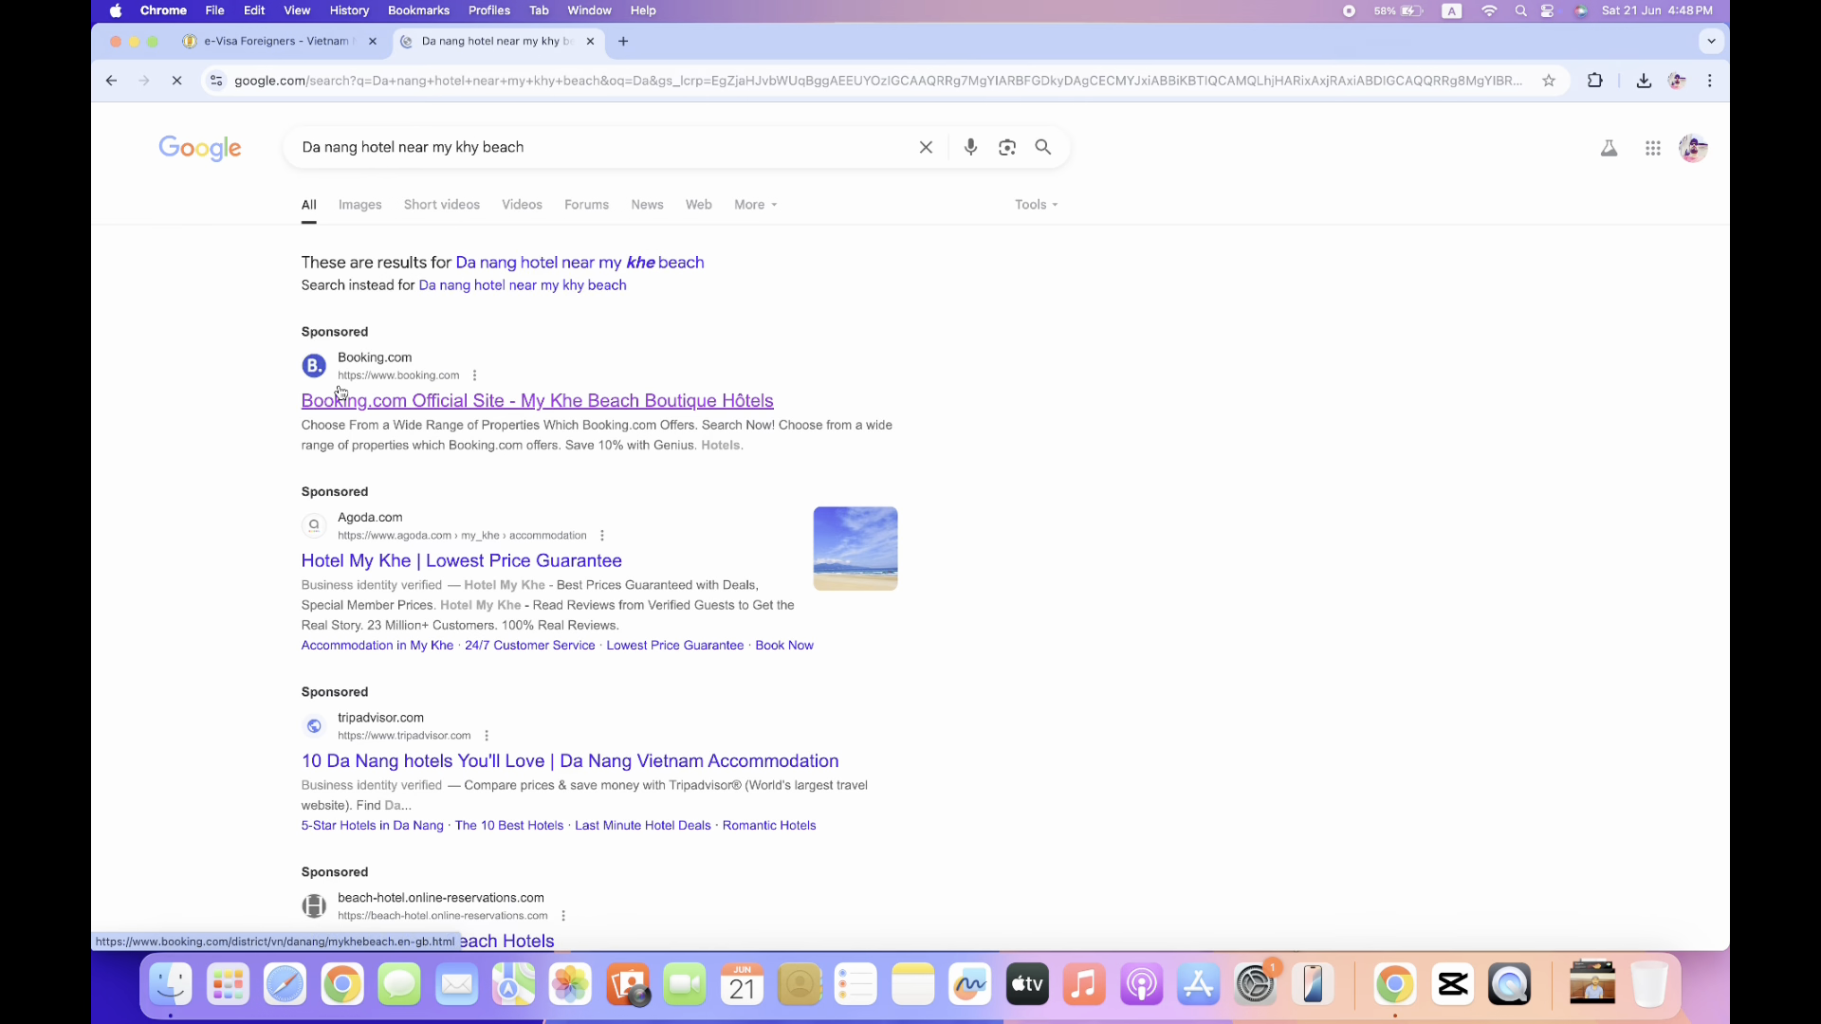
{"action": "left_click", "coordinate": [497, 403]}
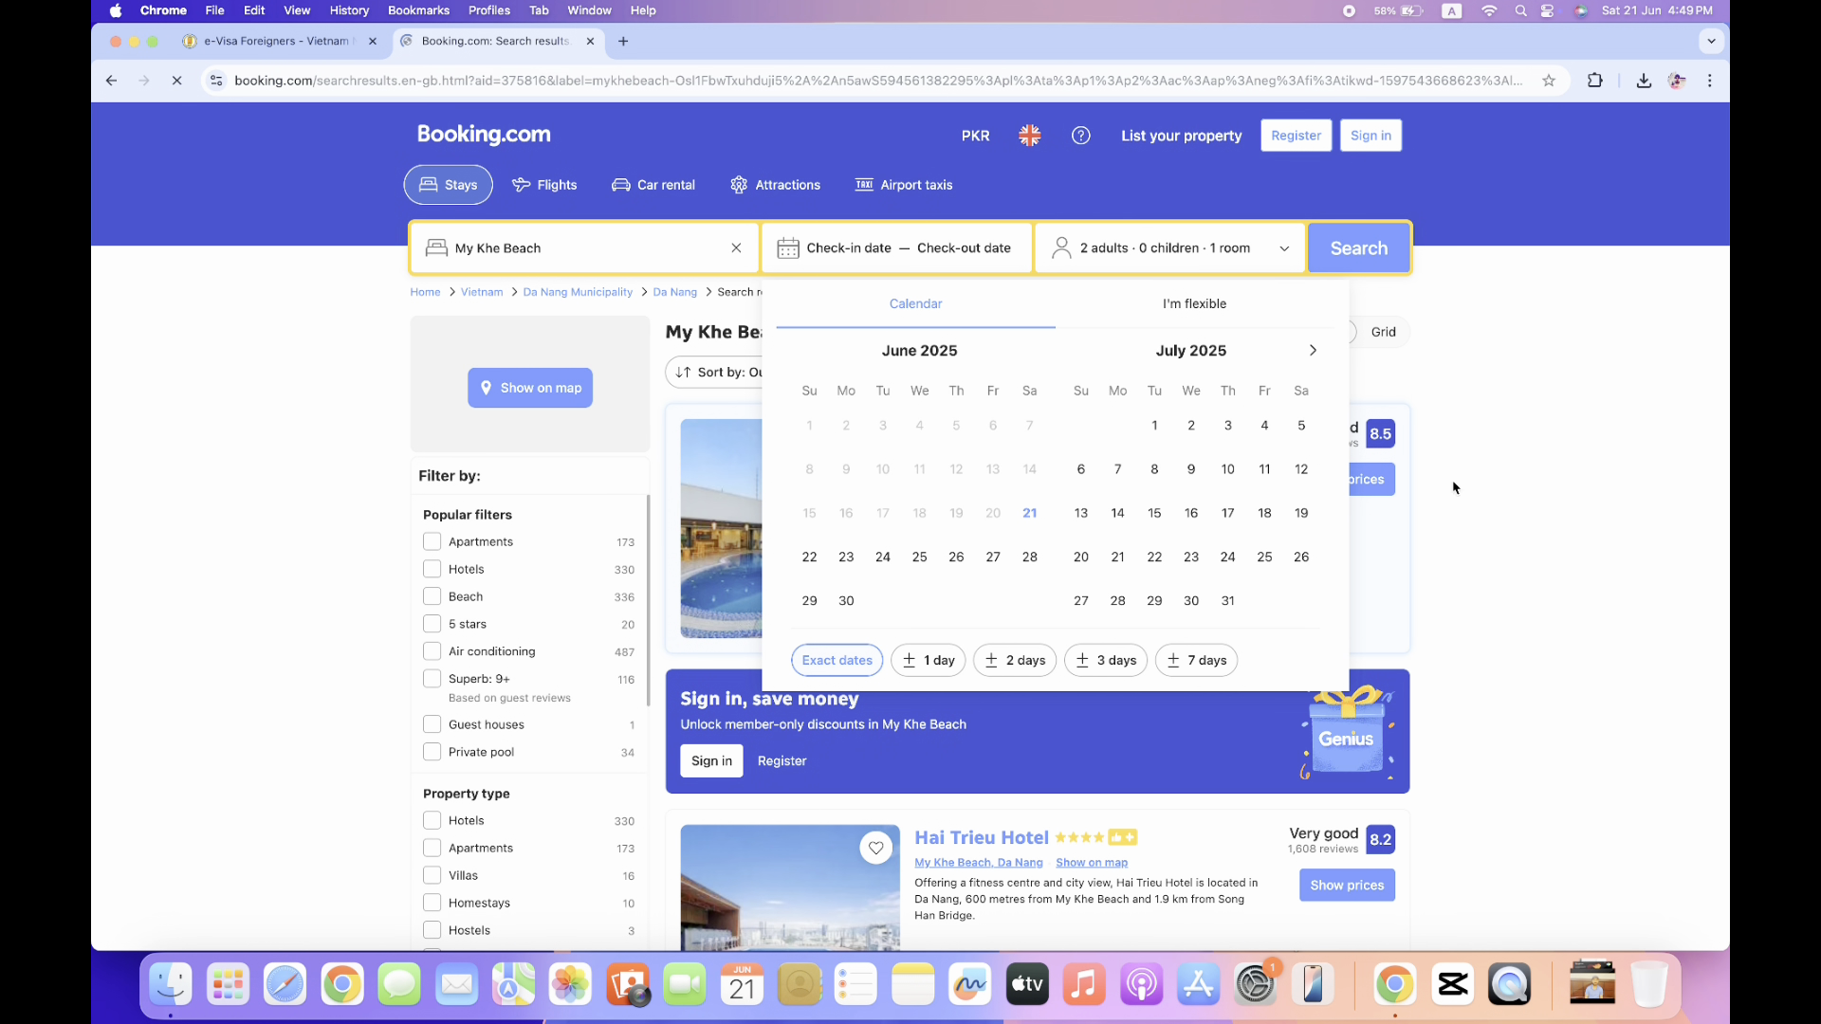
Dismiss the calendar and Genius popups, browse the results, and open Dylan Hotel Danang.
{"action": "left_click", "coordinate": [1488, 502]}
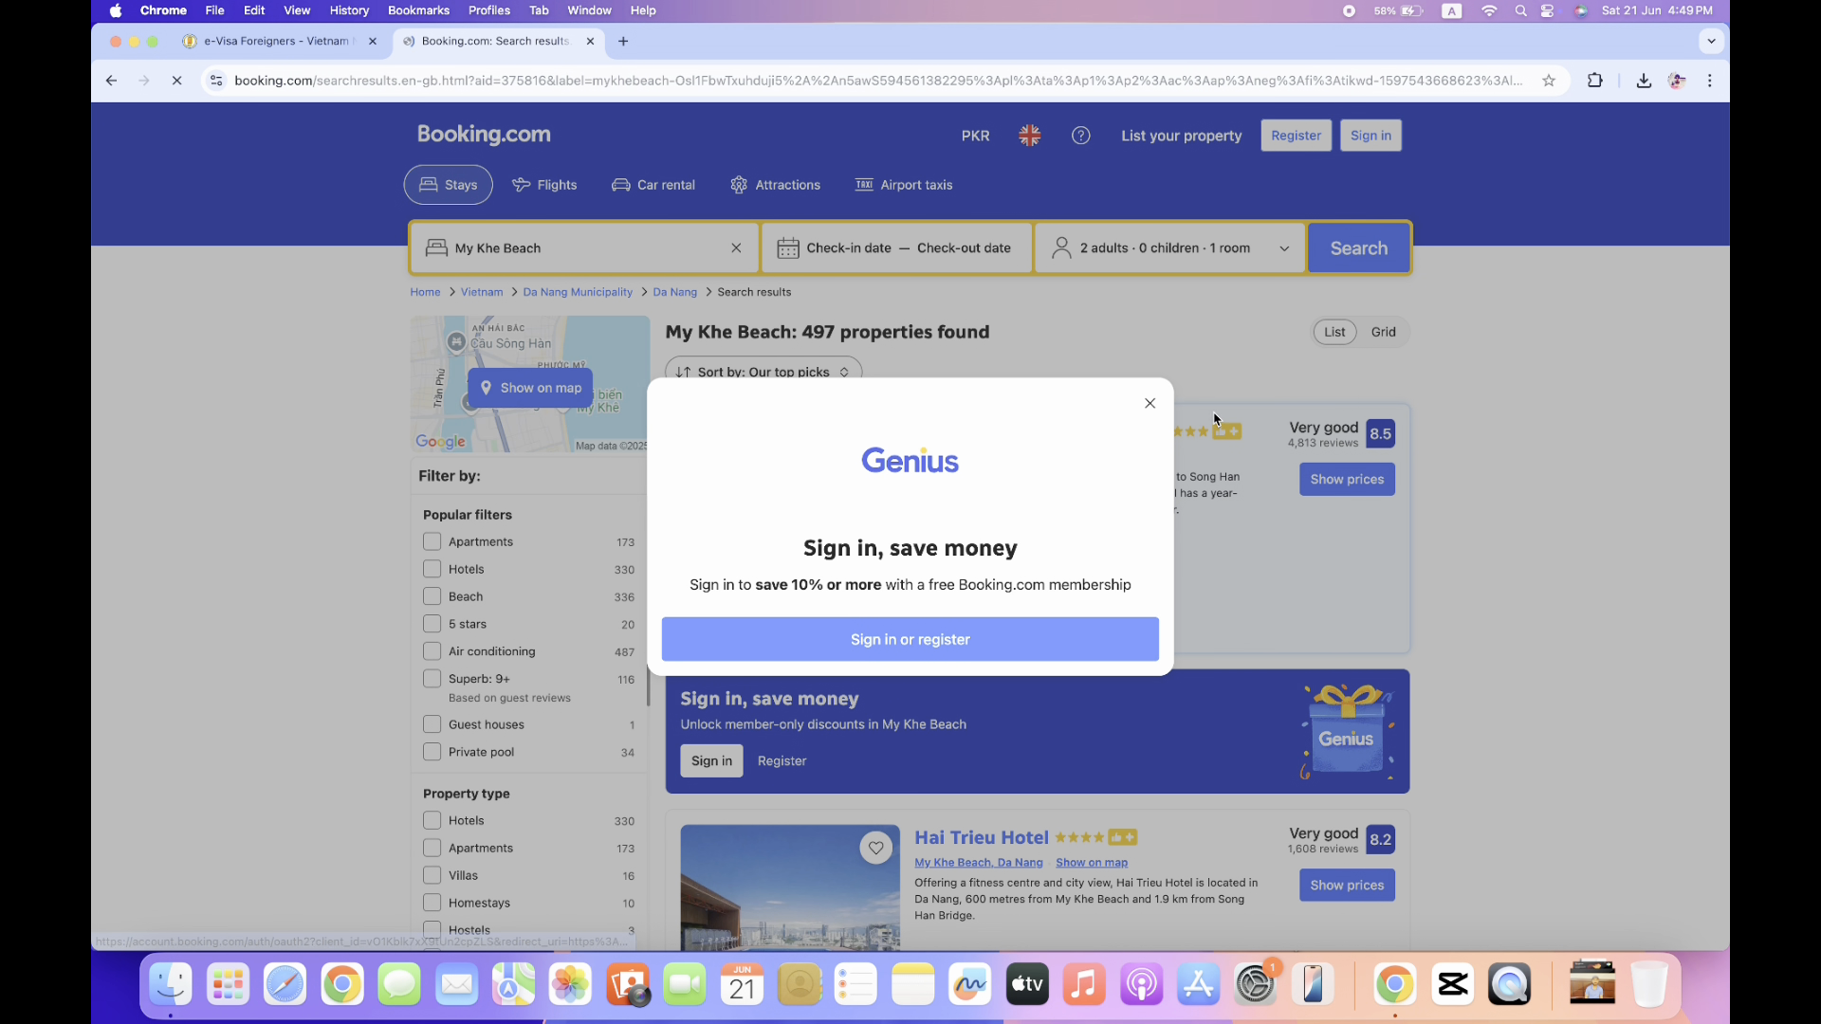
{"action": "left_click", "coordinate": [1150, 405]}
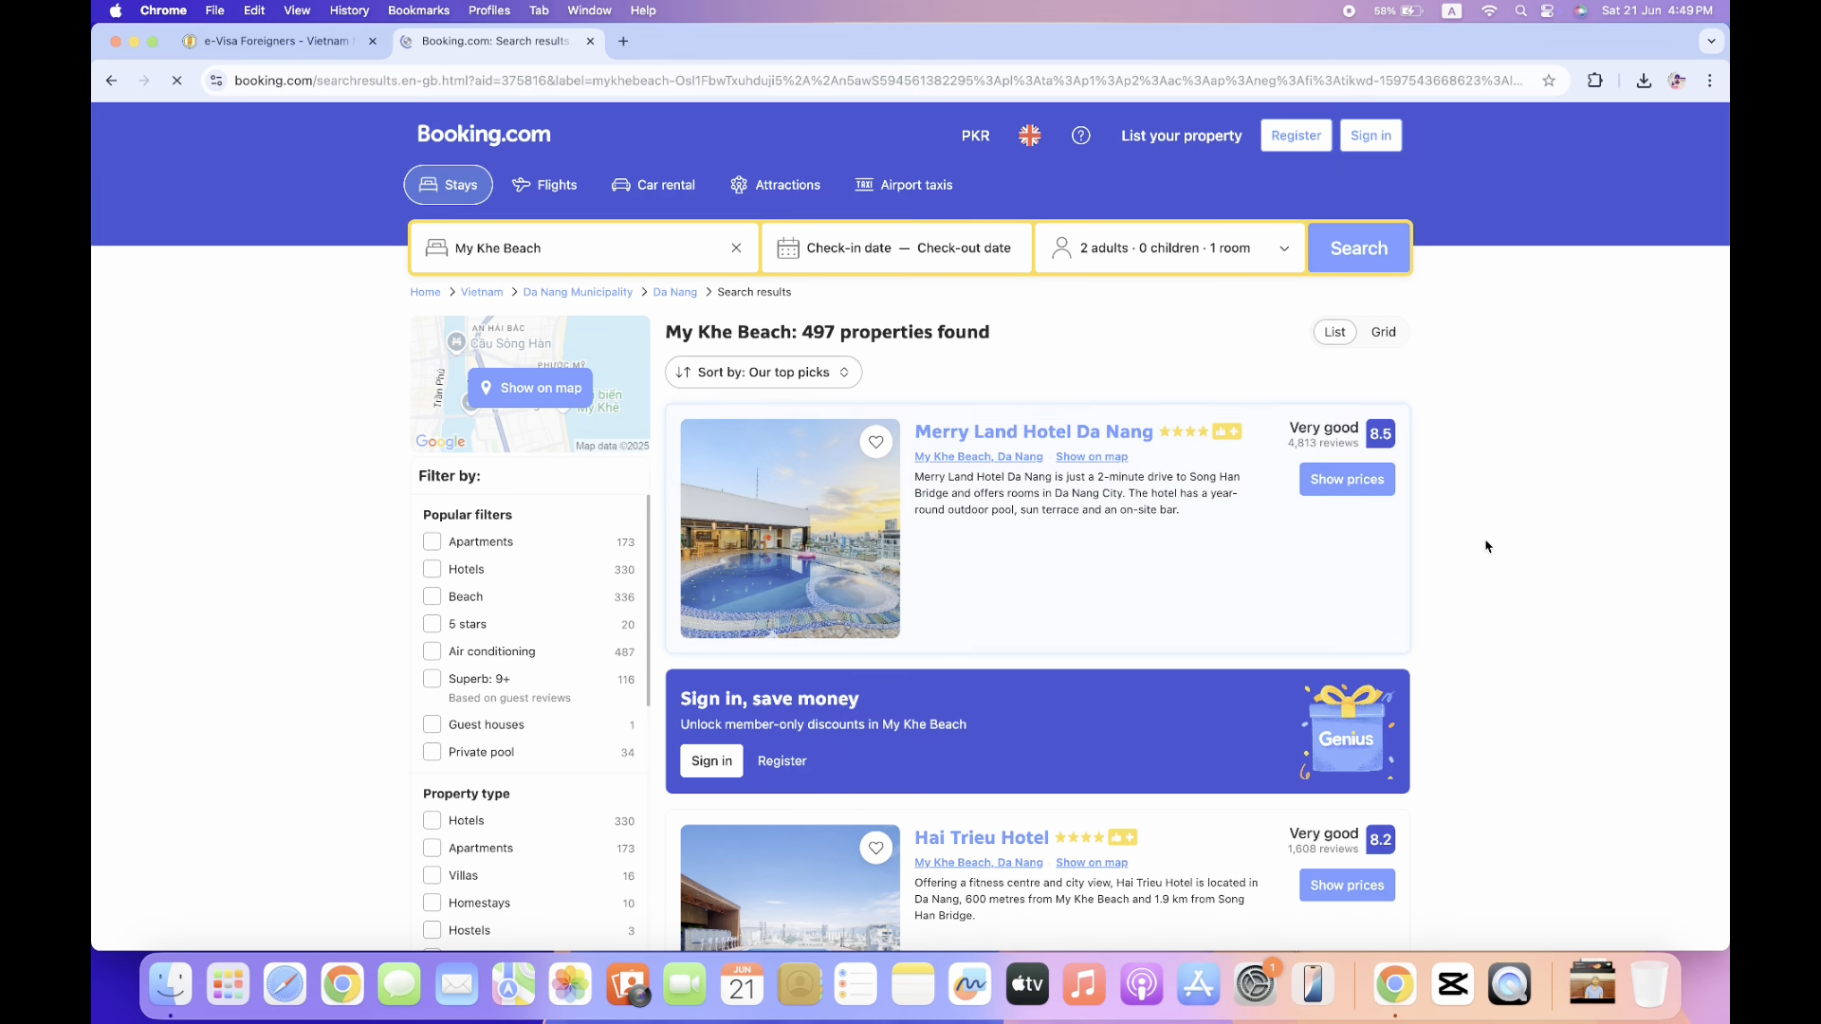
{"action": "scroll", "coordinate": [1486, 547], "scroll_direction": "down", "scroll_amount": 2}
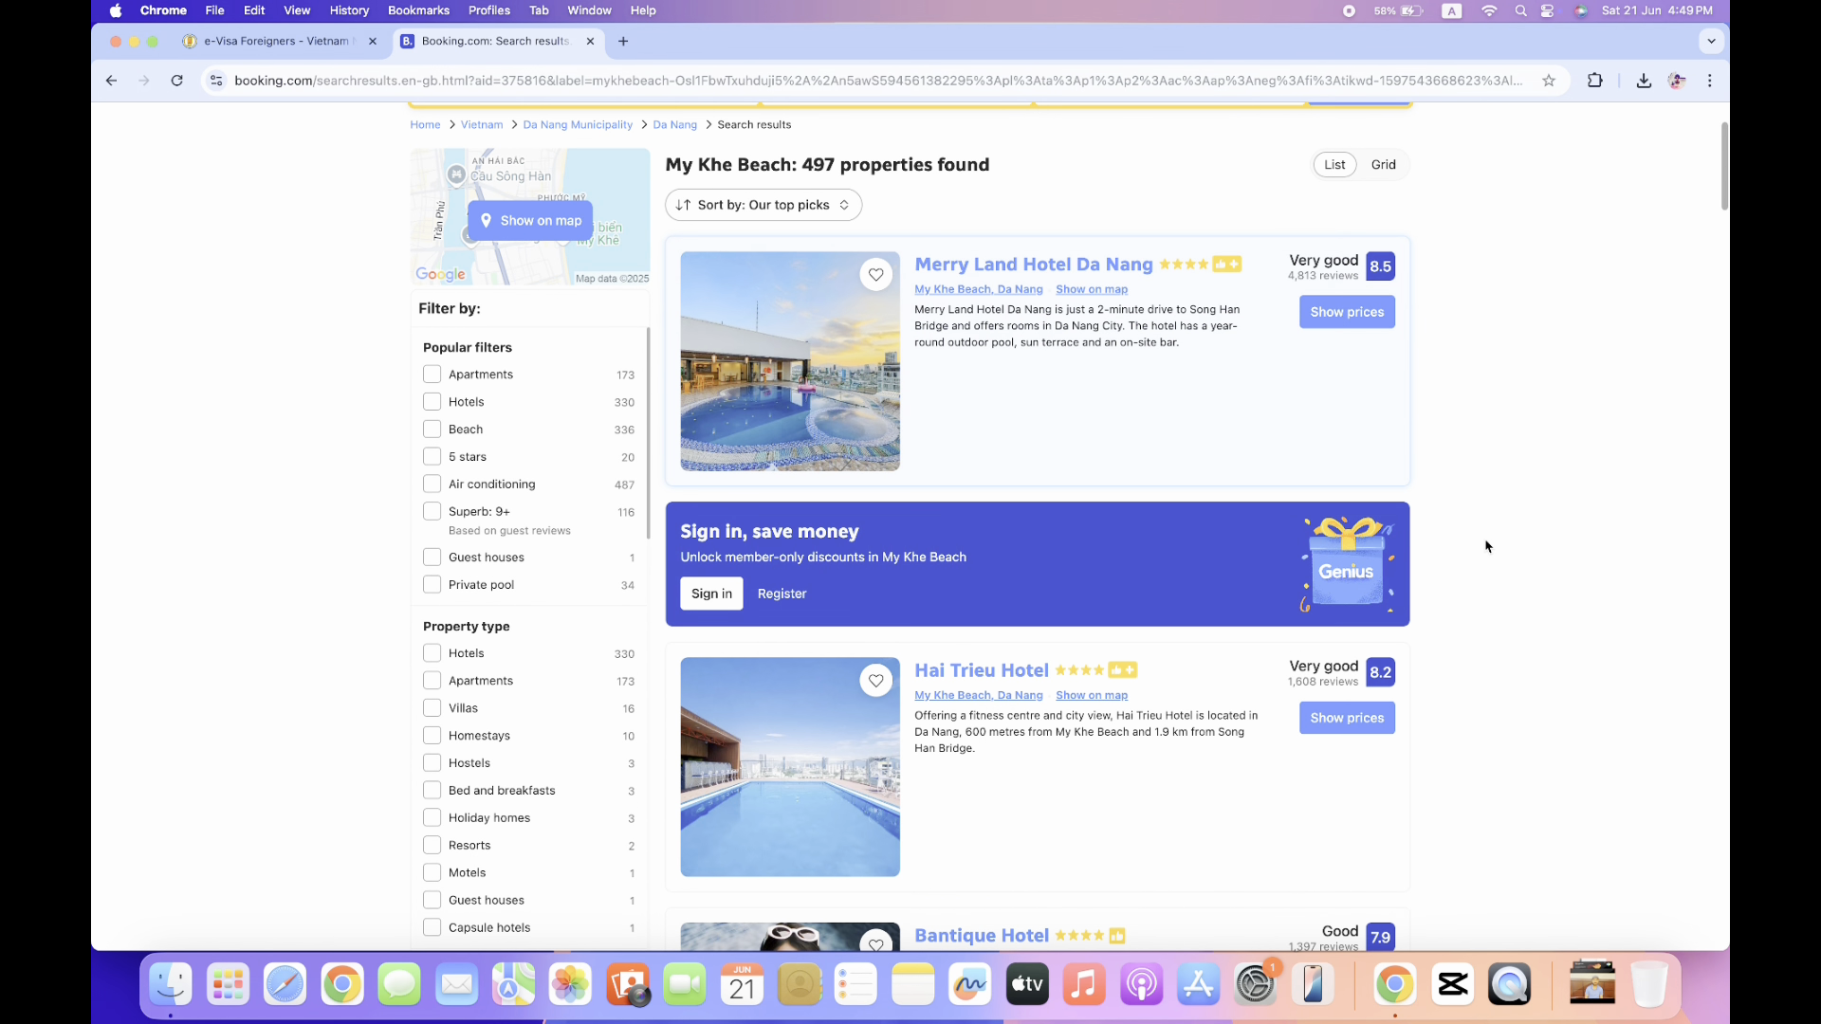
{"action": "scroll", "coordinate": [1486, 546], "scroll_direction": "down", "scroll_amount": 7}
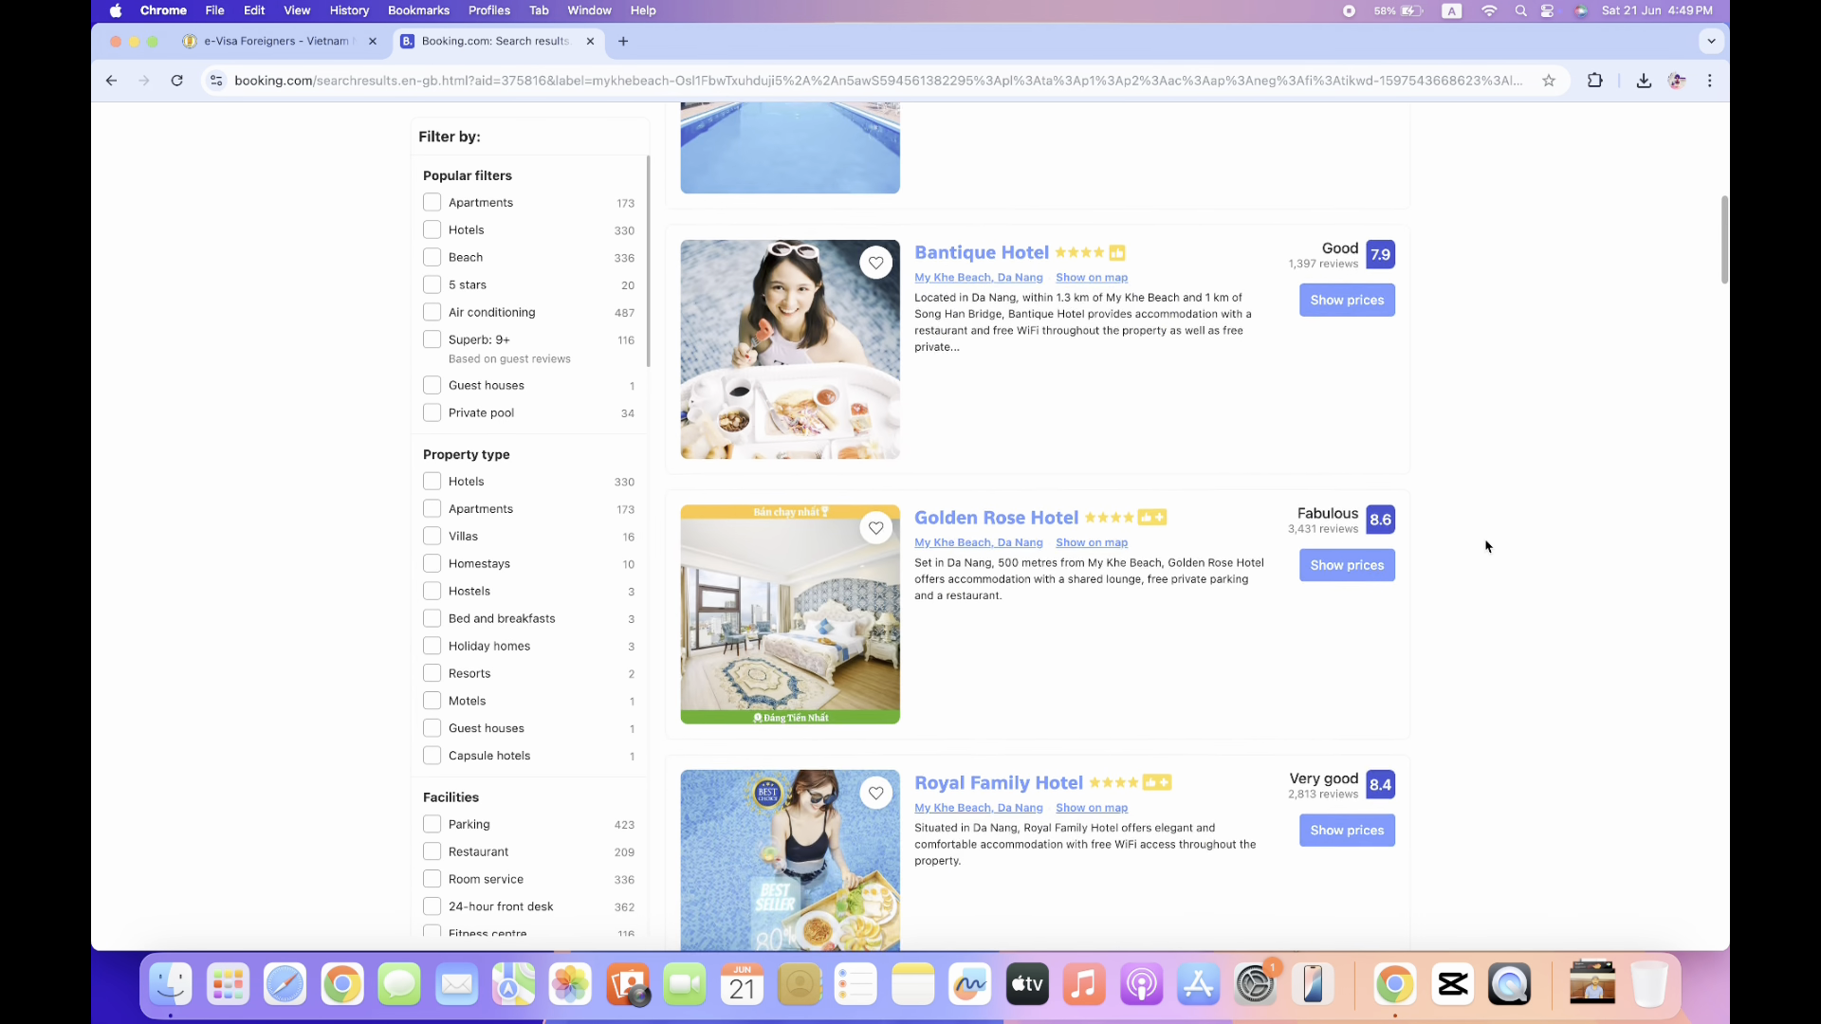
{"action": "scroll", "coordinate": [1486, 546], "scroll_direction": "down", "scroll_amount": 5}
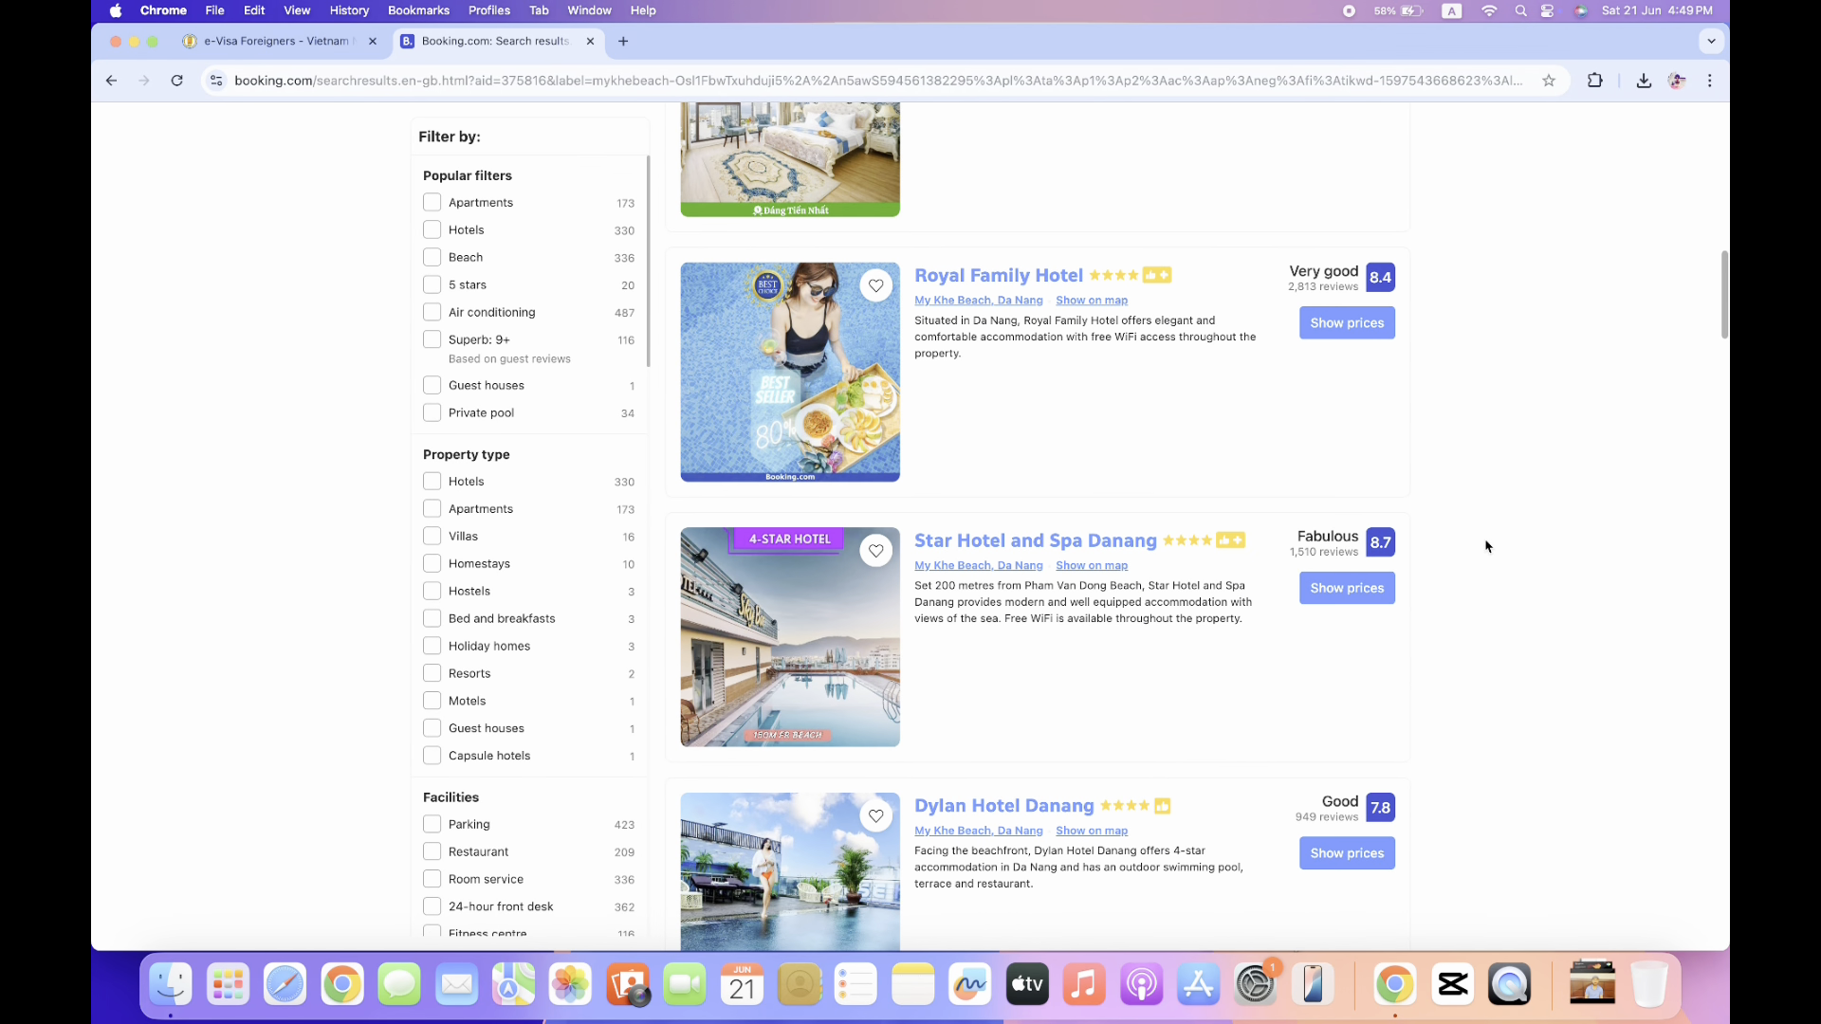
{"action": "scroll", "coordinate": [1486, 546], "scroll_direction": "down", "scroll_amount": 4}
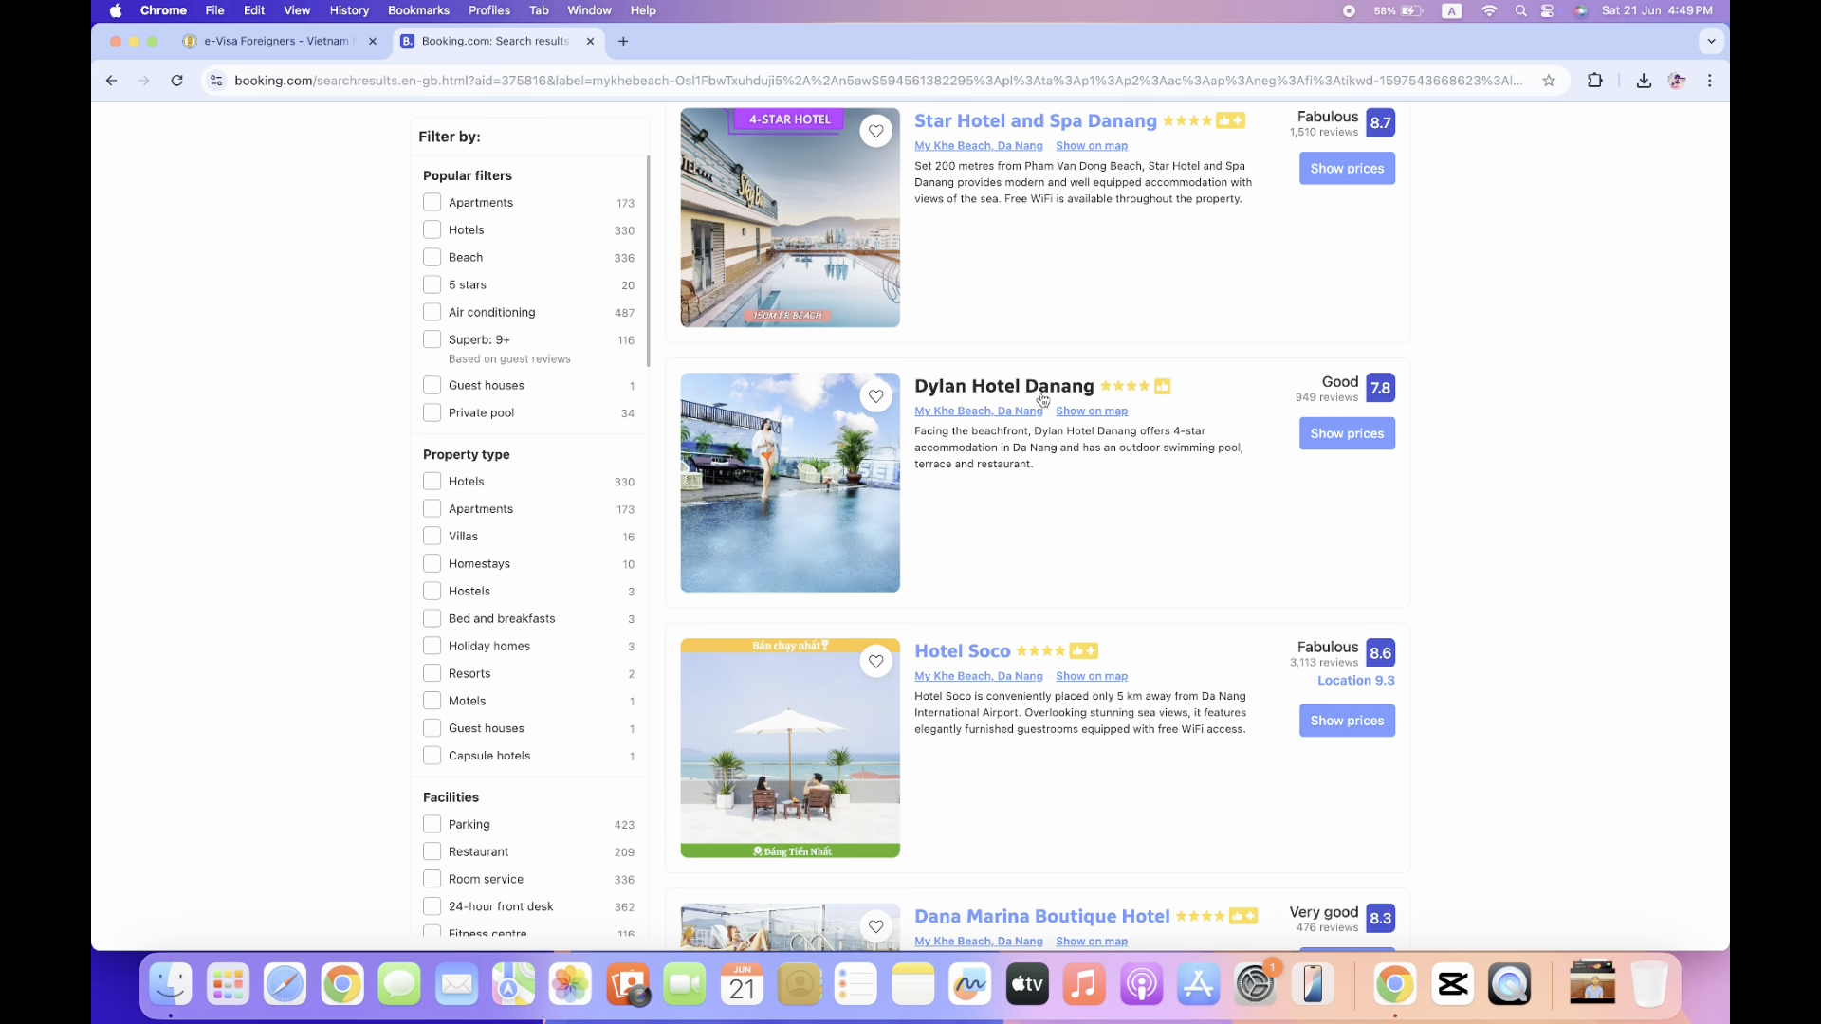
{"action": "left_click", "coordinate": [1042, 399]}
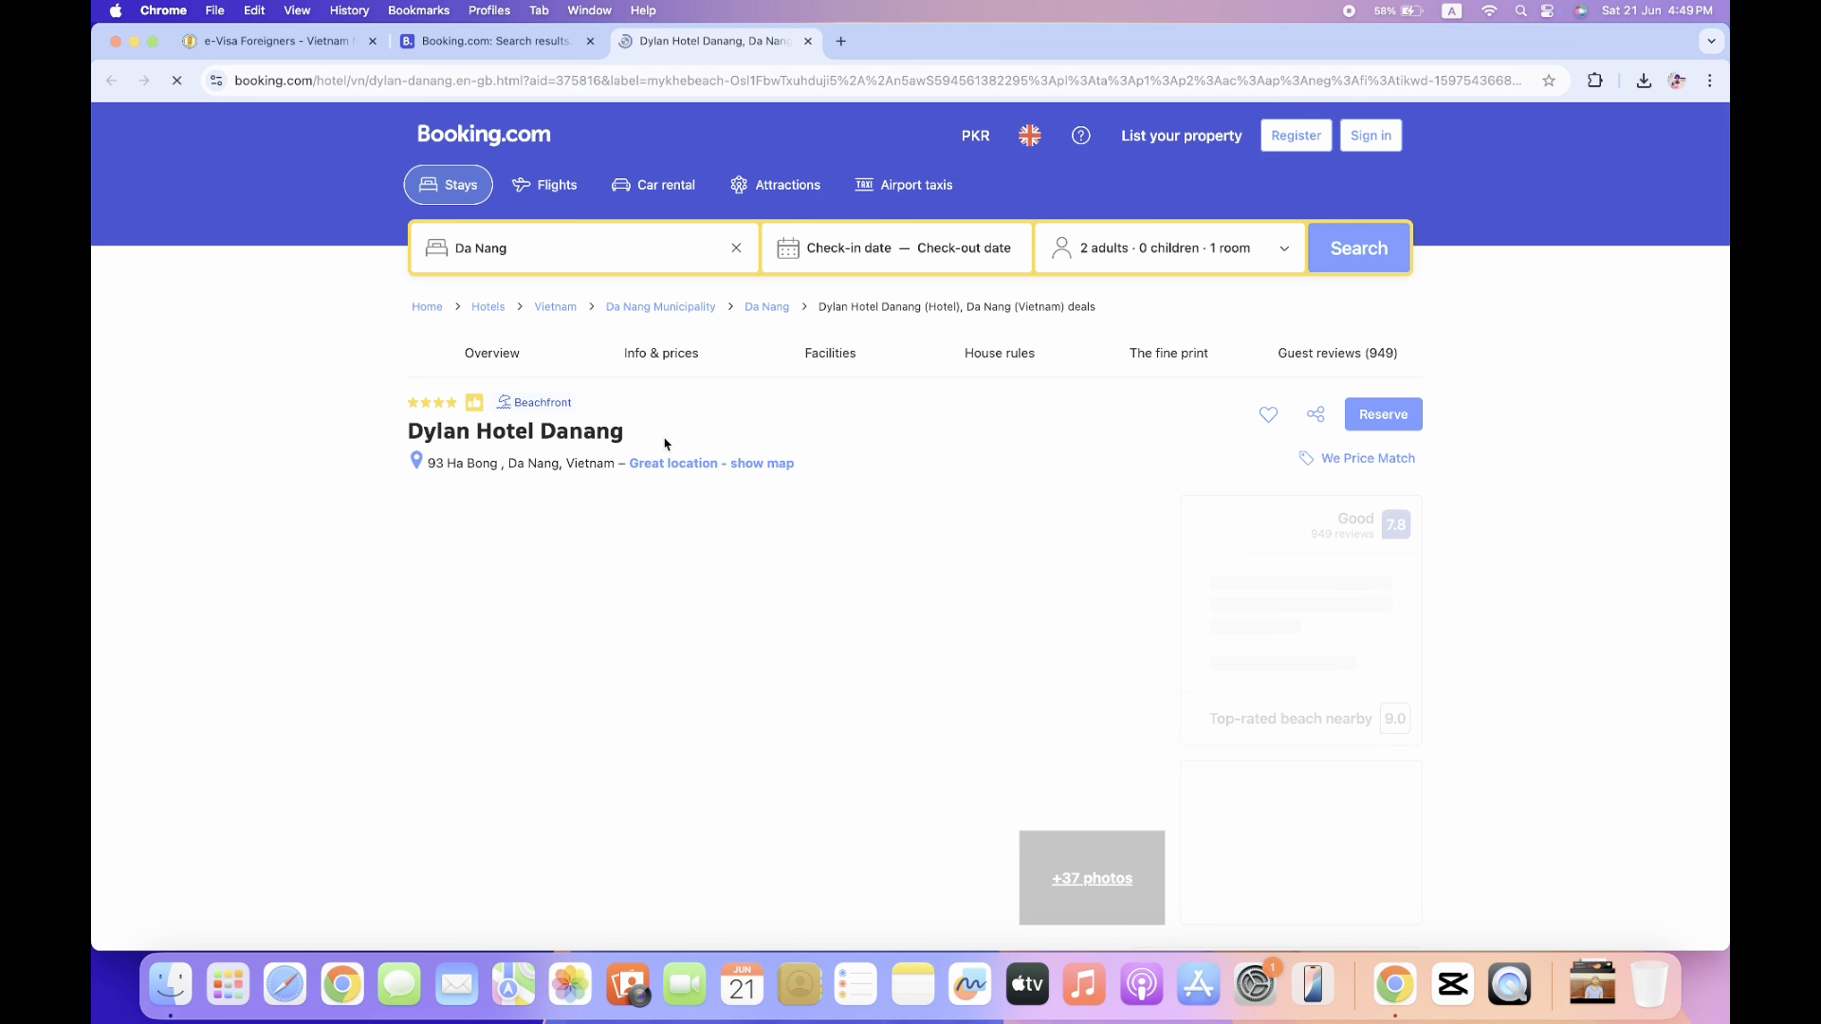
Show Dylan Hotel Danang on the map and copy its address, 93 Ha Bong.
{"action": "left_click", "coordinate": [732, 464]}
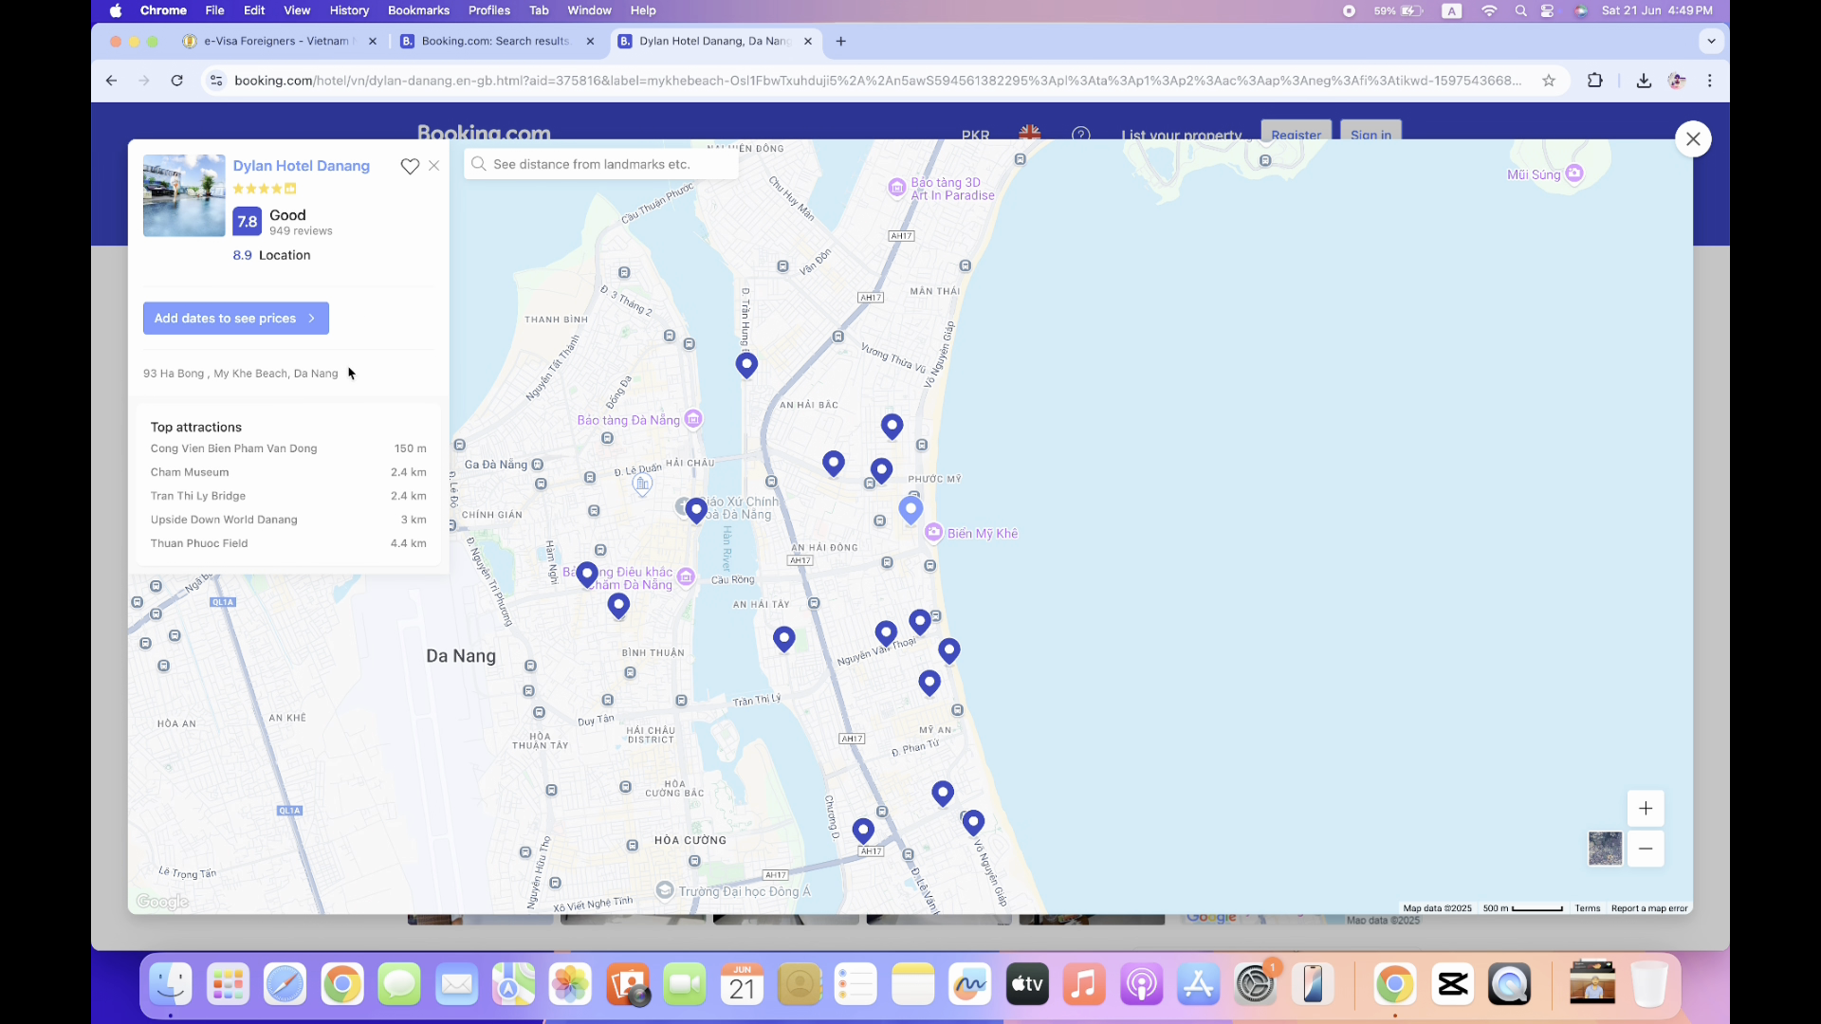
{"action": "left_click_drag", "start_coordinate": [342, 377], "coordinate": [143, 381]}
{"action": "key", "text": "super+c"}
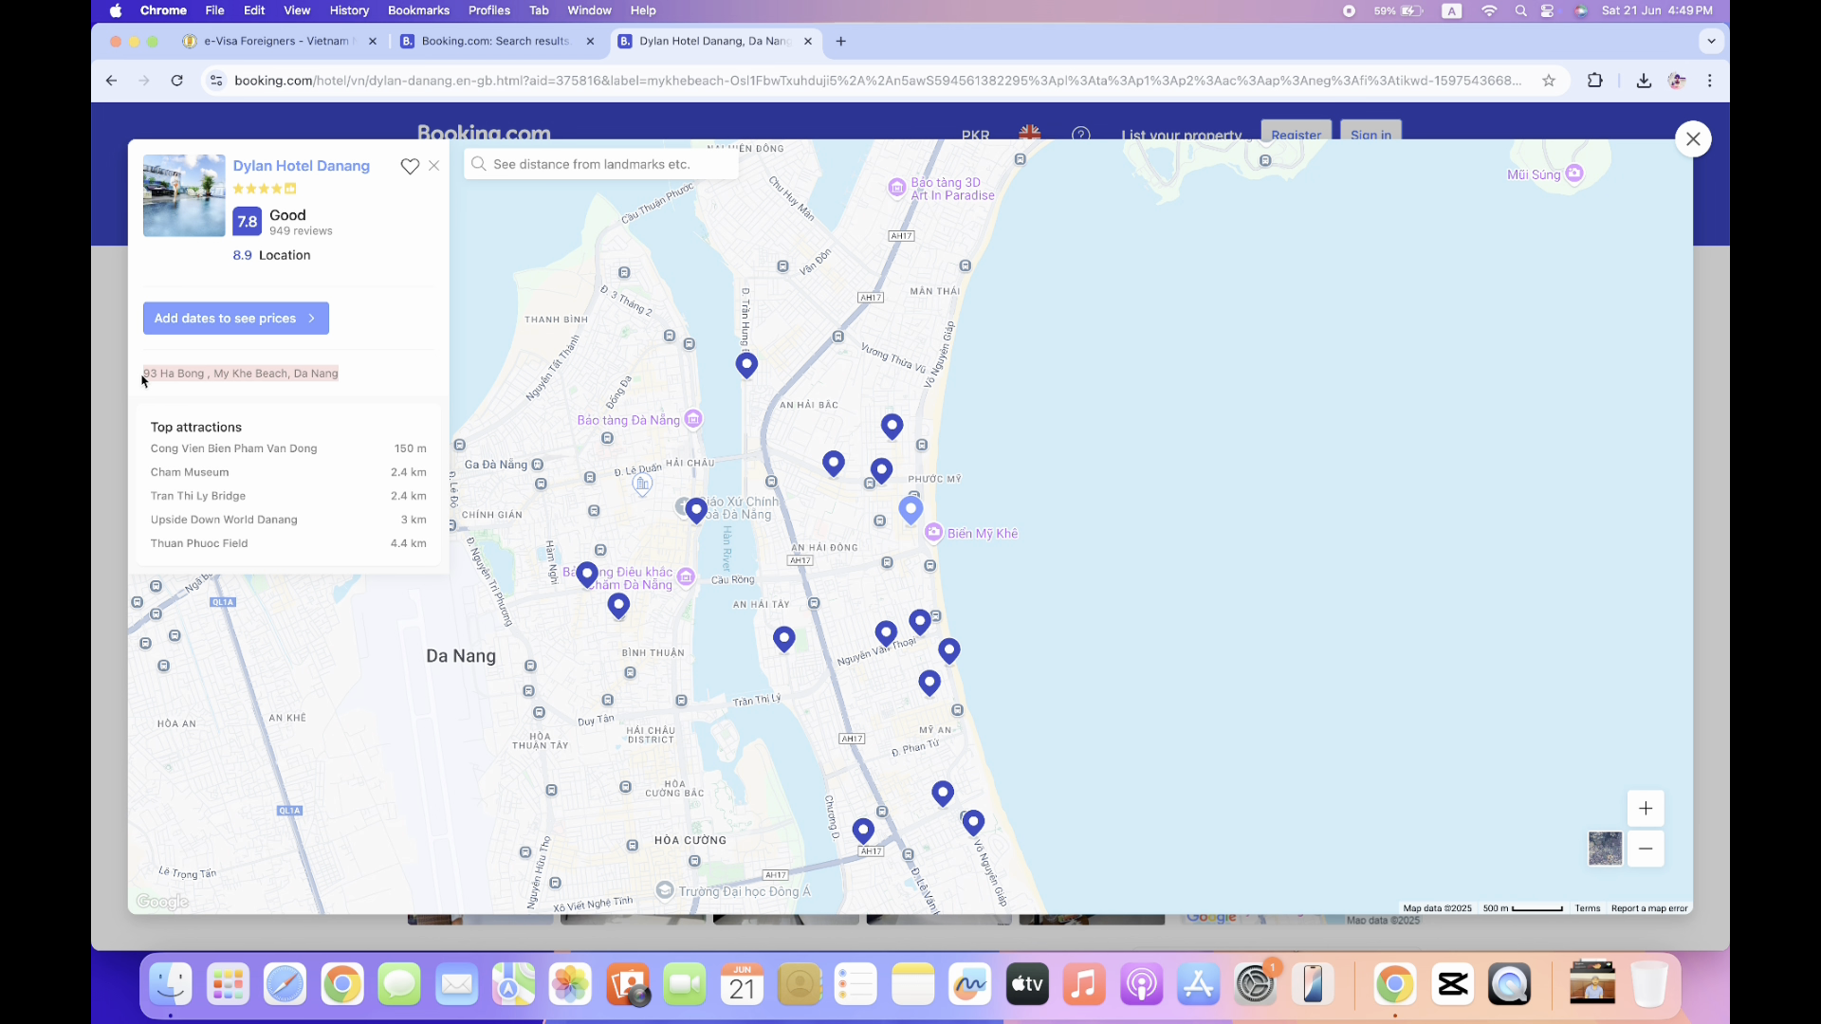
{"action": "left_click", "coordinate": [284, 41]}
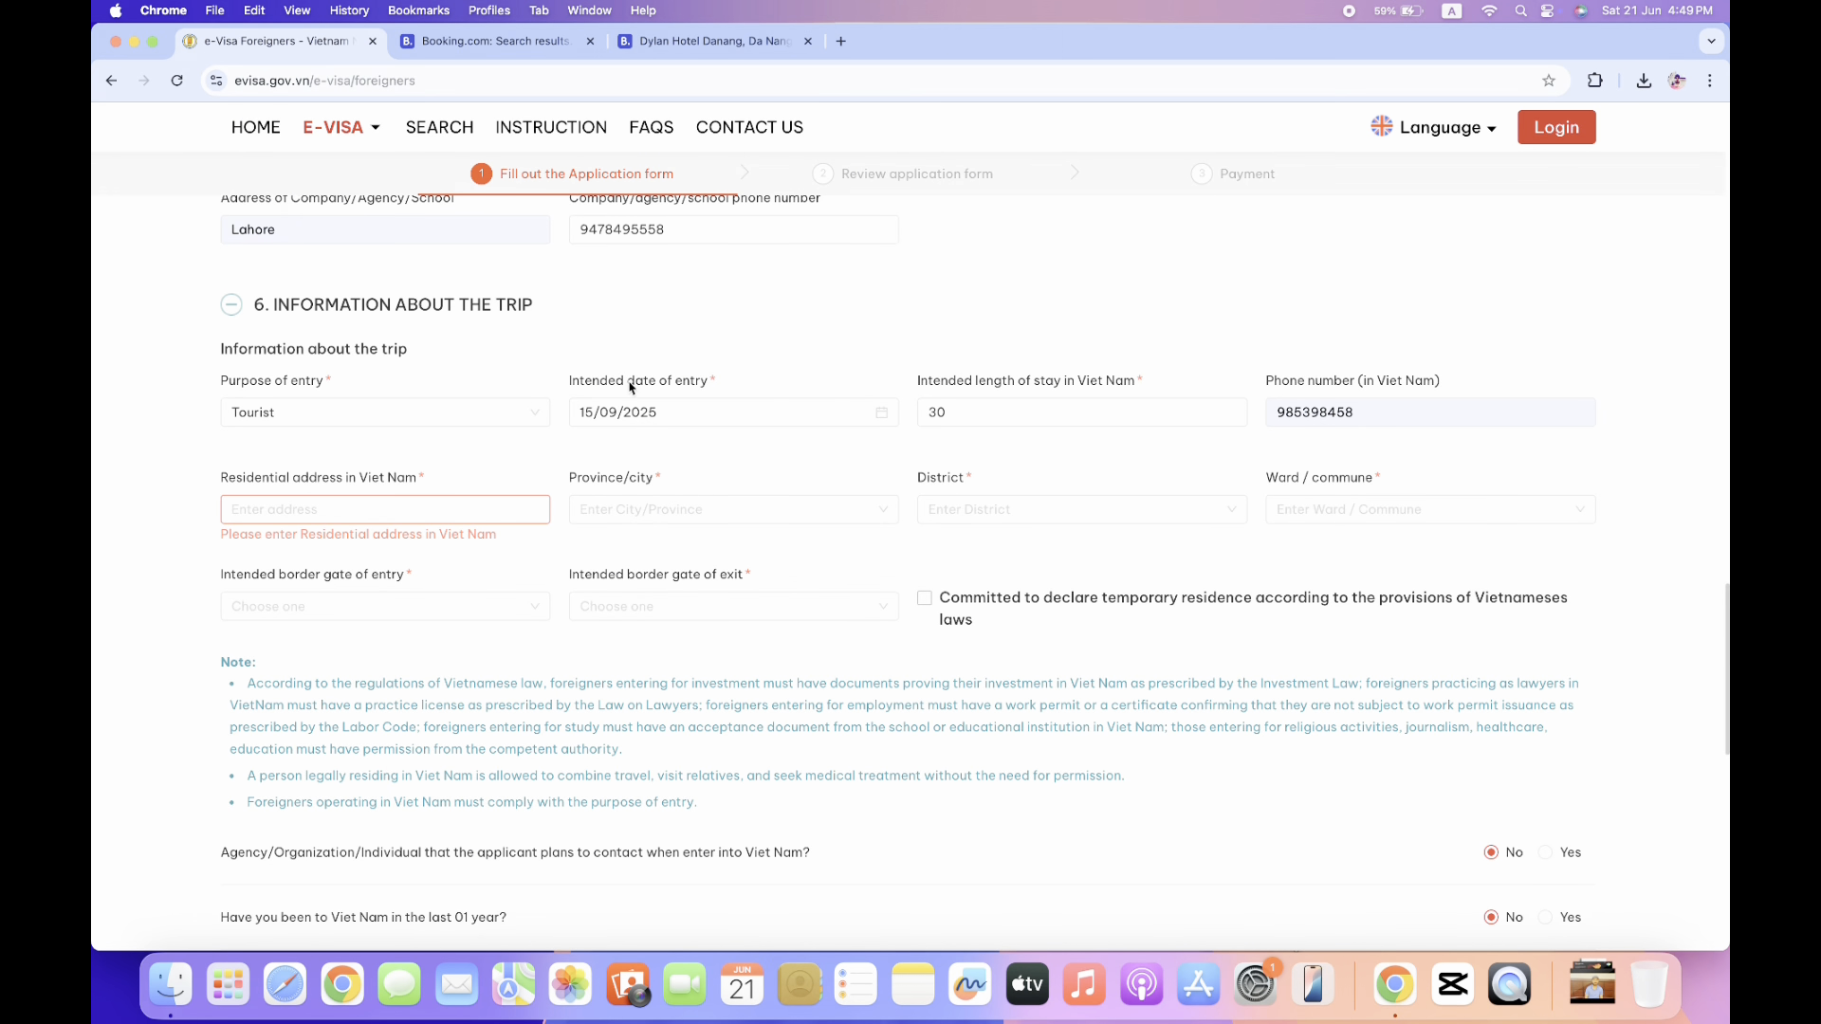
{"action": "left_click", "coordinate": [489, 510]}
{"action": "key", "text": "super+v"}
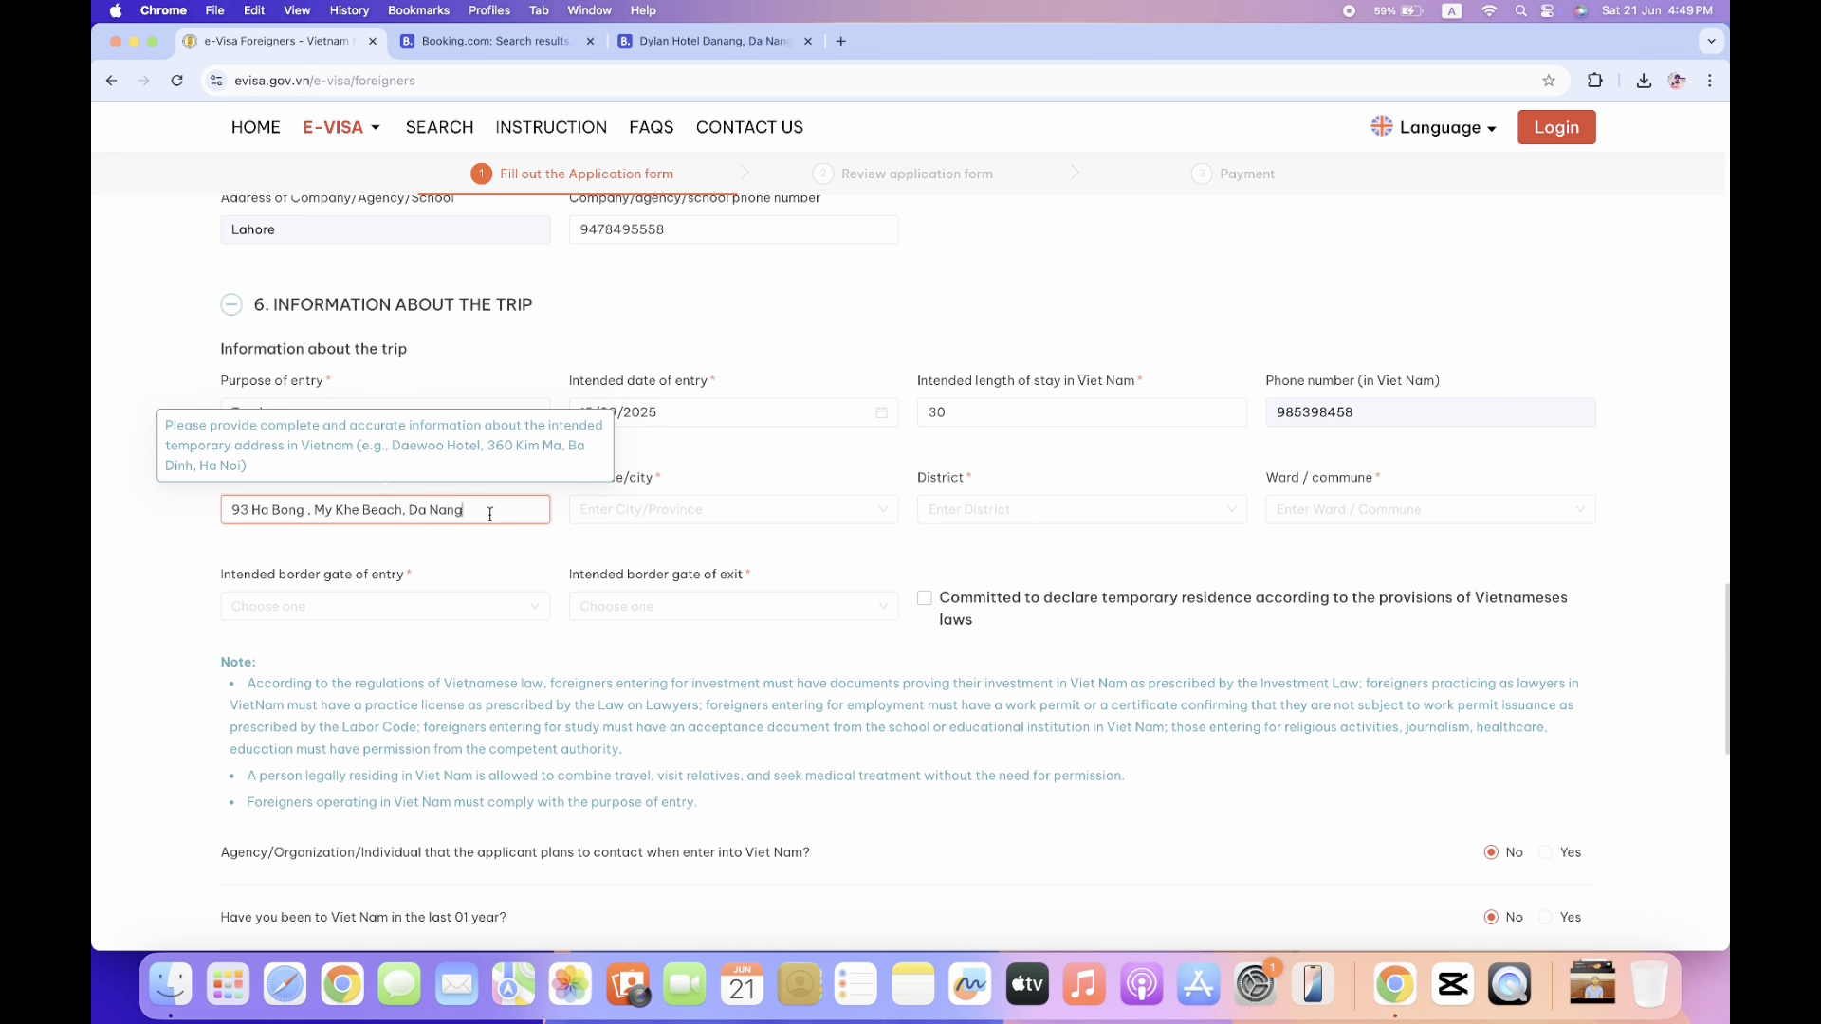
{"action": "left_click", "coordinate": [789, 508]}
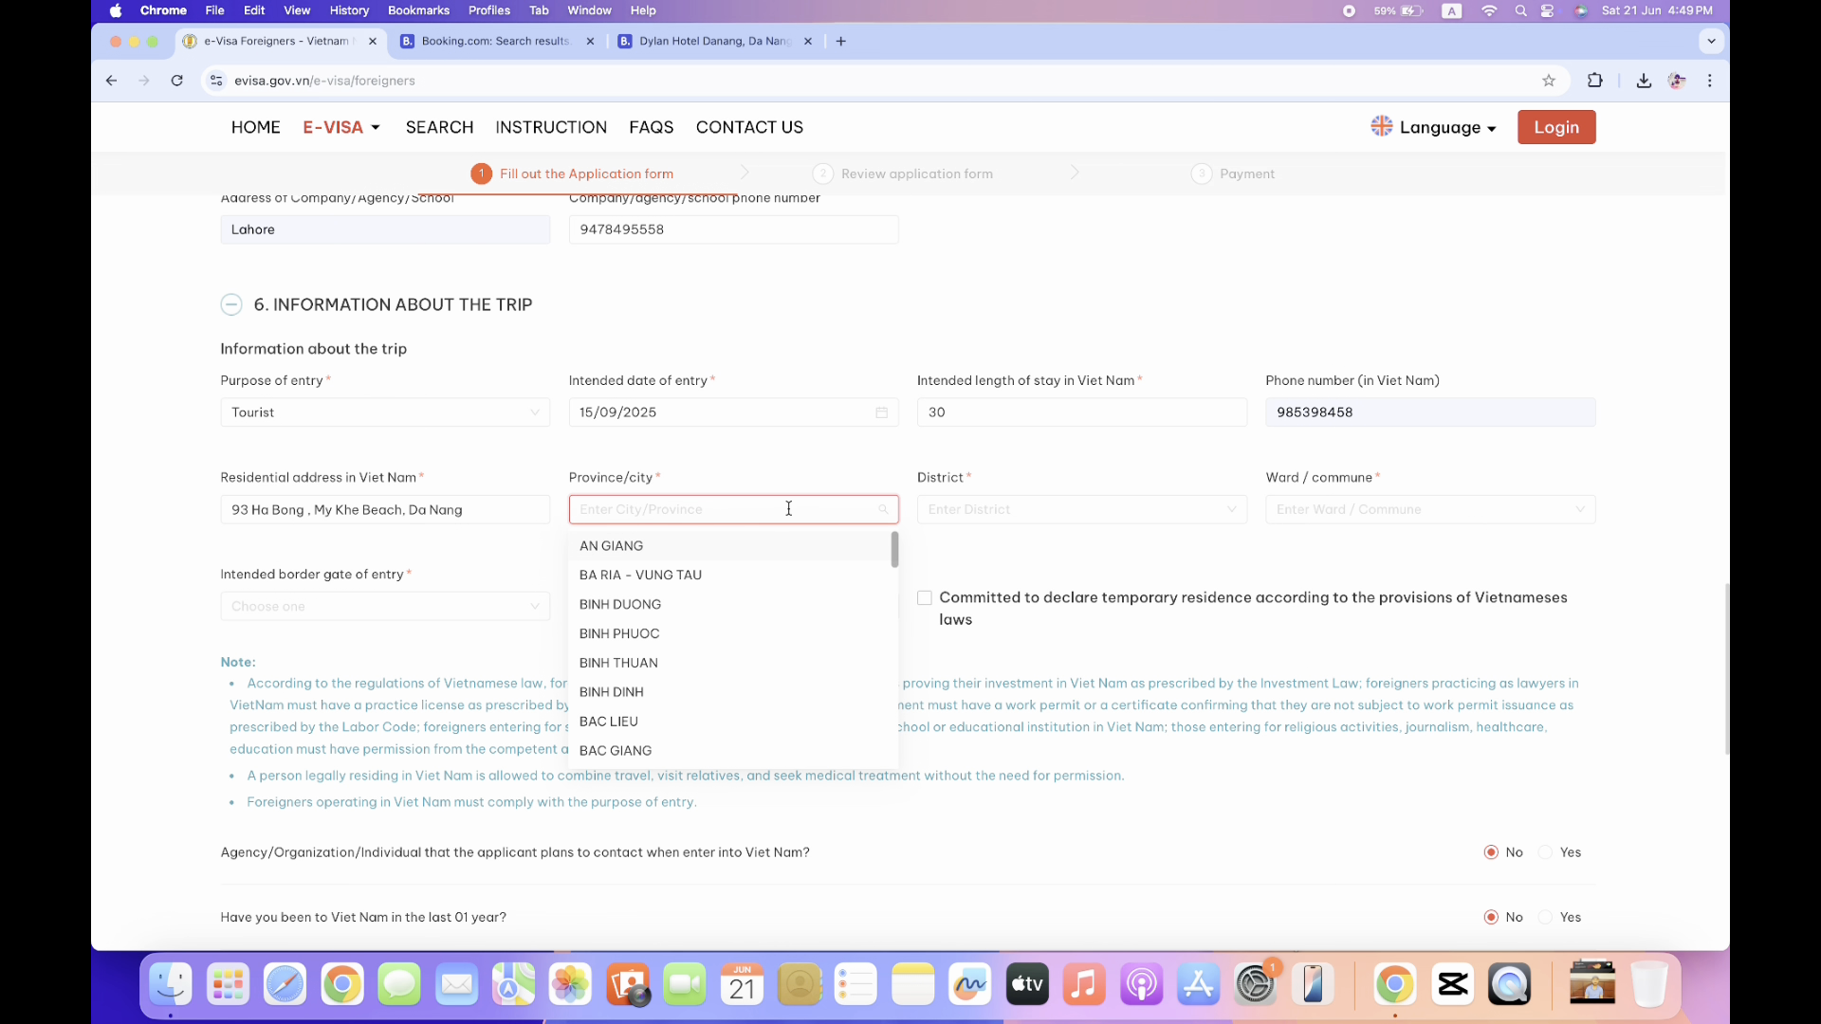
{"action": "type", "text": "Da"}
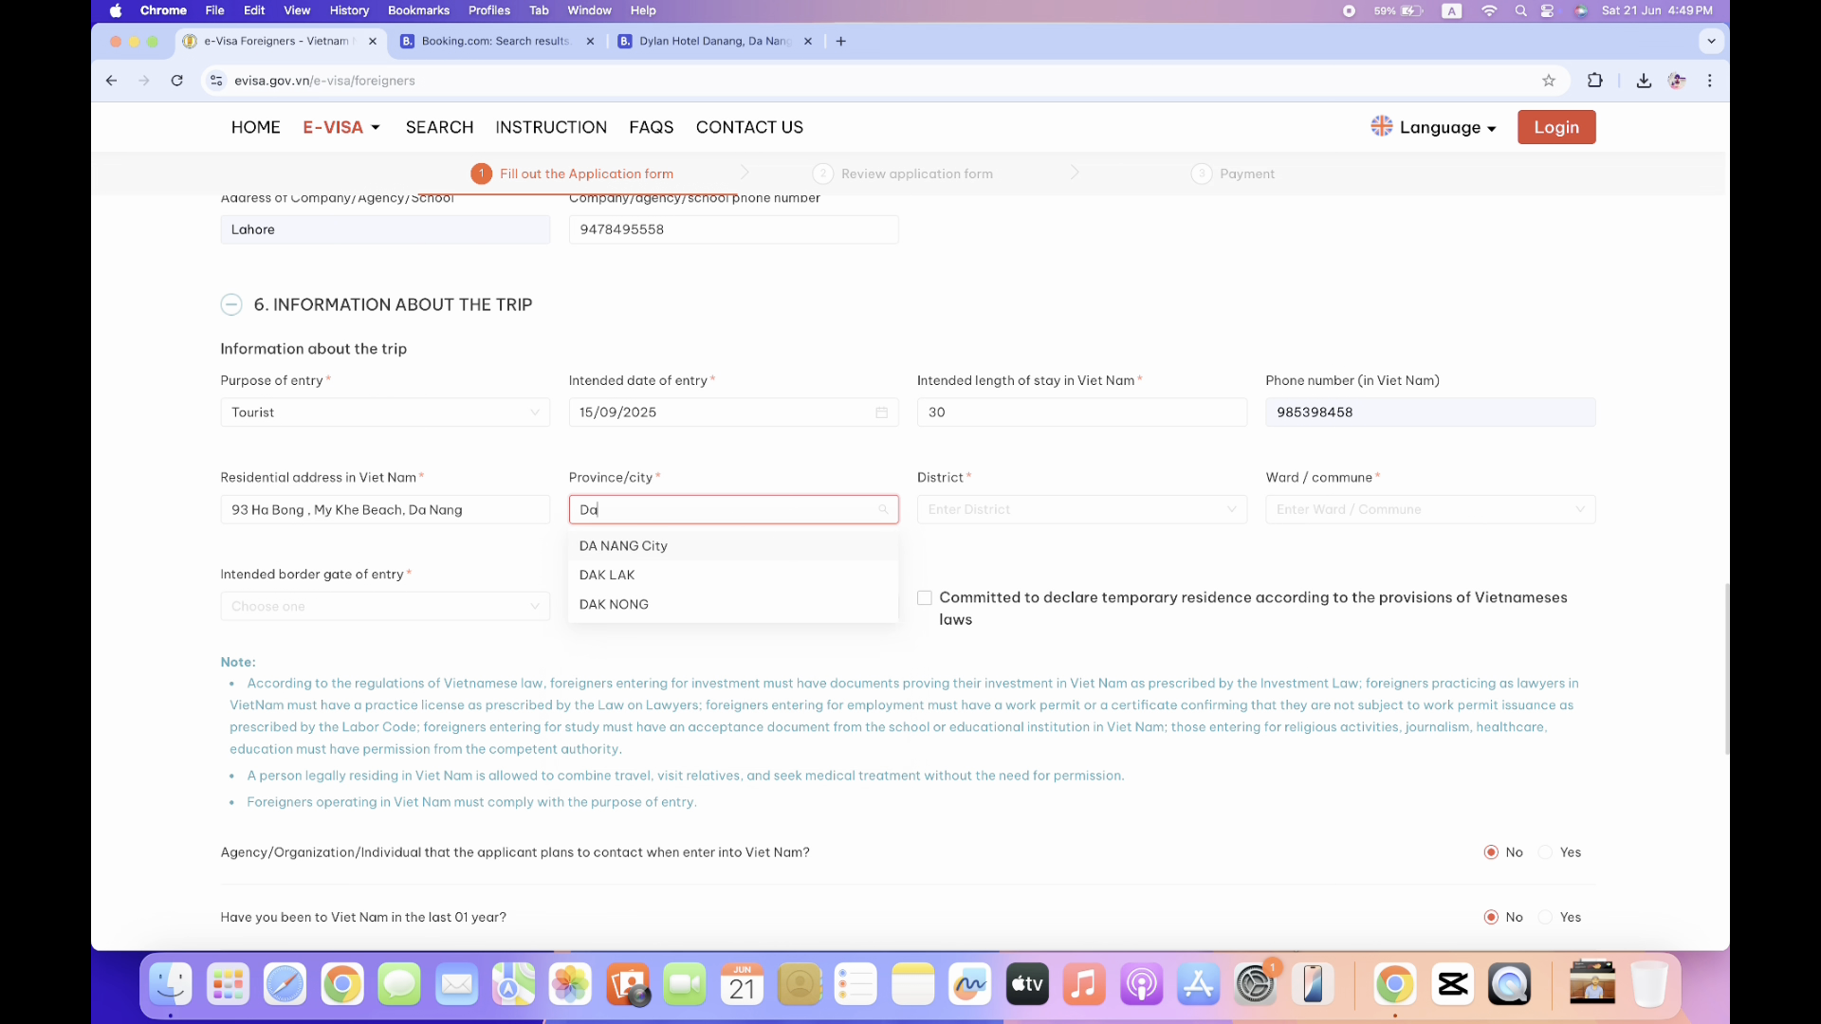
{"action": "left_click", "coordinate": [650, 542]}
{"action": "left_click", "coordinate": [950, 504]}
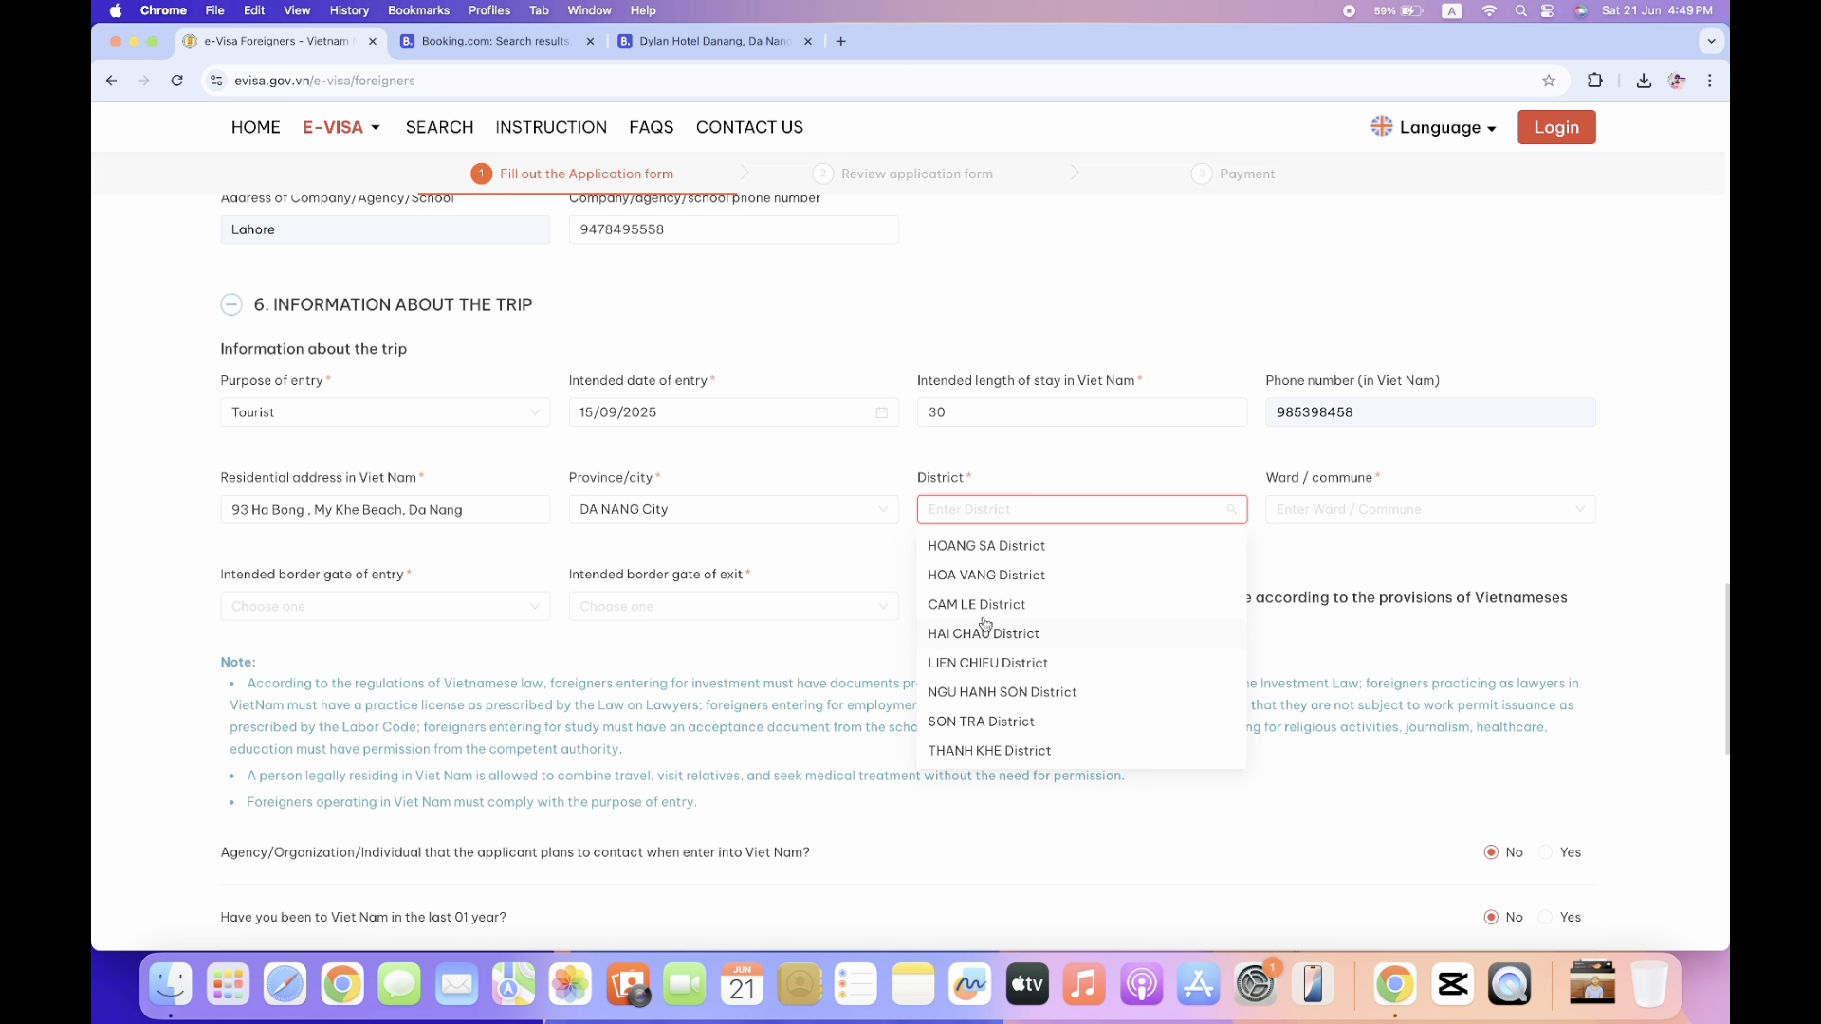
{"action": "left_click", "coordinate": [991, 579]}
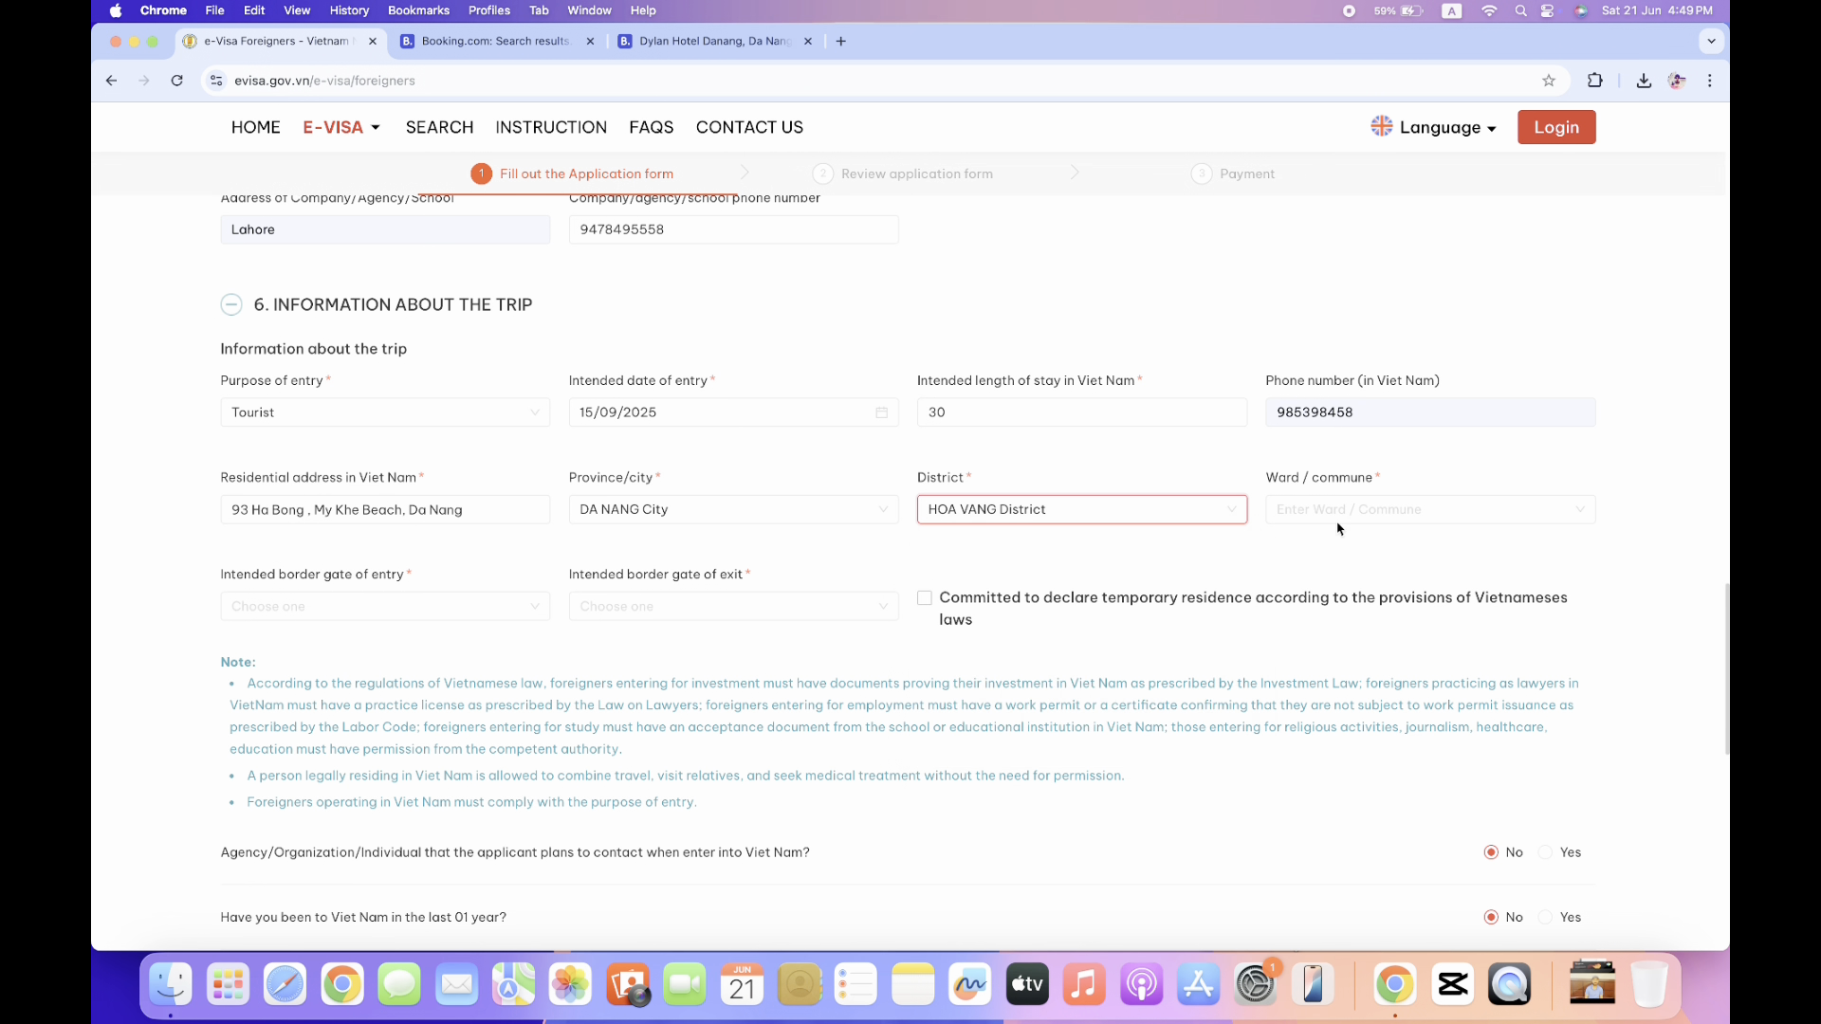
{"action": "left_click", "coordinate": [1401, 512]}
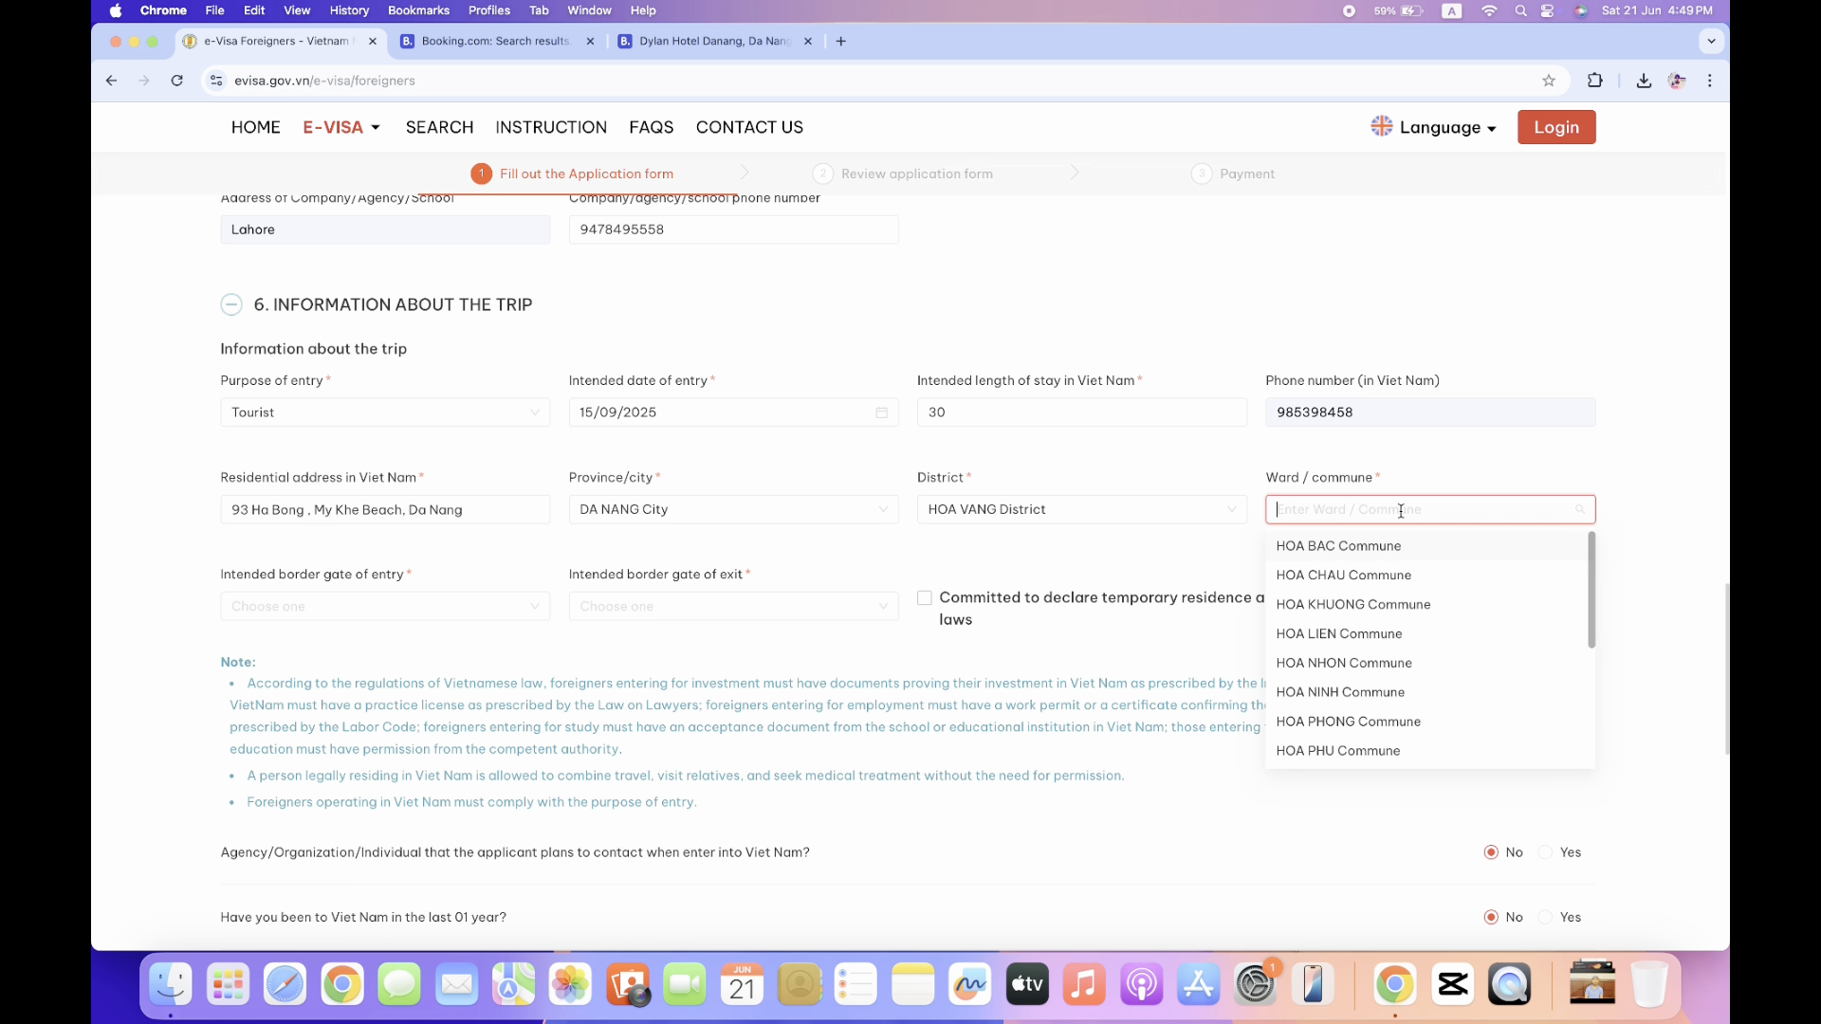
{"action": "left_click", "coordinate": [1348, 632]}
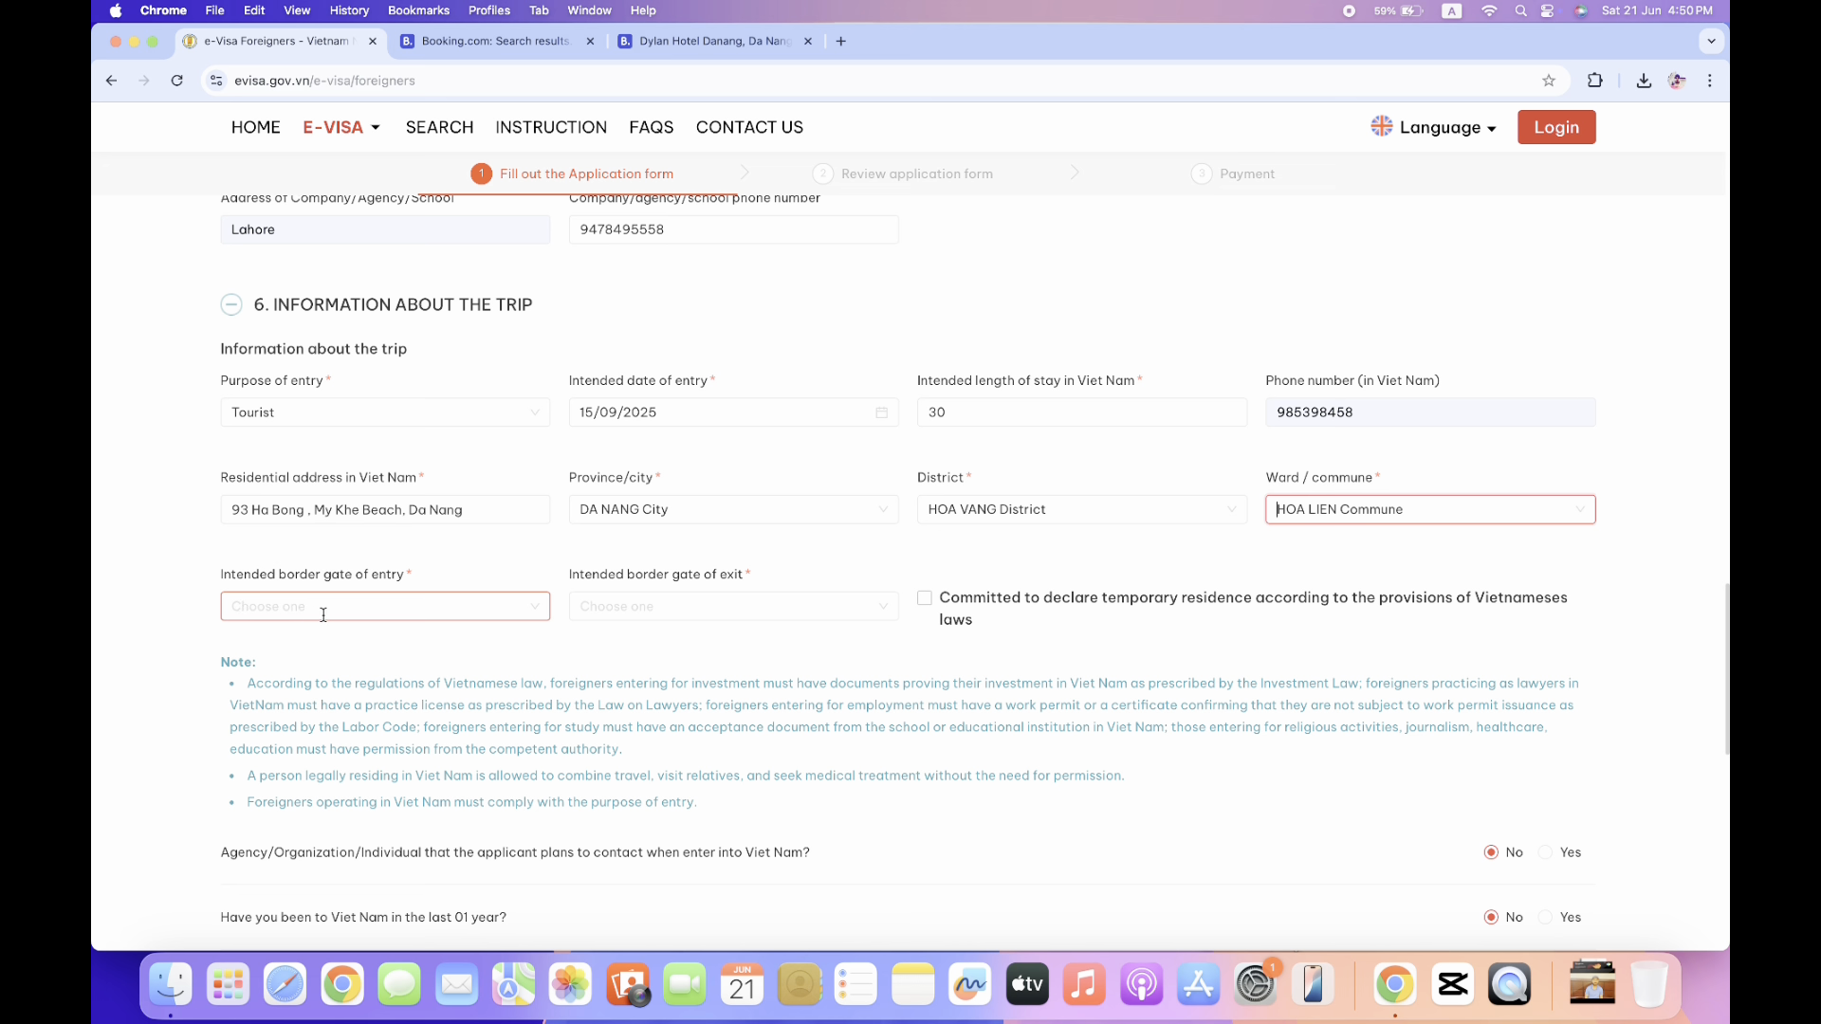
{"action": "left_click", "coordinate": [168, 594]}
Set Da Nang International Airport as both the entry and exit border gate.
{"action": "scroll", "coordinate": [168, 595], "scroll_direction": "down", "scroll_amount": 1}
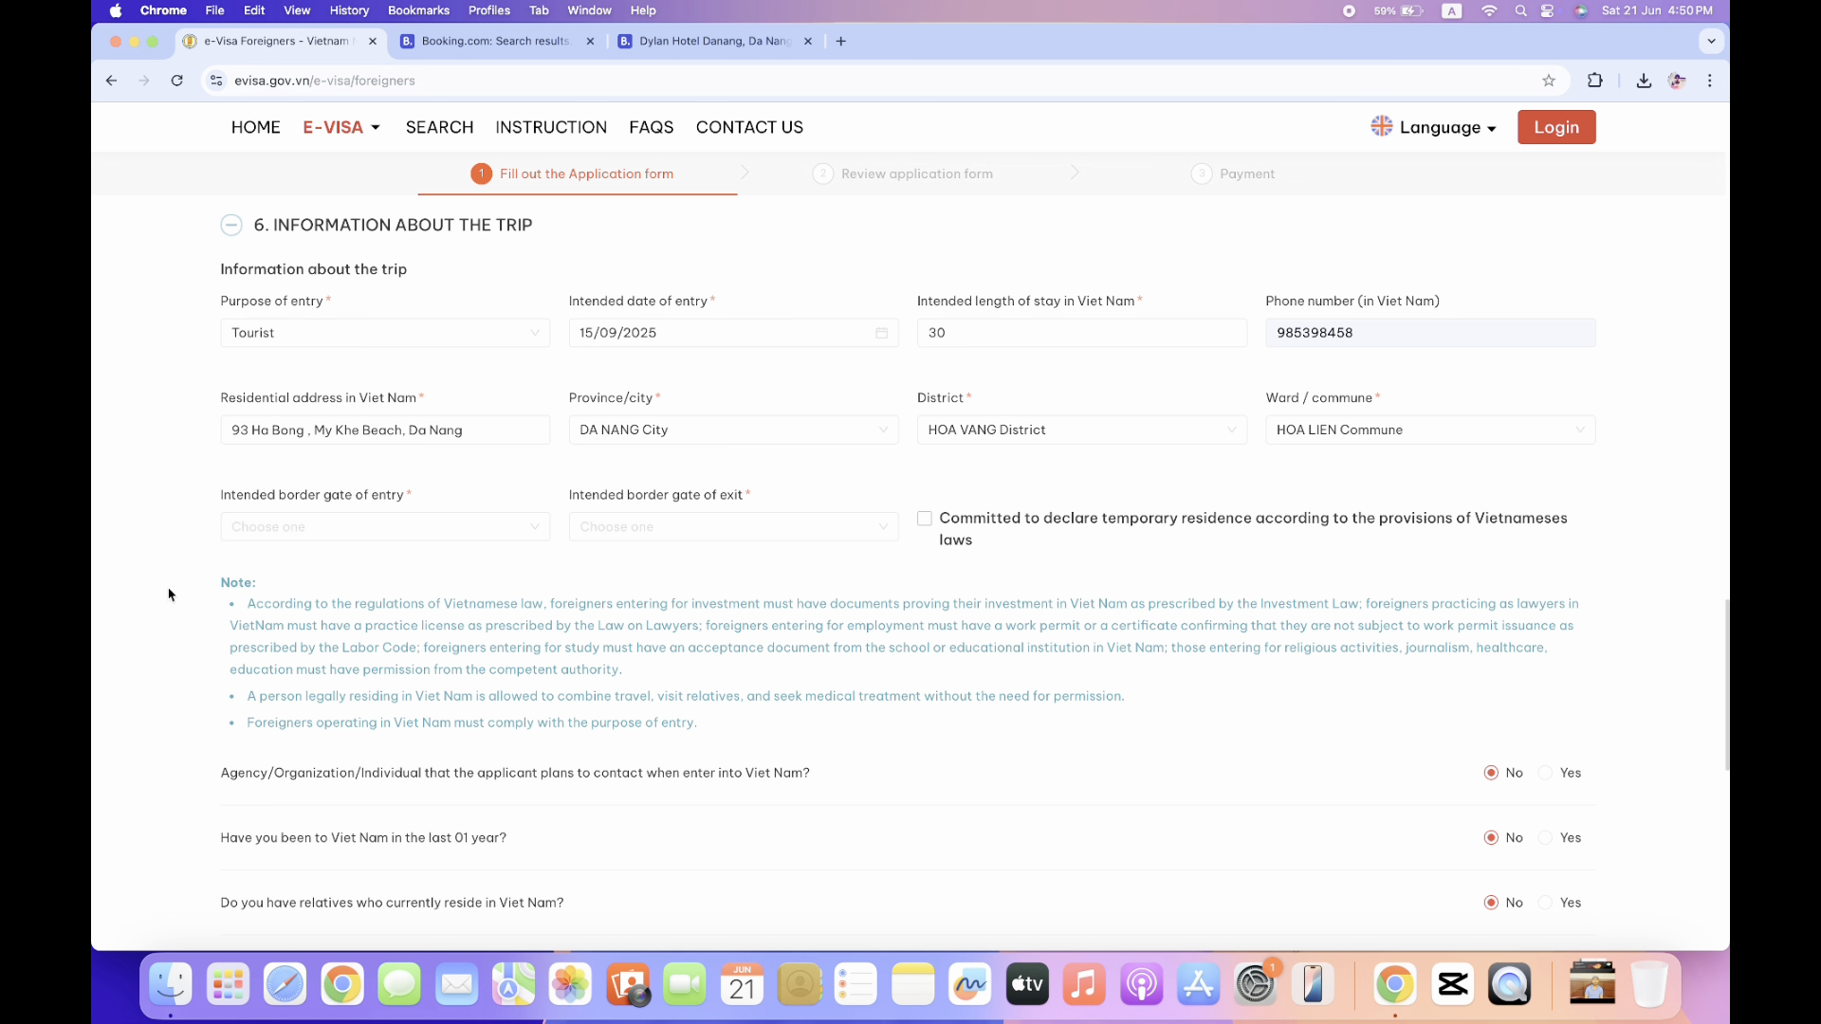
{"action": "left_click", "coordinate": [534, 532]}
{"action": "type", "text": "da"}
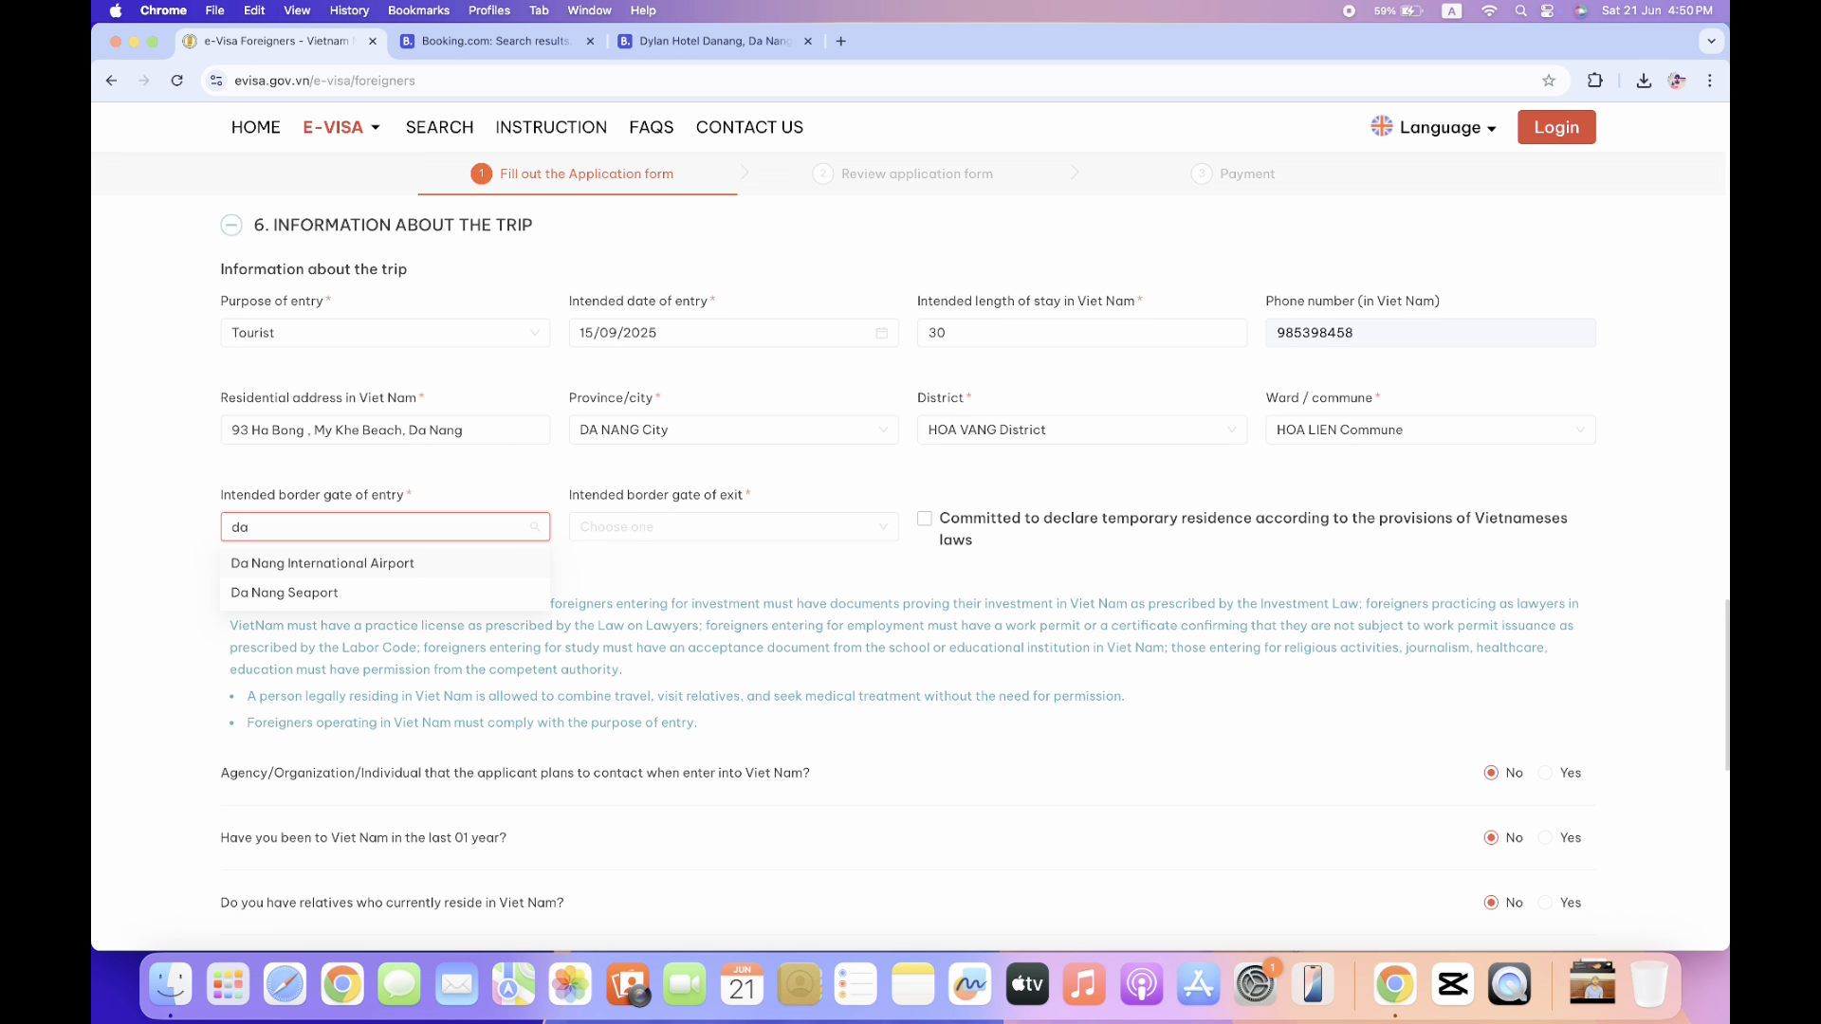
{"action": "left_click", "coordinate": [424, 567]}
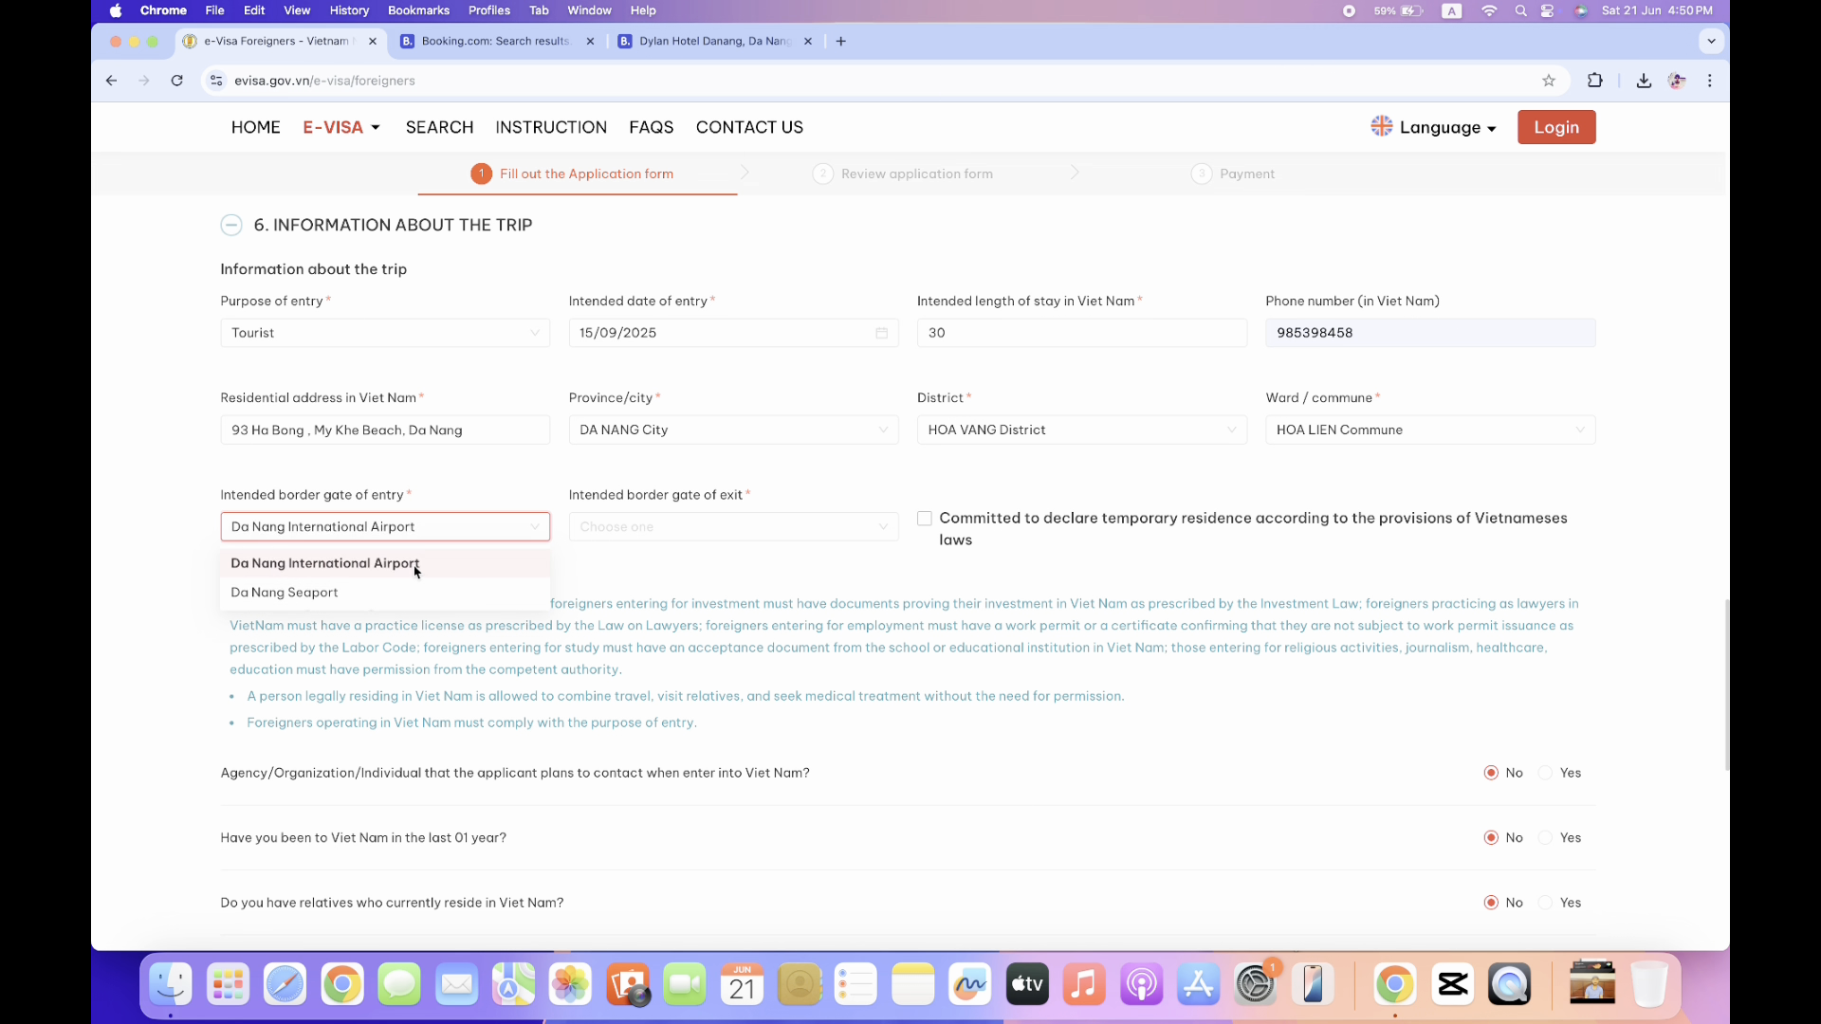
{"action": "left_click", "coordinate": [869, 532]}
{"action": "type", "text": "d"}
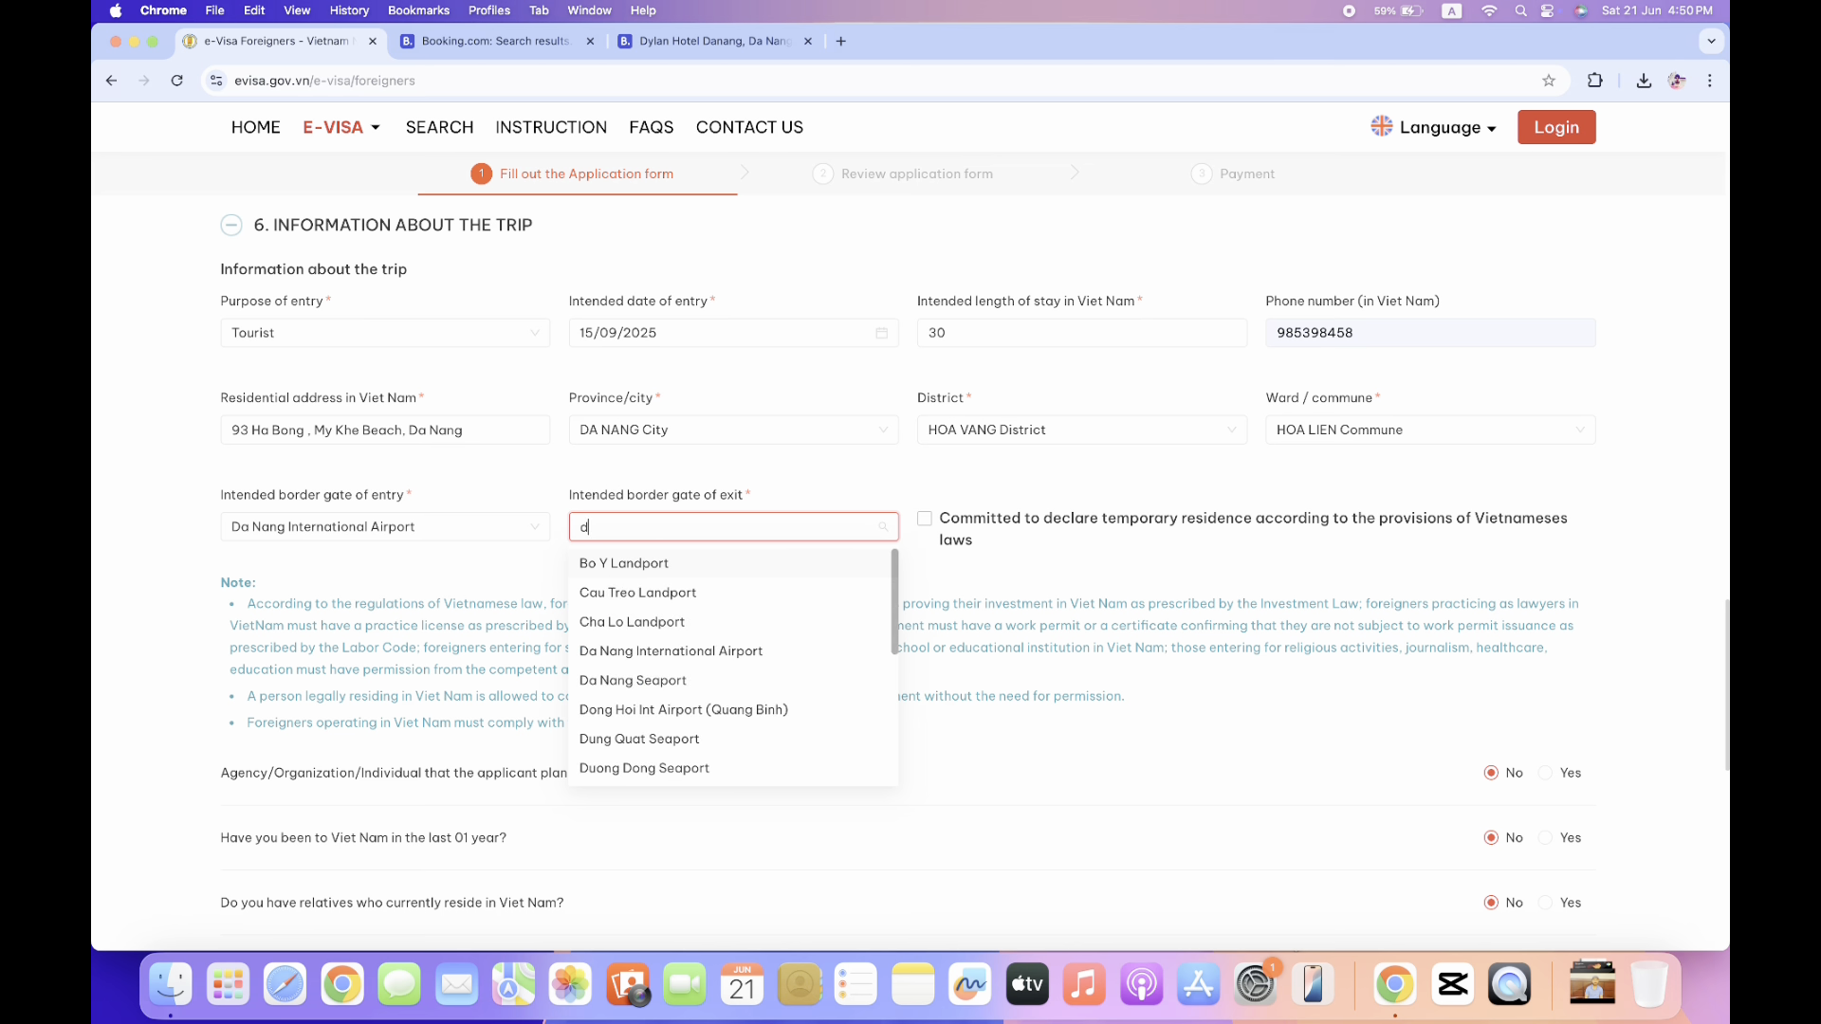
{"action": "type", "text": "a"}
{"action": "left_click", "coordinate": [745, 564]}
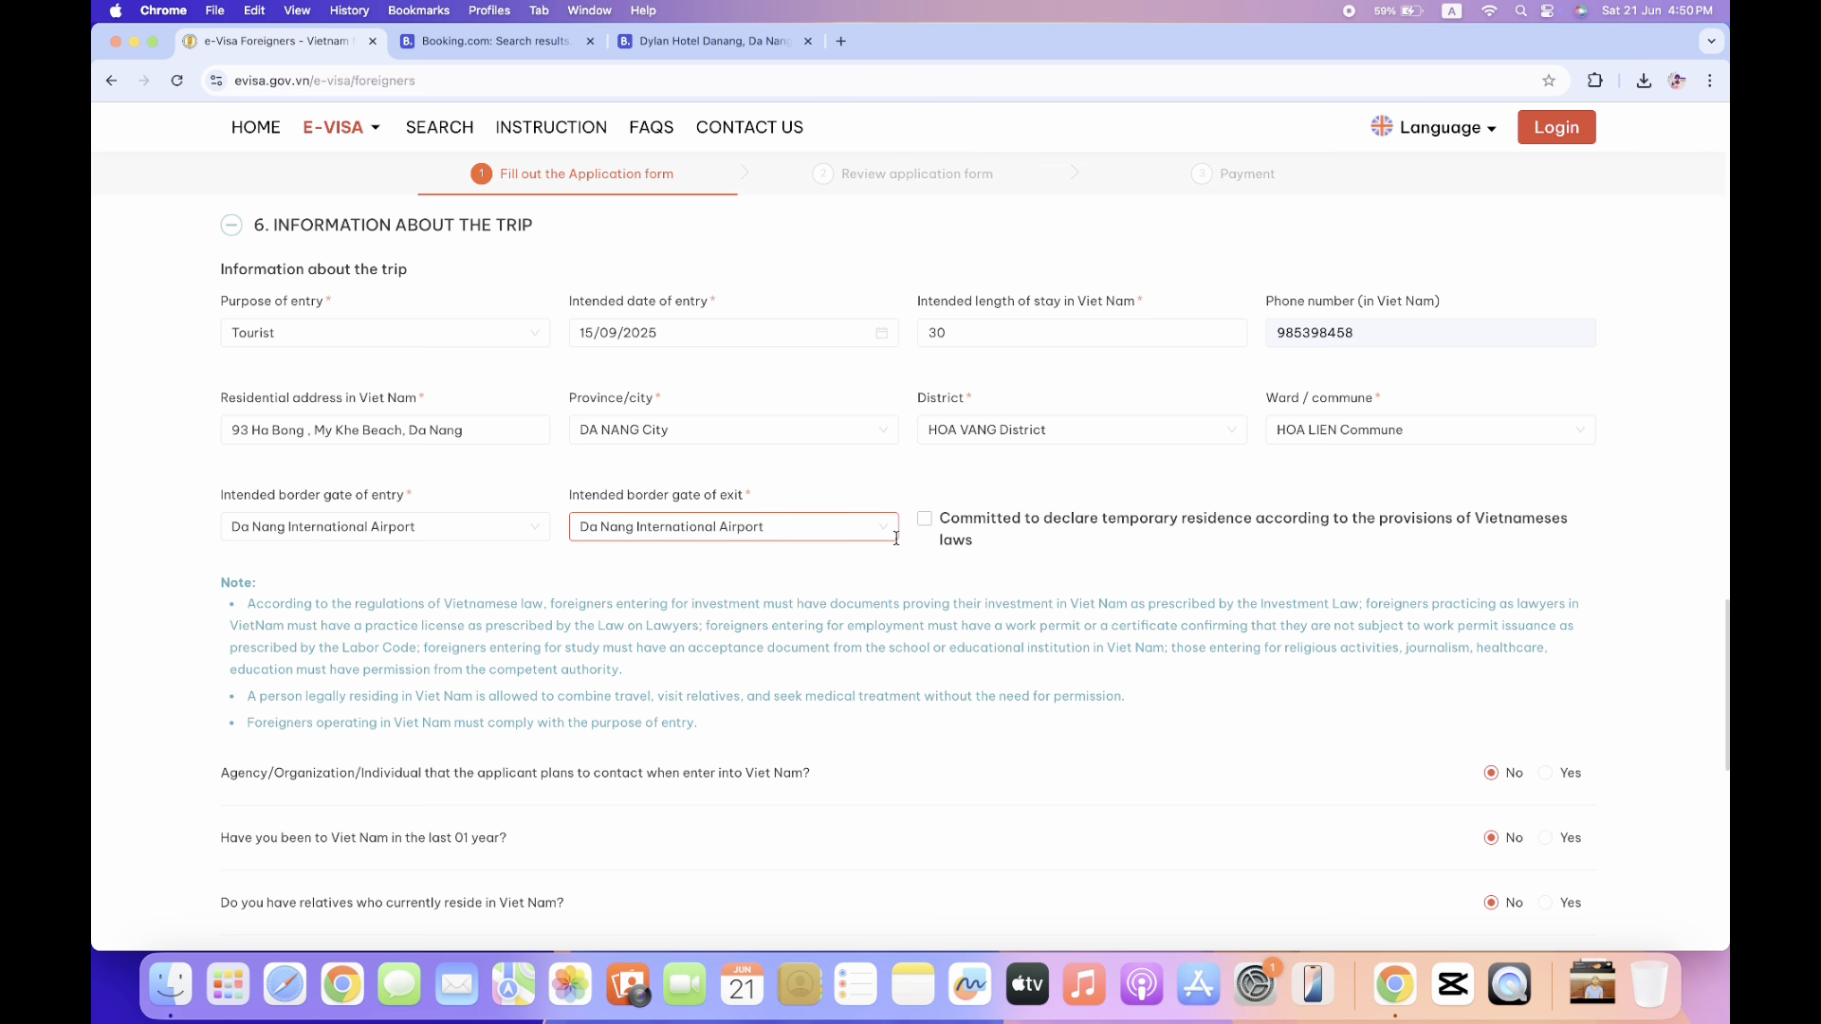
{"action": "scroll", "coordinate": [932, 528], "scroll_direction": "down", "scroll_amount": 10}
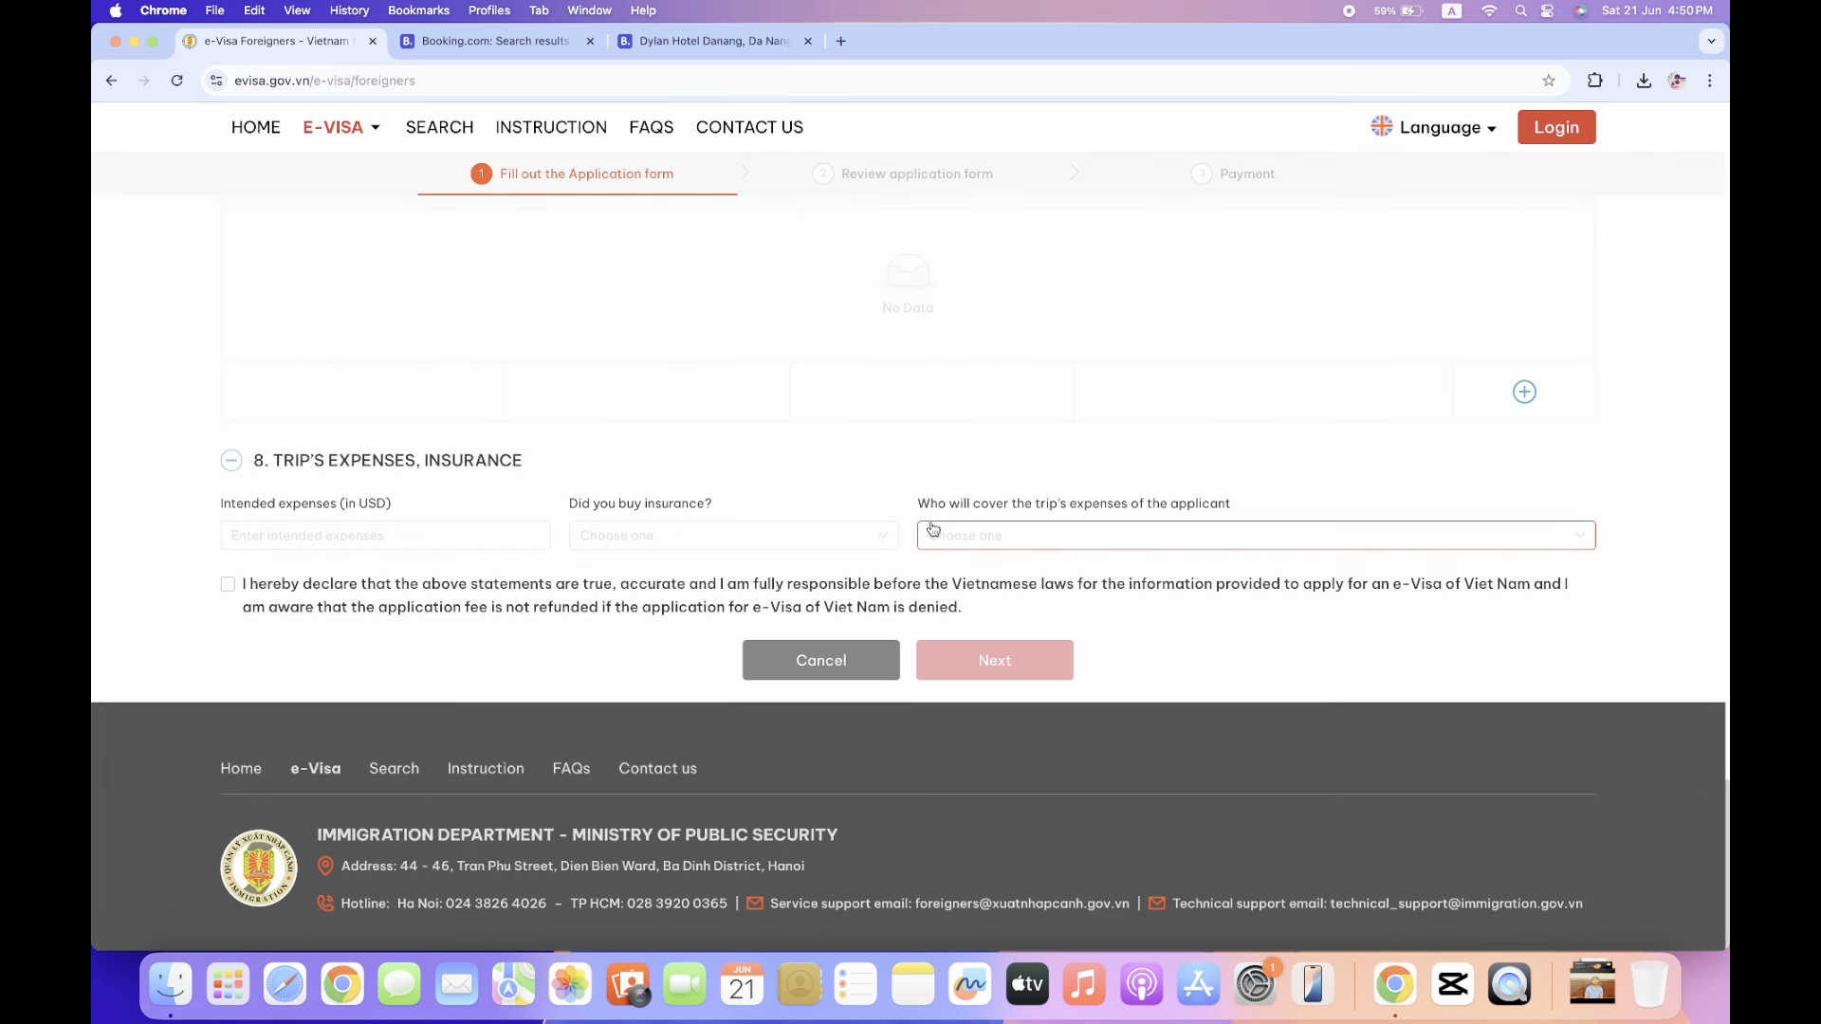
Set intended expenses to 2000 USD and answer Yes to having bought insurance.
{"action": "scroll", "coordinate": [932, 528], "scroll_direction": "up", "scroll_amount": 3}
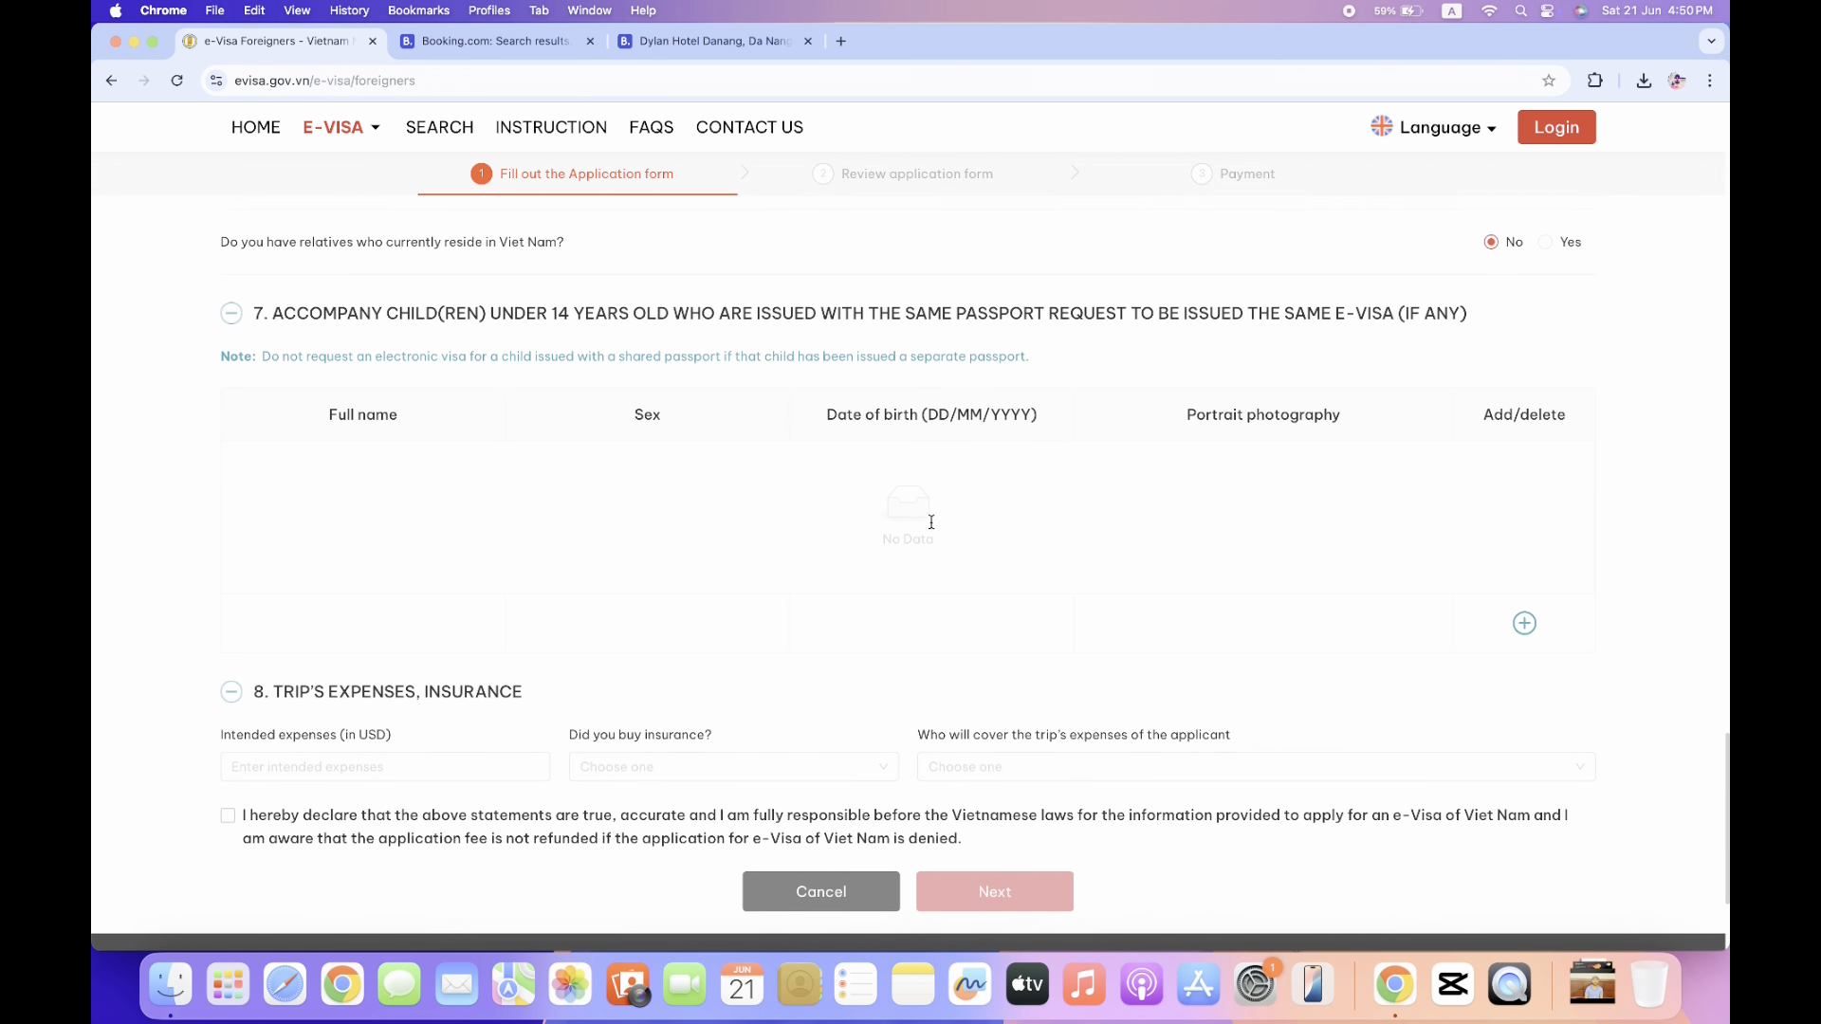
{"action": "scroll", "coordinate": [932, 529], "scroll_direction": "up", "scroll_amount": 3}
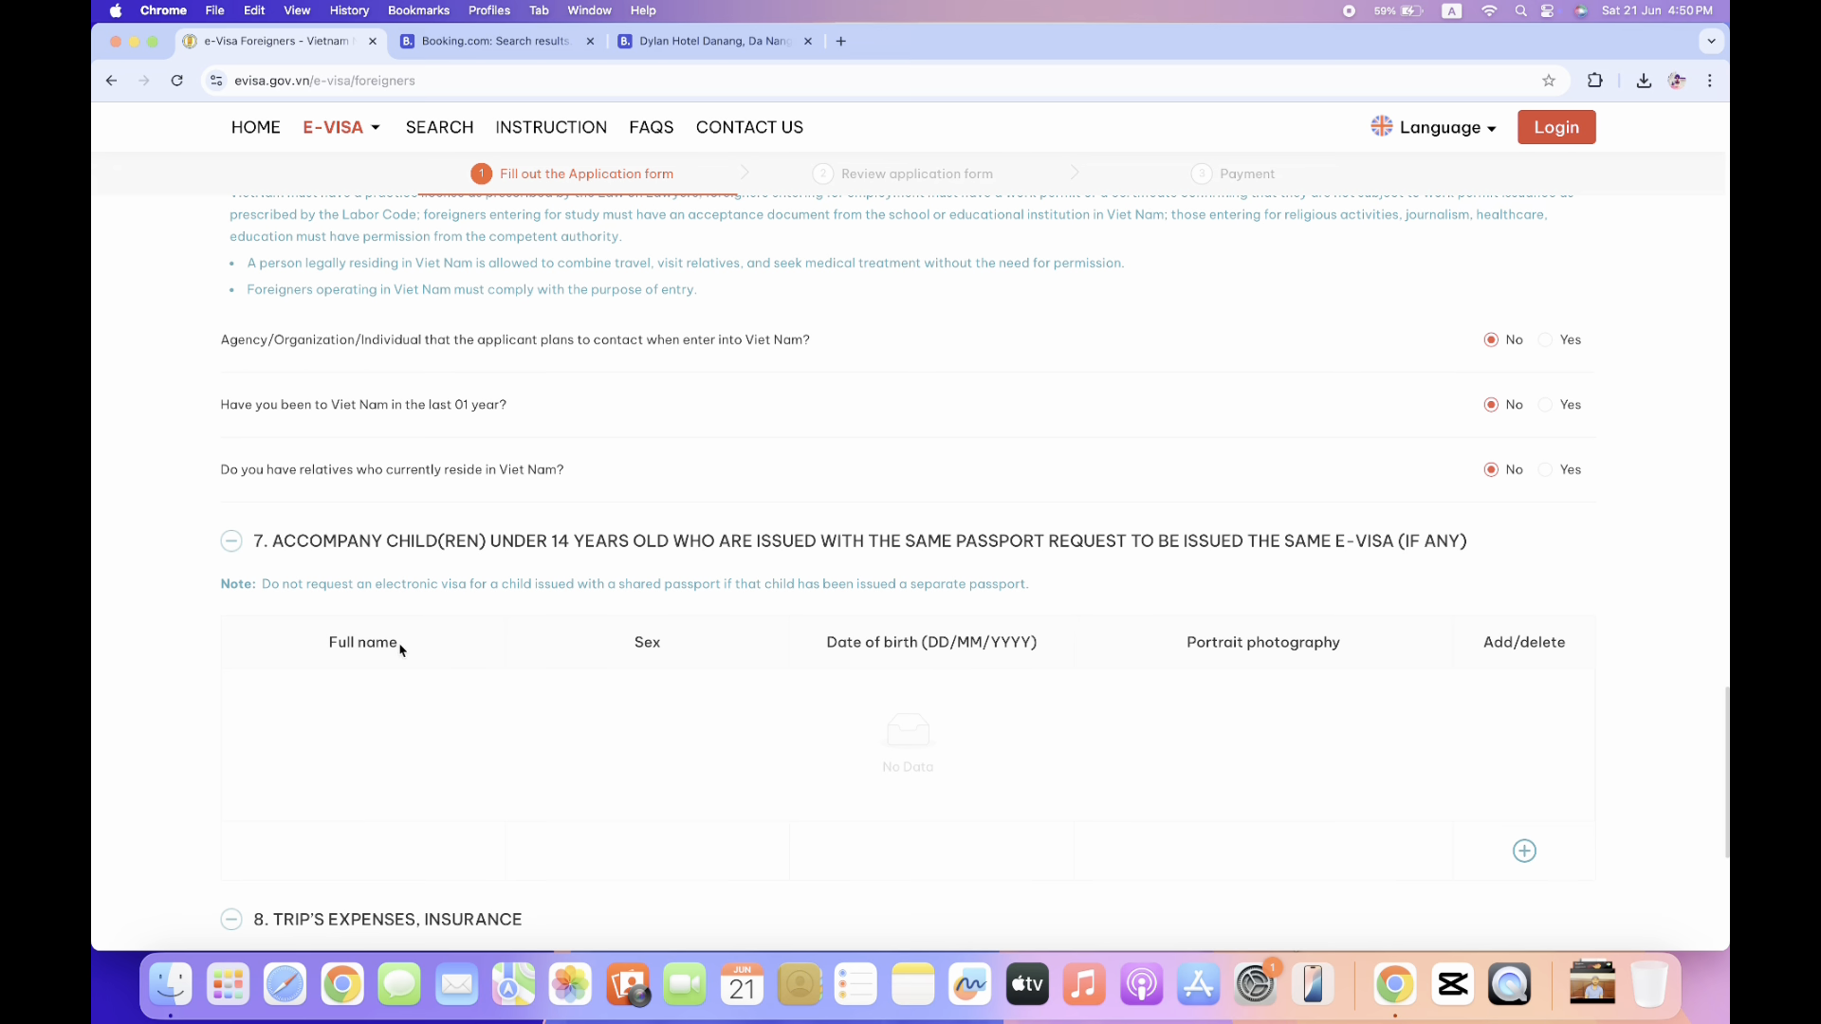
{"action": "scroll", "coordinate": [400, 650], "scroll_direction": "down", "scroll_amount": 2}
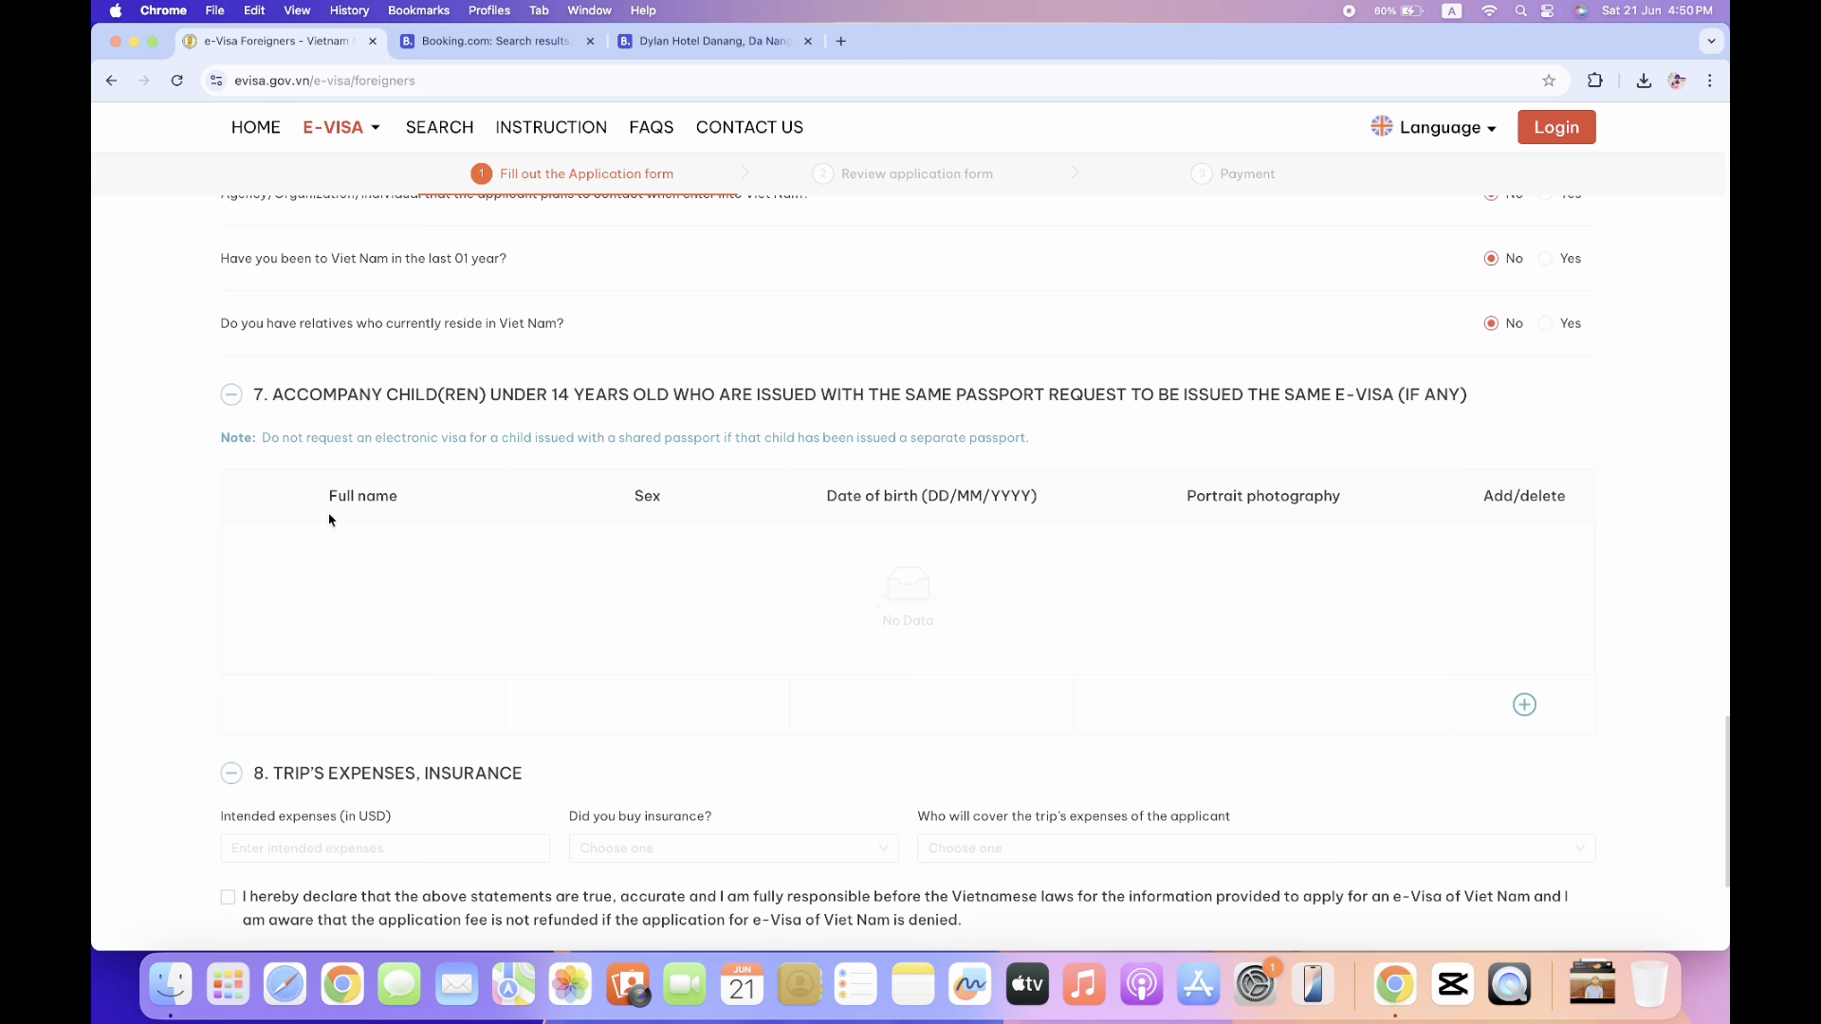
{"action": "scroll", "coordinate": [330, 519], "scroll_direction": "down", "scroll_amount": 4}
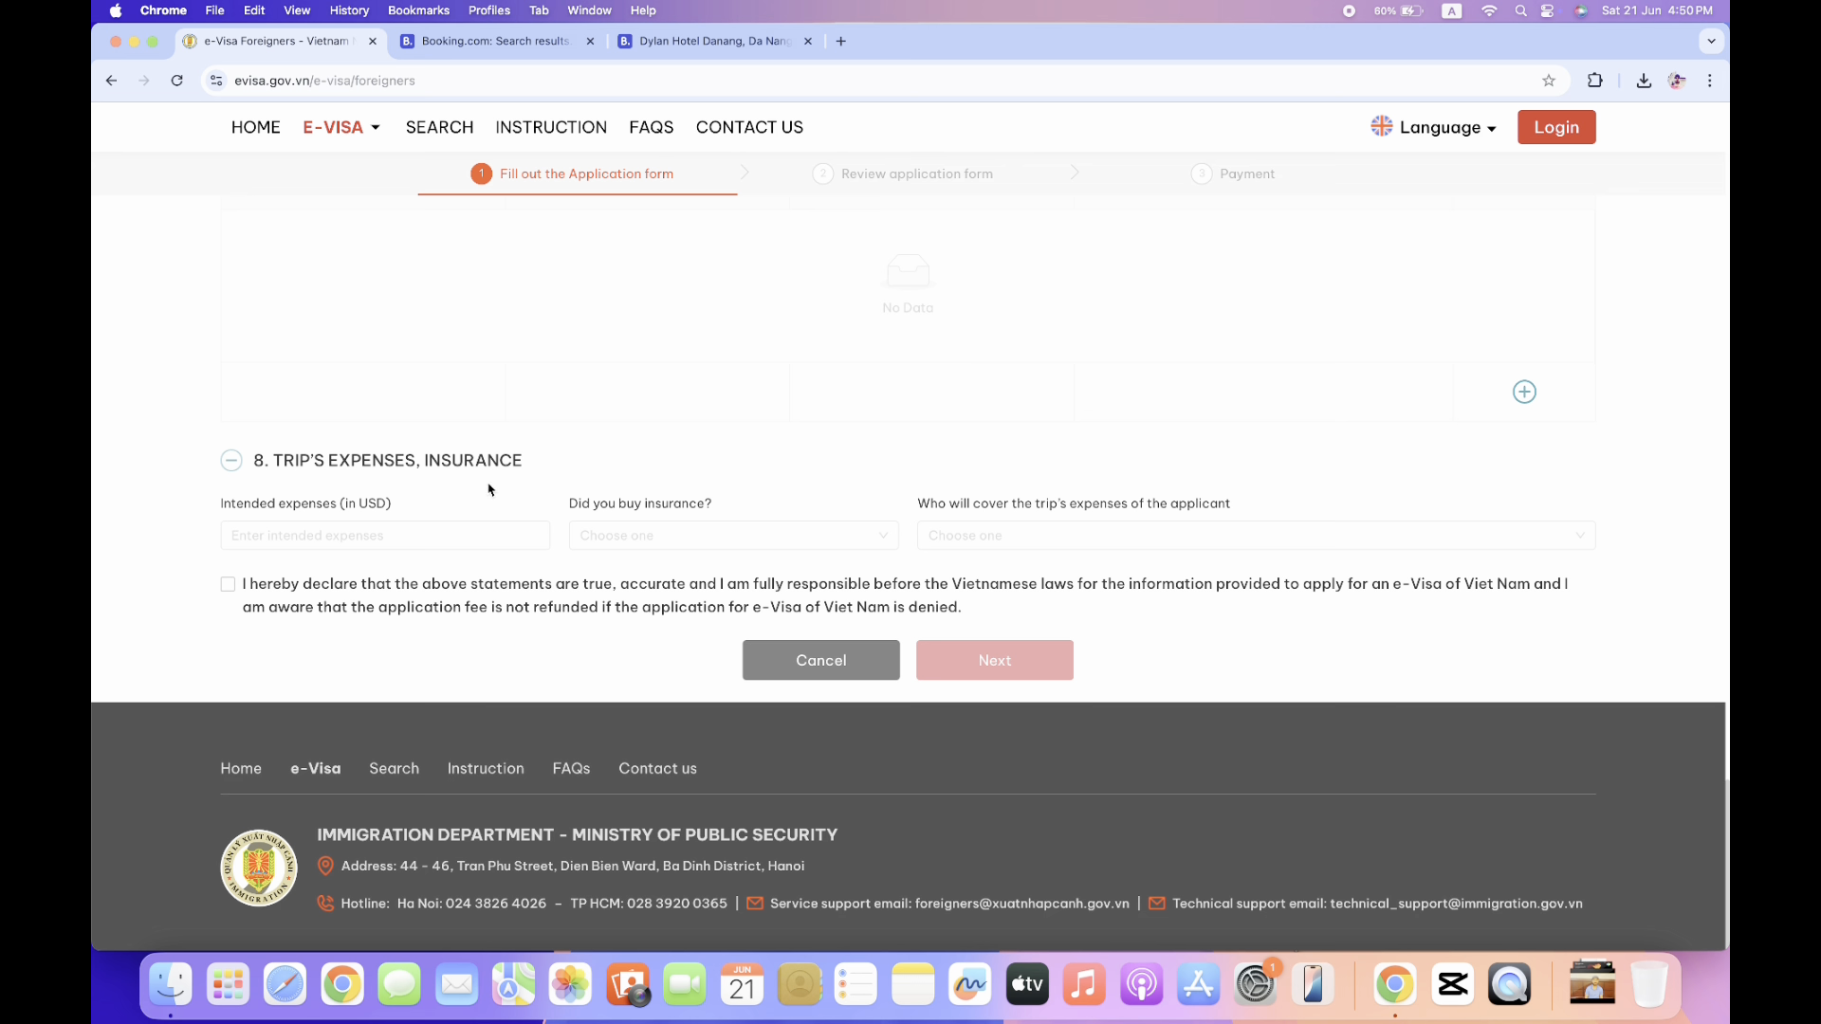
{"action": "left_click", "coordinate": [398, 534]}
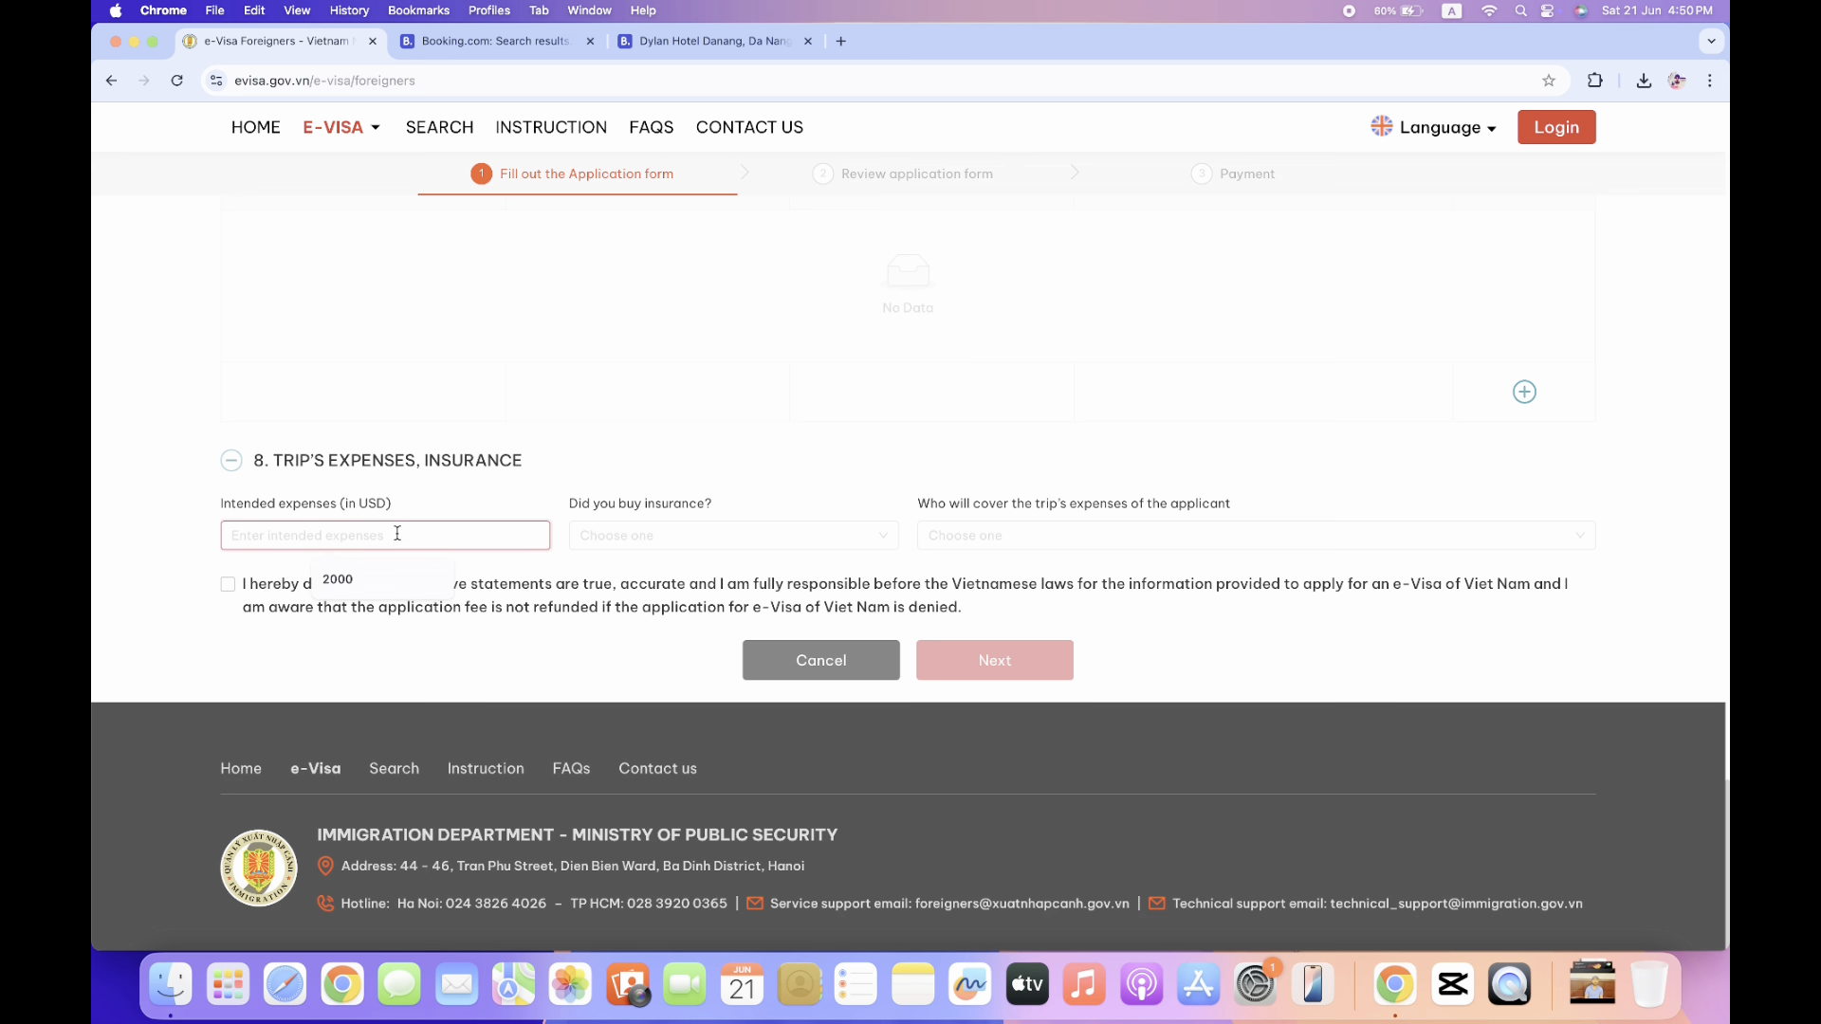
{"action": "left_click", "coordinate": [365, 582]}
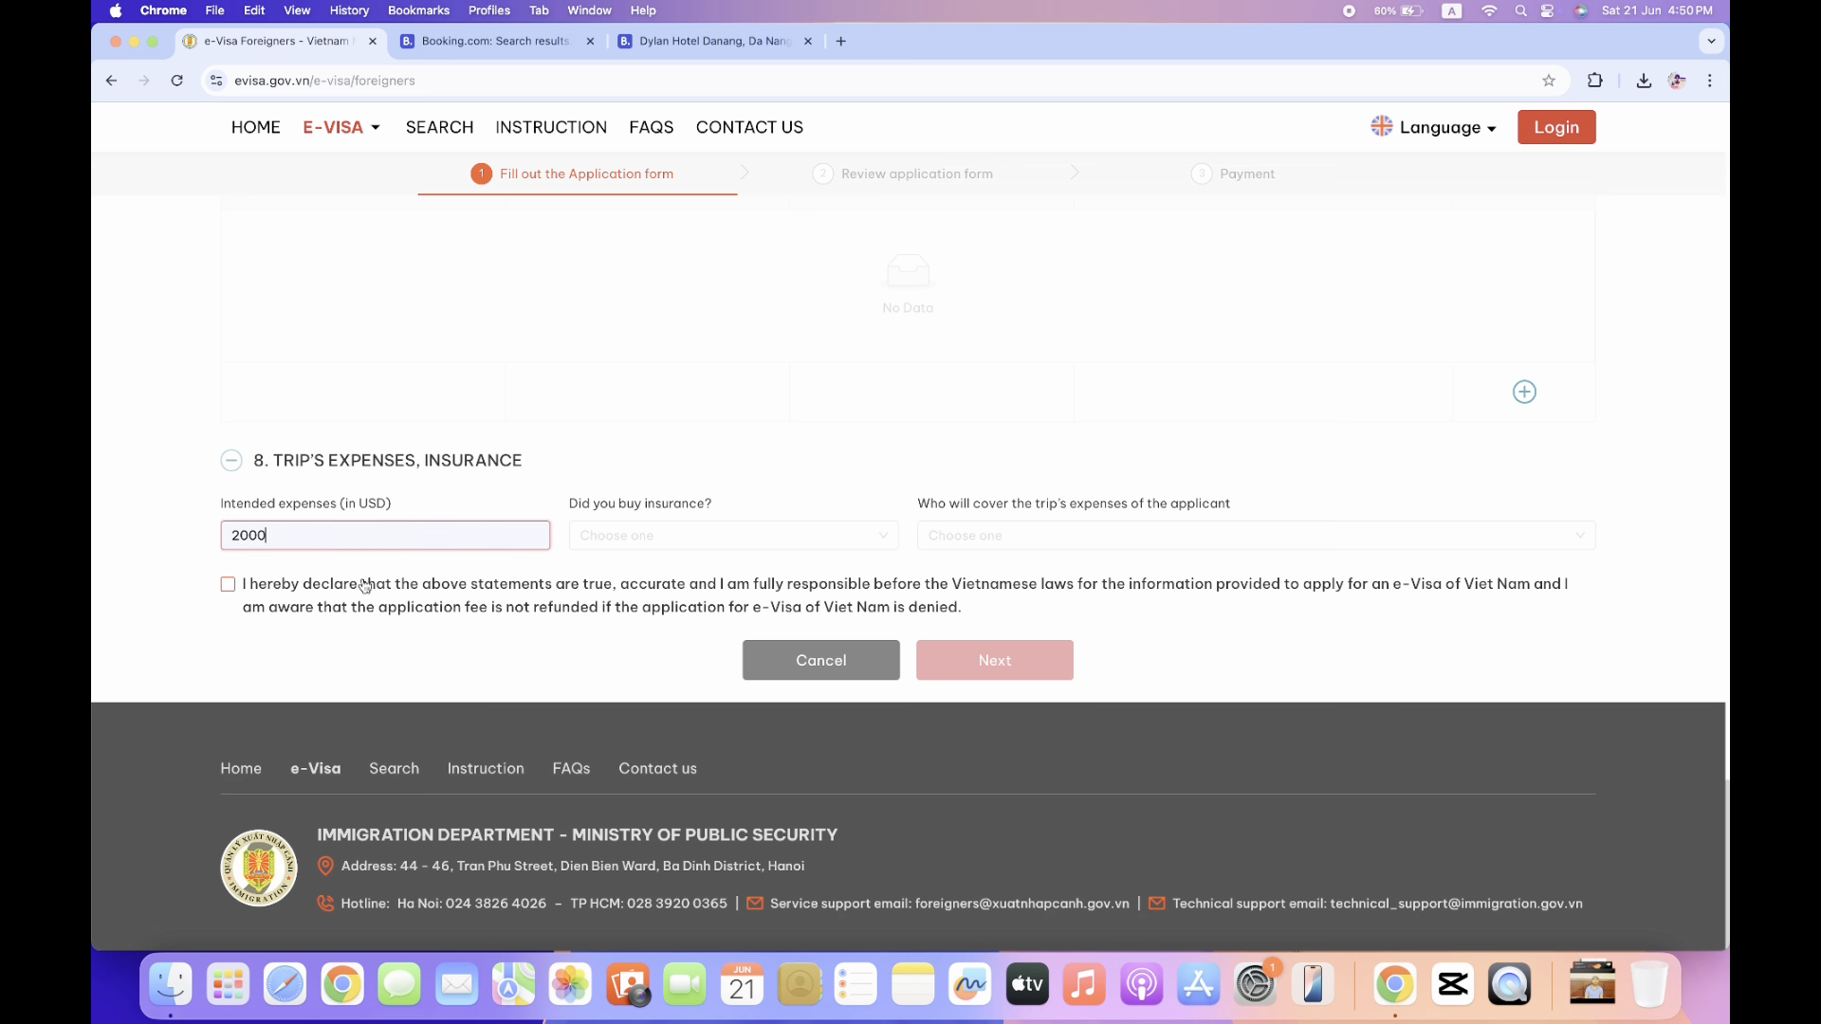
{"action": "left_click", "coordinate": [719, 538]}
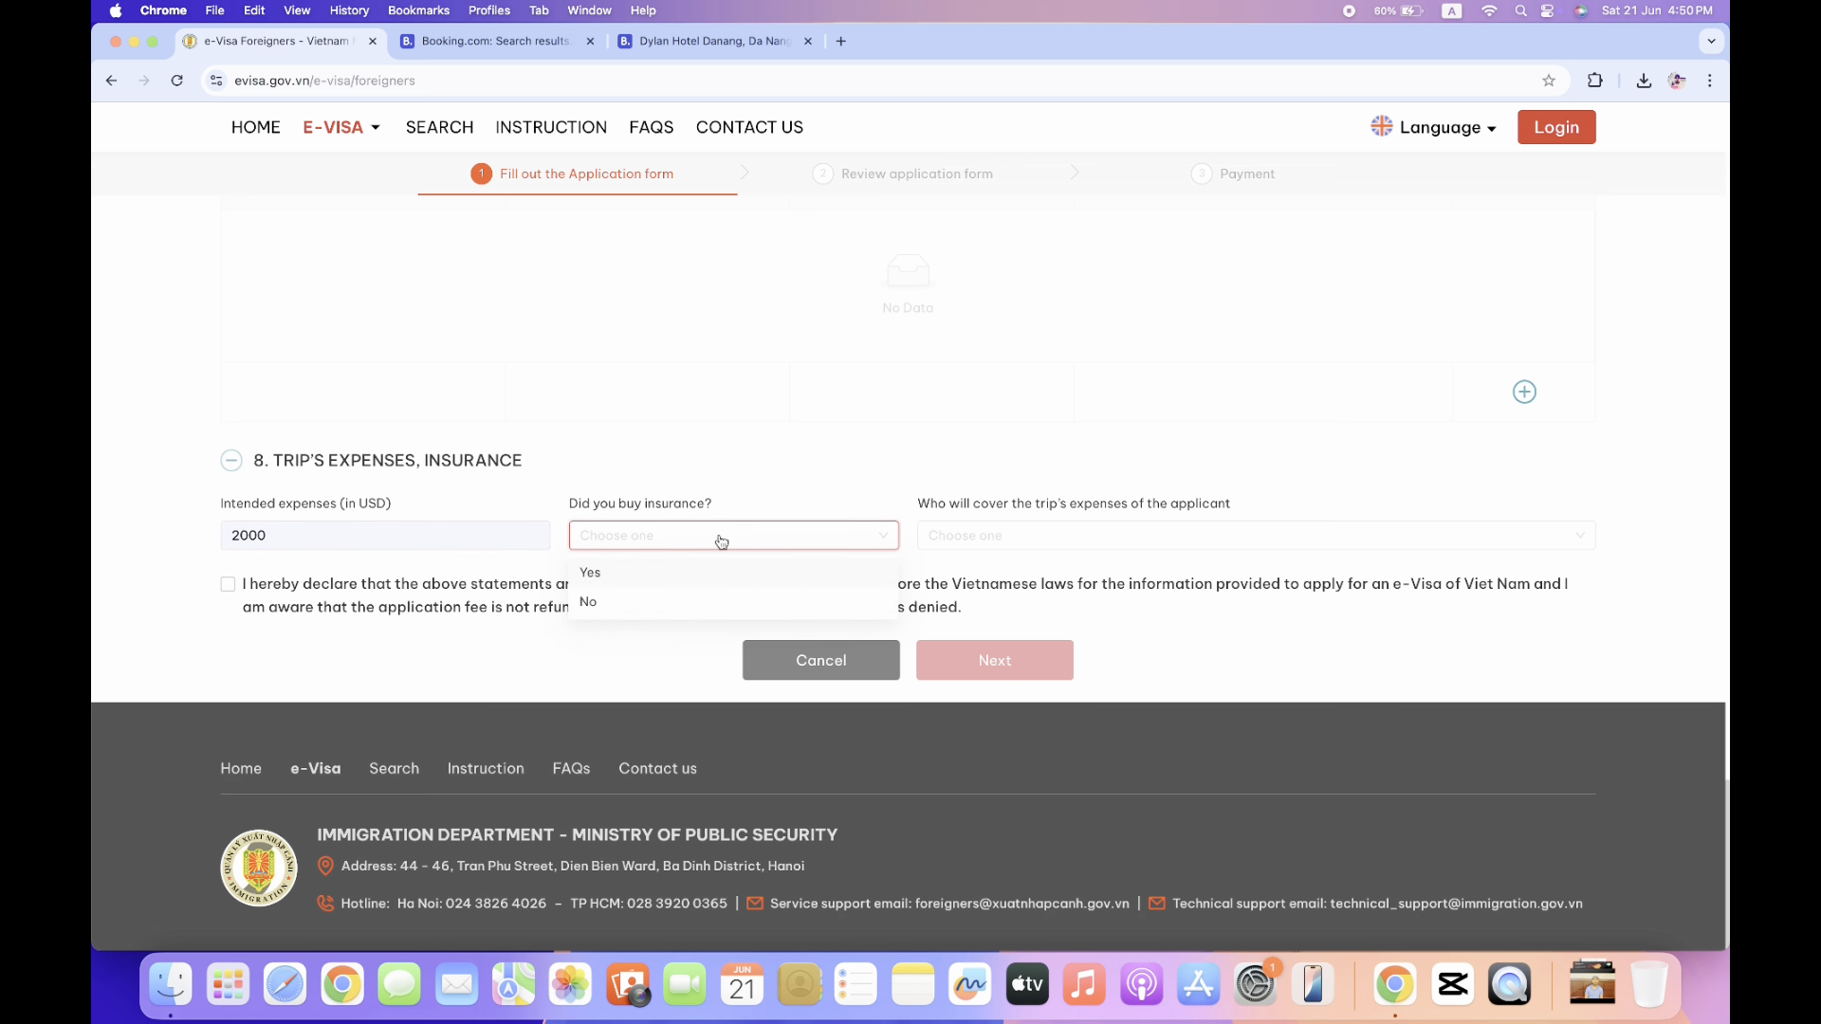
{"action": "left_click", "coordinate": [641, 579]}
Specify health and travel insurance, mark expenses covered personally, and accept the declaration.
{"action": "left_click", "coordinate": [1018, 536]}
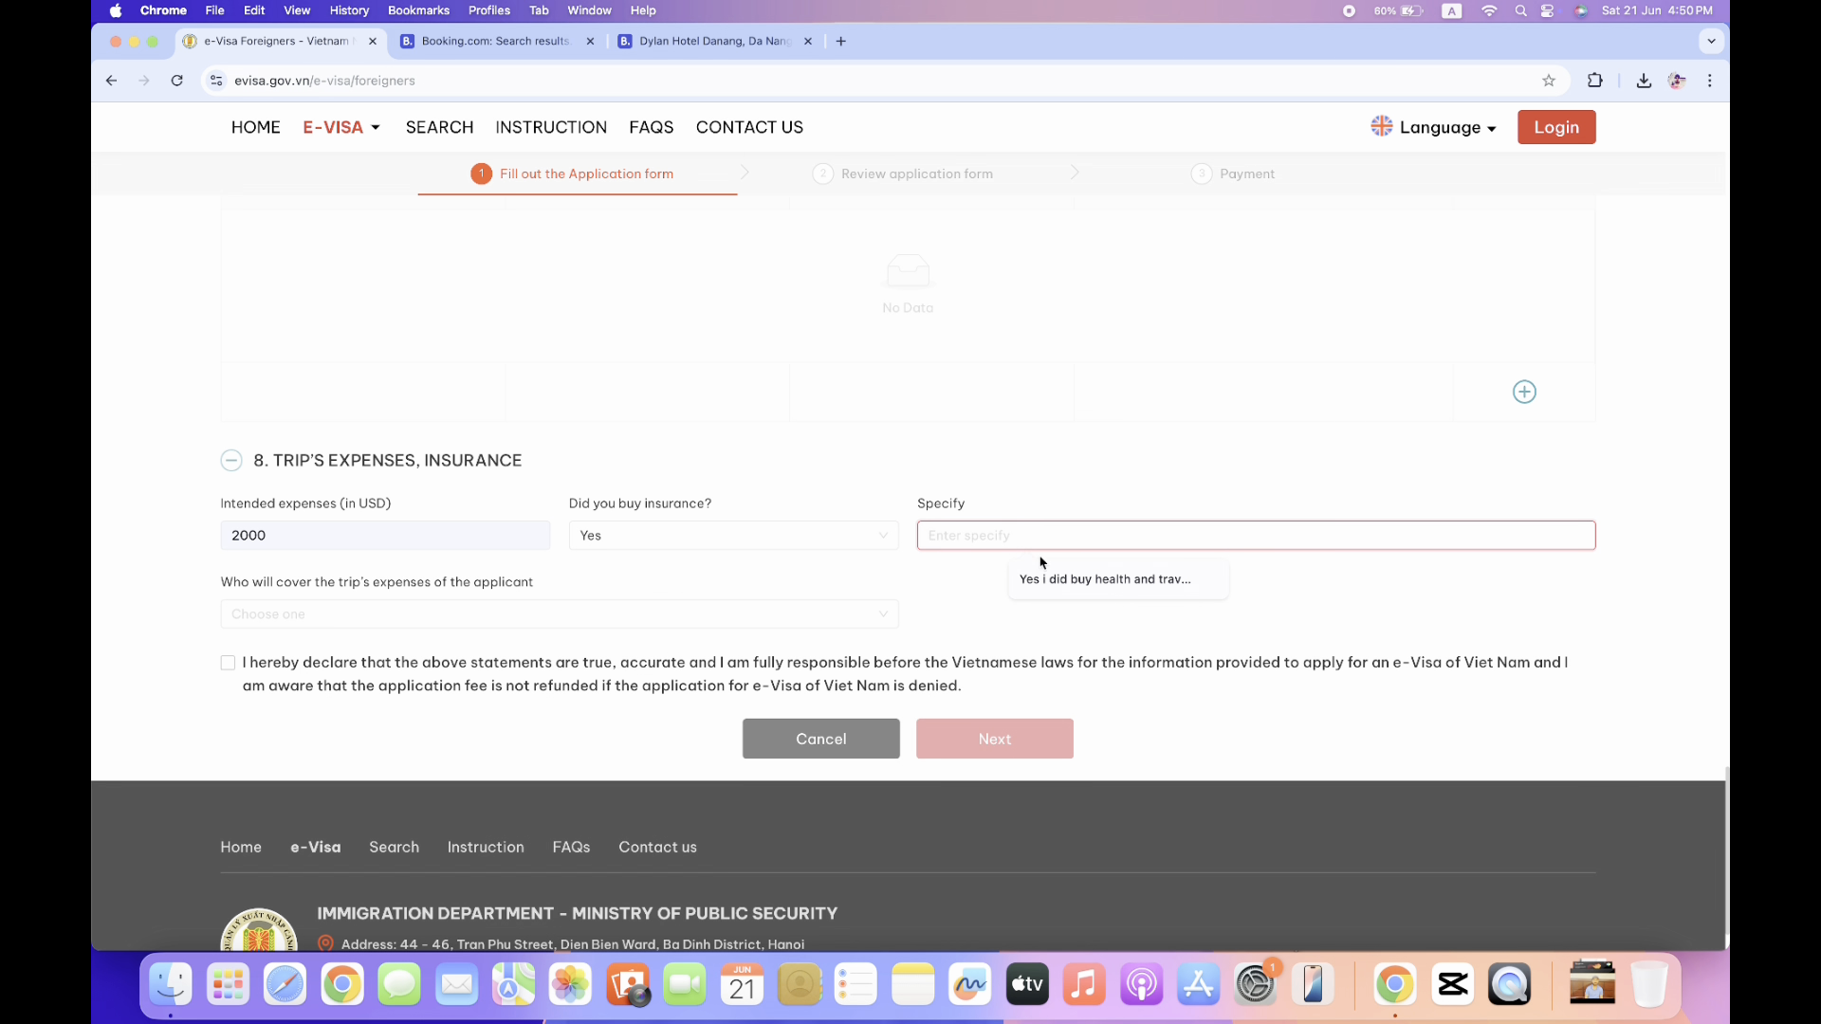
{"action": "left_click", "coordinate": [1052, 580]}
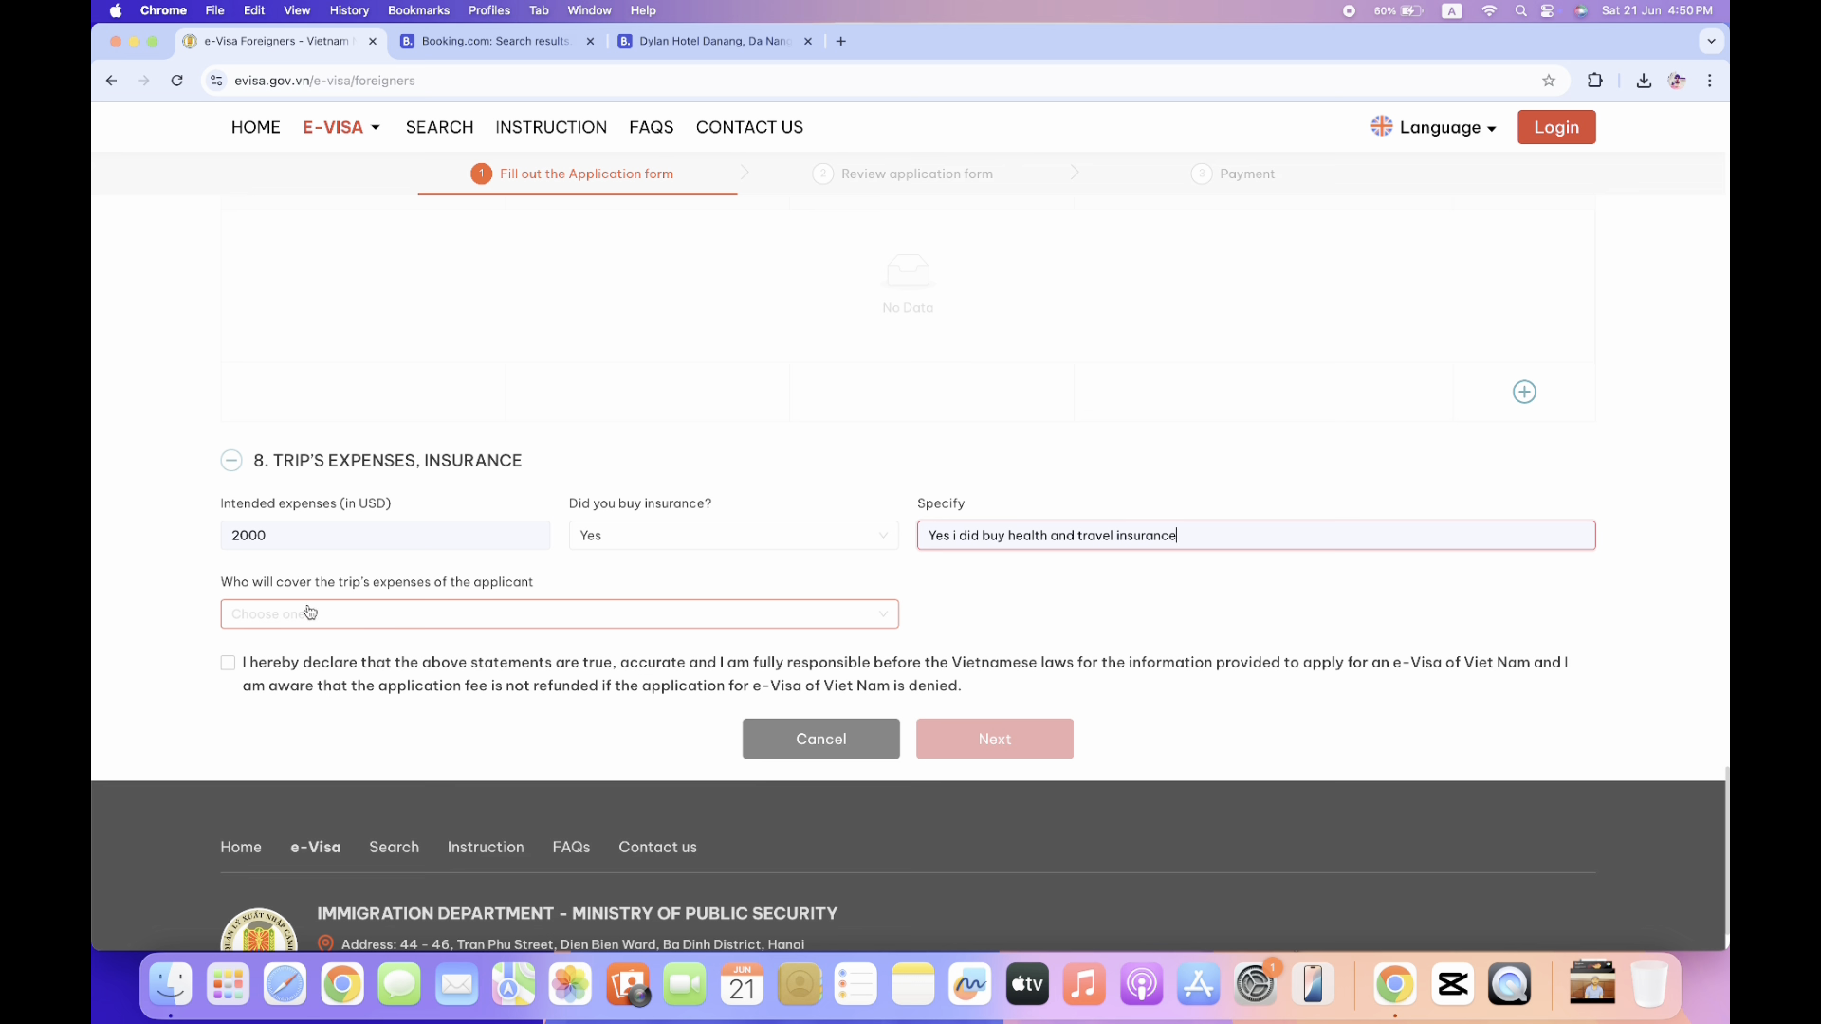
{"action": "left_click", "coordinate": [522, 621]}
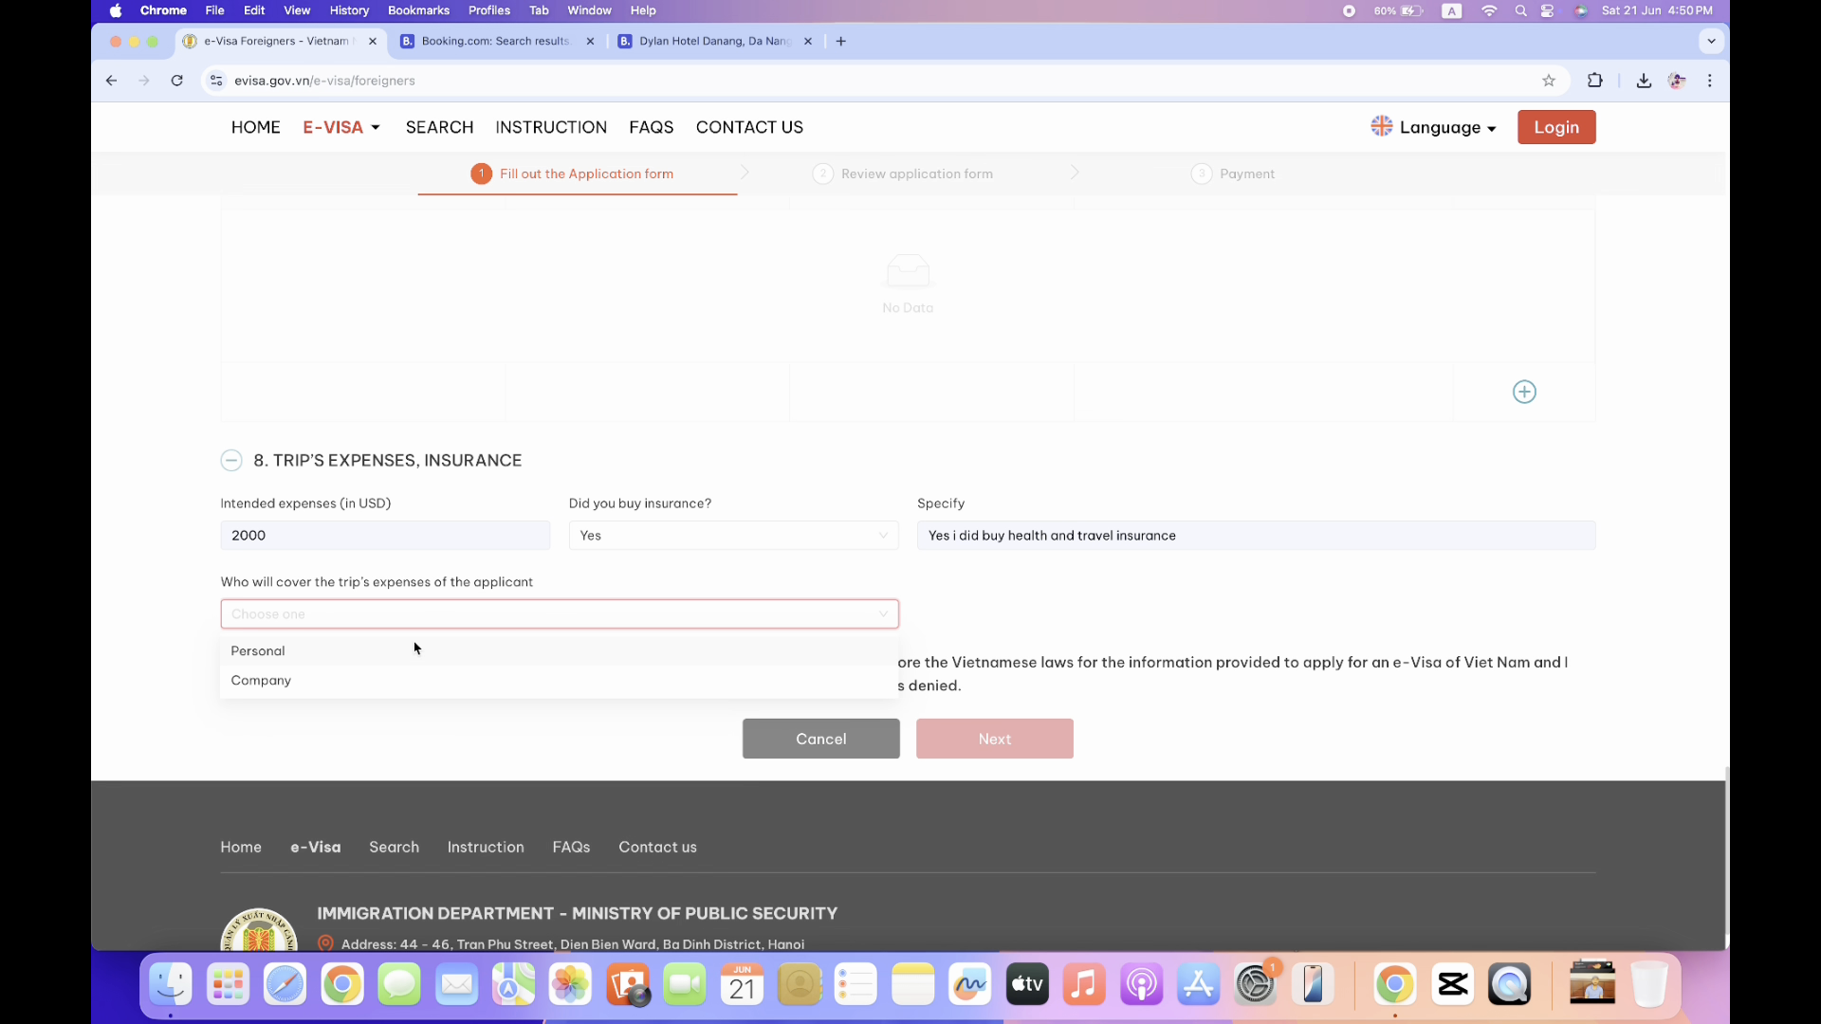
{"action": "left_click", "coordinate": [327, 654]}
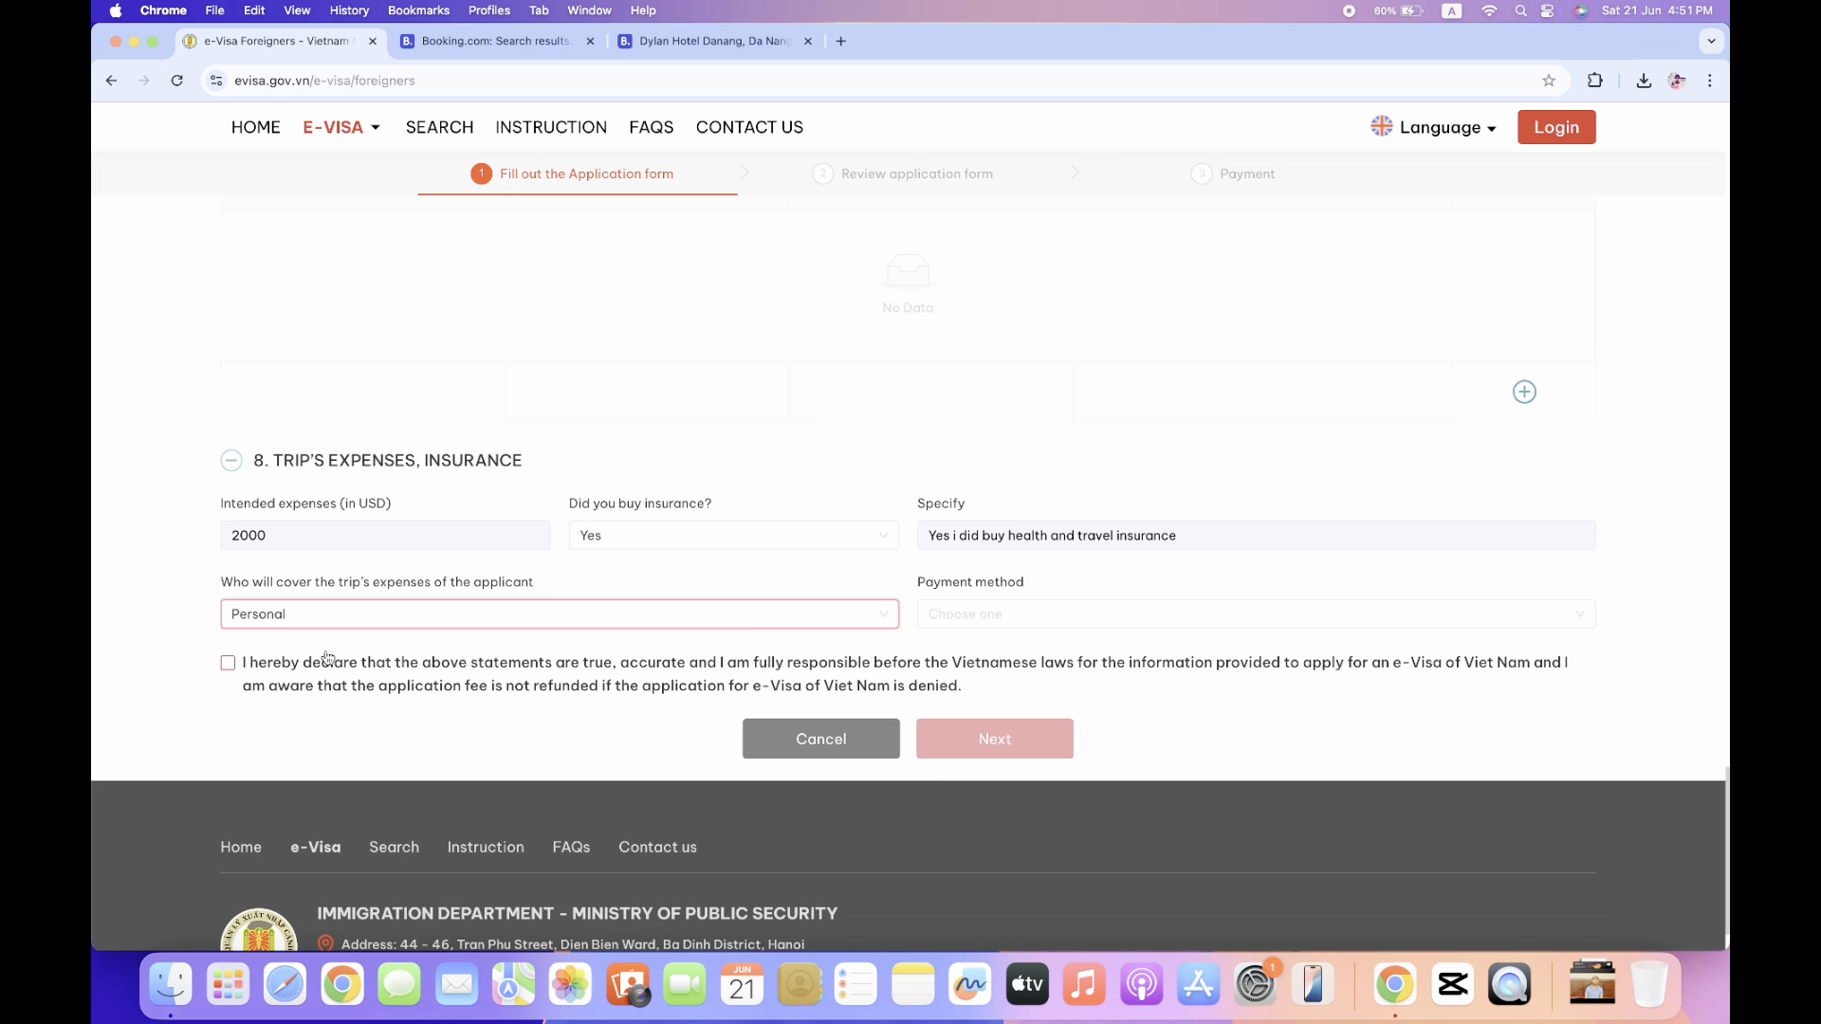
{"action": "left_click", "coordinate": [228, 663]}
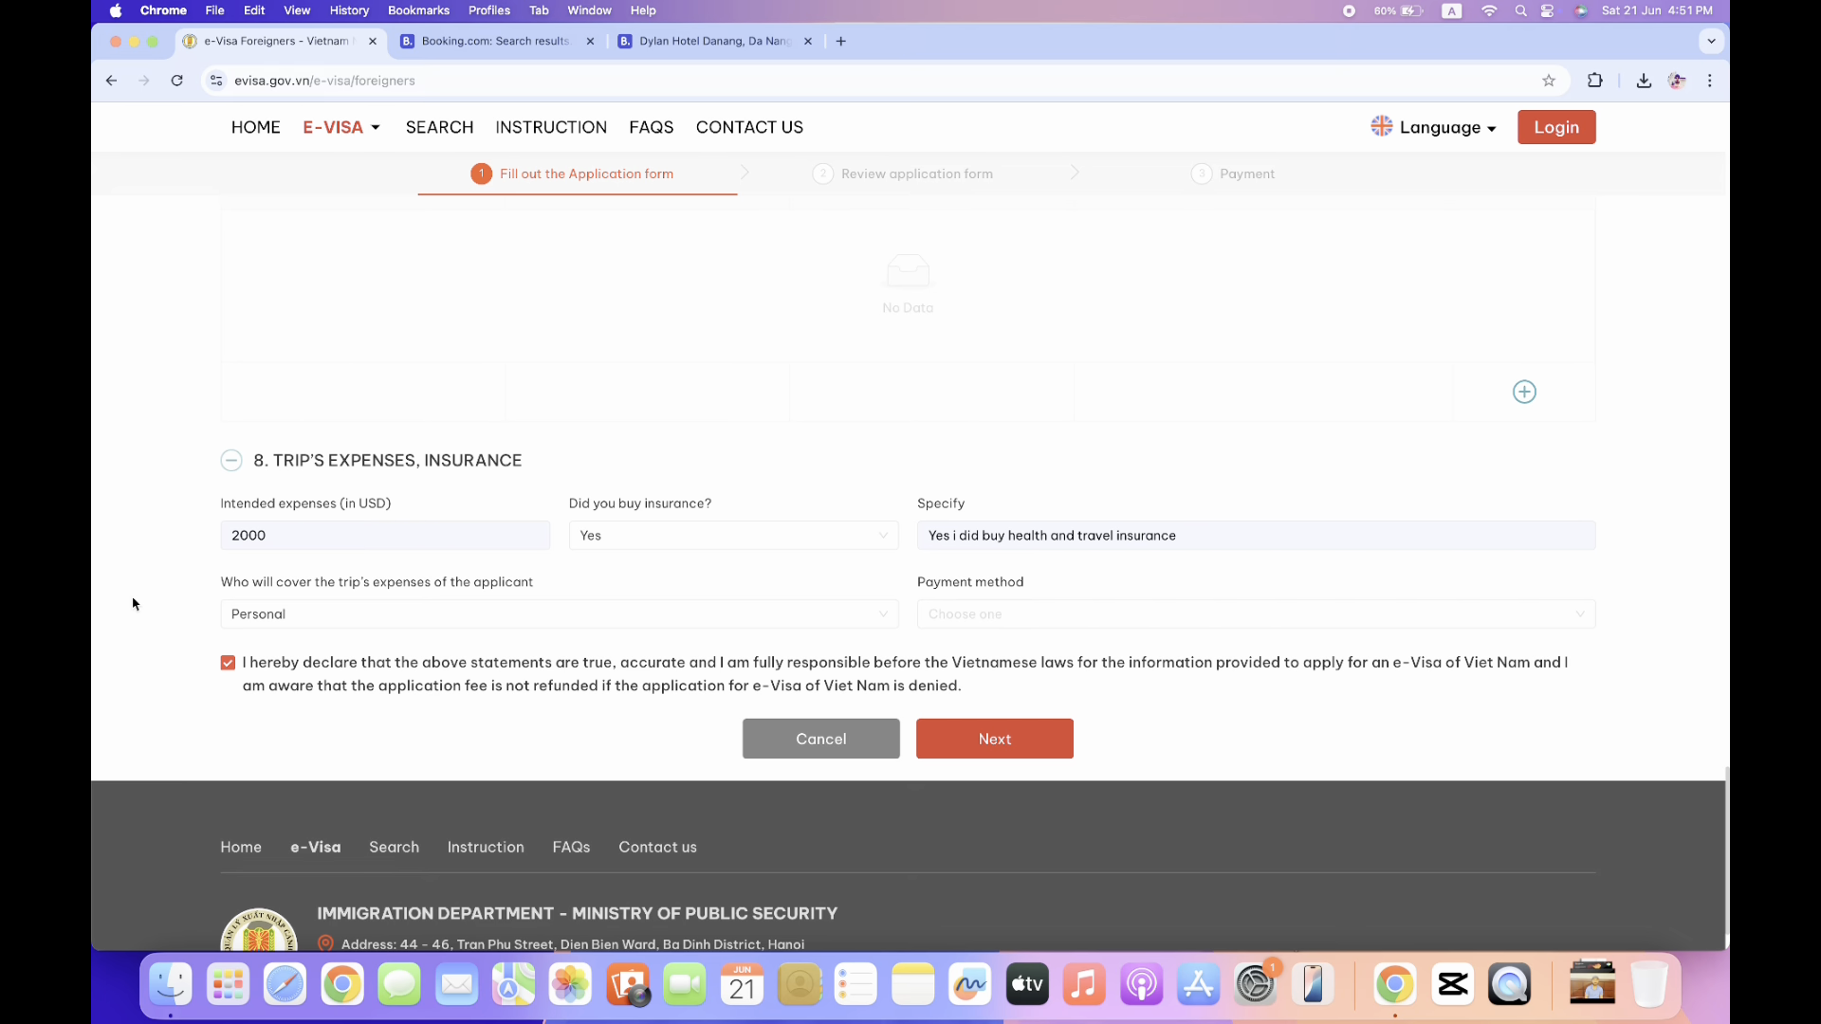
{"action": "scroll", "coordinate": [133, 603], "scroll_direction": "down", "scroll_amount": 2}
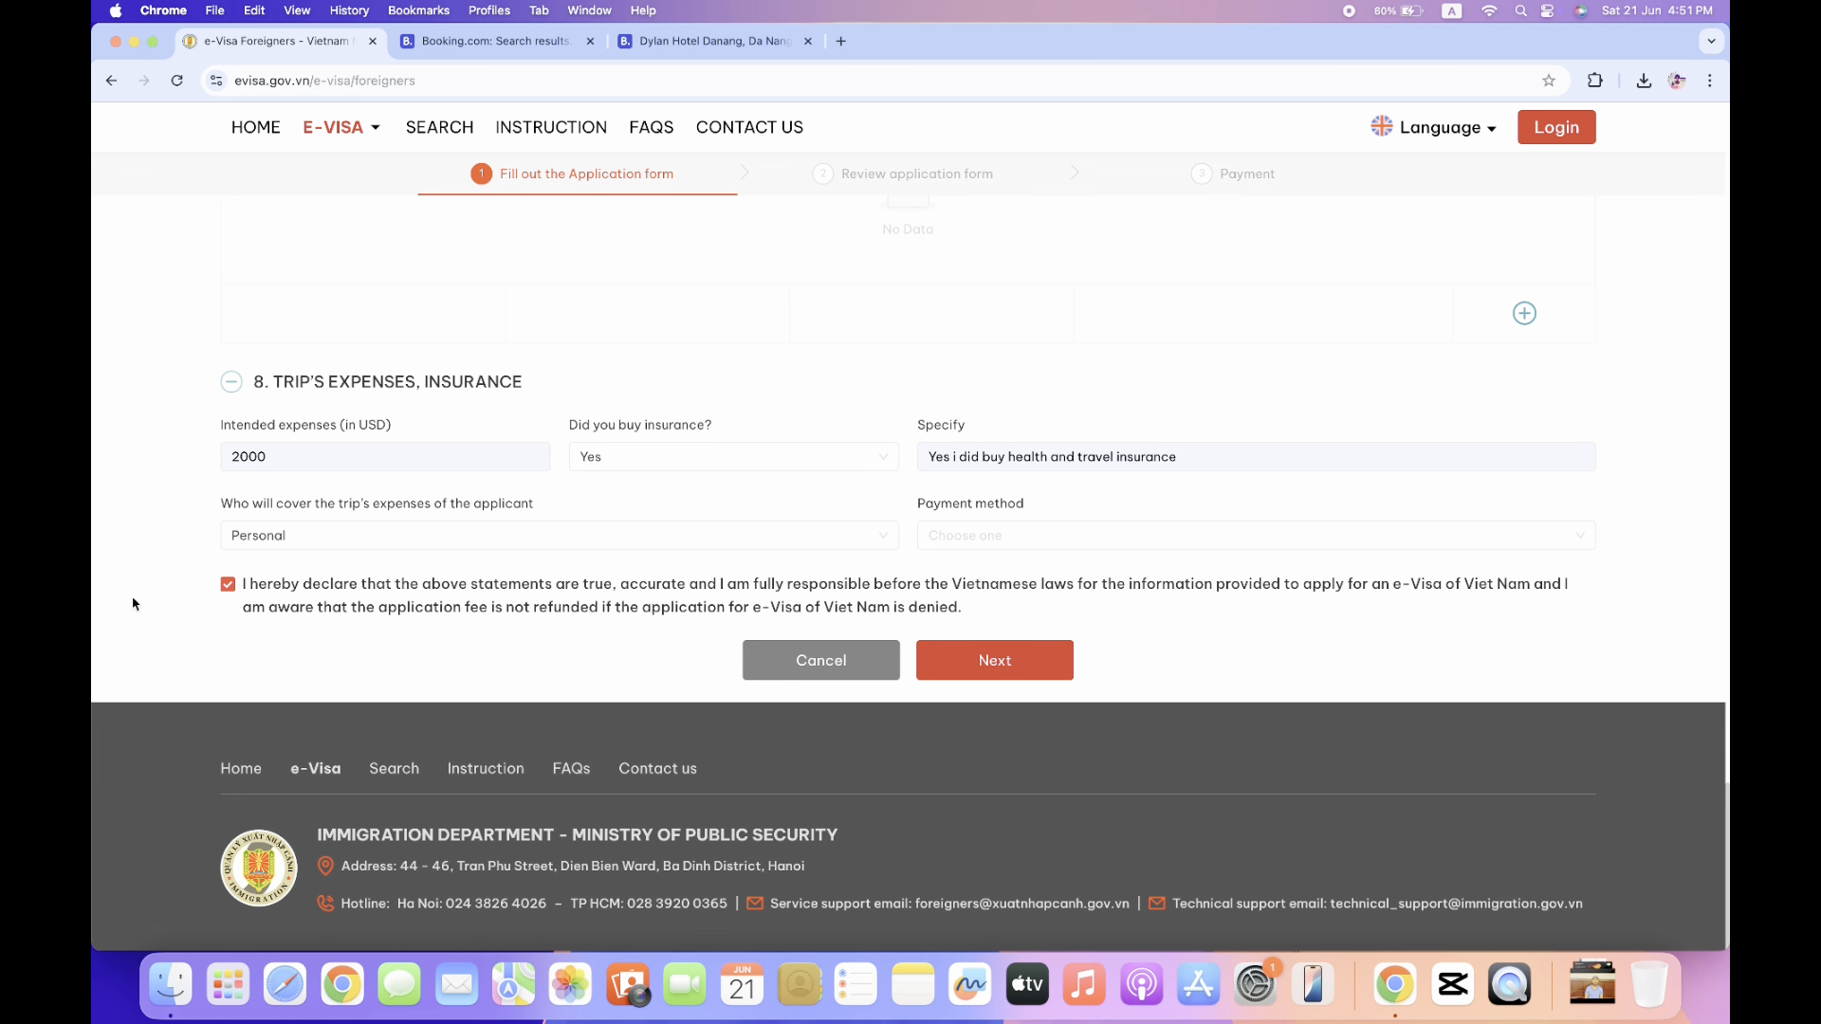
Advance to the Review application form and scroll through every section to the security code.
{"action": "left_click", "coordinate": [1003, 669]}
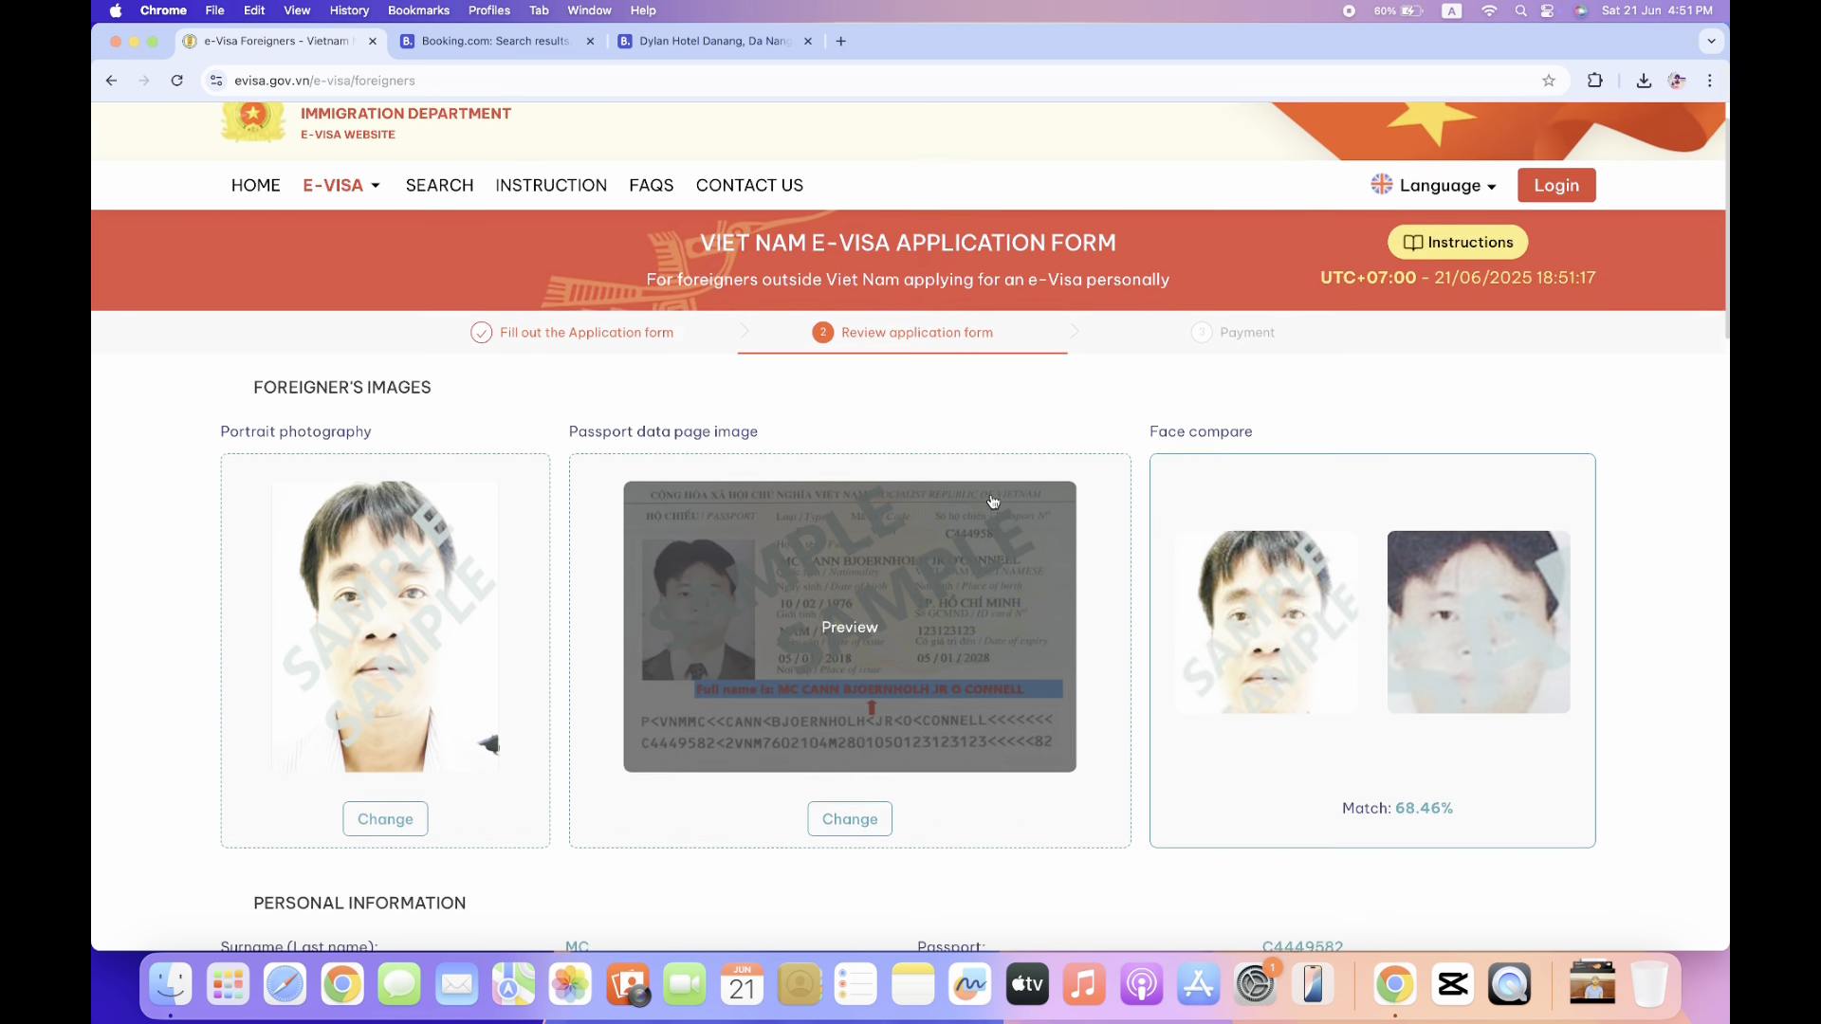
{"action": "scroll", "coordinate": [993, 501], "scroll_direction": "down", "scroll_amount": 2}
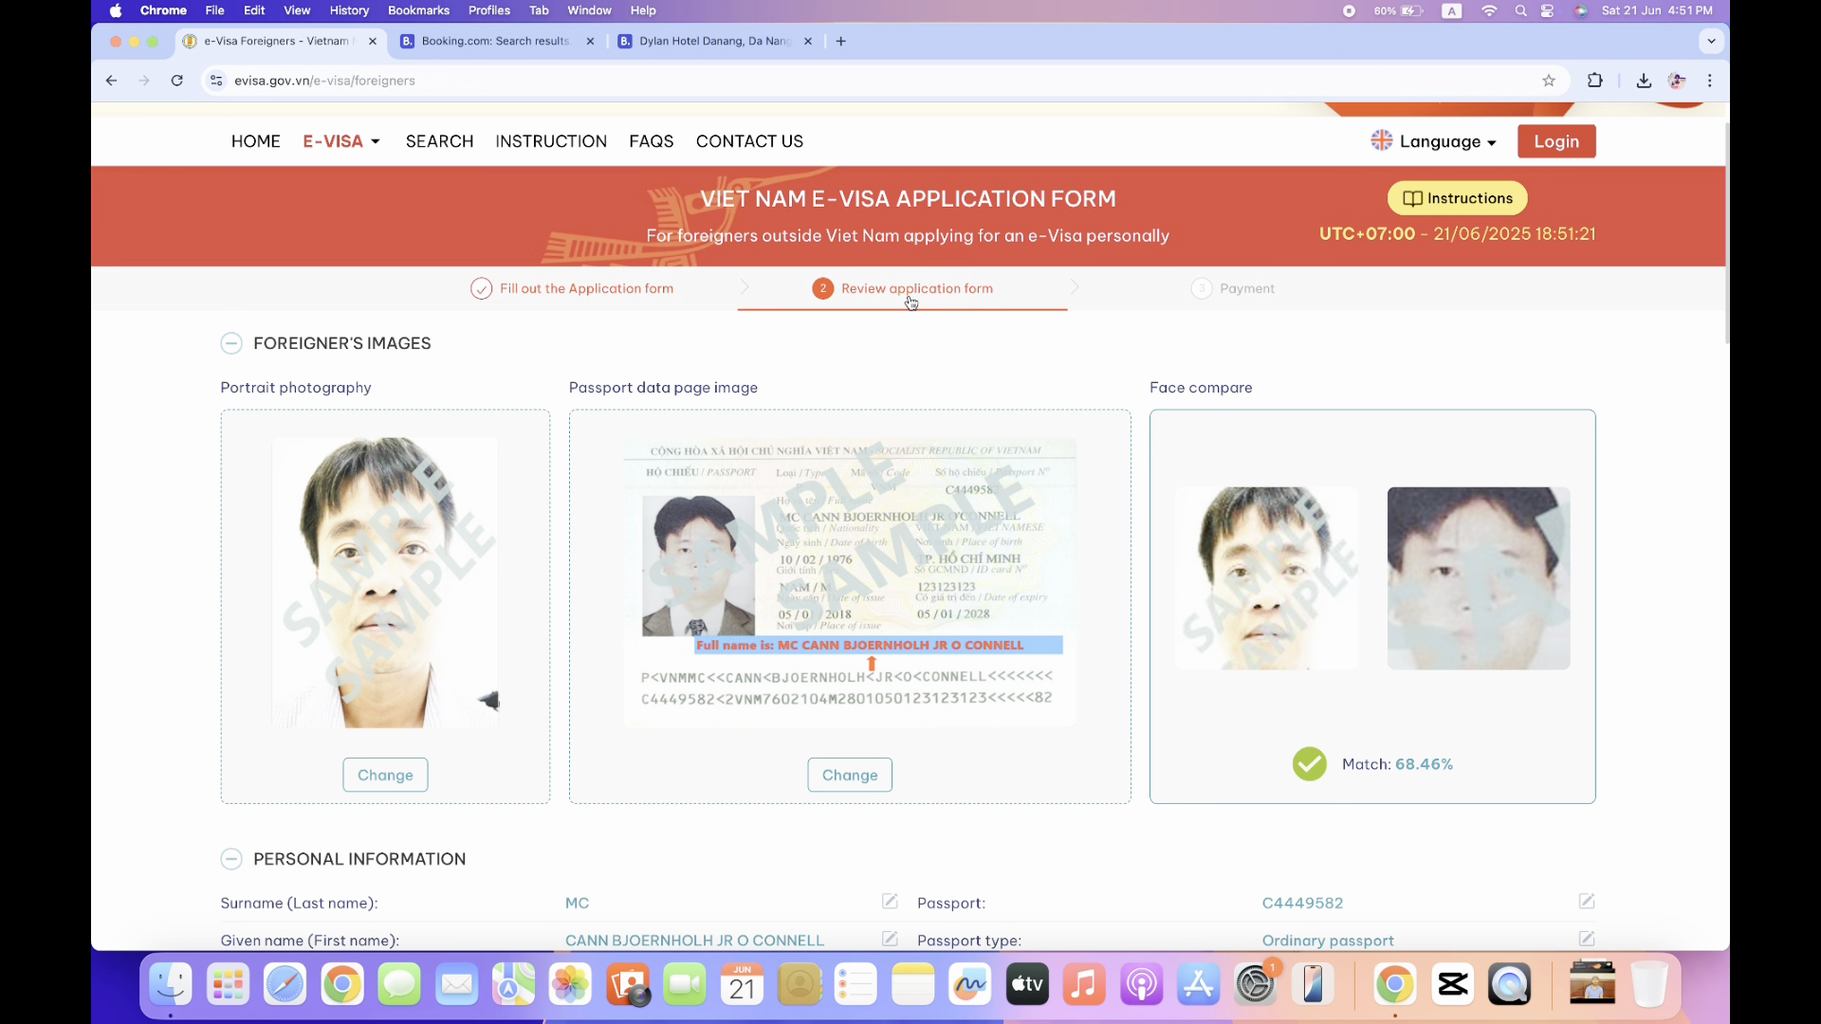
{"action": "scroll", "coordinate": [879, 356], "scroll_direction": "down", "scroll_amount": 2}
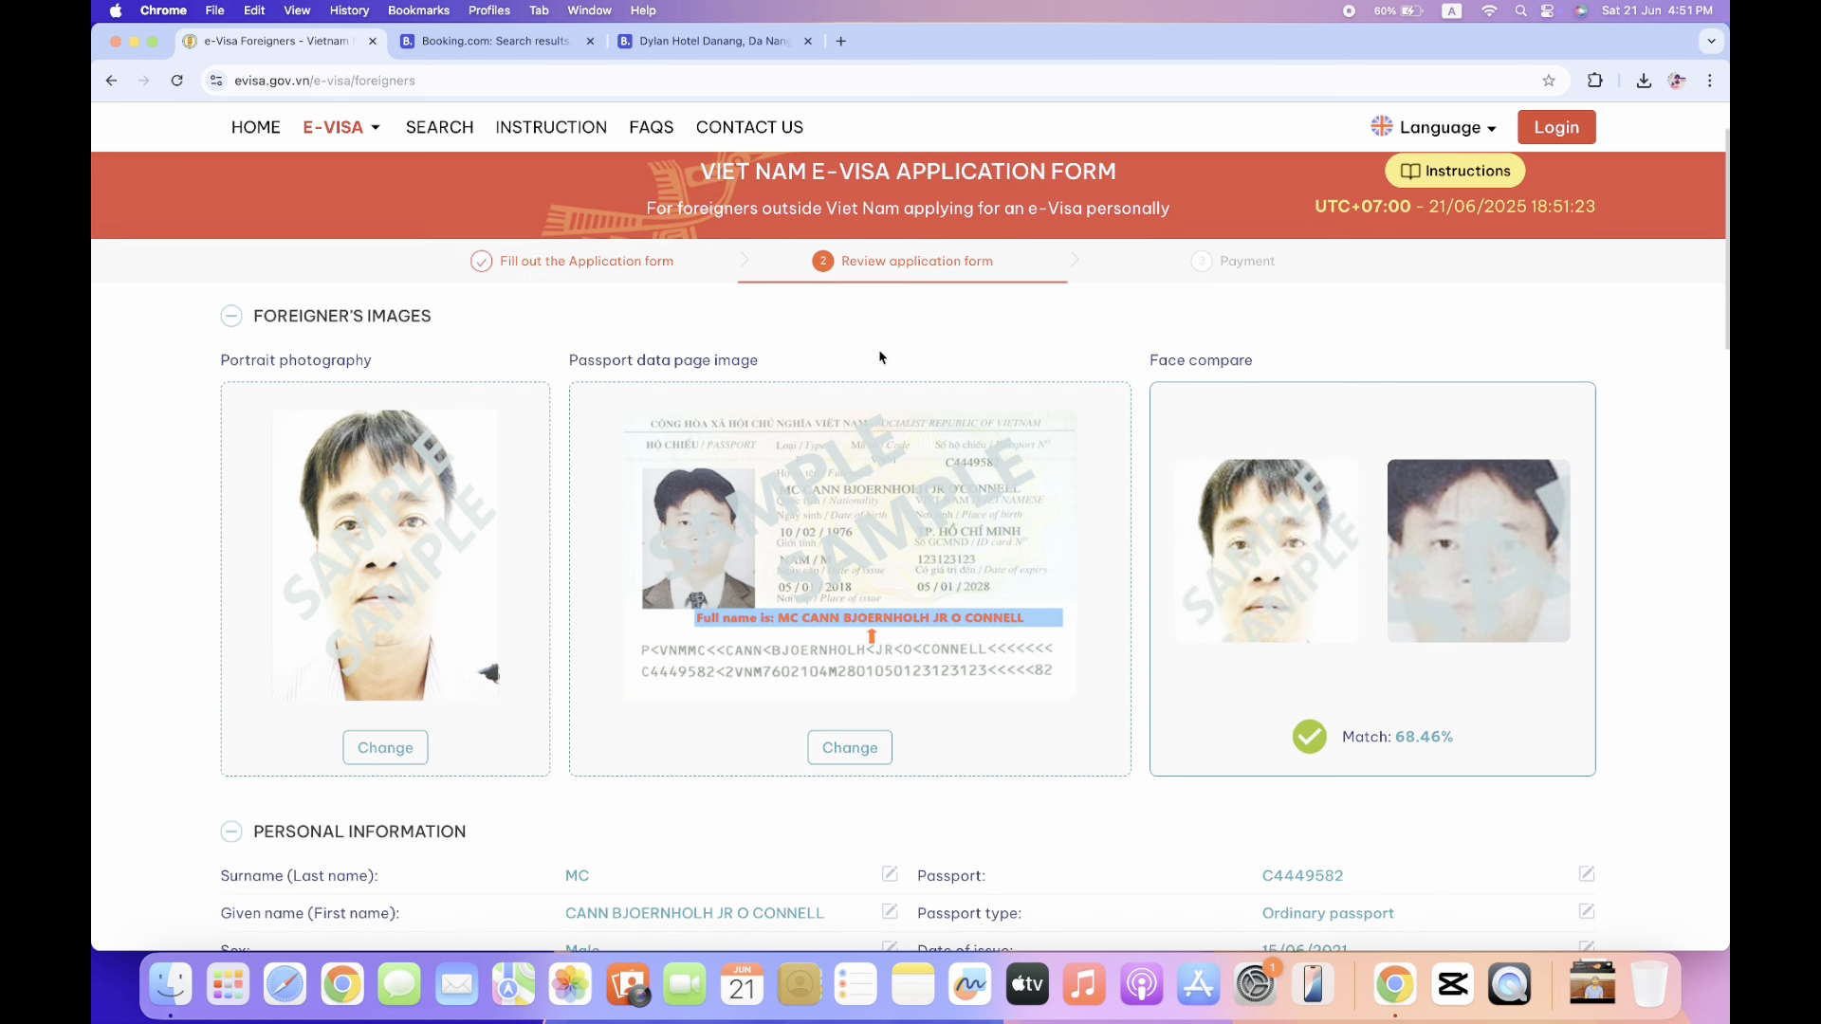
{"action": "scroll", "coordinate": [879, 356], "scroll_direction": "up", "scroll_amount": 4}
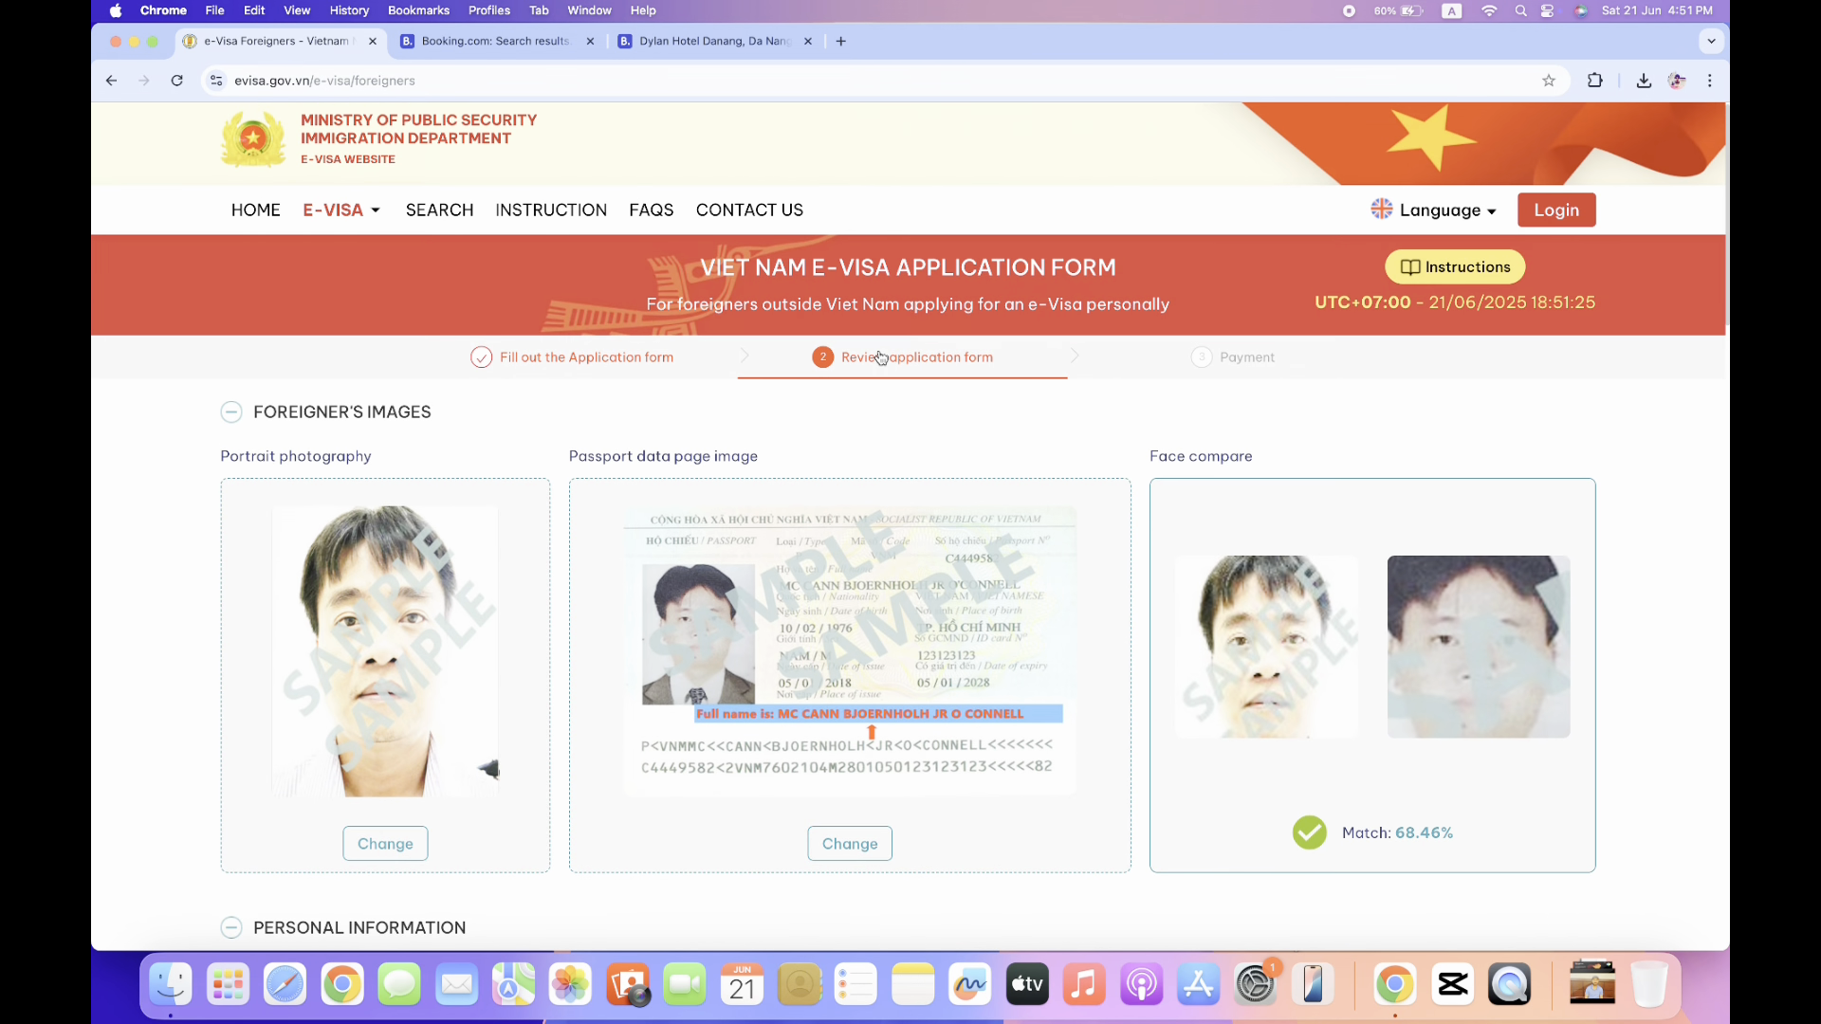
{"action": "scroll", "coordinate": [879, 356], "scroll_direction": "down", "scroll_amount": 12}
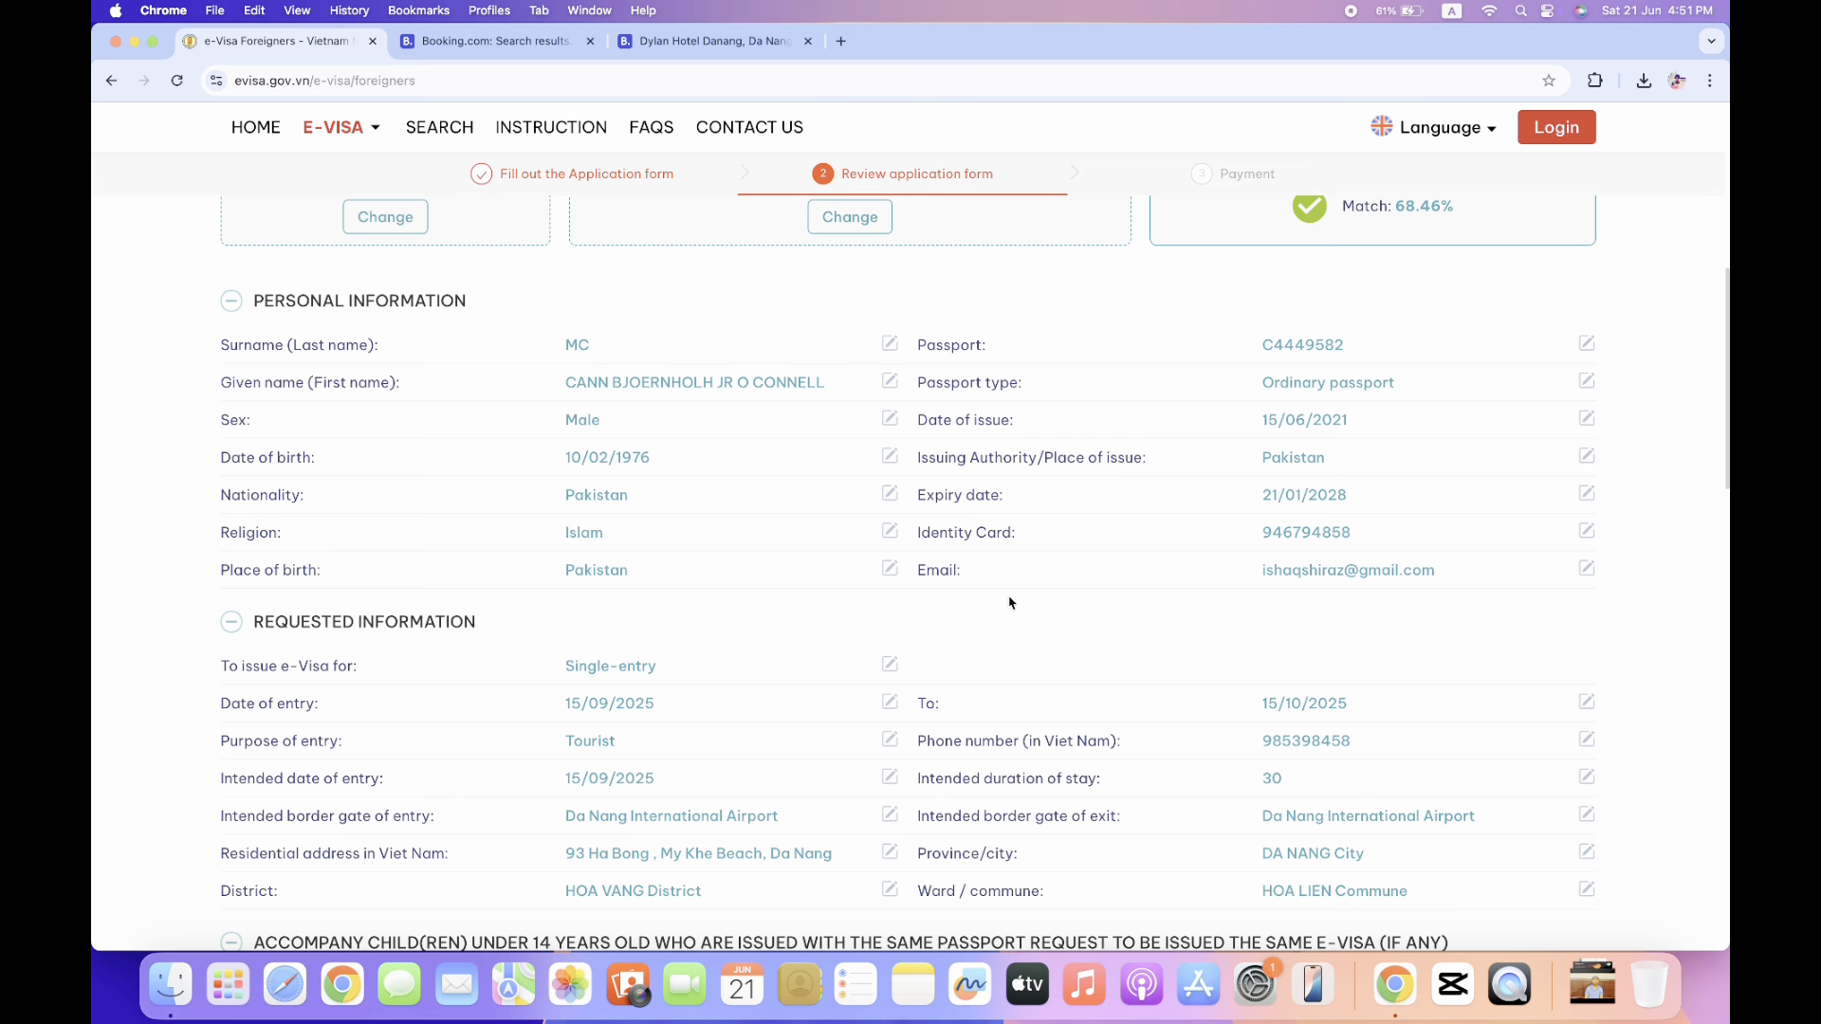
{"action": "scroll", "coordinate": [1011, 603], "scroll_direction": "down", "scroll_amount": 18}
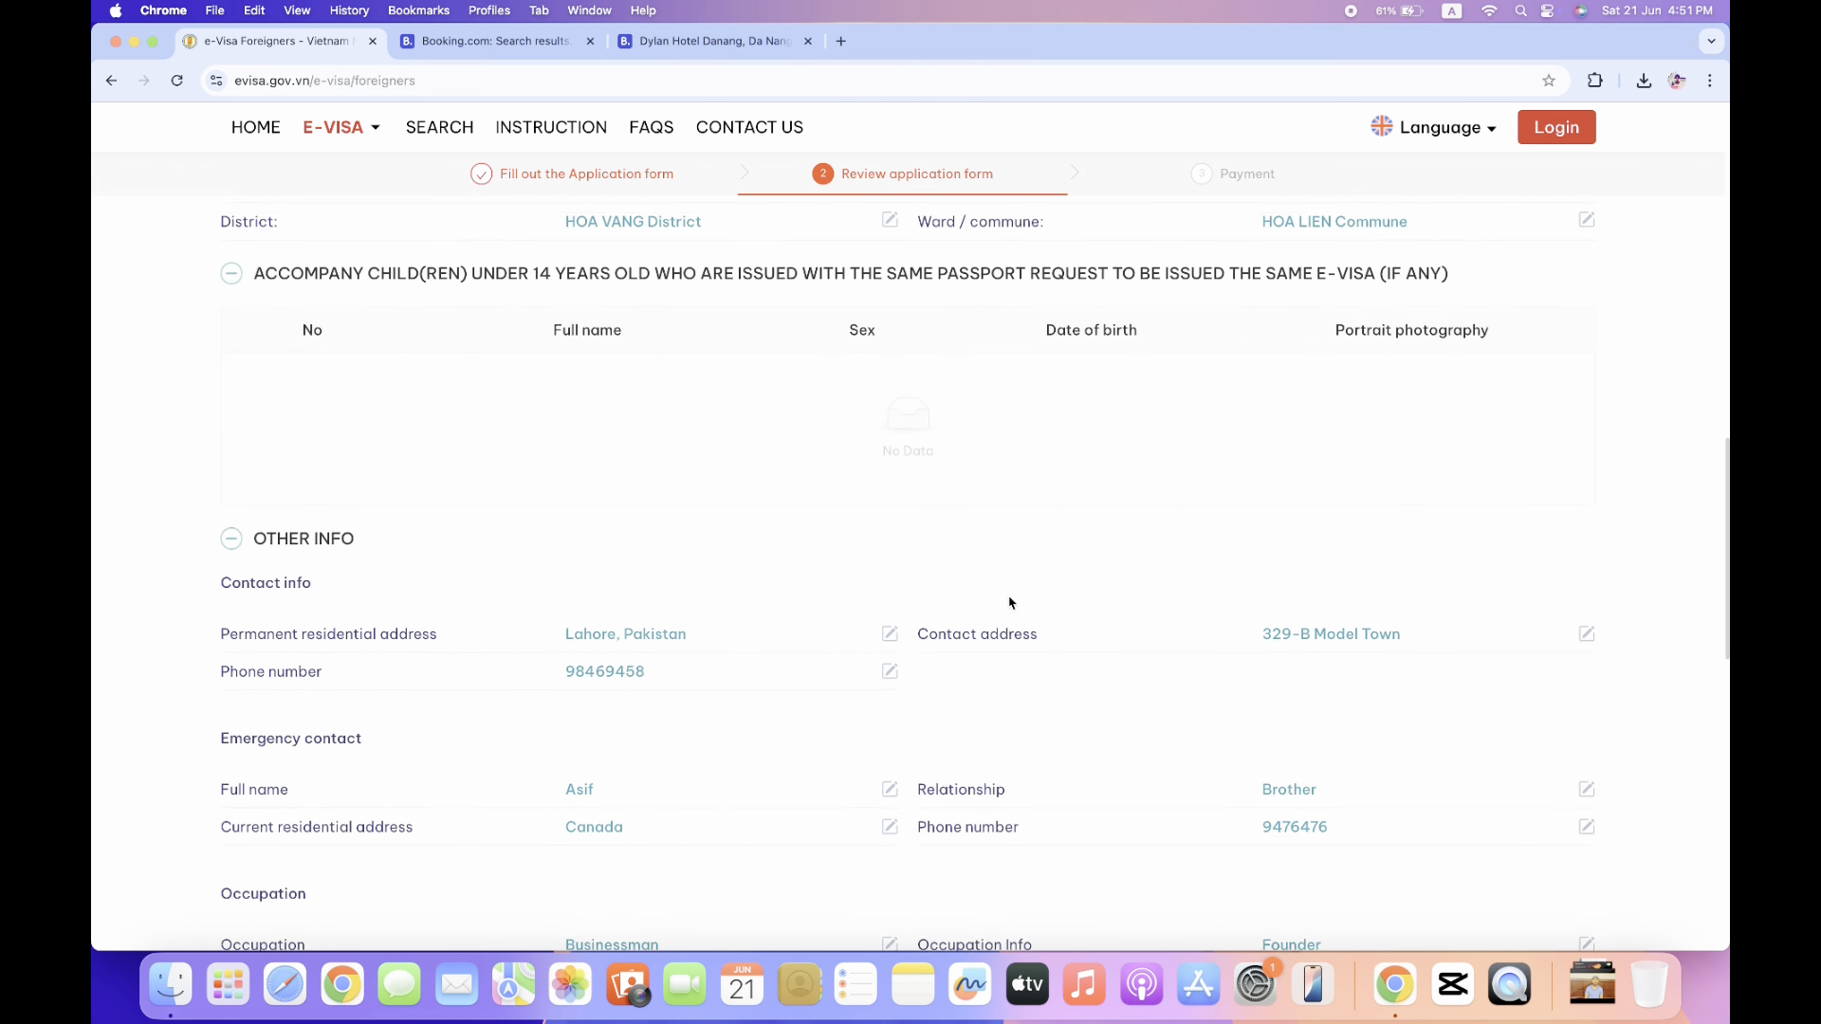
{"action": "scroll", "coordinate": [1011, 603], "scroll_direction": "down", "scroll_amount": 16}
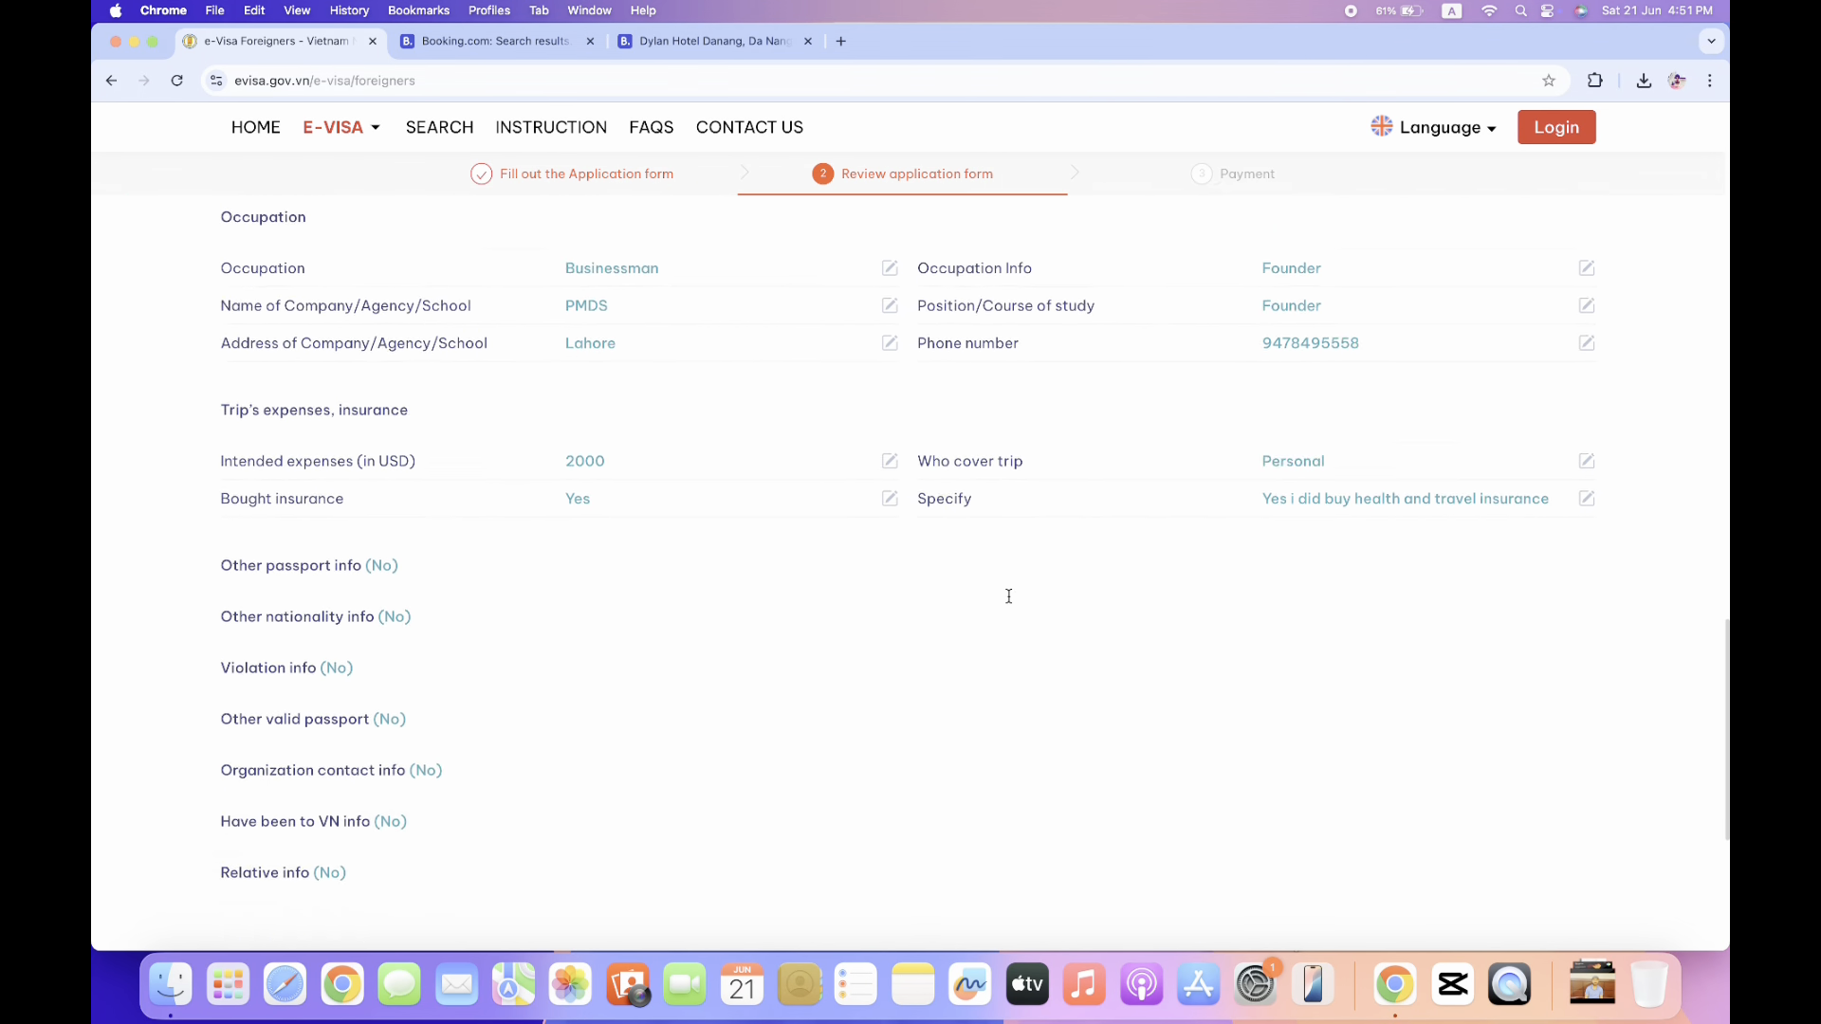
{"action": "scroll", "coordinate": [1011, 604], "scroll_direction": "up", "scroll_amount": 20}
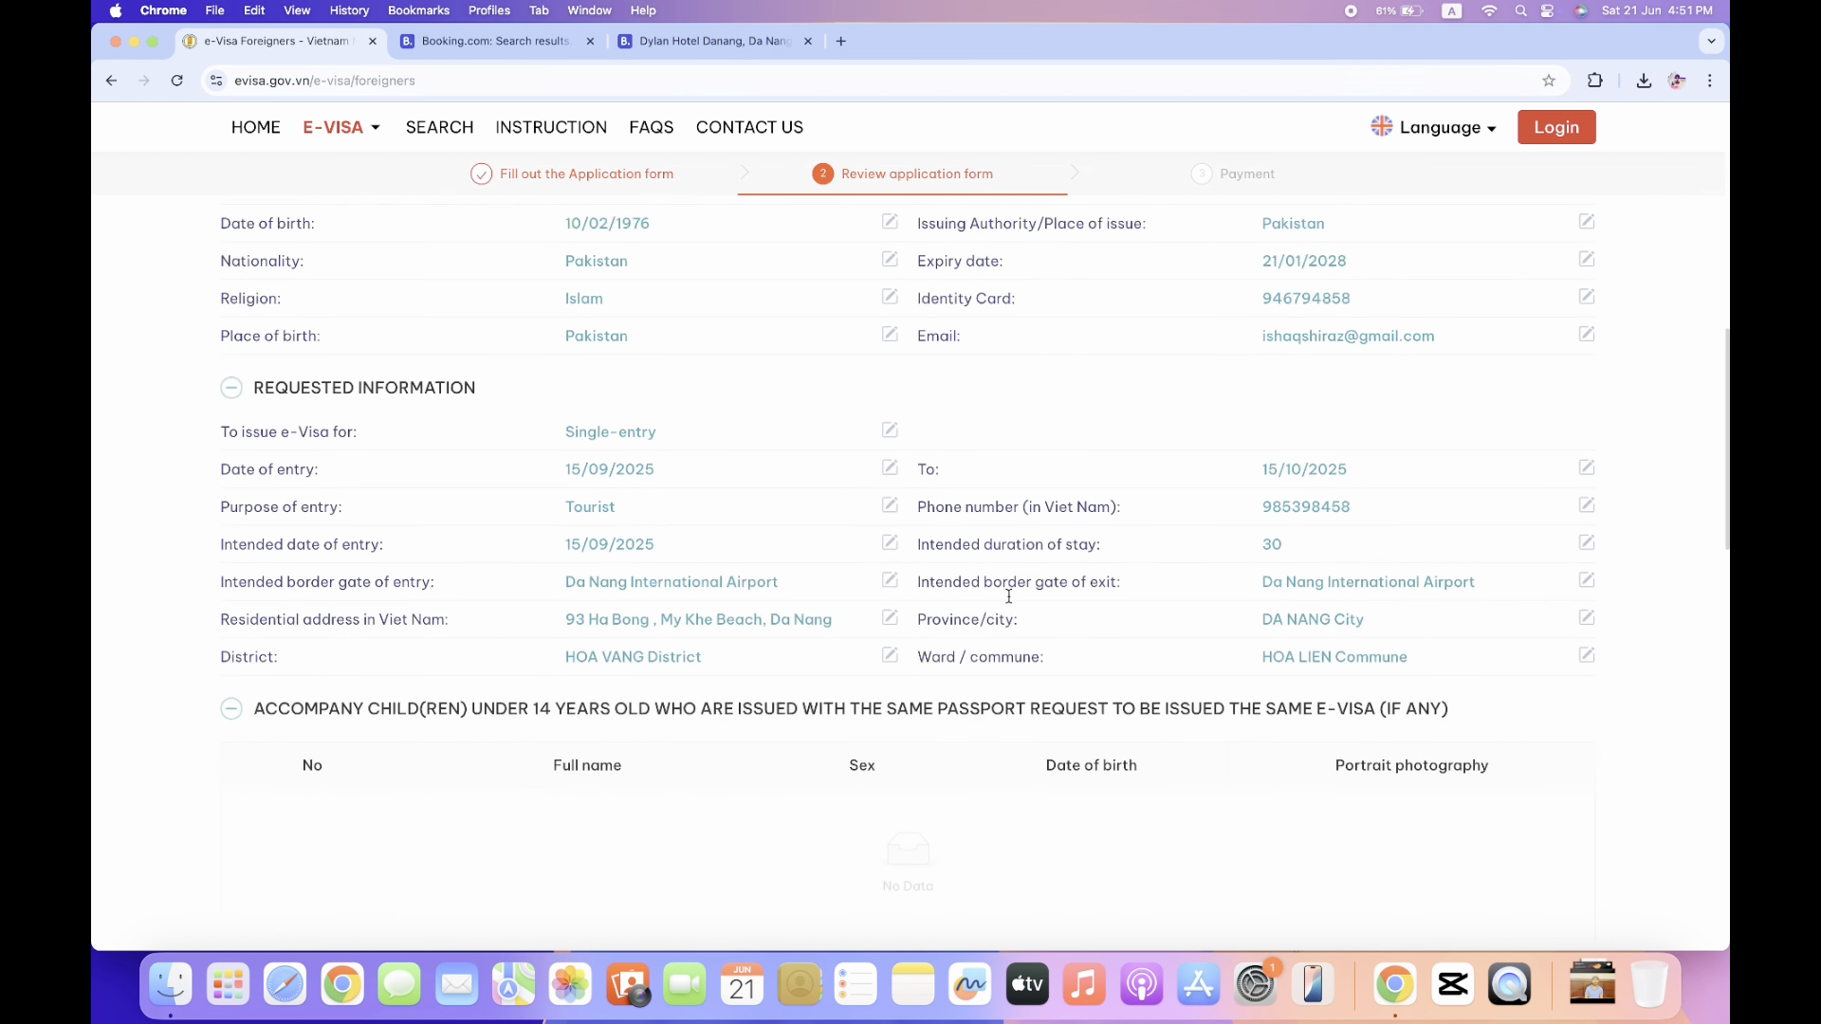
{"action": "scroll", "coordinate": [1011, 603], "scroll_direction": "down", "scroll_amount": 15}
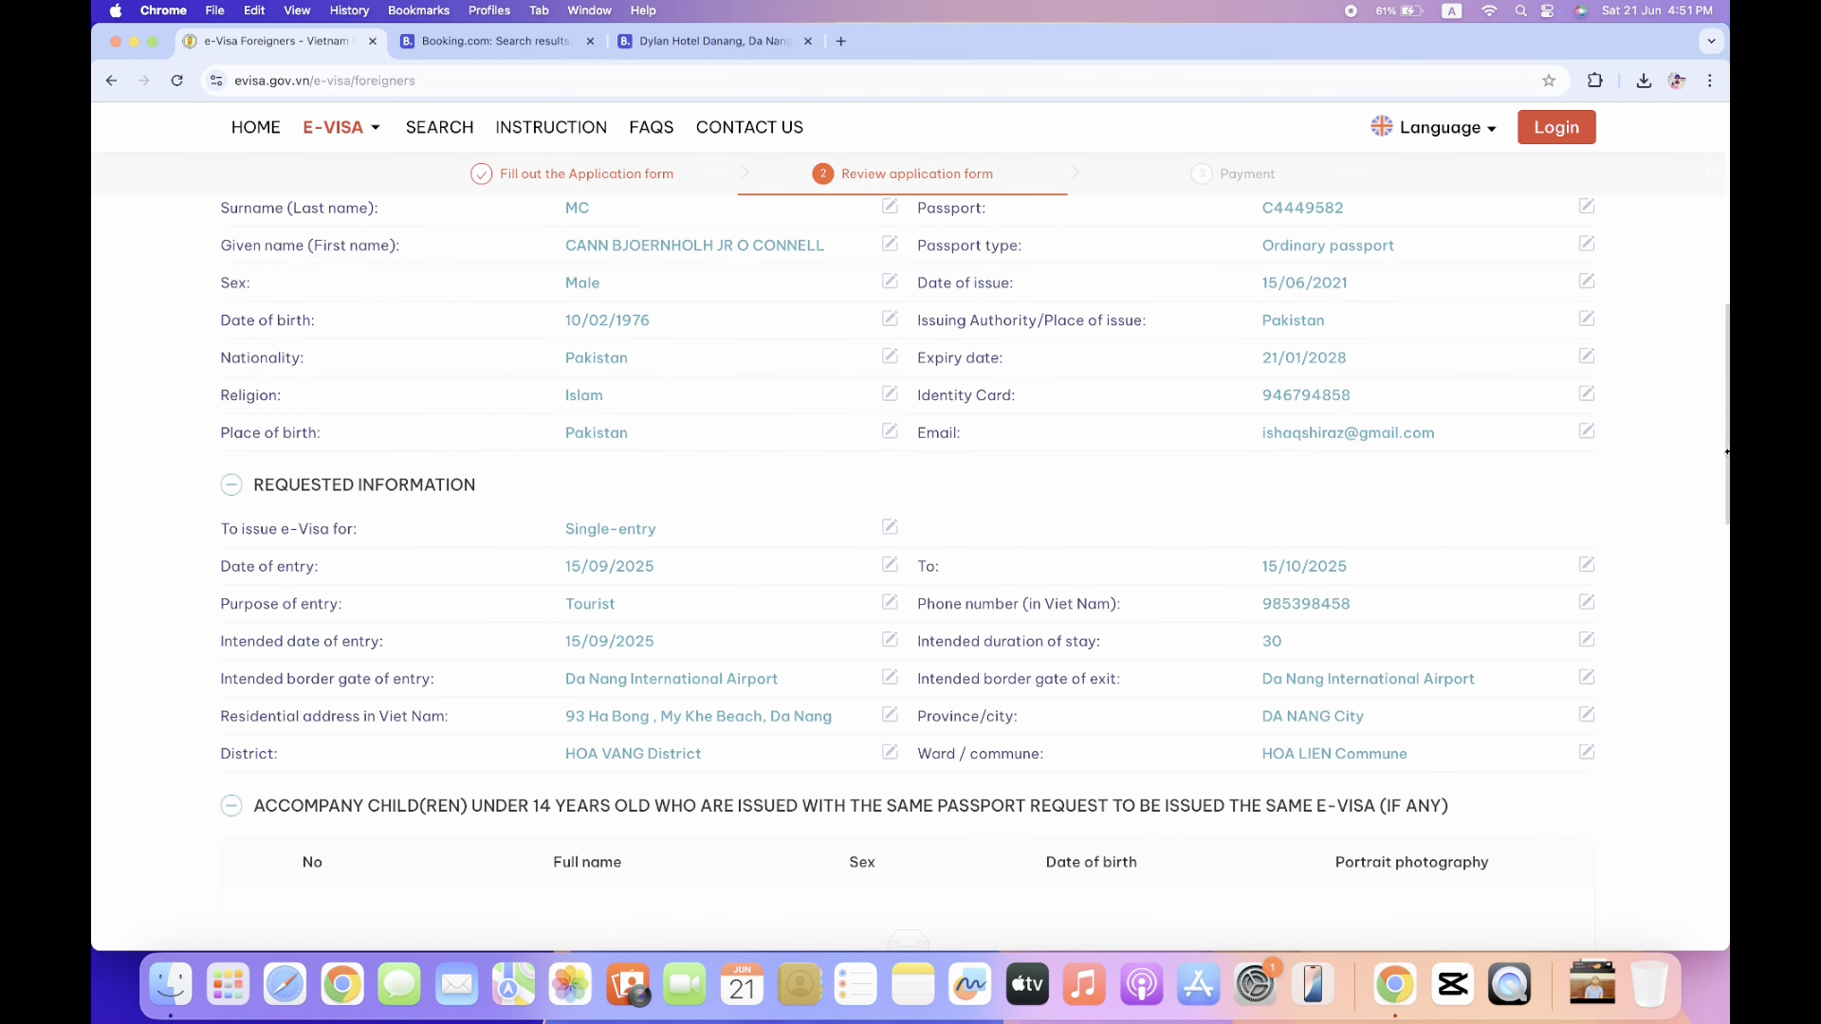
{"action": "scroll", "coordinate": [406, 477], "scroll_direction": "down", "scroll_amount": 15}
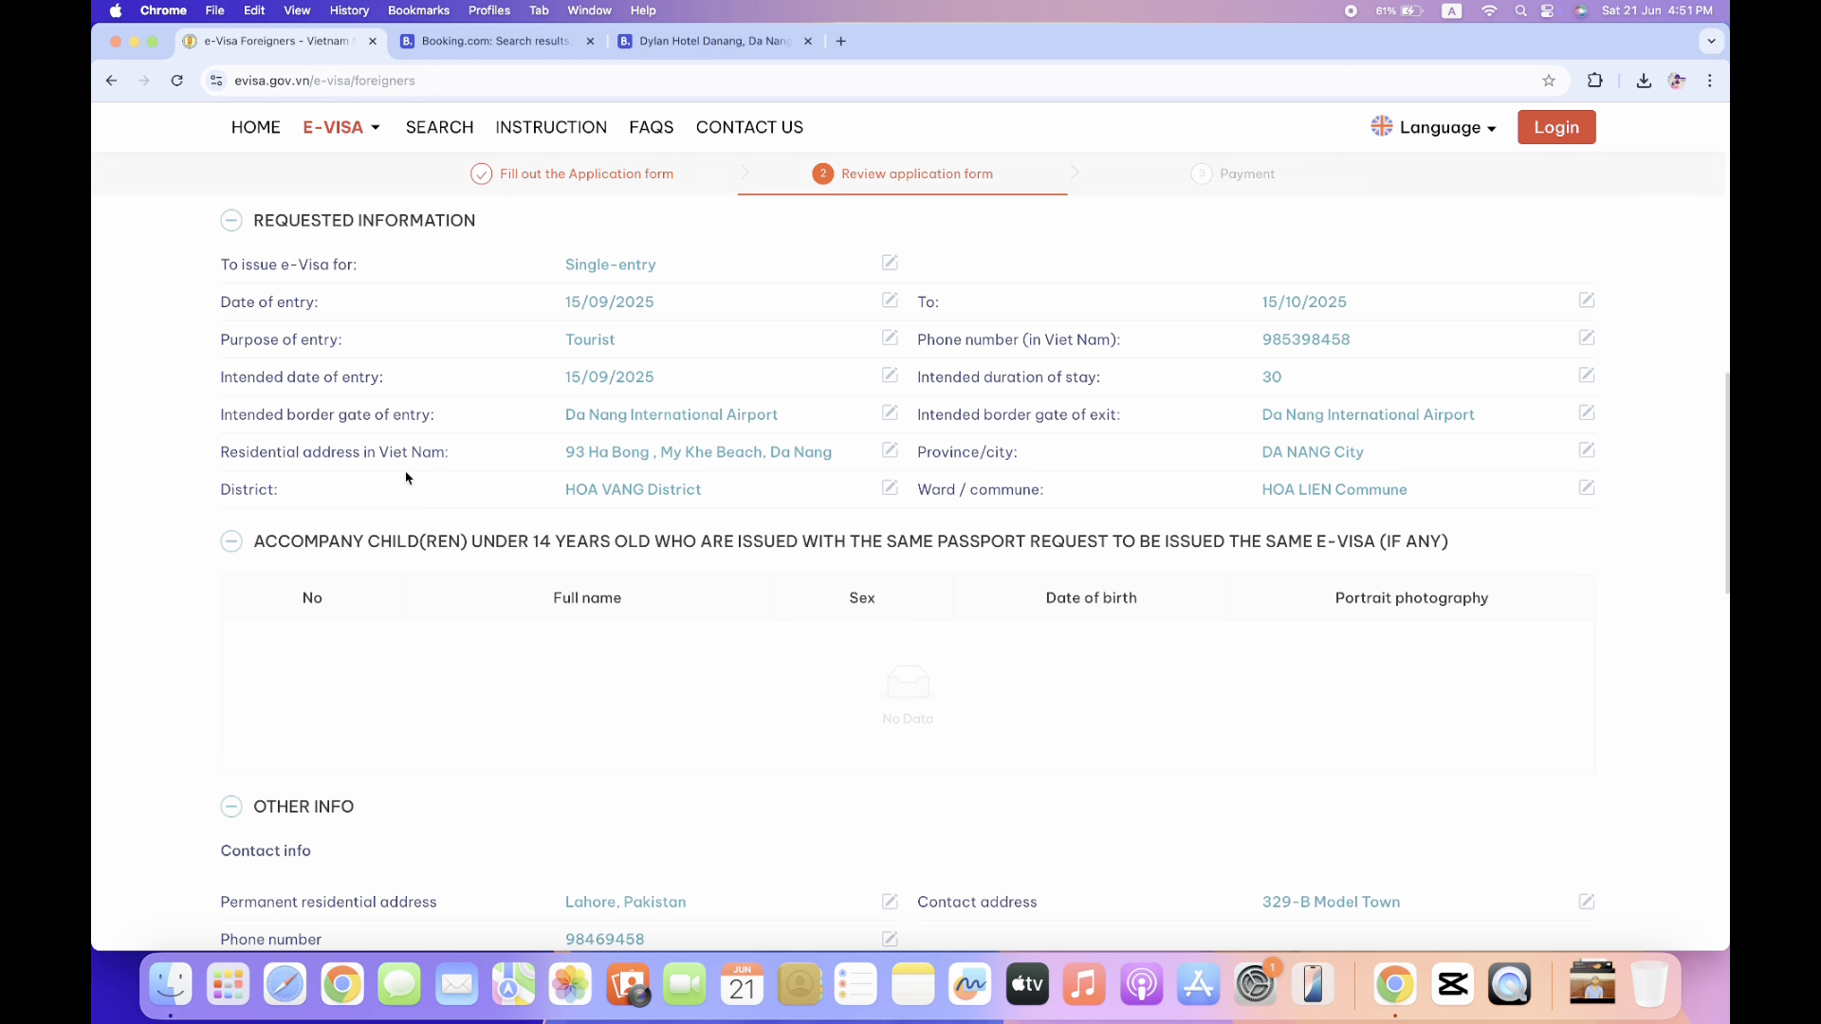
{"action": "scroll", "coordinate": [406, 477], "scroll_direction": "down", "scroll_amount": 1}
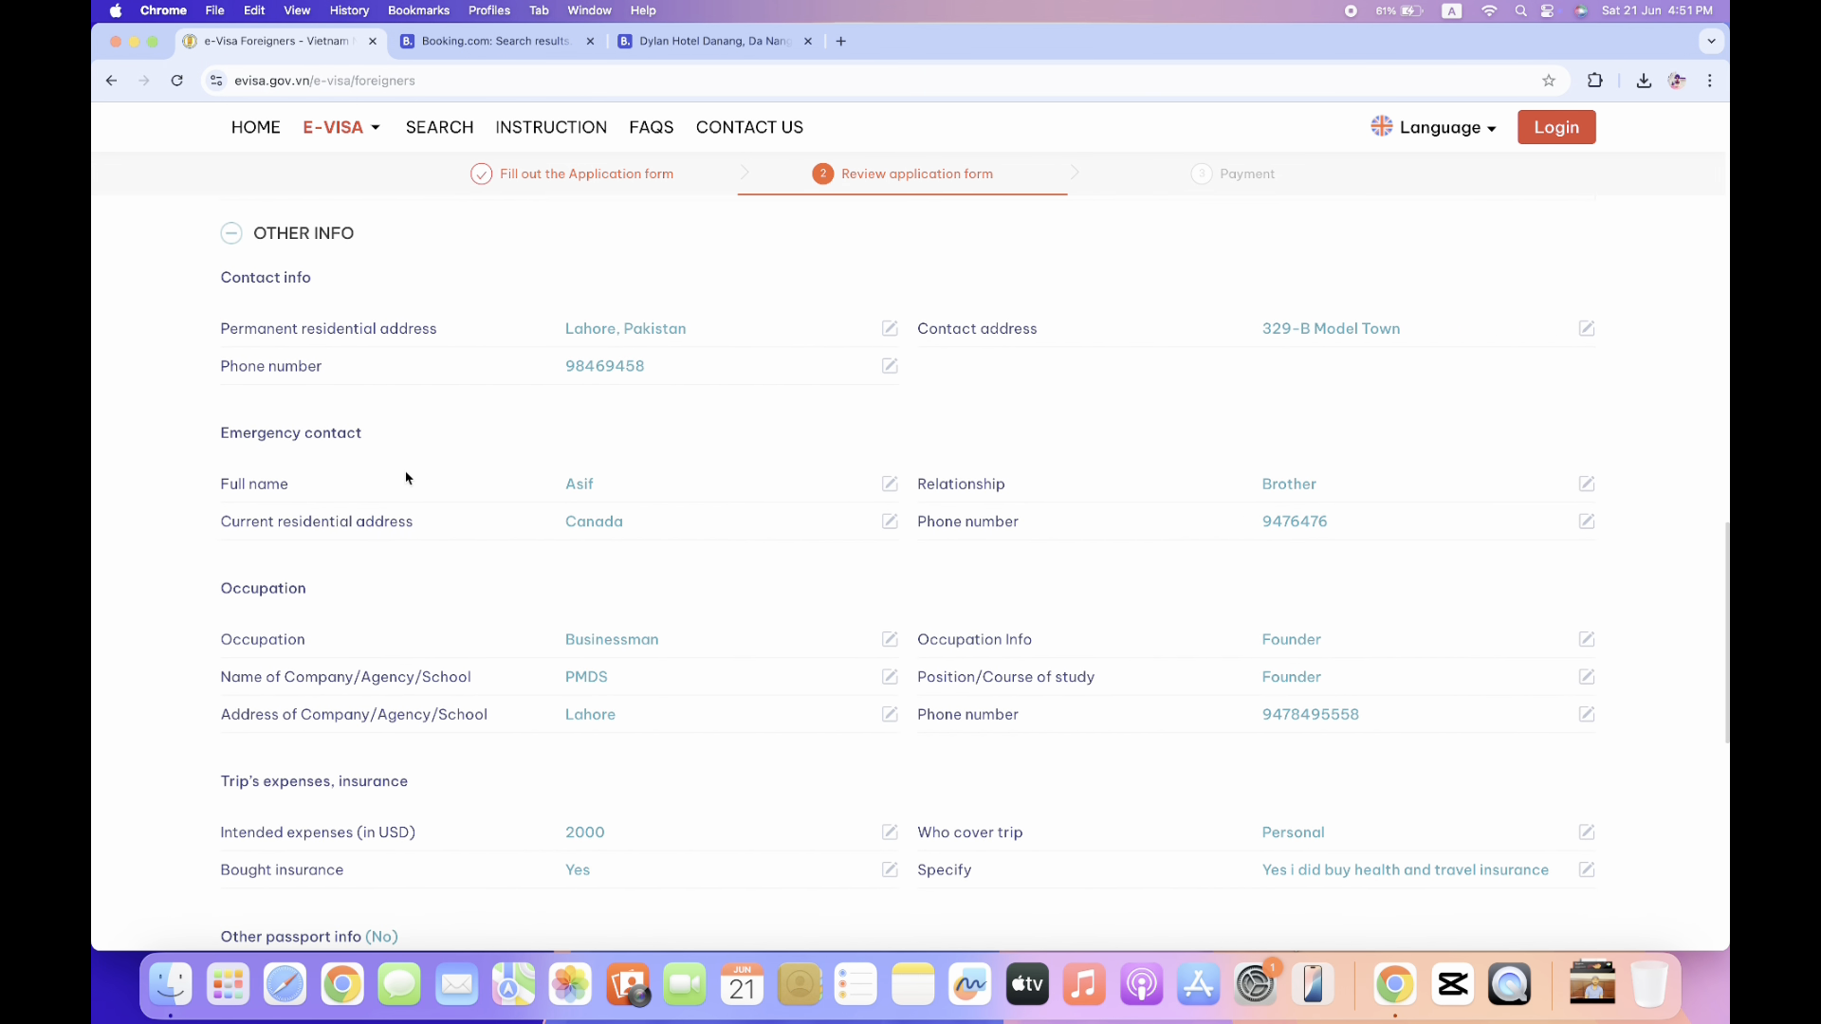
{"action": "scroll", "coordinate": [854, 477], "scroll_direction": "down", "scroll_amount": 10}
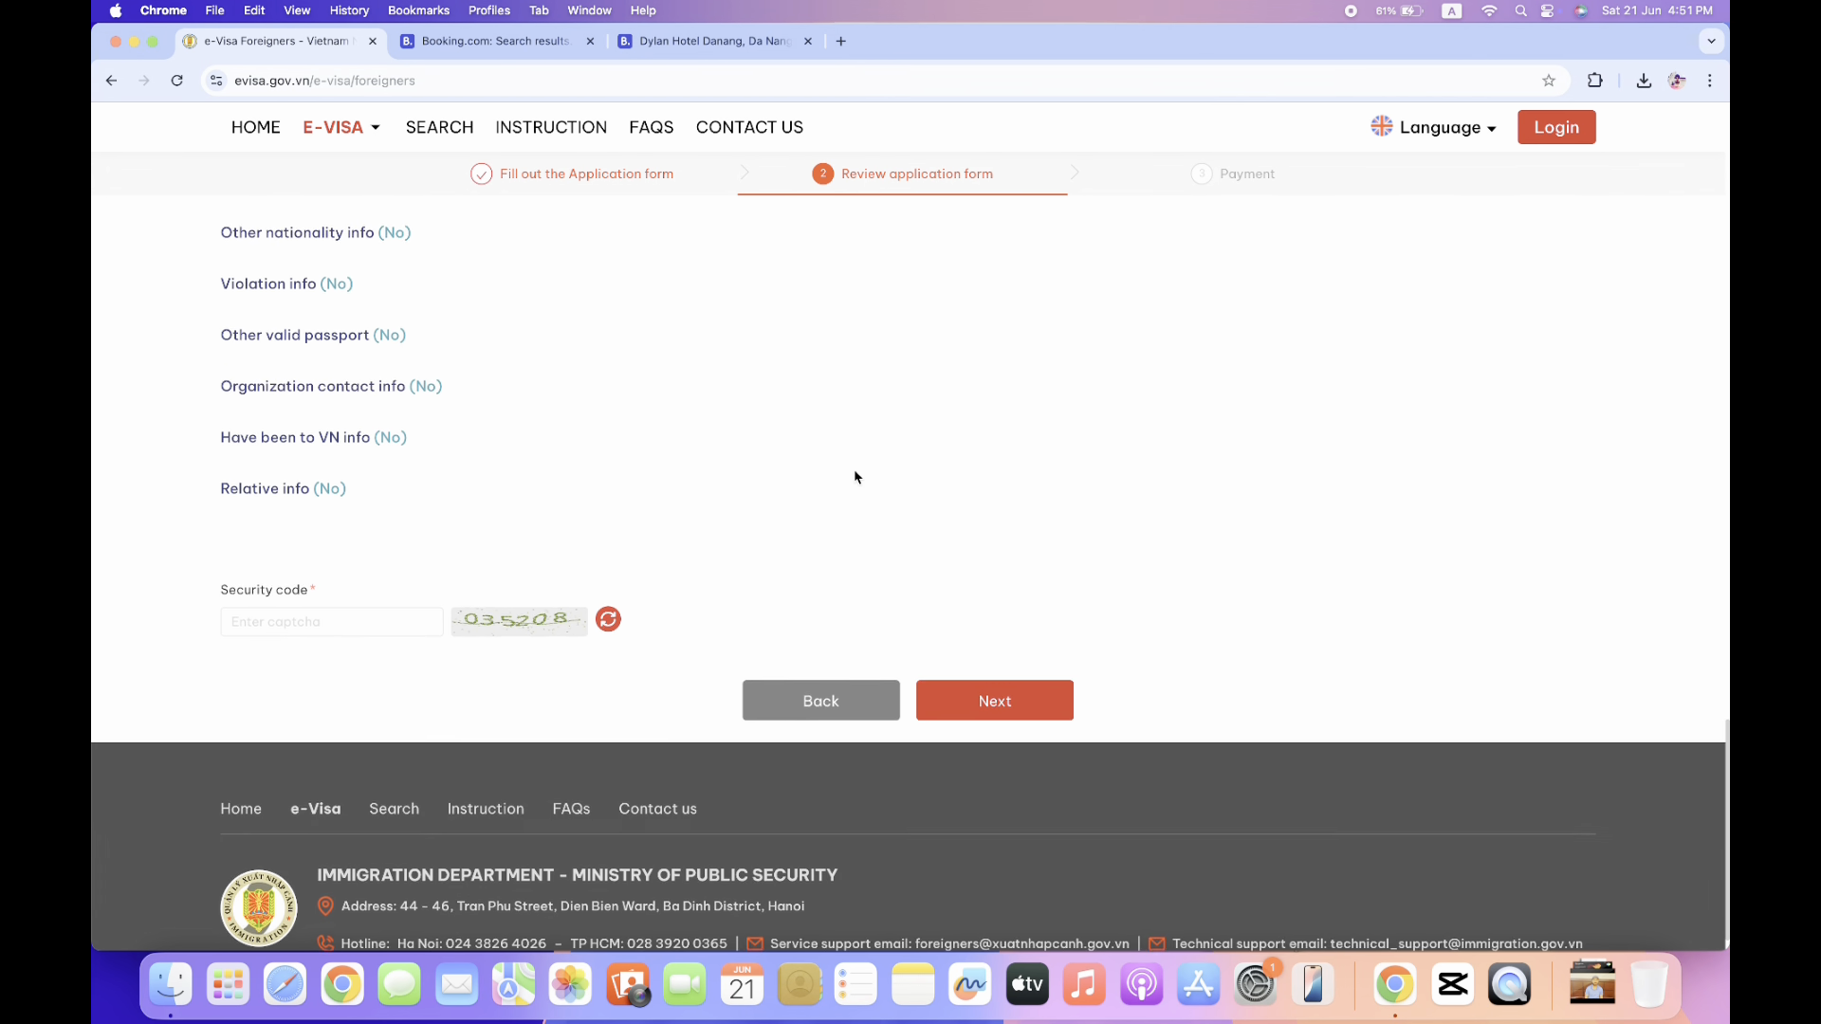
{"action": "scroll", "coordinate": [854, 477], "scroll_direction": "up", "scroll_amount": 3}
{"action": "scroll", "coordinate": [853, 477], "scroll_direction": "down", "scroll_amount": 4}
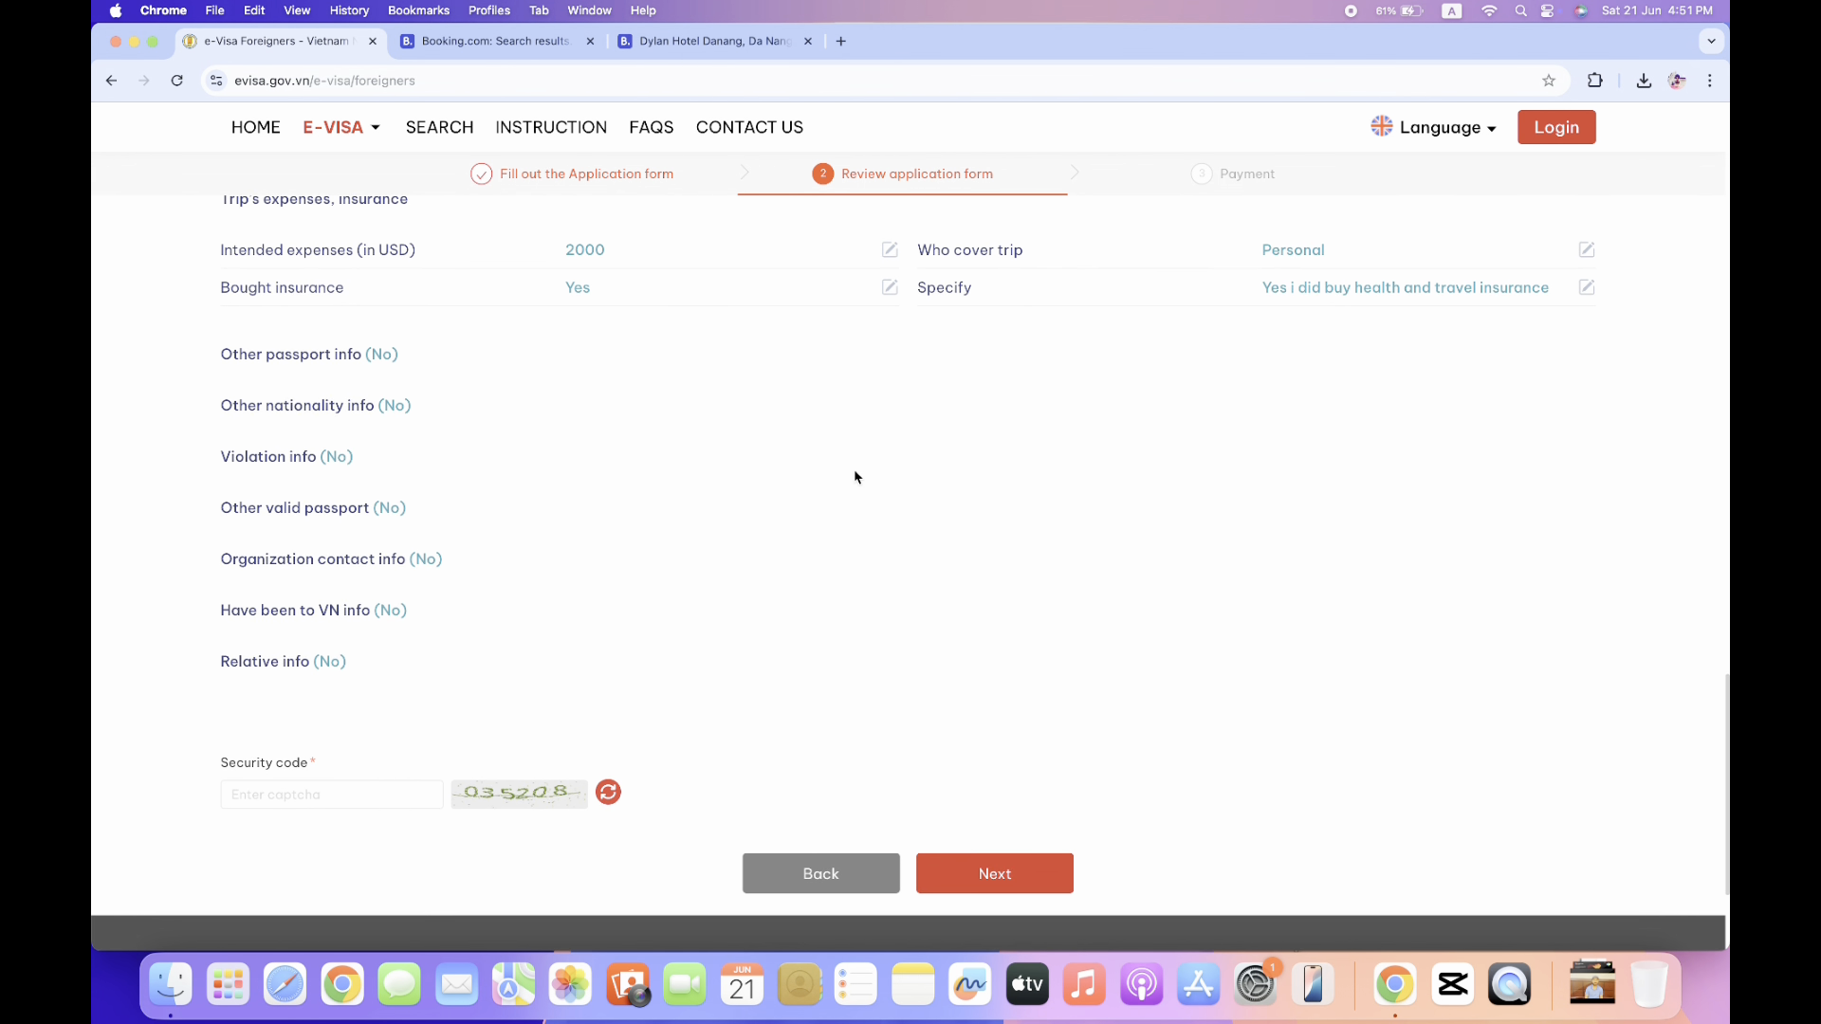
Enter the characters from the captcha image into the Security code field.
{"action": "left_click", "coordinate": [305, 656]}
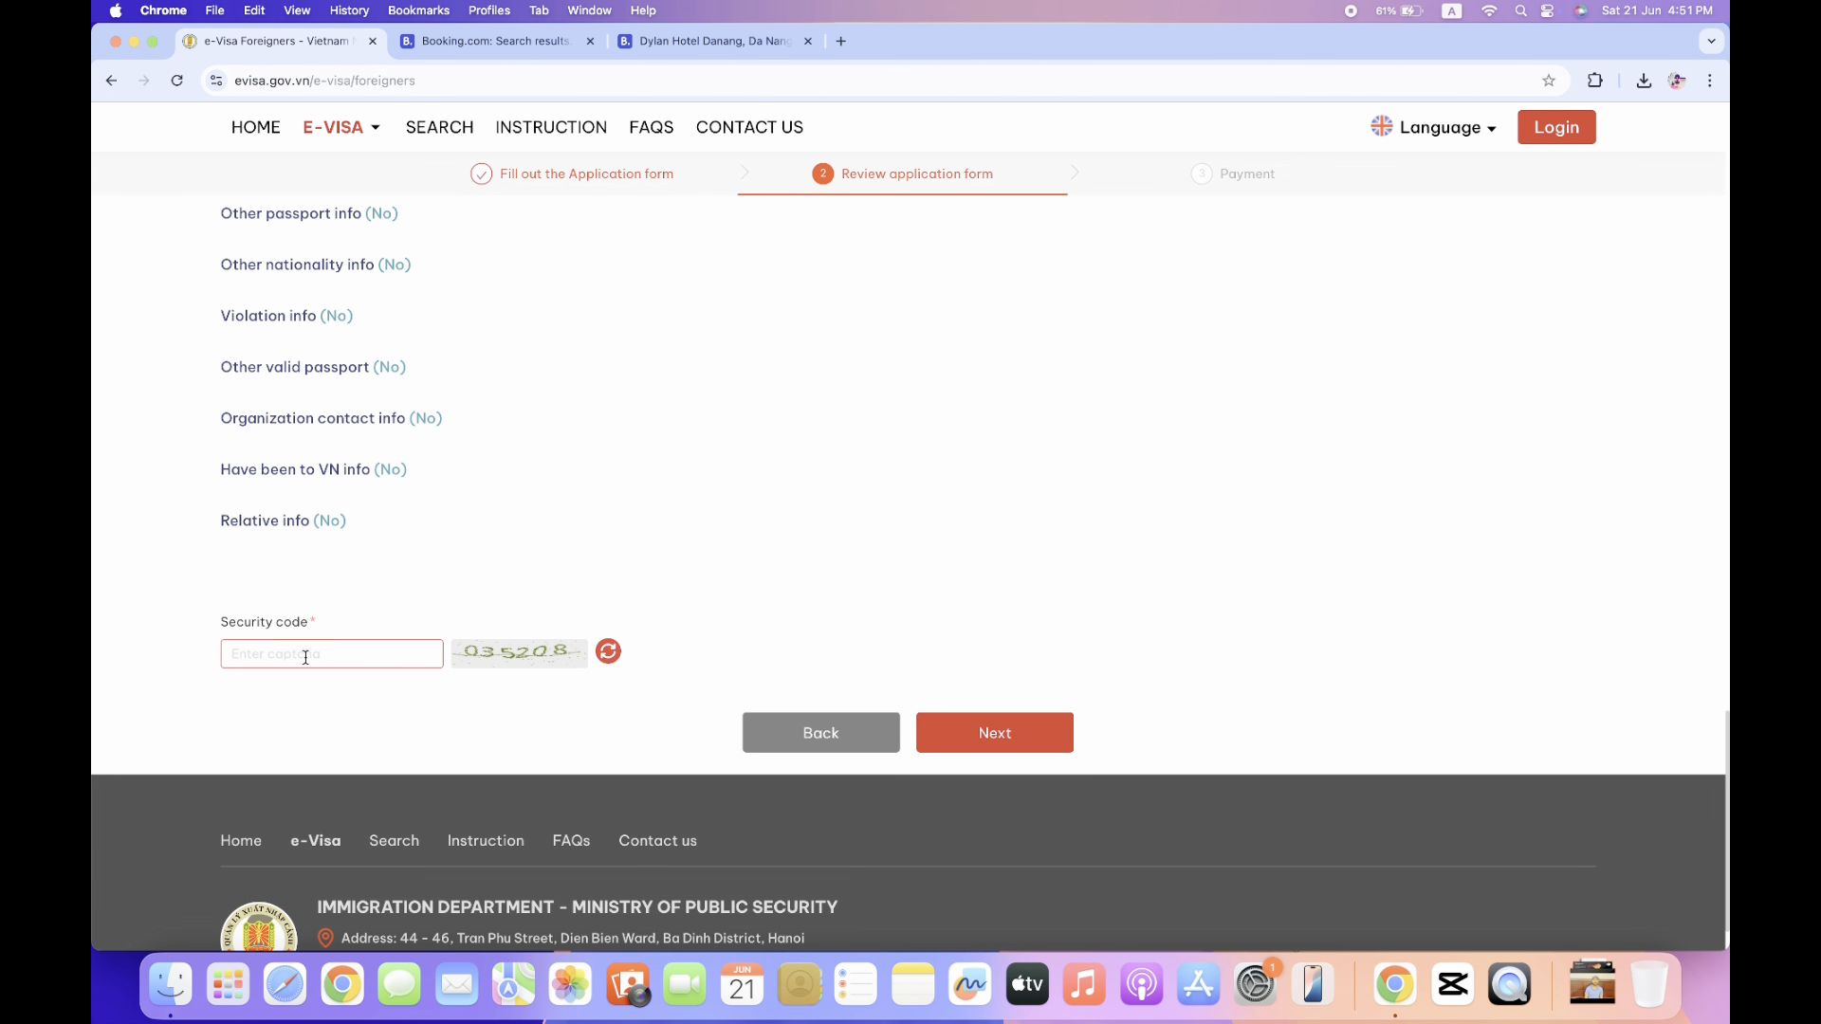
{"action": "type", "text": "035208"}
Submit the application, select the document code and passport number in the notice, and confirm.
{"action": "left_click", "coordinate": [1025, 739]}
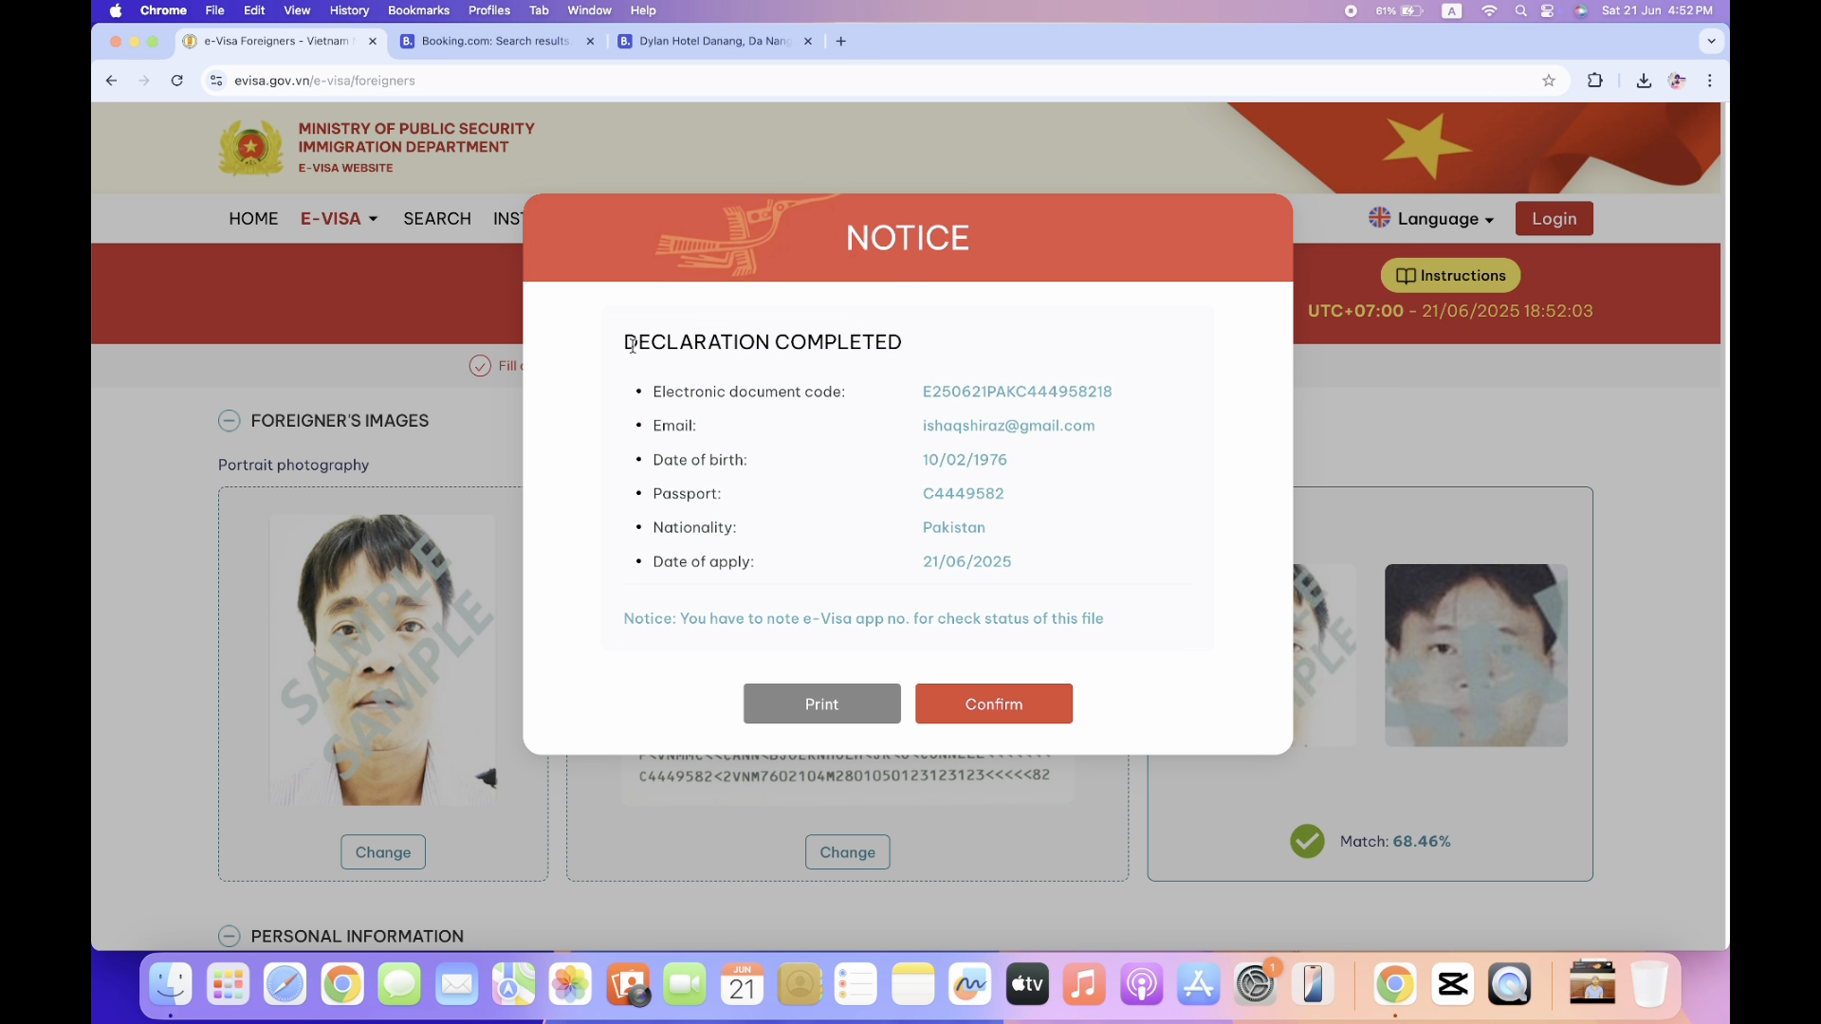
{"action": "left_click_drag", "start_coordinate": [638, 341], "coordinate": [946, 352]}
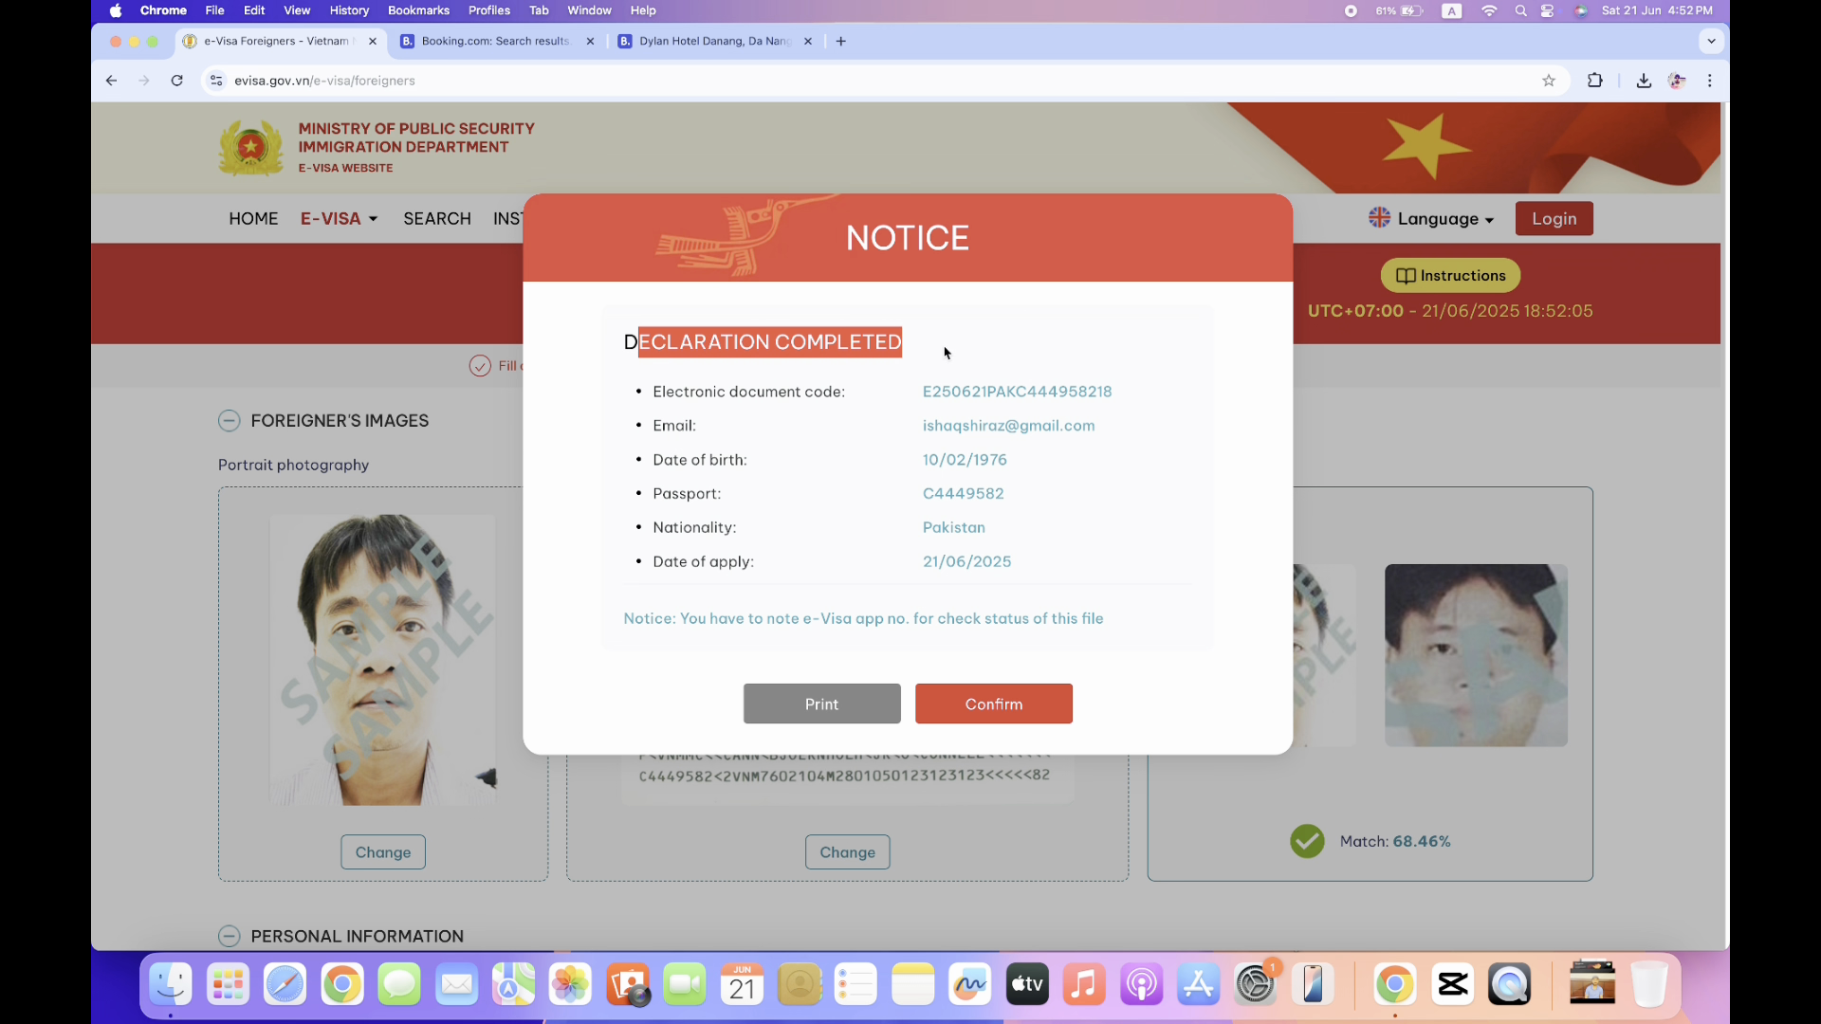
{"action": "left_click", "coordinate": [894, 434]}
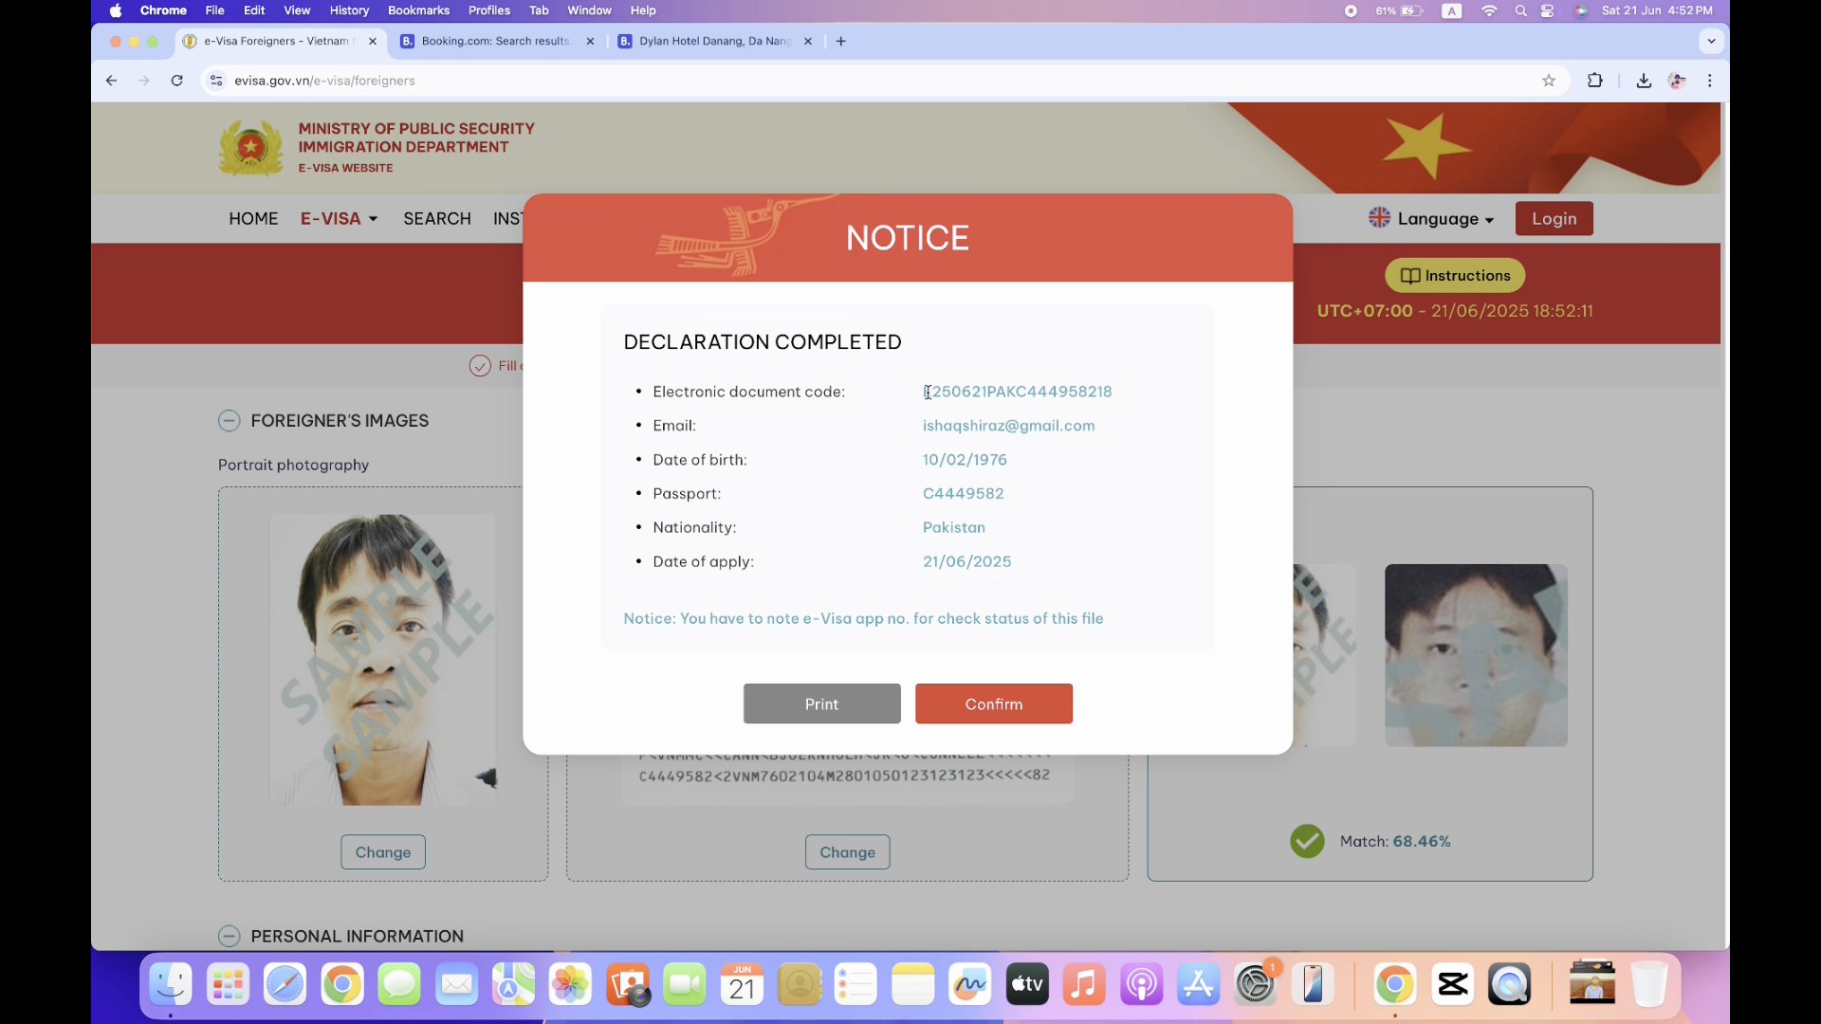
{"action": "left_click_drag", "start_coordinate": [929, 393], "coordinate": [1174, 384]}
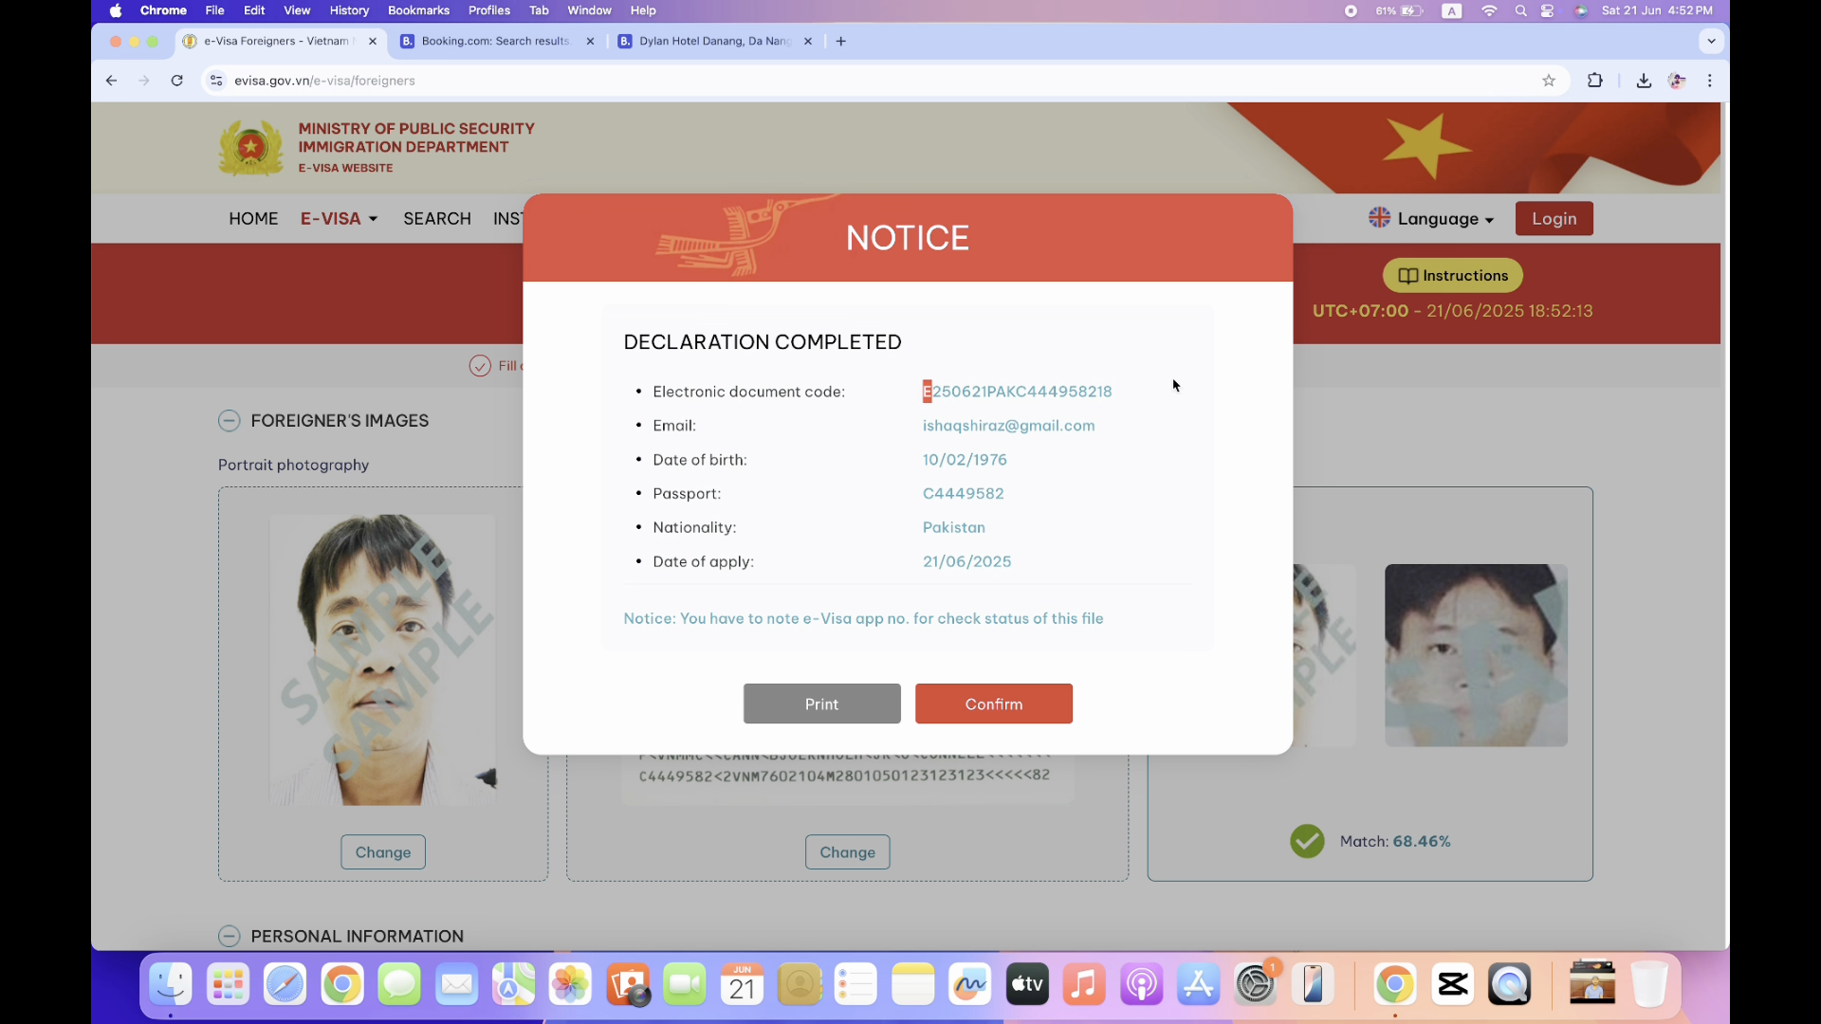
{"action": "left_click_drag", "start_coordinate": [920, 392], "coordinate": [1141, 393]}
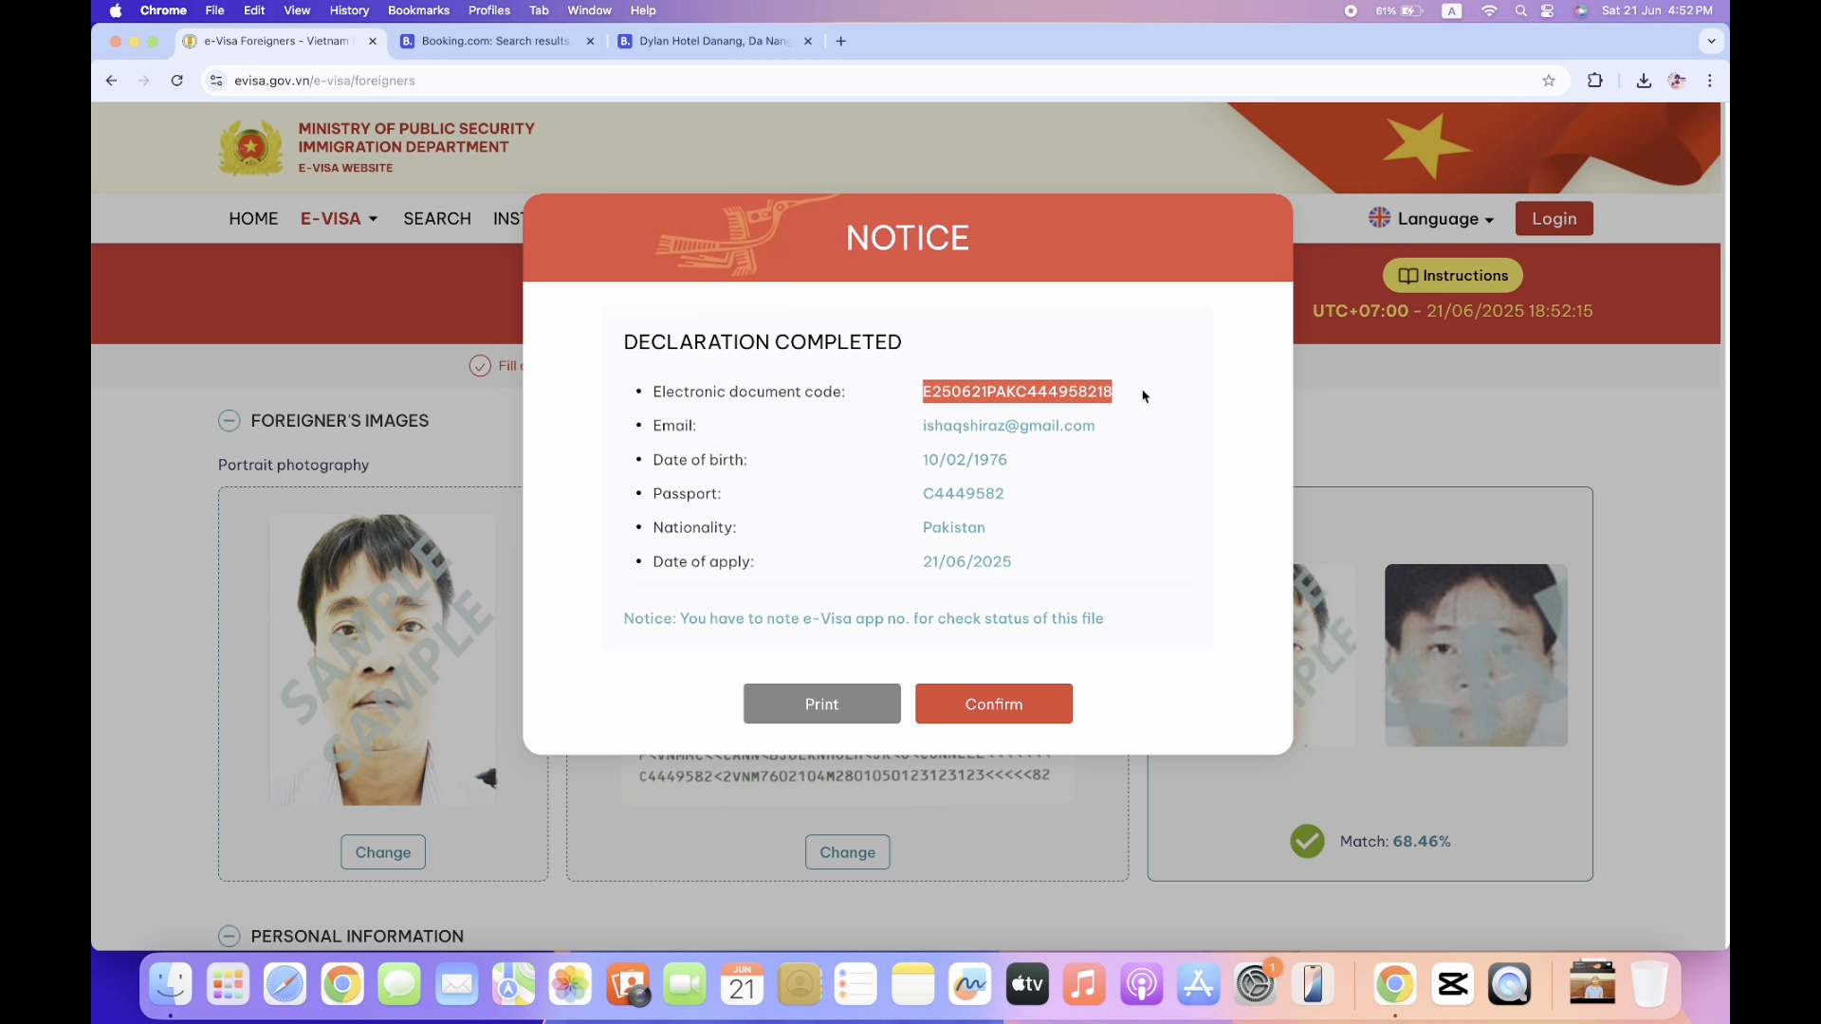
{"action": "left_click_drag", "start_coordinate": [921, 493], "coordinate": [1037, 497]}
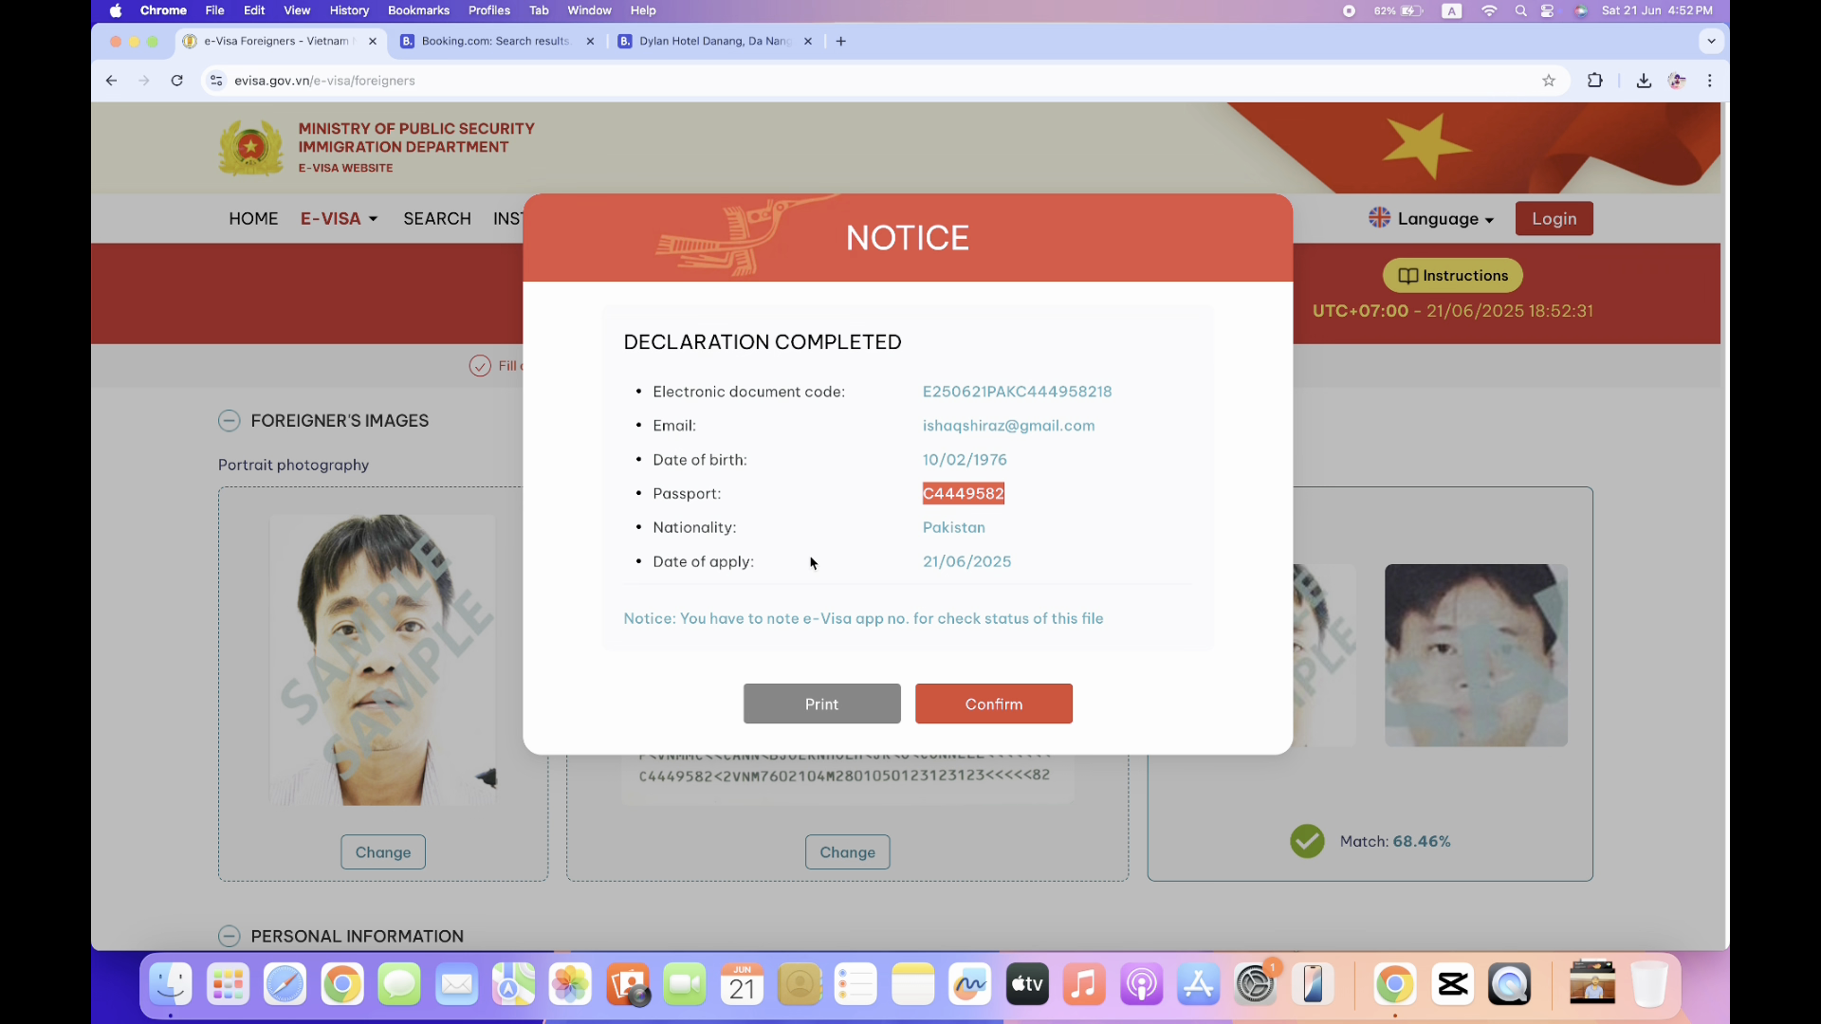
{"action": "left_click", "coordinate": [1011, 717]}
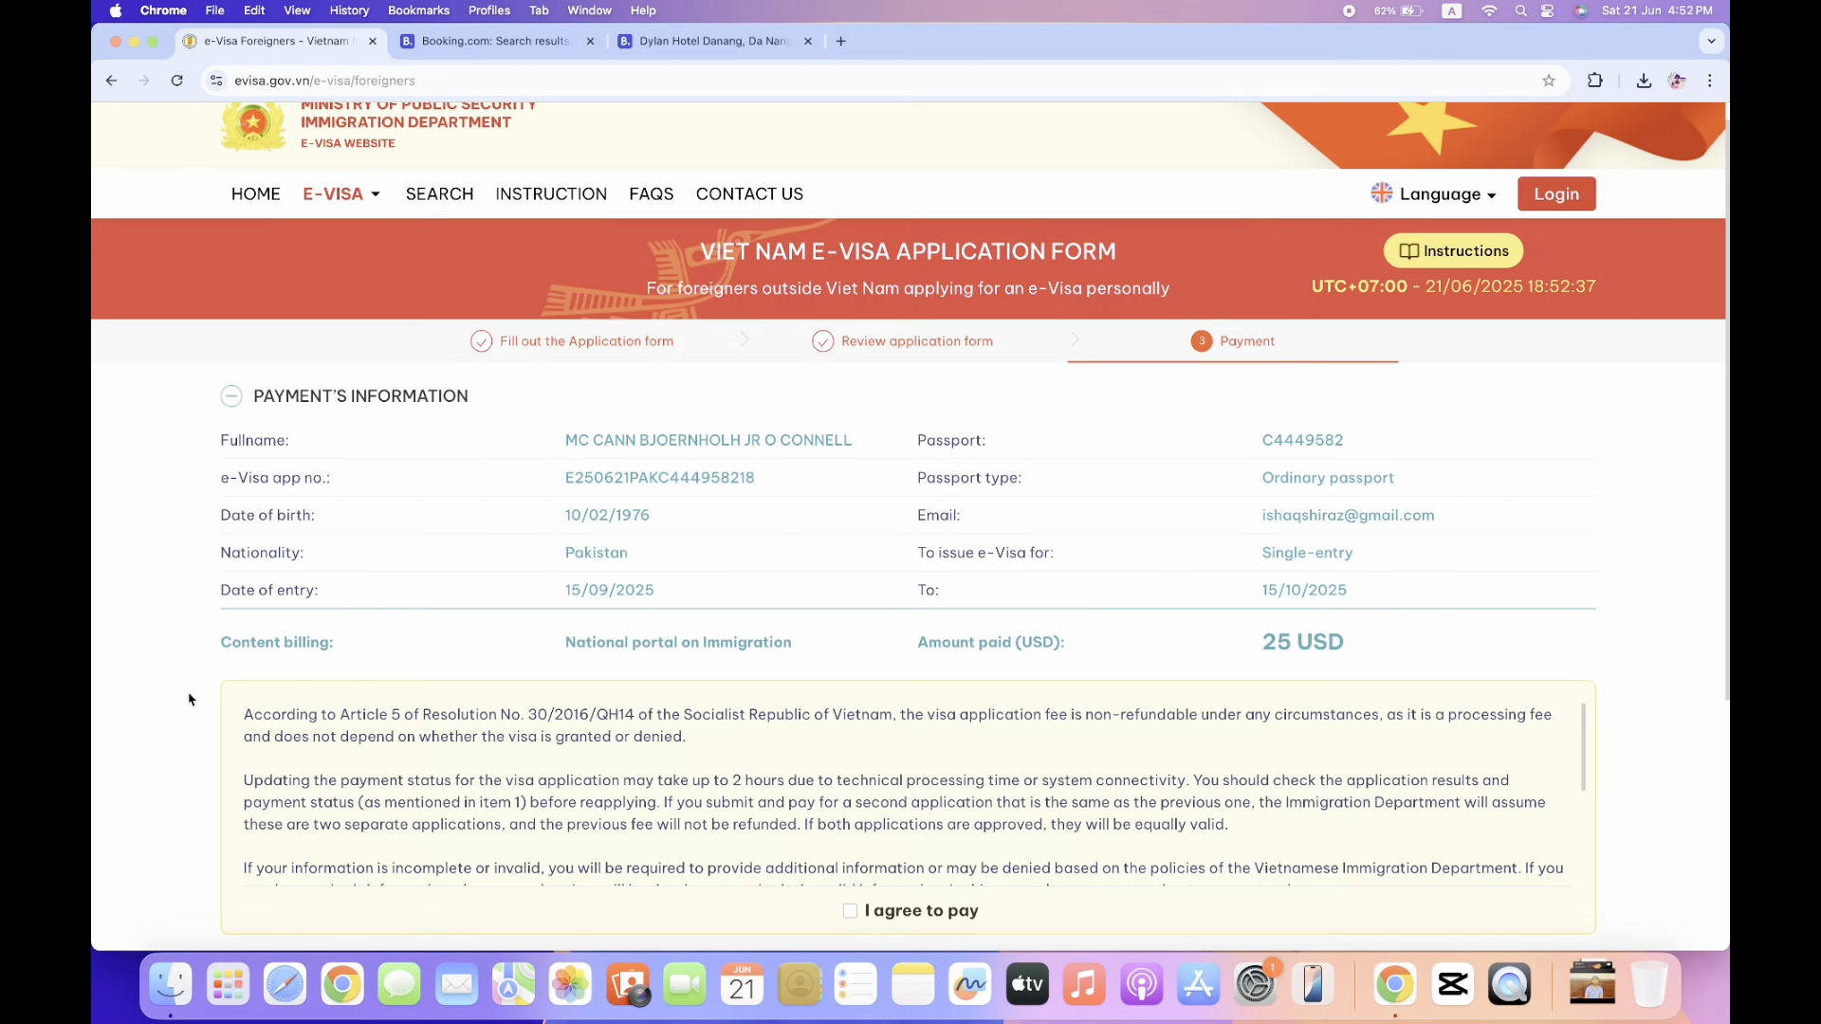
Review the payment summary, highlighting the e-Visa application number and the 25 USD fee.
{"action": "scroll", "coordinate": [189, 700], "scroll_direction": "down", "scroll_amount": 1}
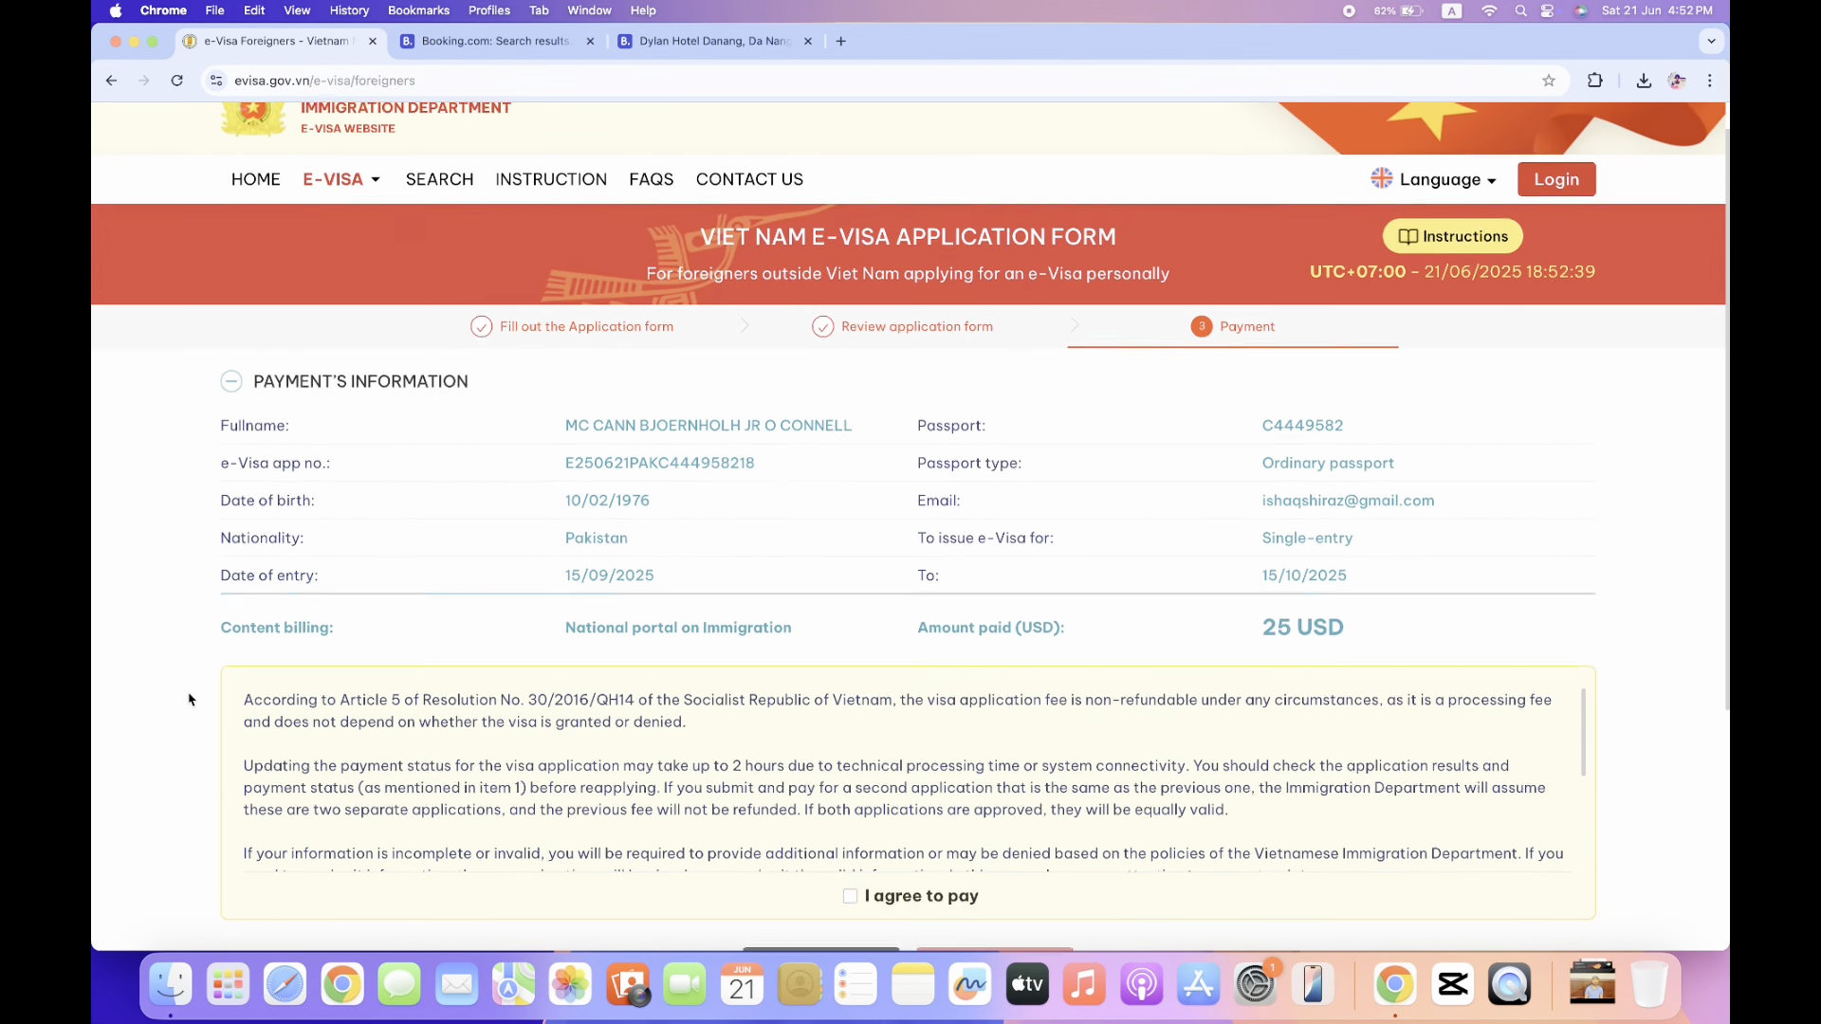
{"action": "scroll", "coordinate": [188, 700], "scroll_direction": "up", "scroll_amount": 1}
{"action": "scroll", "coordinate": [189, 699], "scroll_direction": "down", "scroll_amount": 1}
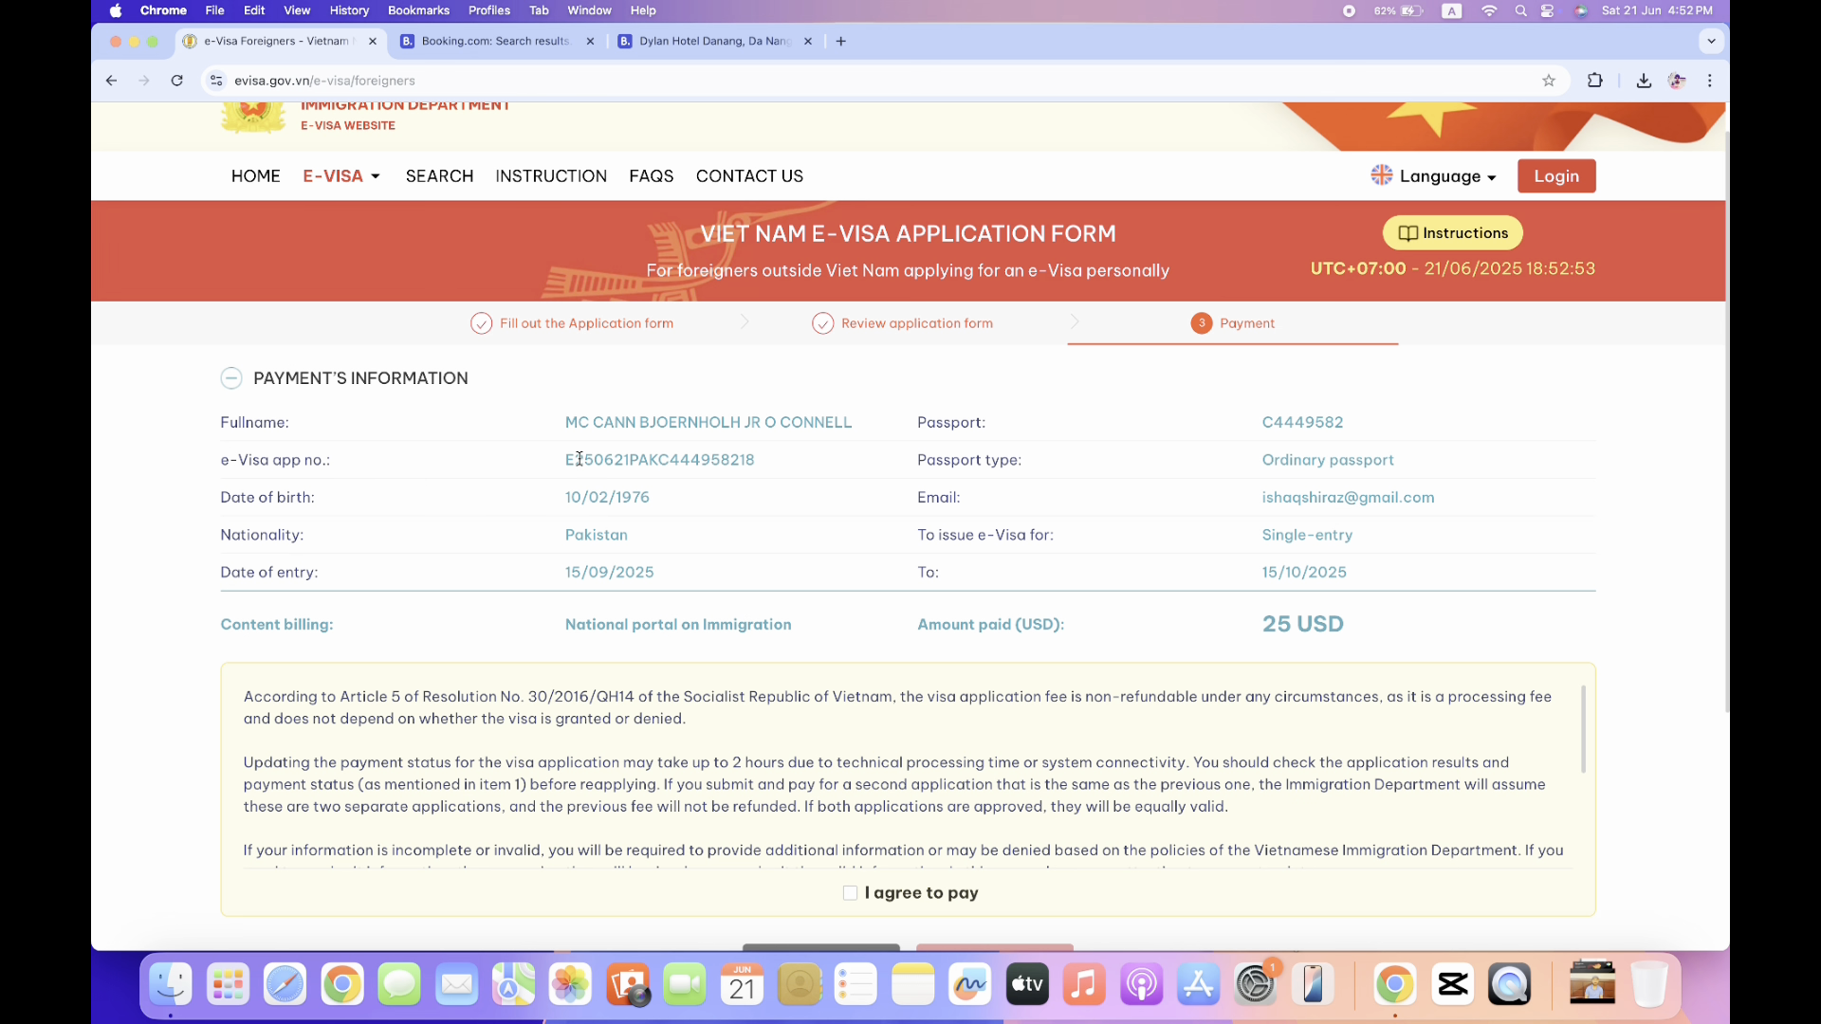
{"action": "left_click_drag", "start_coordinate": [566, 459], "coordinate": [786, 464]}
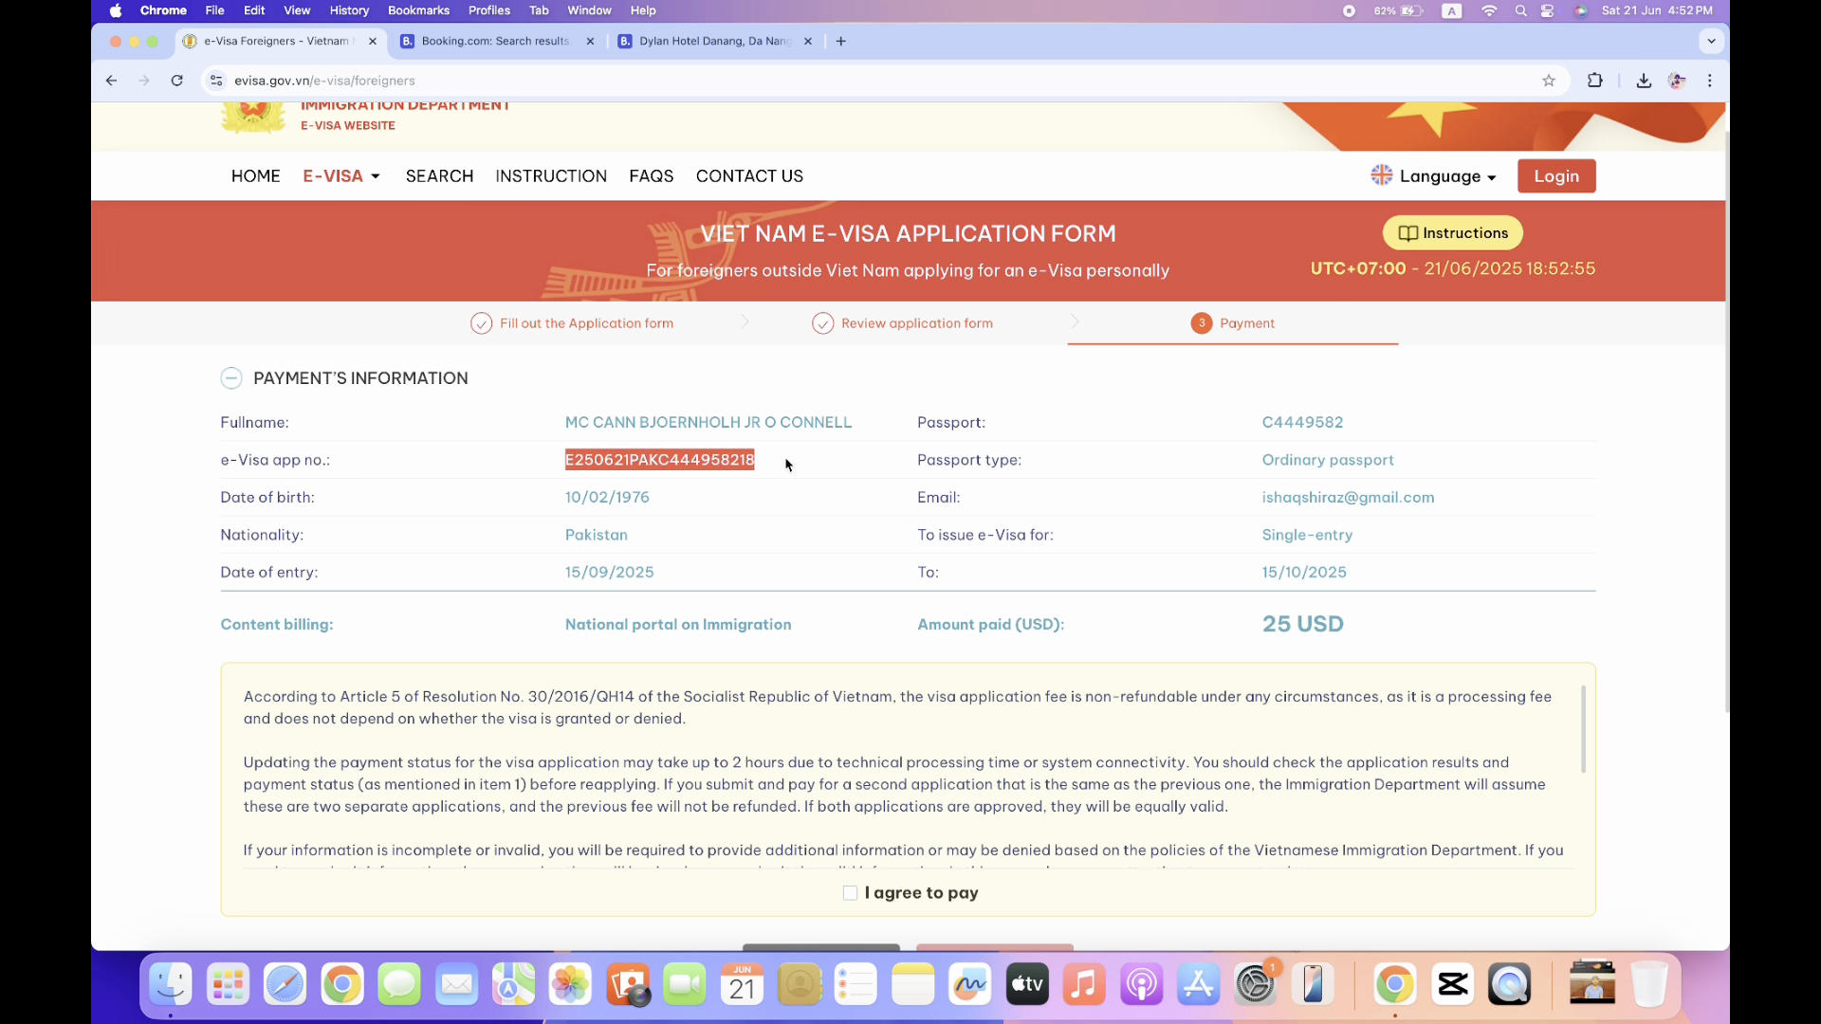
{"action": "left_click", "coordinate": [912, 391]}
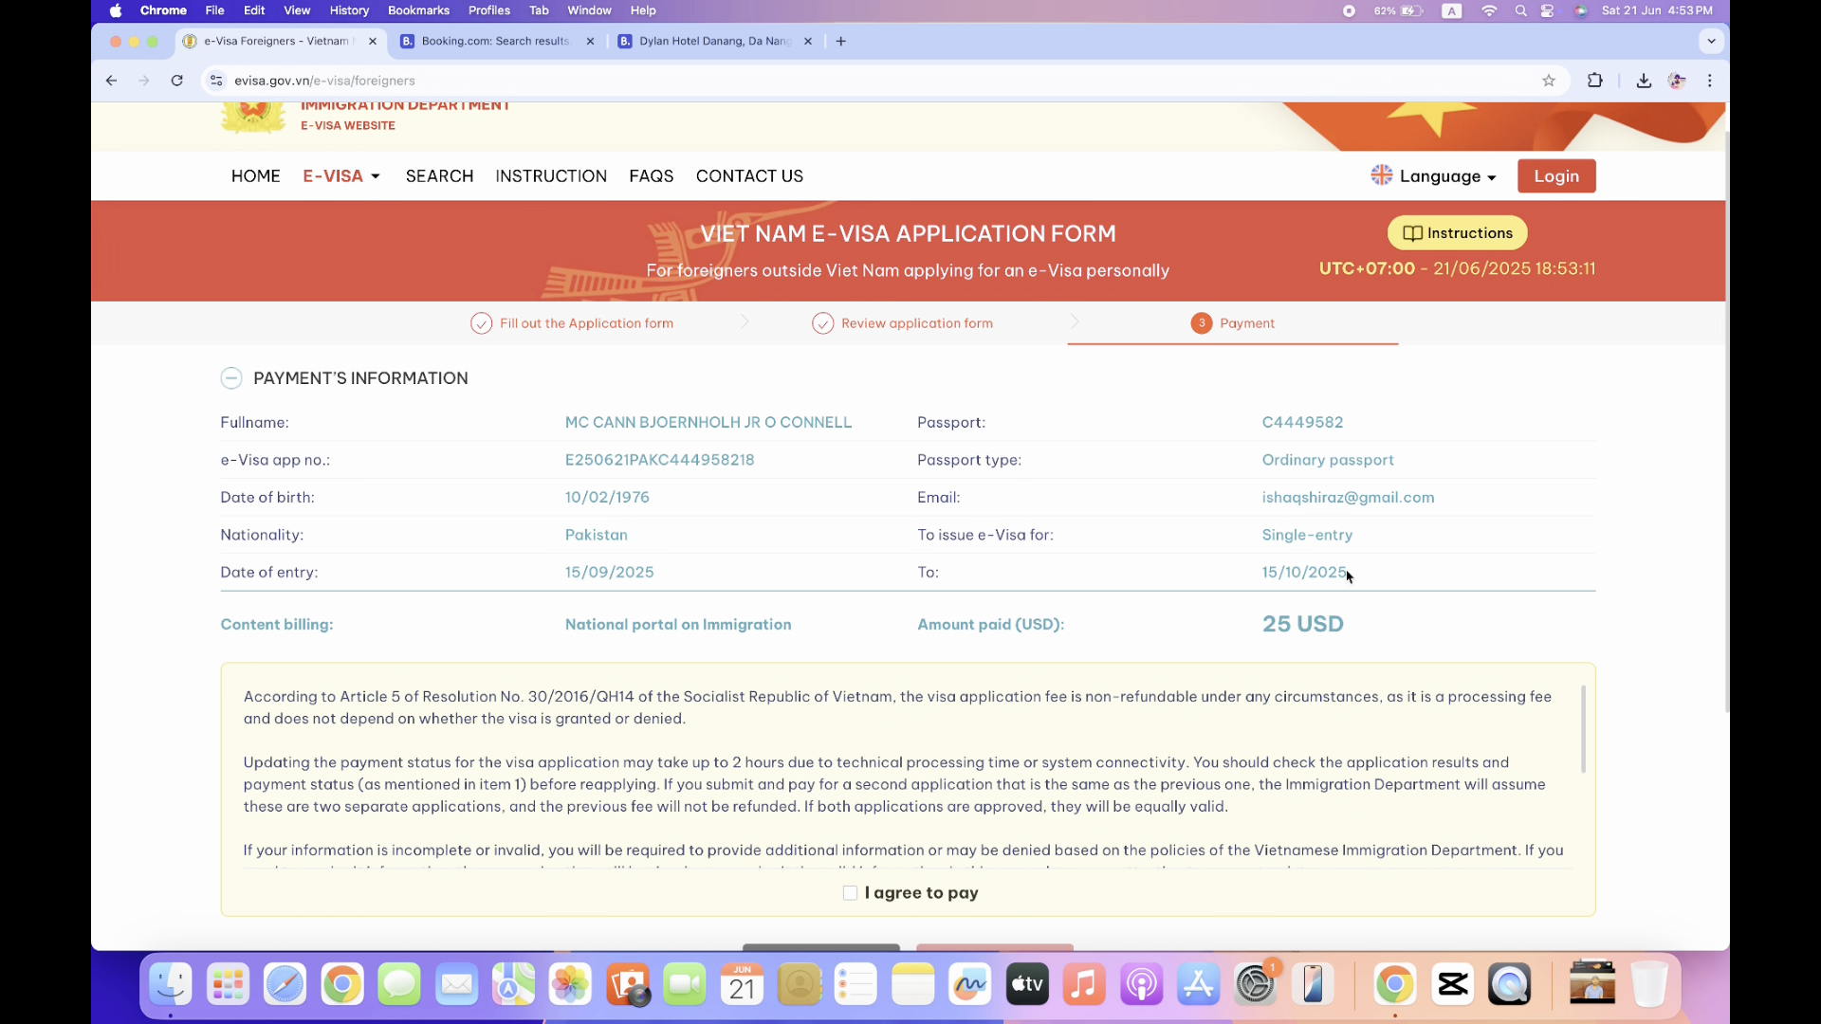
{"action": "scroll", "coordinate": [1317, 573], "scroll_direction": "down", "scroll_amount": 3}
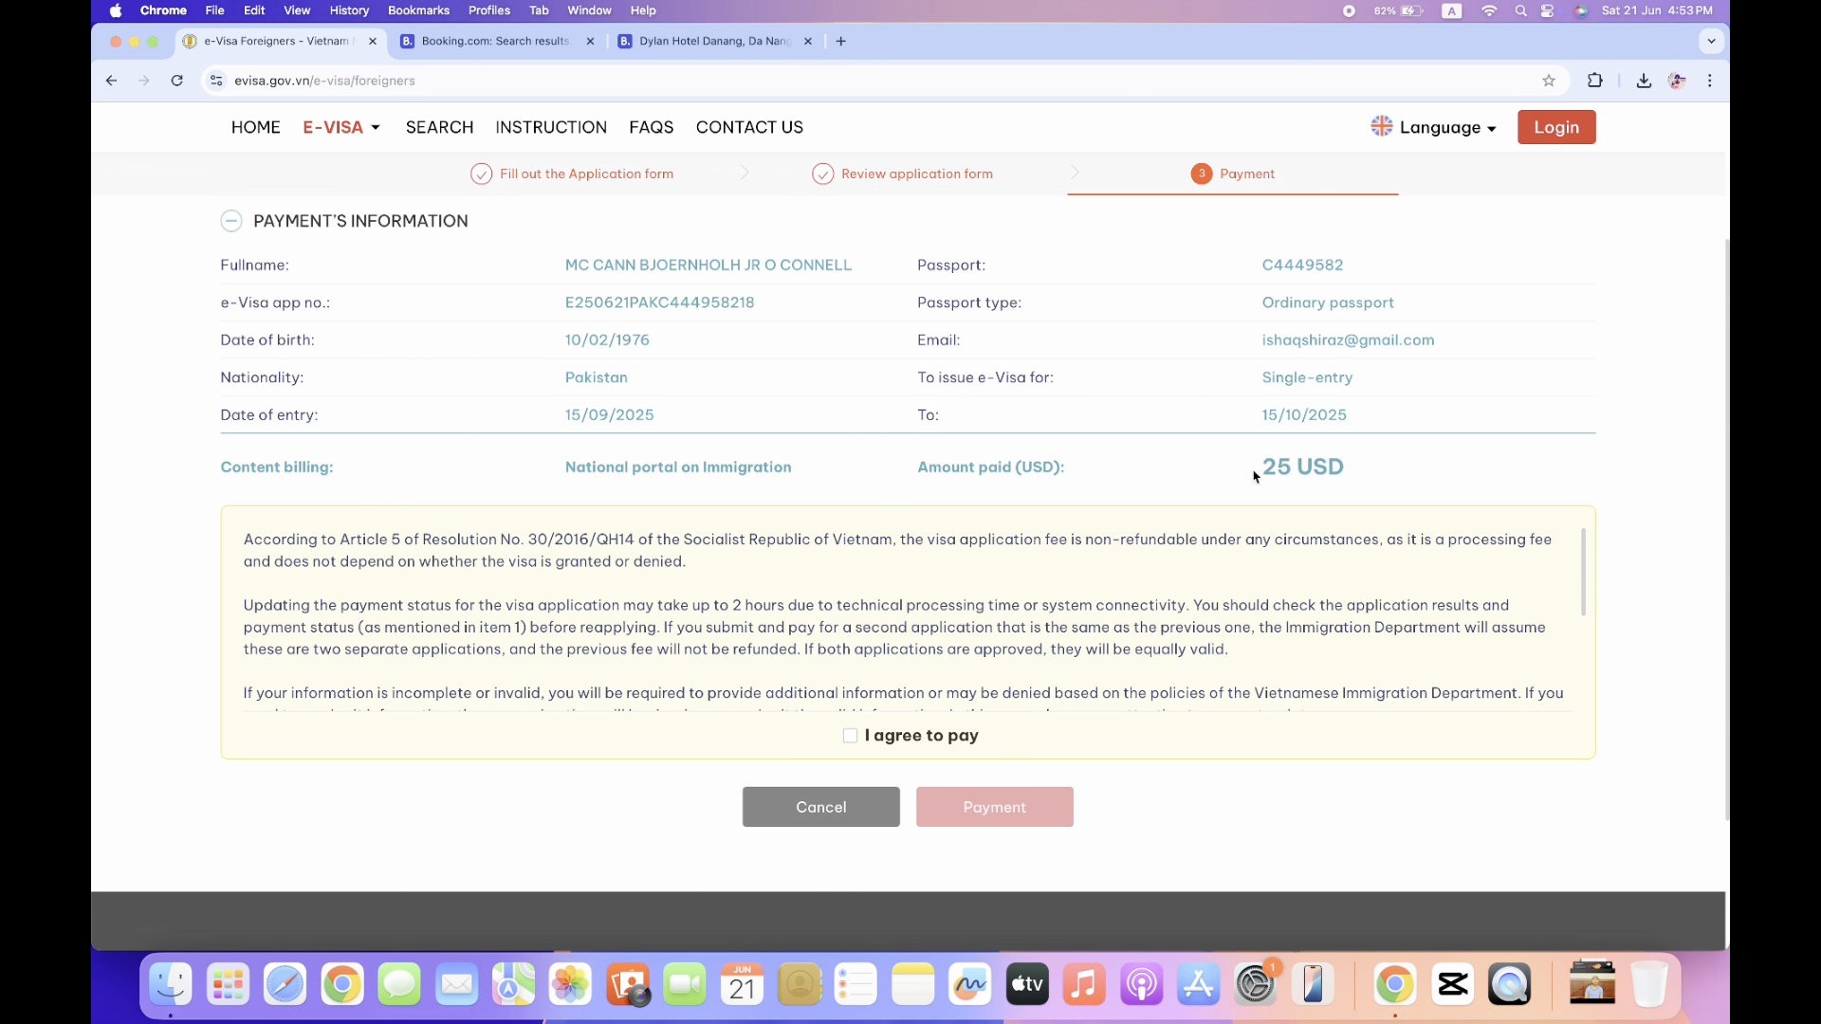
{"action": "left_click_drag", "start_coordinate": [1267, 467], "coordinate": [1358, 474]}
{"action": "left_click", "coordinate": [1392, 478]}
Tick 'I agree to pay' and submit the Payment button.
{"action": "scroll", "coordinate": [1392, 478], "scroll_direction": "up", "scroll_amount": 2}
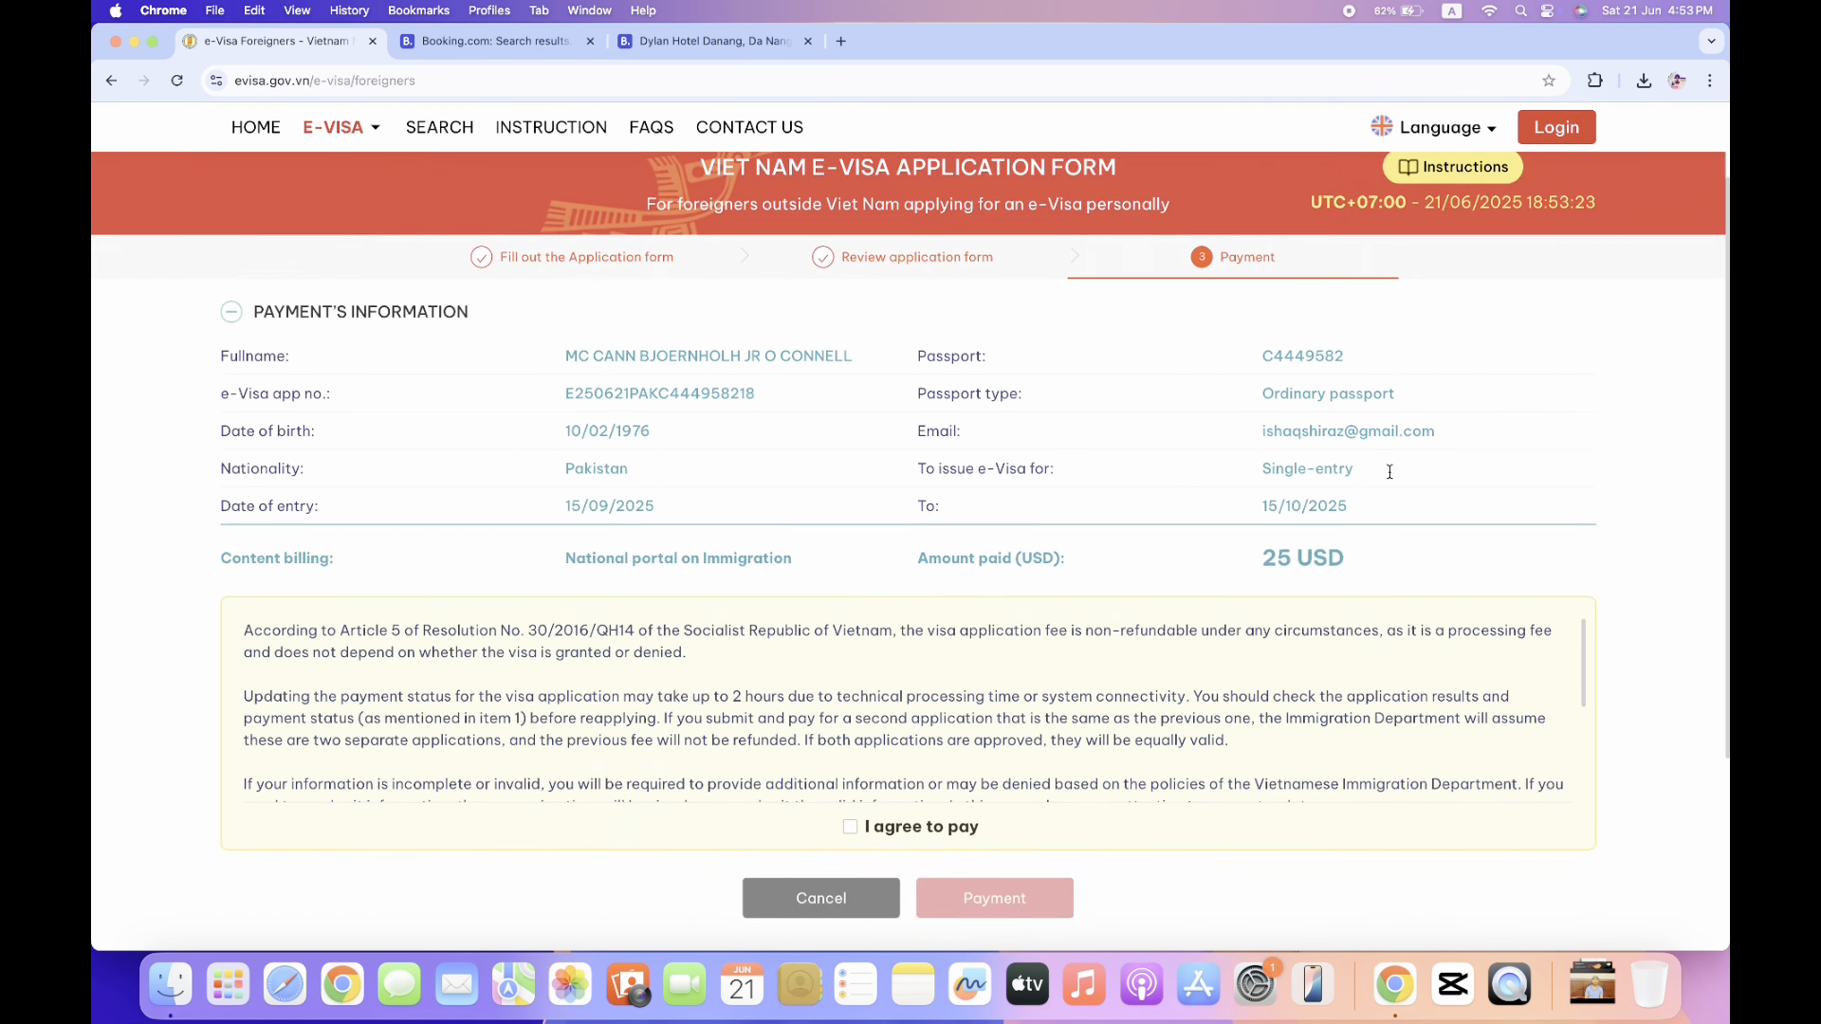
{"action": "scroll", "coordinate": [1390, 471], "scroll_direction": "down", "scroll_amount": 3}
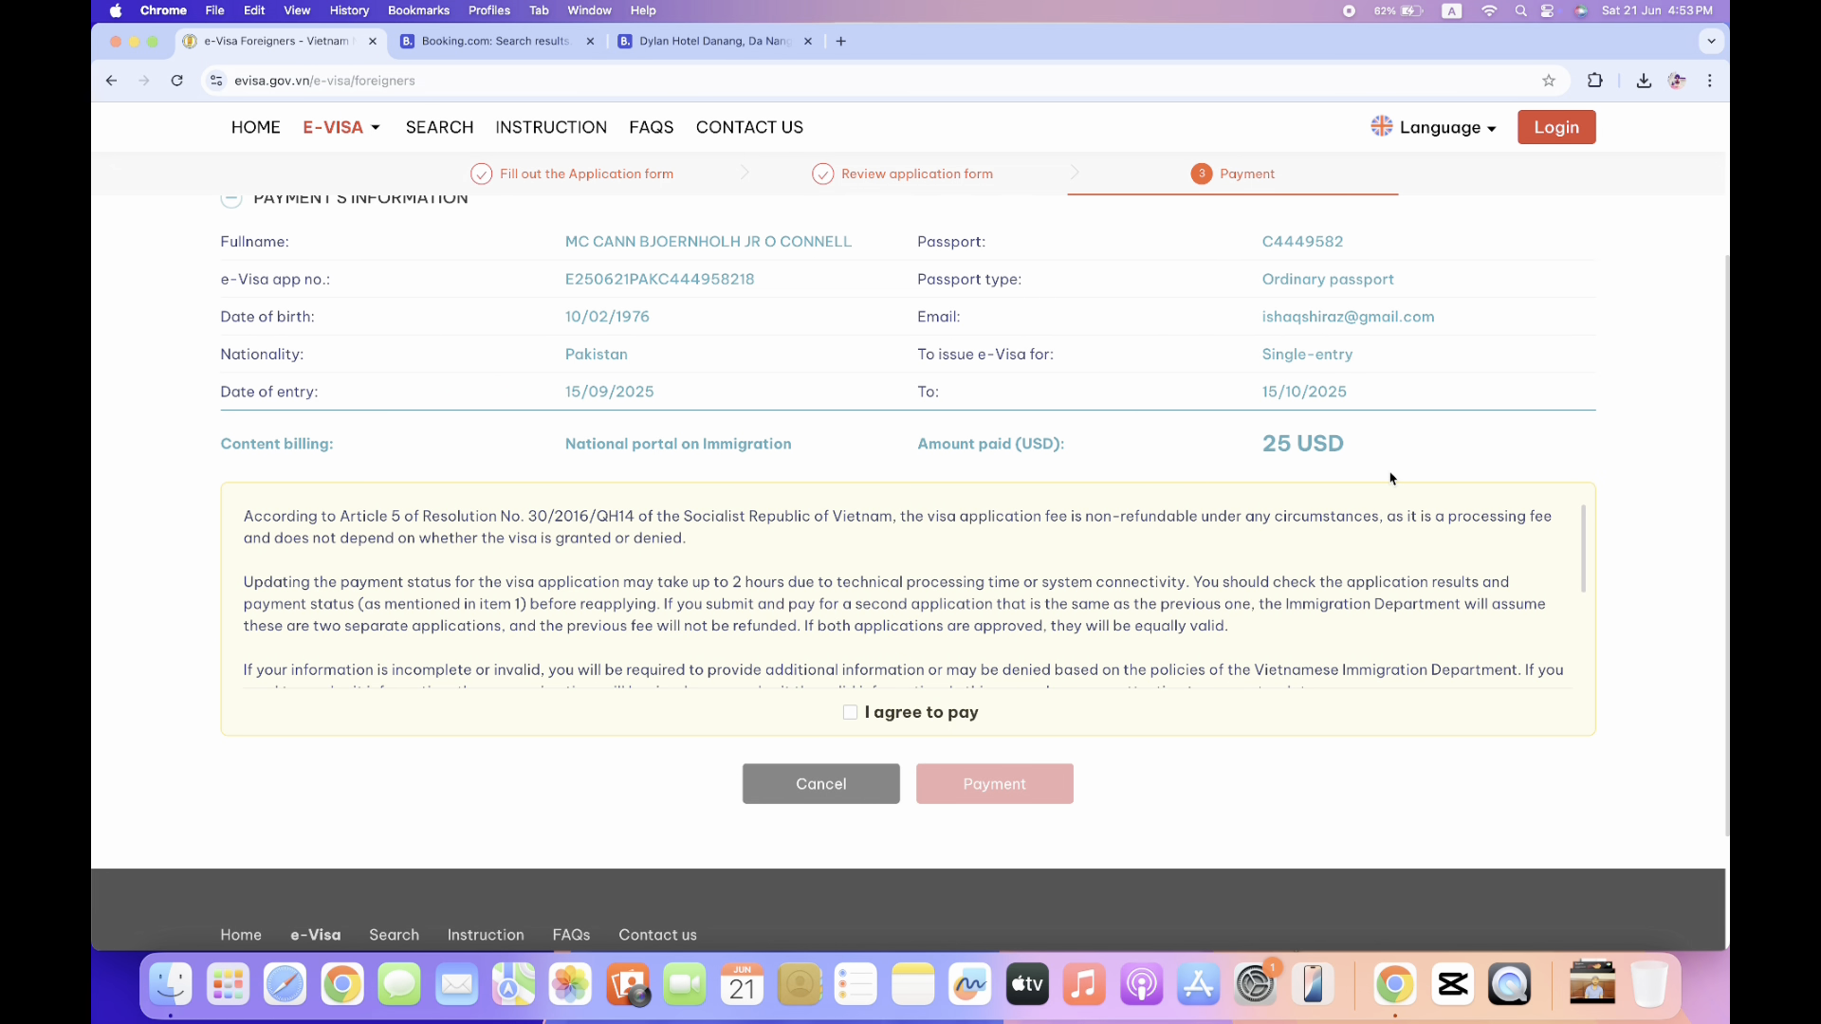
{"action": "scroll", "coordinate": [1392, 478], "scroll_direction": "up", "scroll_amount": 2}
{"action": "scroll", "coordinate": [1390, 474], "scroll_direction": "down", "scroll_amount": 5}
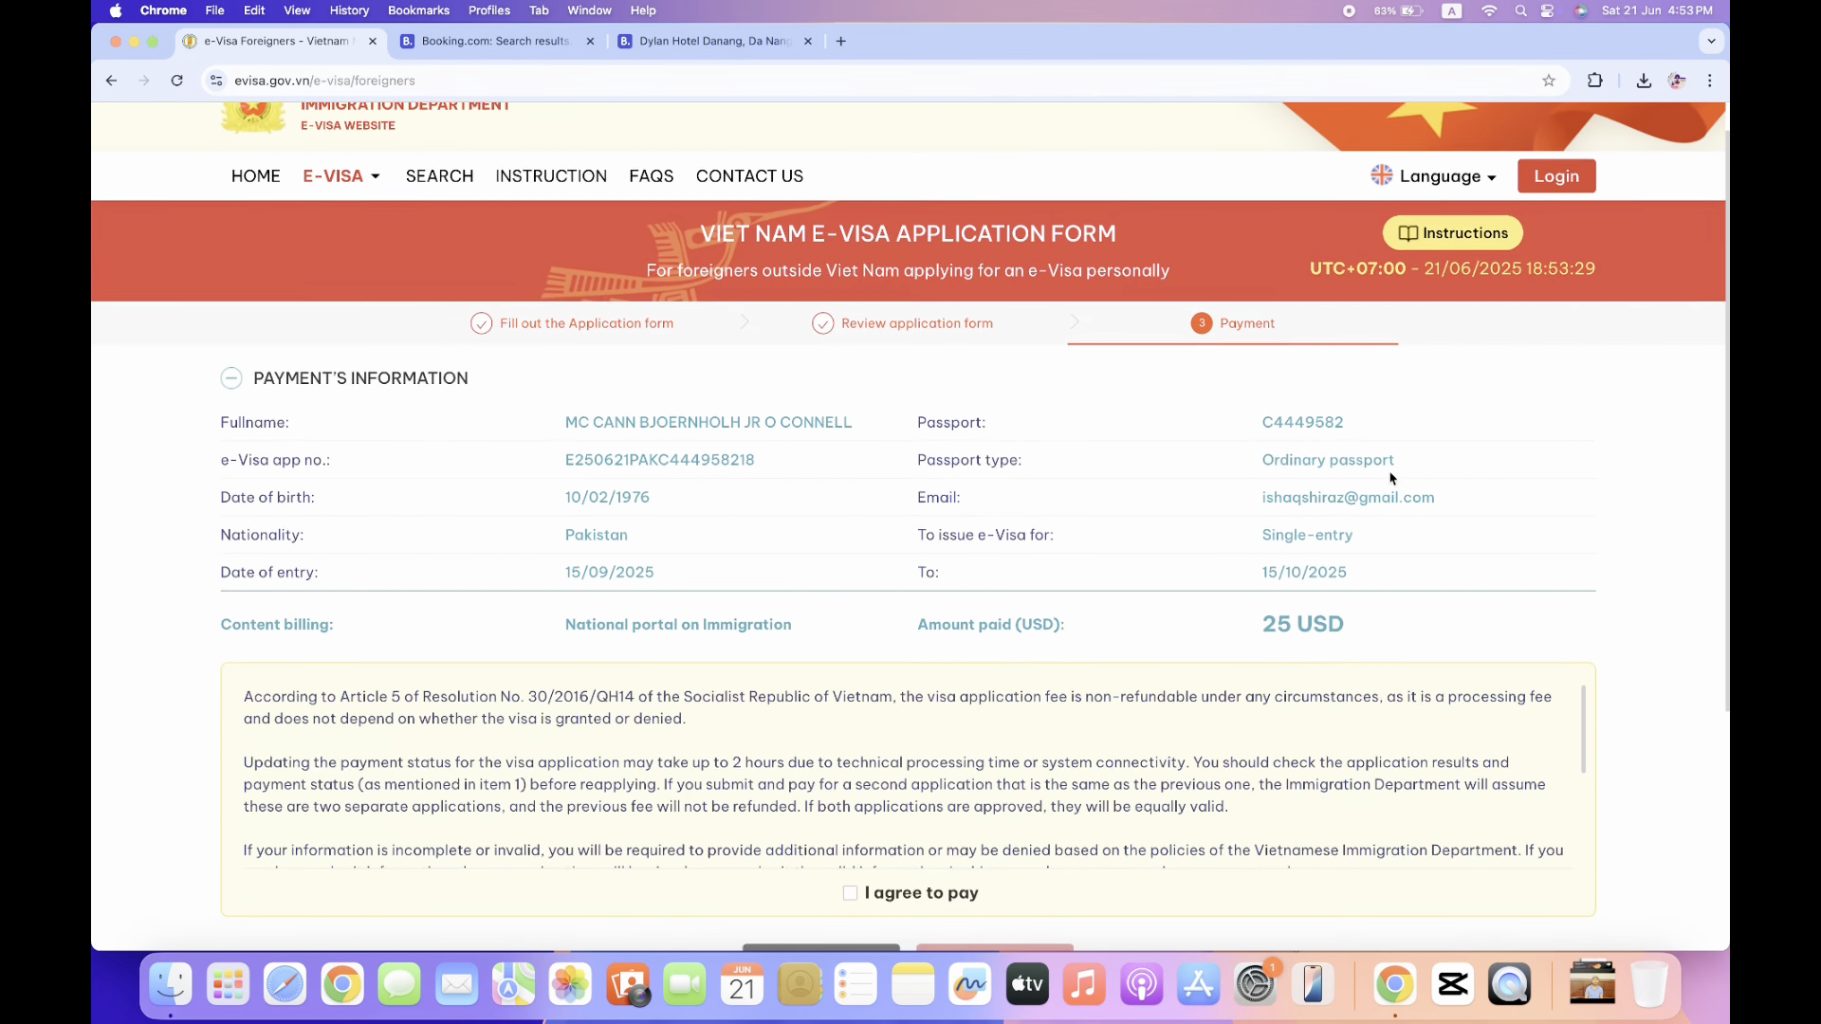
{"action": "scroll", "coordinate": [1389, 471], "scroll_direction": "down", "scroll_amount": 1}
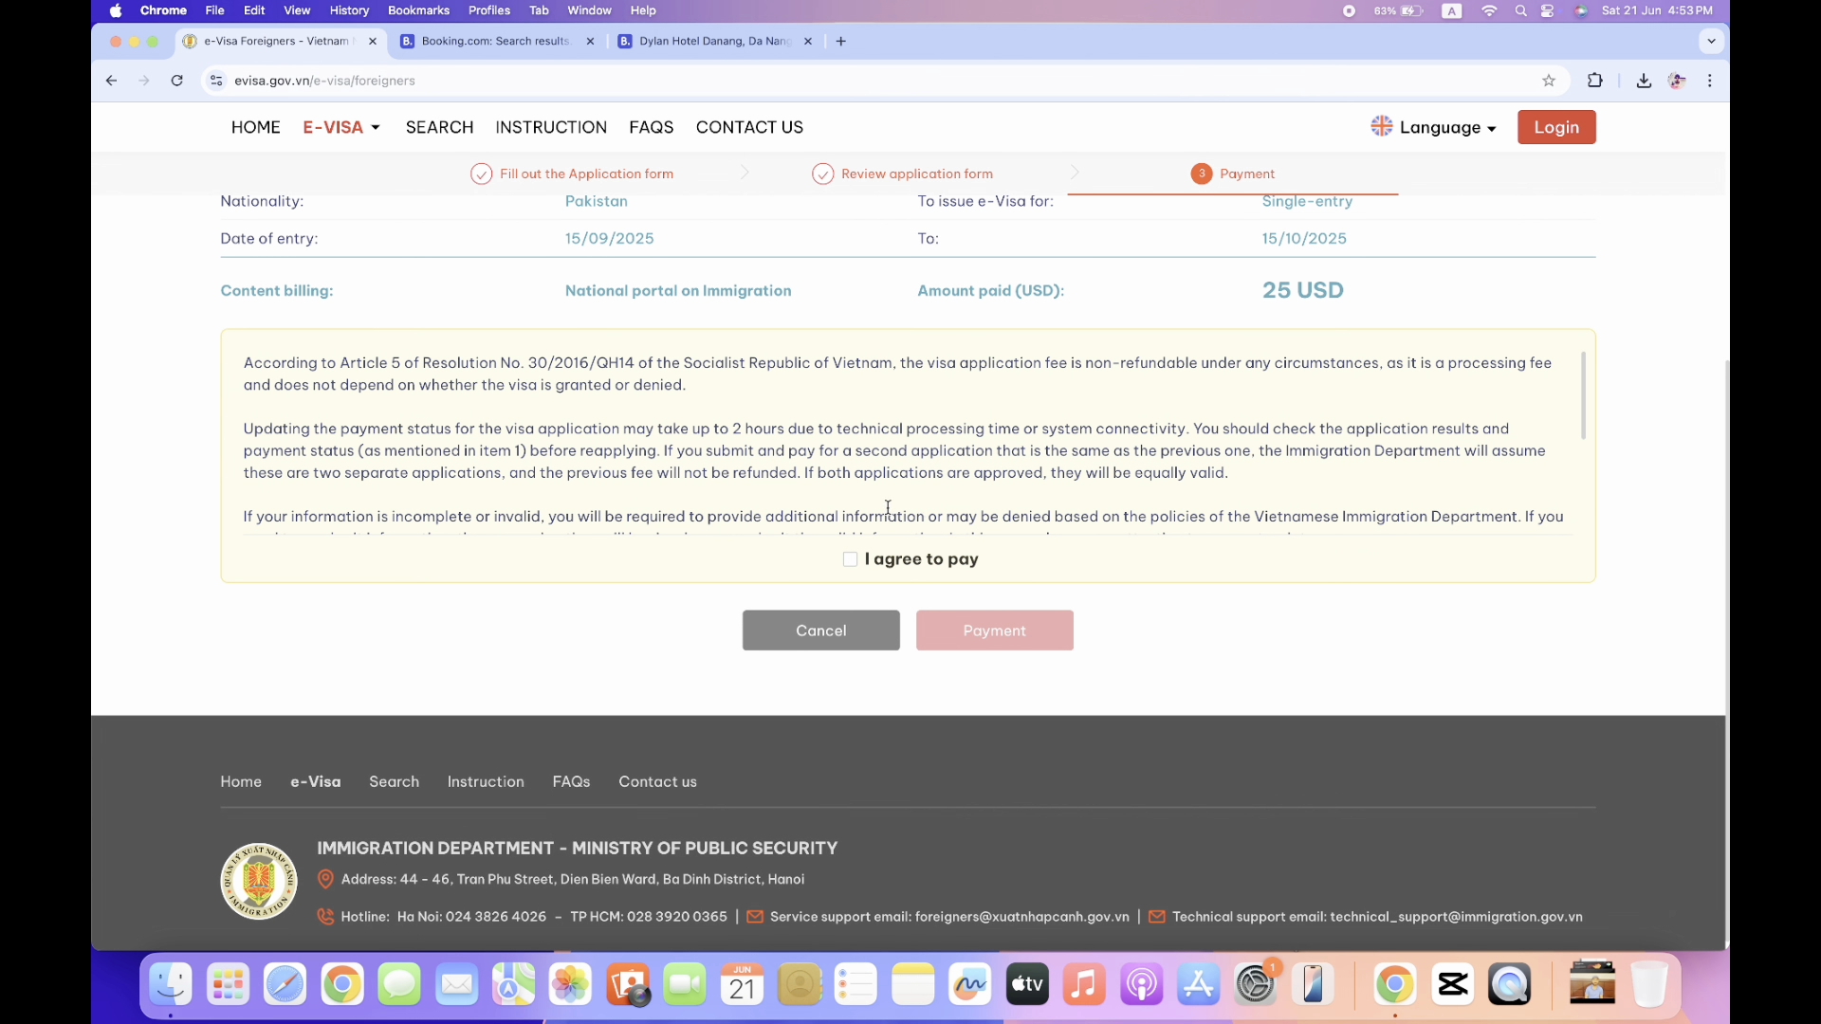
{"action": "left_click", "coordinate": [851, 561]}
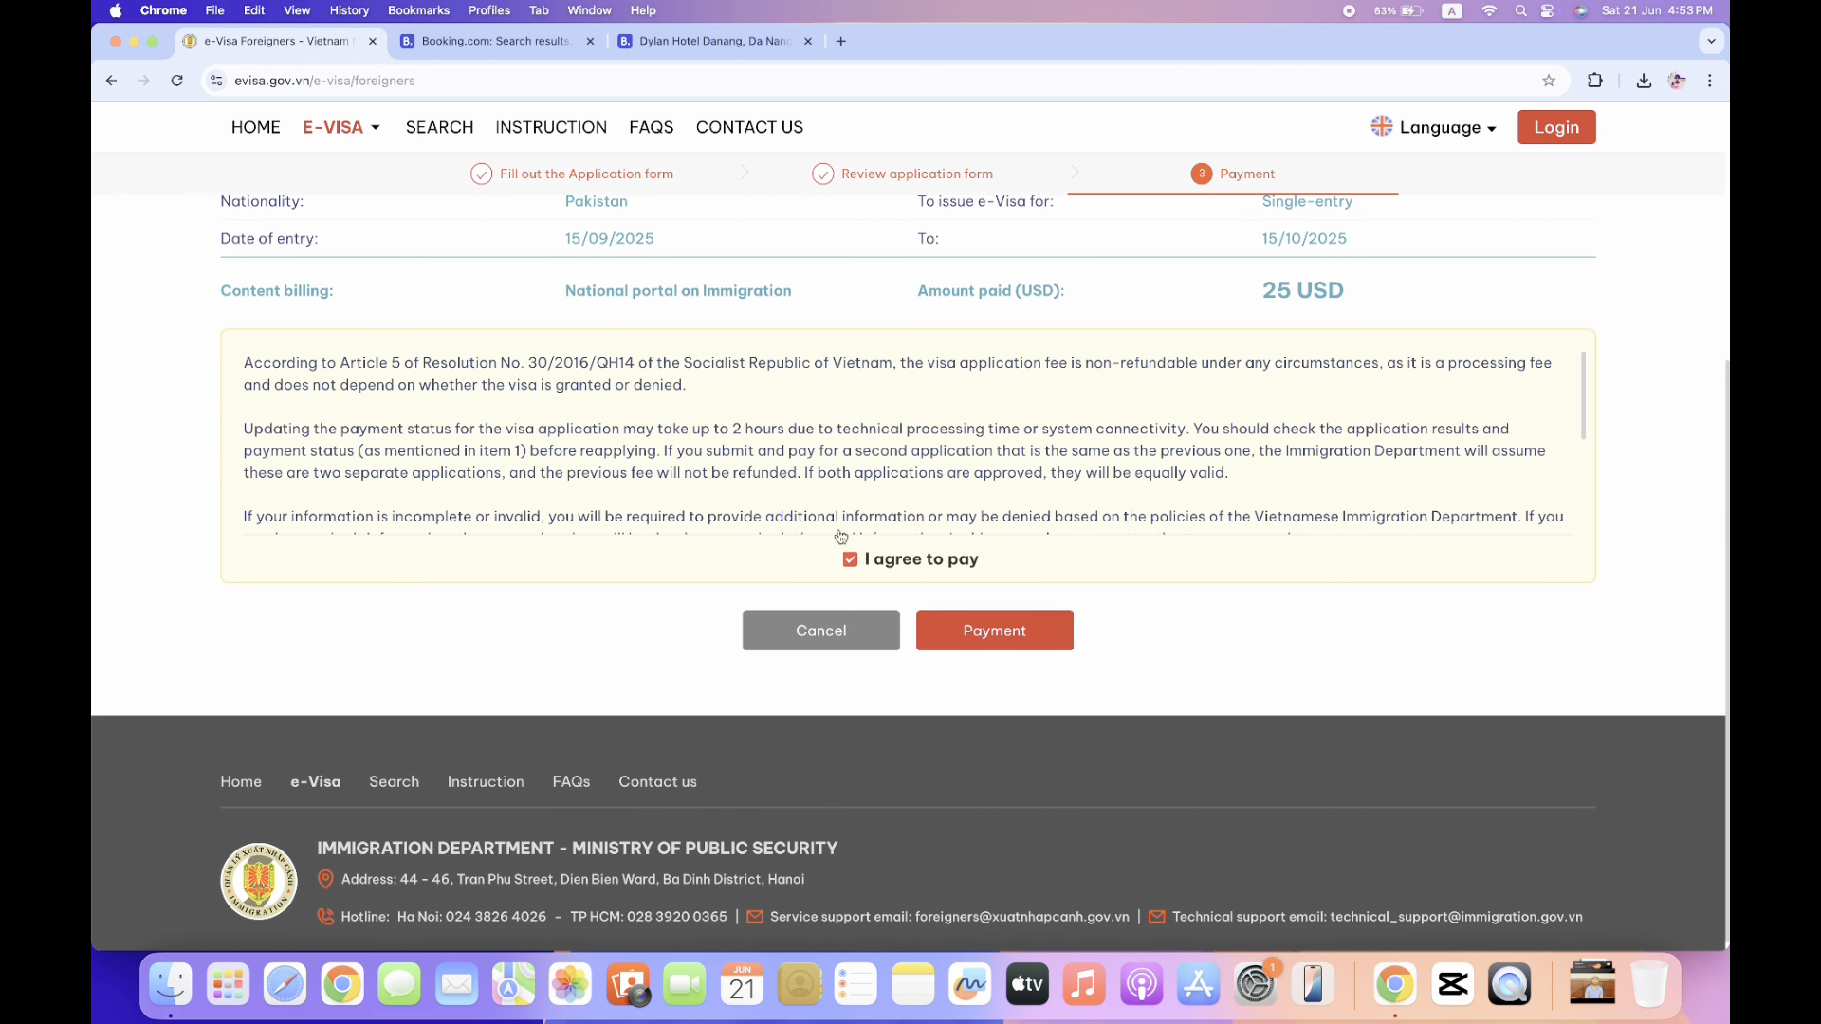
{"action": "left_click", "coordinate": [988, 633]}
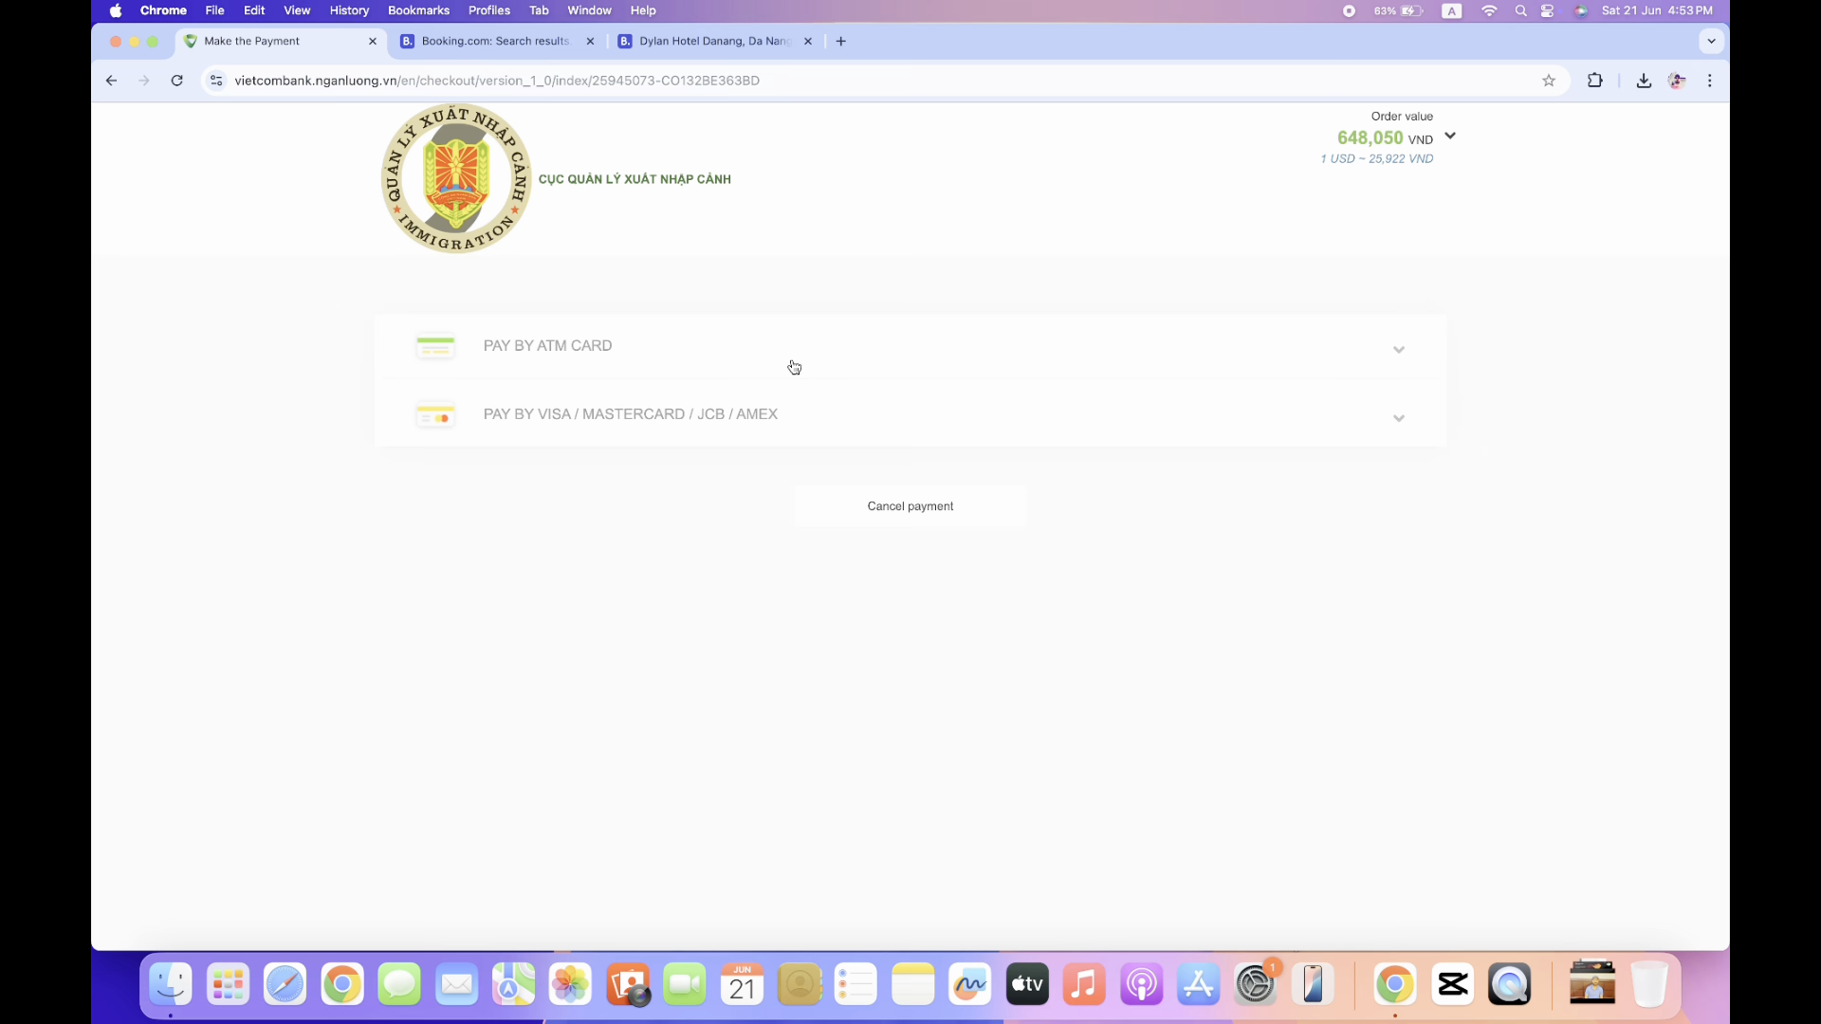
After glancing at the ATM bank list, pick the VISA logo under international cards.
{"action": "left_click", "coordinate": [793, 362]}
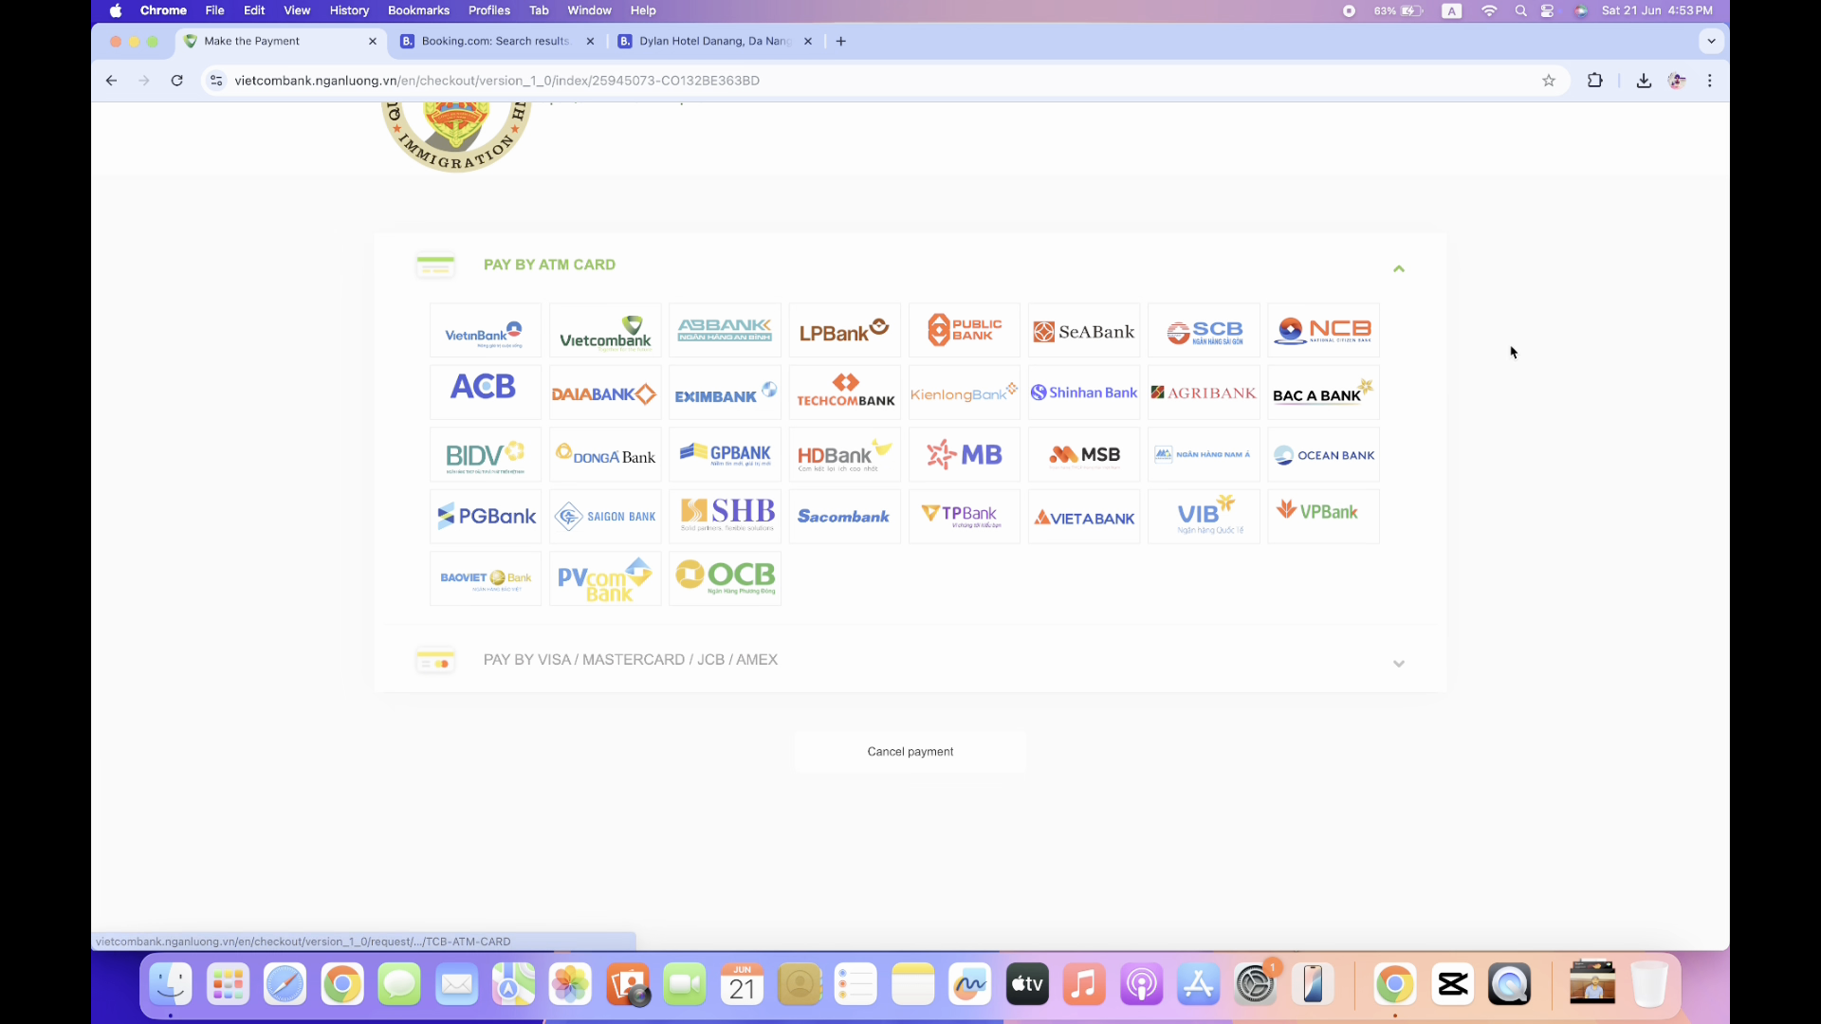
{"action": "left_click", "coordinate": [1401, 273]}
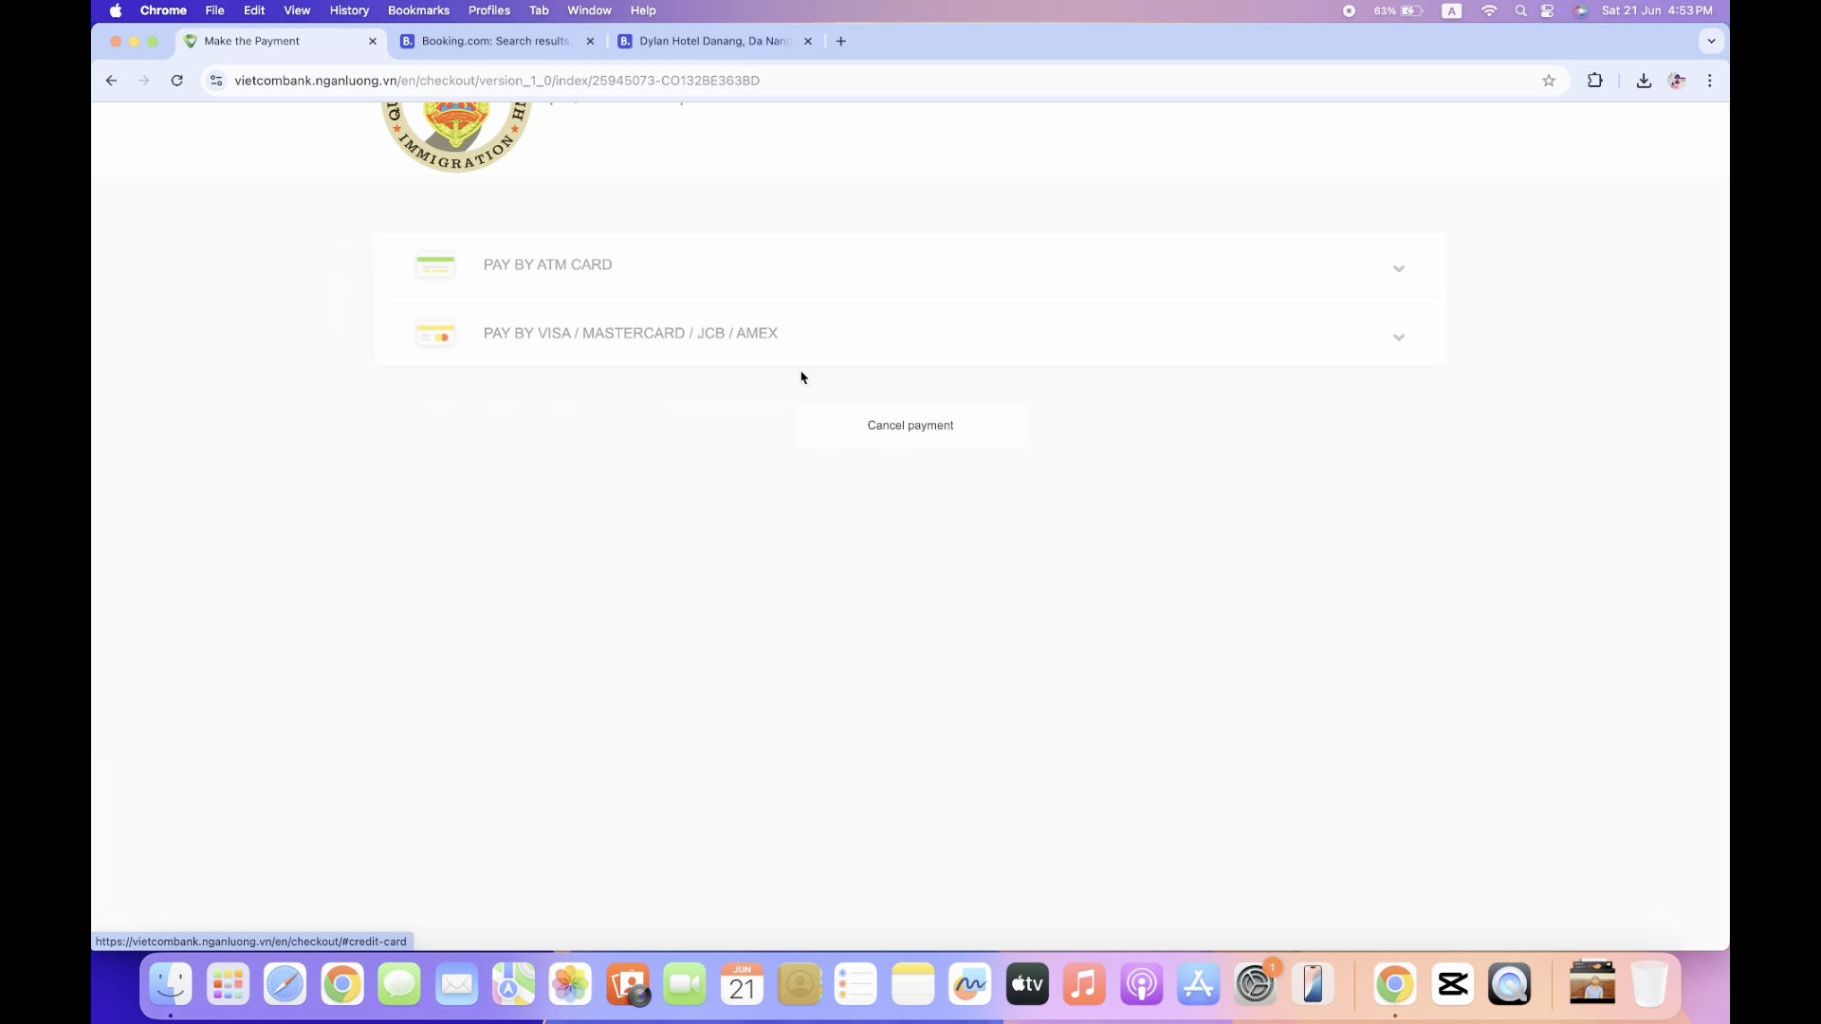
{"action": "left_click", "coordinate": [1366, 355]}
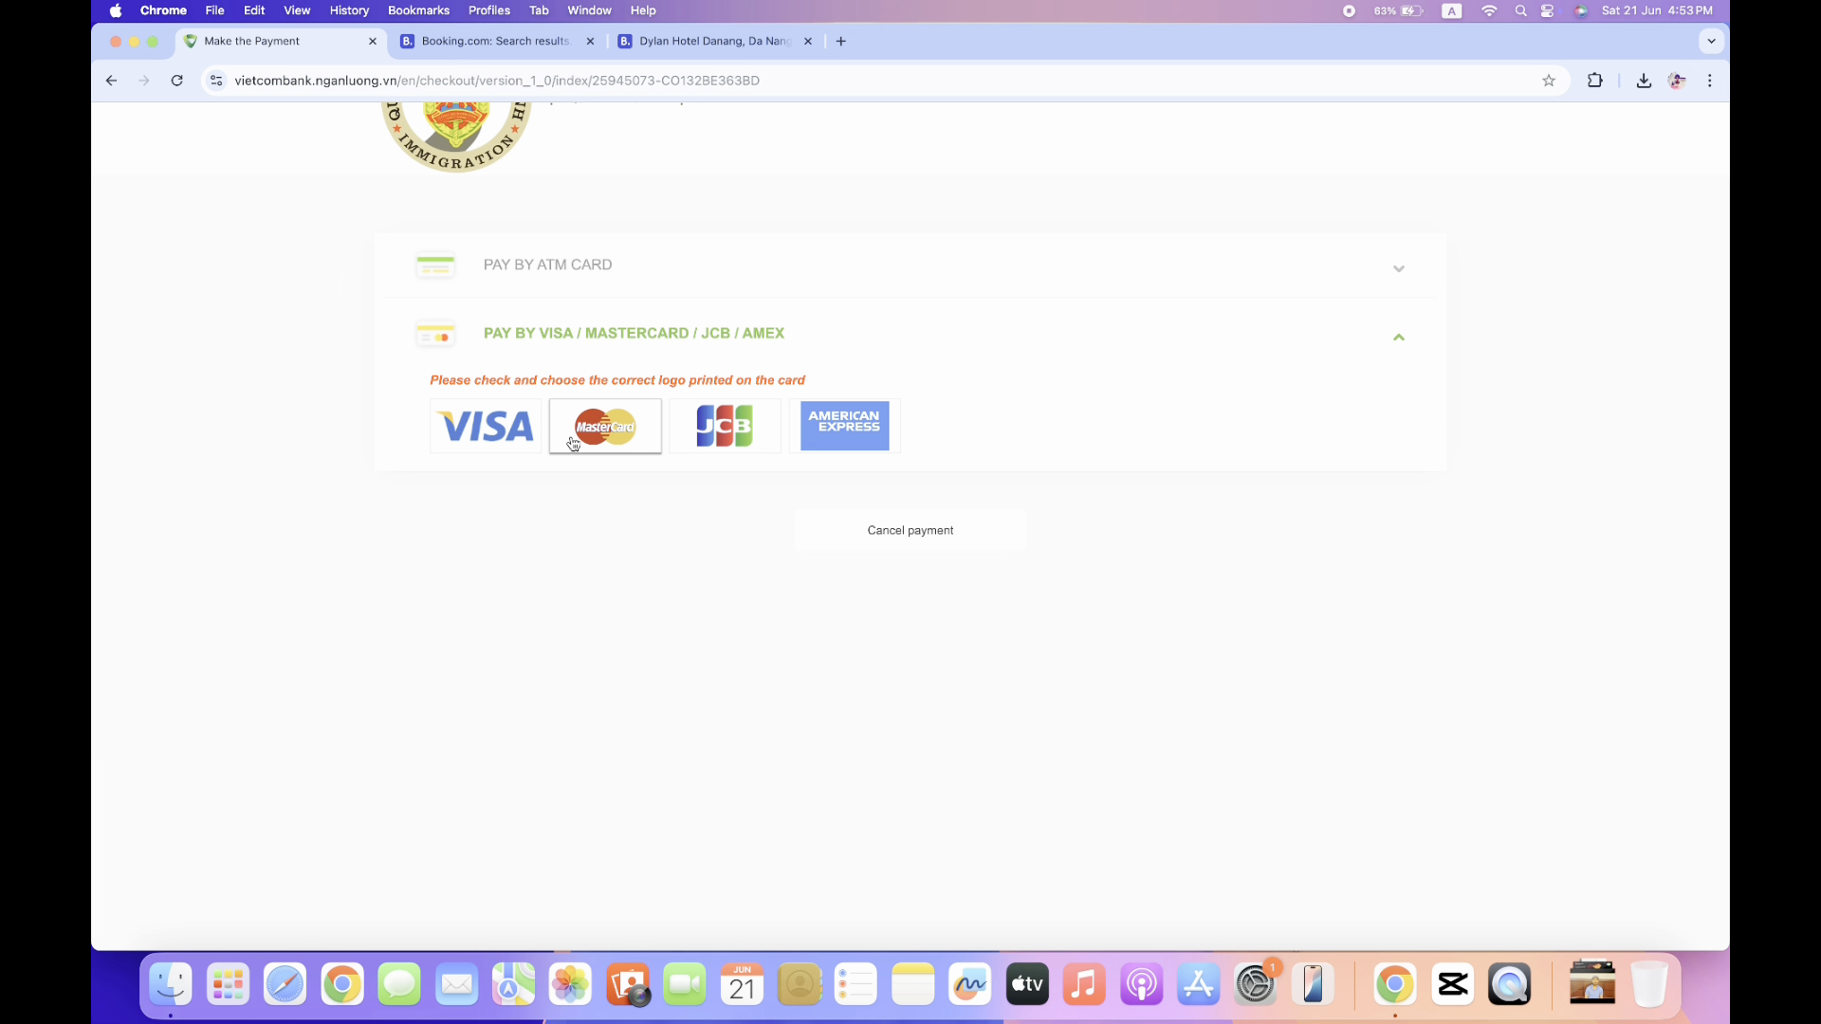
{"action": "left_click", "coordinate": [467, 429]}
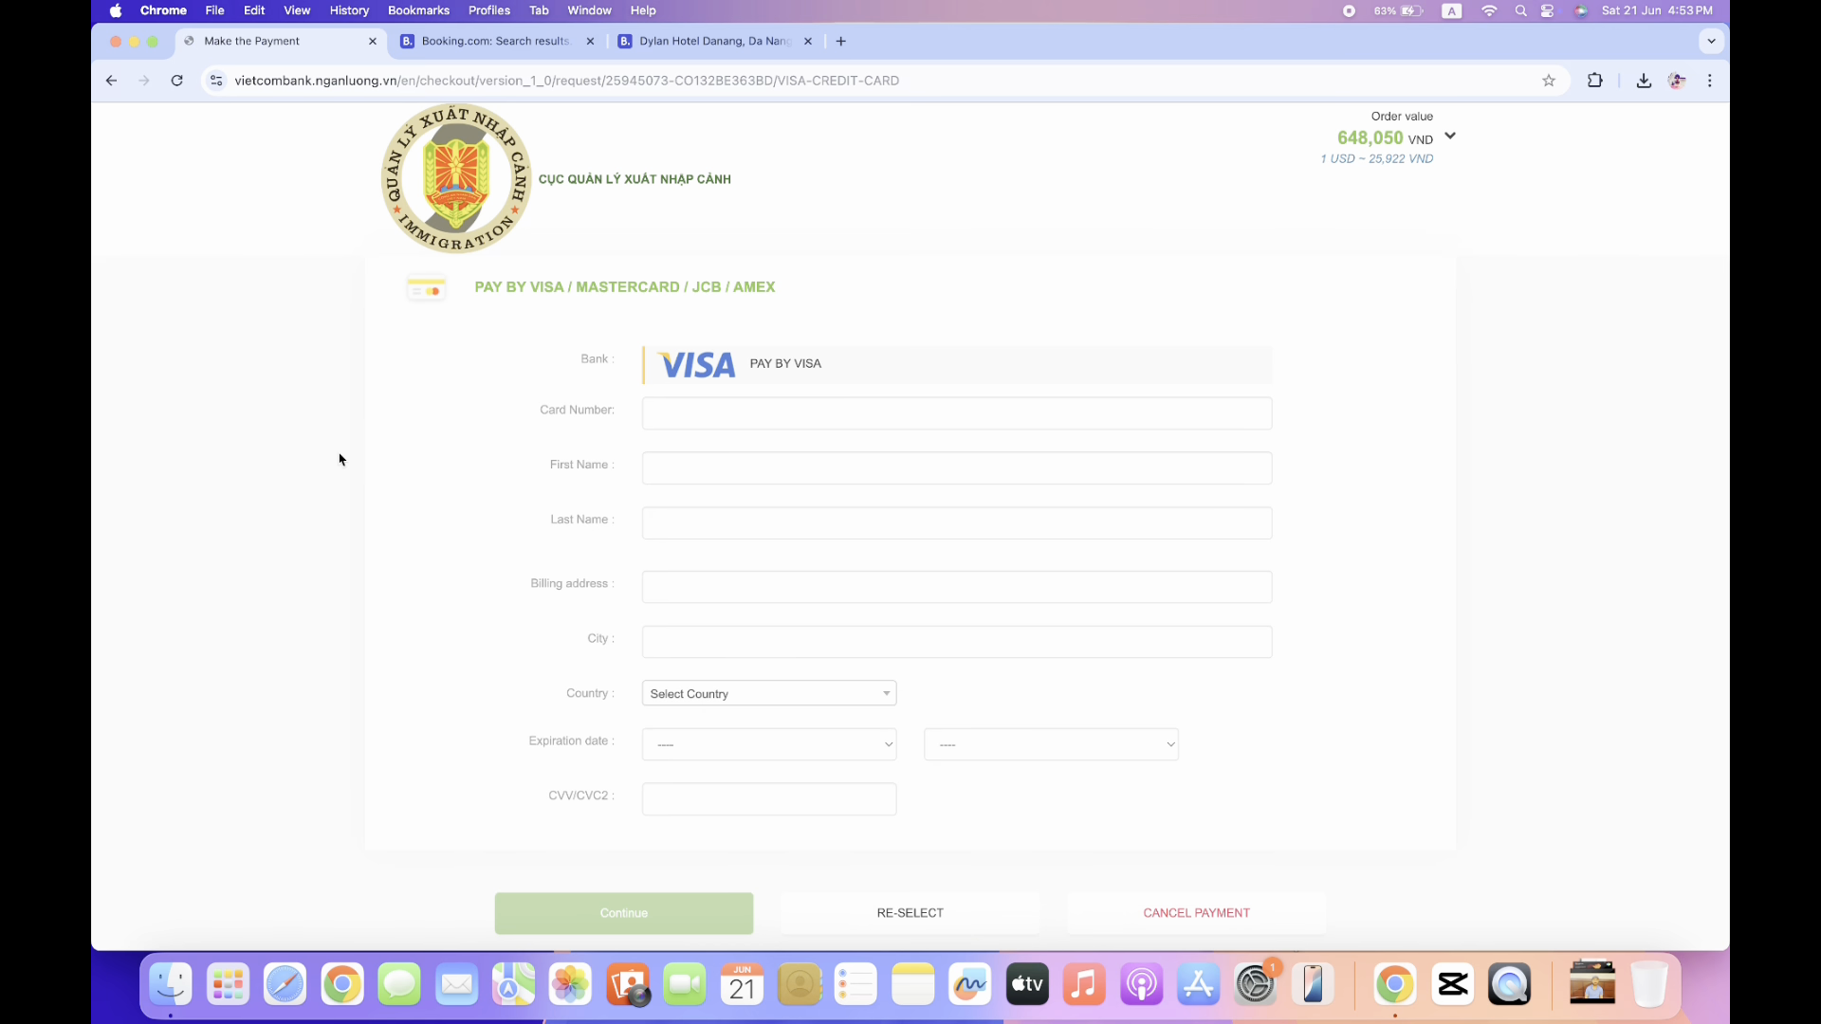
Expand the Order value details and highlight the order ID.
{"action": "scroll", "coordinate": [807, 557], "scroll_direction": "down", "scroll_amount": 2}
{"action": "scroll", "coordinate": [1497, 500], "scroll_direction": "down", "scroll_amount": 2}
{"action": "left_click", "coordinate": [1450, 140]}
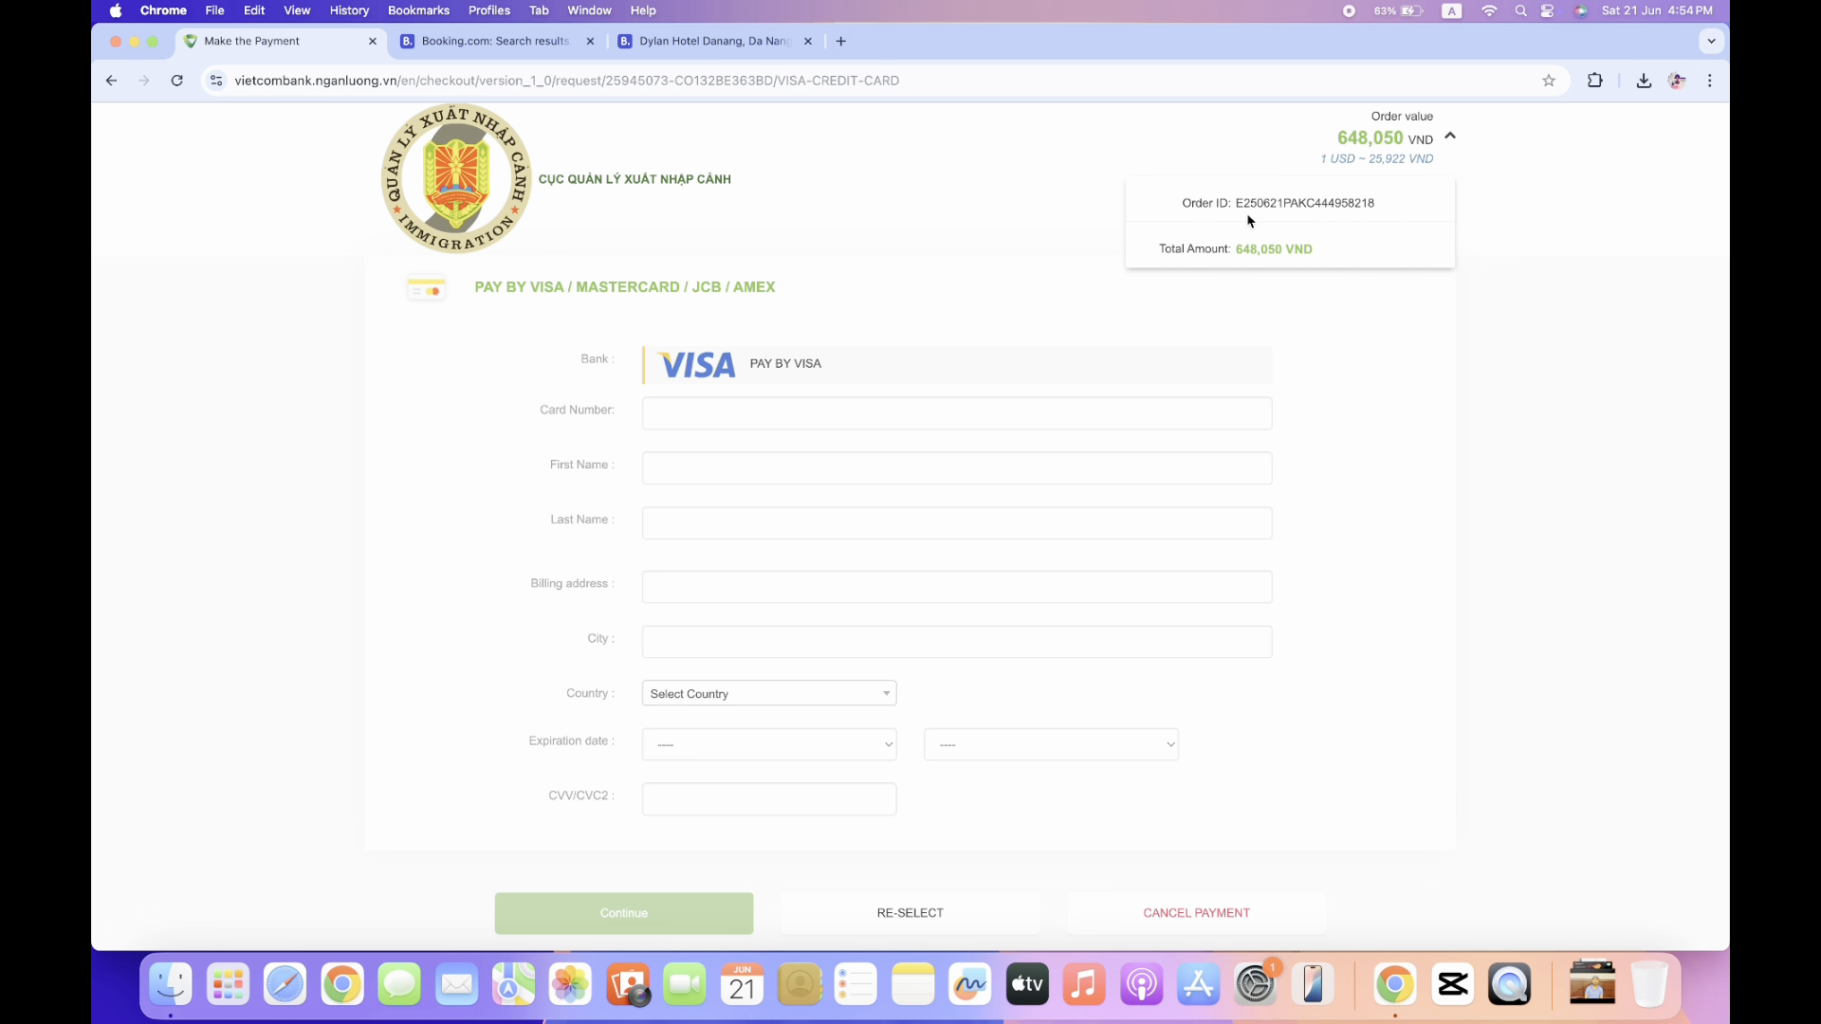
{"action": "left_click_drag", "start_coordinate": [1237, 203], "coordinate": [1375, 204]}
{"action": "left_click", "coordinate": [1474, 236]}
Scroll up and down the Visa card form to review the 648,050 VND total.
{"action": "scroll", "coordinate": [1464, 526], "scroll_direction": "down", "scroll_amount": 1}
{"action": "scroll", "coordinate": [1463, 529], "scroll_direction": "up", "scroll_amount": 1}
{"action": "scroll", "coordinate": [1463, 528], "scroll_direction": "down", "scroll_amount": 1}
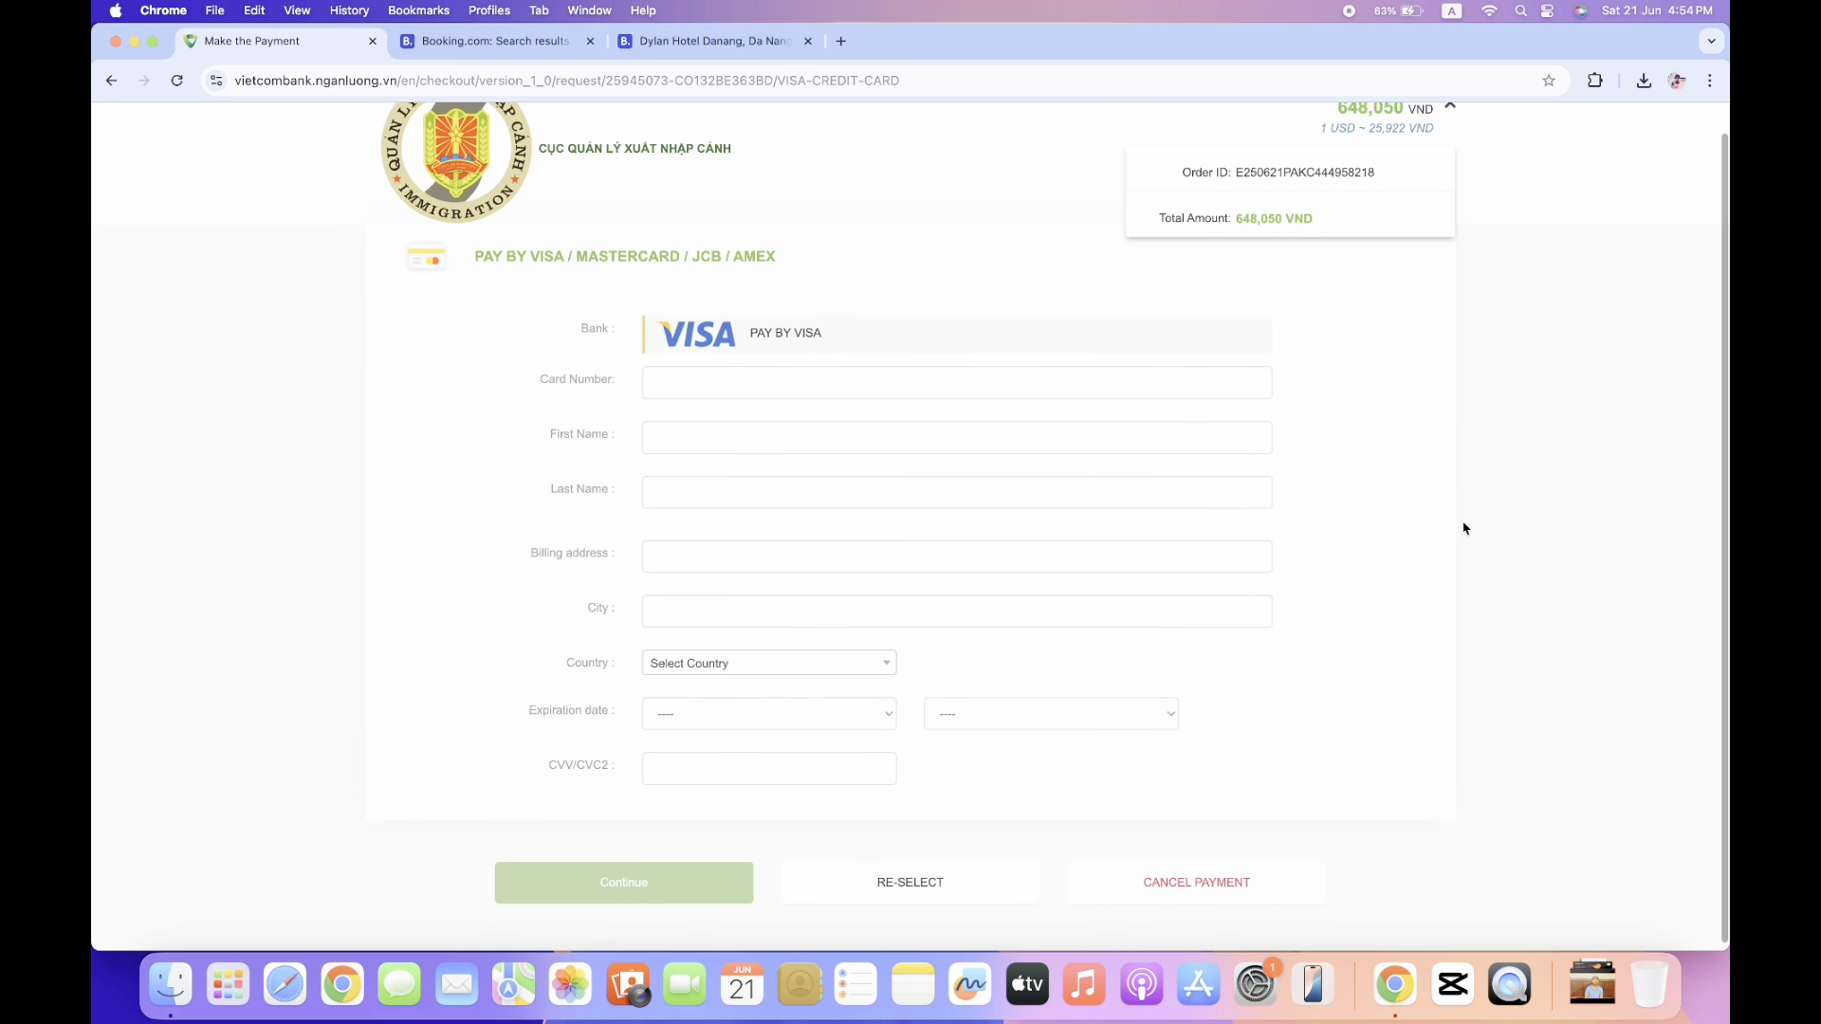
{"action": "scroll", "coordinate": [1463, 529], "scroll_direction": "up", "scroll_amount": 1}
{"action": "scroll", "coordinate": [1463, 529], "scroll_direction": "down", "scroll_amount": 1}
{"action": "scroll", "coordinate": [1463, 528], "scroll_direction": "up", "scroll_amount": 1}
{"action": "scroll", "coordinate": [1464, 529], "scroll_direction": "down", "scroll_amount": 1}
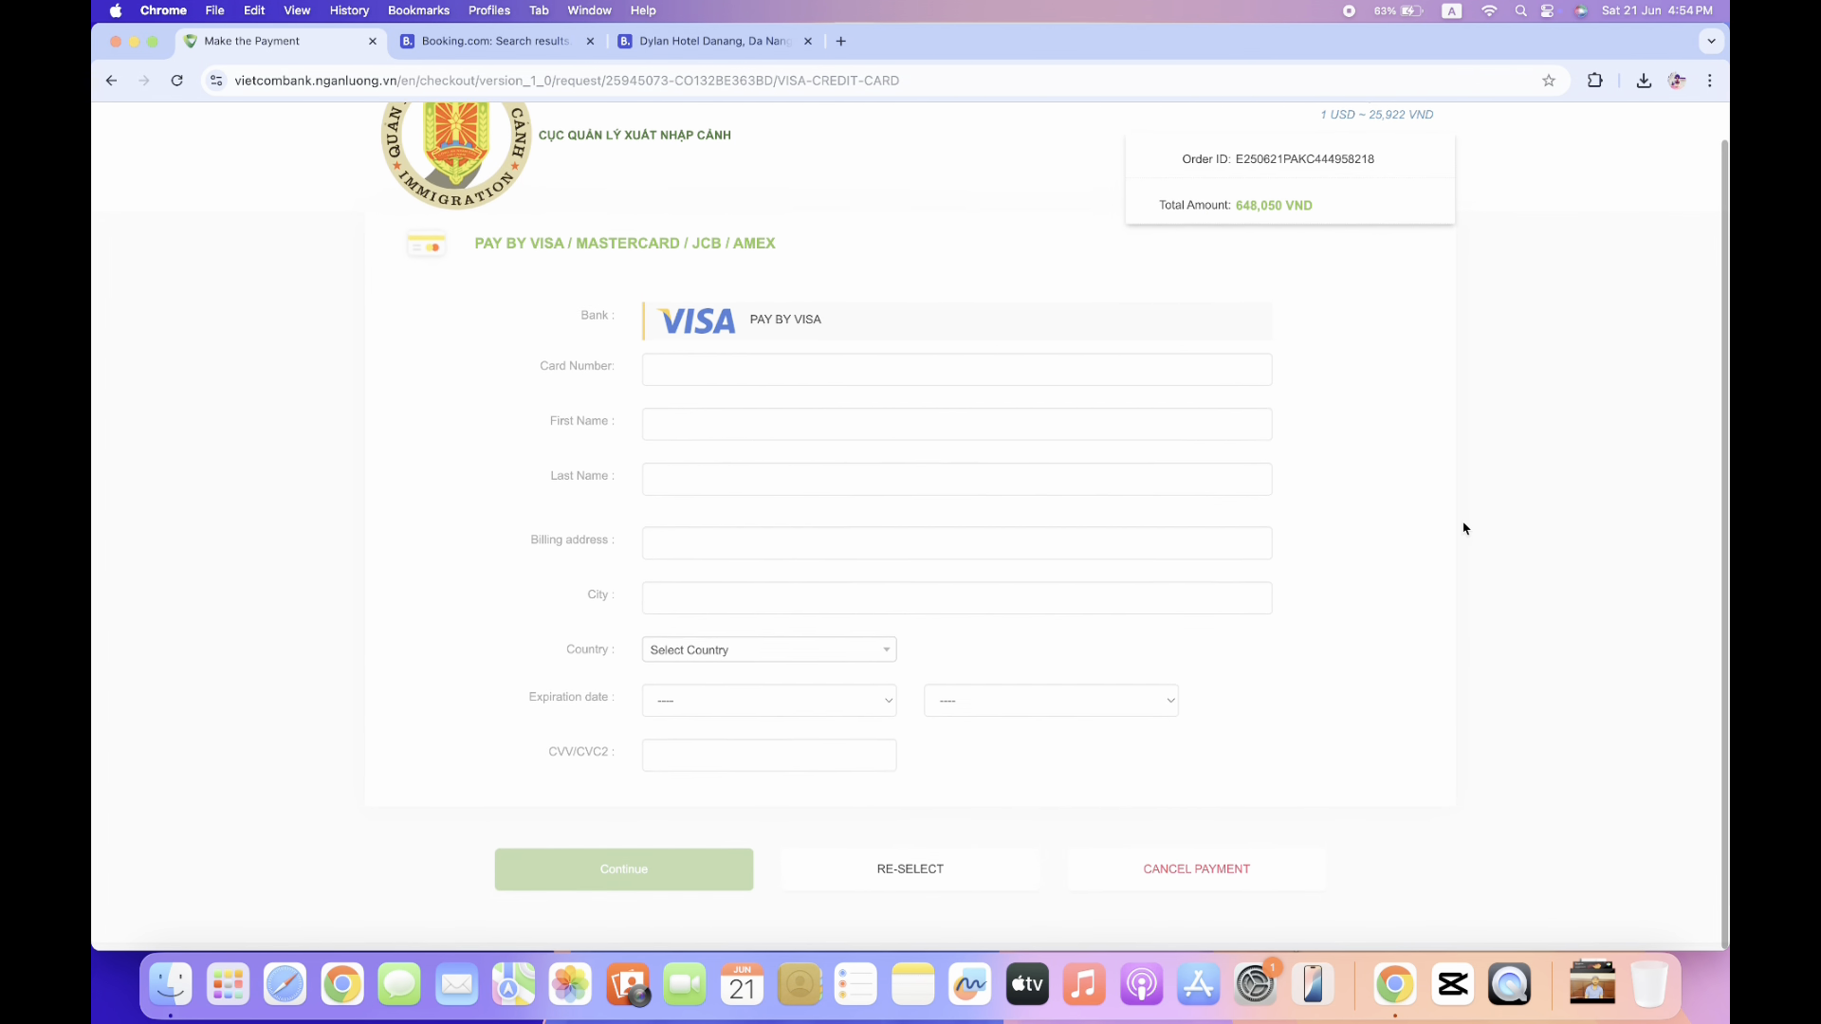
{"action": "scroll", "coordinate": [1463, 528], "scroll_direction": "up", "scroll_amount": 1}
{"action": "scroll", "coordinate": [1463, 528], "scroll_direction": "down", "scroll_amount": 1}
{"action": "scroll", "coordinate": [1464, 528], "scroll_direction": "up", "scroll_amount": 1}
{"action": "scroll", "coordinate": [1464, 528], "scroll_direction": "down", "scroll_amount": 1}
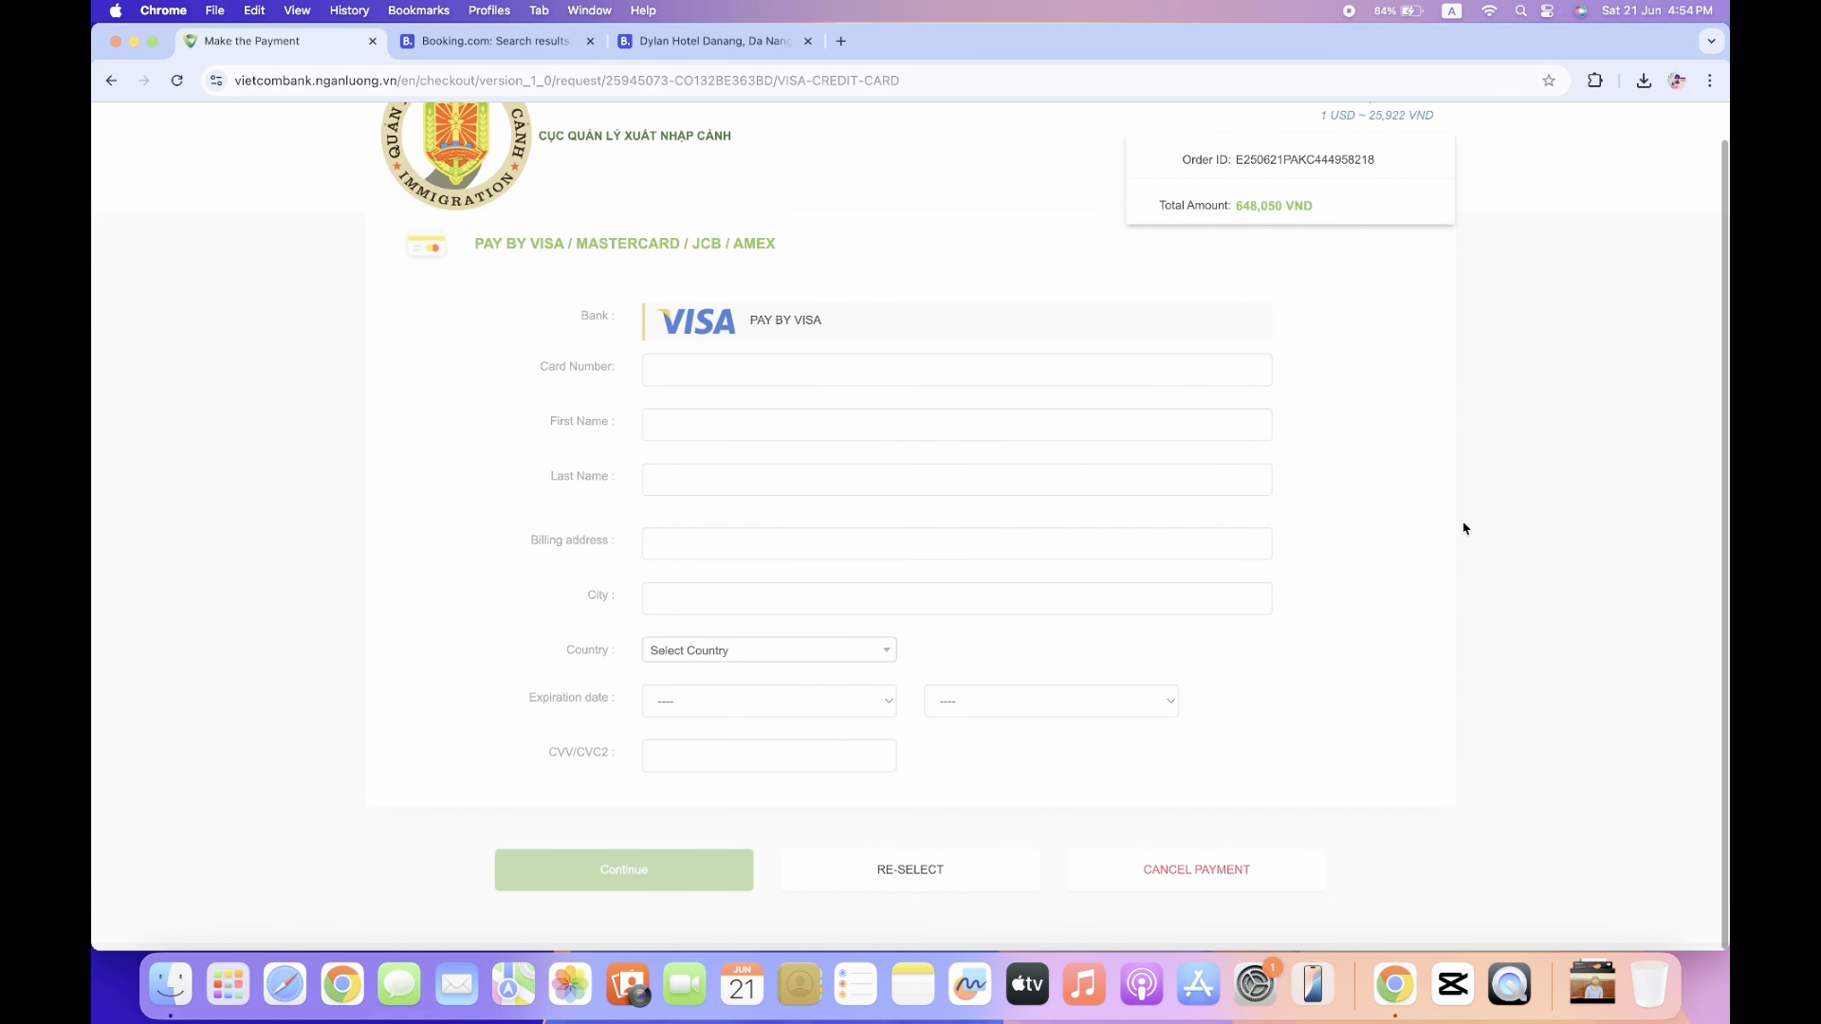
{"action": "scroll", "coordinate": [1463, 528], "scroll_direction": "up", "scroll_amount": 1}
{"action": "scroll", "coordinate": [1463, 529], "scroll_direction": "down", "scroll_amount": 1}
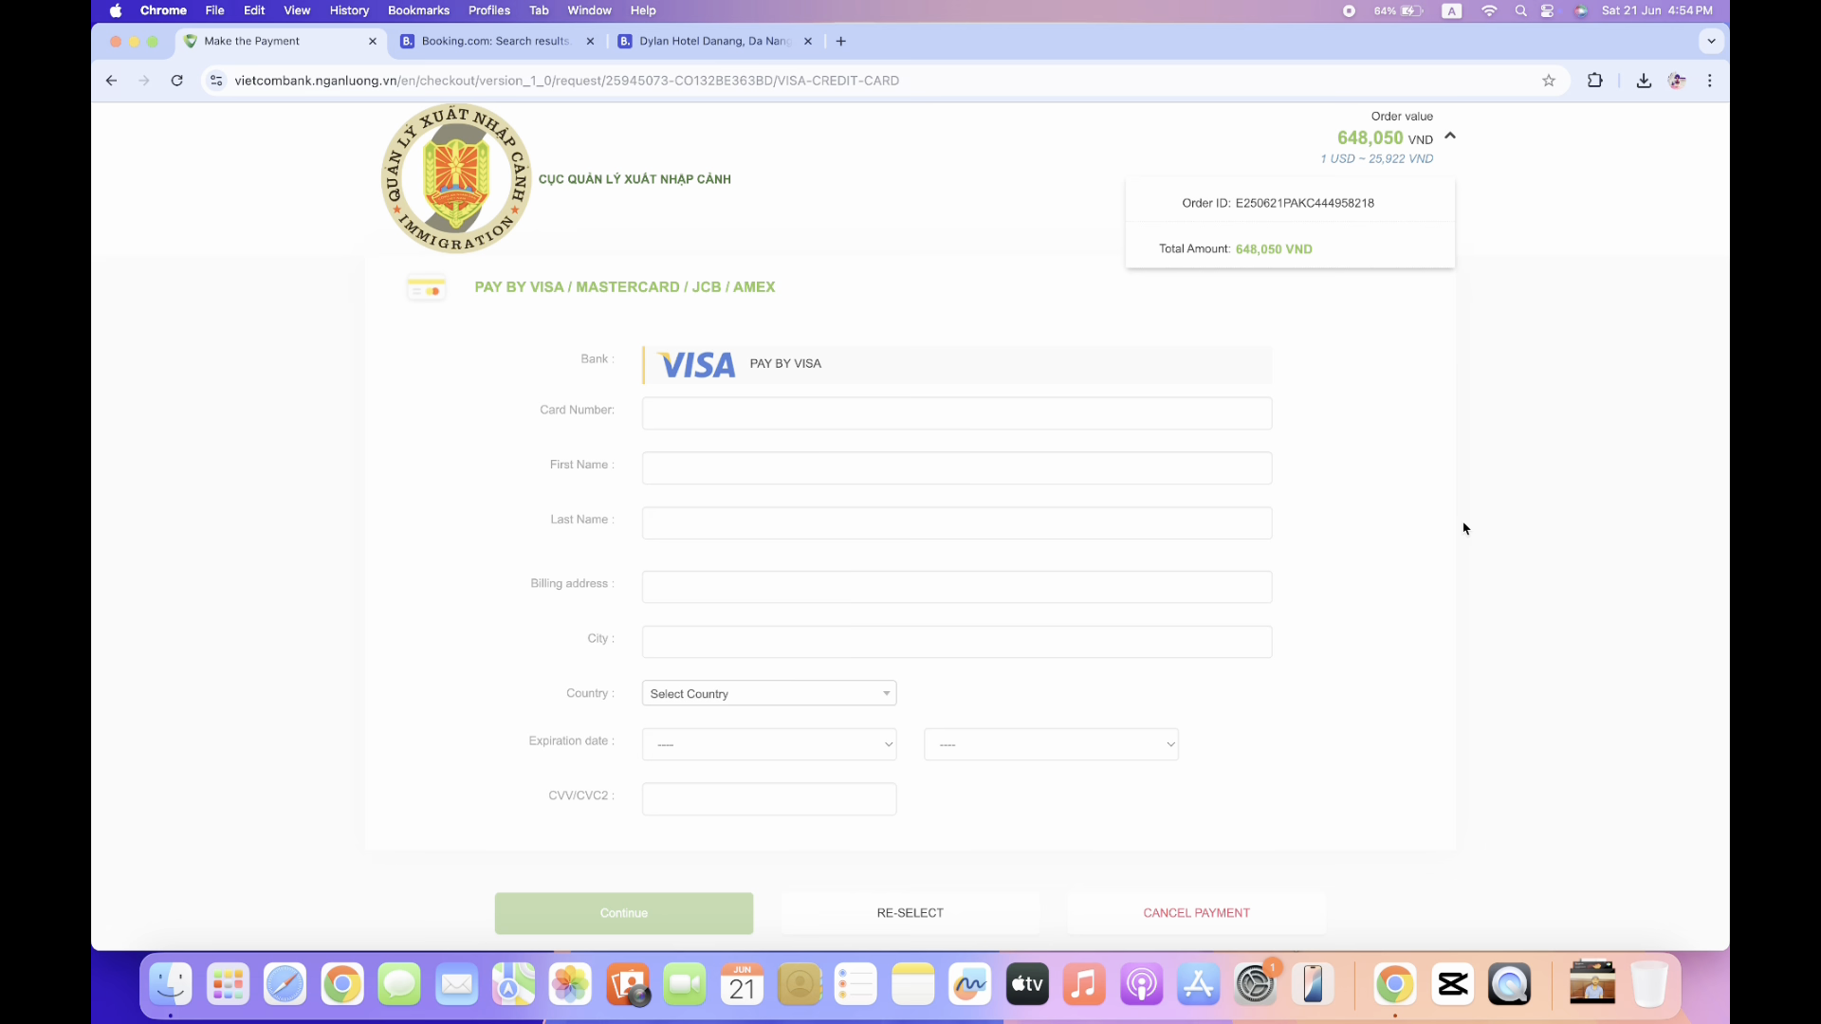
{"action": "scroll", "coordinate": [1463, 528], "scroll_direction": "down", "scroll_amount": 1}
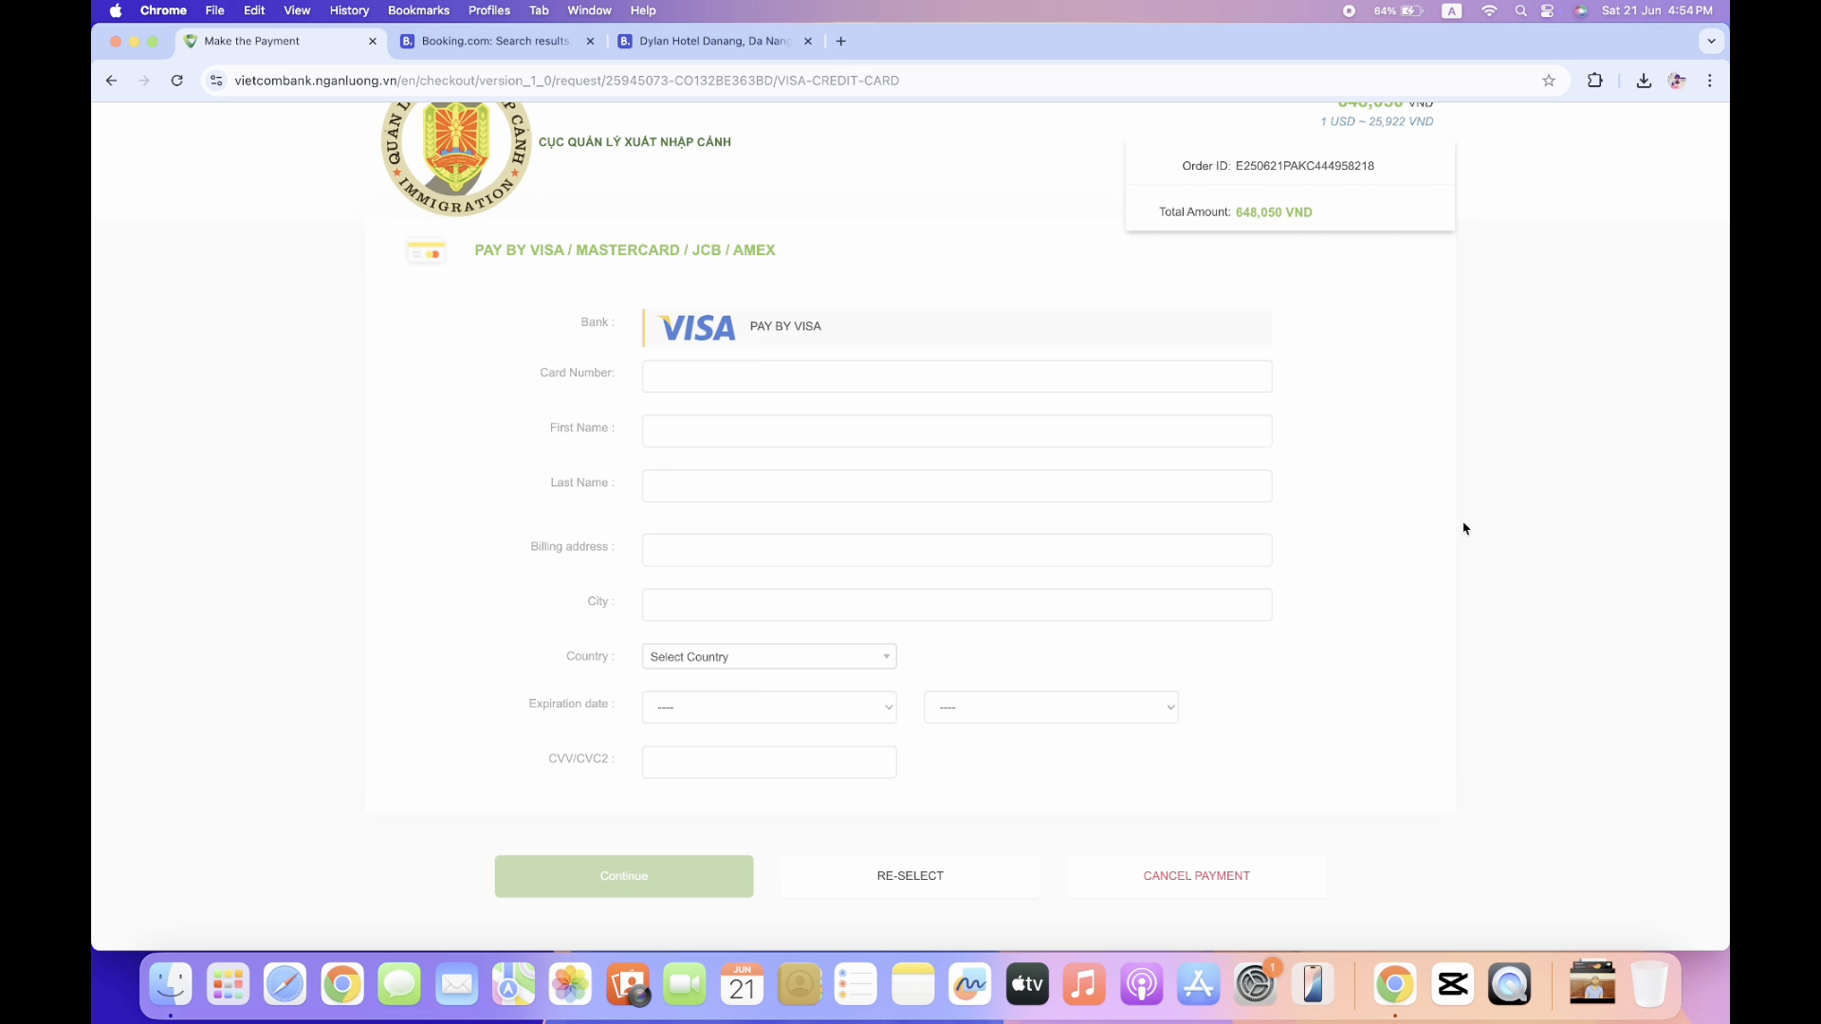
{"action": "scroll", "coordinate": [1464, 528], "scroll_direction": "up", "scroll_amount": 1}
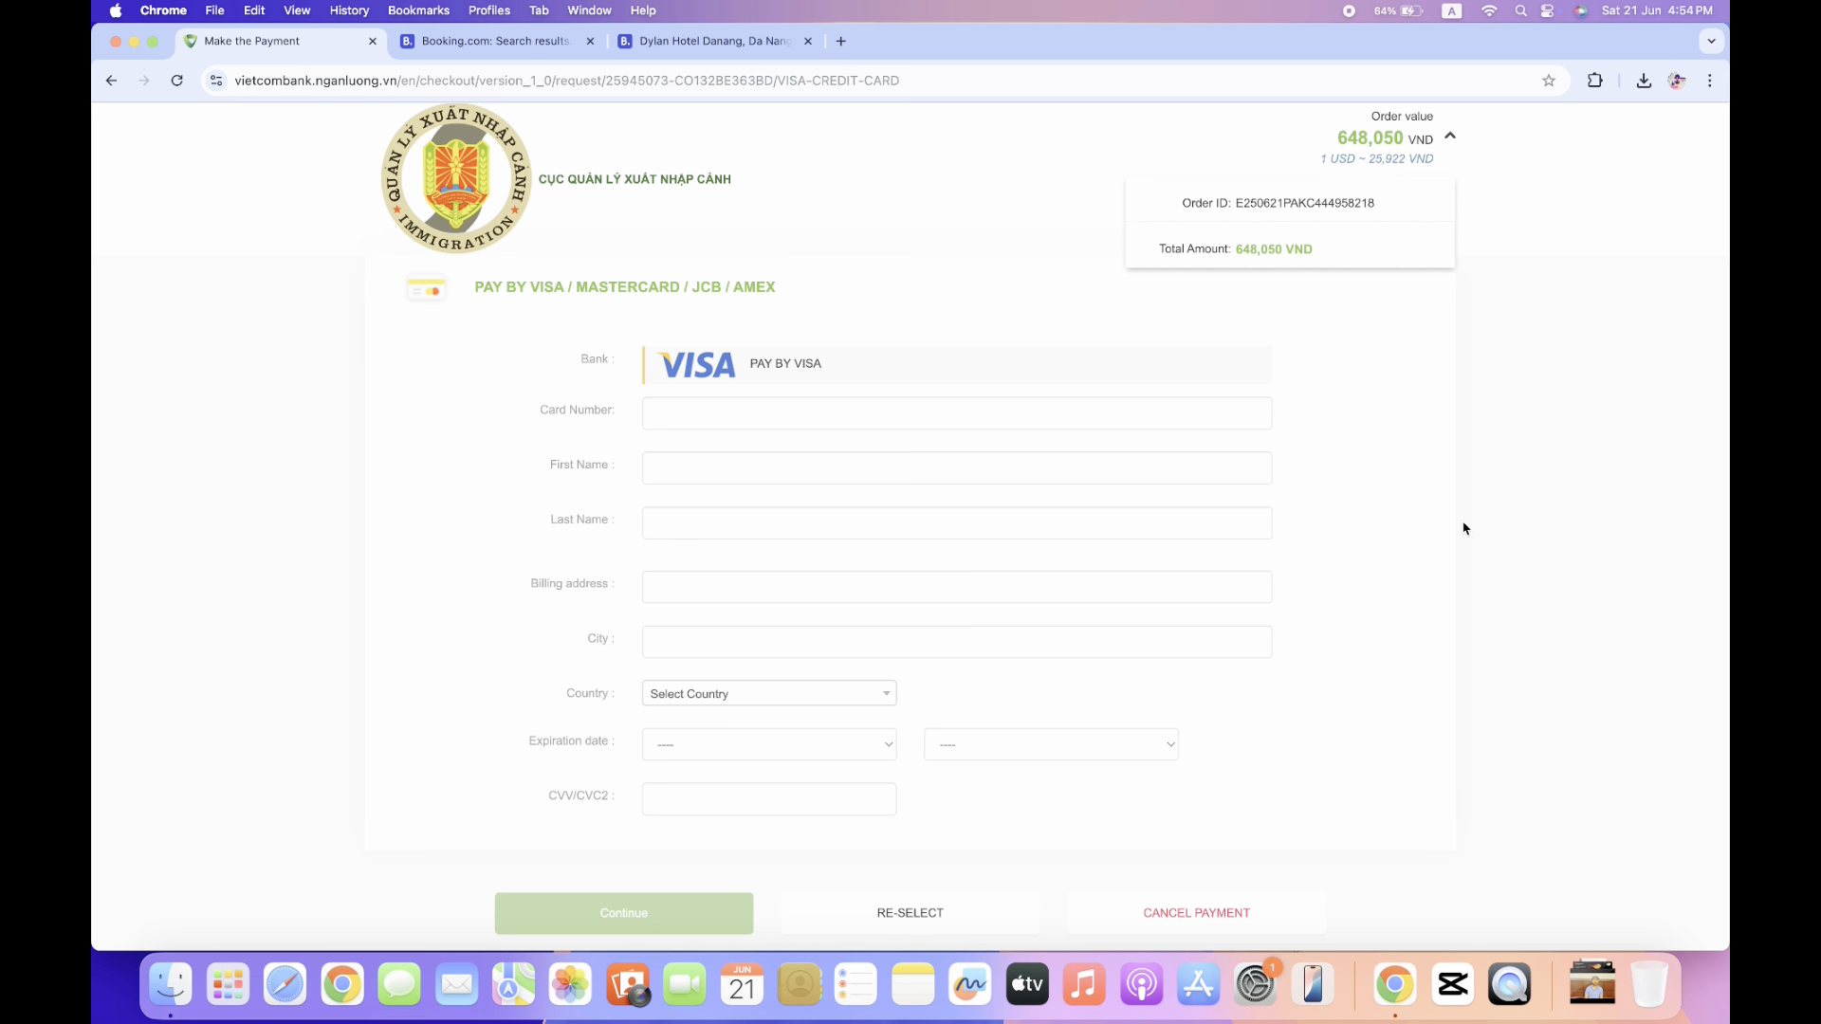
{"action": "scroll", "coordinate": [1463, 528], "scroll_direction": "down", "scroll_amount": 1}
{"action": "scroll", "coordinate": [1463, 528], "scroll_direction": "up", "scroll_amount": 1}
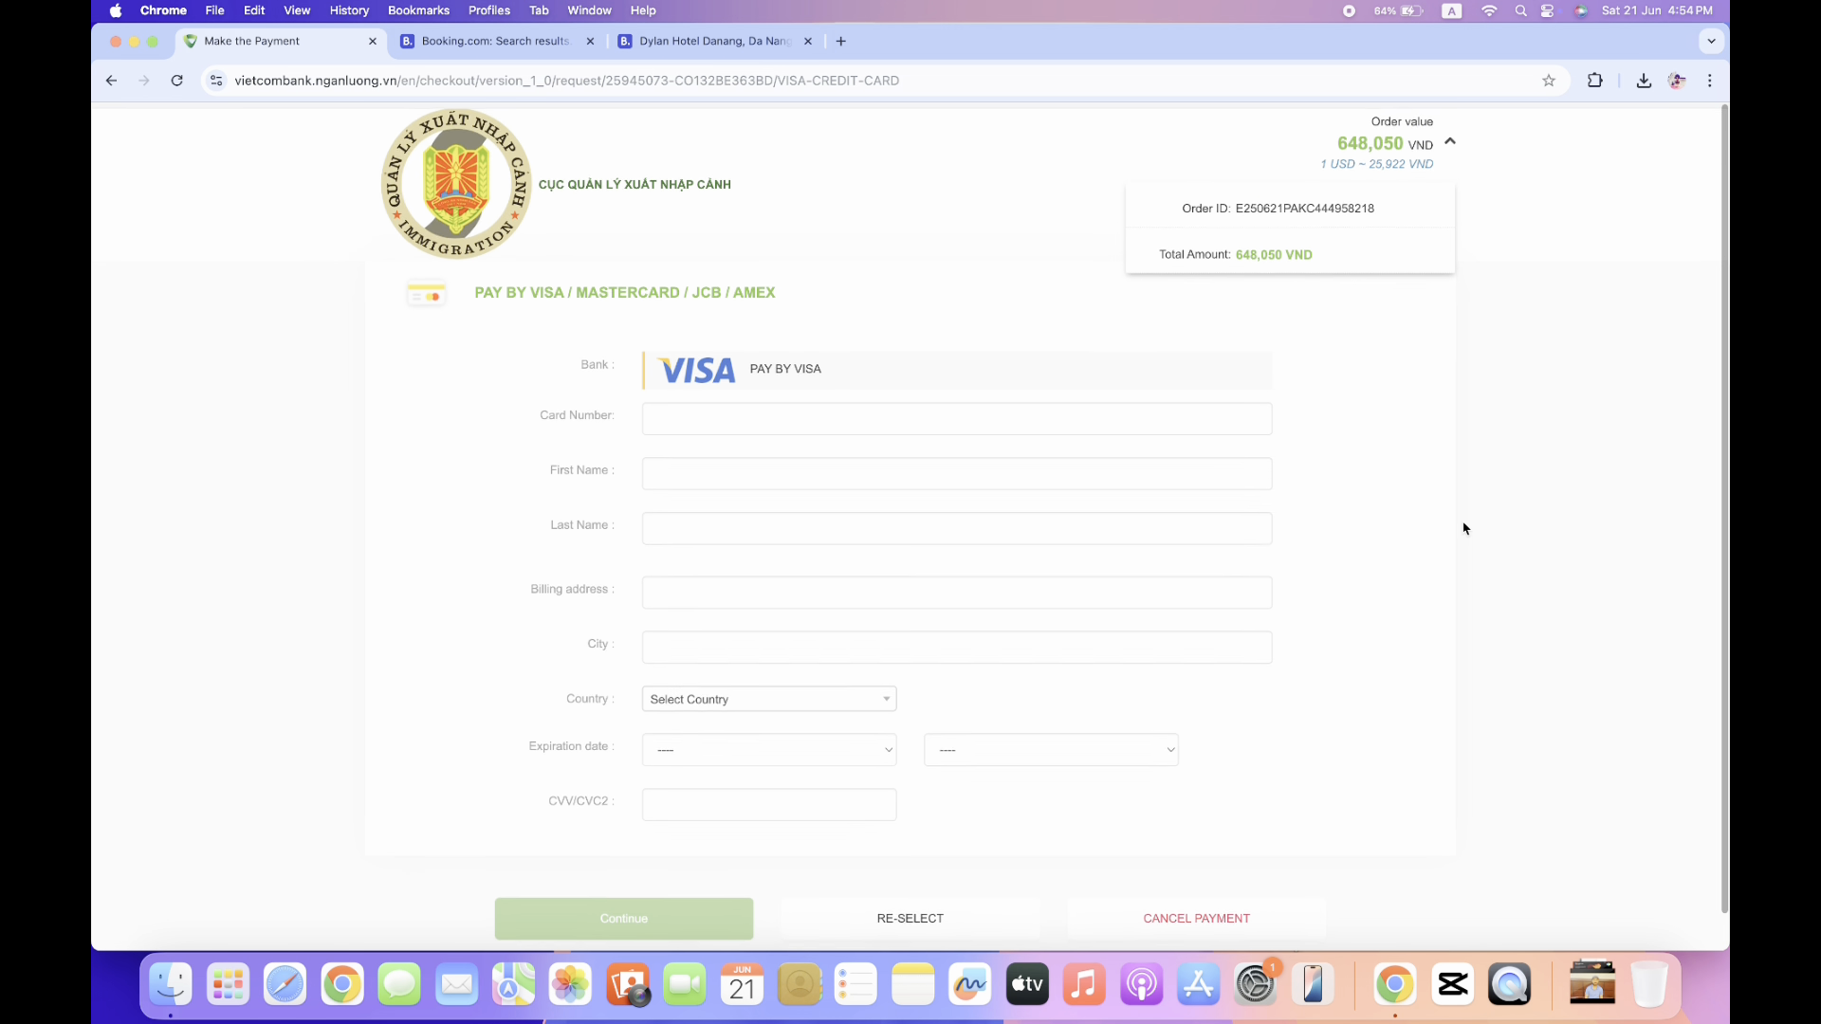
{"action": "scroll", "coordinate": [1463, 529], "scroll_direction": "down", "scroll_amount": 1}
{"action": "scroll", "coordinate": [1463, 528], "scroll_direction": "up", "scroll_amount": 1}
{"action": "scroll", "coordinate": [1463, 529], "scroll_direction": "down", "scroll_amount": 1}
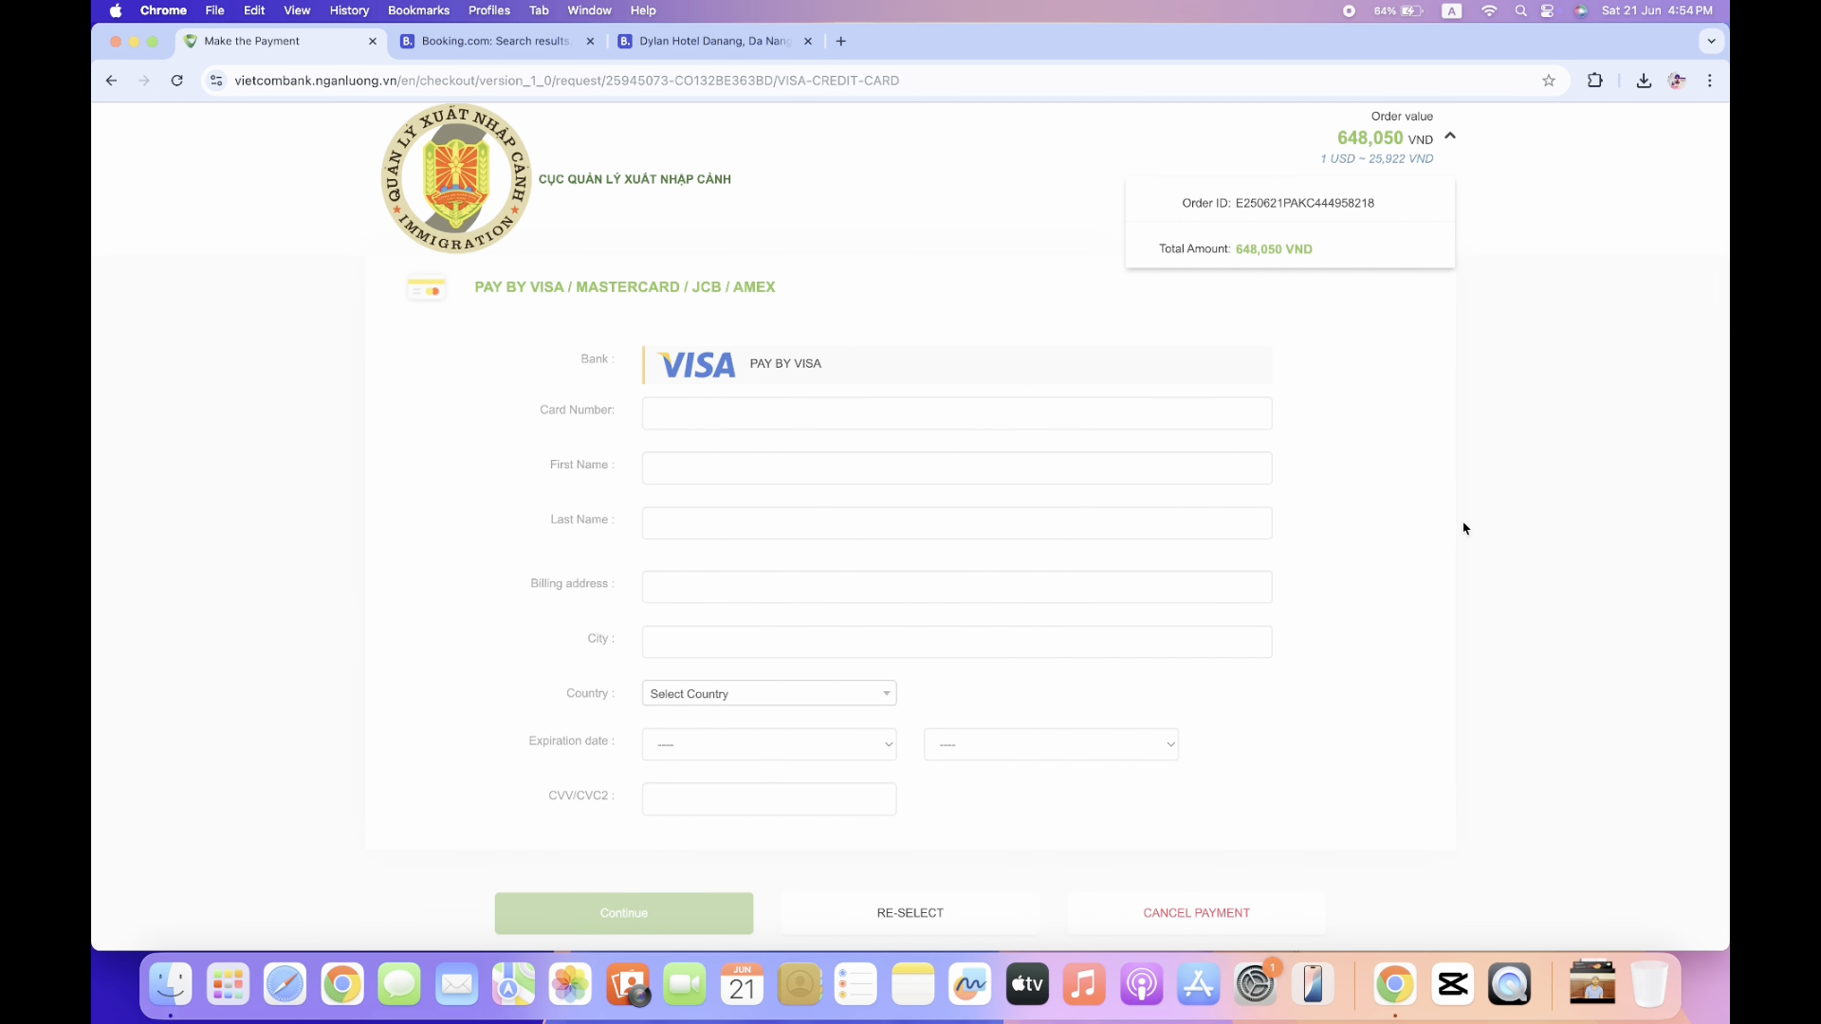
{"action": "scroll", "coordinate": [1463, 528], "scroll_direction": "down", "scroll_amount": 1}
{"action": "scroll", "coordinate": [1463, 528], "scroll_direction": "up", "scroll_amount": 1}
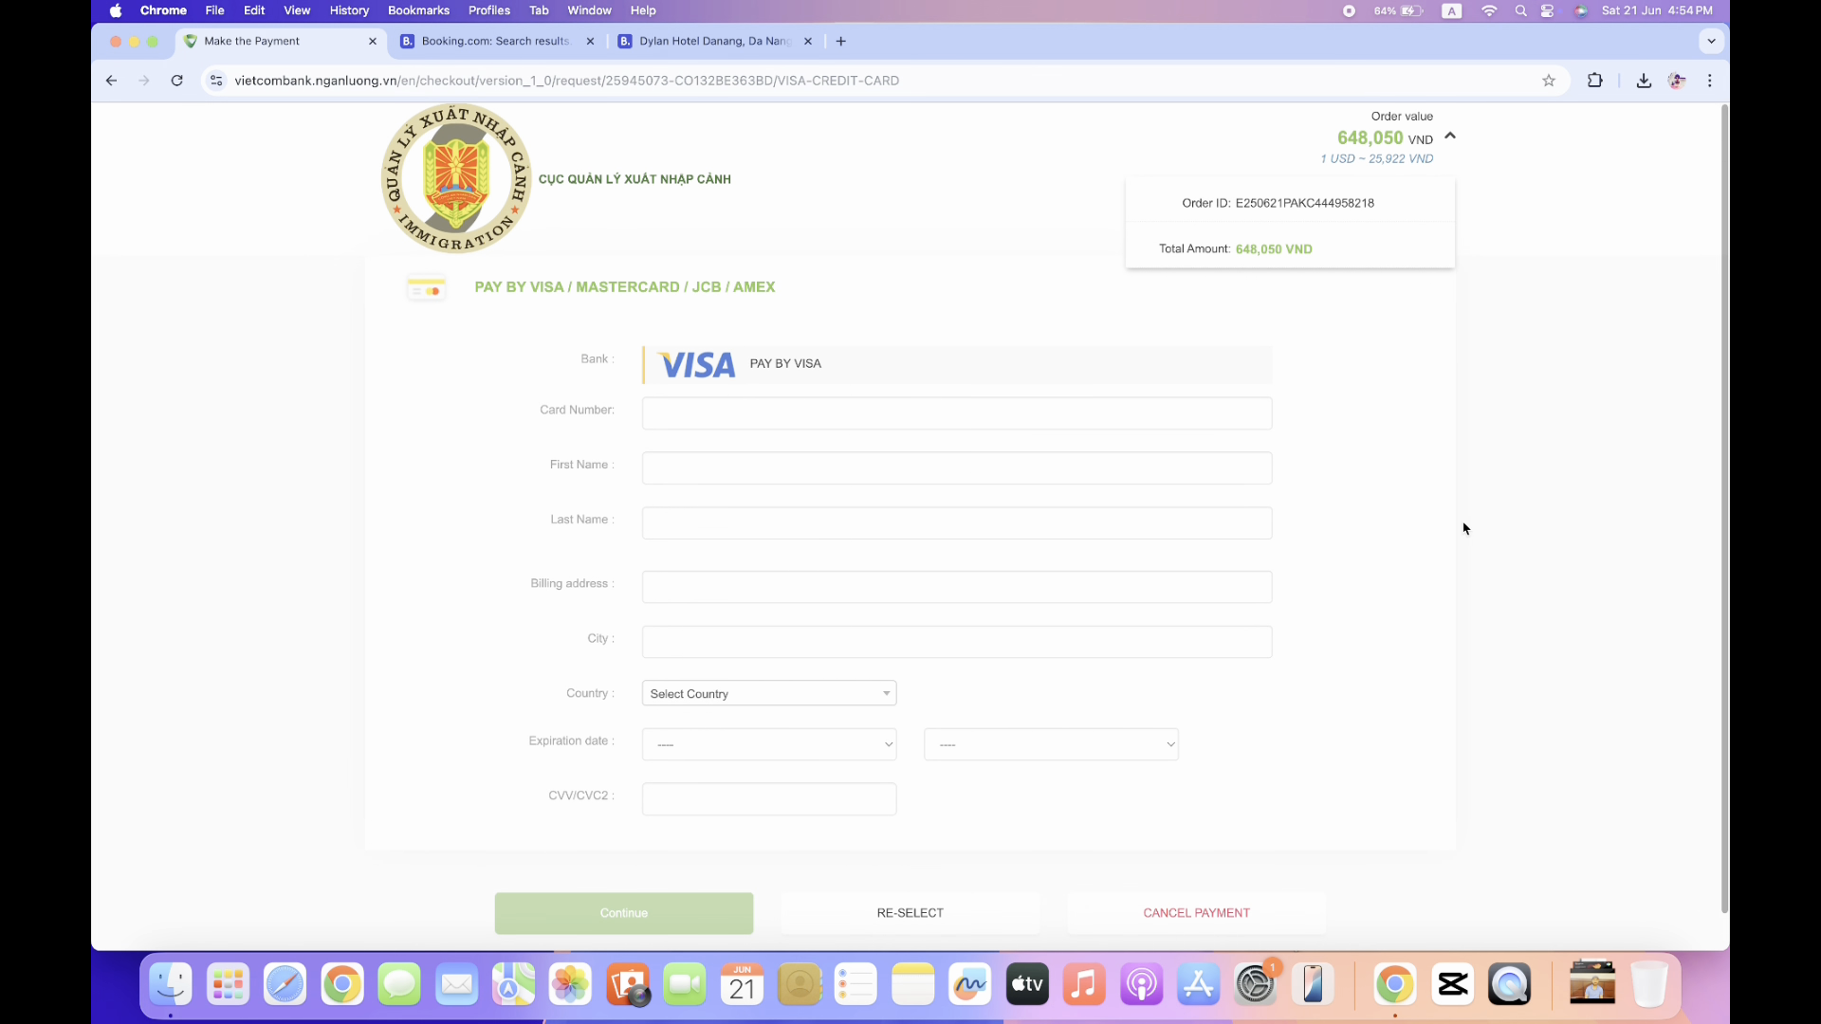